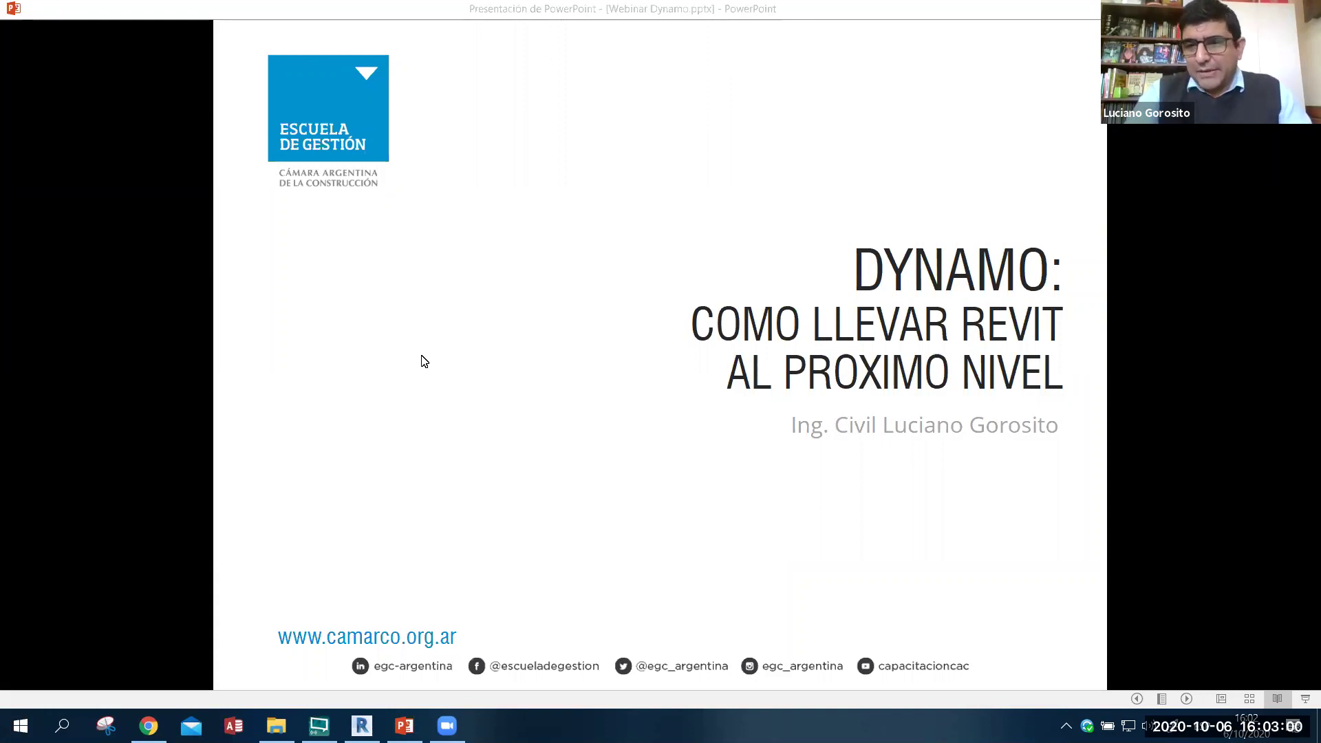
# - Focus the slideshow and advance from the Dynamo title slide to the PRESENTACIÓN slide
pyautogui.click(423, 360)
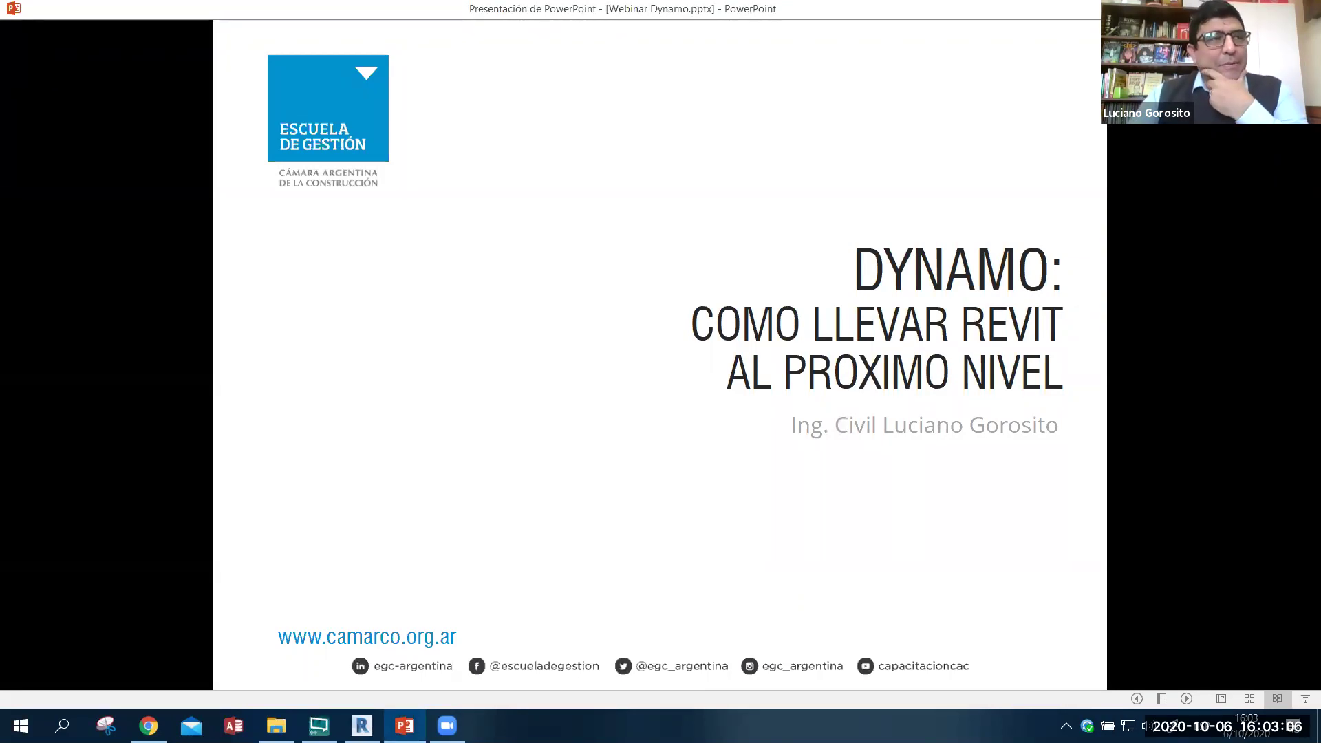
pyautogui.click(462, 343)
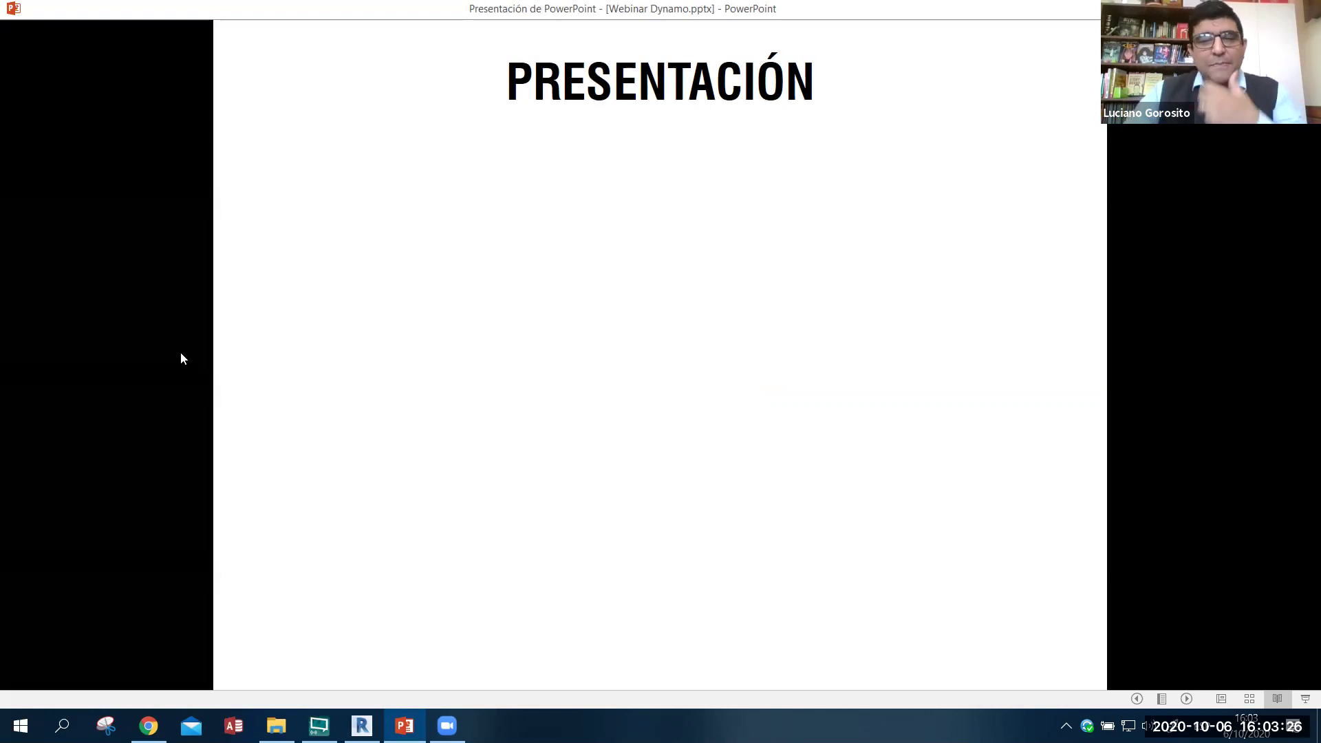
# - Reveal the presenter's photo, name, Ingeniero civil, Especialista BIM and interest tags, then go to PREGUNTAS
pyautogui.click(226, 341)
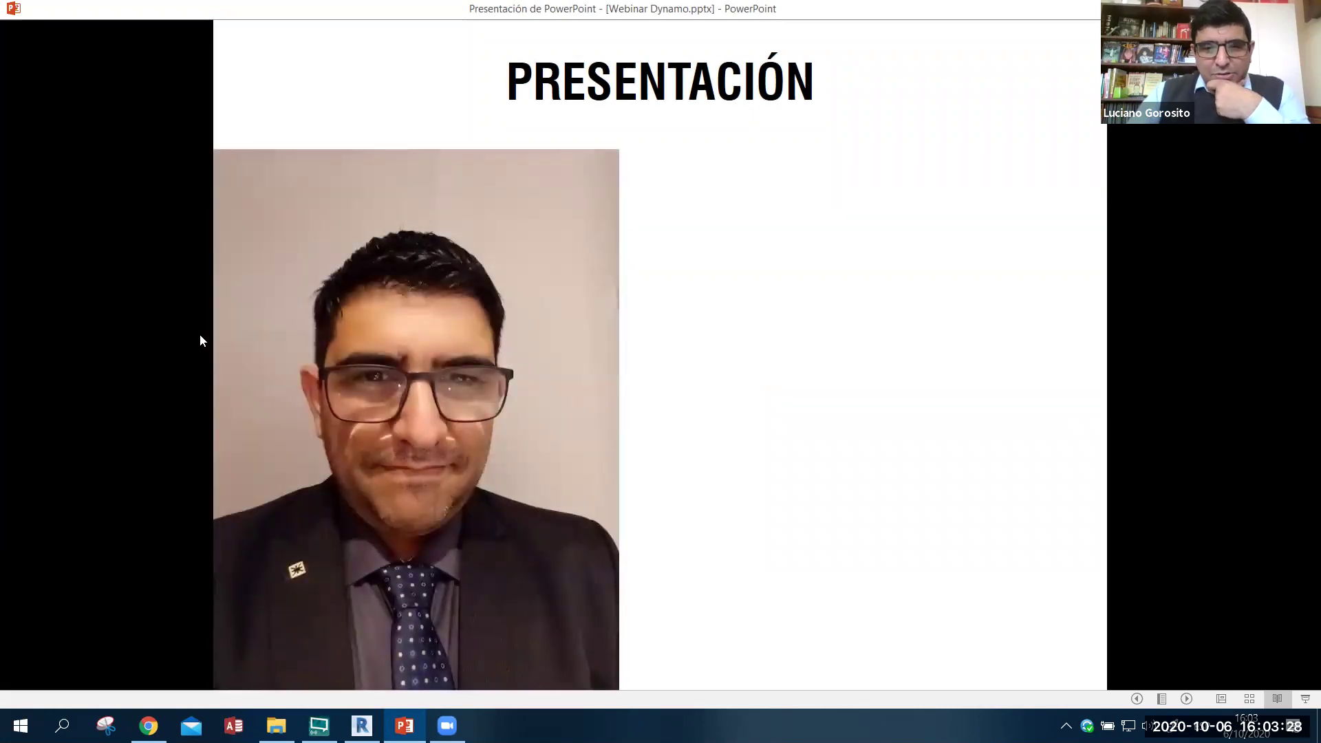
pyautogui.click(199, 333)
pyautogui.click(199, 333)
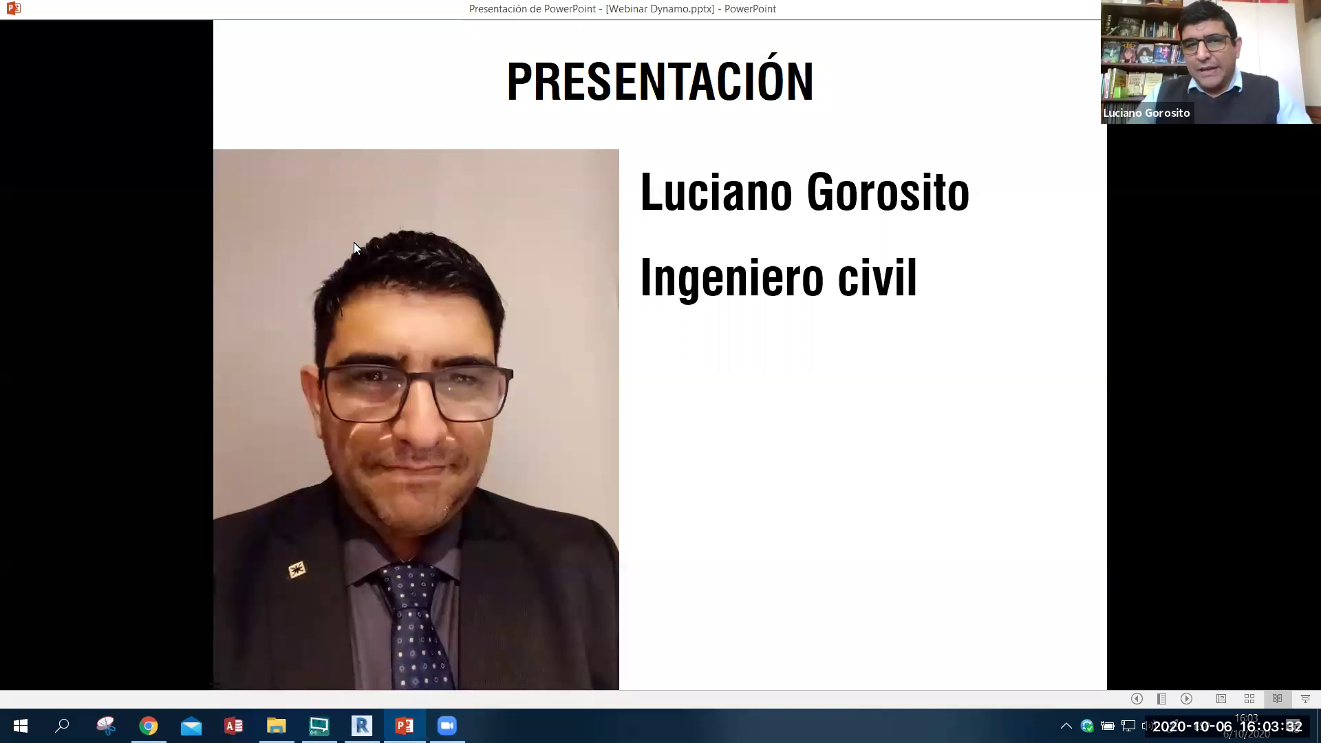
pyautogui.click(619, 197)
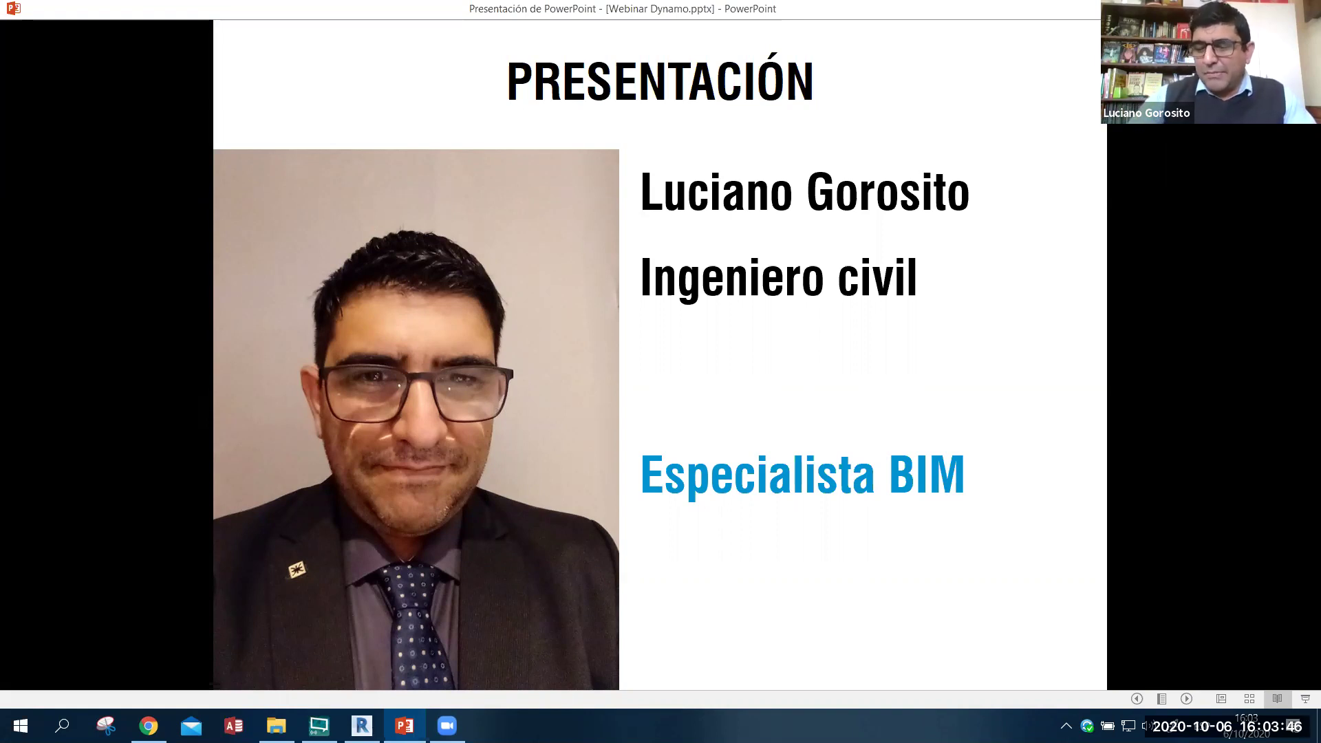
pyautogui.click(929, 589)
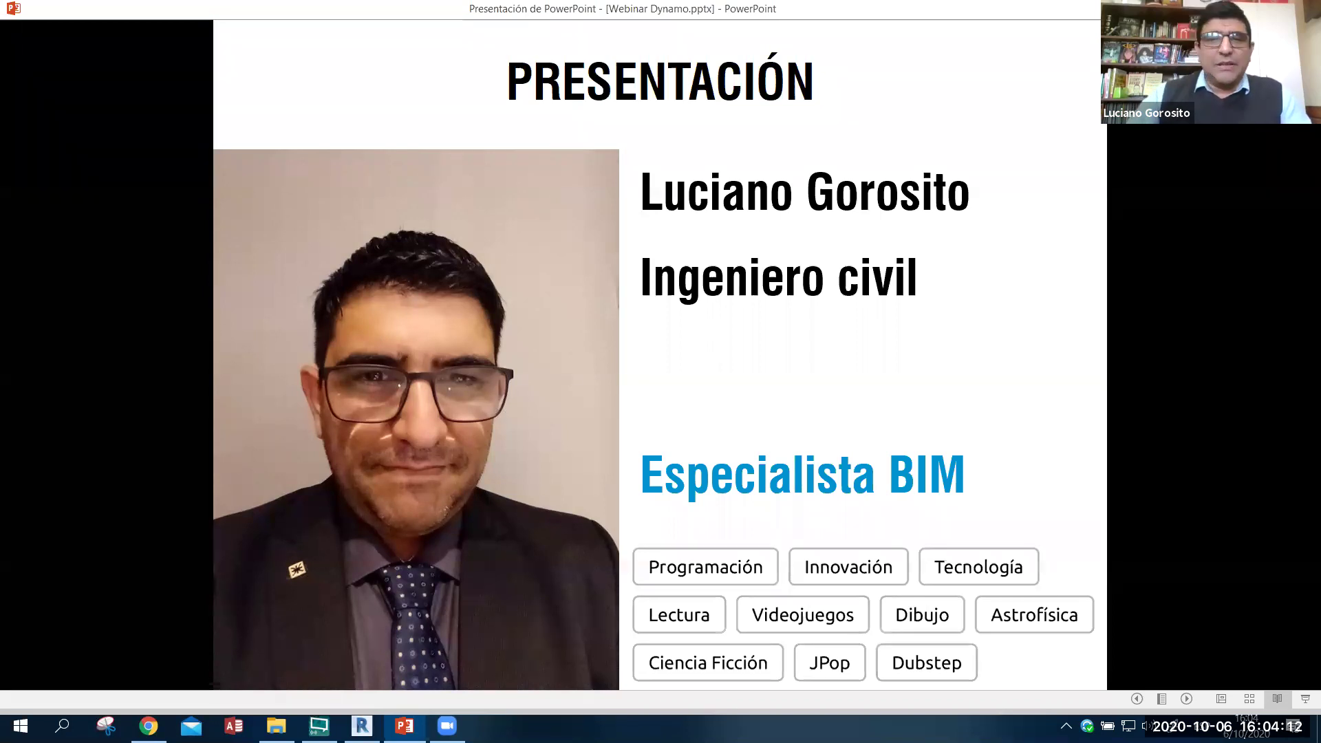
pyautogui.click(504, 347)
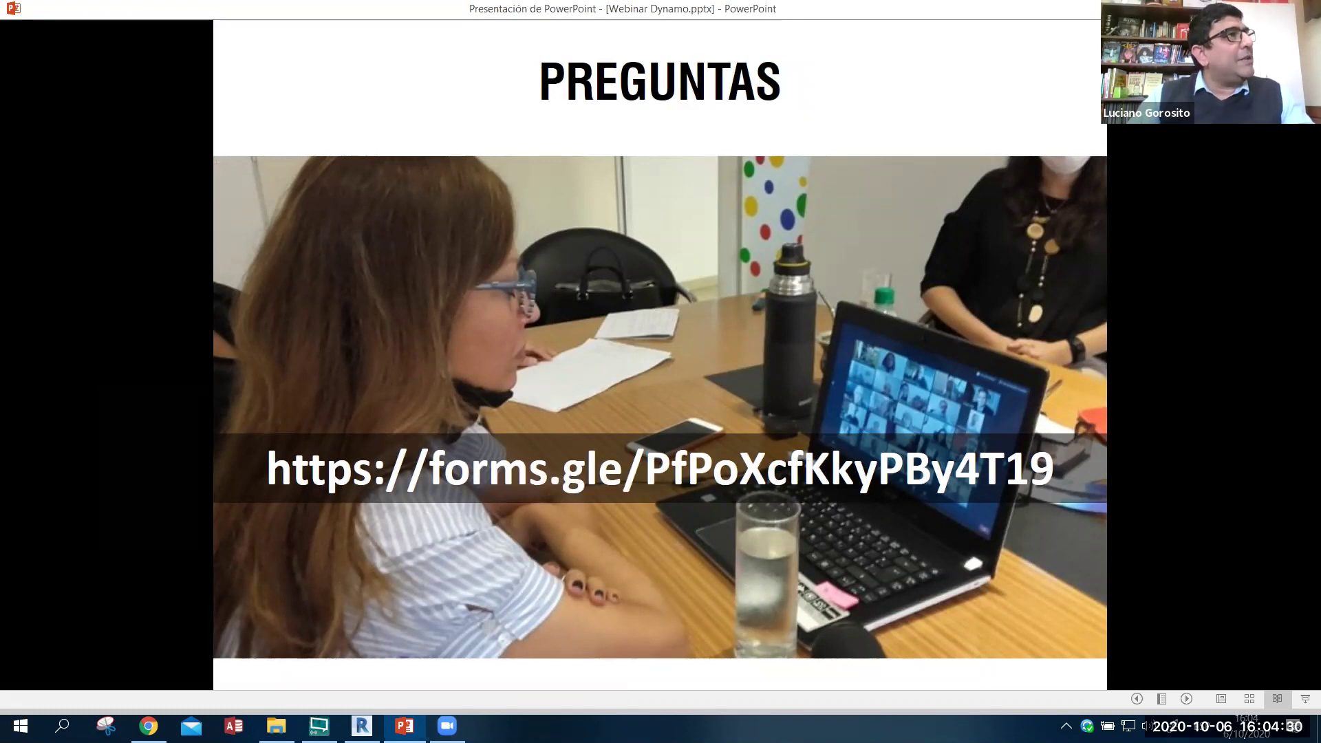
# - Return from Chrome, erase all red ink on PREGUNTAS, and move on to TEMARIO
pyautogui.hotkey('alt', 'Tab')
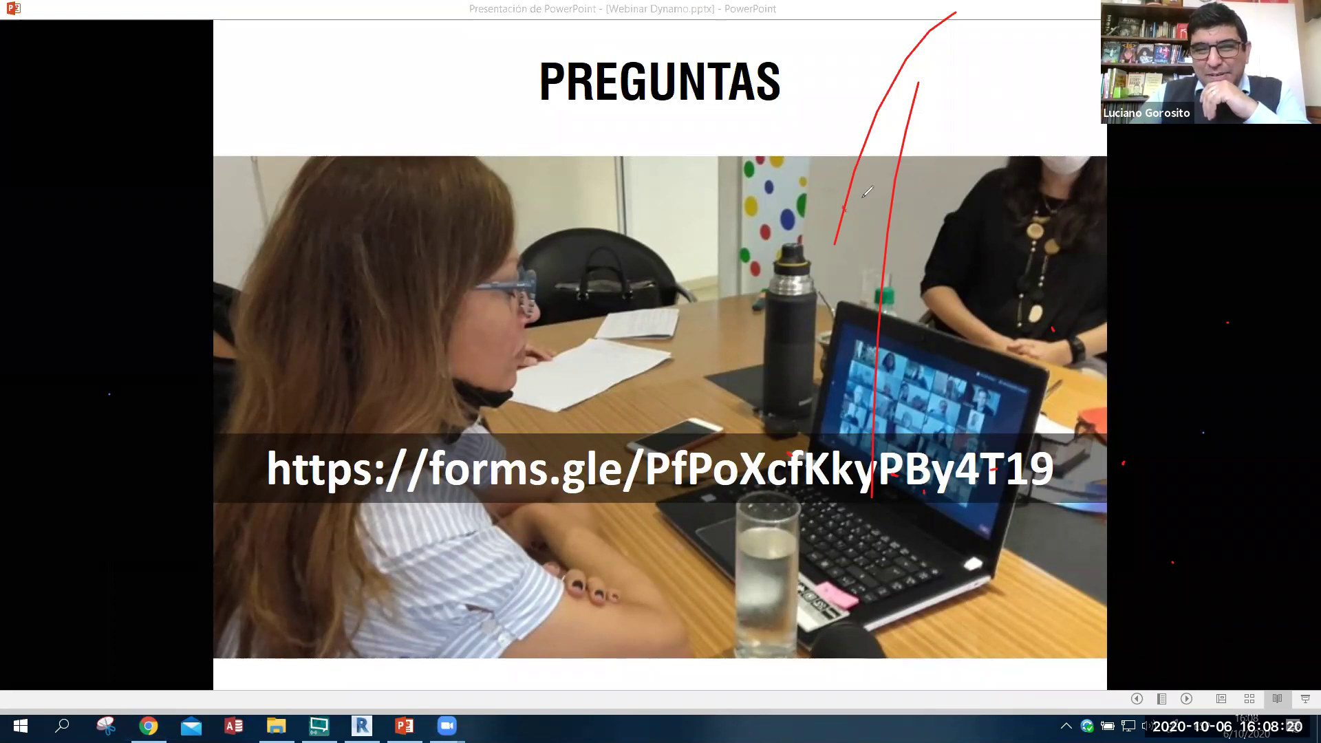
pyautogui.moveTo(879, 196); pyautogui.dragTo(897, 200)
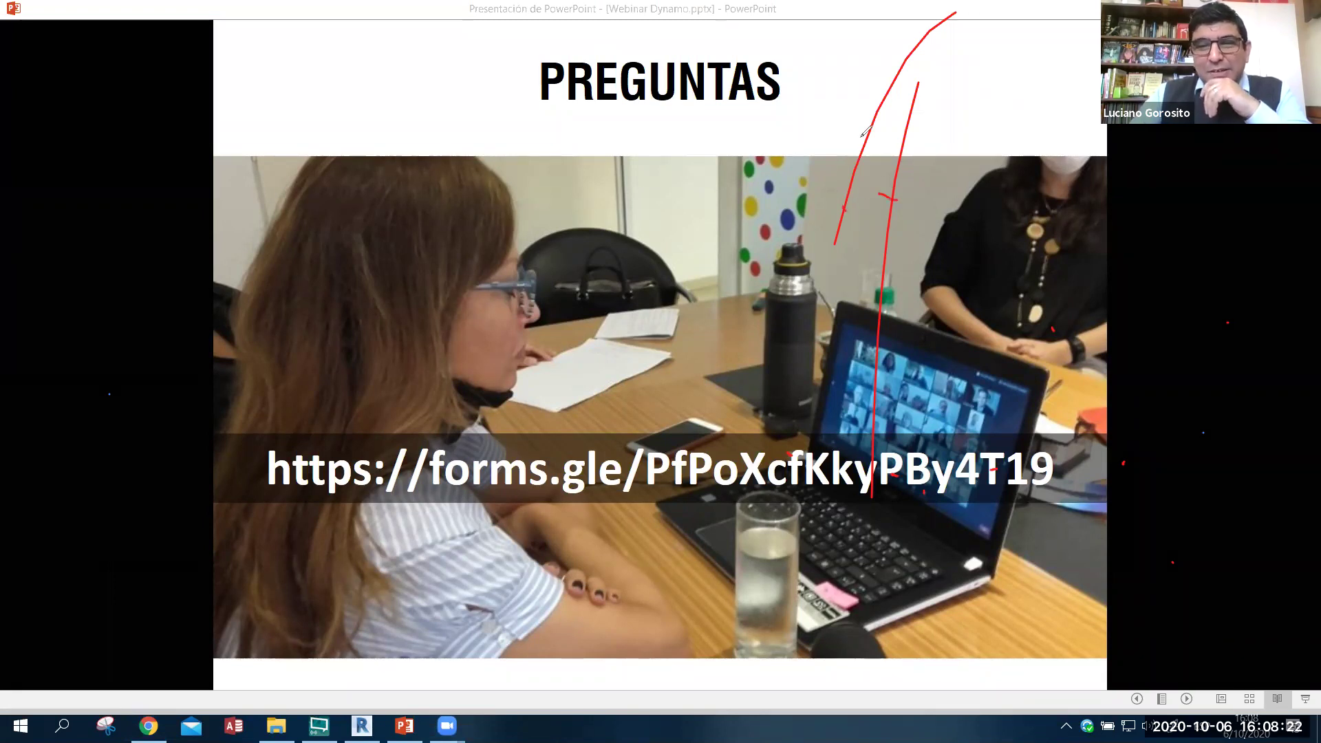
pyautogui.press('e')
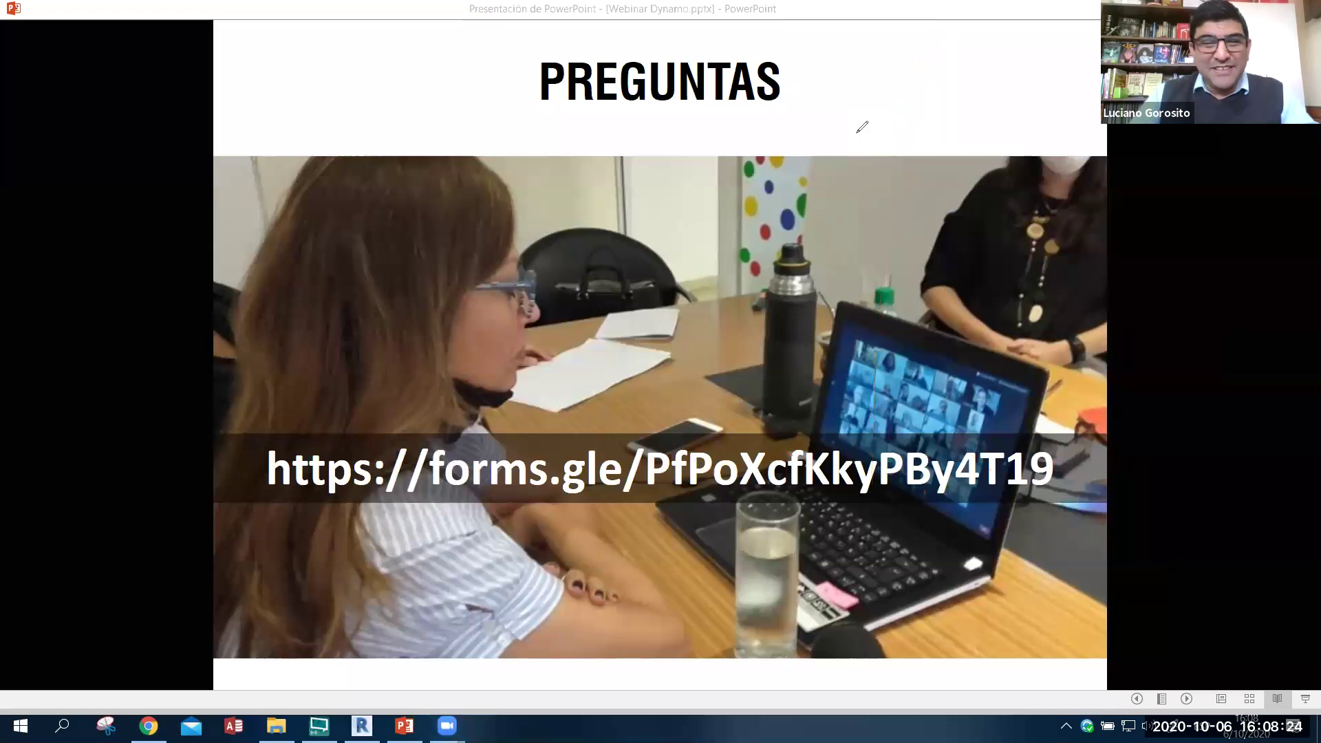
pyautogui.press('Escape')
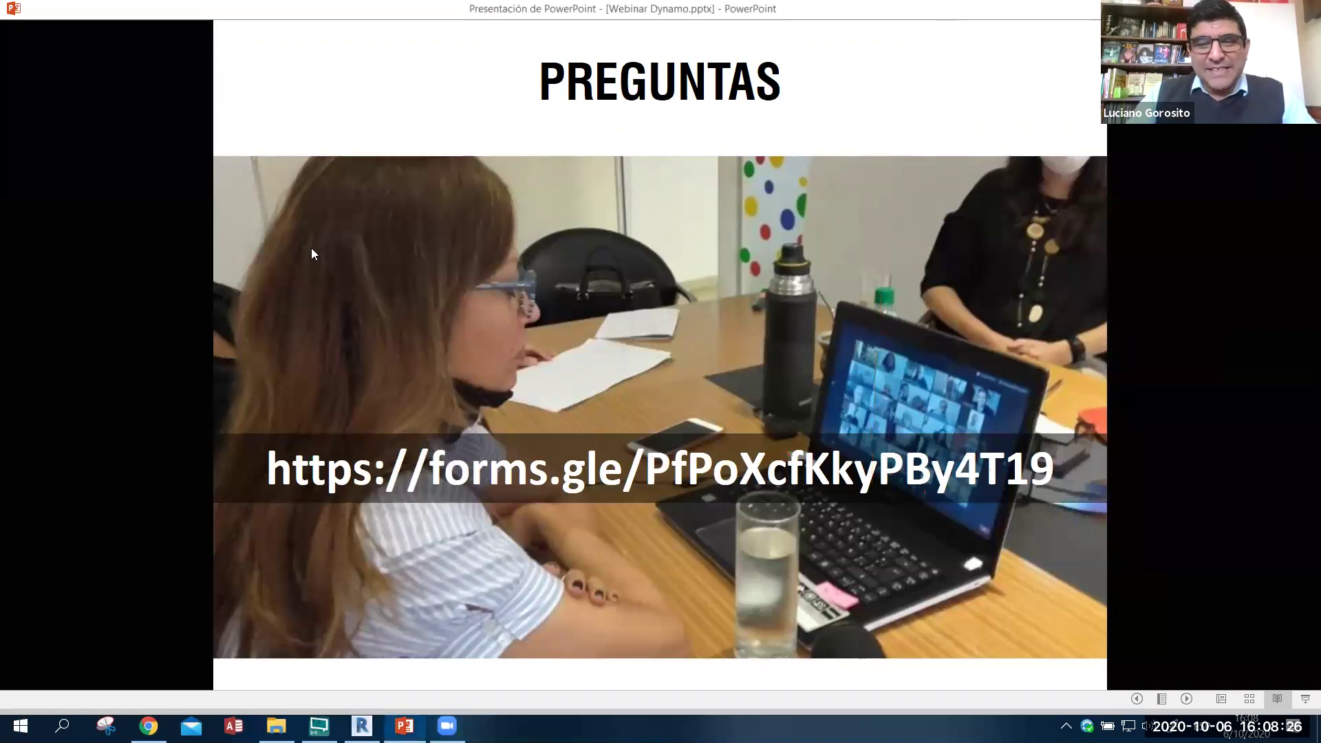
pyautogui.press('Left')
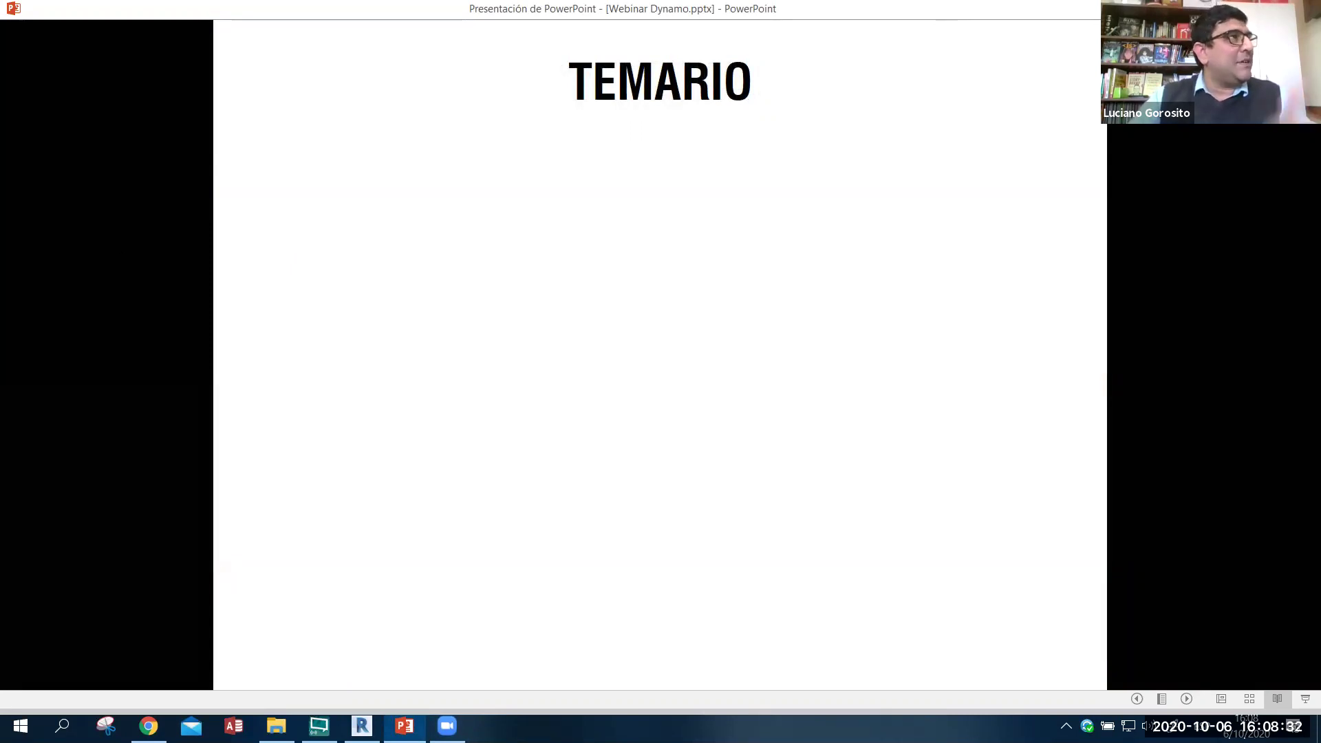
# - Reveal all six TEMARIO bullets, La programación visual through the Dynamo course item, then advance
pyautogui.click(716, 377)
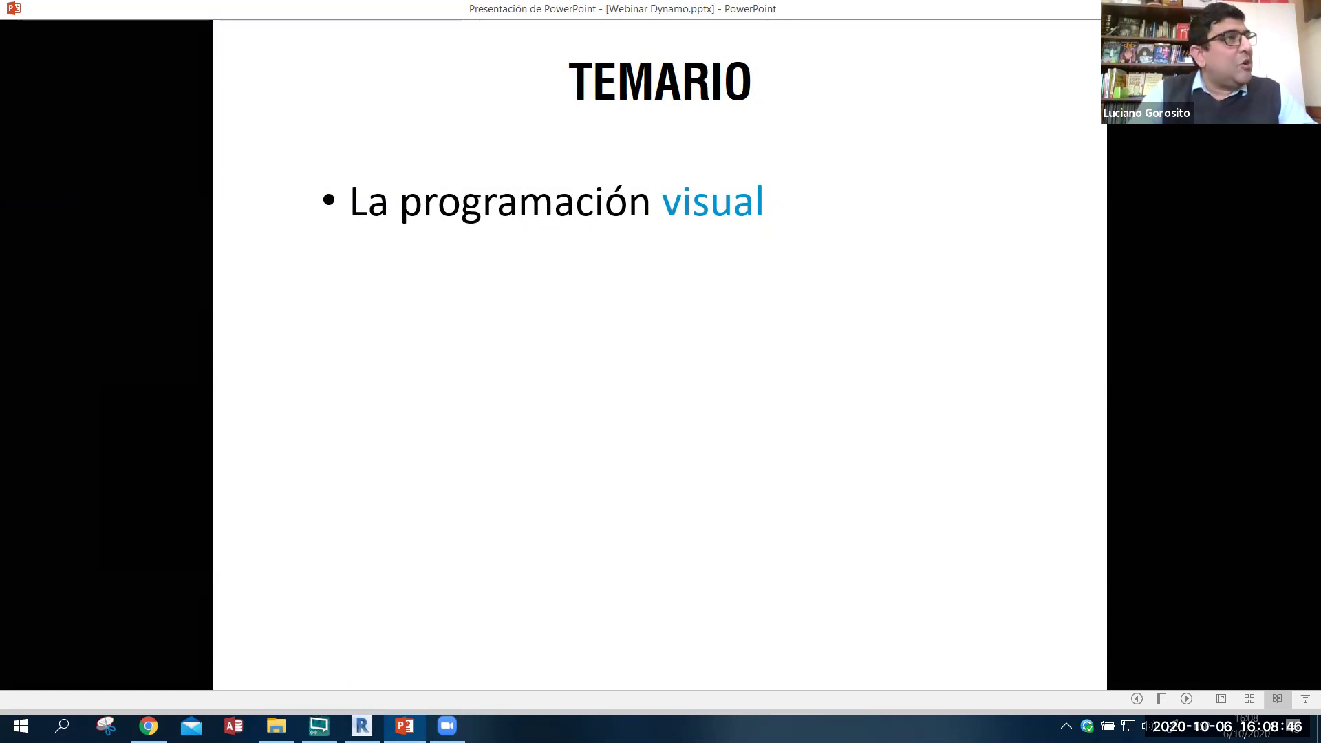
pyautogui.press('Right')
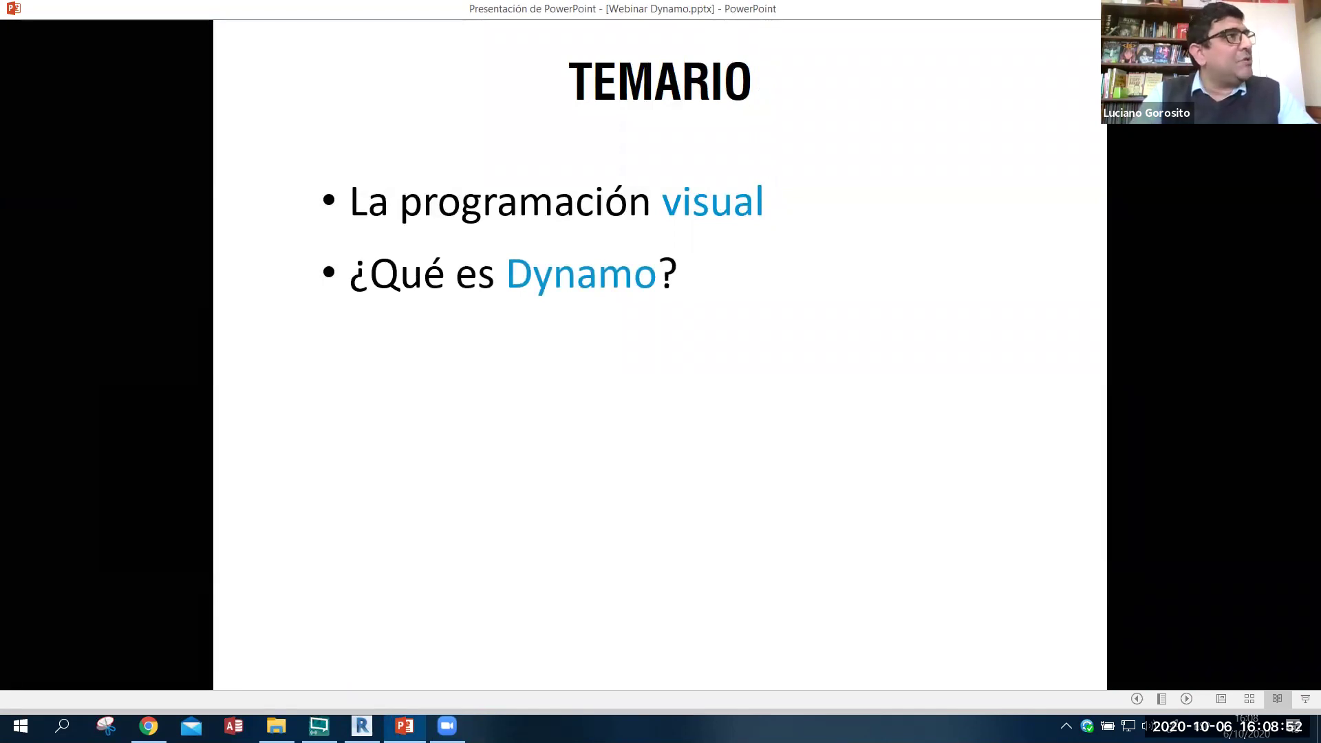
pyautogui.press('Right')
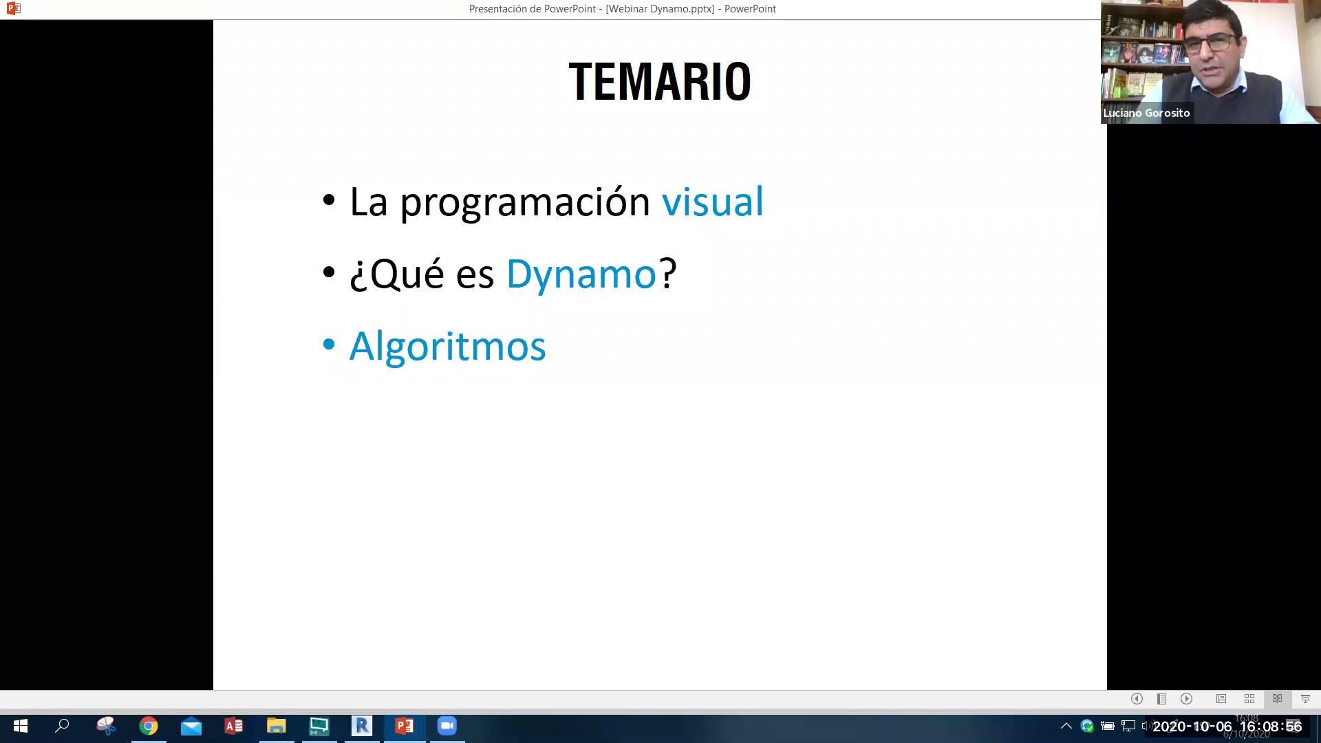
pyautogui.press('Right')
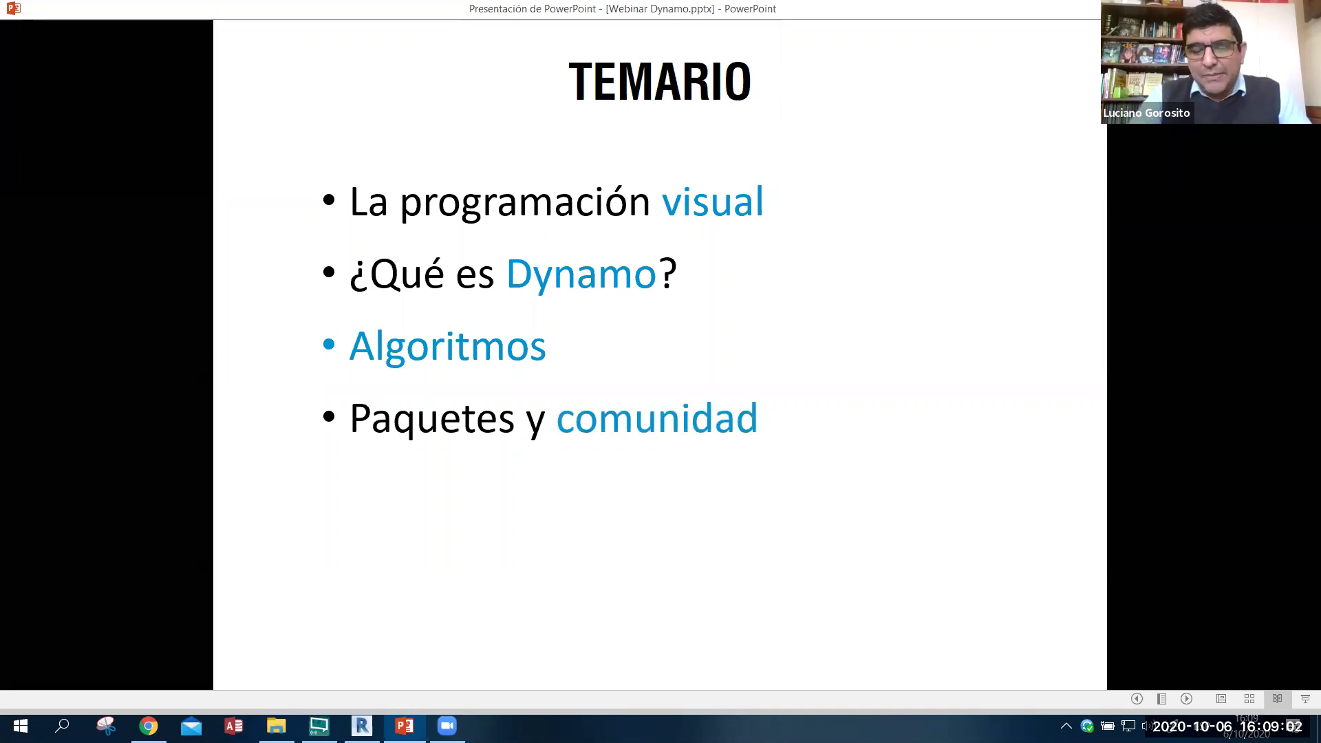
pyautogui.press('Right')
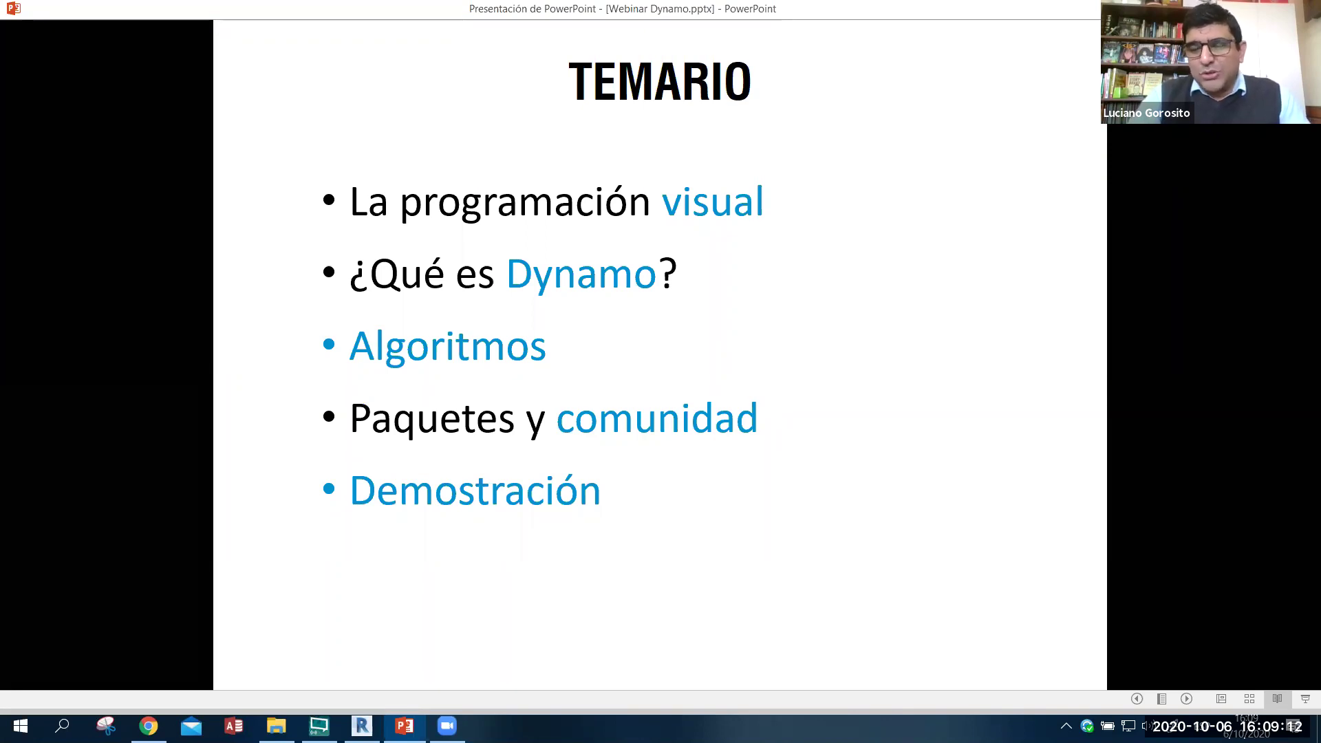
pyautogui.press('Right')
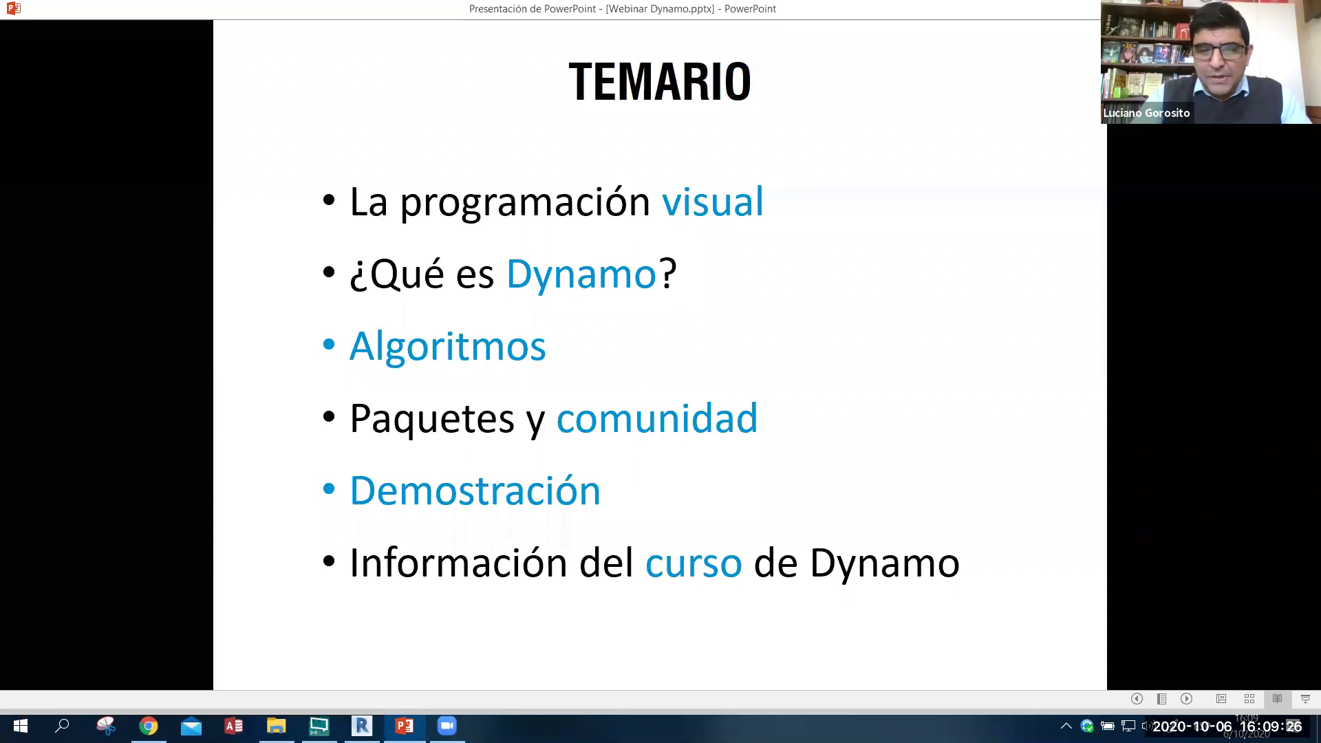
pyautogui.press('Right')
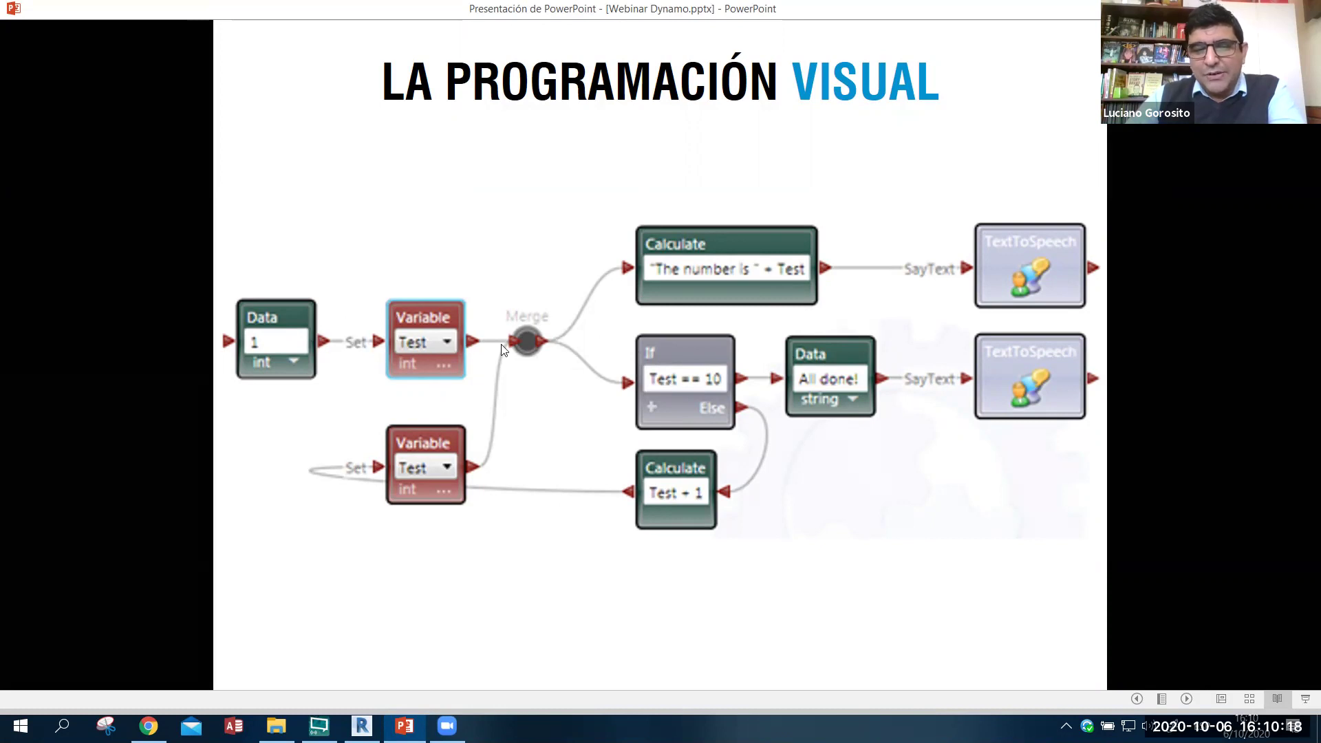
# - Advance to the La programación visual slide with the plant node diagram and renders A, B, C
pyautogui.click(650, 278)
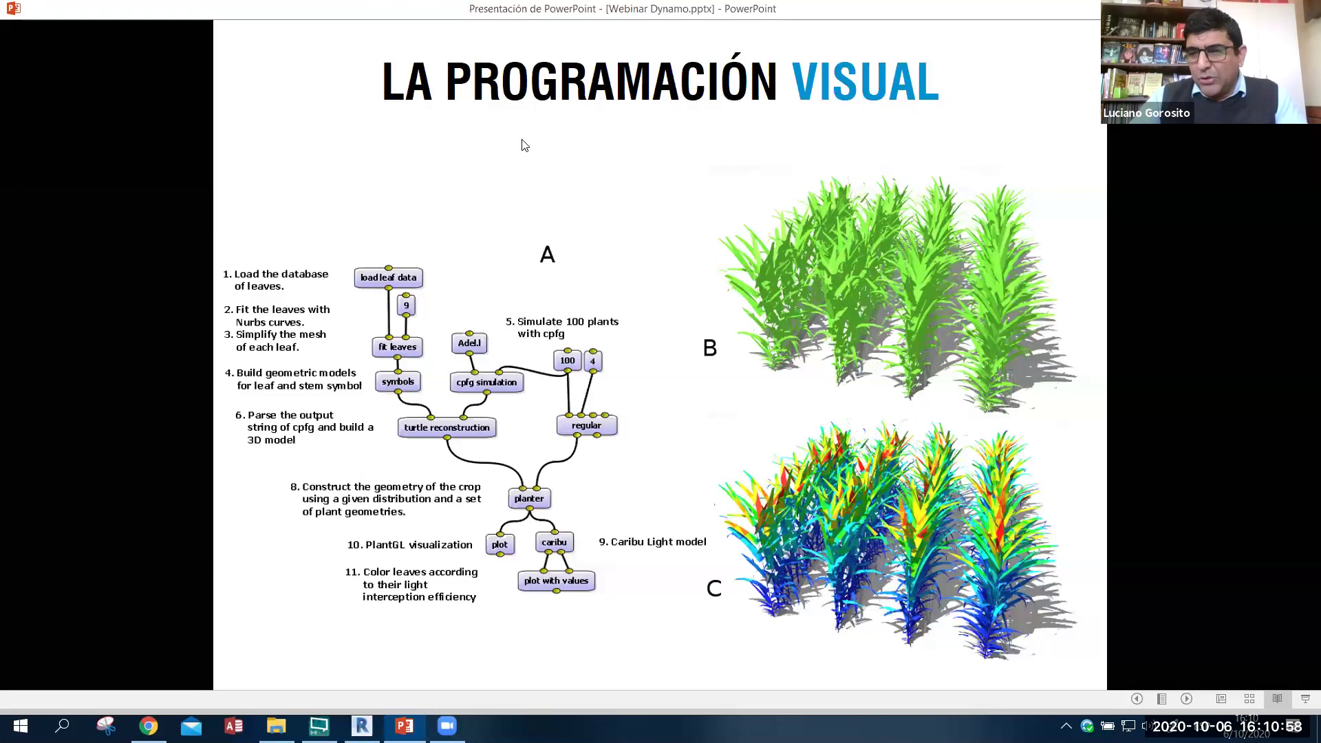
# - Go to the Scratch slide and open its linked Scratch.mp4, accepting the Office security warning
pyautogui.click(357, 149)
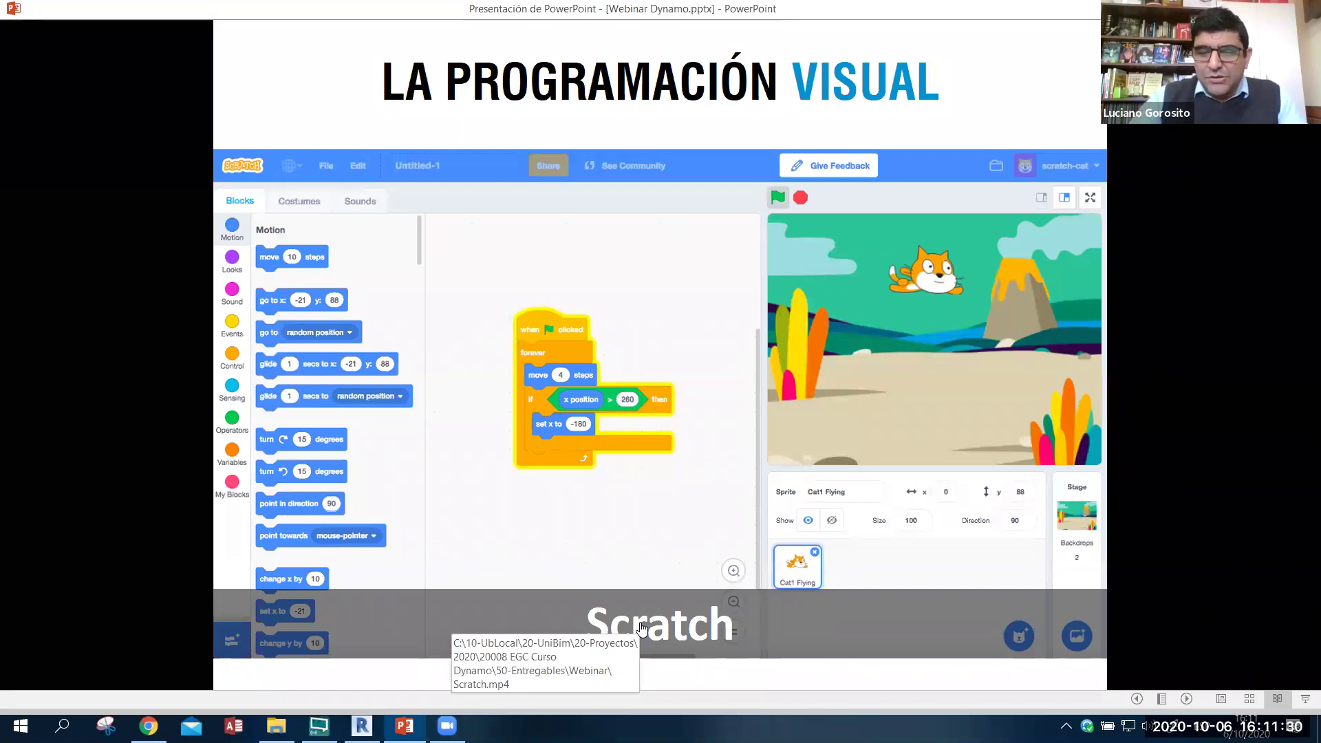
pyautogui.click(641, 627)
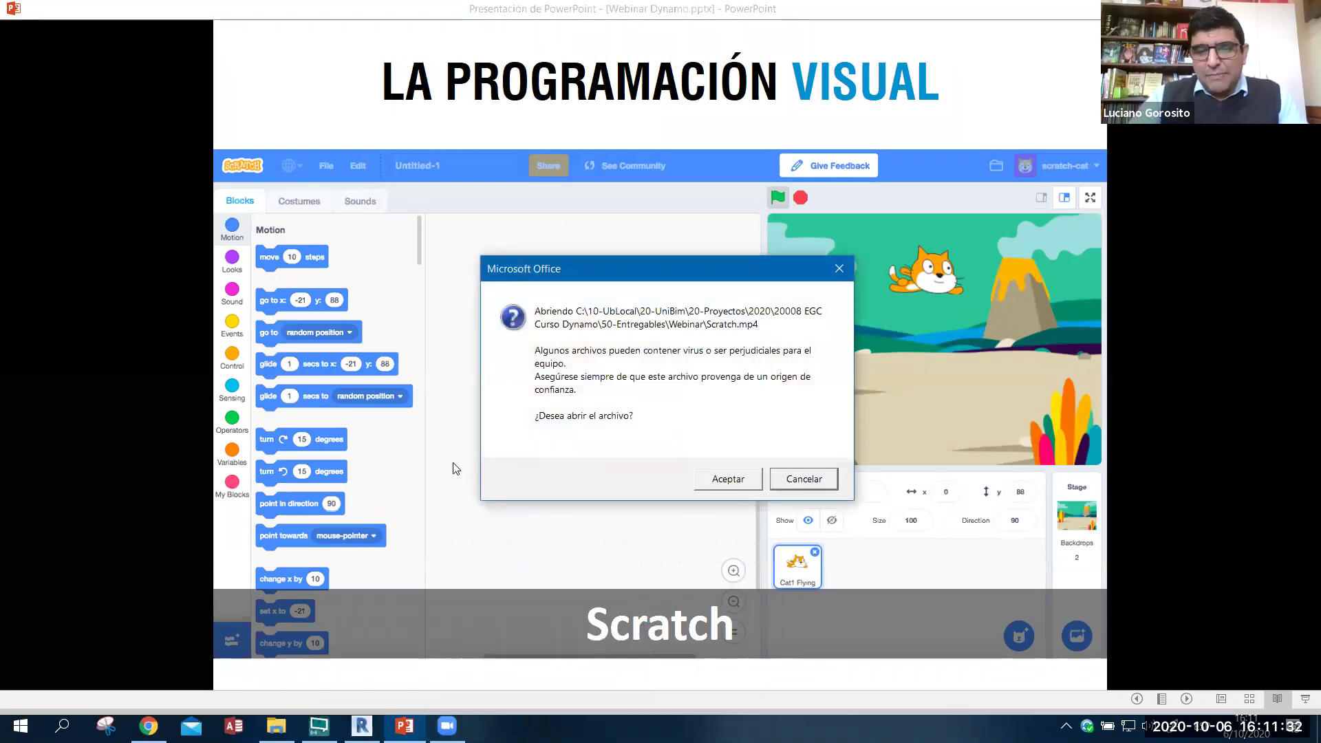
pyautogui.click(729, 480)
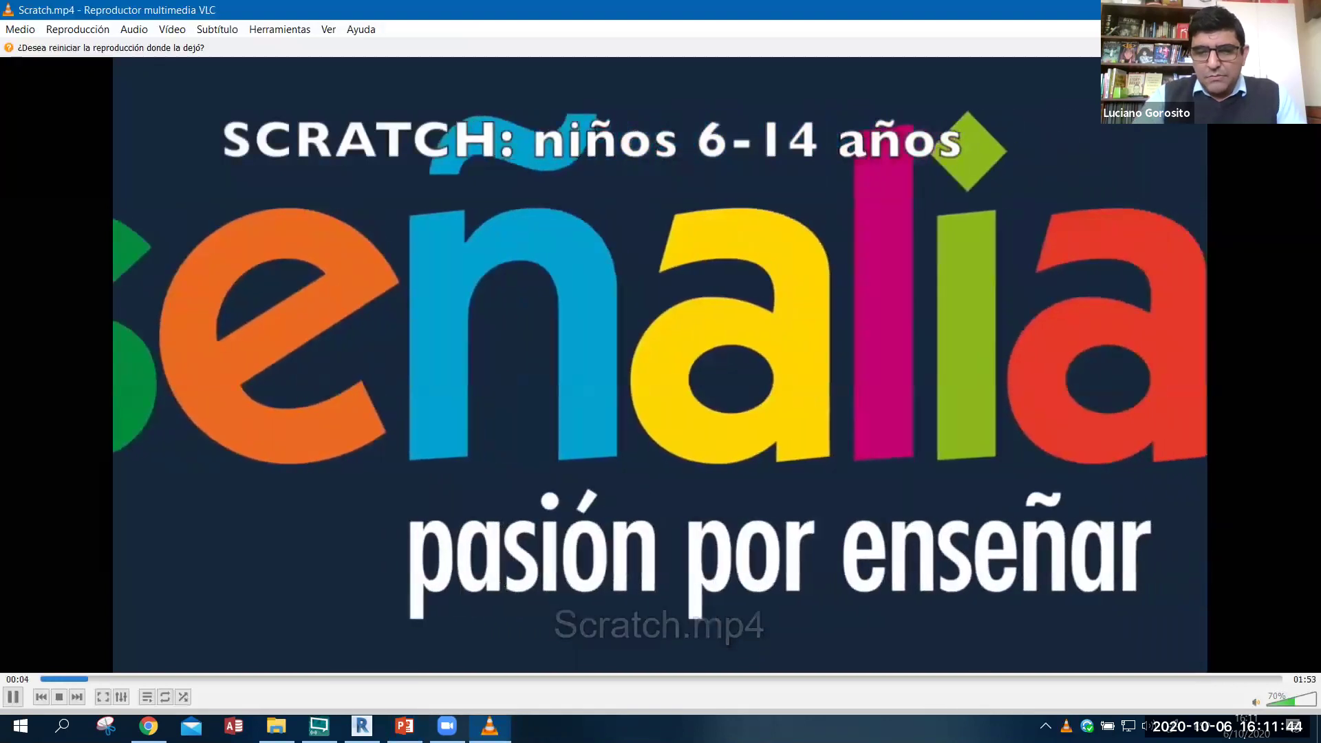
# - Raise VLC volume from 70% to 100%, pausing briefly on the Scratch logo before resuming
pyautogui.scroll(6, 162, 396)
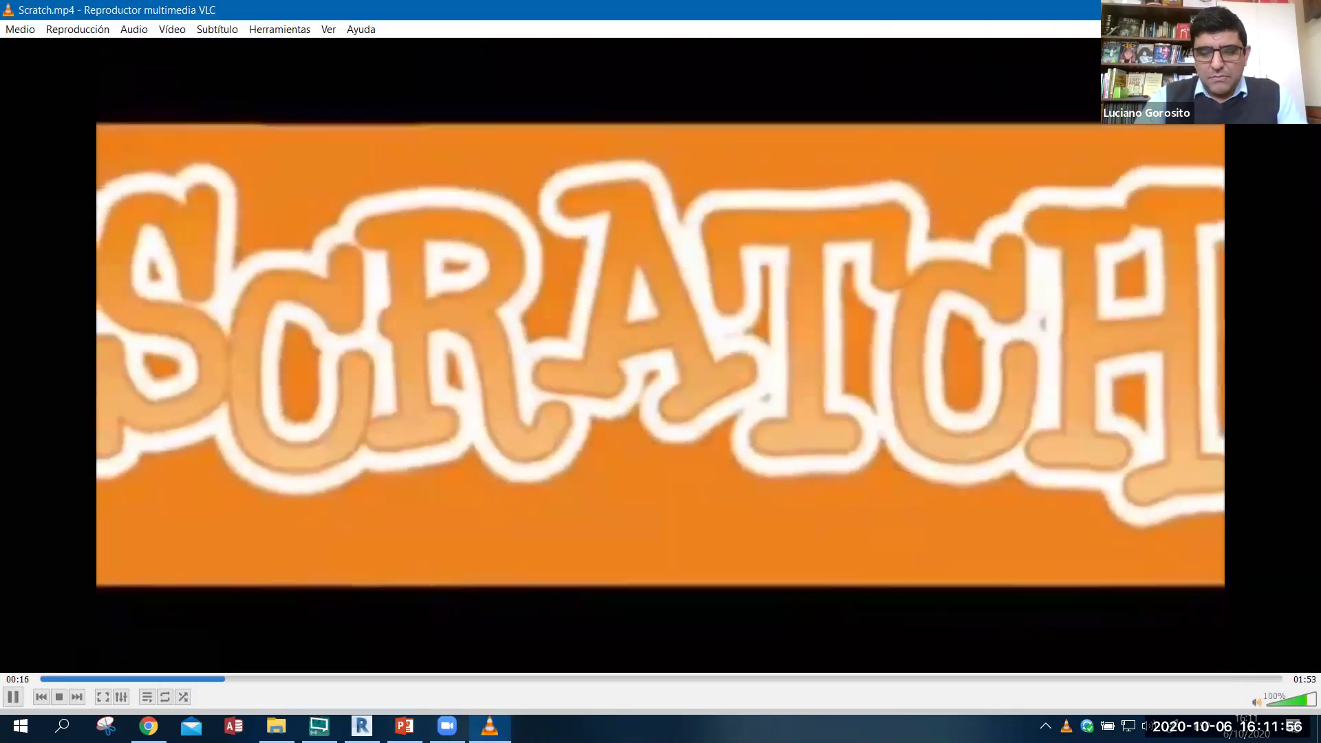
pyautogui.press('space')
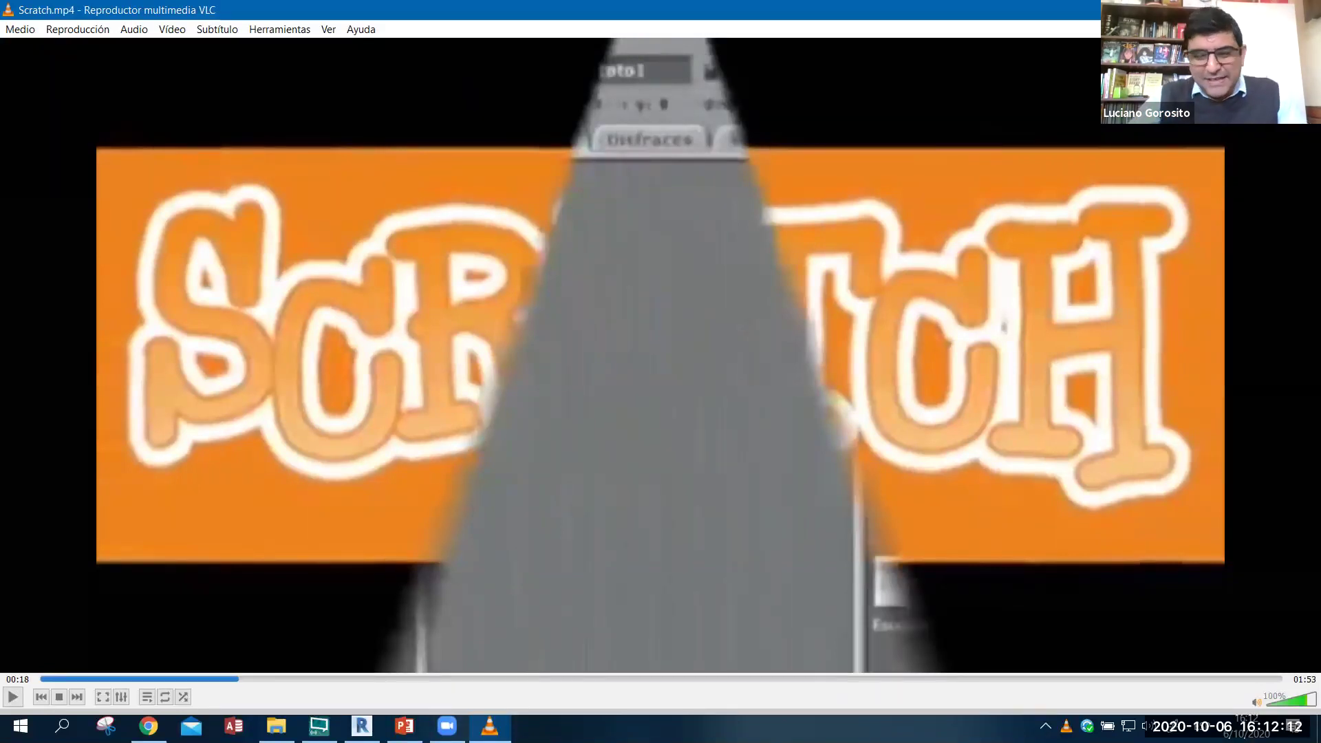
pyautogui.press('space')
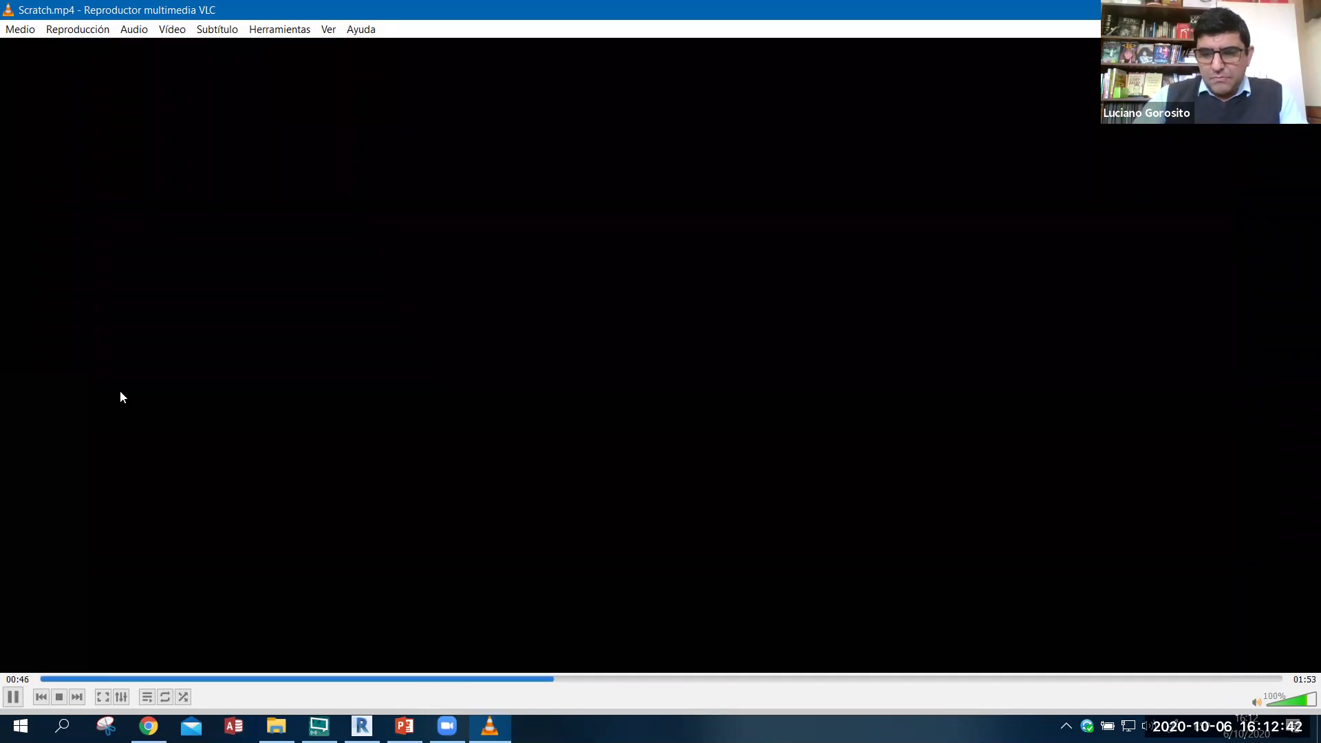
# - Raise volume to 115%, pause Scratch.mp4 at 01:29, and close VLC
pyautogui.scroll(3, 119, 391)
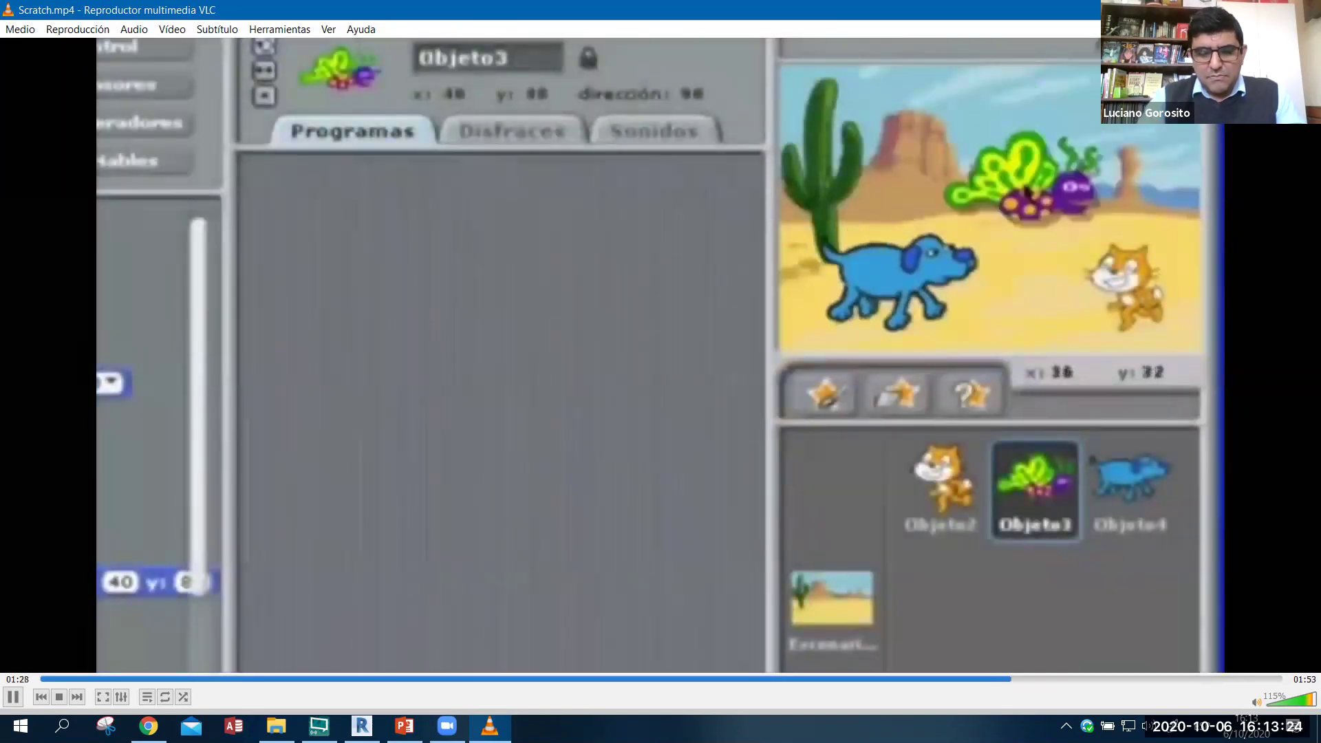
pyautogui.press('space')
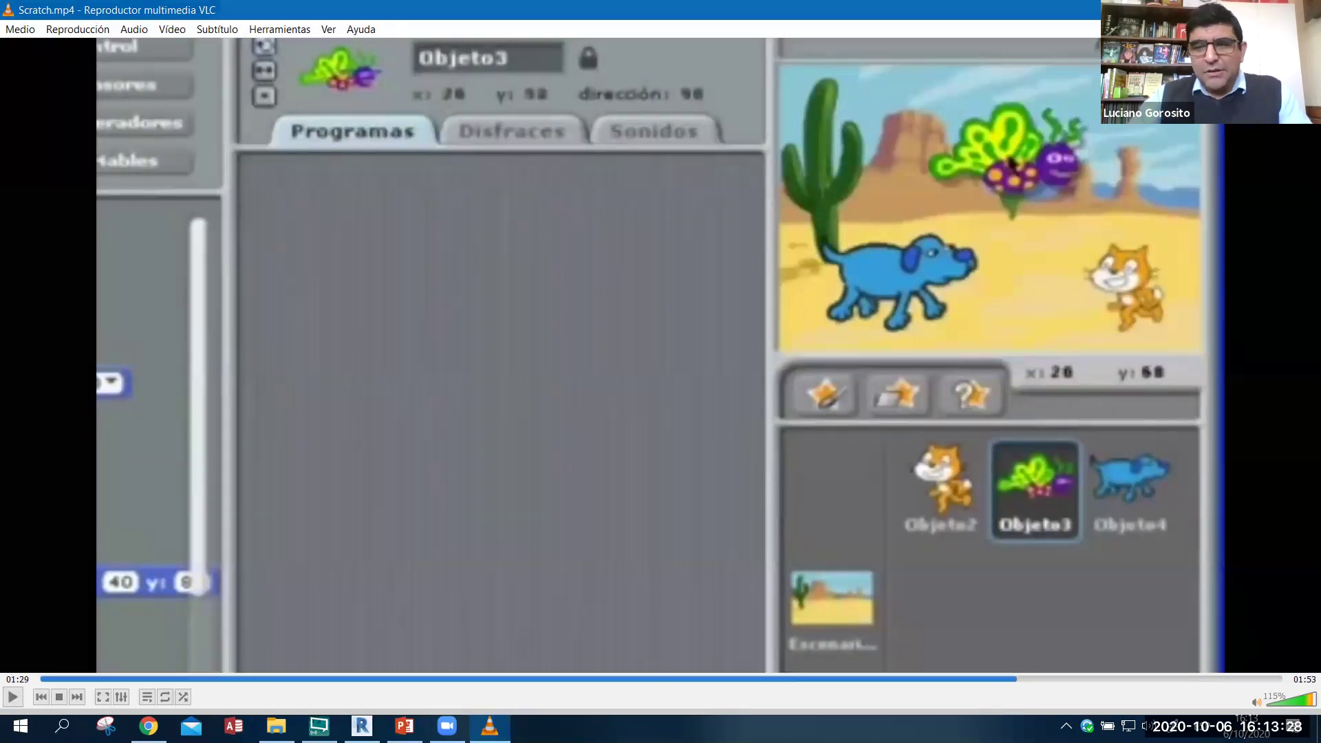
pyautogui.hotkey('alt', 'F4')
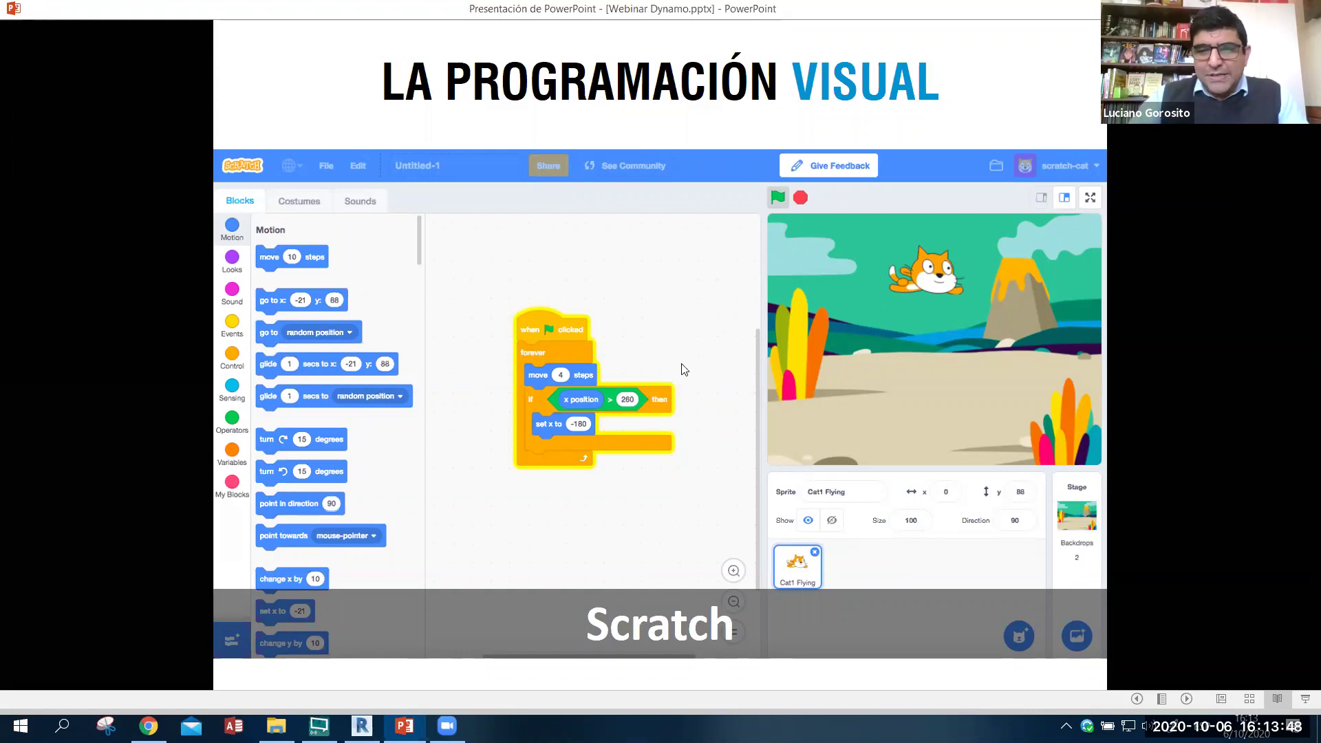
# - Advance to the Tynker visual blocks slide
pyautogui.click(561, 365)
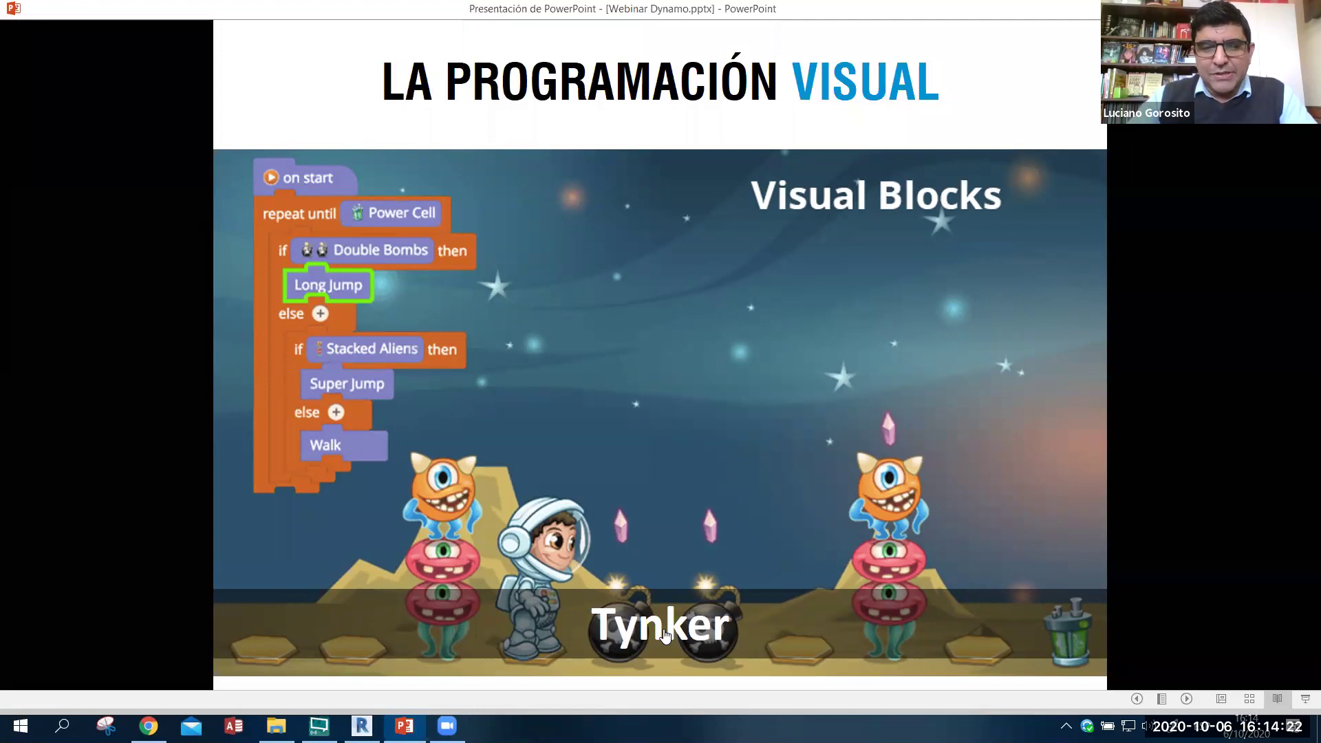
pyautogui.click(663, 634)
pyautogui.click(692, 475)
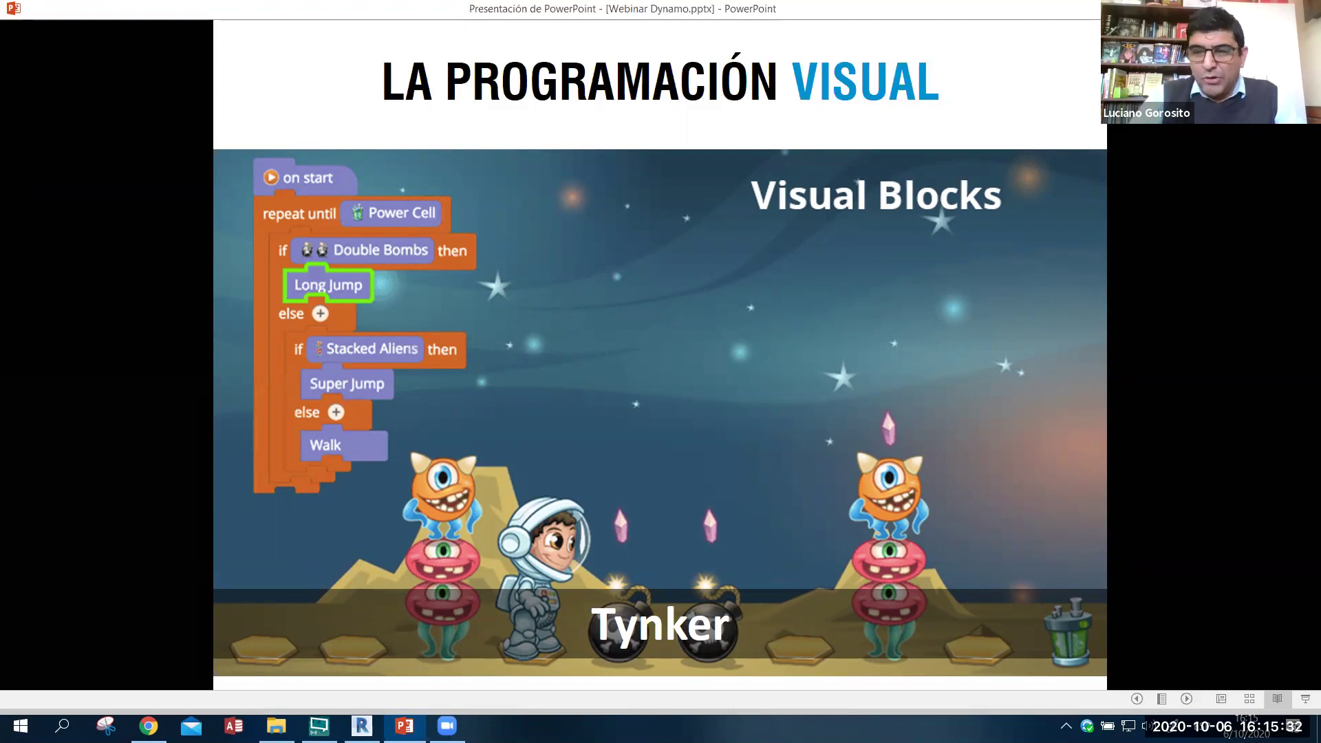
pyautogui.click(805, 326)
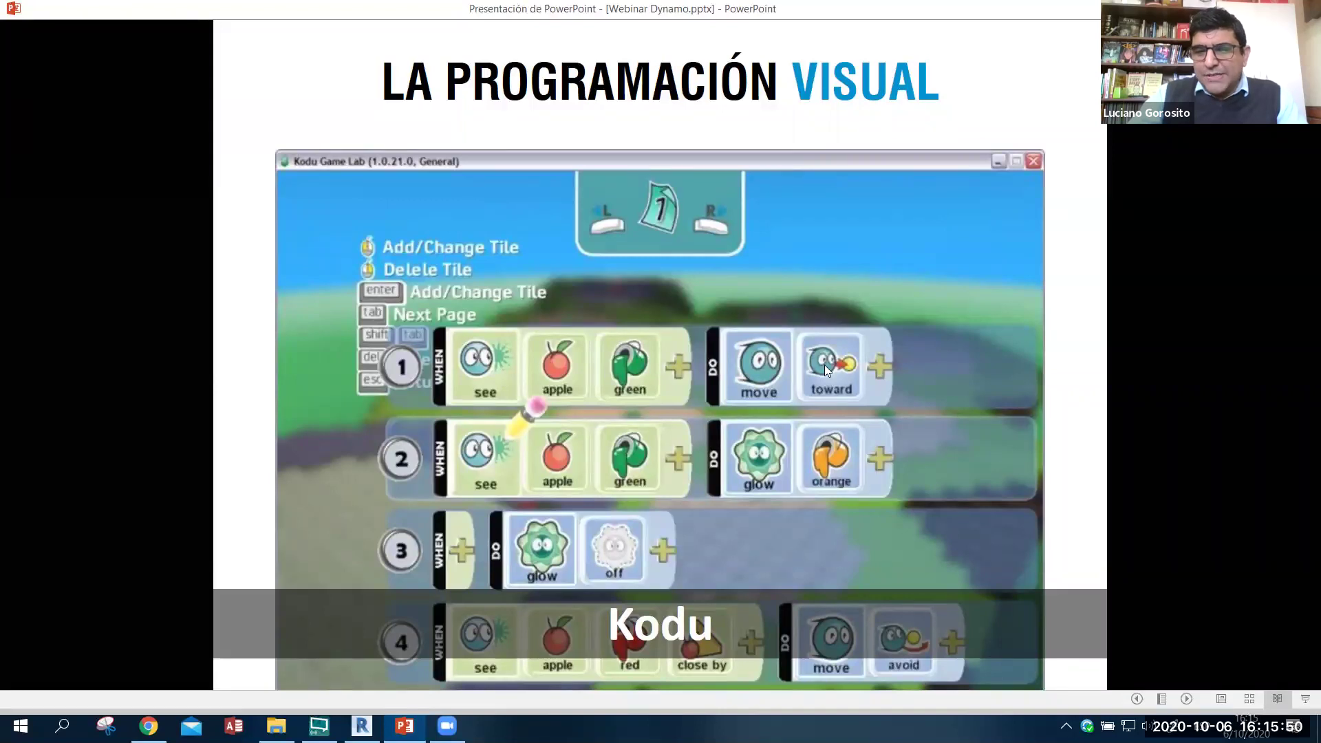
# - Open the Kodu.mp4 link on the Kodu slide and confirm the security prompt
pyautogui.click(672, 627)
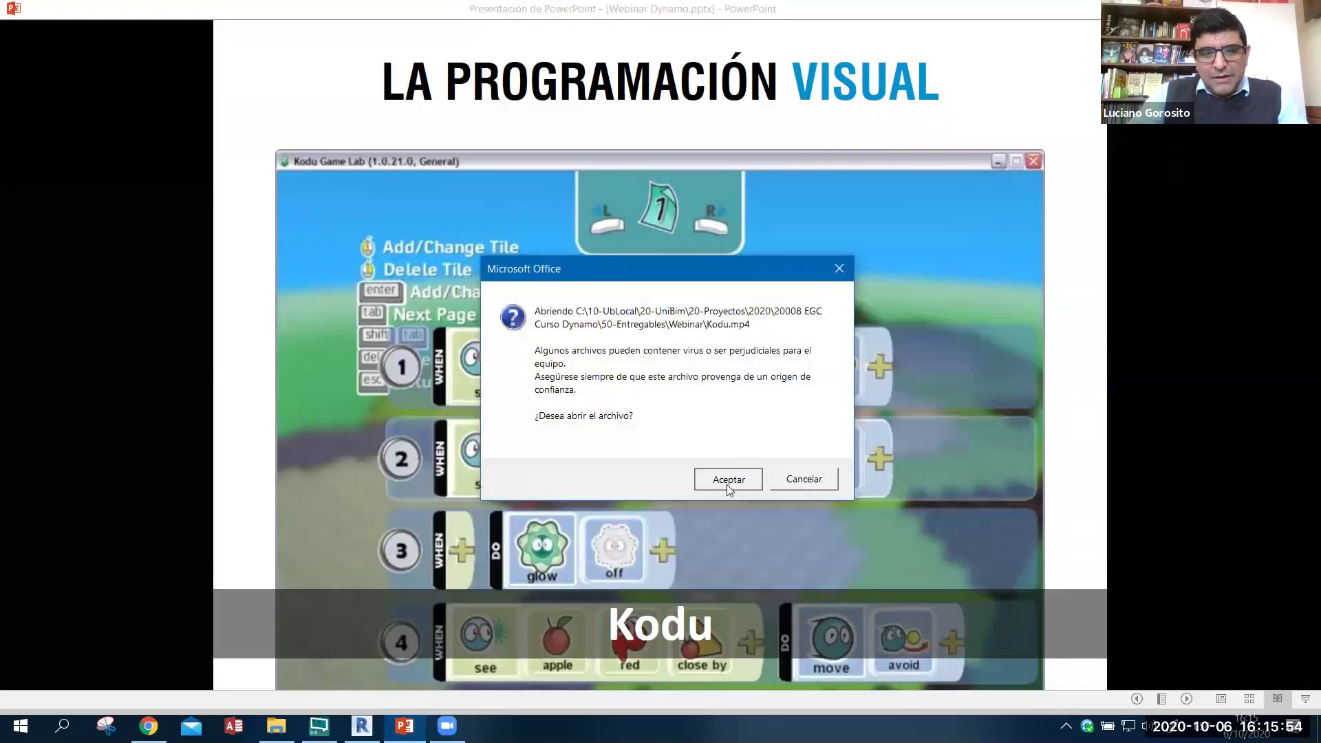
pyautogui.click(726, 485)
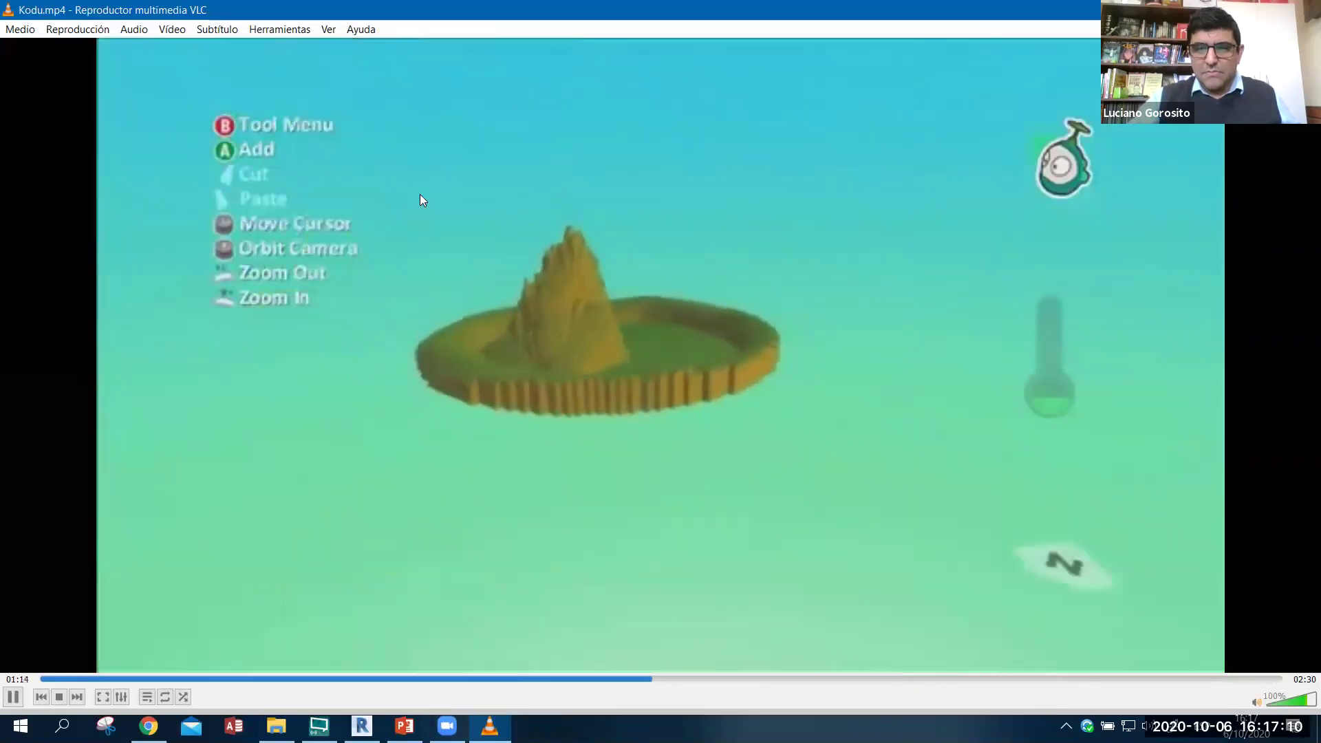
# - Quit VLC with Alt+F4 to return to the Kodu slide
pyautogui.hotkey('alt', 'F4')
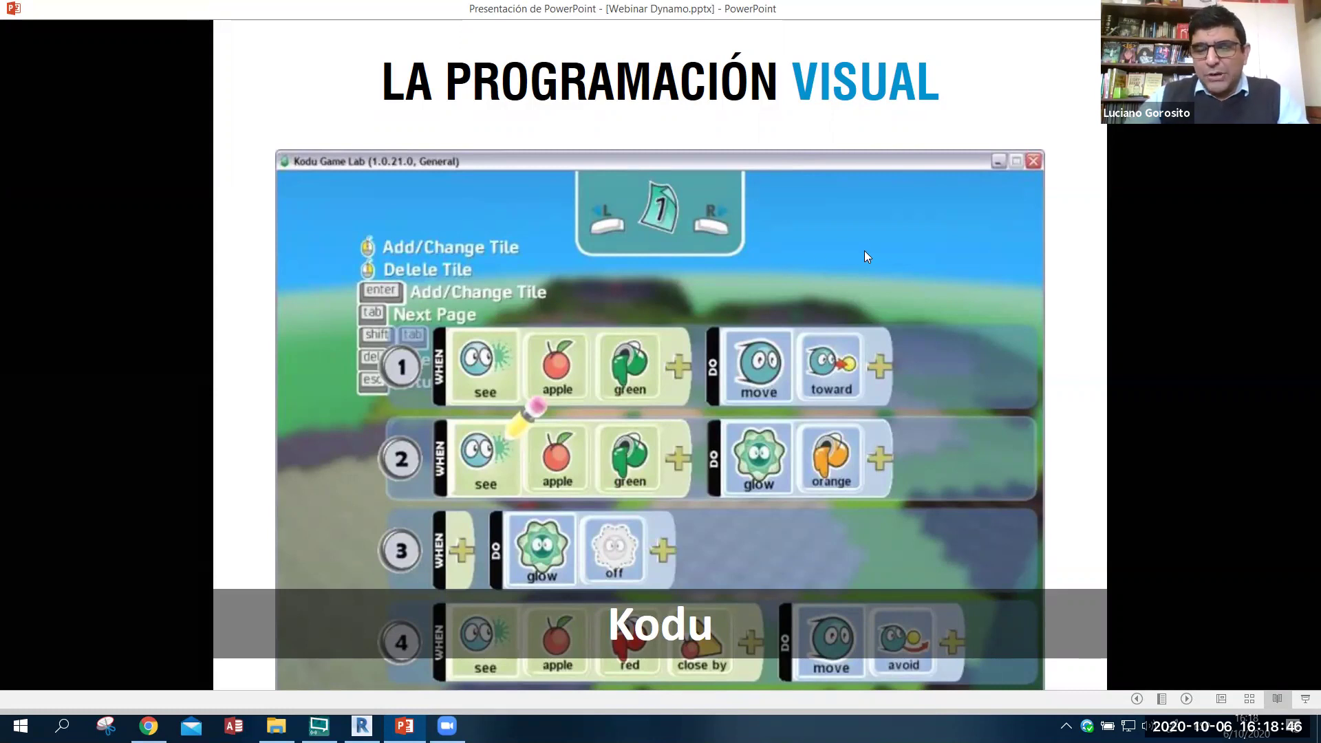
# - Advance the slideshow to the ¿Qué es Dynamo? slide with the Dynamo logo
pyautogui.press('Right')
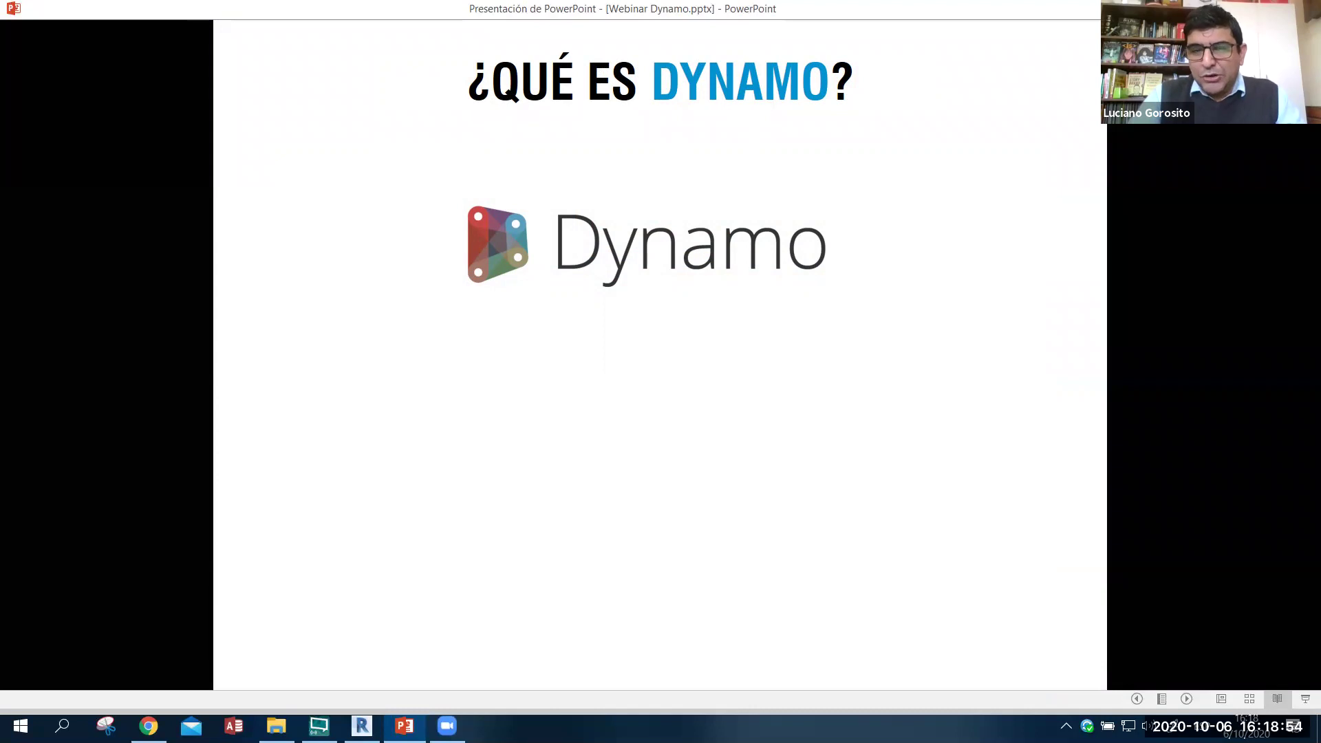
# - Reveal the 'Open source graphical programming for design' banner below the Dynamo logo
pyautogui.click(903, 285)
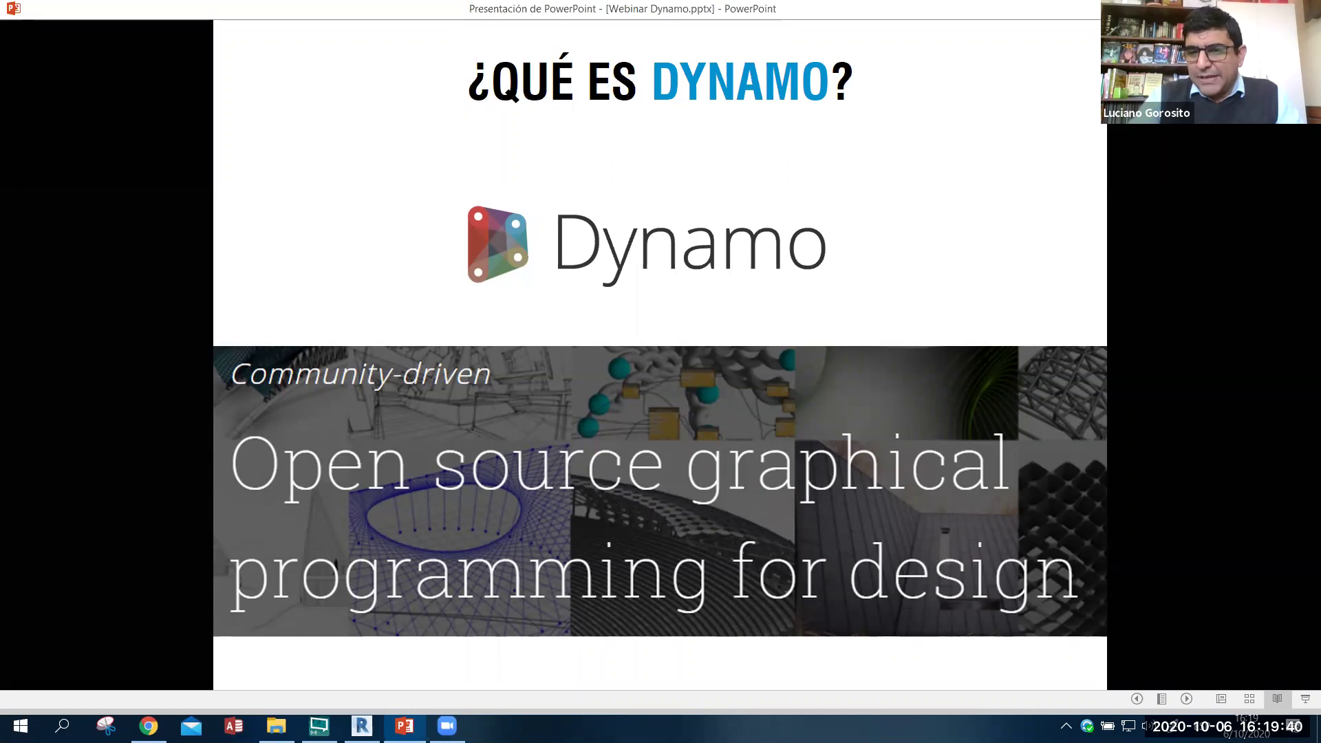
# - Animate in the Revit screenshot and the orange arrow pointing to Dynamo
pyautogui.press('Right')
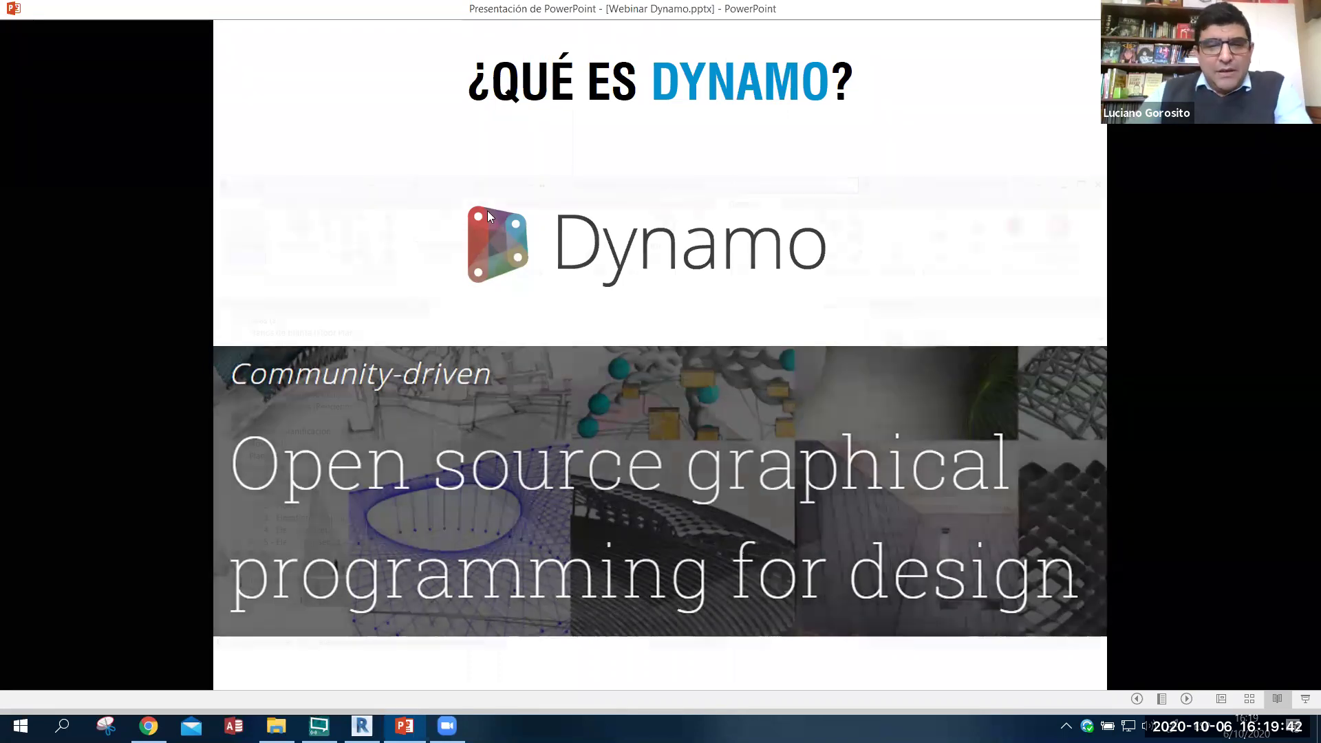
pyautogui.press('Right')
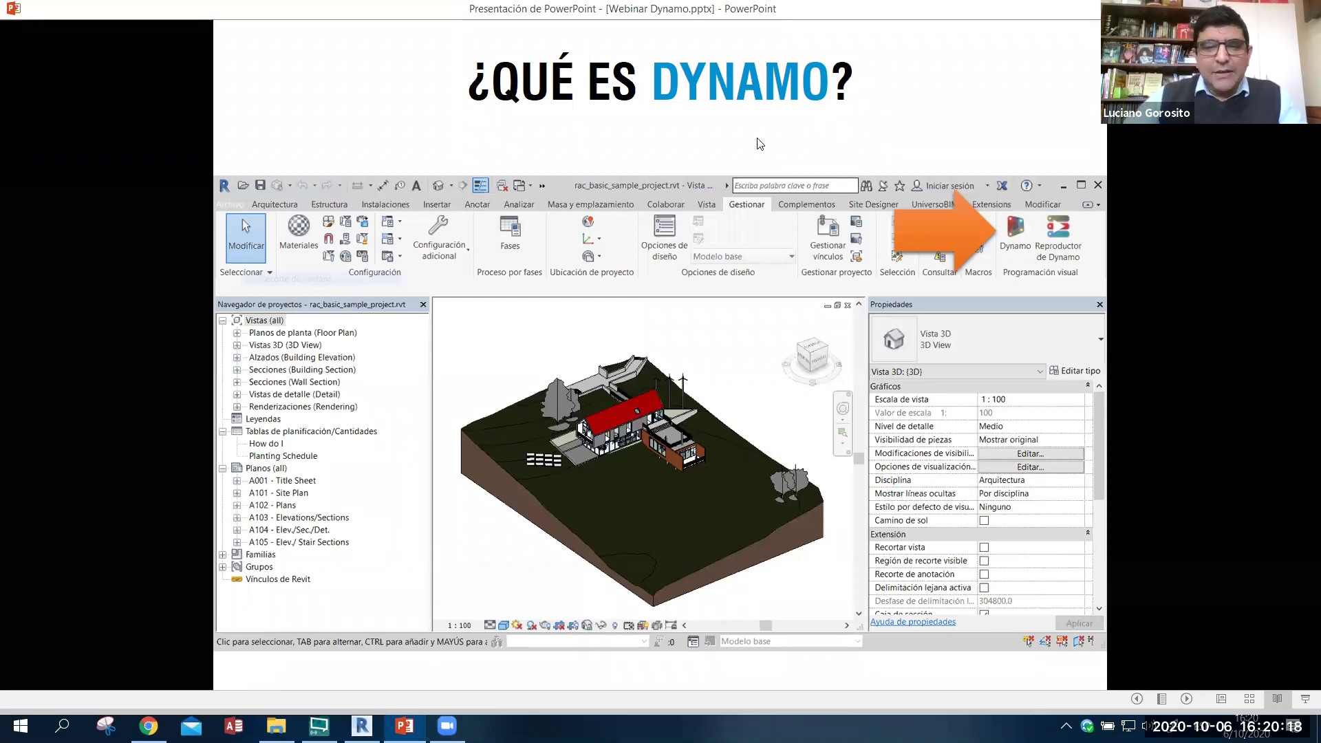
# - Bring in the Dynamo graph screenshot previewing the Revit wall geometry
pyautogui.click(539, 216)
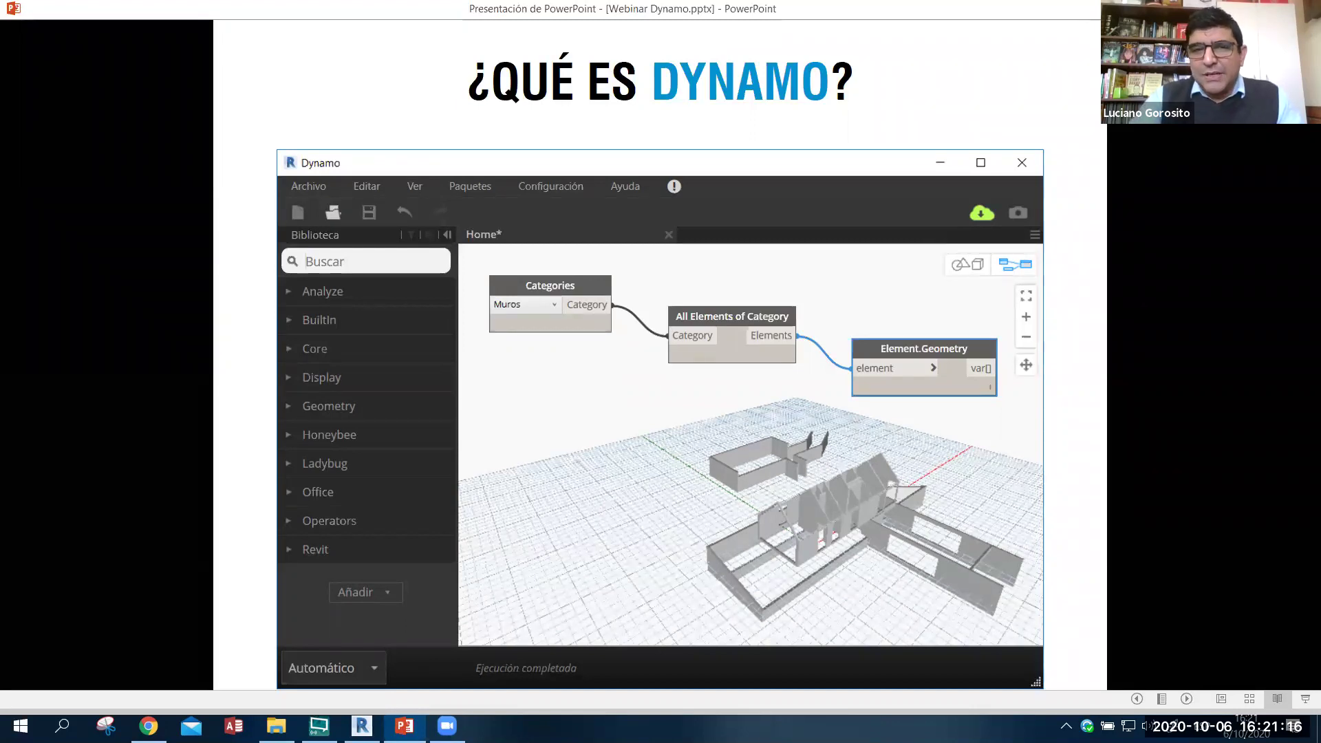
# - Advance past the Point Attractor Enhancement example to the Point Attractor in Dynamo slide
pyautogui.click(675, 433)
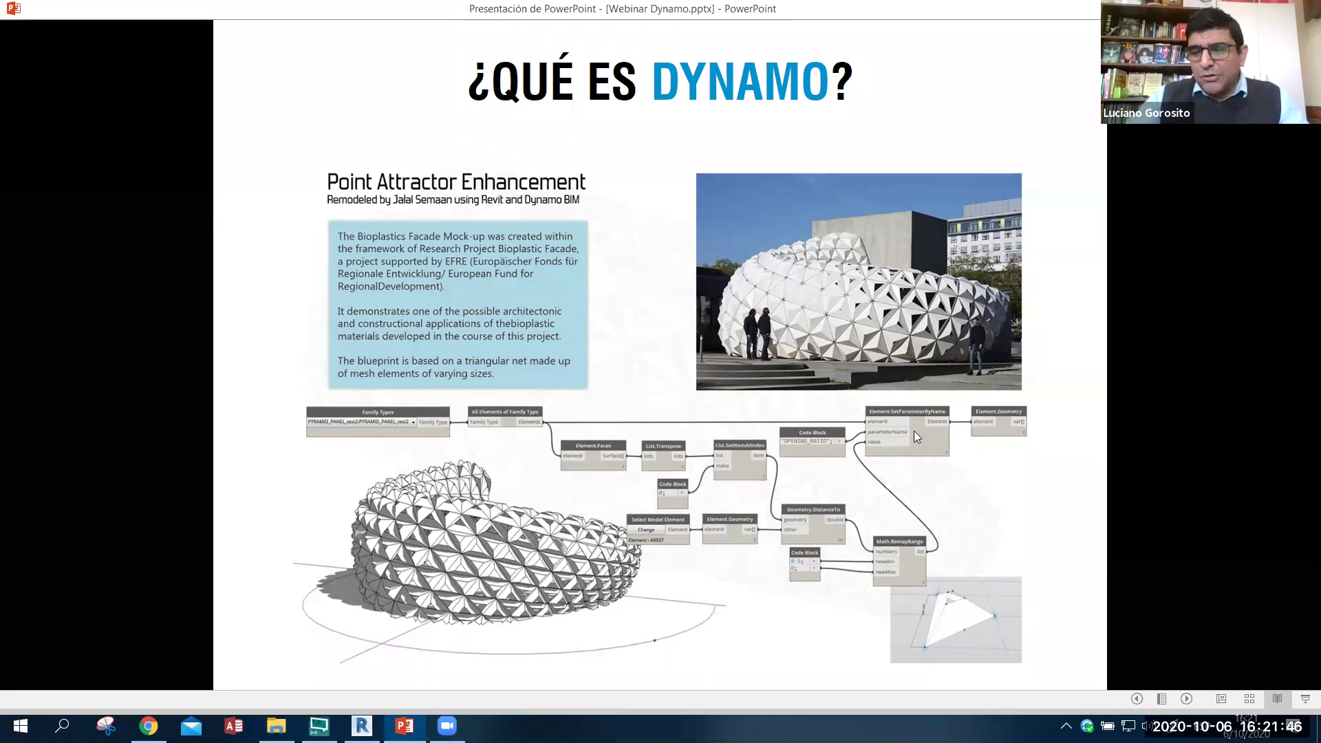
pyautogui.click(470, 335)
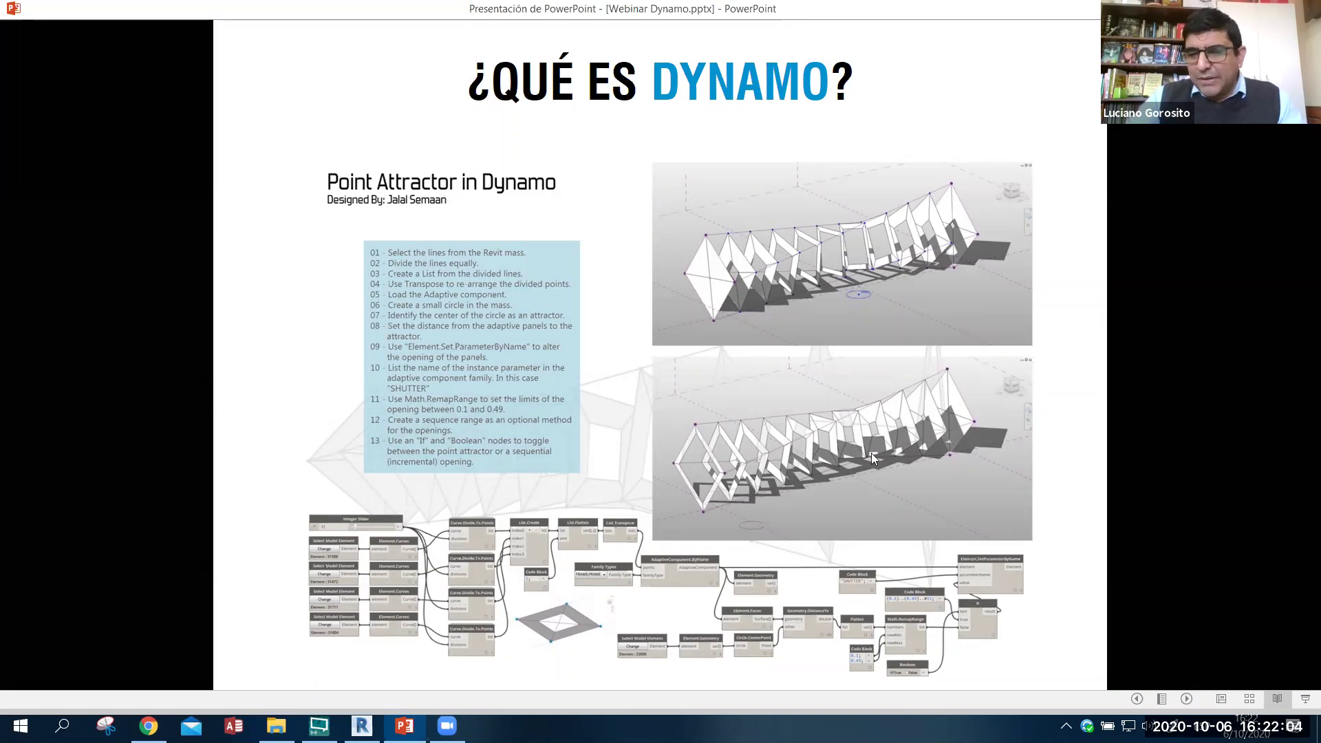
# - Advance to the rendered toroidal shell of tessellated panels
pyautogui.click(518, 488)
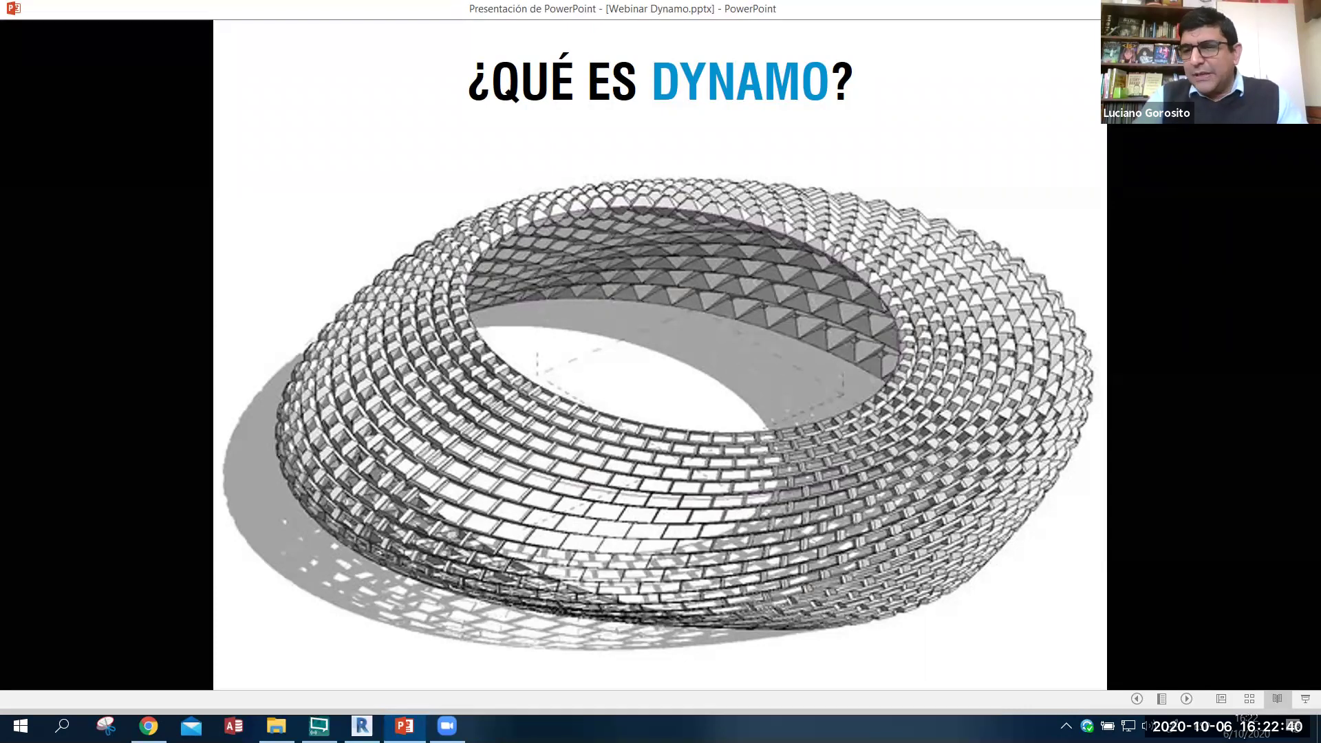
pyautogui.click(407, 461)
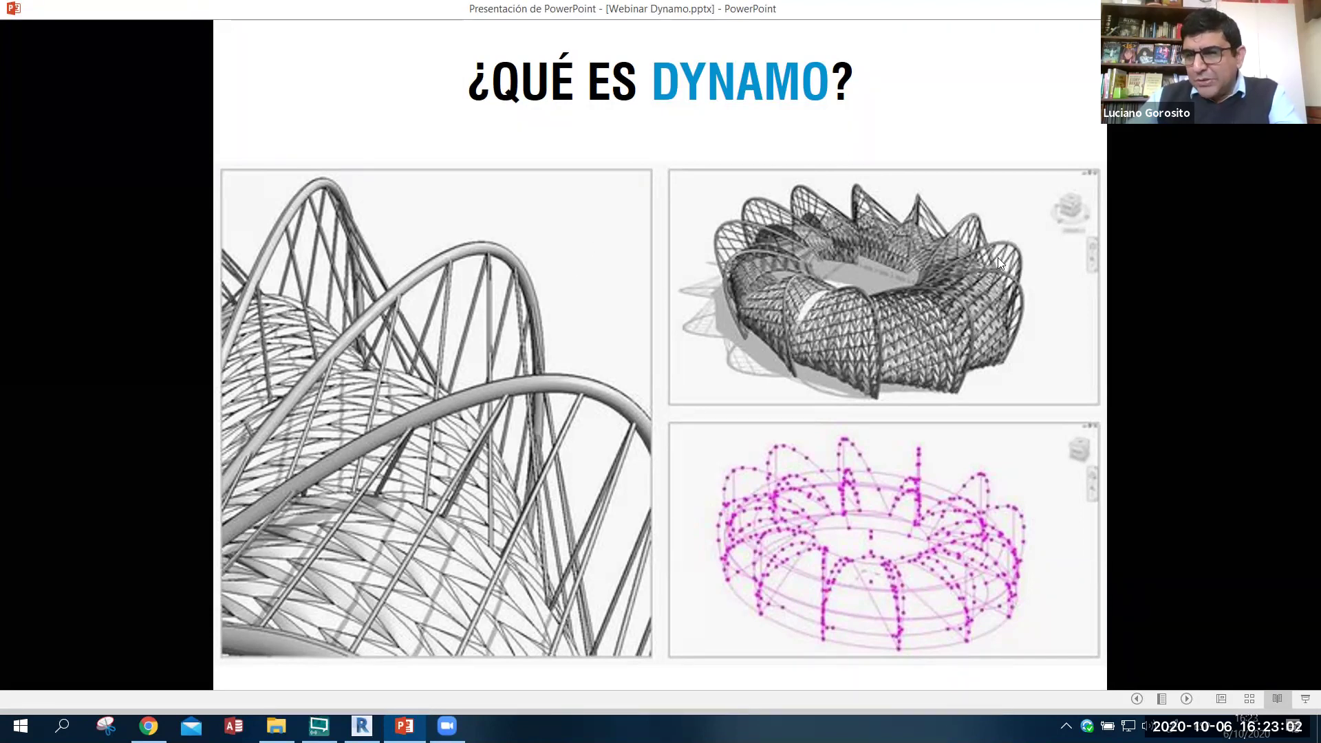
pyautogui.click(680, 326)
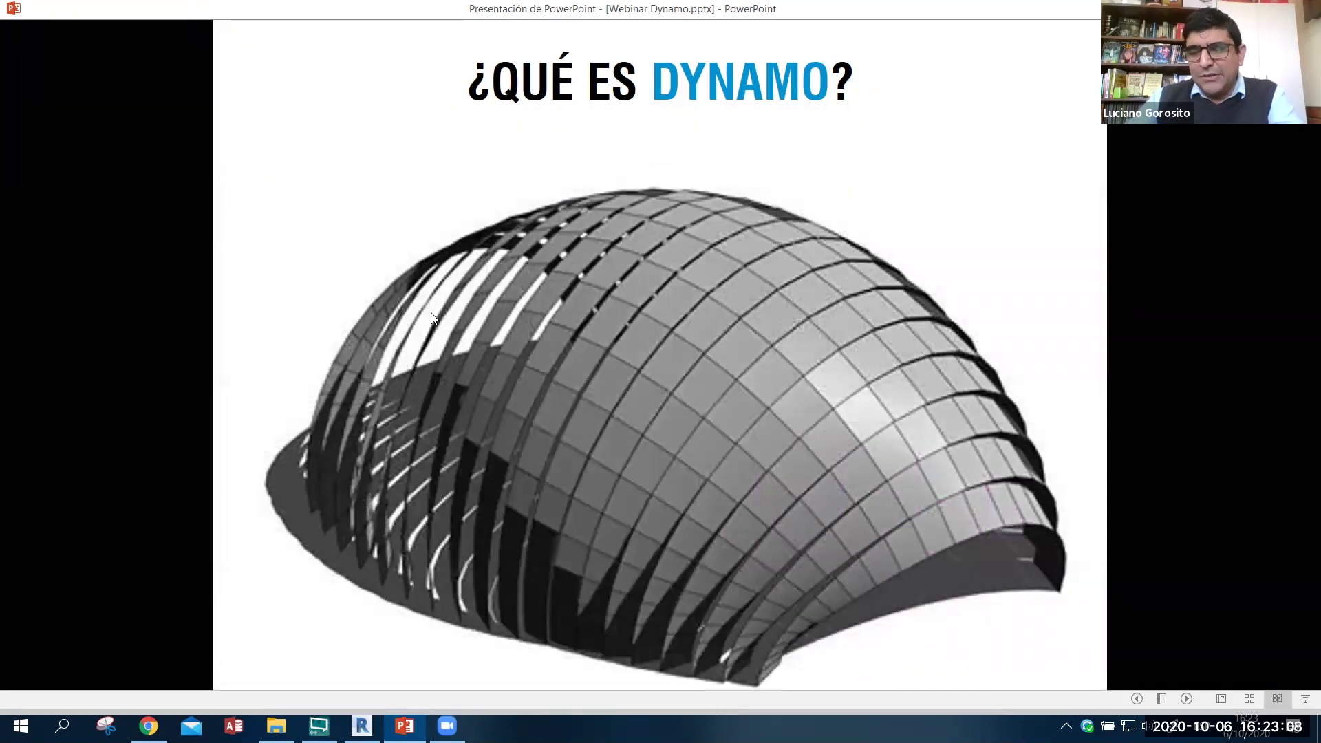
pyautogui.click(415, 295)
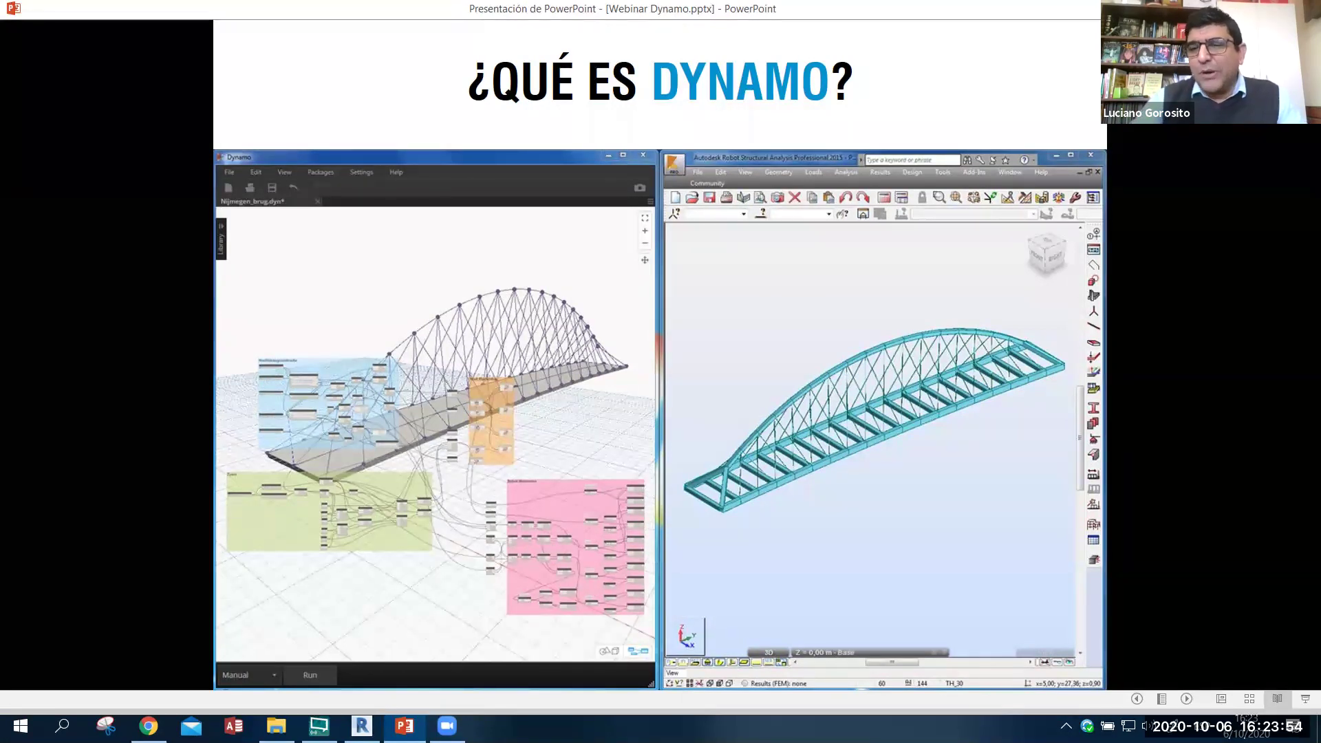
# - Advance to the Chinese Roof Tiles Dynamo graph and roof renders
pyautogui.click(743, 262)
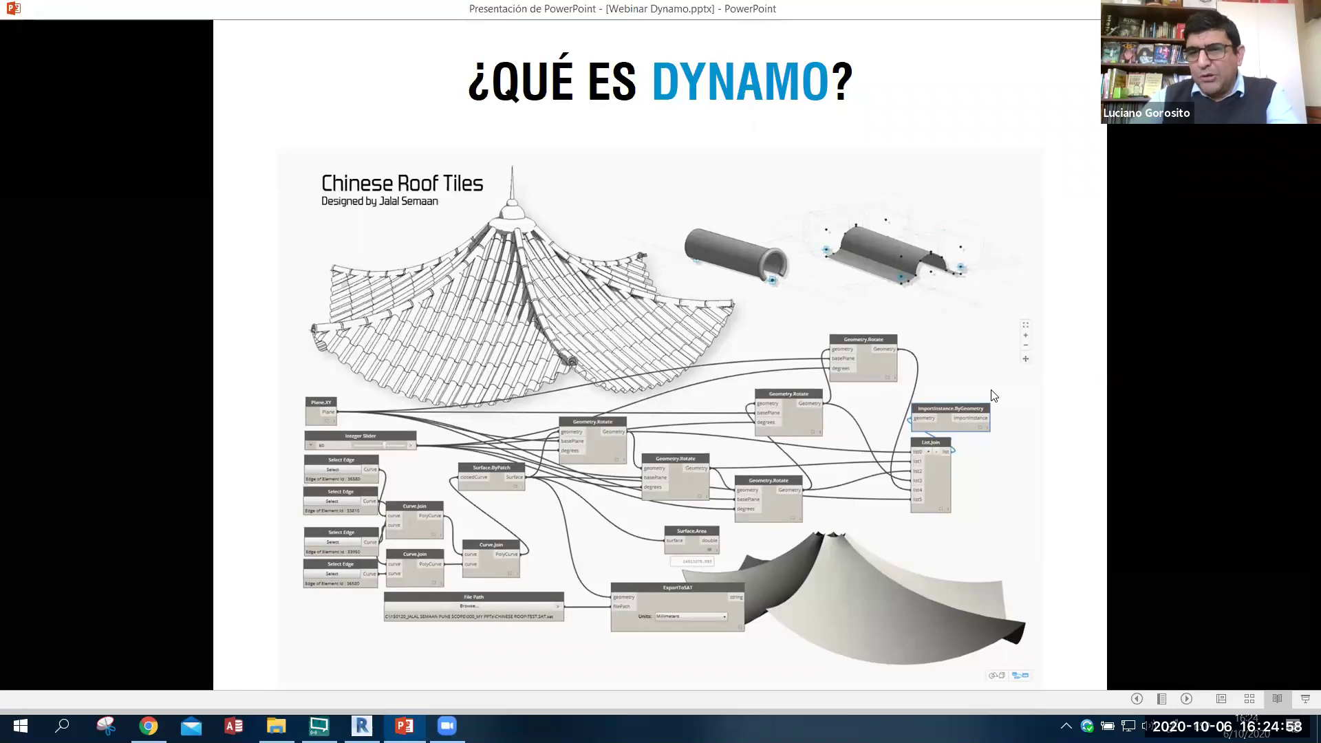
# - Advance to the 'Model from image' graph generating a Revit terrain
pyautogui.click(768, 391)
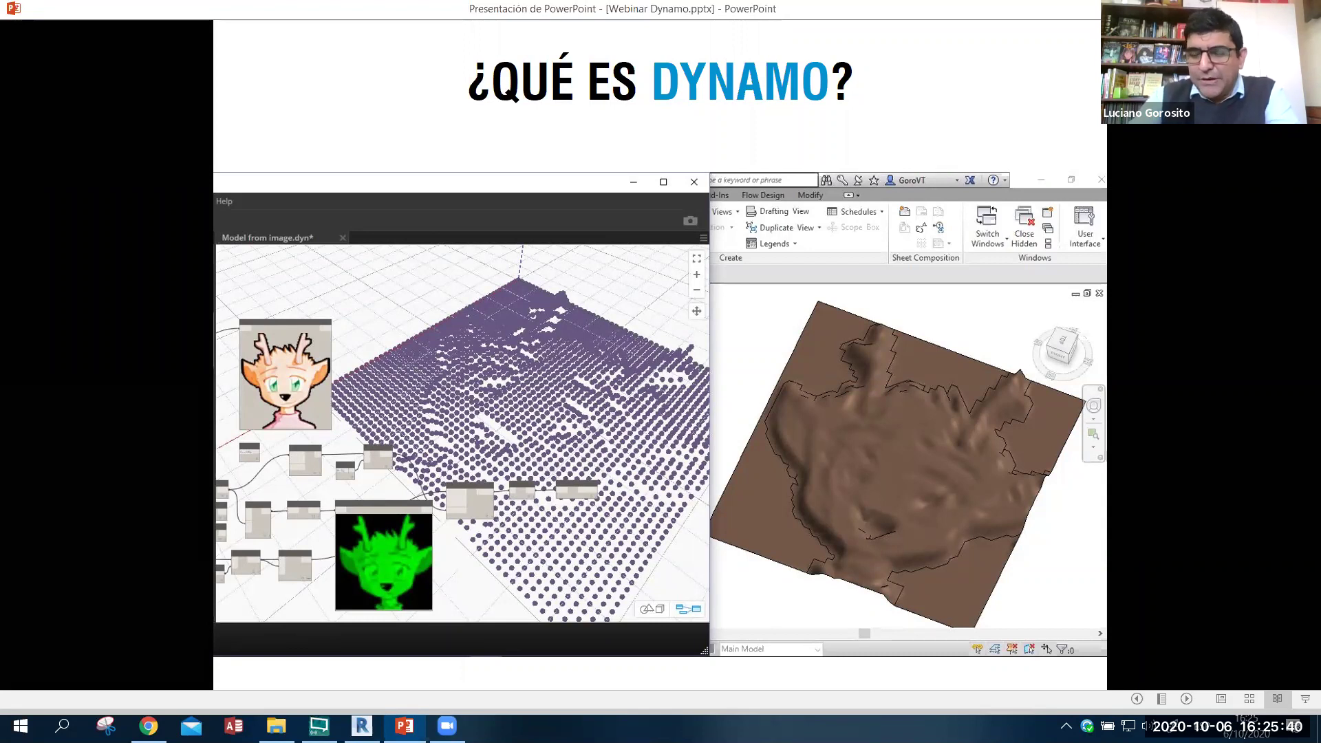
# - Advance to the ALGORITMOS slide with nine origami penguin folding steps
pyautogui.press('Right')
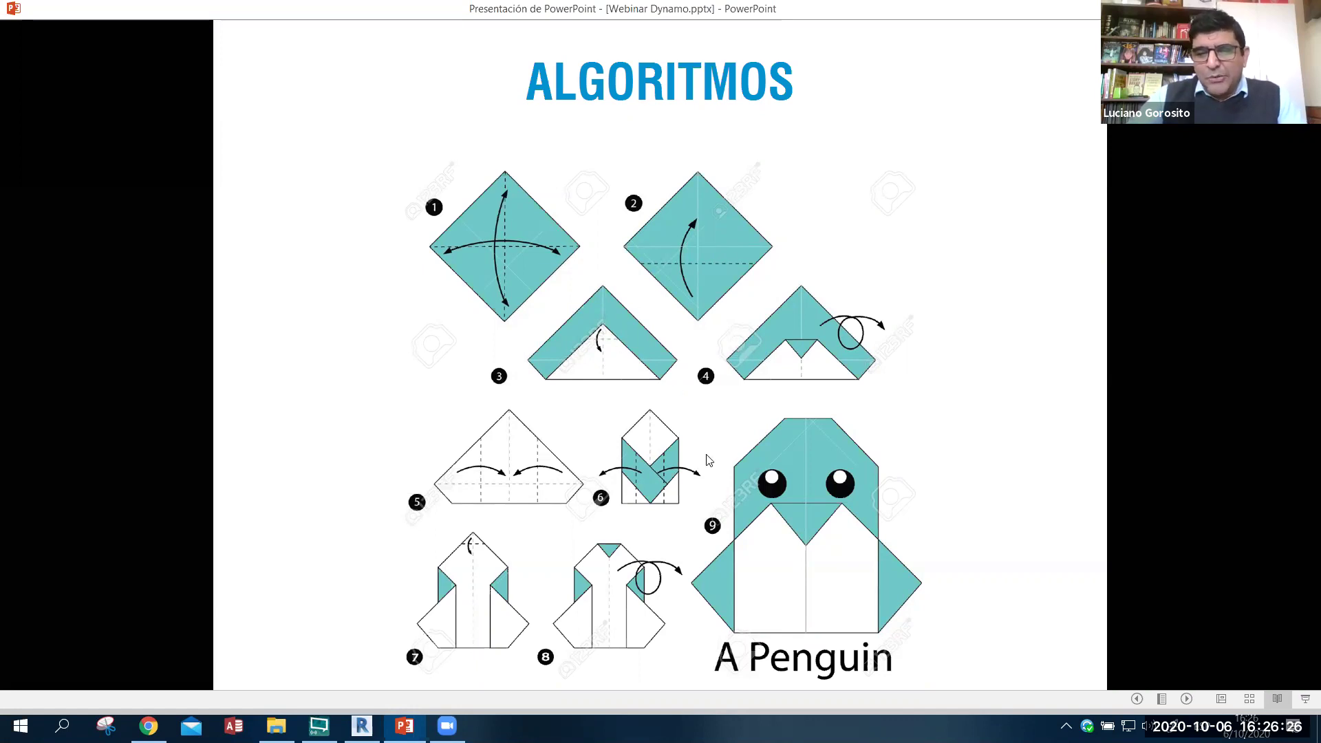
# - Advance past the origami crane and node graph slides to the Furniture/Data/Write to Excel graph
pyautogui.click(759, 502)
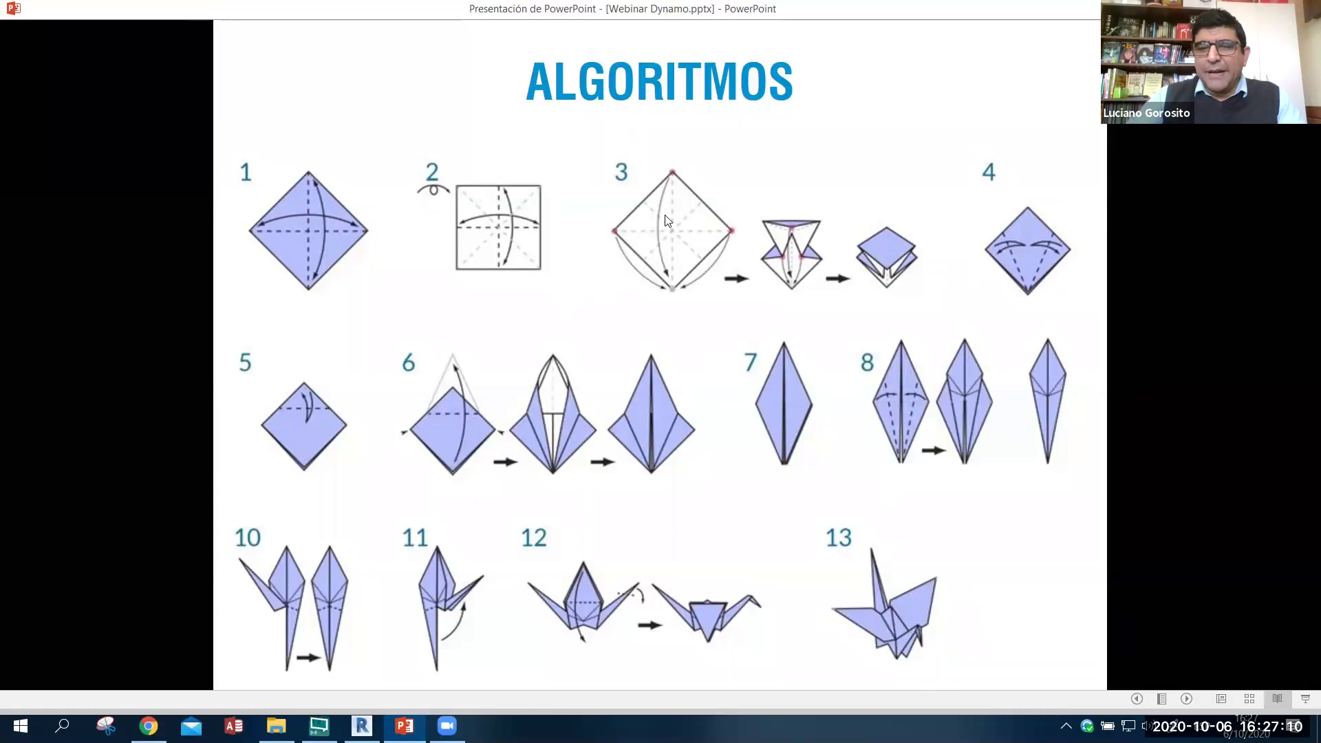
pyautogui.click(454, 267)
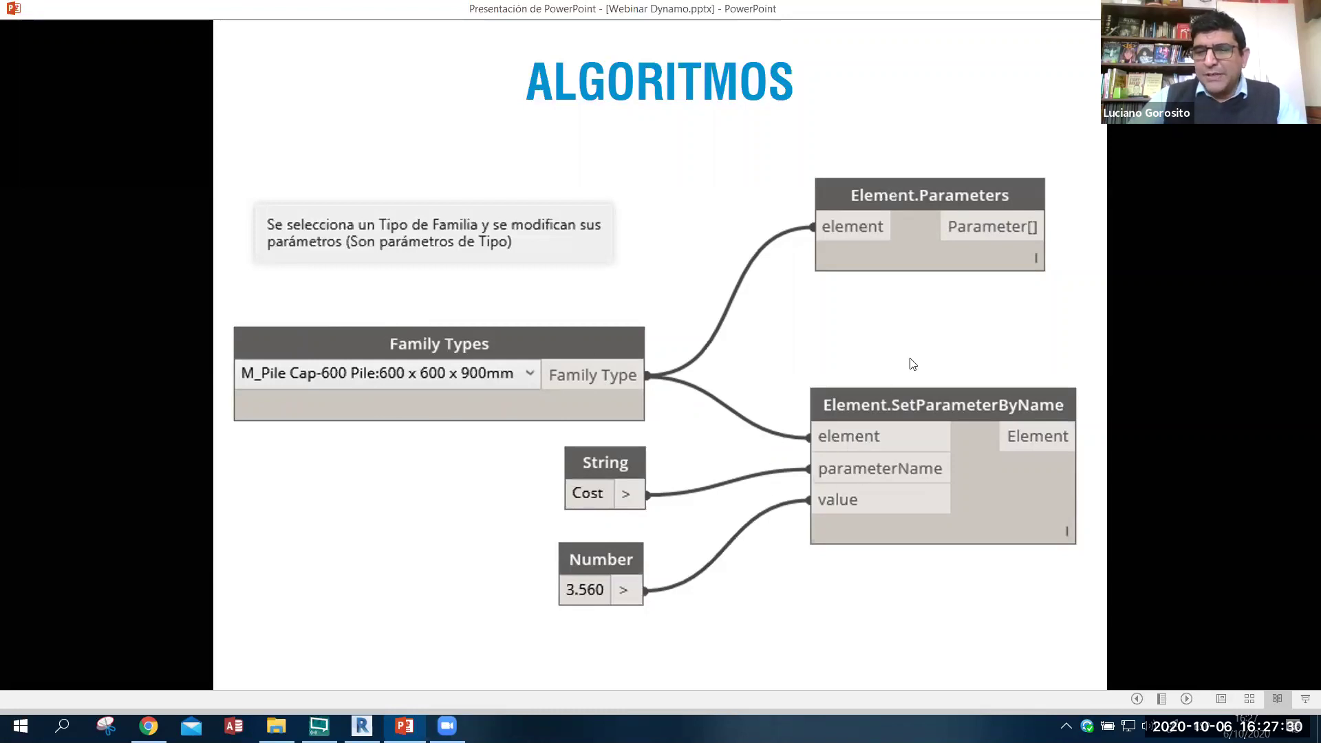
pyautogui.click(464, 273)
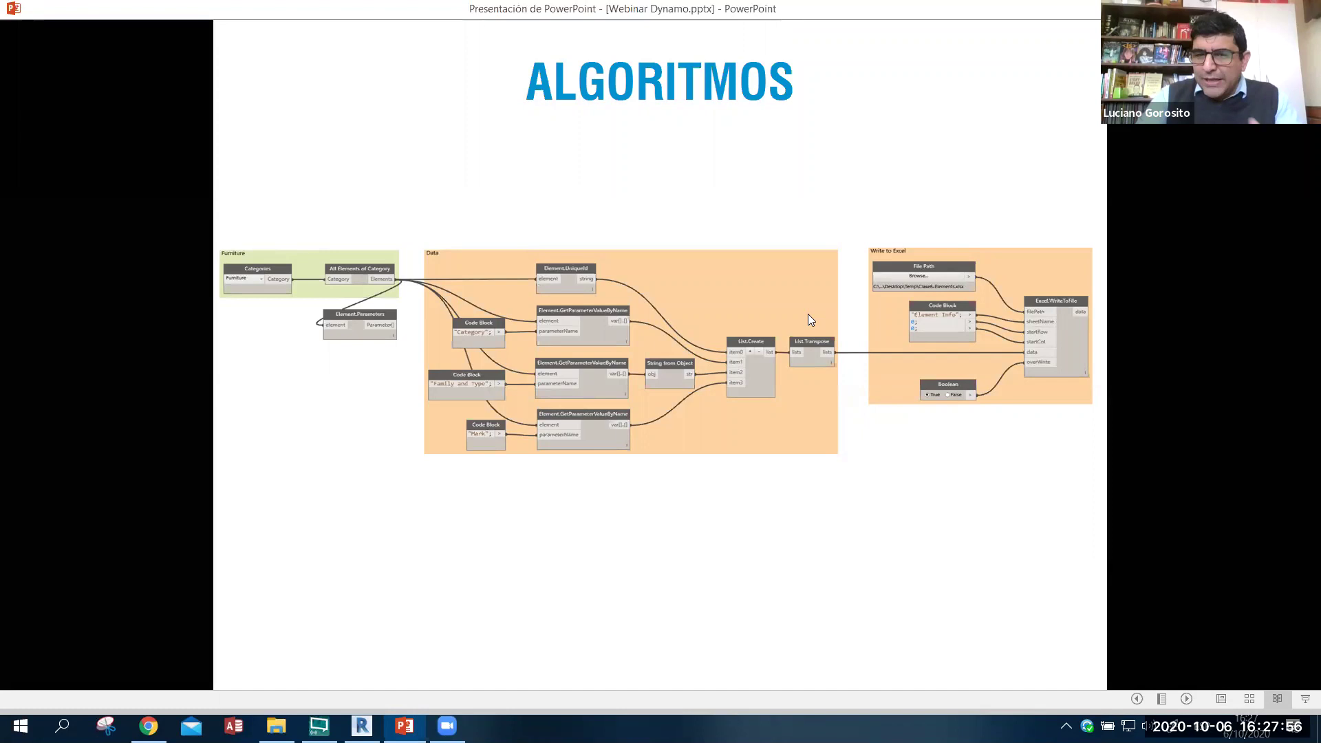
# - Show the pink-and-blue Dynamo graph, then move on to the DesignScript circle code example
pyautogui.click(666, 217)
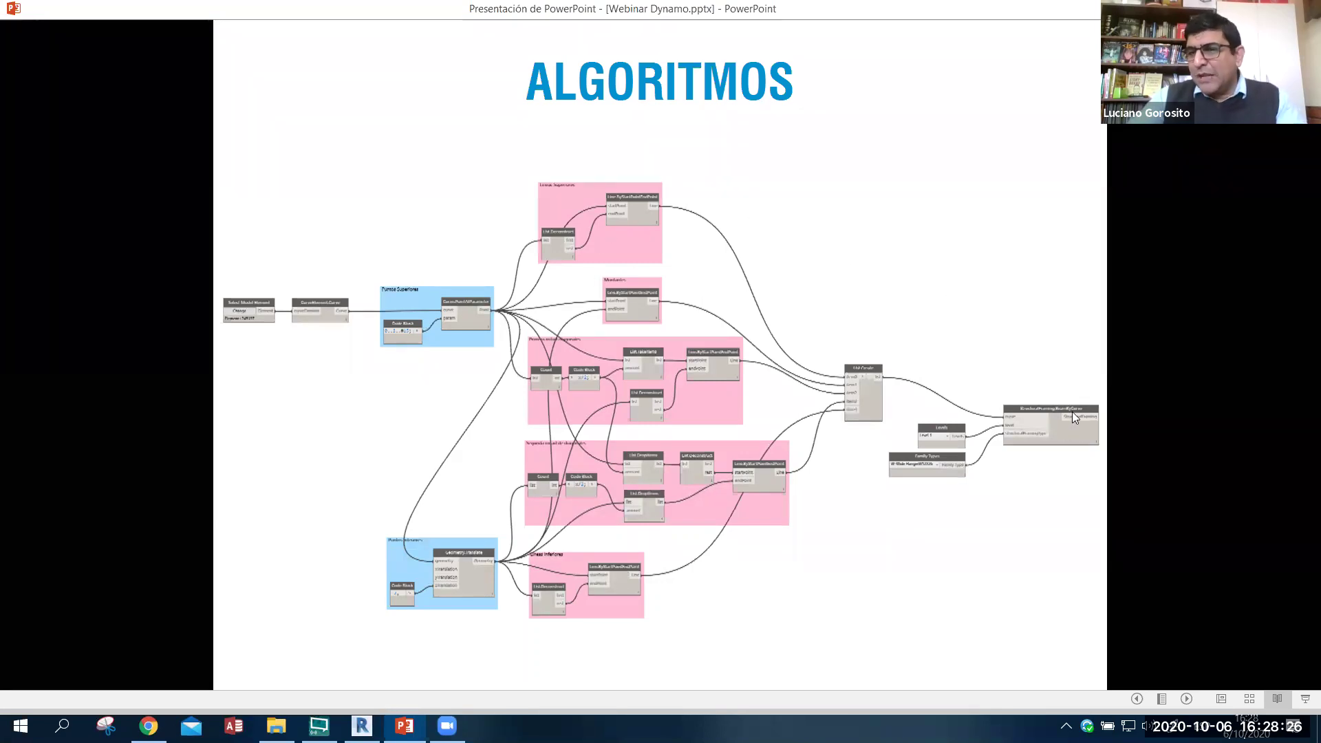
pyautogui.click(453, 265)
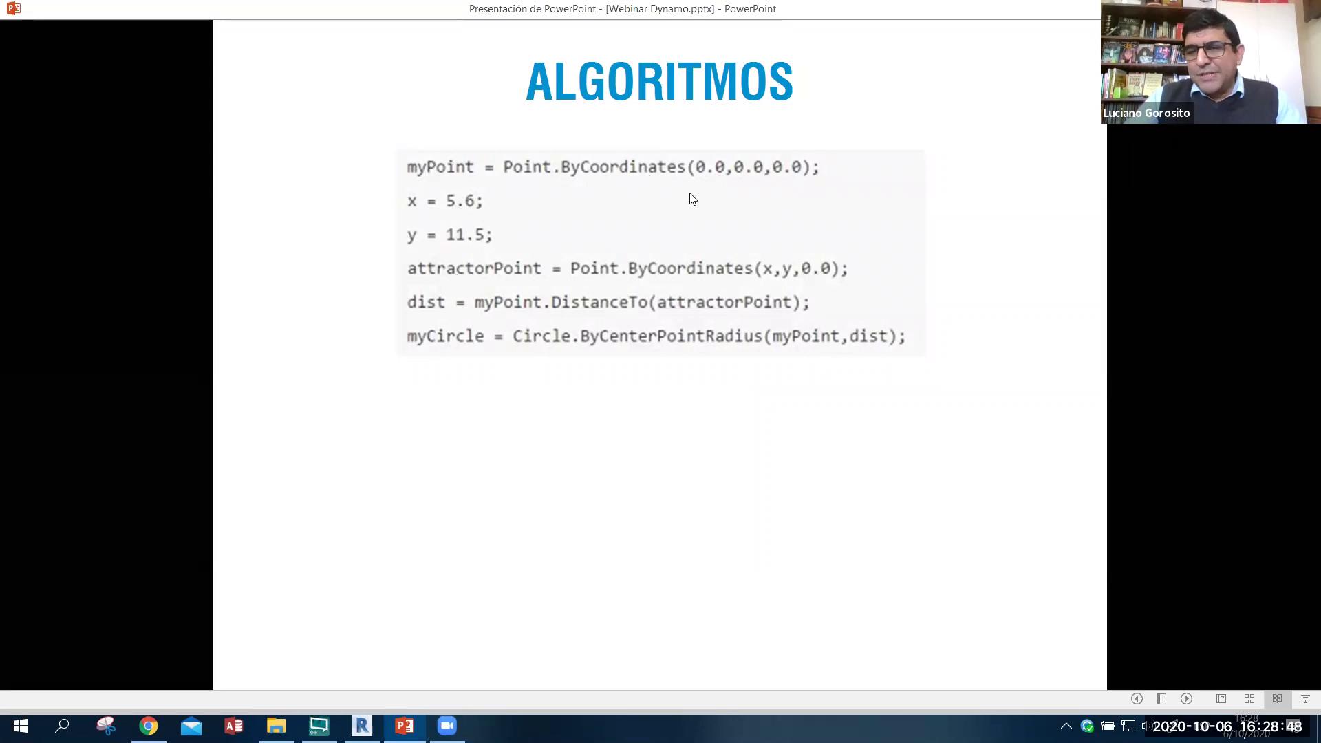
# - Animate in the Number slider, Point.ByCoordinates, DistanceTo and Circle node graph below the code
pyautogui.click(729, 192)
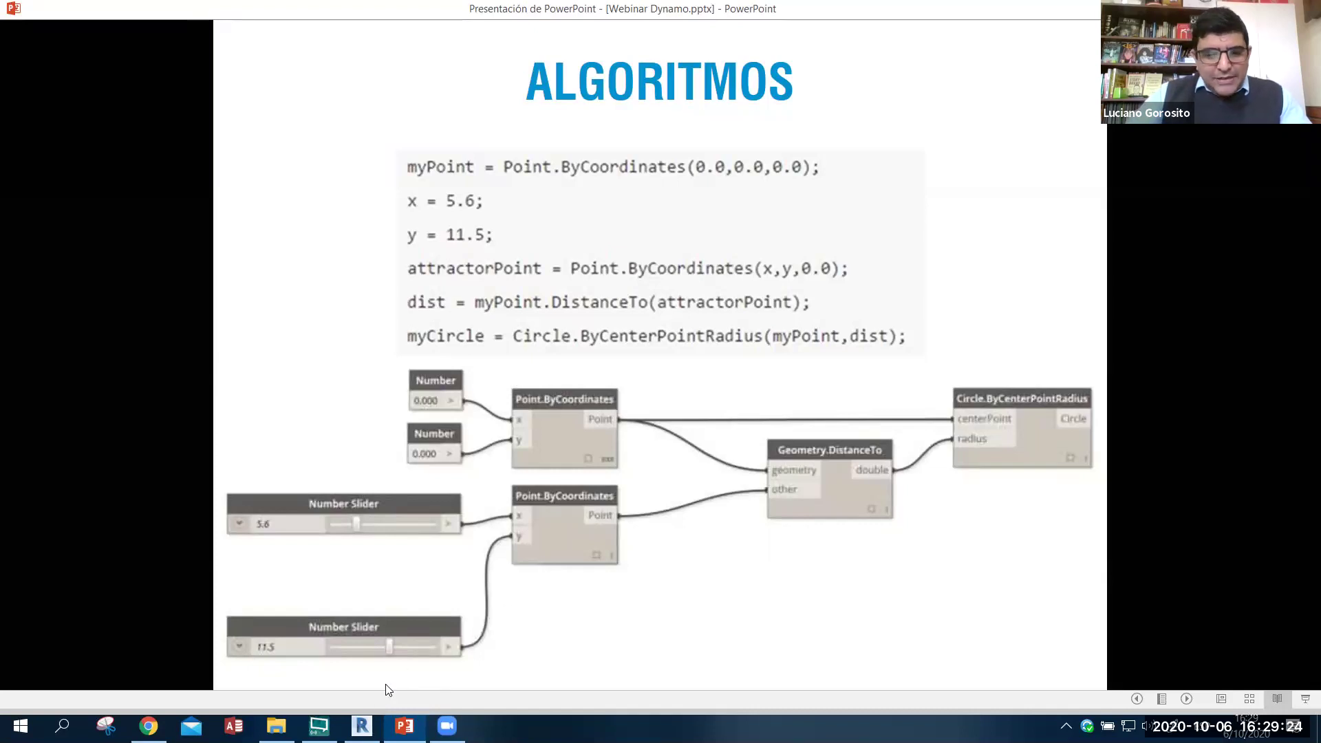
# - In Revit, create a new project from the structural template
pyautogui.click(361, 726)
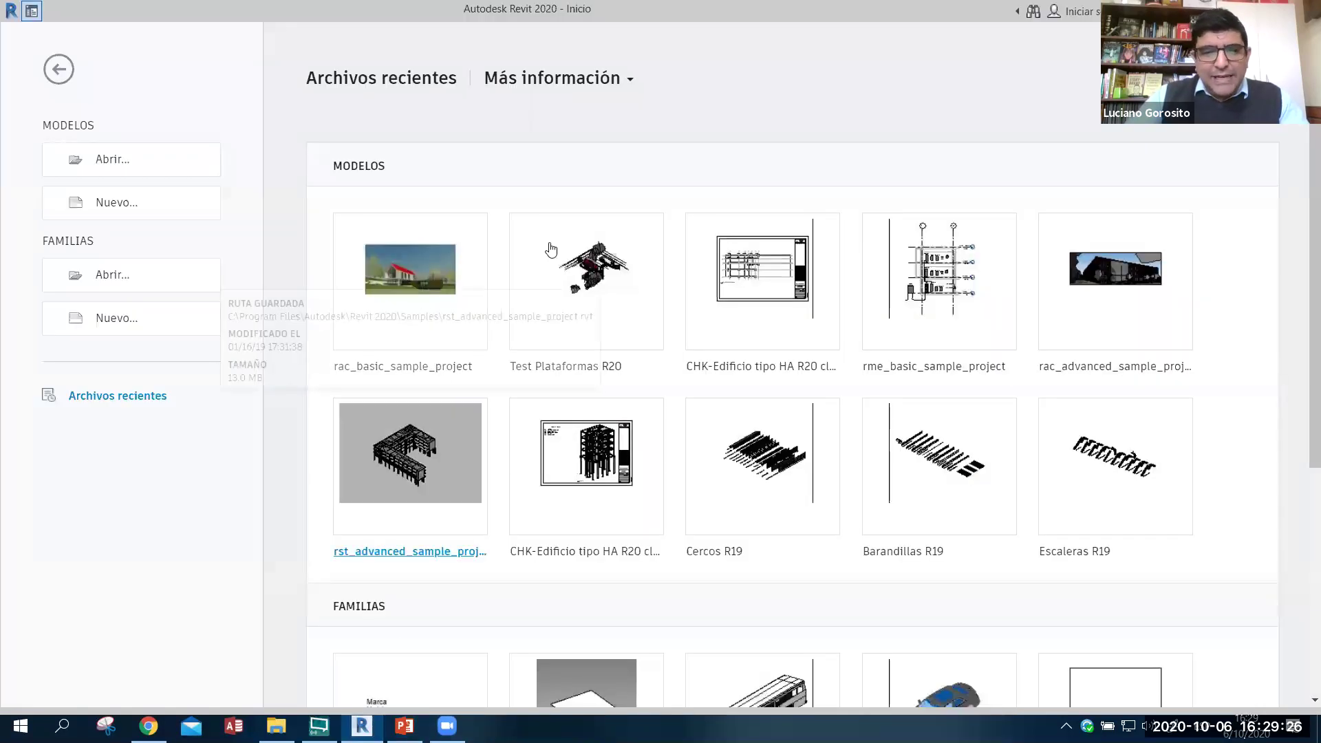
pyautogui.click(124, 200)
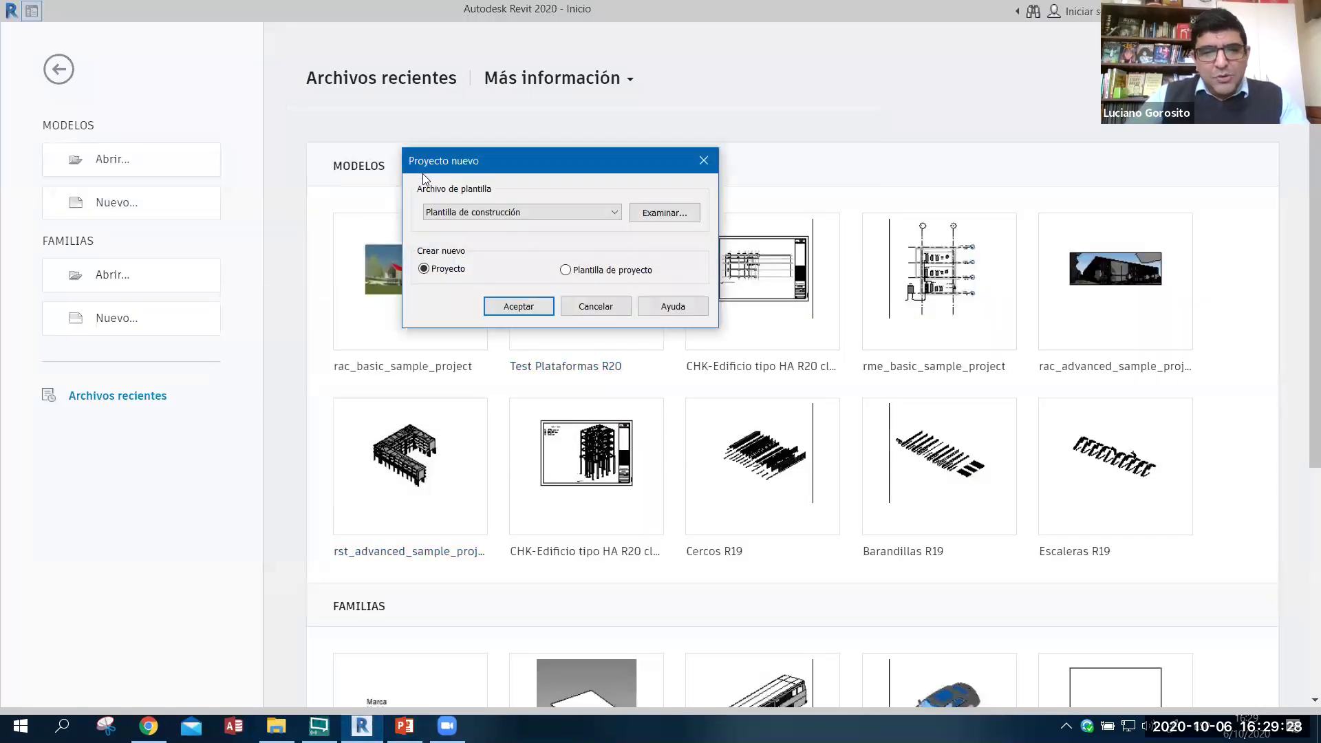
pyautogui.click(472, 213)
pyautogui.click(473, 260)
pyautogui.click(502, 309)
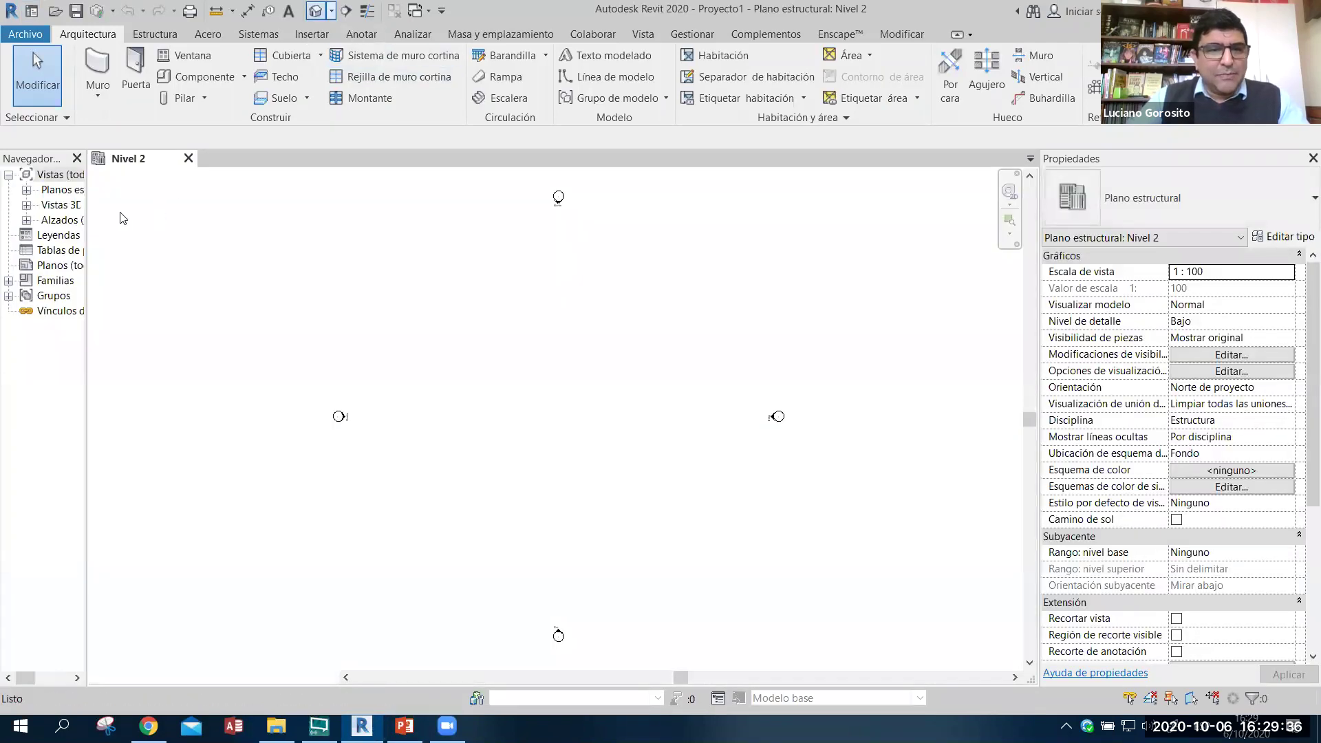
pyautogui.moveTo(87, 196); pyautogui.dragTo(183, 206)
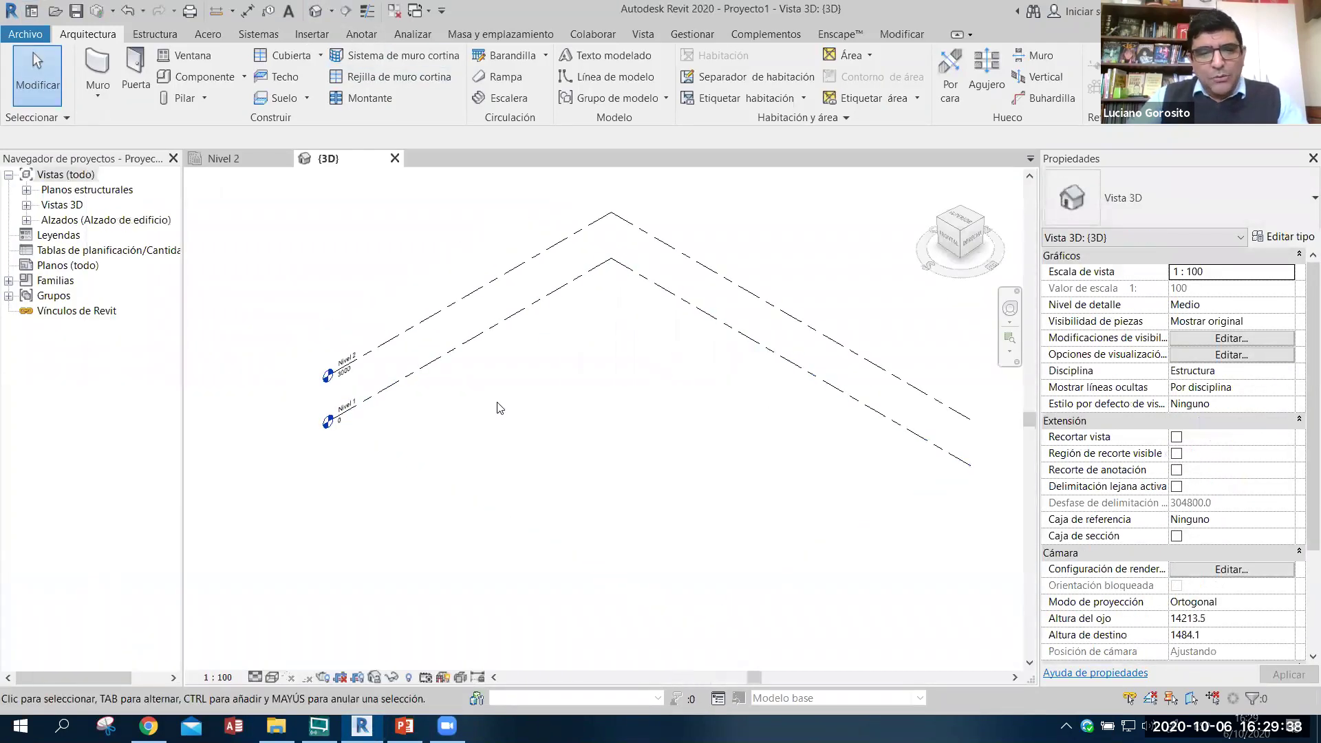
# - Set project length units to metres with 2 decimals, then launch a new Dynamo graph
pyautogui.press('u')
pyautogui.press('n')
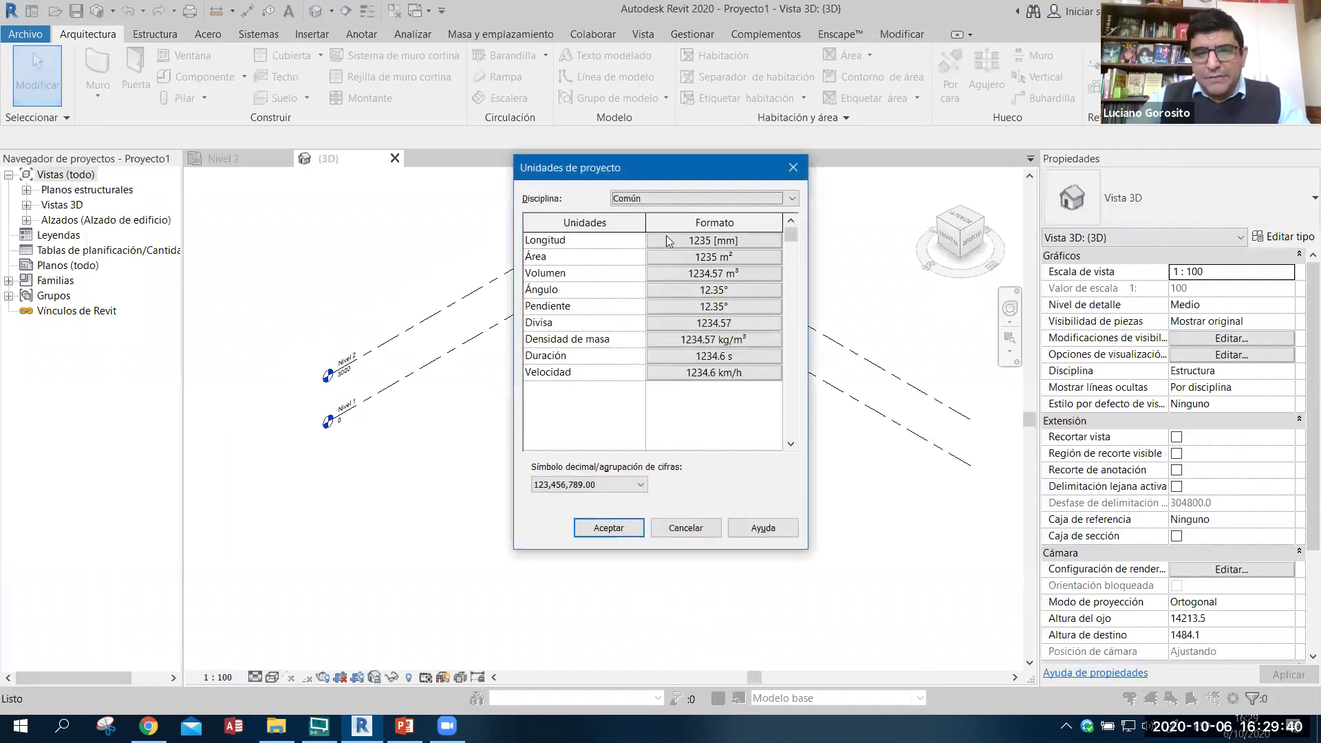
pyautogui.click(665, 239)
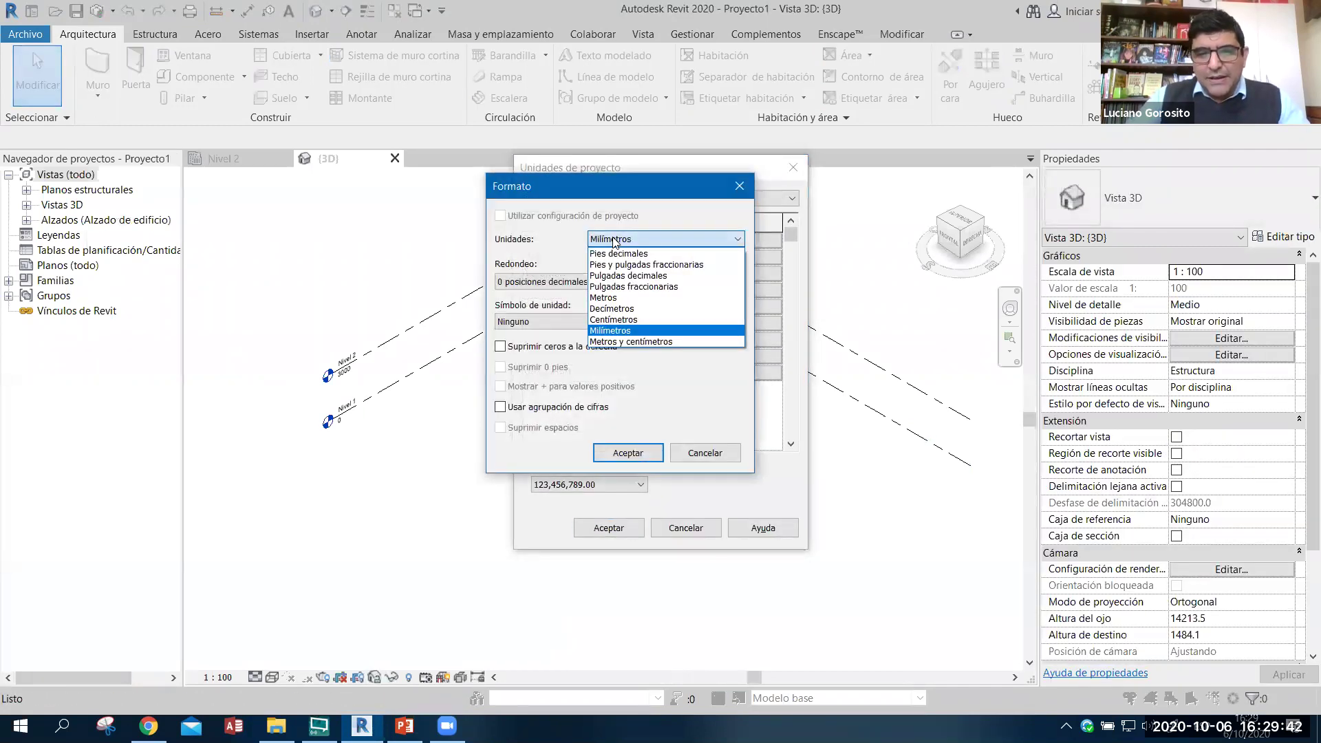
pyautogui.click(607, 301)
pyautogui.click(544, 281)
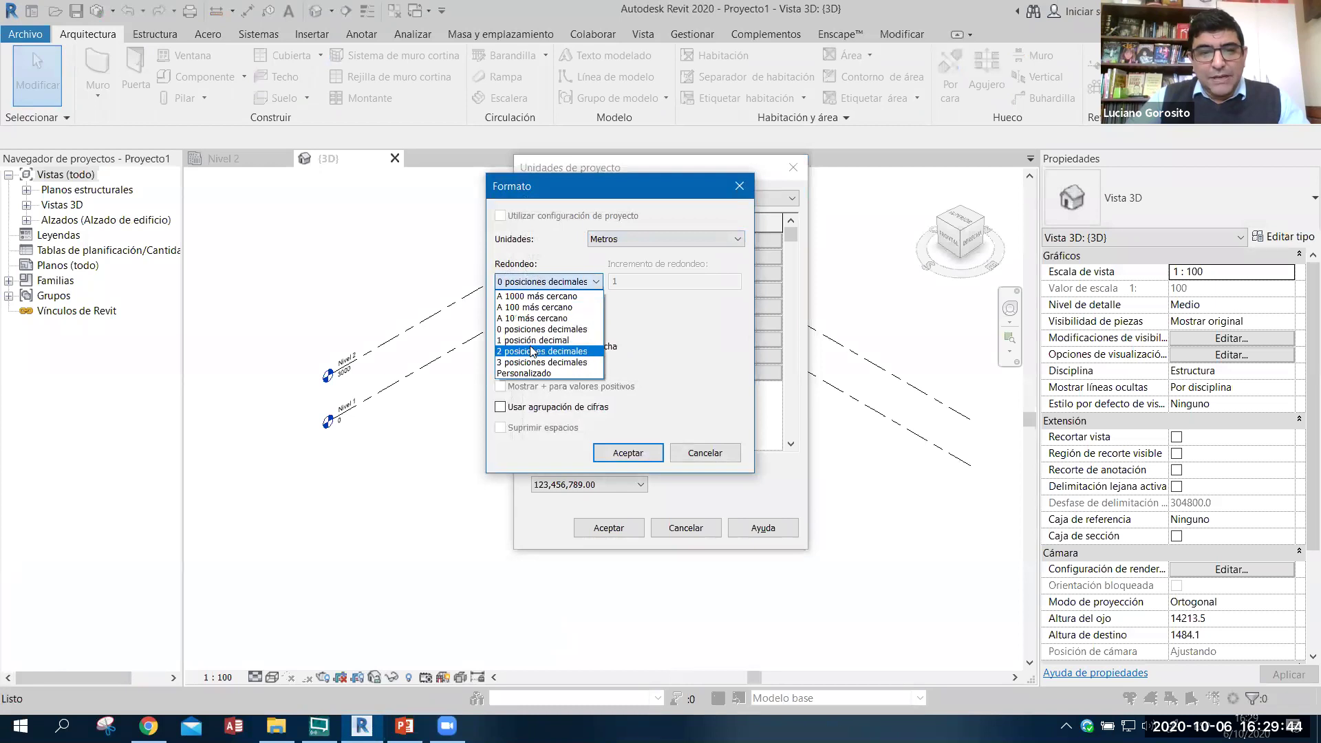
pyautogui.click(543, 316)
pyautogui.click(627, 452)
pyautogui.click(608, 527)
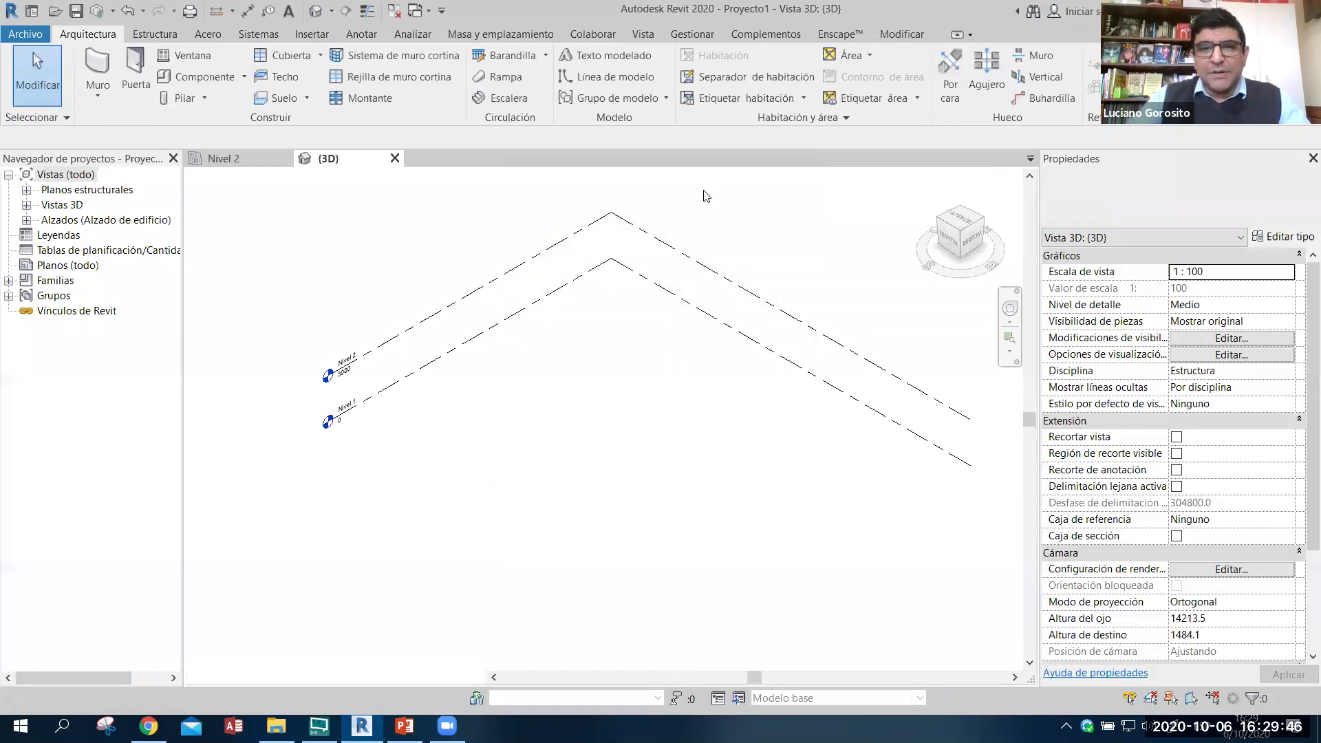
pyautogui.click(692, 33)
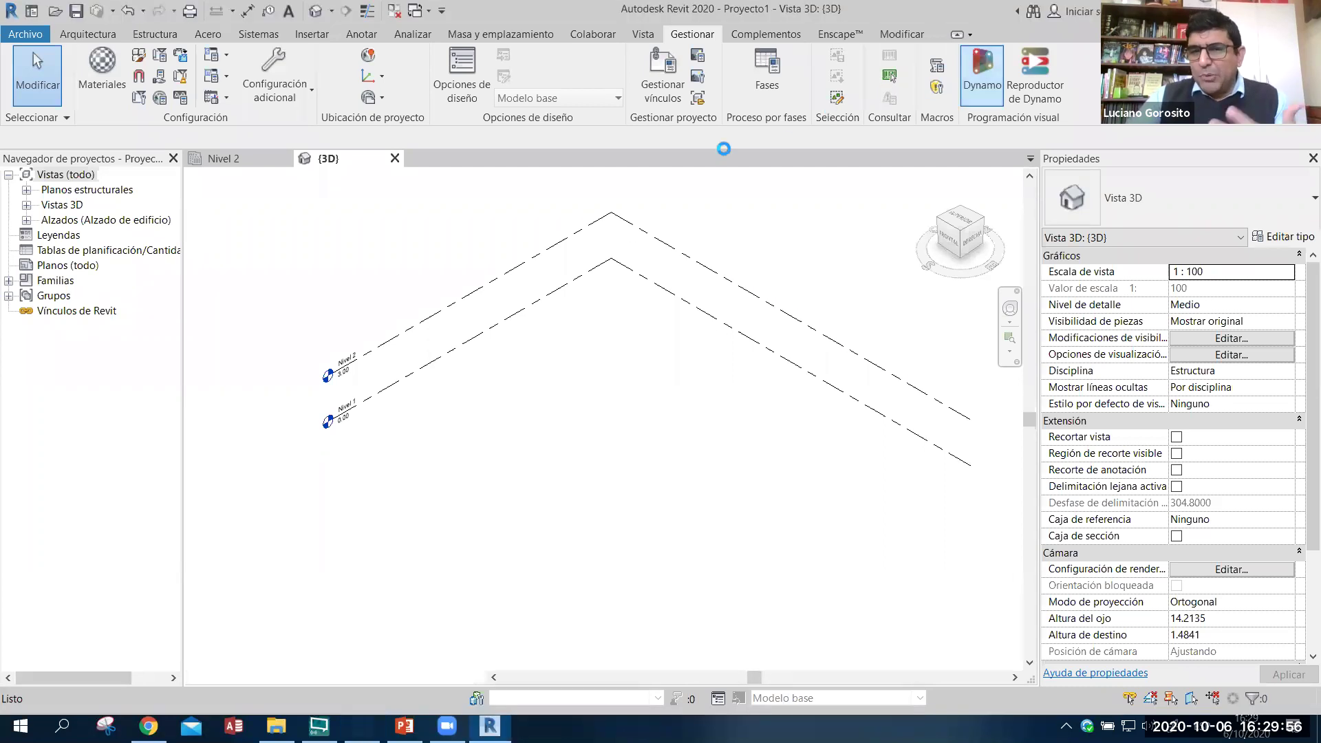
pyautogui.click(413, 249)
# - Add a Point.ByCoordinates node via a 'point' search, then orbit the 3D background preview
pyautogui.click(122, 128)
pyautogui.write('point')
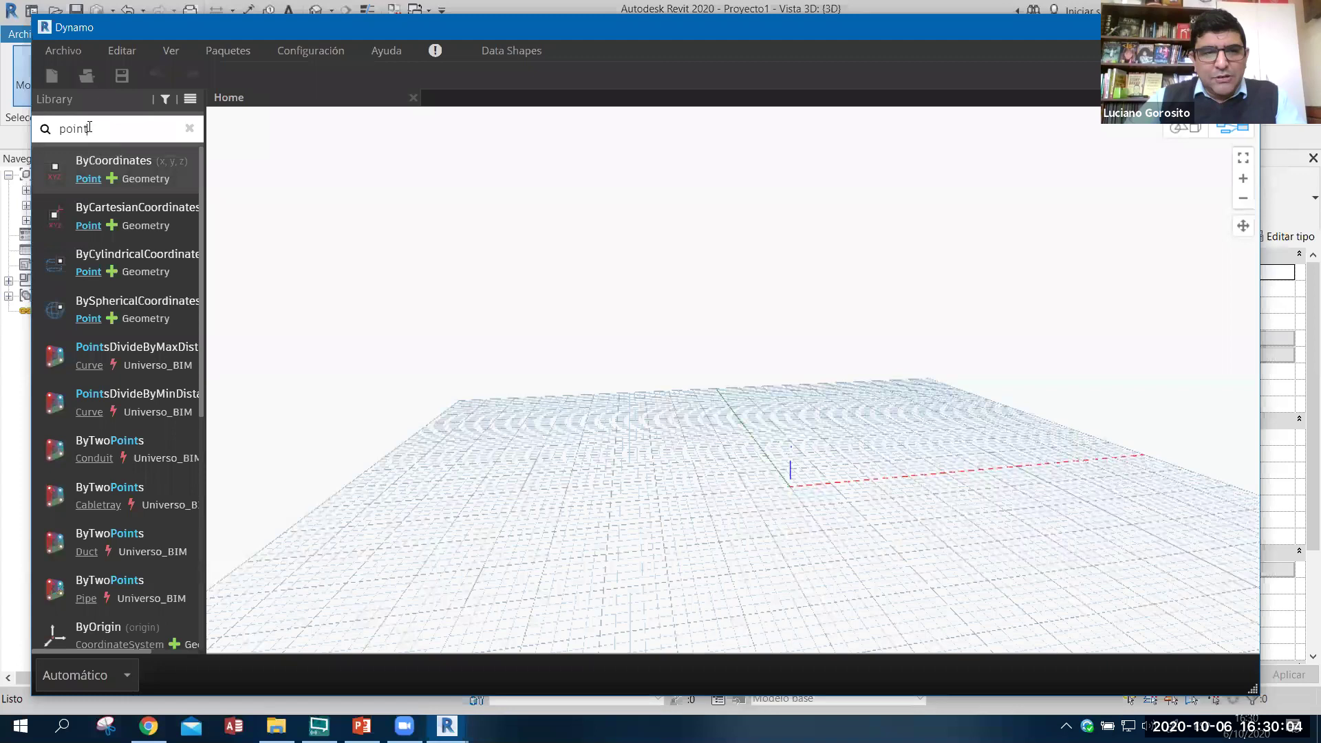
pyautogui.moveTo(205, 172); pyautogui.dragTo(257, 172)
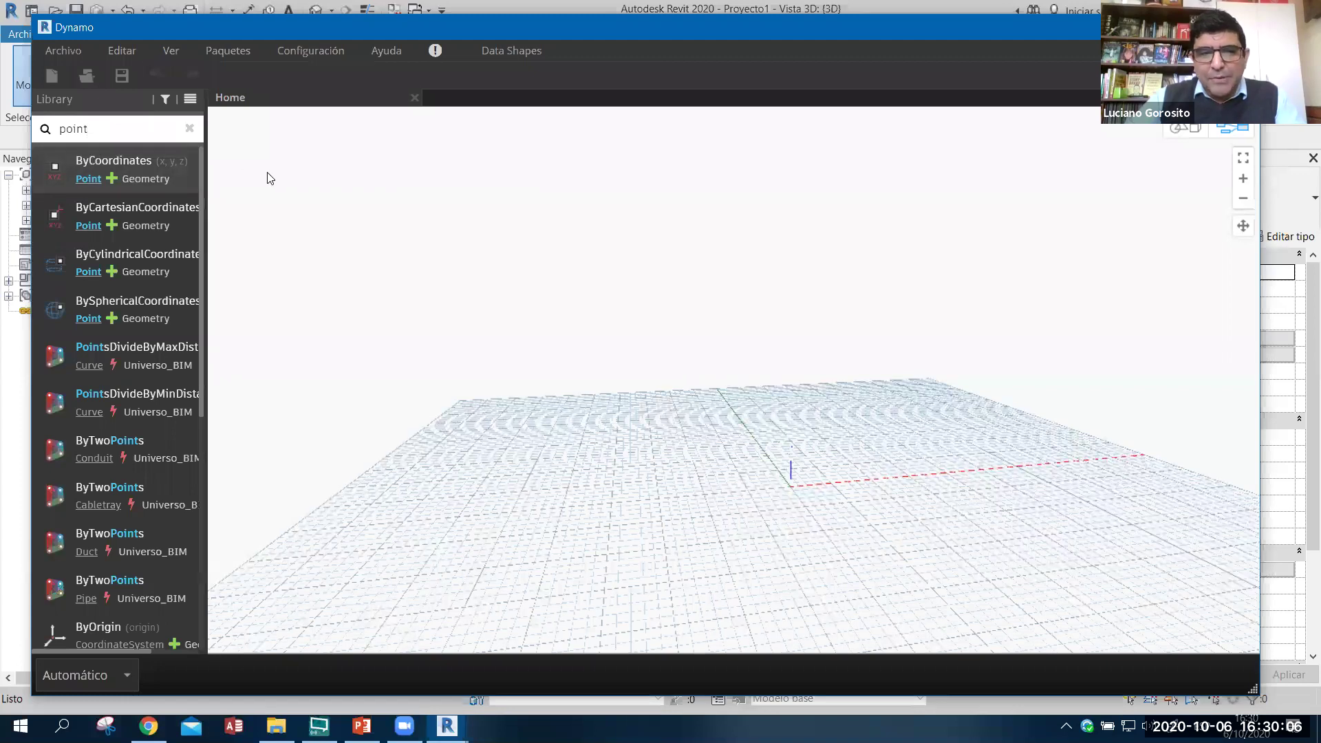
pyautogui.click(108, 163)
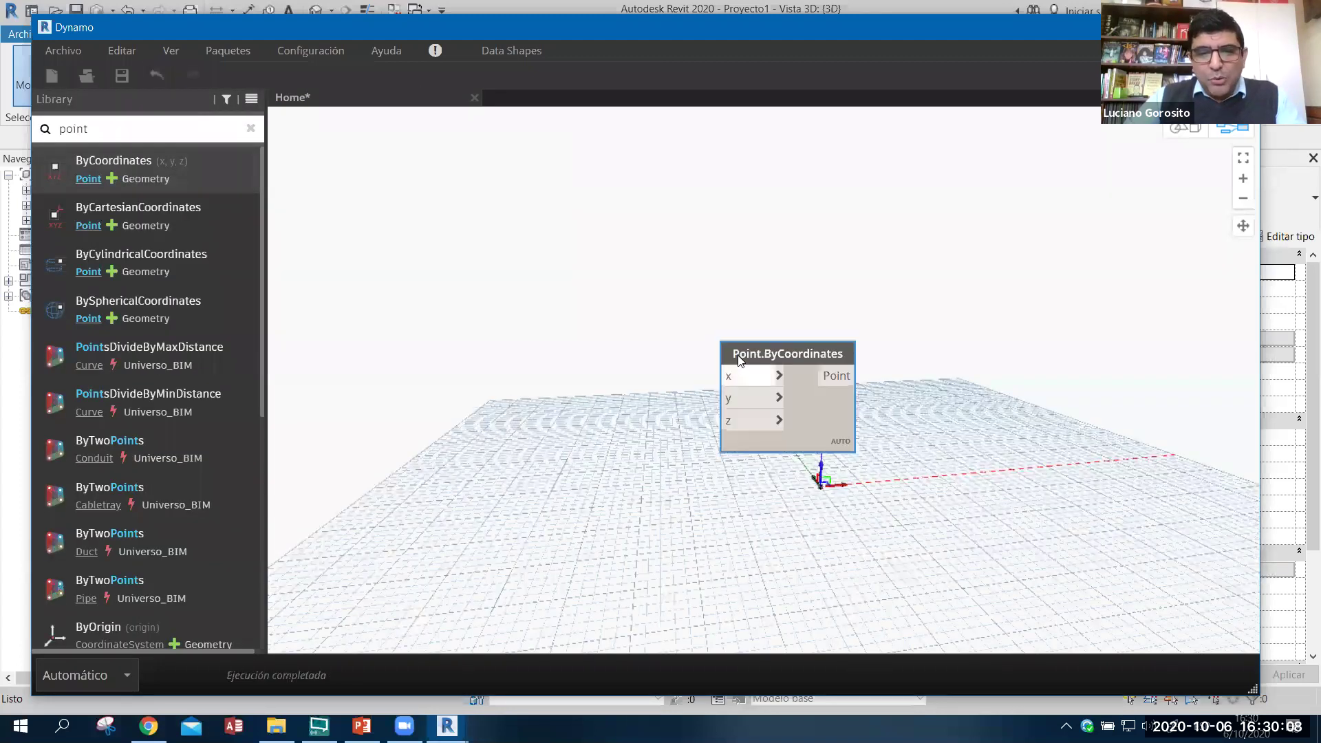
pyautogui.moveTo(729, 354); pyautogui.dragTo(556, 250)
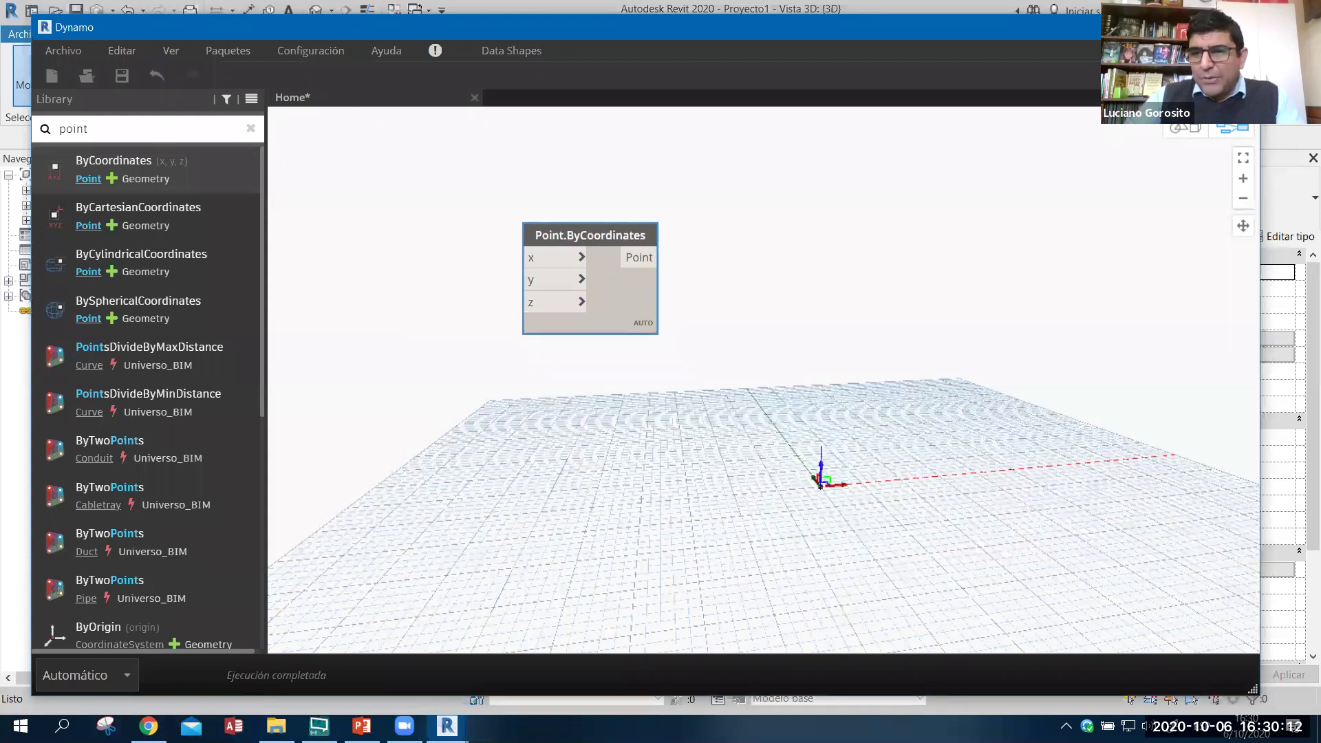
pyautogui.hotkey('ctrl', 'b')
pyautogui.moveTo(899, 486)
pyautogui.mouseDown(button='right')
pyautogui.moveTo(870, 501)
pyautogui.moveTo(794, 375)
pyautogui.moveTo(877, 509)
pyautogui.moveTo(905, 509)
pyautogui.moveTo(884, 392)
pyautogui.moveTo(1116, 260)
pyautogui.mouseUp(button='right')
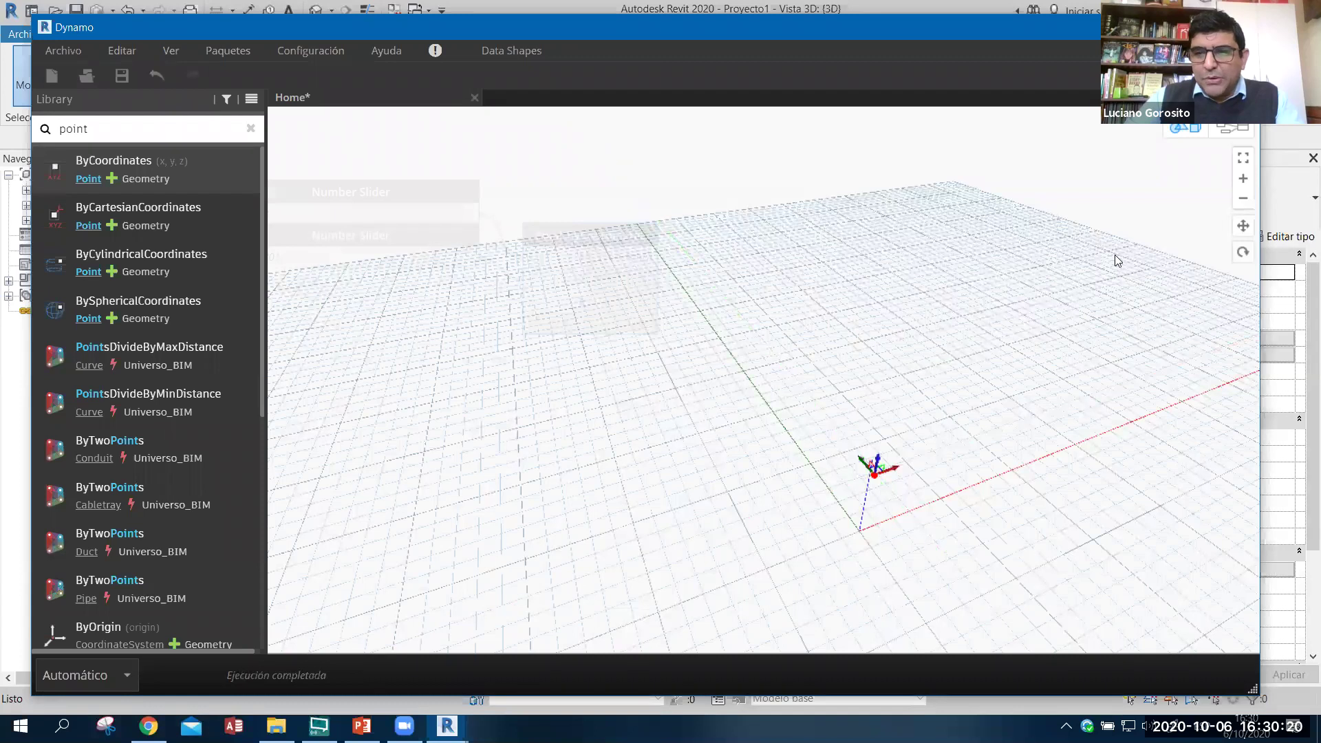
# - Set the sliders driving the first point's x and y to 4.7 and 1.7
pyautogui.click(1230, 134)
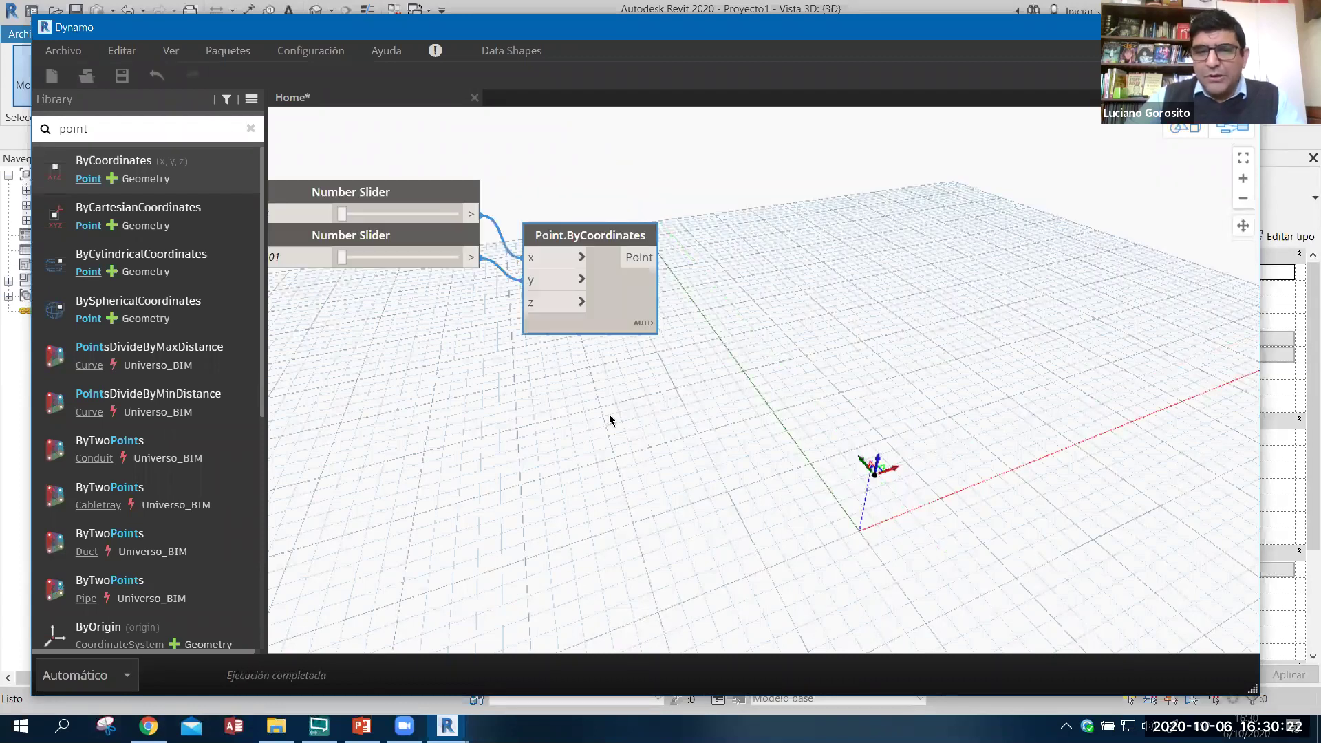
pyautogui.moveTo(622, 319); pyautogui.dragTo(725, 348, button='middle')
pyautogui.moveTo(724, 348); pyautogui.dragTo(732, 304)
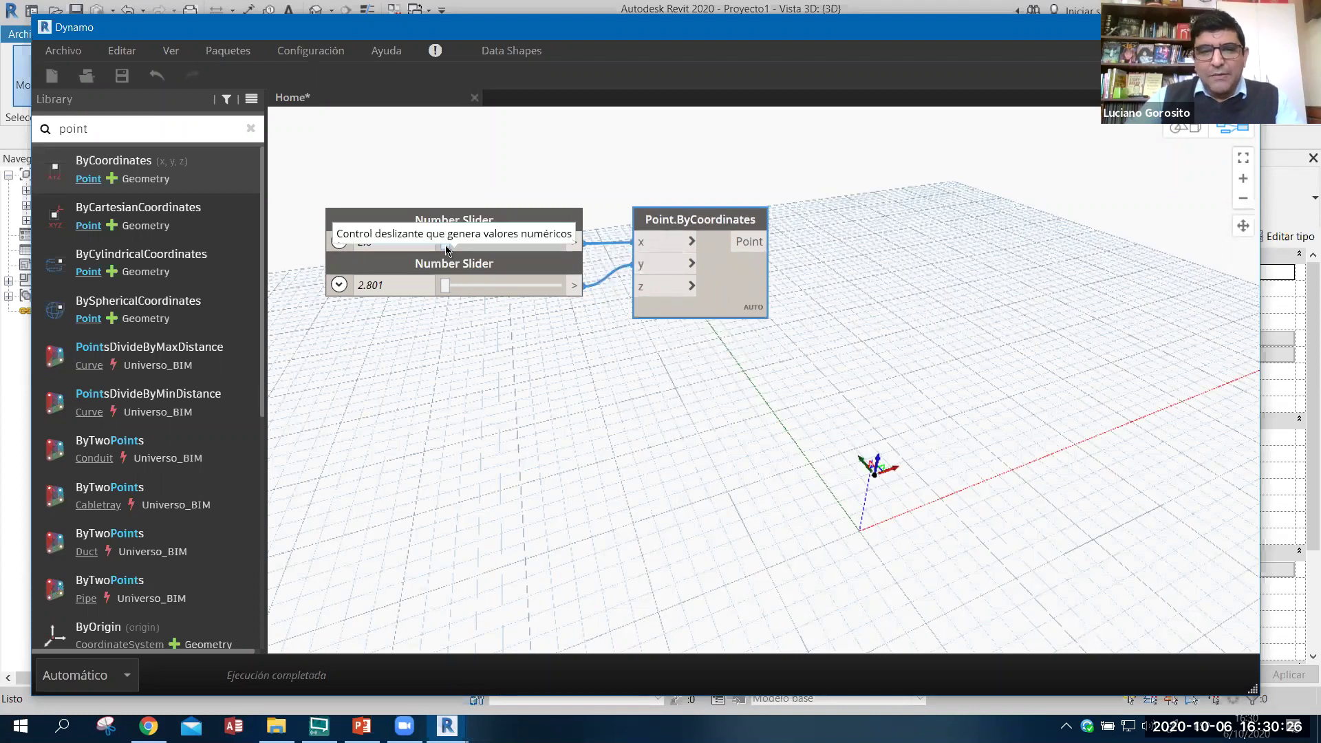
pyautogui.moveTo(446, 249); pyautogui.dragTo(442, 283)
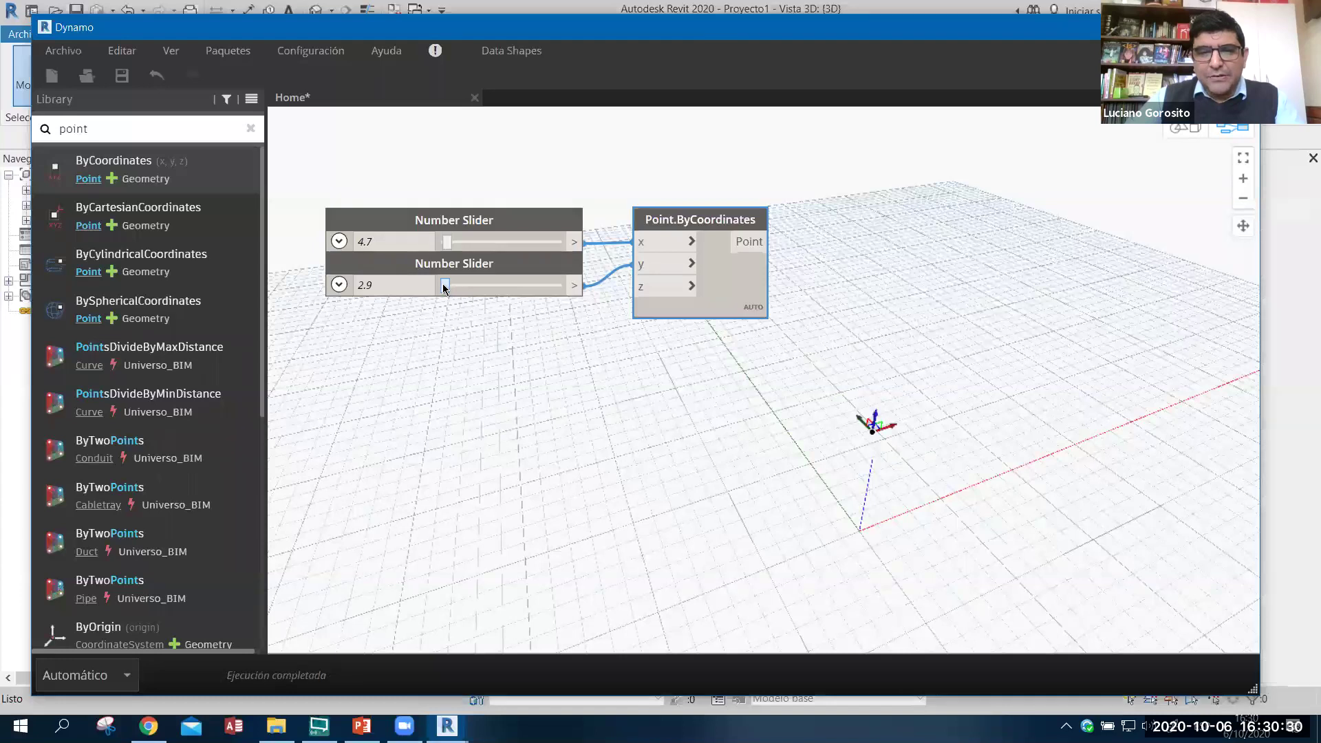
# - Add a second Point.ByCoordinates node below the first one
pyautogui.click(140, 178)
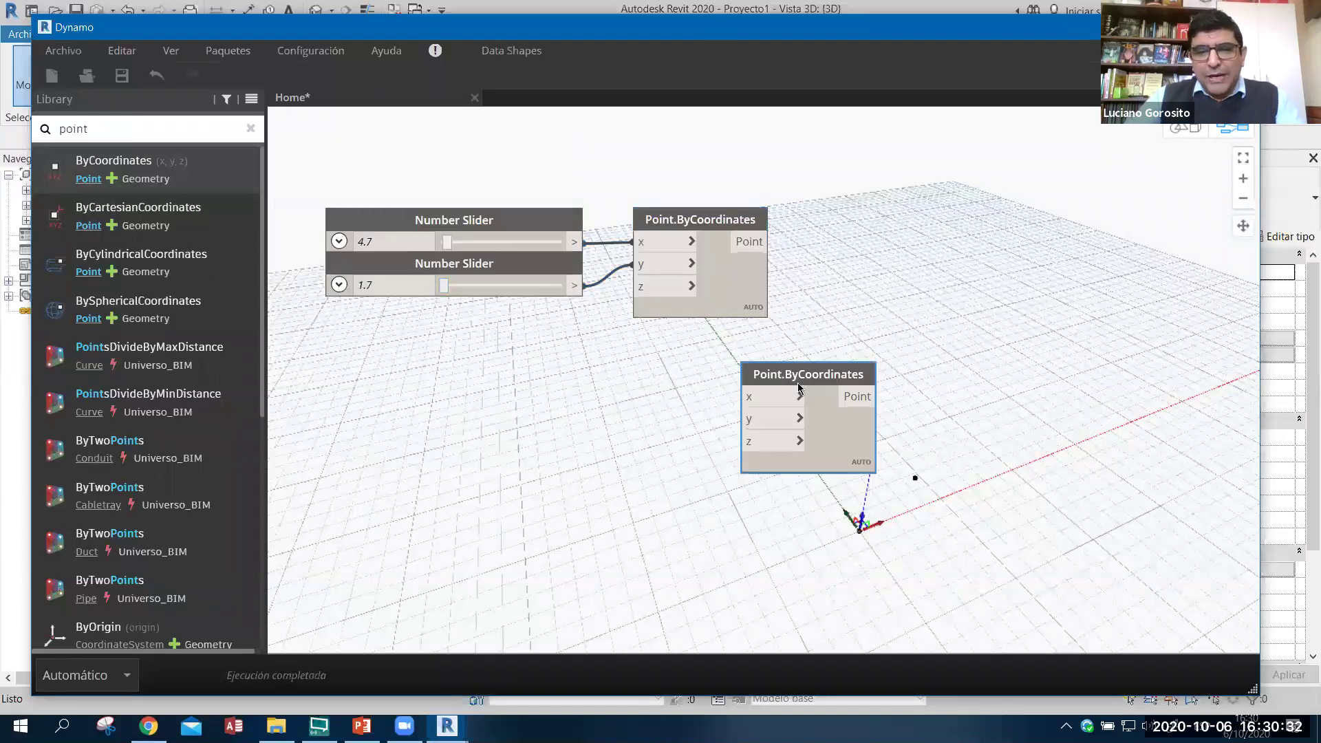
pyautogui.moveTo(863, 372); pyautogui.dragTo(761, 380)
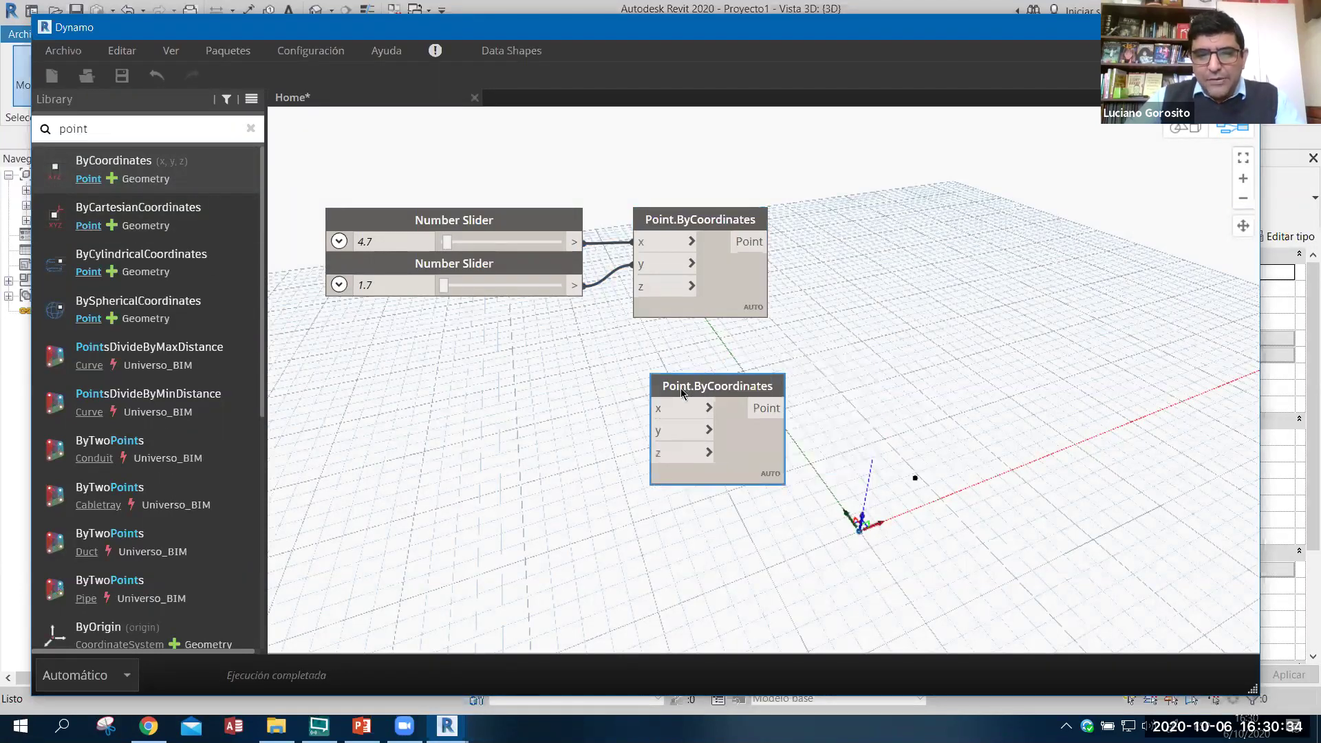
pyautogui.click(762, 368)
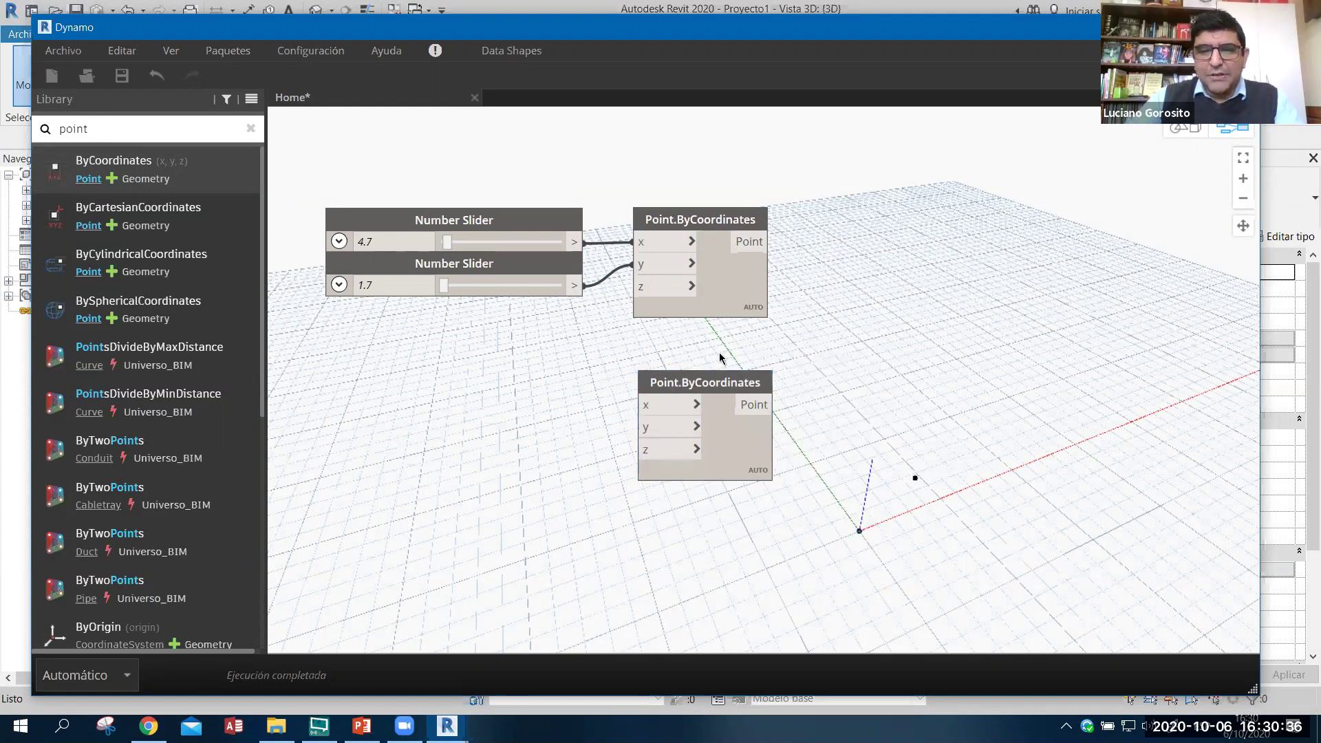
pyautogui.moveTo(718, 358); pyautogui.dragTo(598, 360, button='middle')
# - Search 'distance' and place a Geometry.DistanceTo node beside the two points
pyautogui.doubleClick(55, 134)
pyautogui.write('dist')
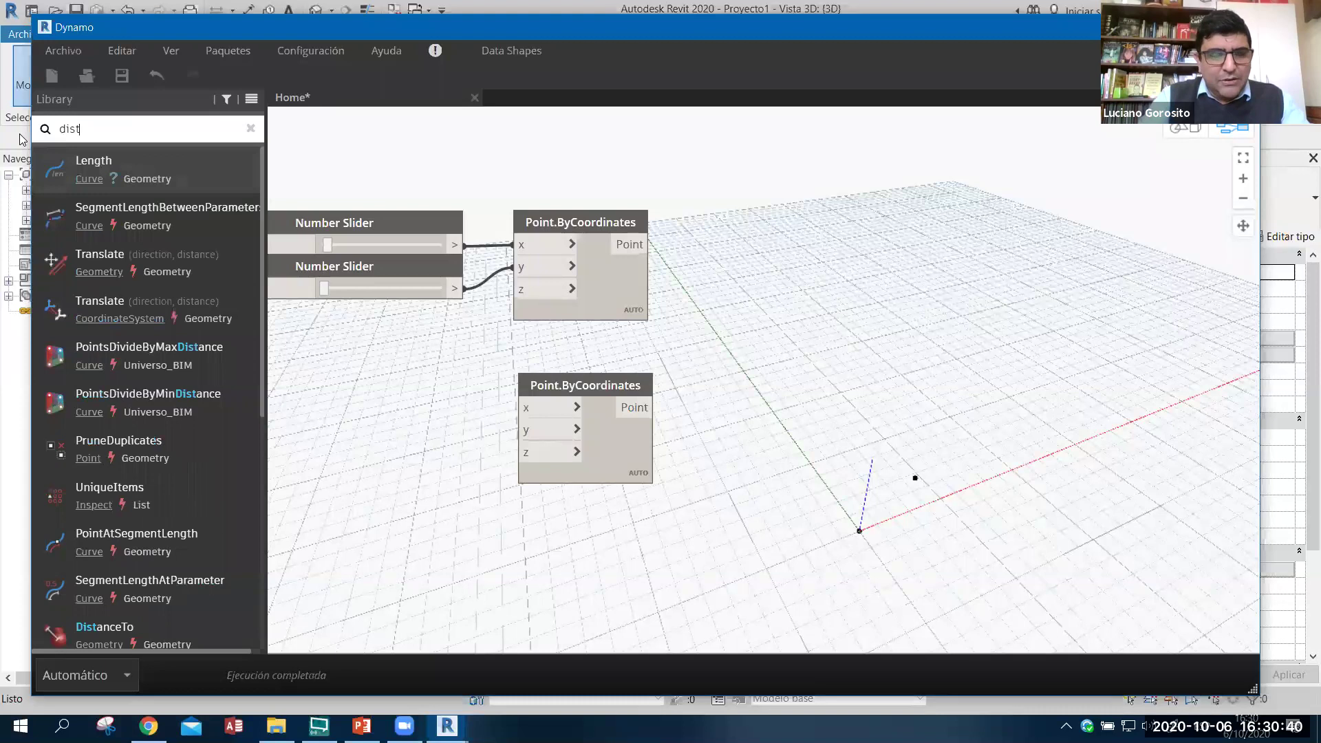
pyautogui.write('ance')
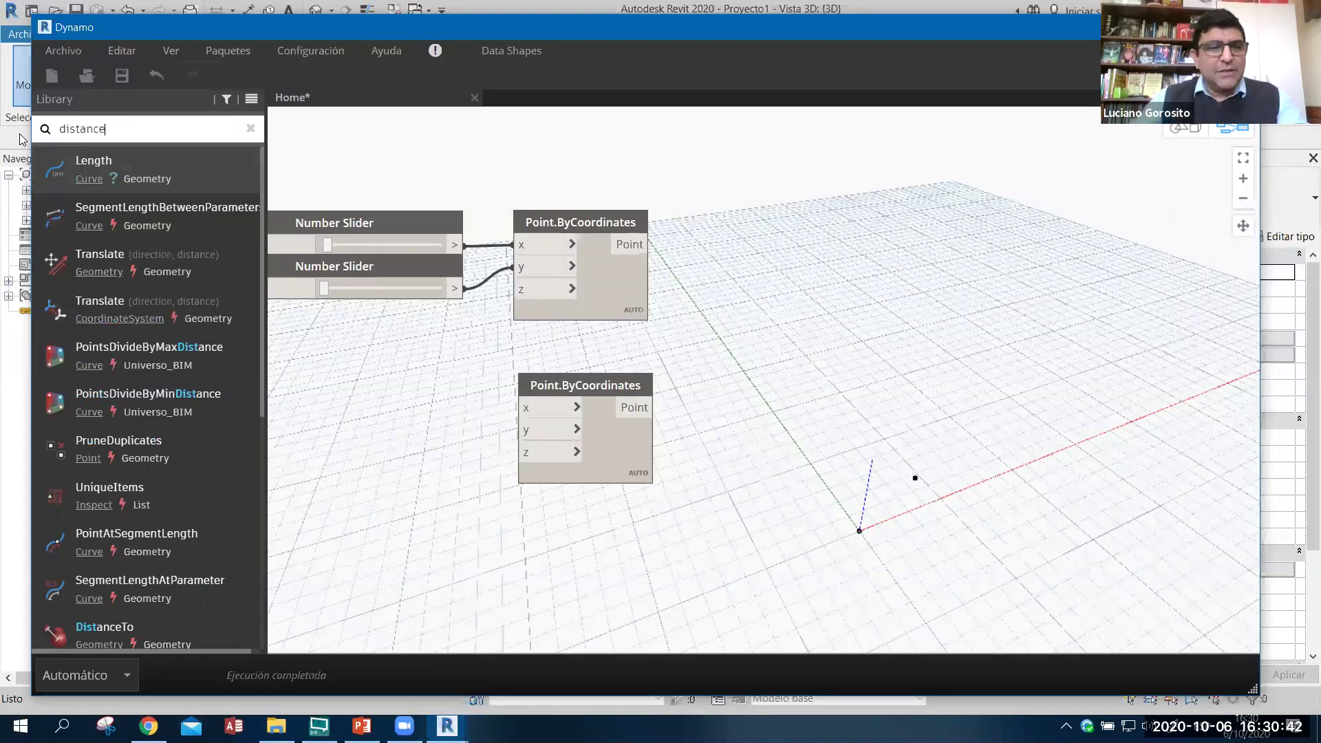
pyautogui.moveTo(103, 634)
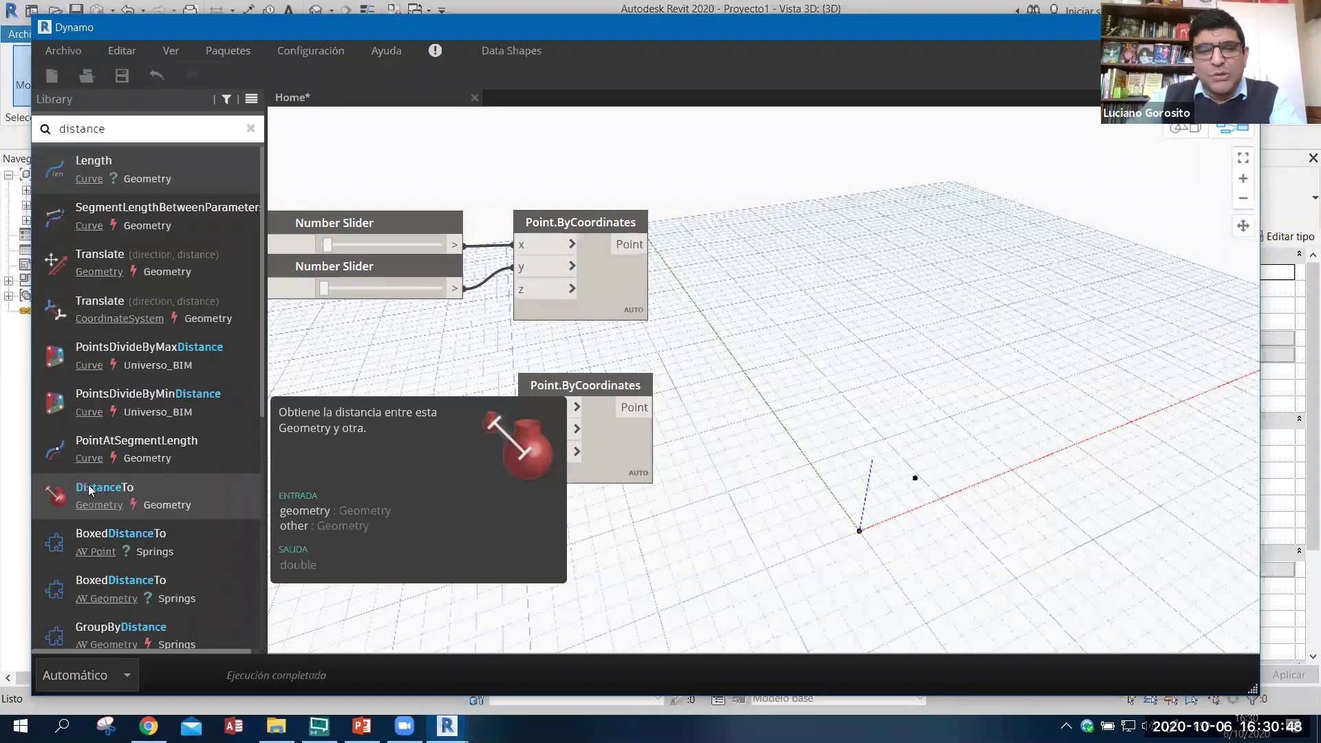
pyautogui.click(89, 490)
pyautogui.moveTo(815, 408)
pyautogui.mouseDown()
pyautogui.moveTo(813, 315)
pyautogui.moveTo(800, 315)
pyautogui.mouseUp()
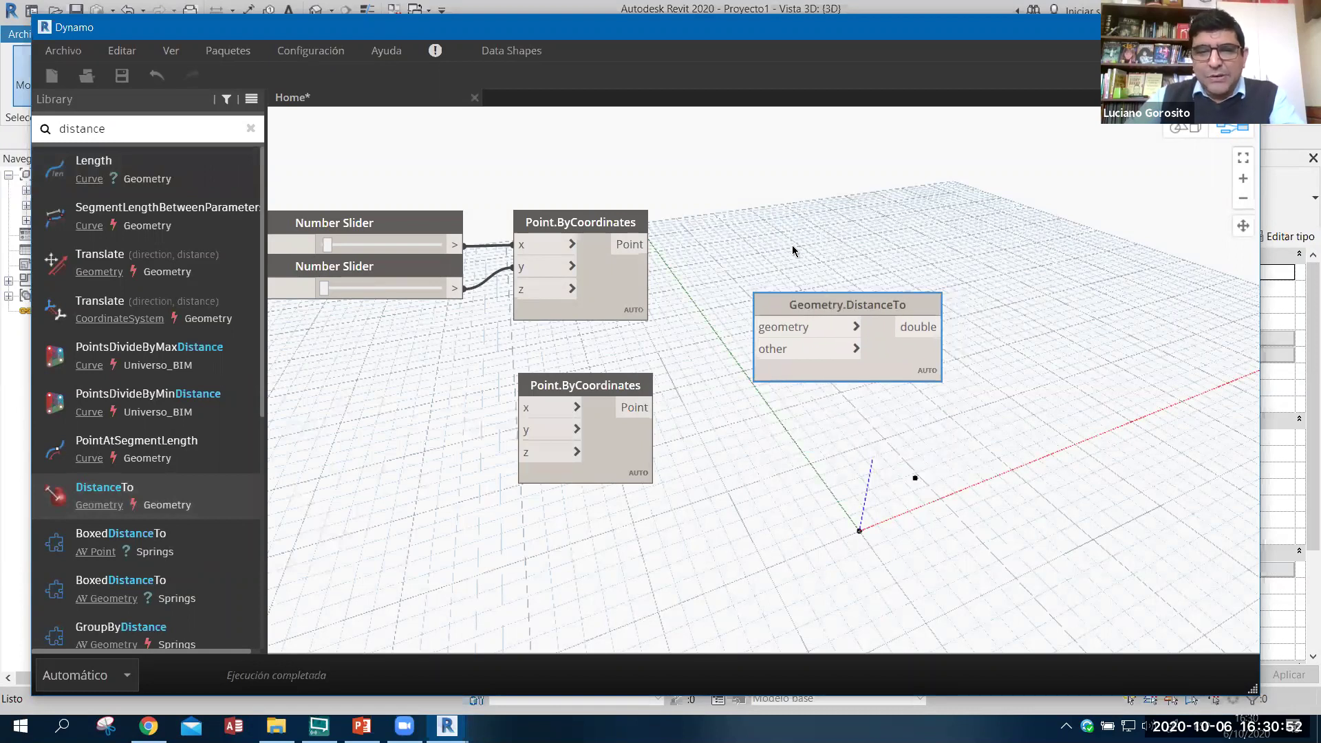
pyautogui.moveTo(792, 251); pyautogui.dragTo(749, 252, button='middle')
# - Wire the upper and lower points into DistanceTo's inputs, giving a distance of about 4.998
pyautogui.click(605, 243)
pyautogui.click(709, 326)
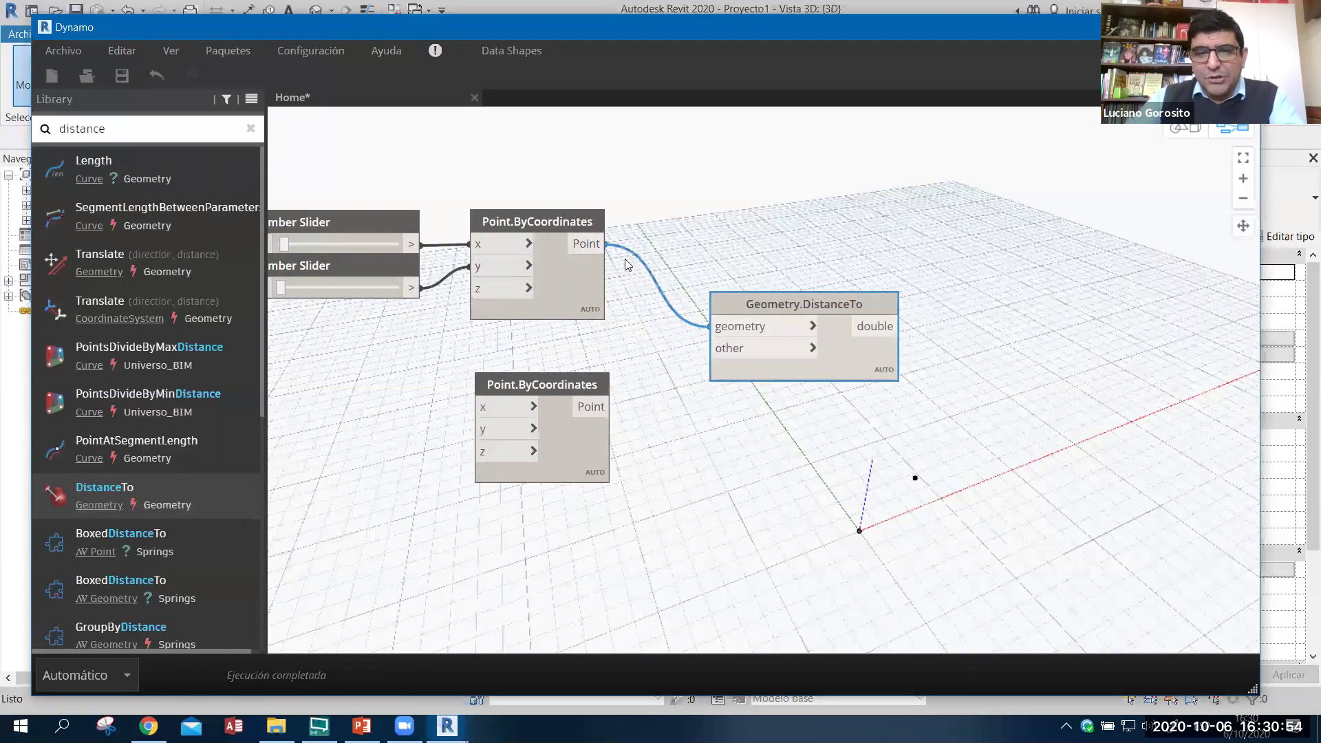
pyautogui.click(610, 406)
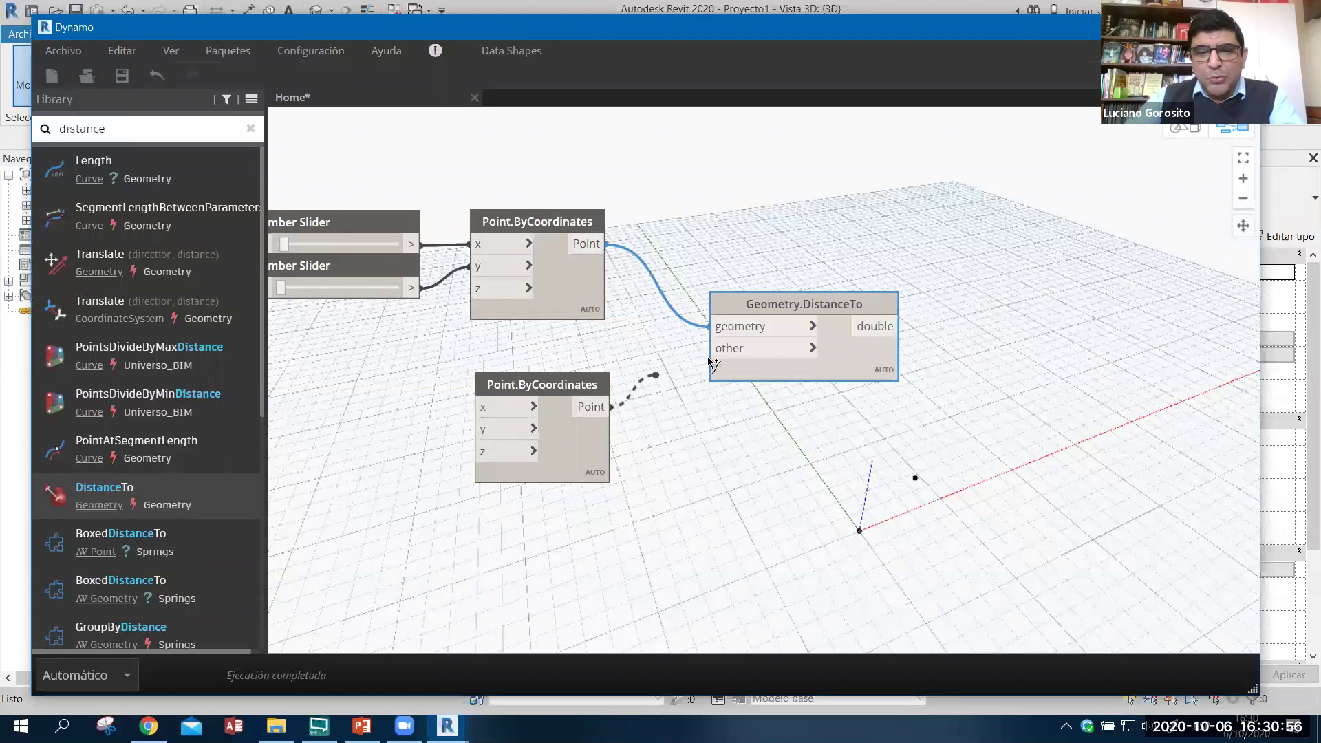
pyautogui.click(710, 349)
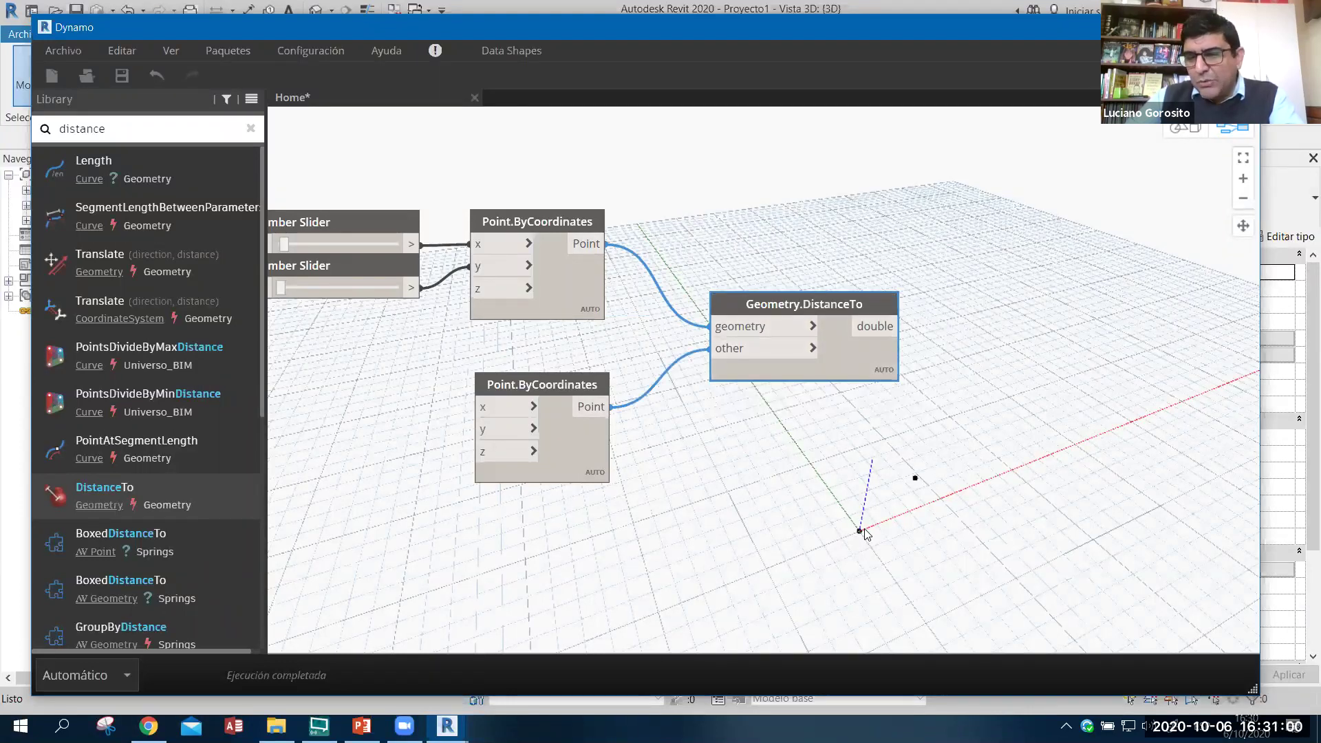
pyautogui.moveTo(825, 434); pyautogui.dragTo(658, 451, button='middle')
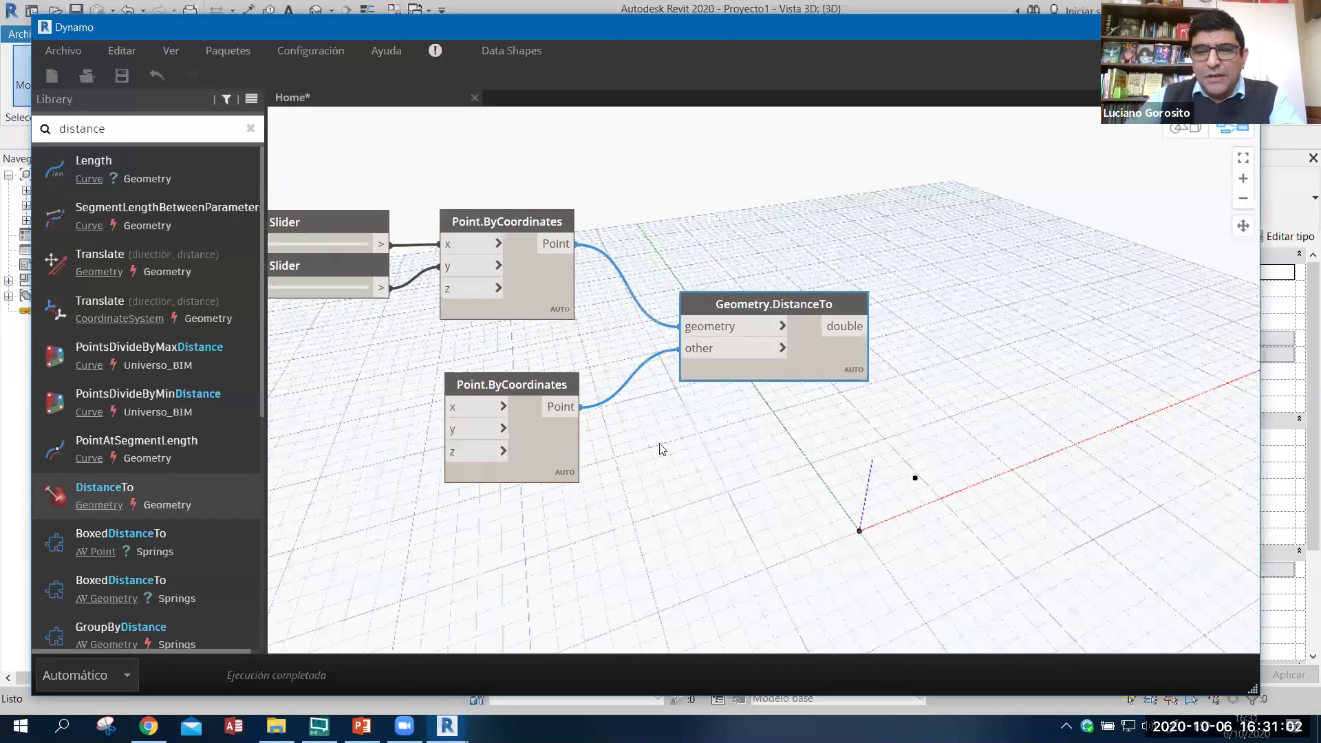
pyautogui.moveTo(686, 352); pyautogui.dragTo(708, 376)
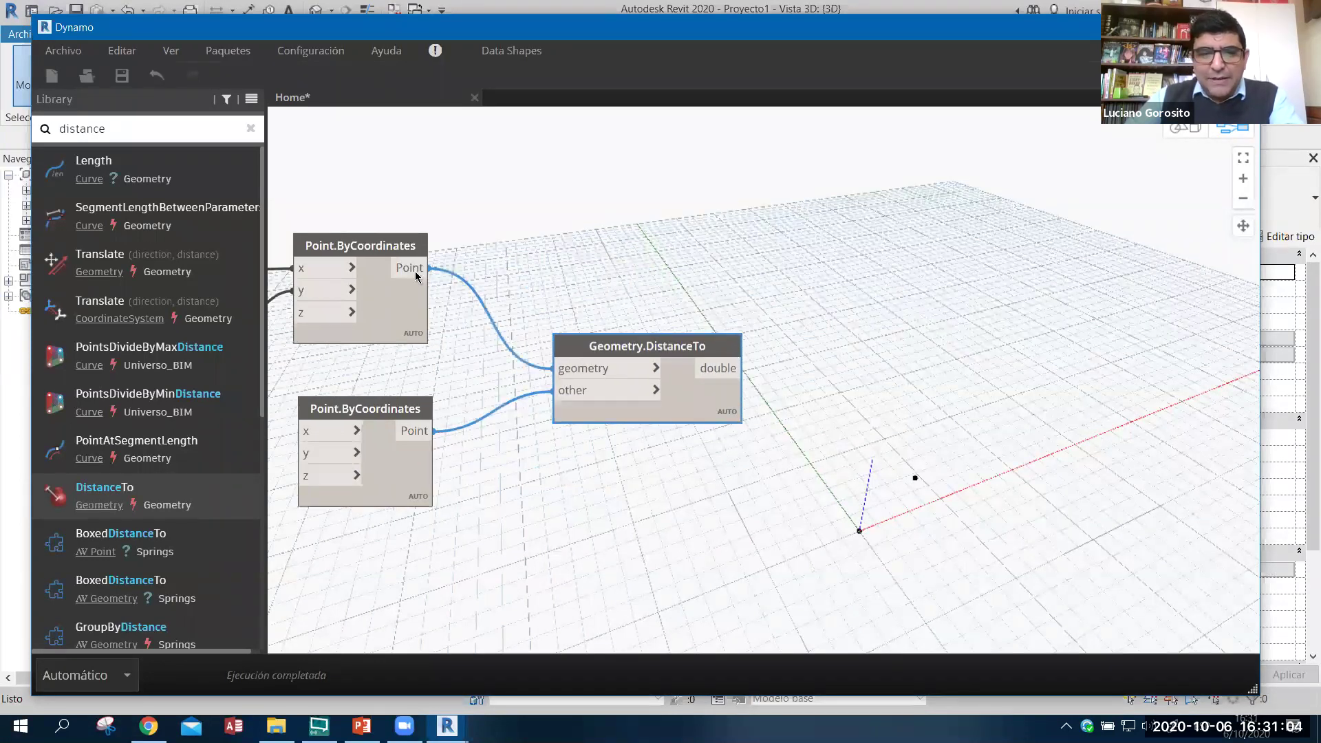
pyautogui.moveTo(557, 243)
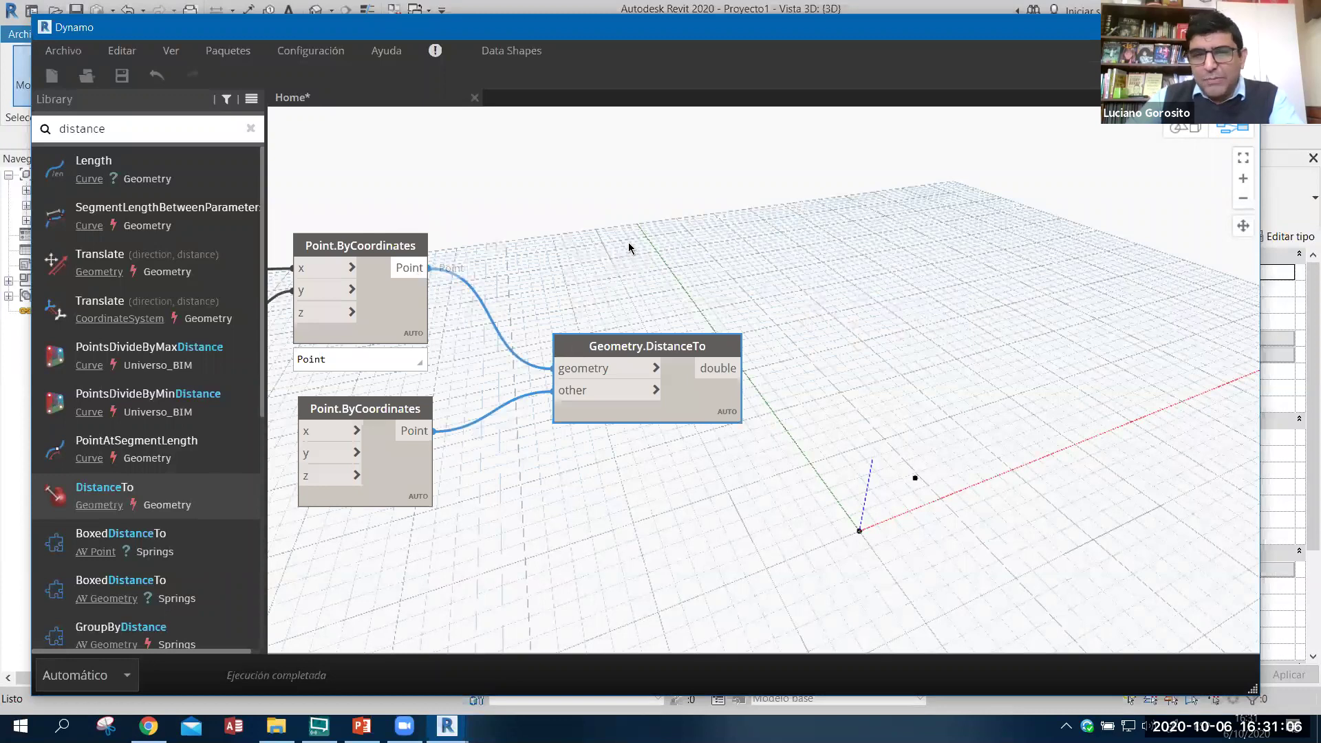
pyautogui.moveTo(511, 235); pyautogui.dragTo(612, 245, button='middle')
# - Add Circle.ByCenterPointRadius with the first point as centre and the distance as radius
pyautogui.doubleClick(162, 128)
pyautogui.write('circle')
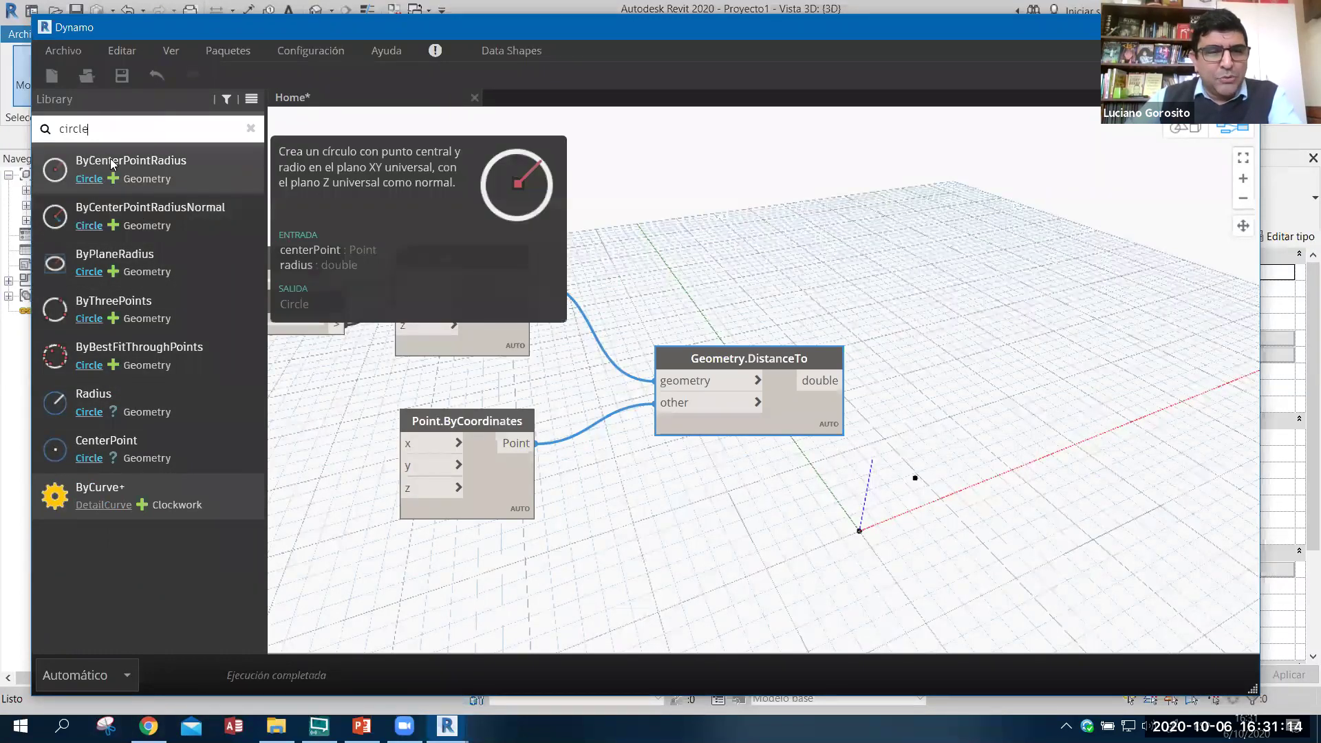
pyautogui.click(143, 163)
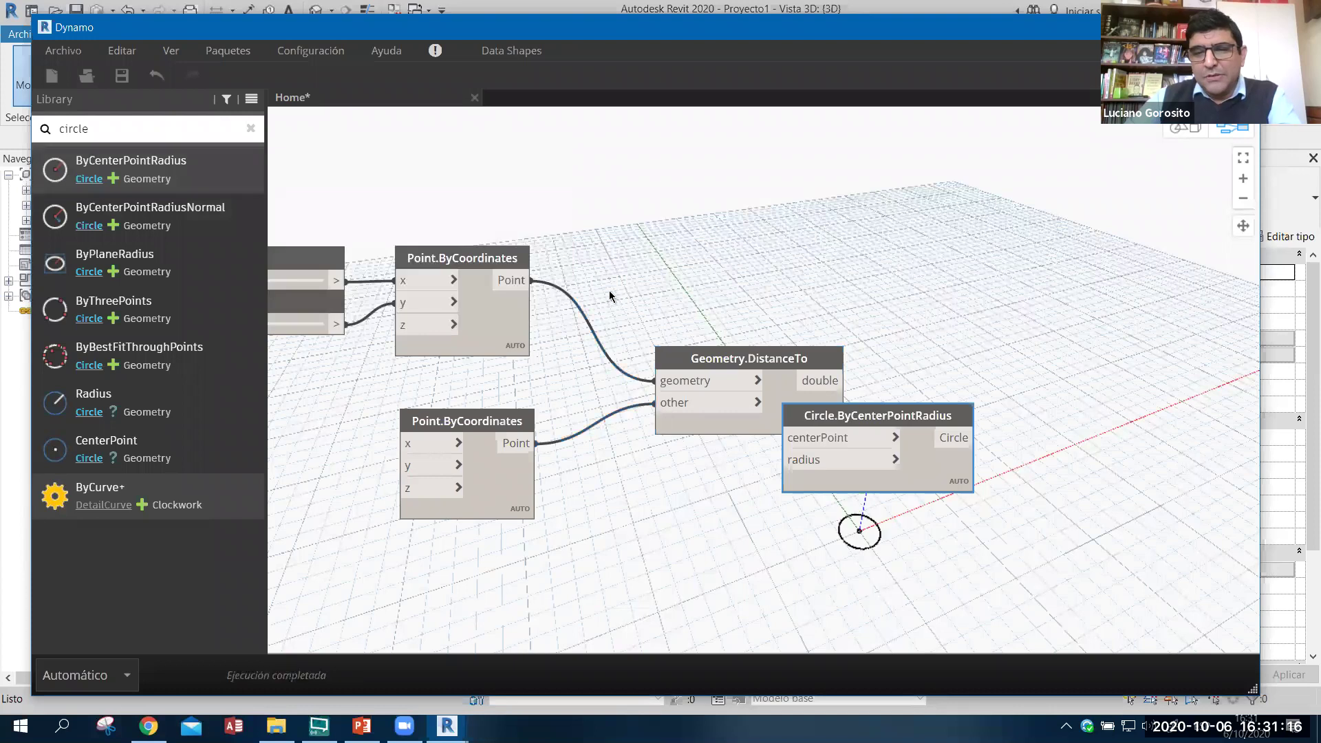
pyautogui.moveTo(947, 263); pyautogui.dragTo(911, 265, button='middle')
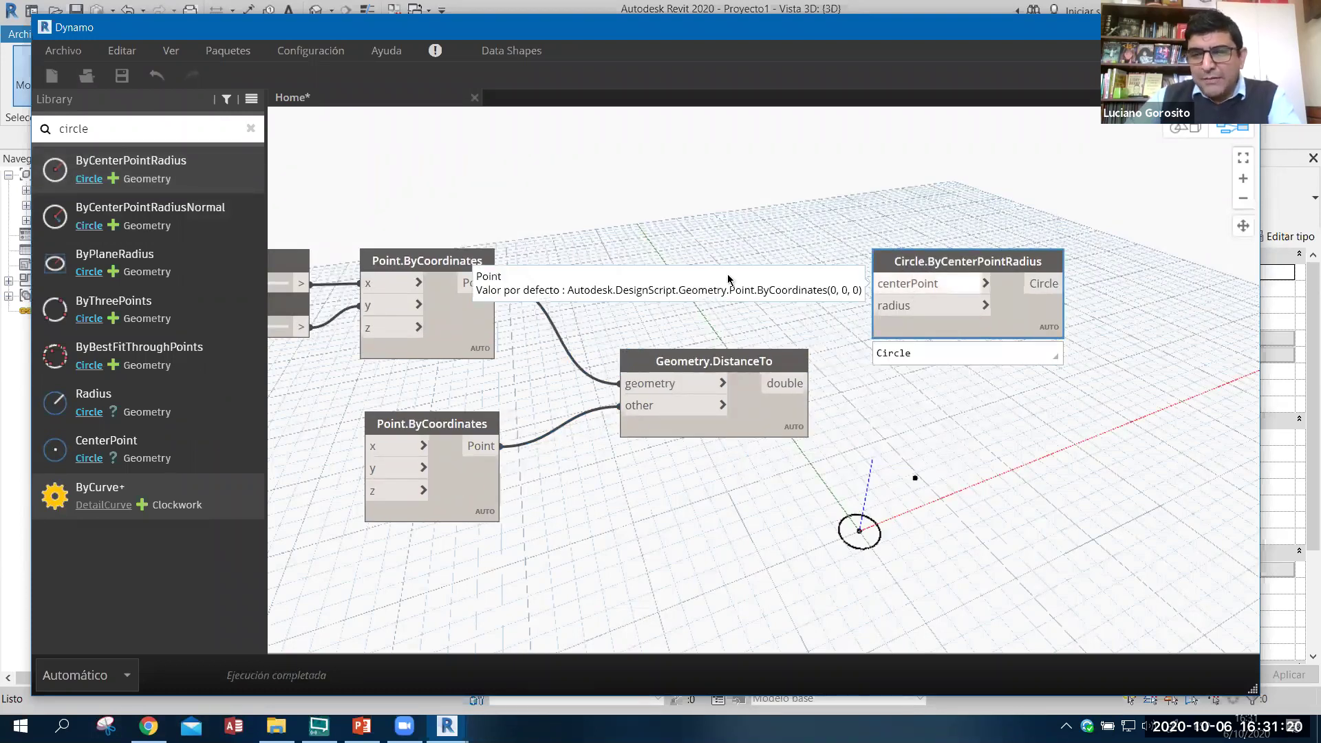
pyautogui.moveTo(495, 282); pyautogui.dragTo(893, 284)
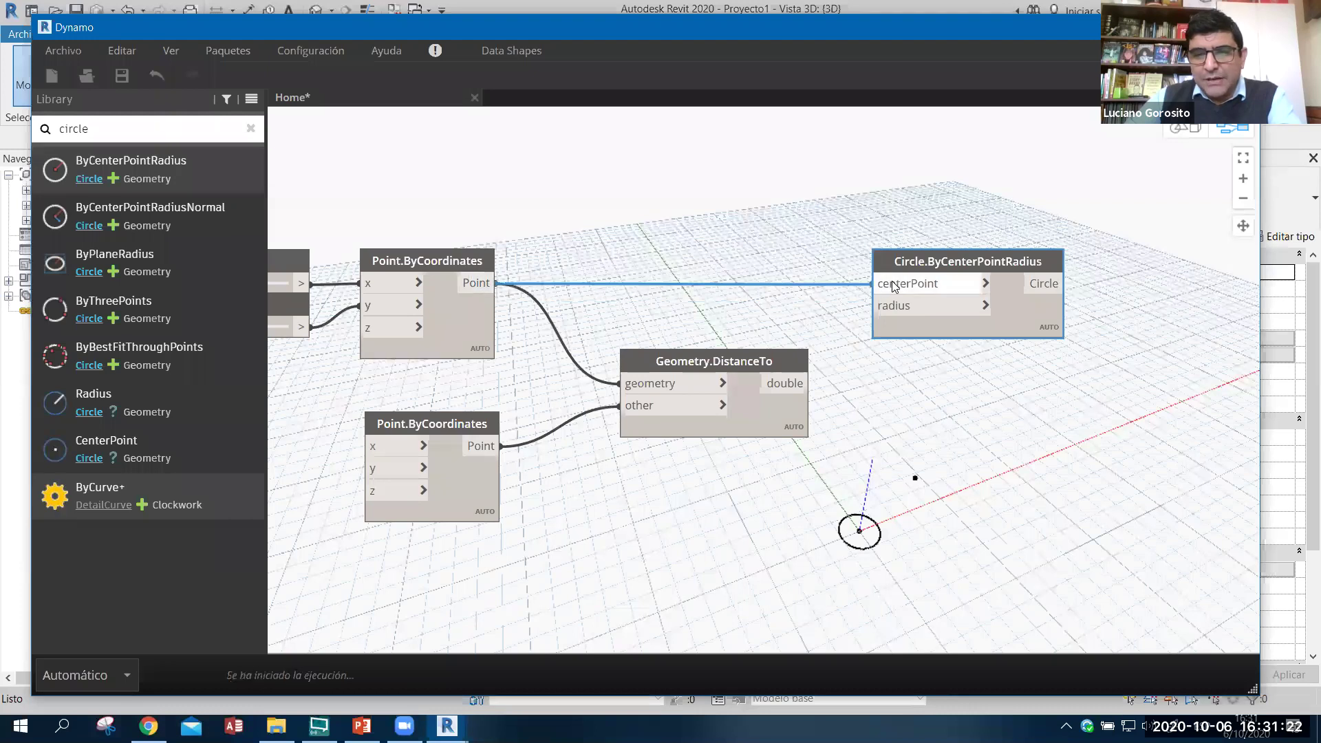
pyautogui.moveTo(812, 383); pyautogui.dragTo(901, 311)
pyautogui.click(901, 311)
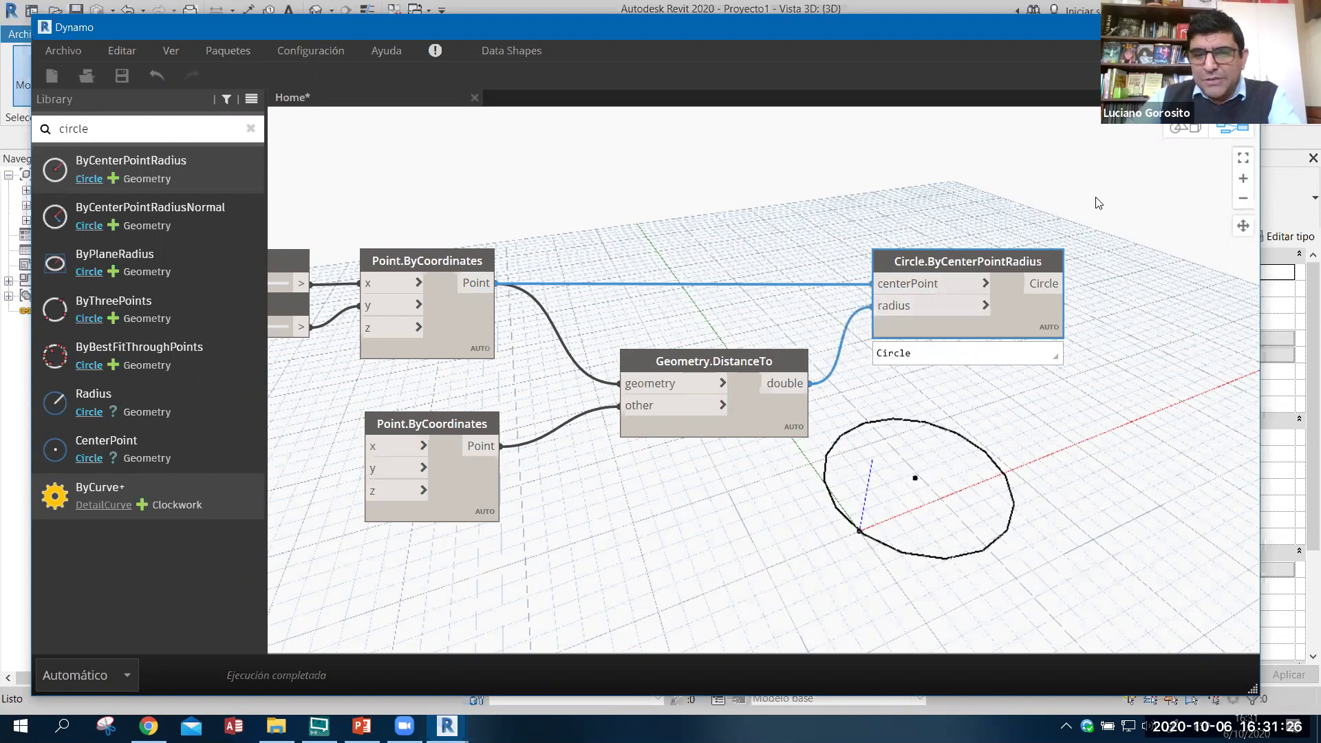
# - Raise the first slider's value so the circle grows in the preview
pyautogui.hotkey('ctrl', 'b')
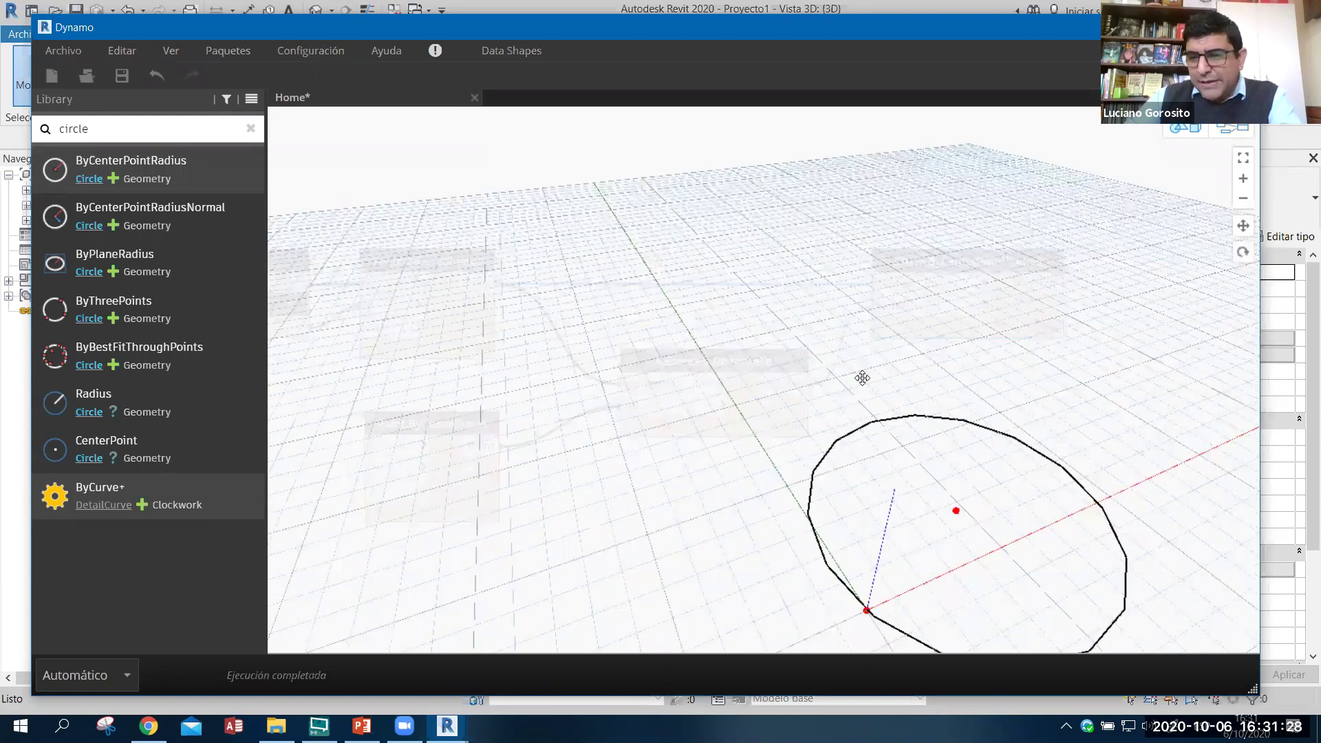
pyautogui.scroll(2, 1037, 215)
pyautogui.scroll(-1, 963, 199)
pyautogui.hotkey('ctrl', 'b')
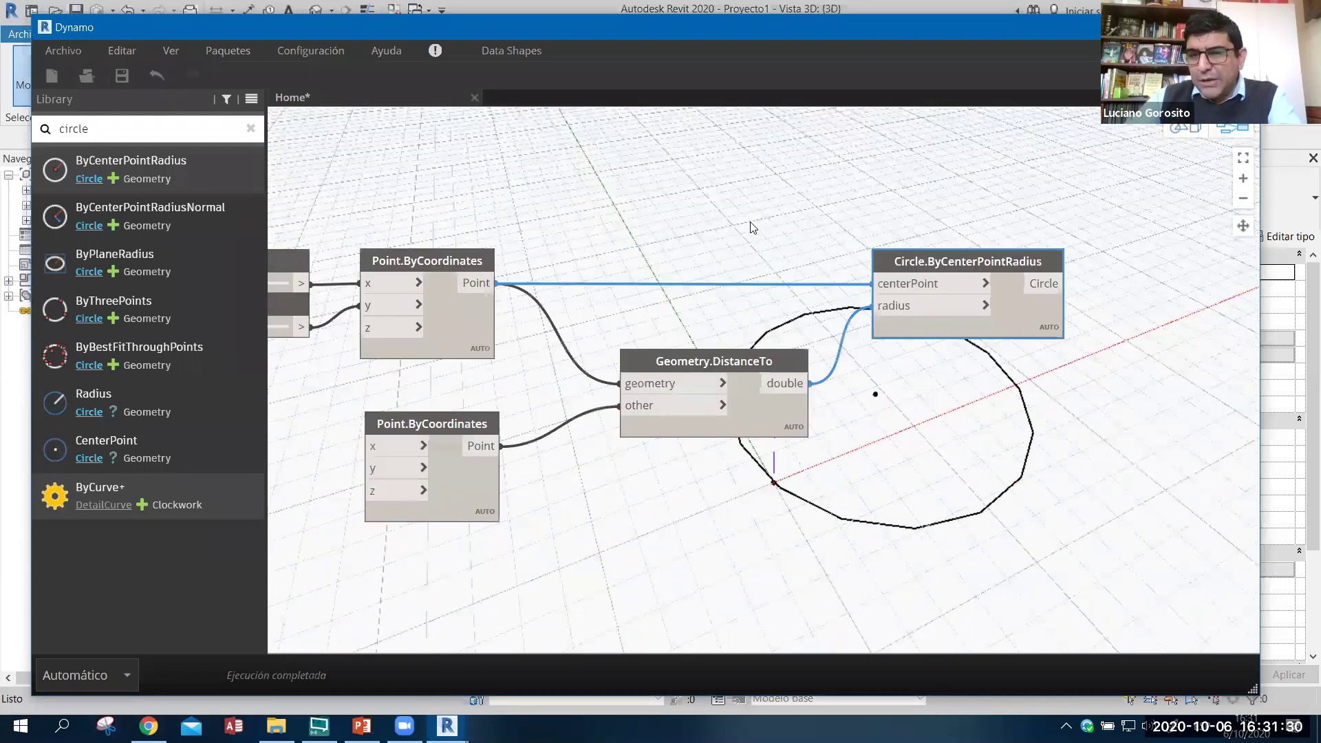
pyautogui.moveTo(746, 168); pyautogui.dragTo(579, 136, button='middle')
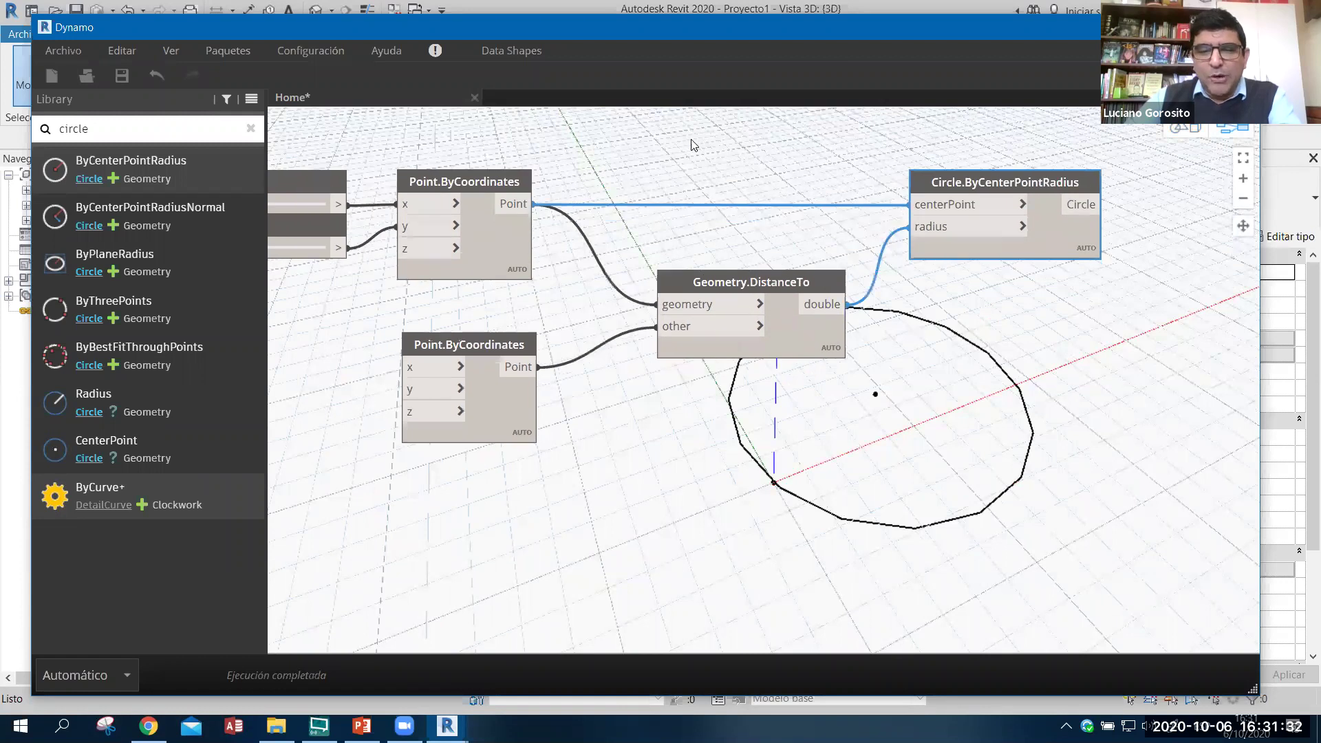
pyautogui.moveTo(698, 130); pyautogui.dragTo(839, 122, button='middle')
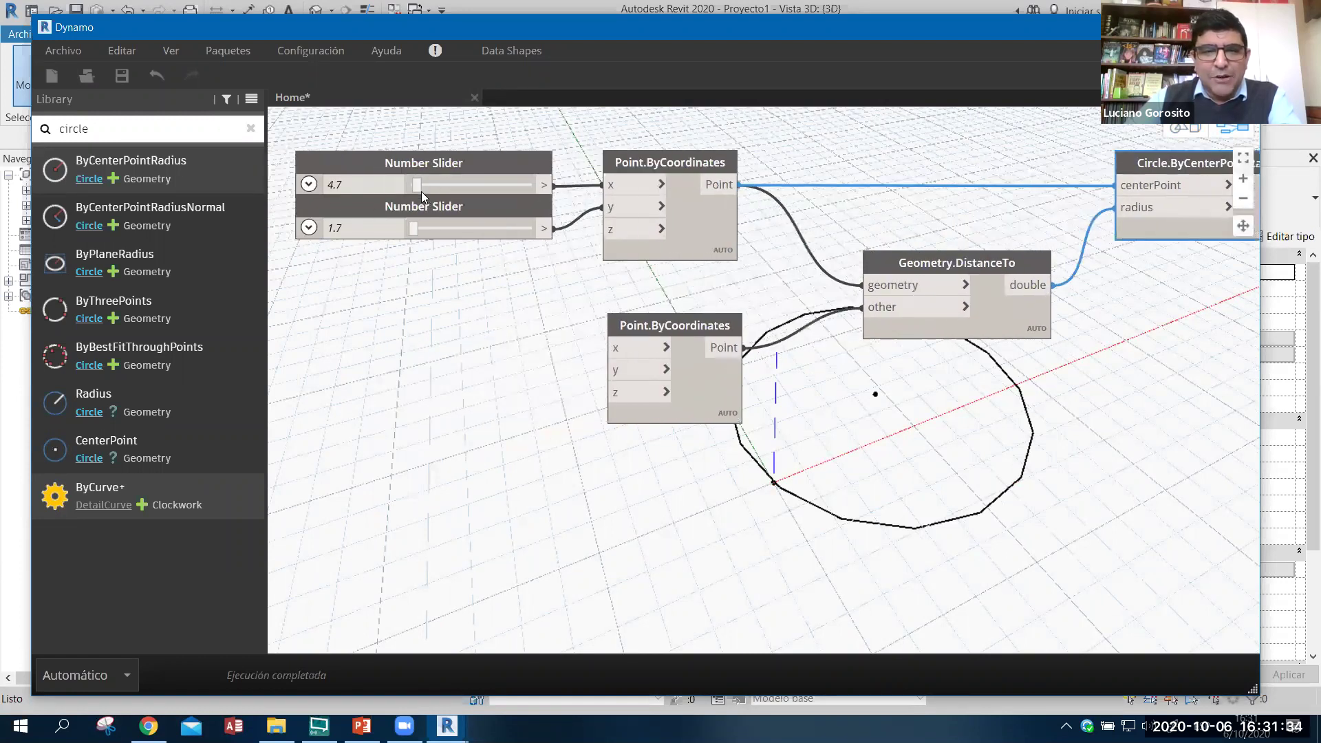
pyautogui.moveTo(418, 191); pyautogui.dragTo(428, 233)
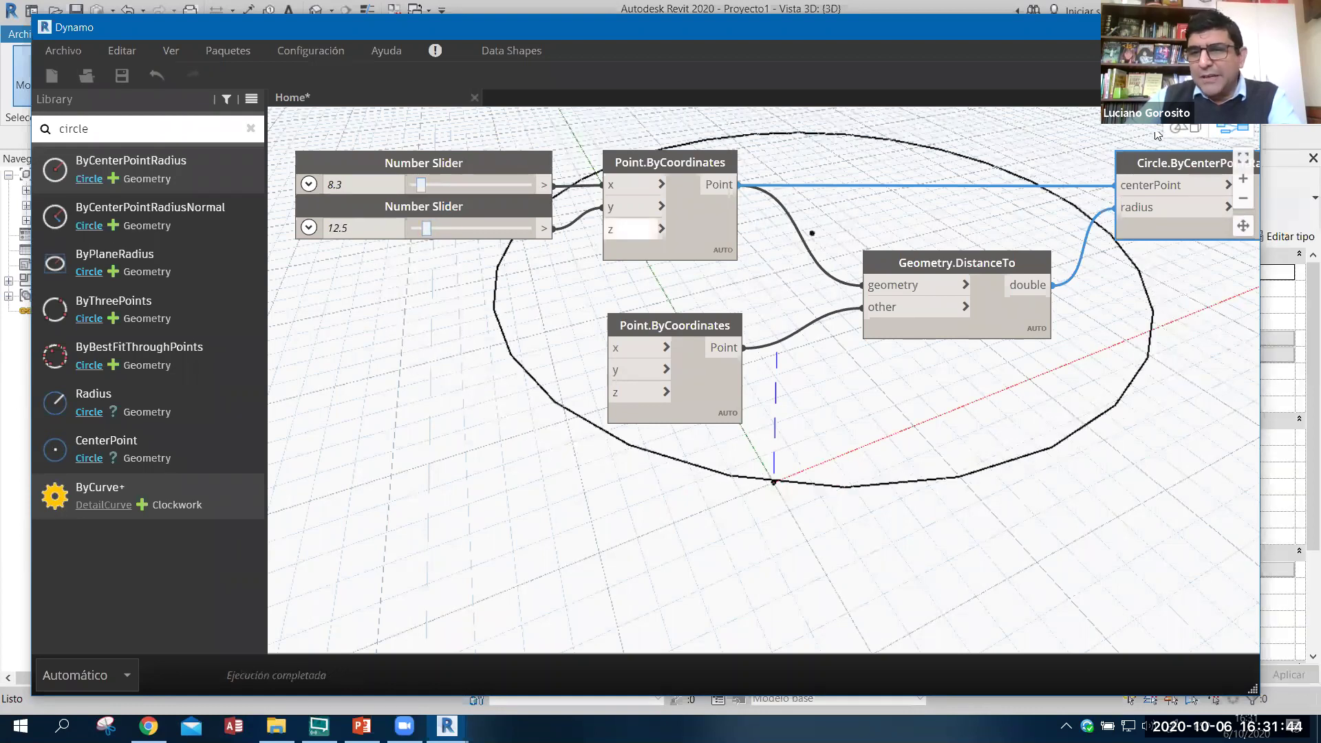
# - Drag the origin point along the X axis to resize the circle, then return to the slideshow
pyautogui.hotkey('ctrl', 'b')
pyautogui.scroll(-2, 690, 359)
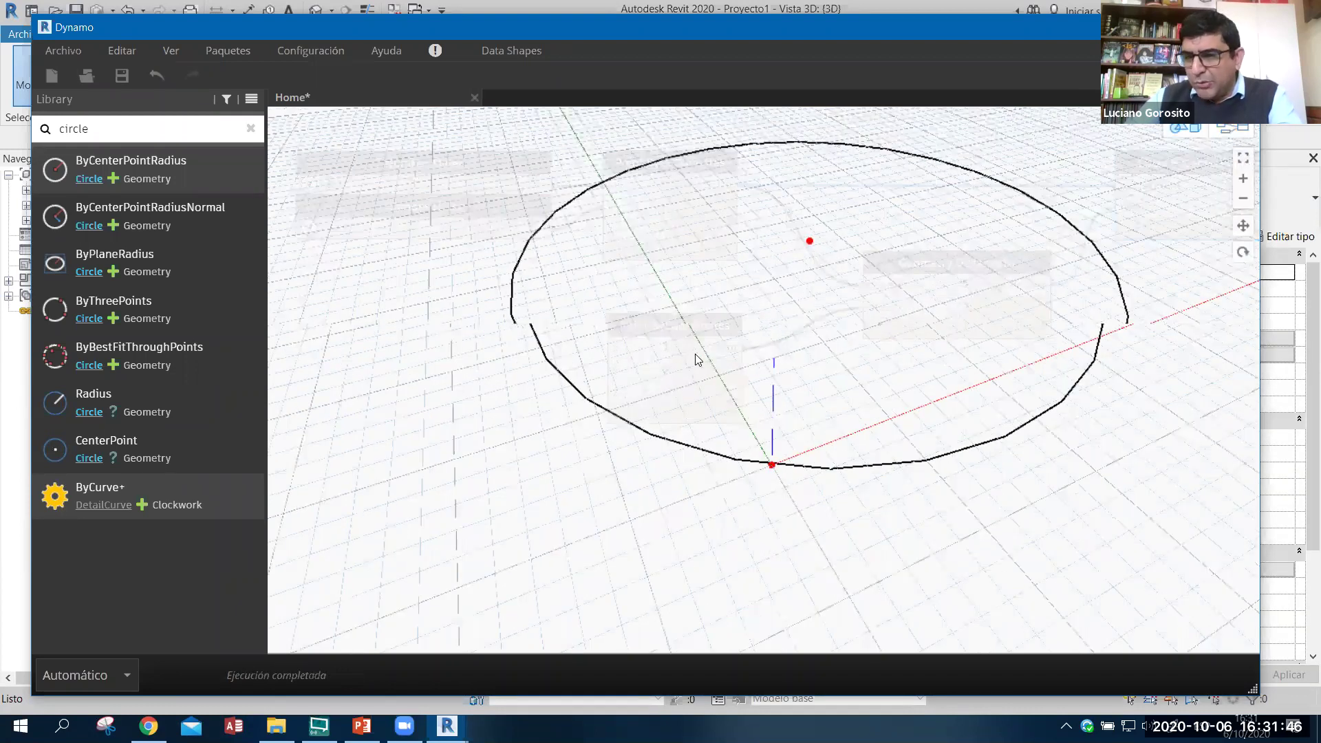
pyautogui.scroll(-2, 765, 446)
pyautogui.click(771, 453)
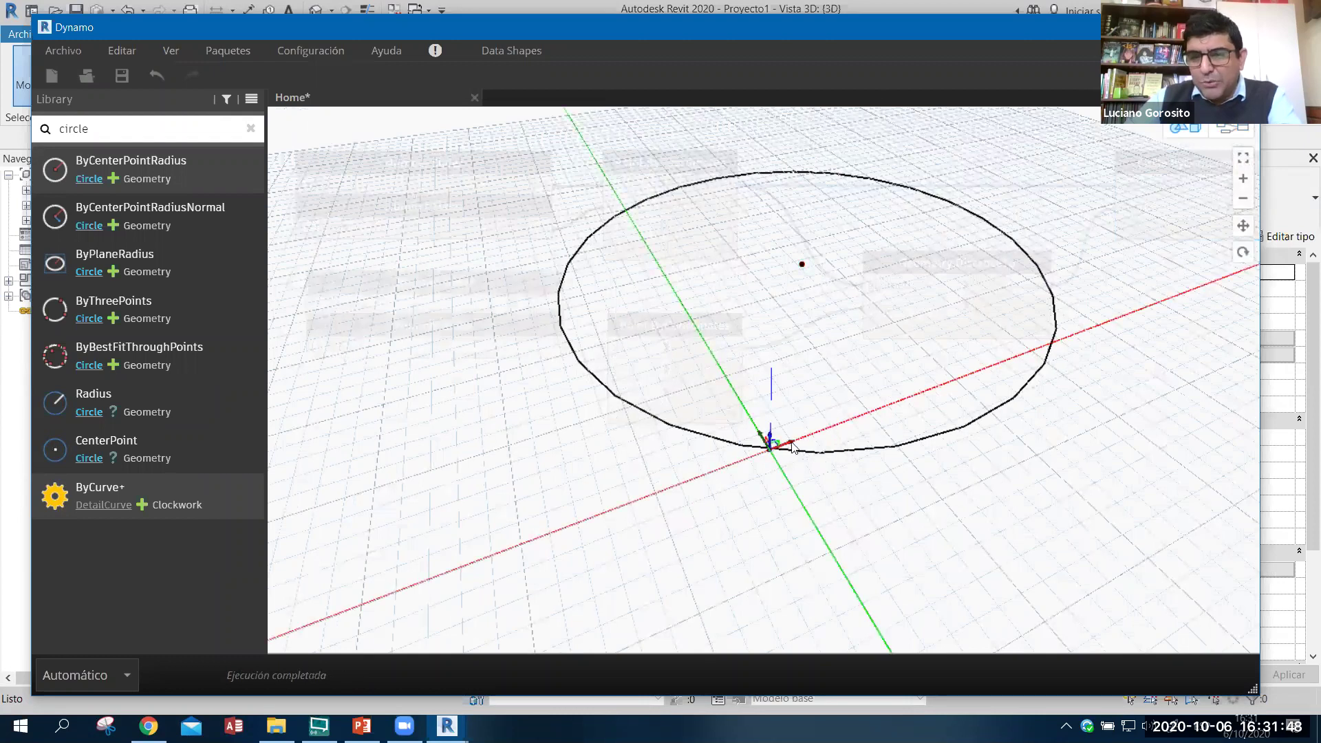
pyautogui.moveTo(791, 444)
pyautogui.mouseDown()
pyautogui.moveTo(879, 418)
pyautogui.moveTo(858, 392)
pyautogui.moveTo(829, 426)
pyautogui.mouseUp()
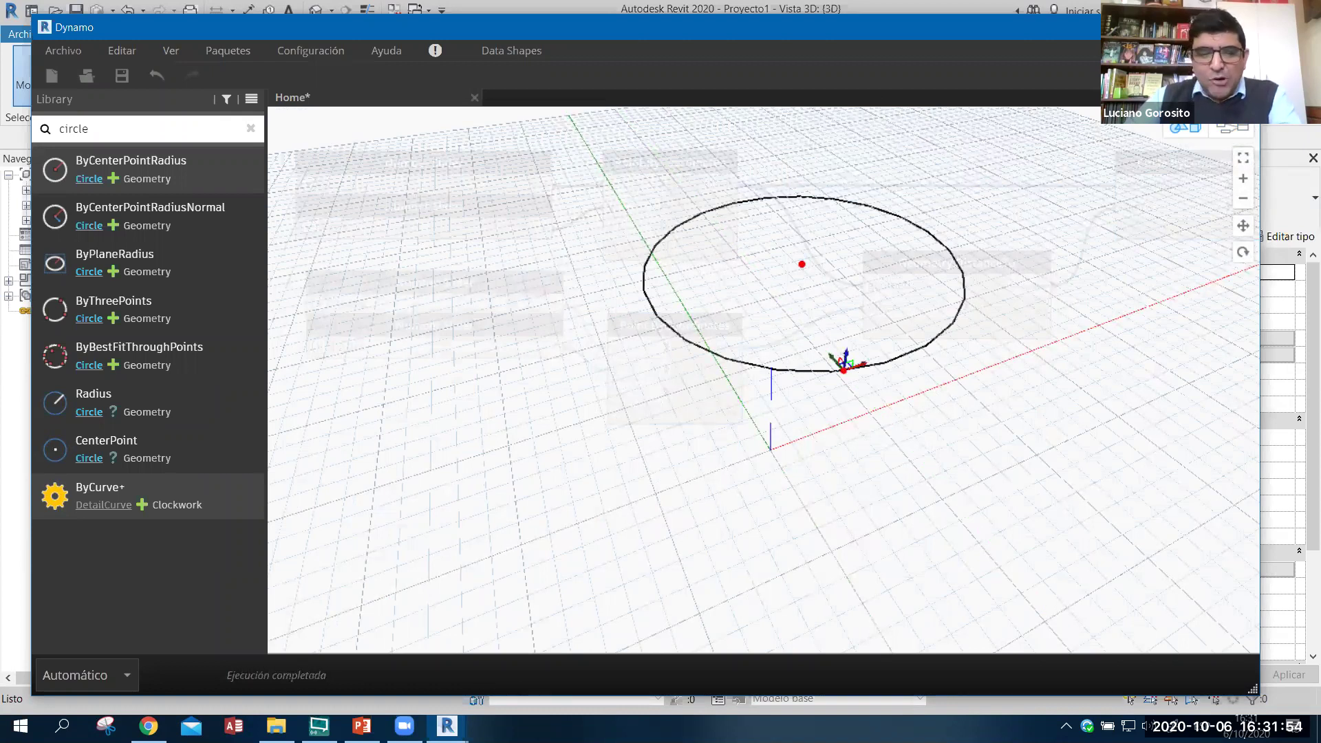
pyautogui.hotkey('ctrl', 'b')
pyautogui.hotkey('alt', 'Tab')
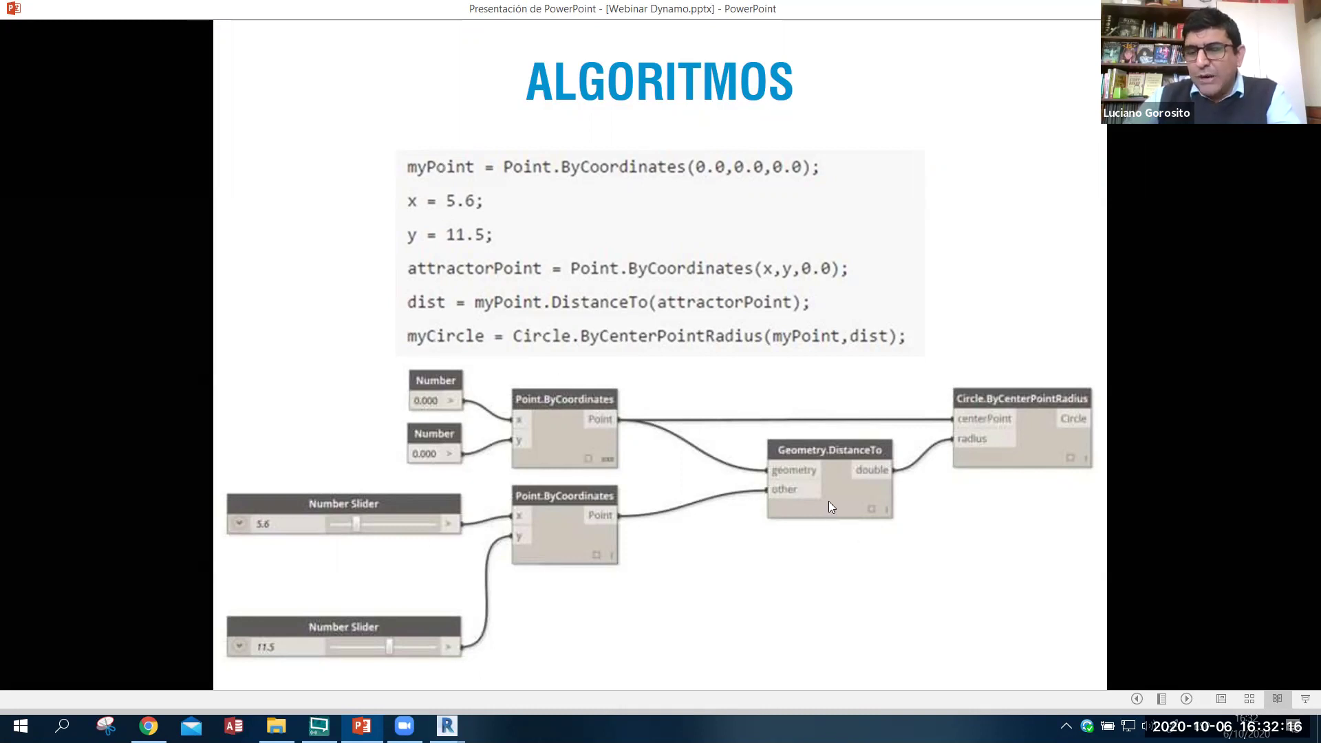
# - Move to the PAQUETES Y COMUNIDAD slide showing the ladybug package search
pyautogui.click(470, 351)
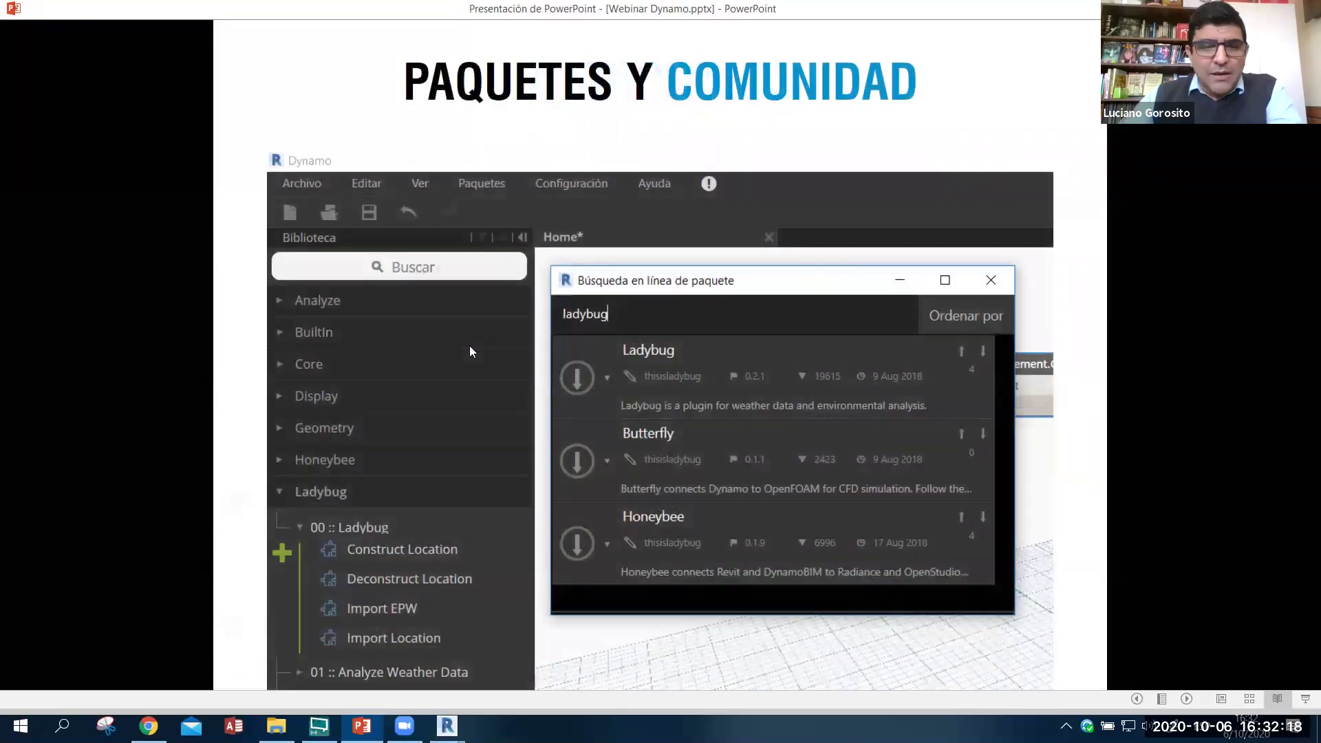
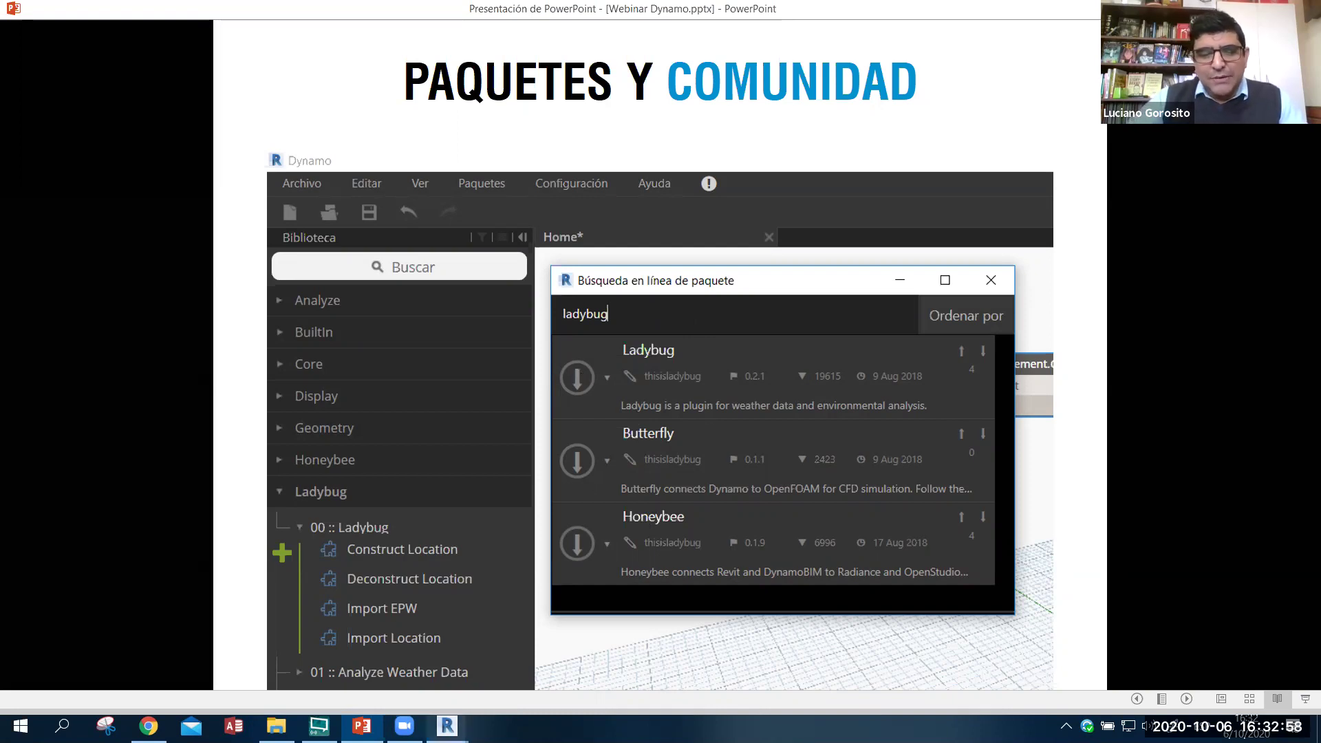
# - Switch from the PowerPoint slideshow to the live Dynamo window via the Revit taskbar preview
pyautogui.click(447, 726)
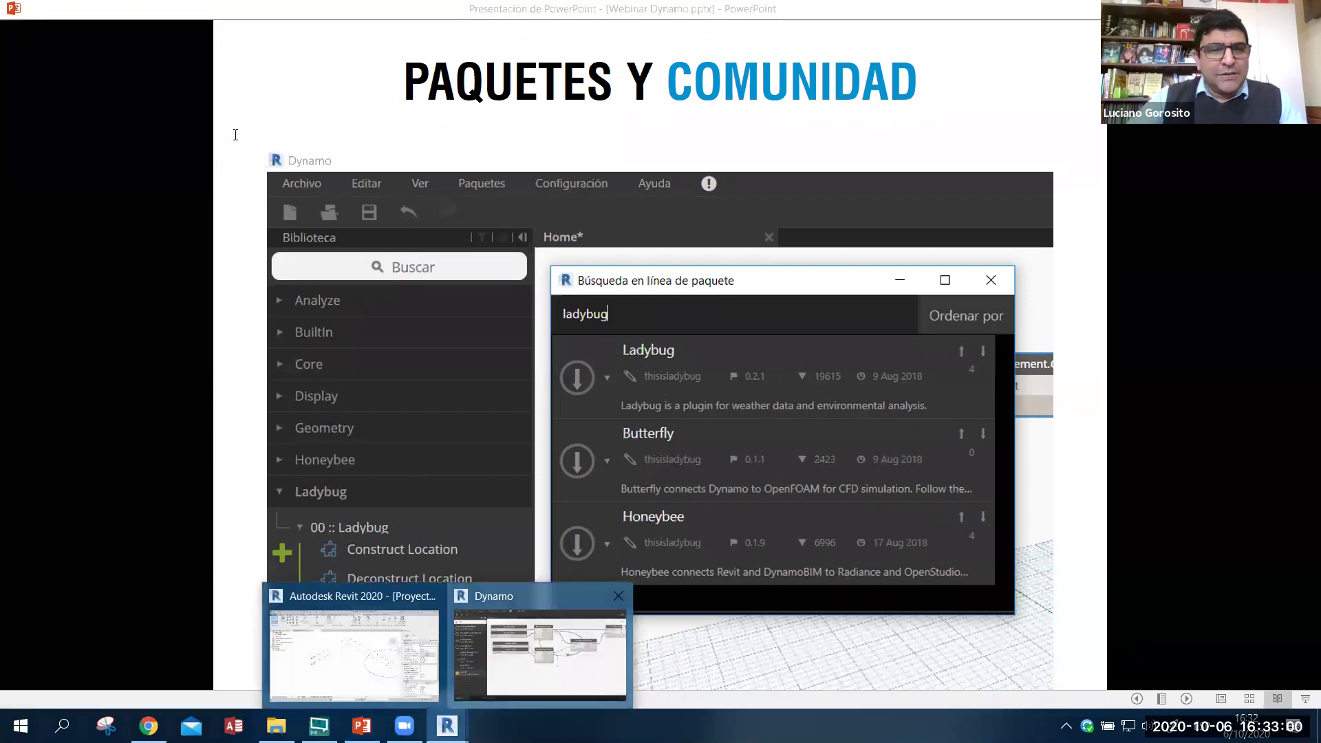
pyautogui.click(487, 682)
pyautogui.scroll(1, 110, 215)
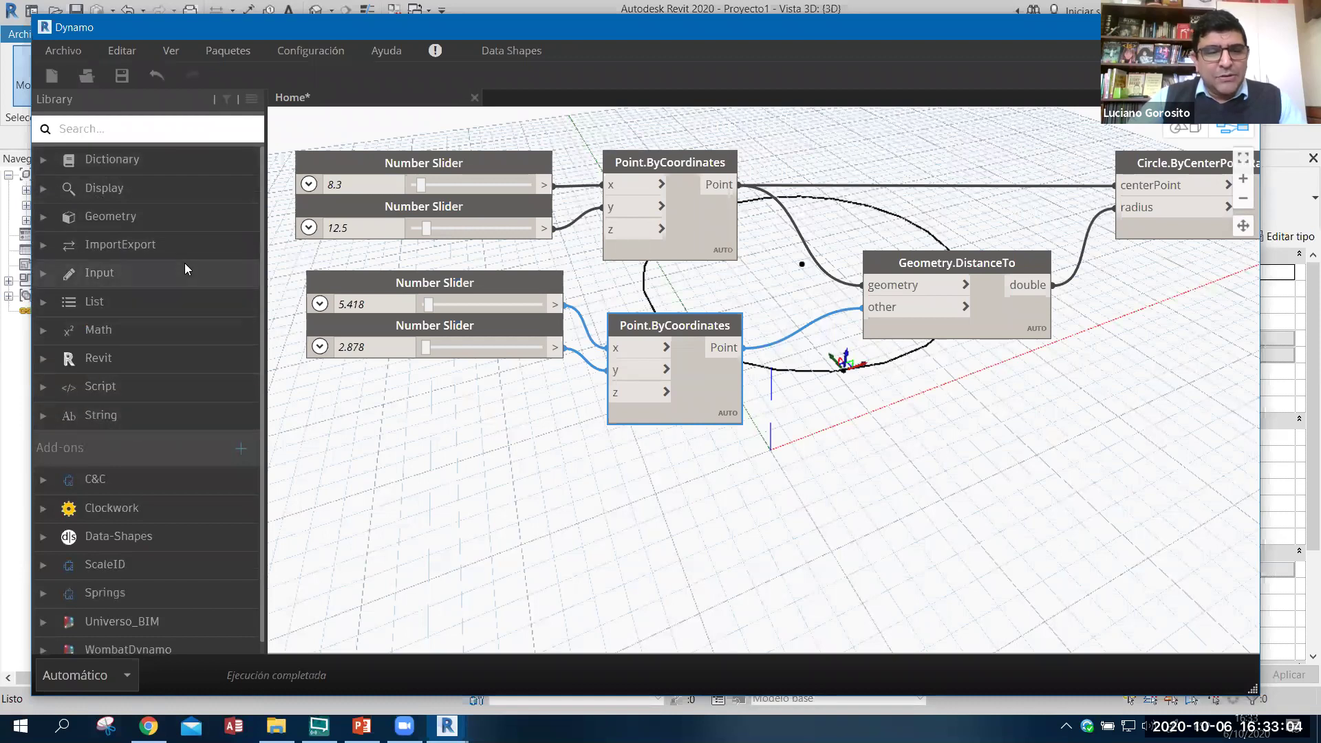
# - Expand the Universo_BIM add-on in the Library, then return to the 'Paquetes y comunidad' slide
pyautogui.scroll(-1, 184, 263)
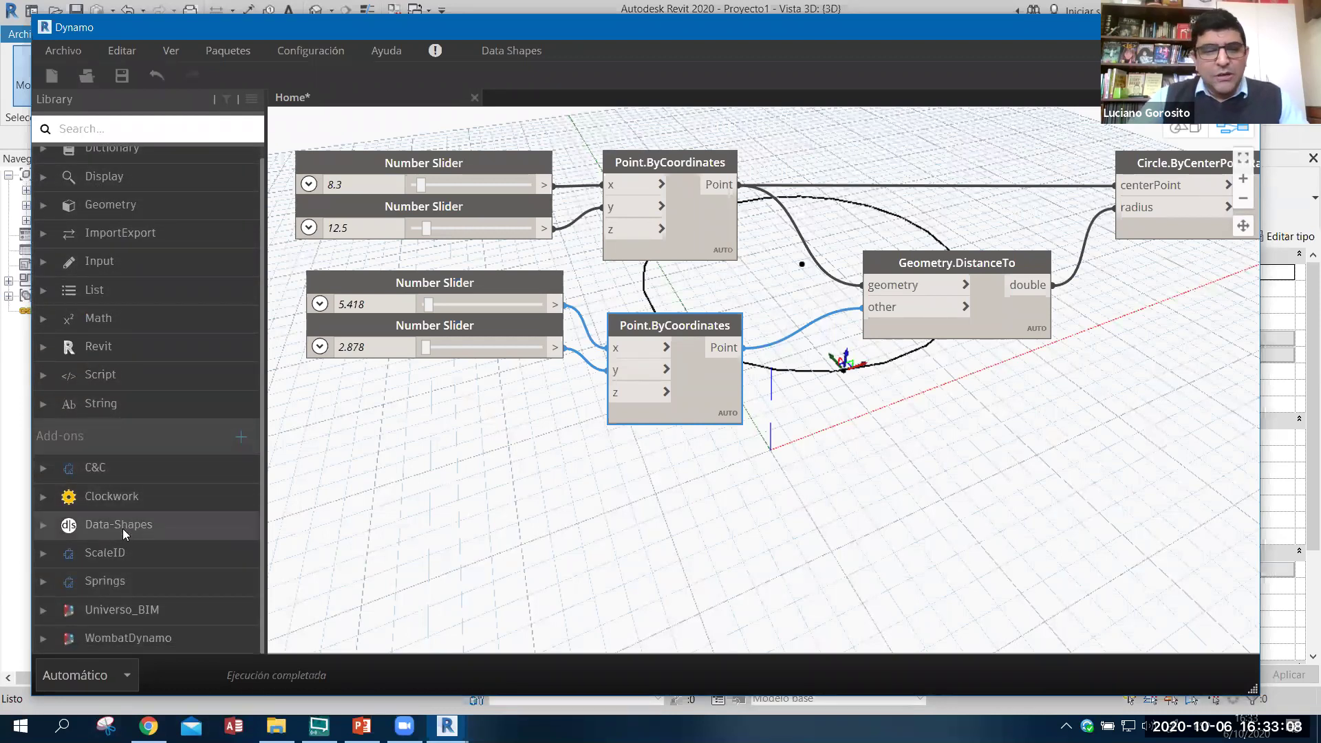
pyautogui.click(126, 613)
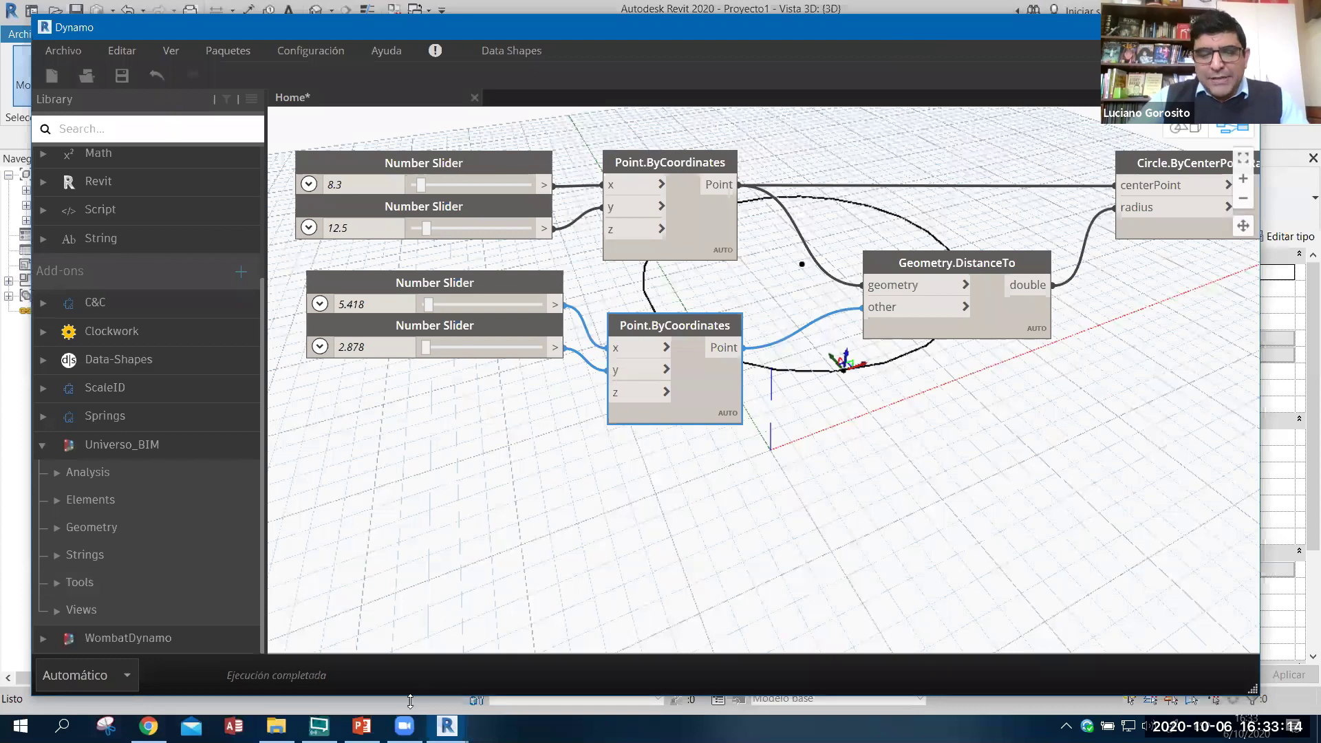
pyautogui.click(362, 725)
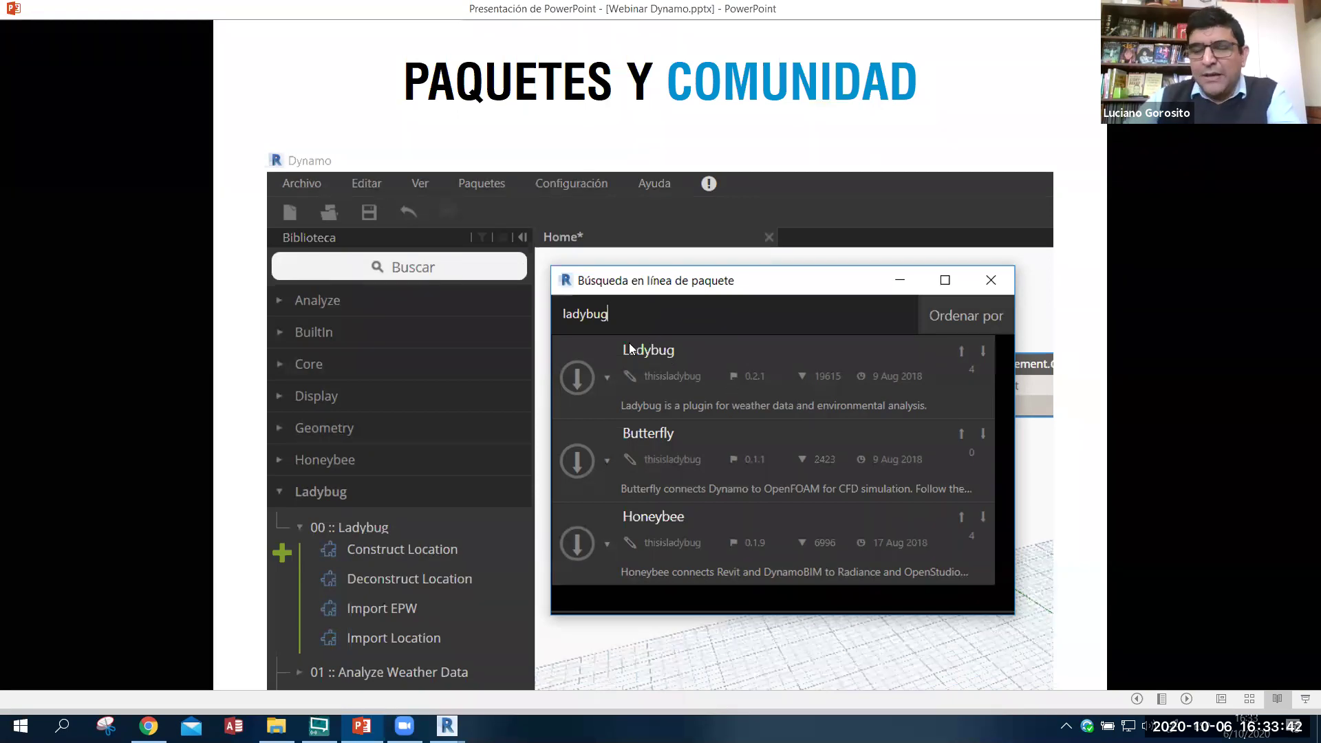
# - Advance the slide to show the 'Areas to Rooms List Matching' forum post
pyautogui.click(407, 287)
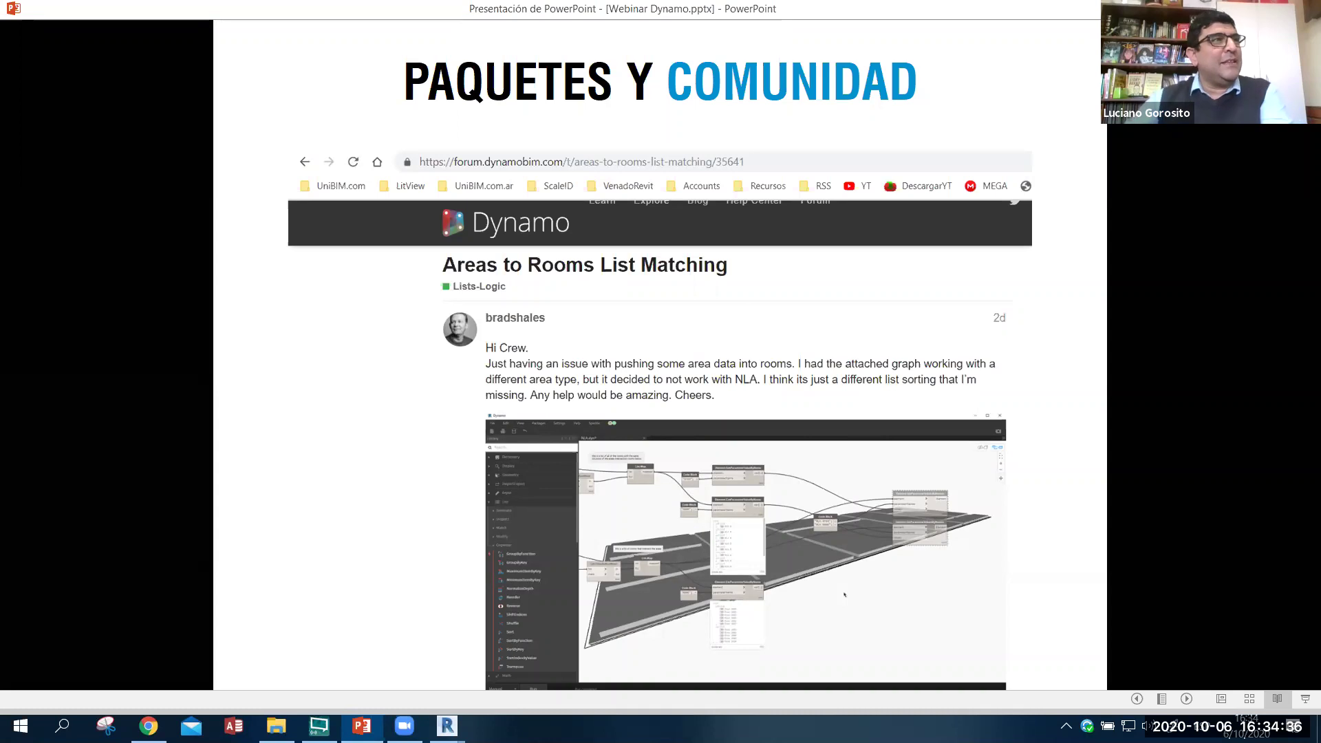
# - Advance the slideshow to the 'DEMOSTRACIÓN' slide with the wall-collecting graph
pyautogui.click(463, 314)
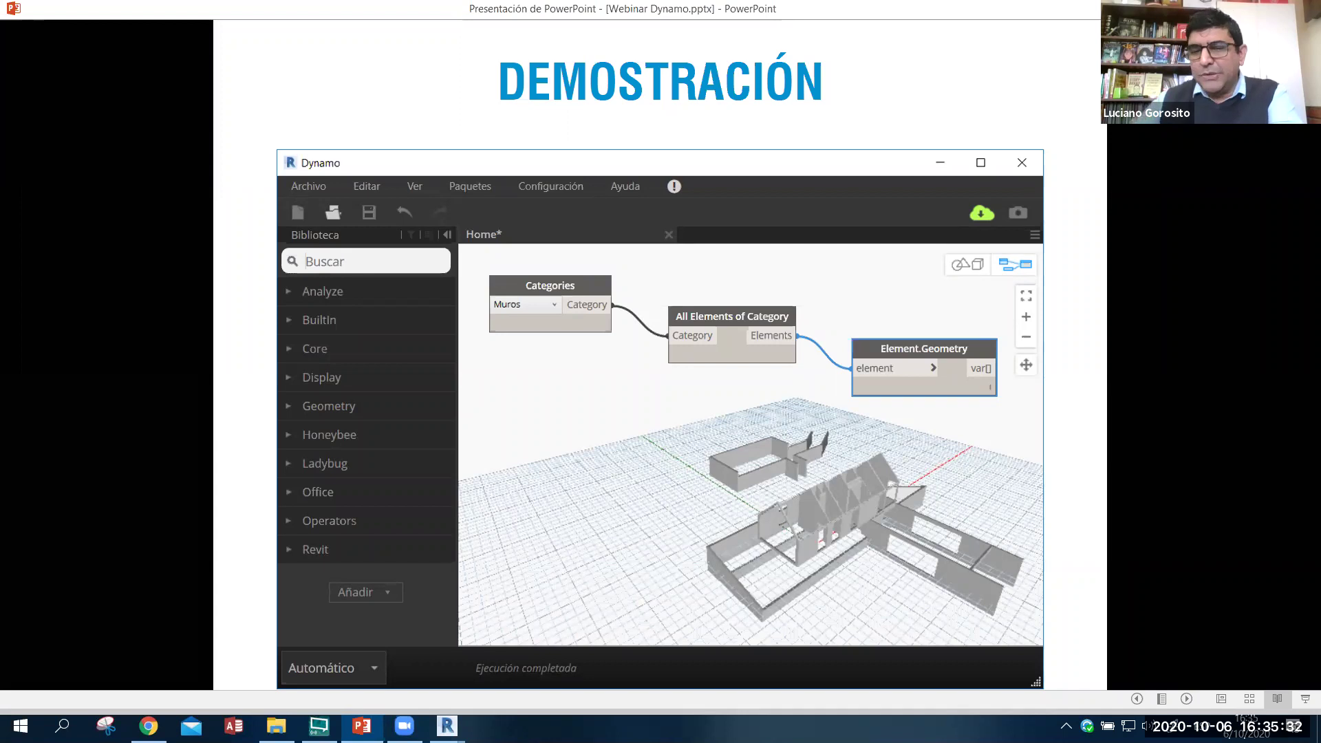
# - In Dynamo, window-select the whole existing graph and delete it
pyautogui.moveTo(446, 726)
pyautogui.click(540, 653)
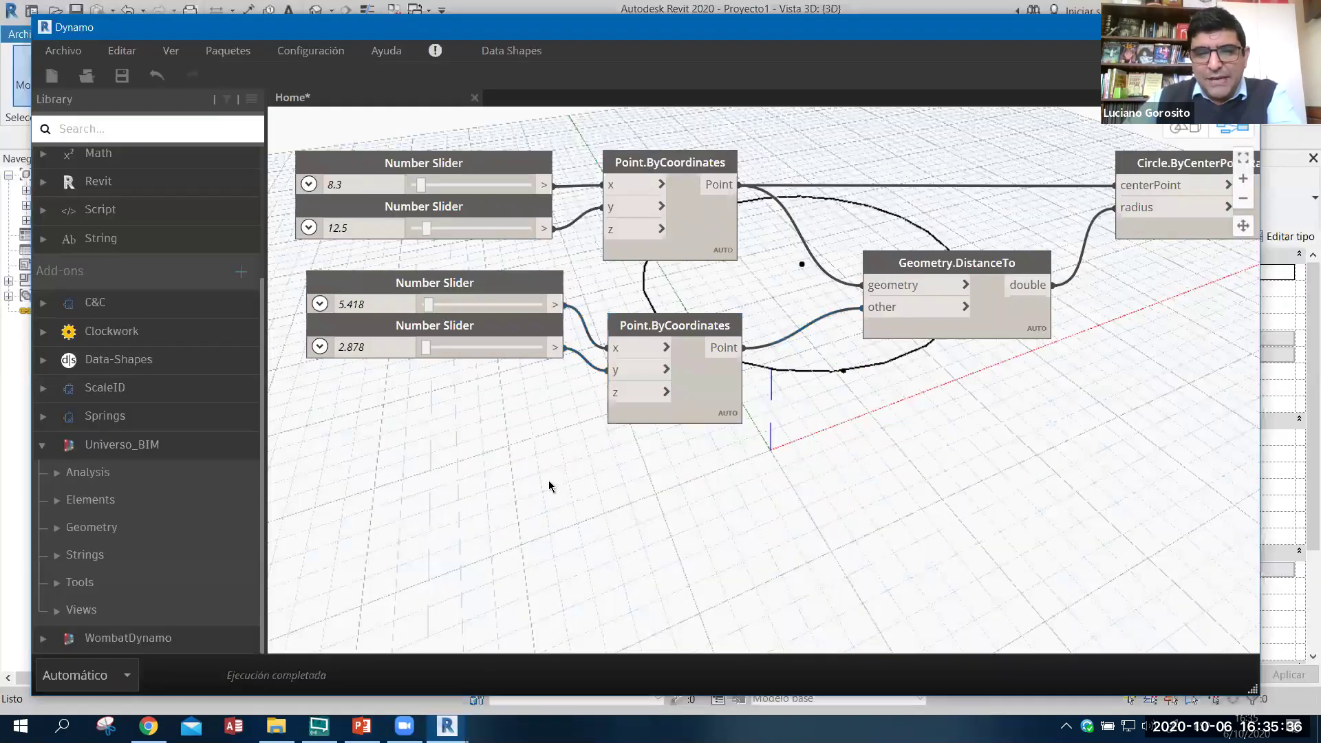
pyautogui.scroll(-3, 548, 480)
pyautogui.moveTo(922, 250); pyautogui.dragTo(436, 466)
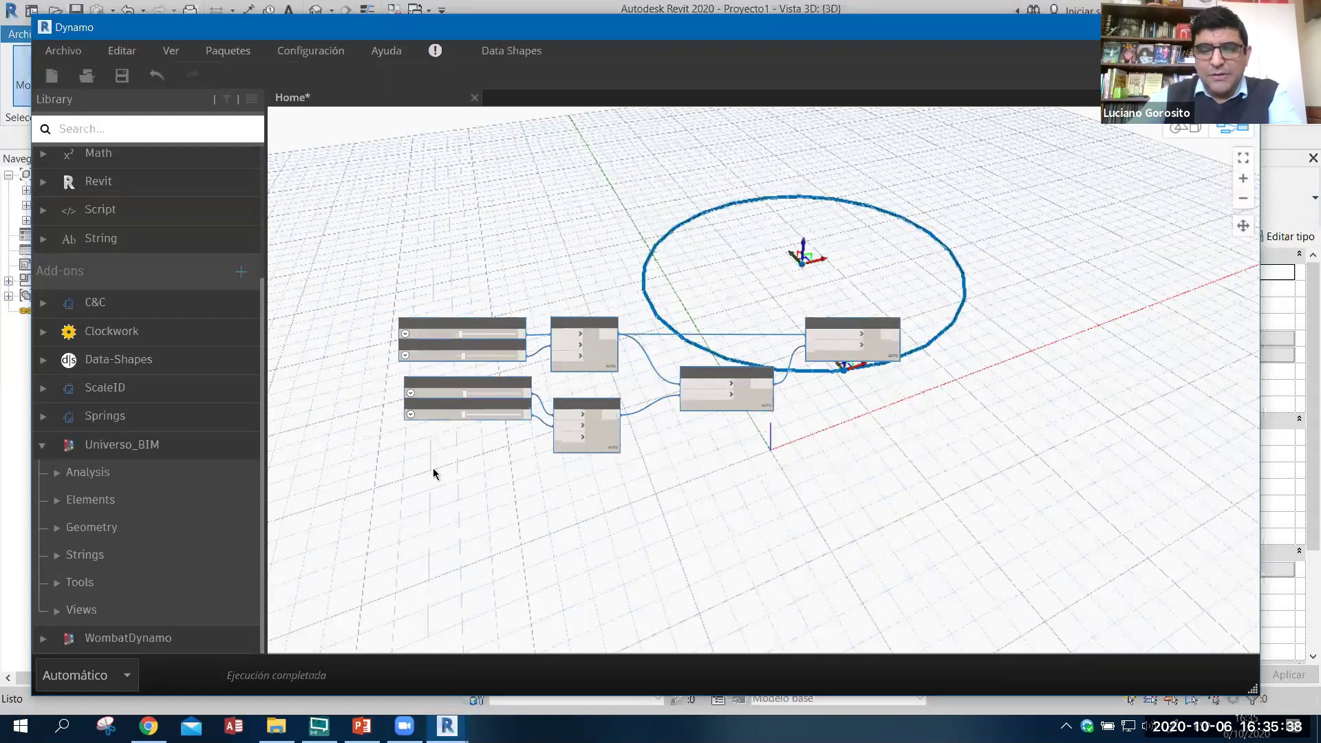
pyautogui.press('Delete')
# - Search the library for 'point' and place two Point.ByCoordinates nodes on the canvas
pyautogui.click(146, 124)
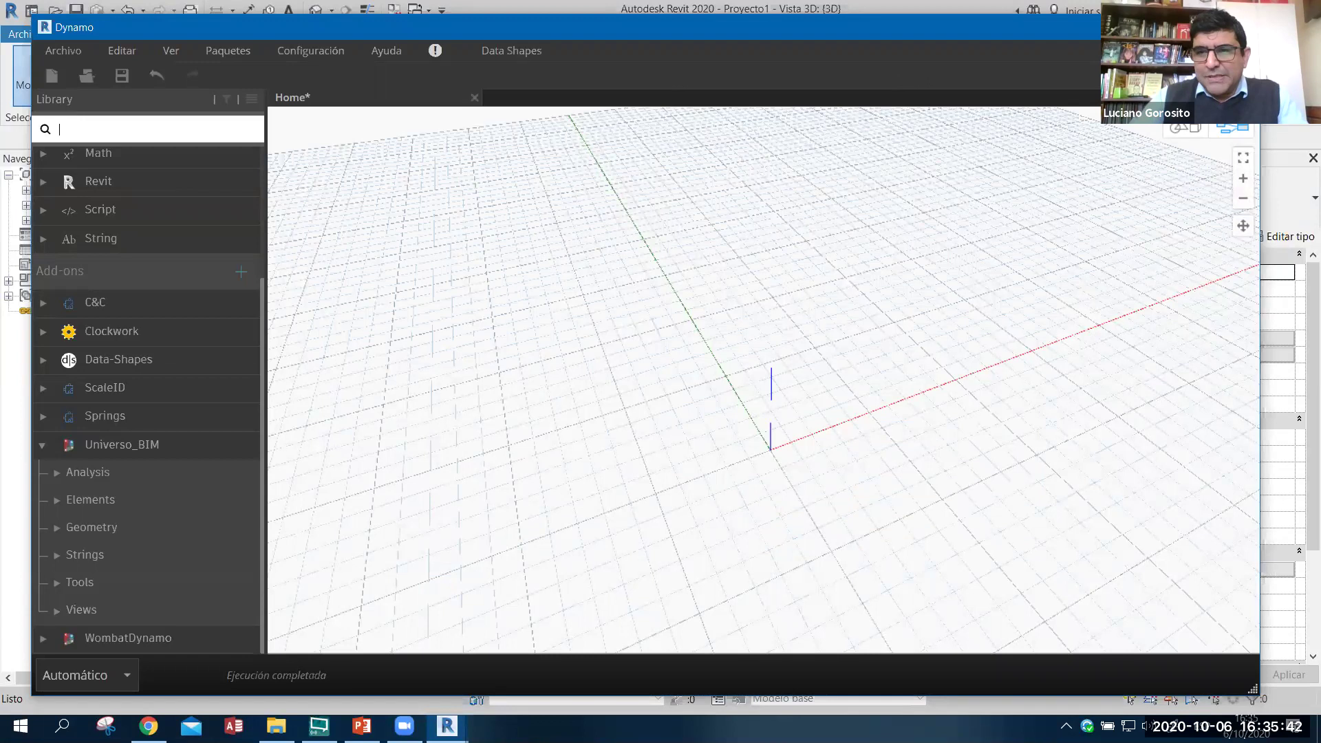
pyautogui.write('point')
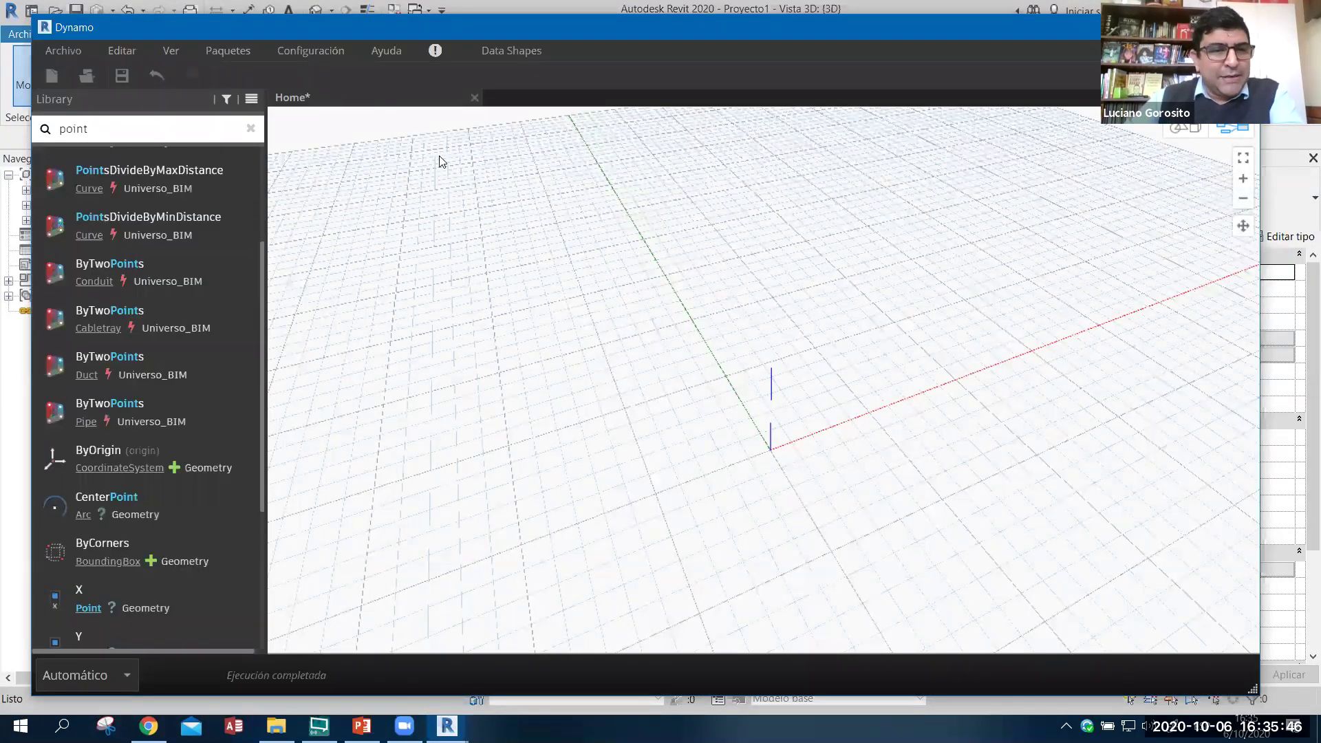
pyautogui.click(104, 164)
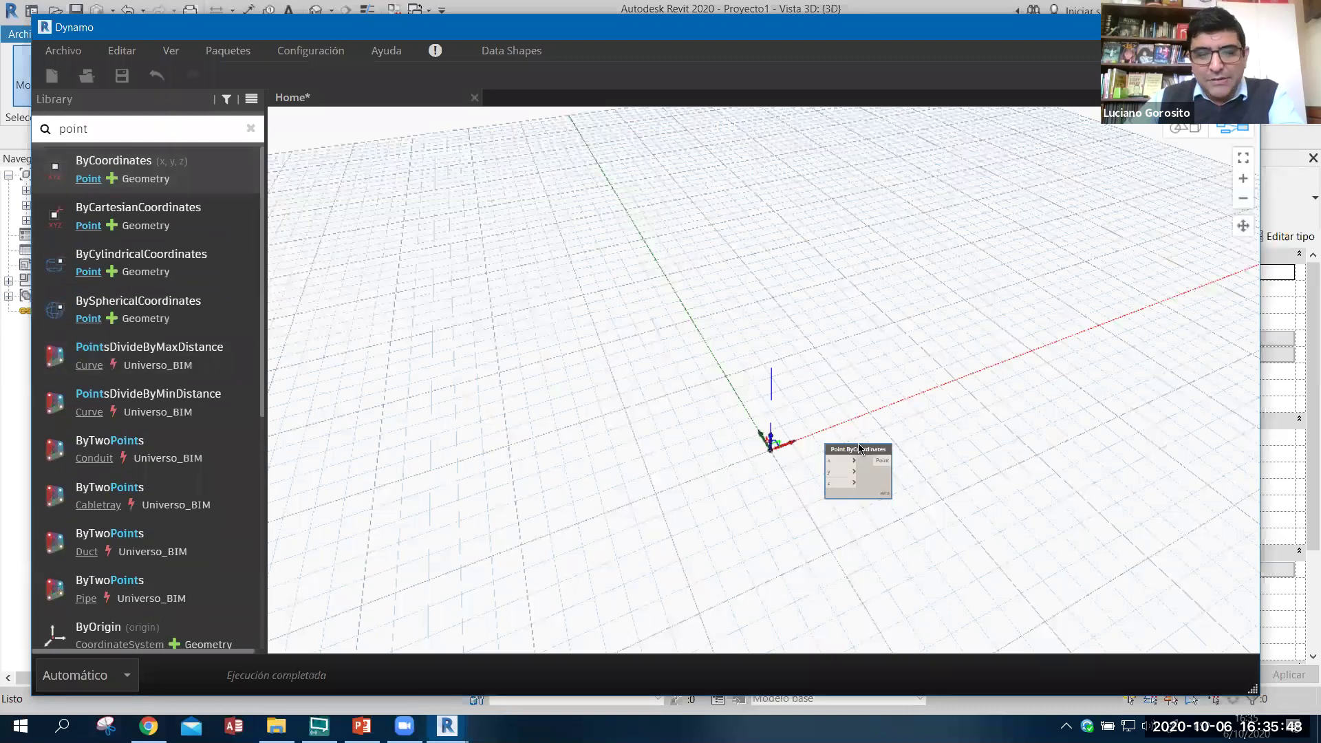
pyautogui.moveTo(859, 449); pyautogui.dragTo(469, 232)
pyautogui.scroll(3, 521, 275)
pyautogui.click(110, 164)
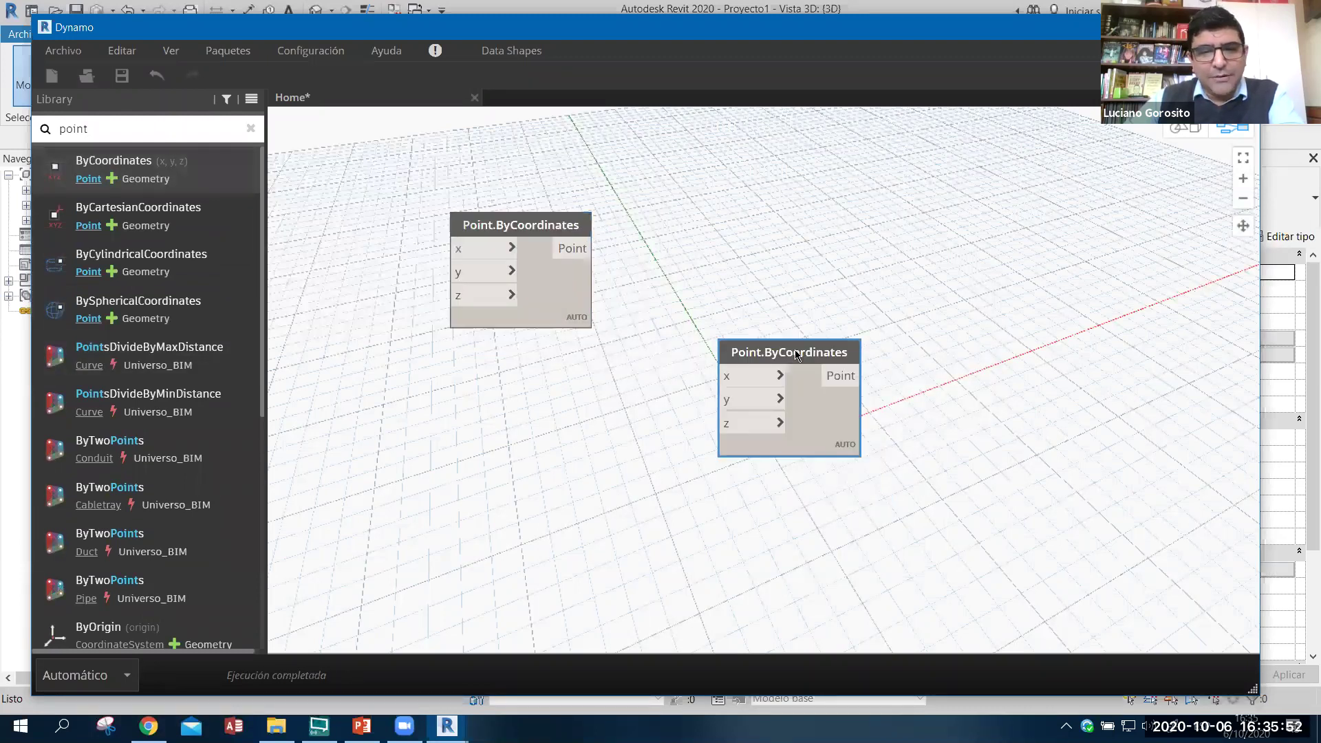
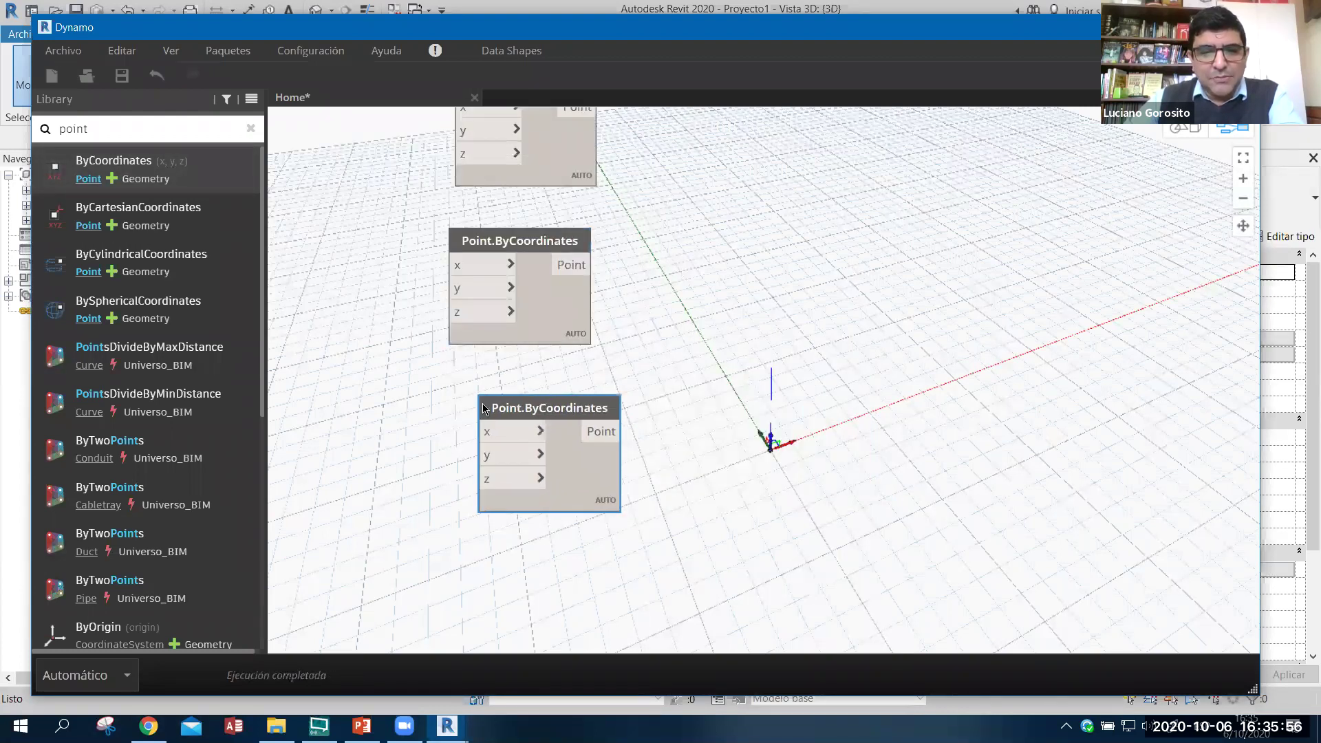
# - Drag the bottom point's gizmo in the 3D preview to create its x-coordinate number slider
pyautogui.scroll(-2, 717, 442)
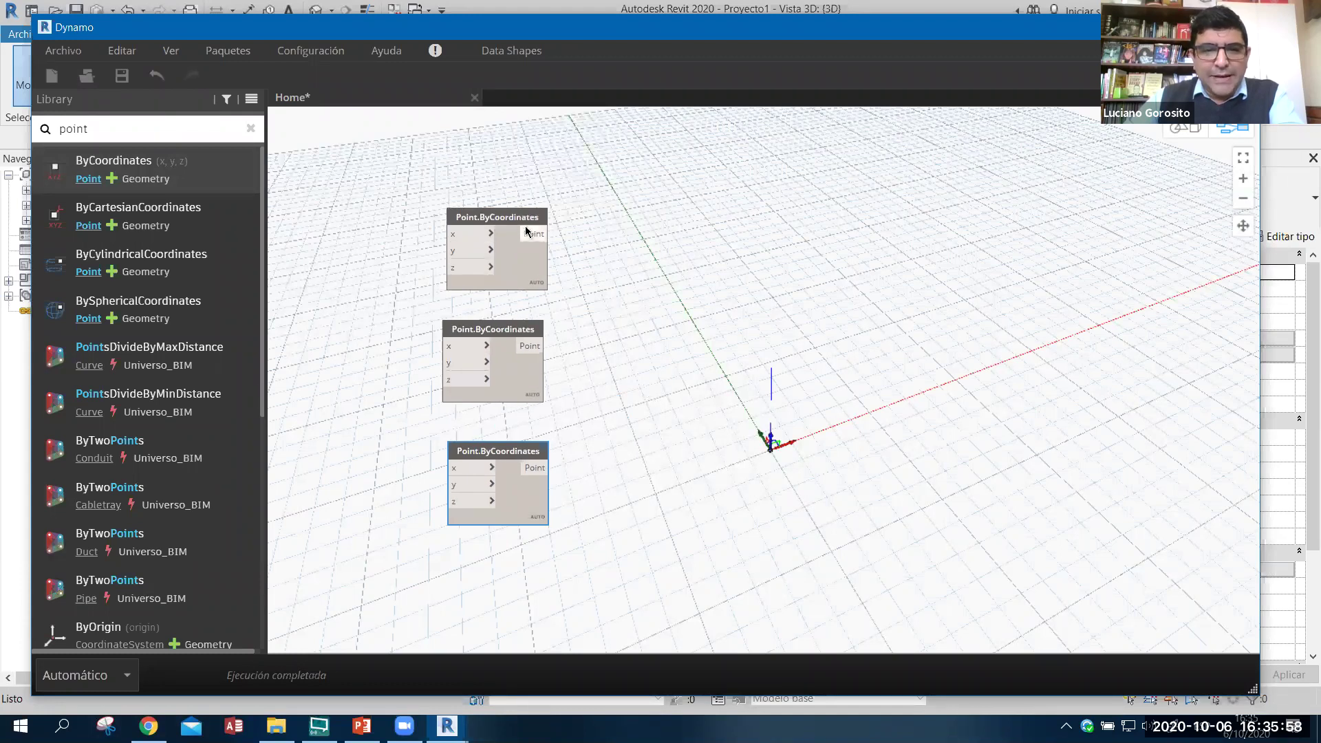
pyautogui.click(515, 329)
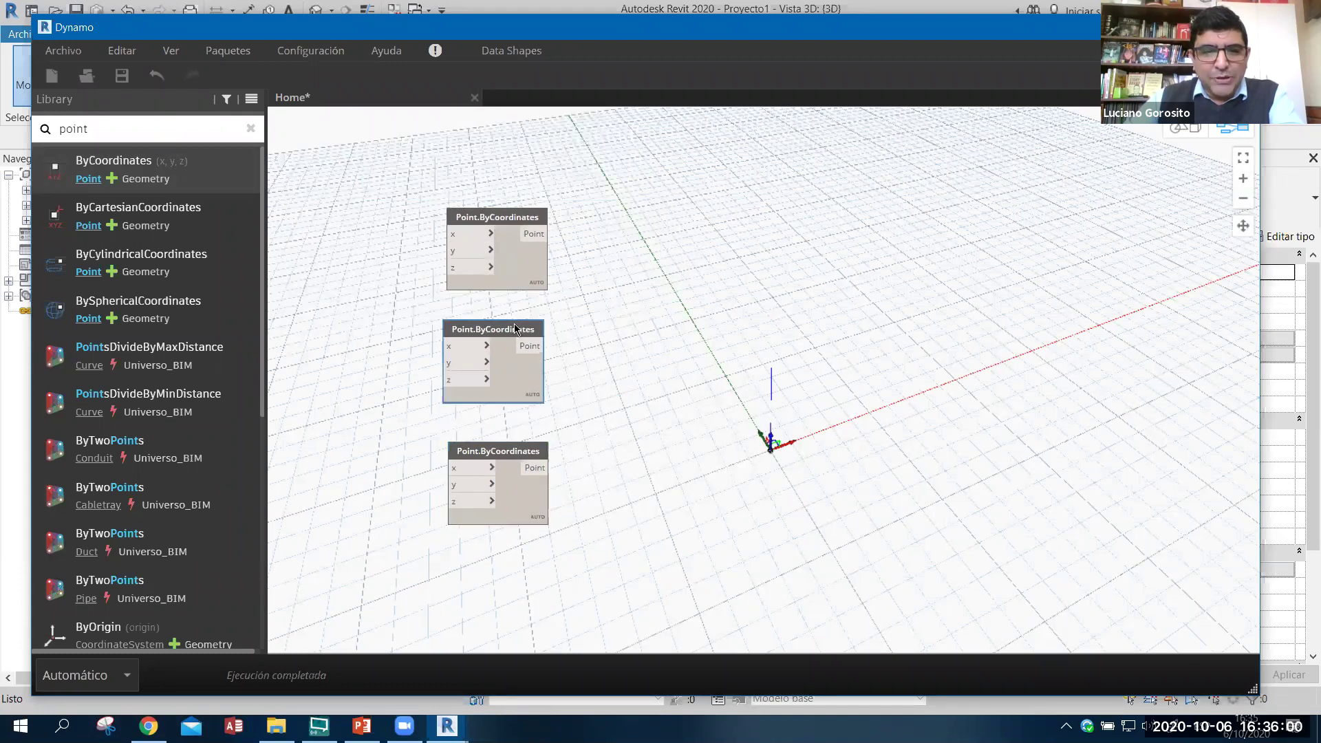
pyautogui.click(517, 451)
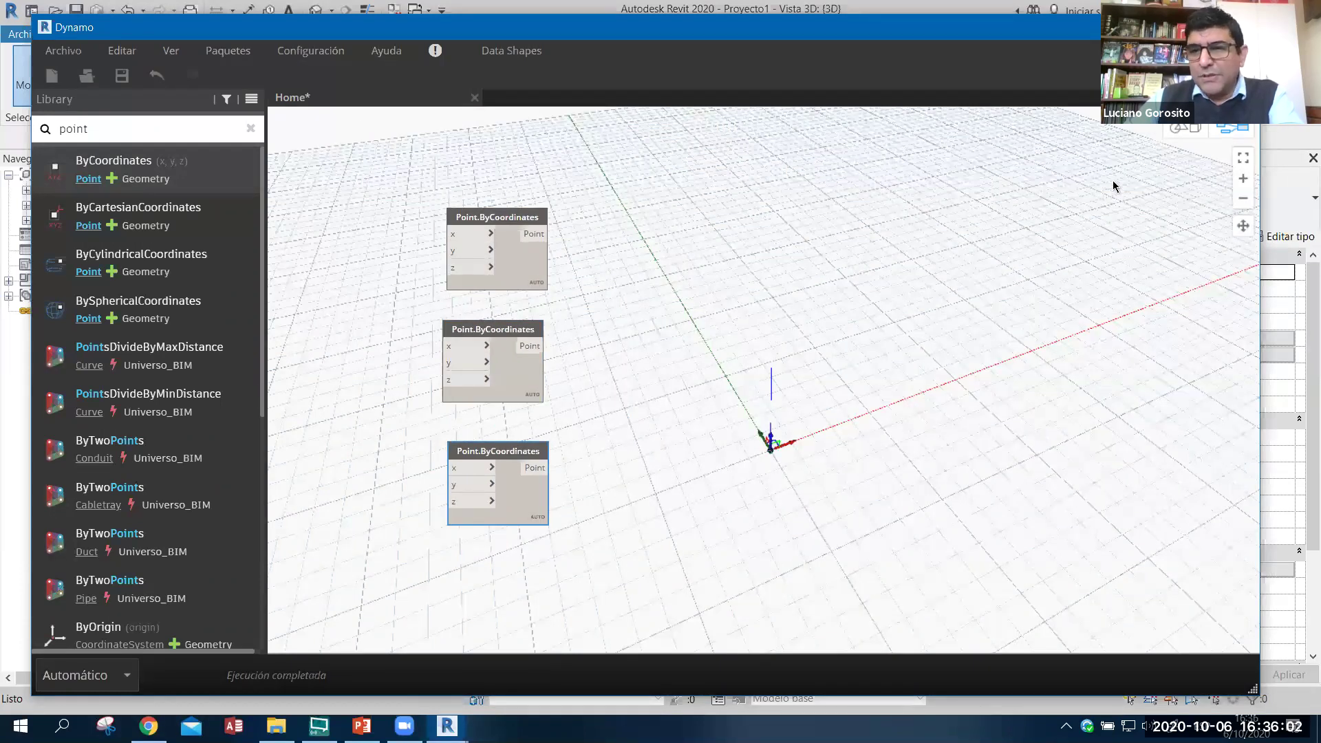
pyautogui.hotkey('ctrl', 'b')
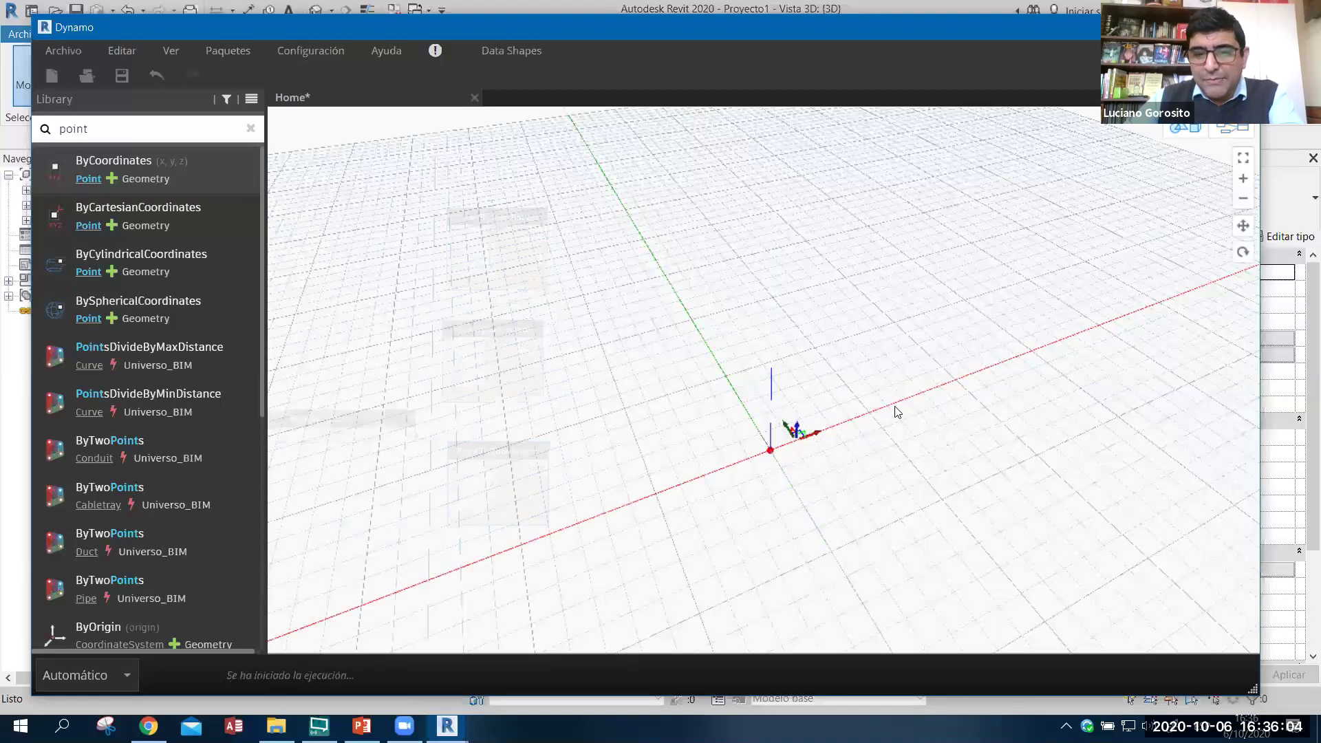
pyautogui.moveTo(1043, 341); pyautogui.dragTo(1109, 231)
pyautogui.hotkey('ctrl', 'b')
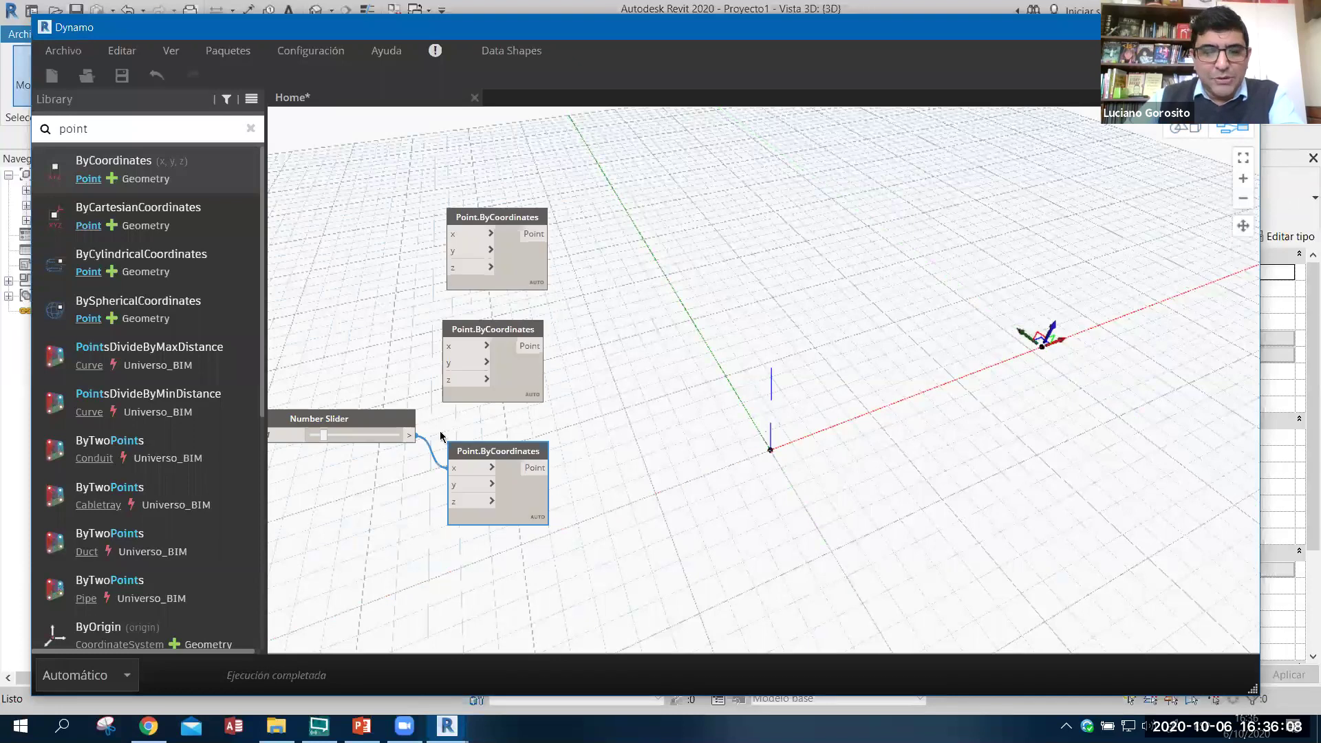
pyautogui.moveTo(389, 419); pyautogui.dragTo(384, 459)
# - Drag the middle point's gizmo to create its x, y, z sliders, then tidy the point nodes
pyautogui.click(520, 337)
pyautogui.click(1232, 128)
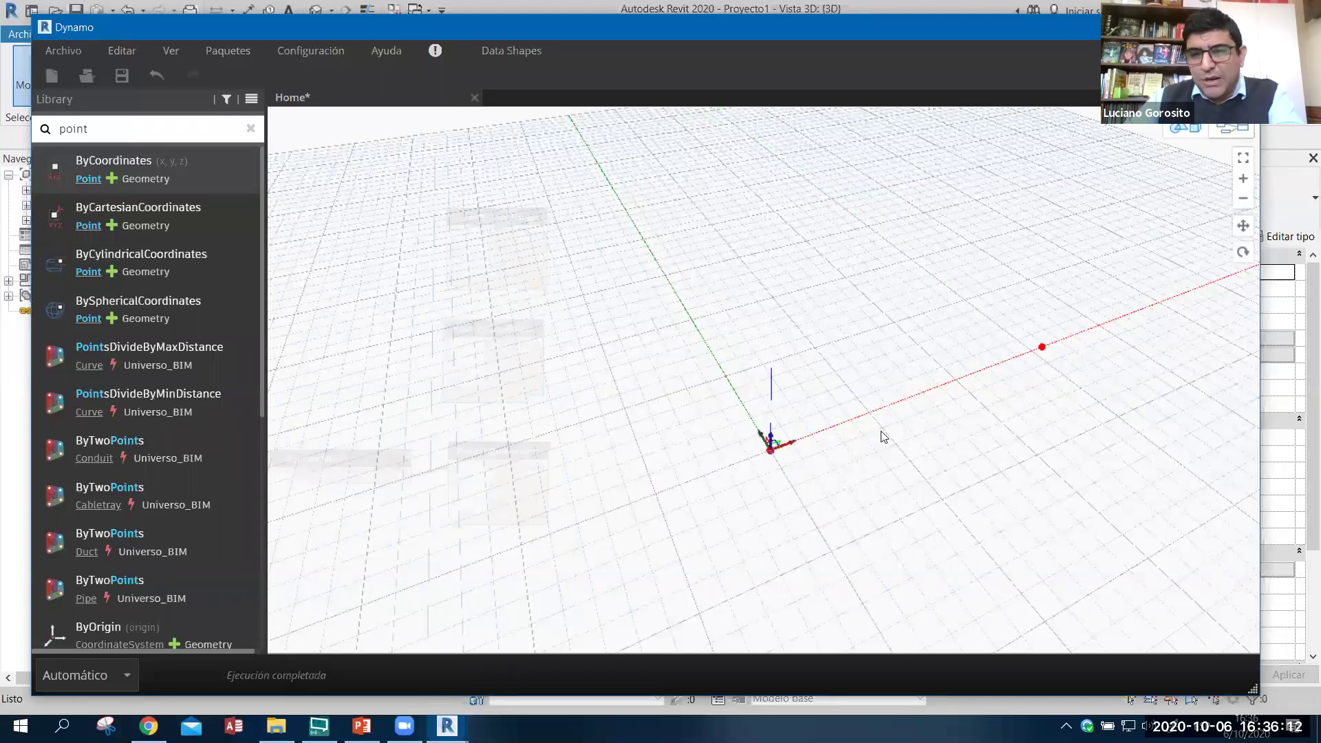
pyautogui.moveTo(793, 445)
pyautogui.mouseDown()
pyautogui.moveTo(918, 410)
pyautogui.moveTo(914, 320)
pyautogui.mouseUp()
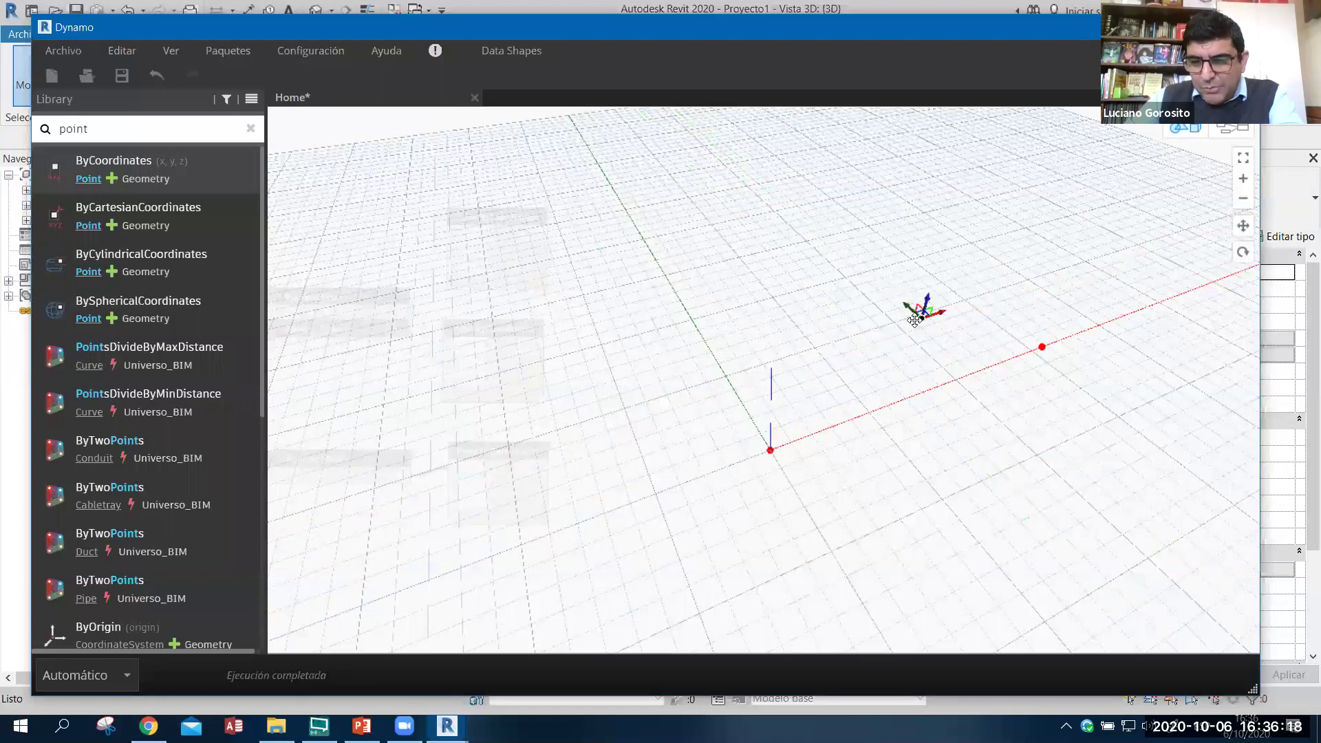
pyautogui.moveTo(952, 332); pyautogui.dragTo(880, 339, button='right')
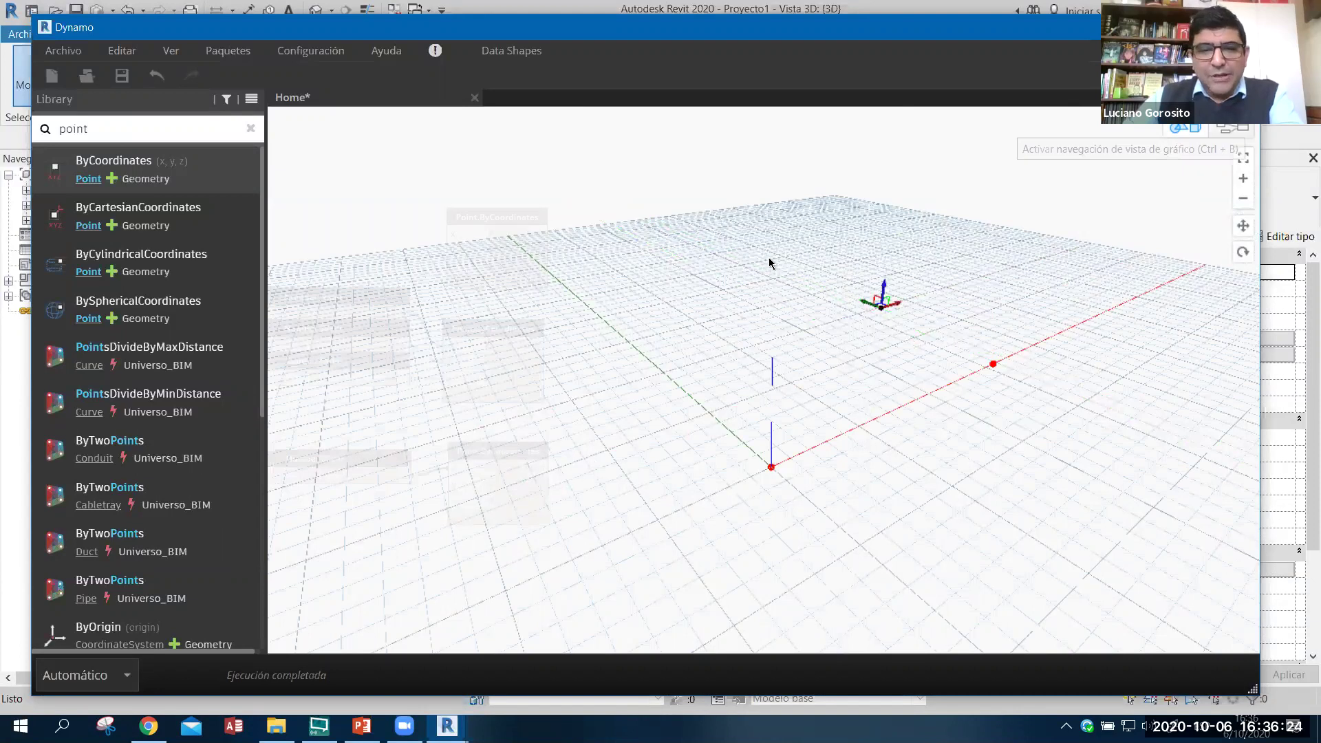
pyautogui.hotkey('ctrl', 'b')
pyautogui.moveTo(497, 219); pyautogui.dragTo(533, 163)
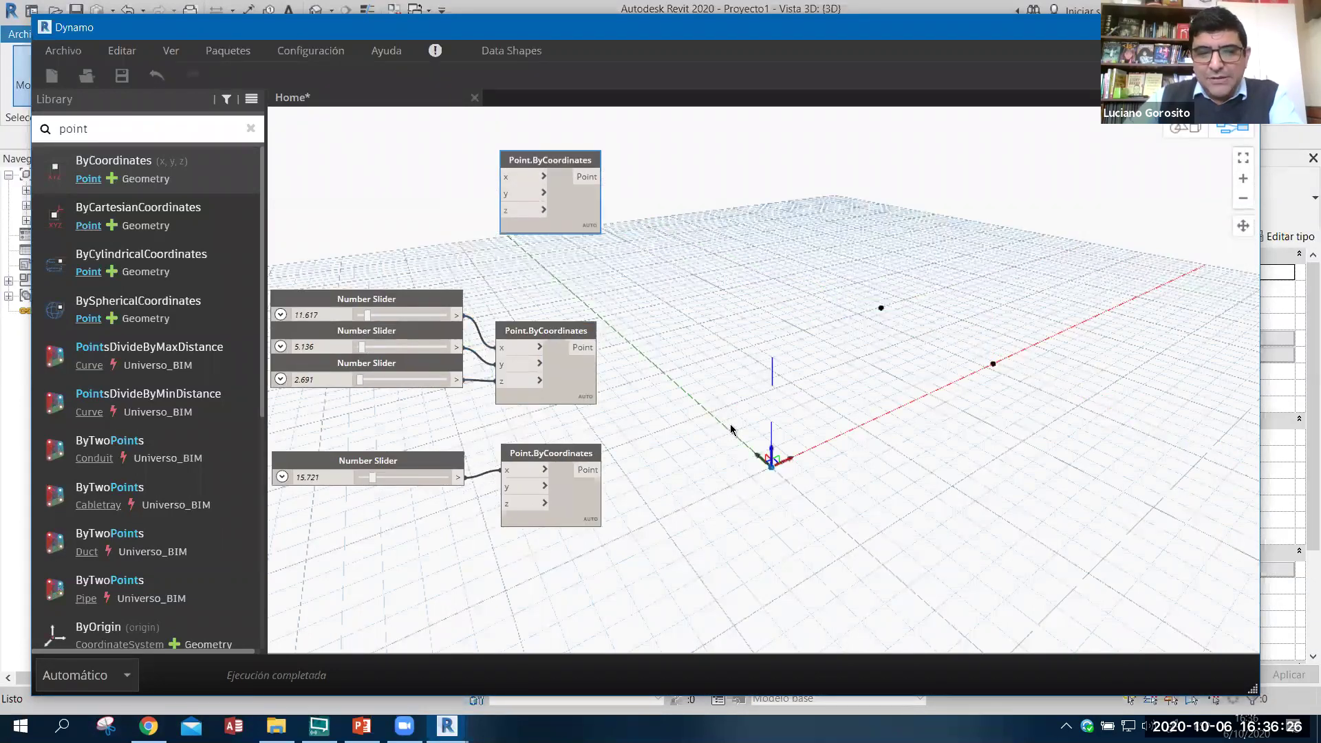
pyautogui.moveTo(580, 338); pyautogui.dragTo(584, 329)
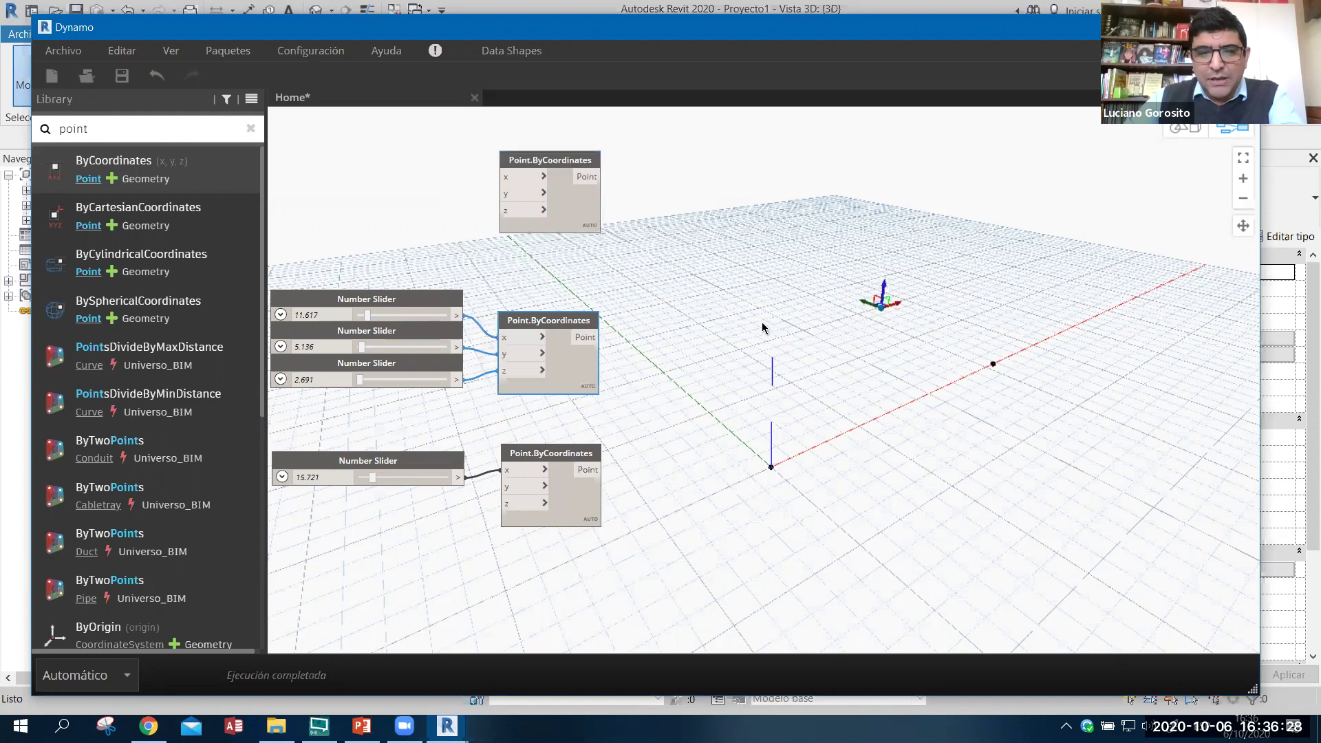
pyautogui.click(573, 460)
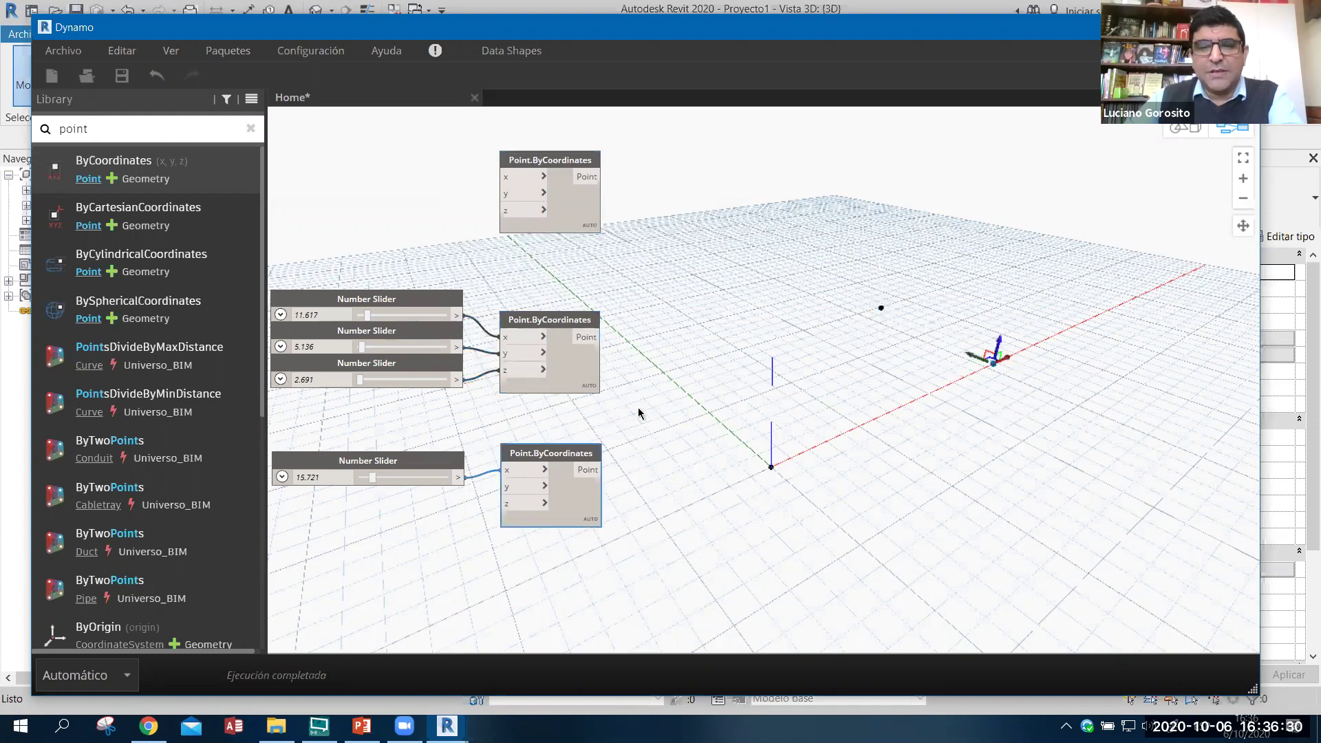
# - Group the top point node and title the group 'Inicio'
pyautogui.moveTo(586, 160); pyautogui.dragTo(687, 201, button='right')
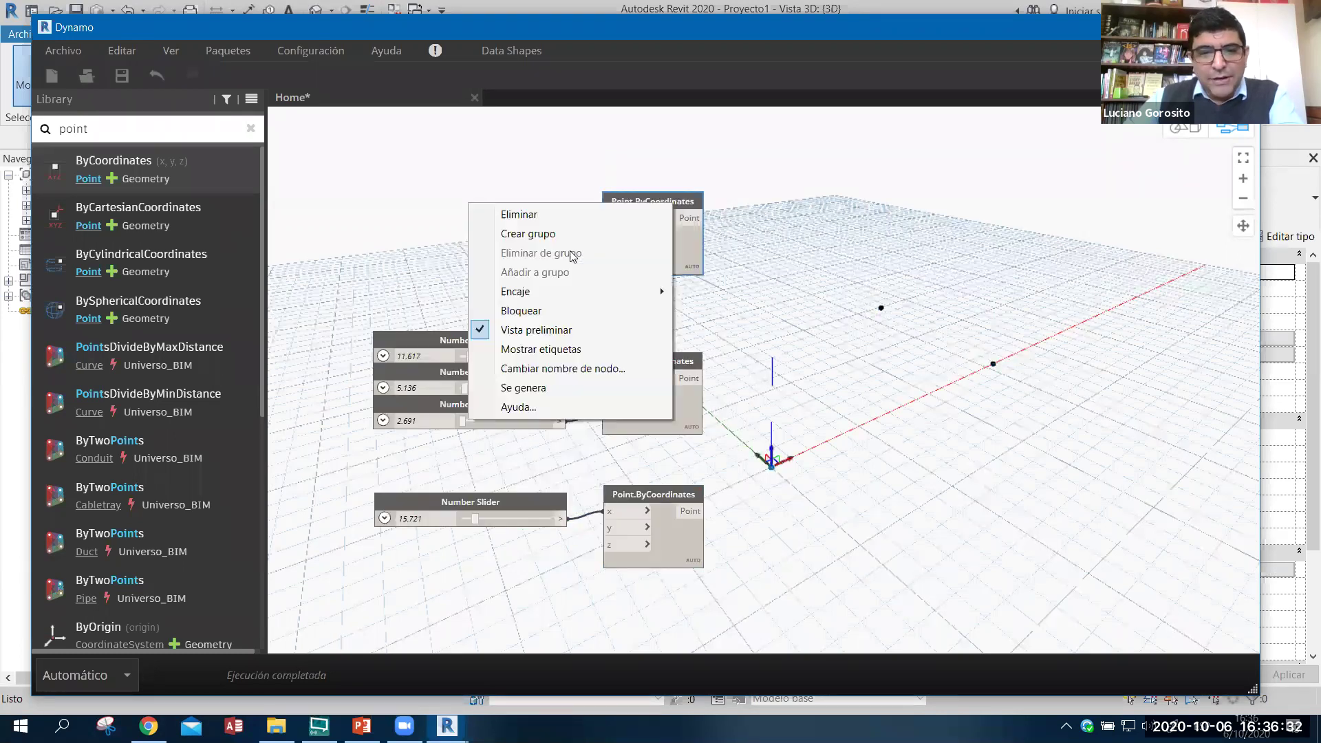
pyautogui.click(555, 234)
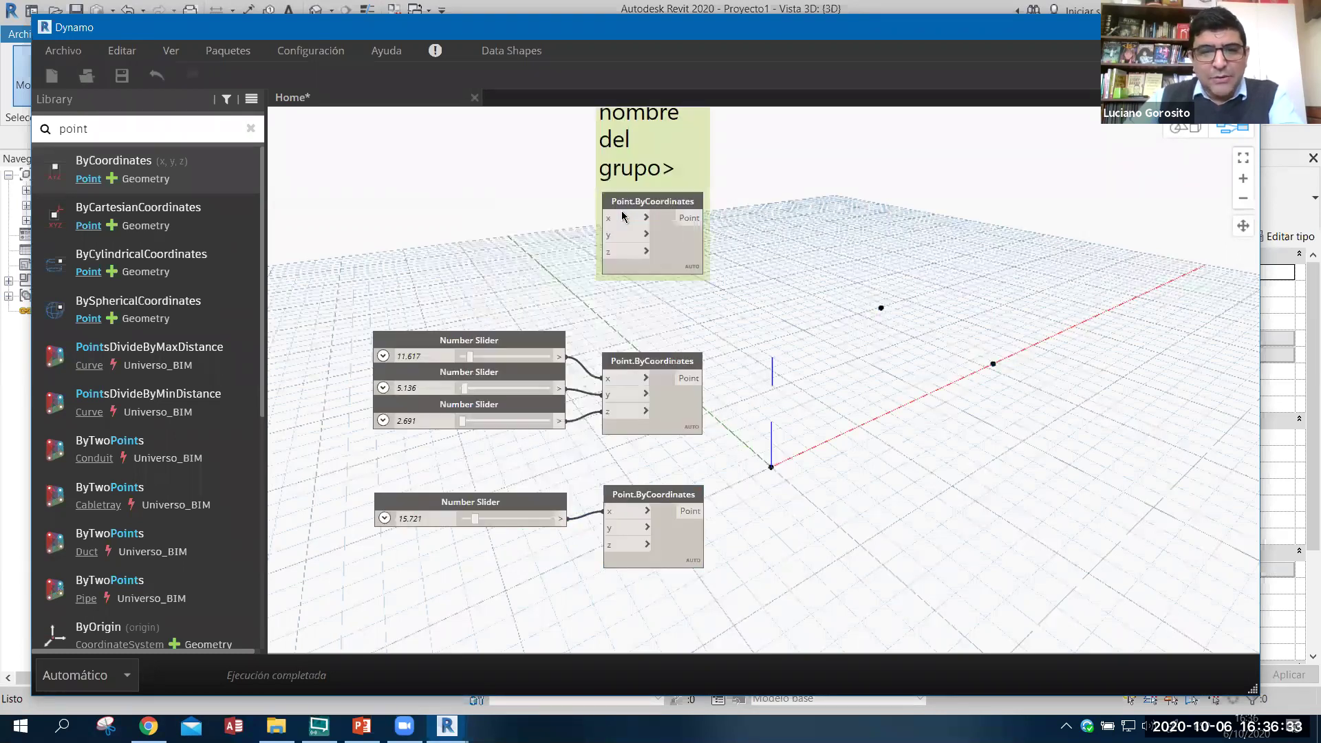
pyautogui.doubleClick(643, 172)
pyautogui.press('BackSpace')
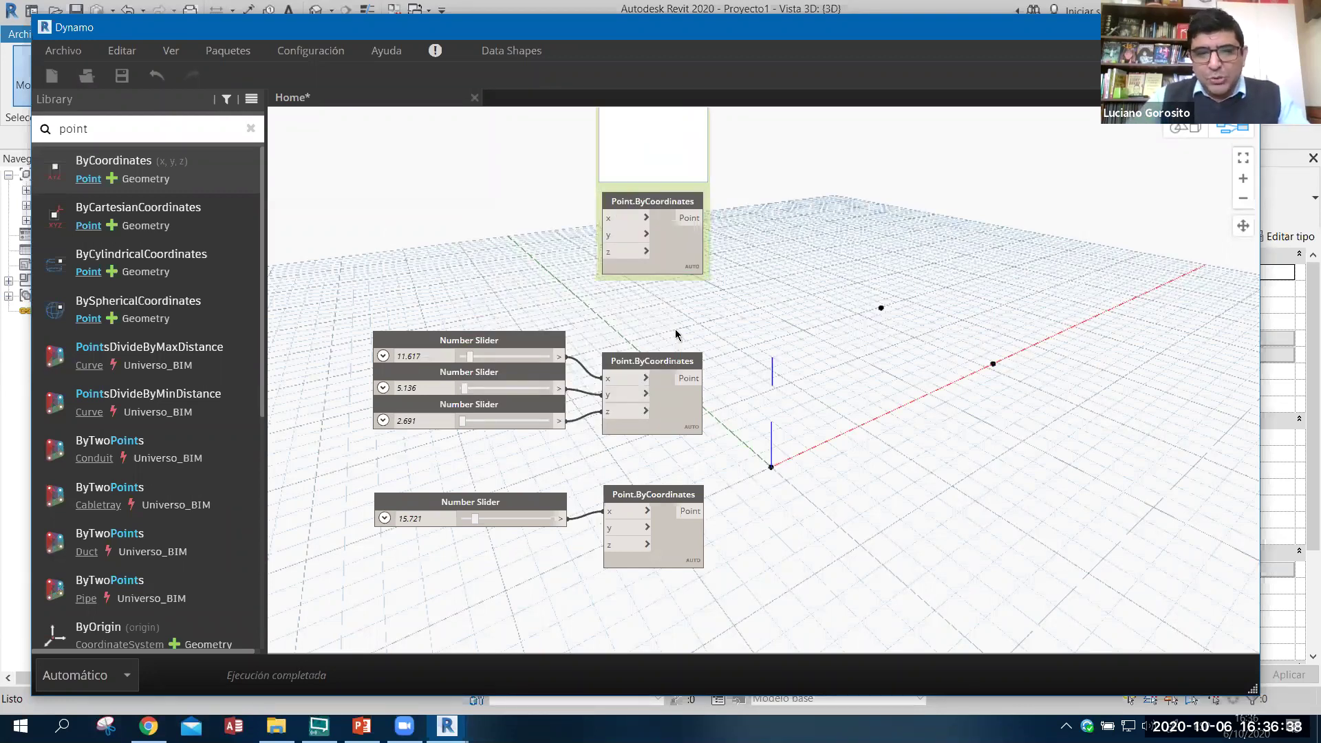
pyautogui.write('Inicio')
# - Group the middle point node with its three sliders and title it 'Medio'
pyautogui.moveTo(676, 335); pyautogui.dragTo(545, 442)
pyautogui.rightClick(655, 421)
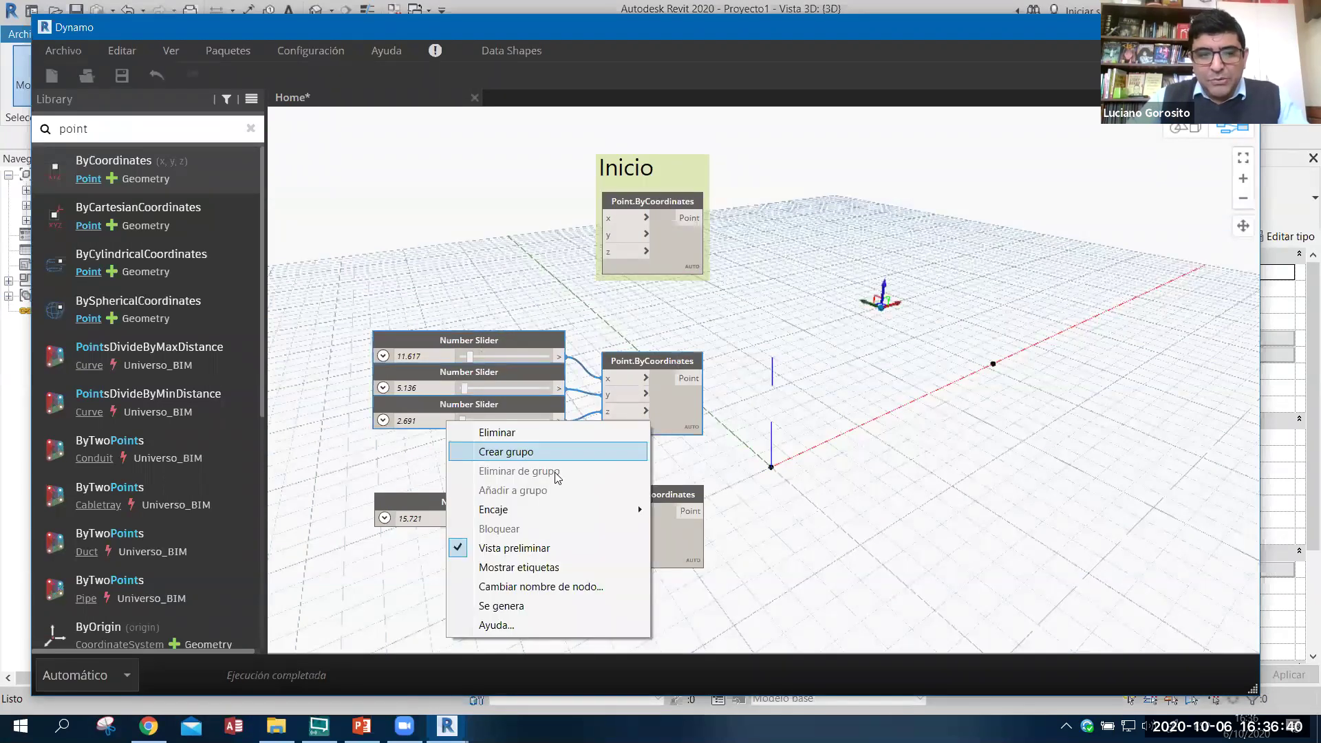
pyautogui.click(548, 451)
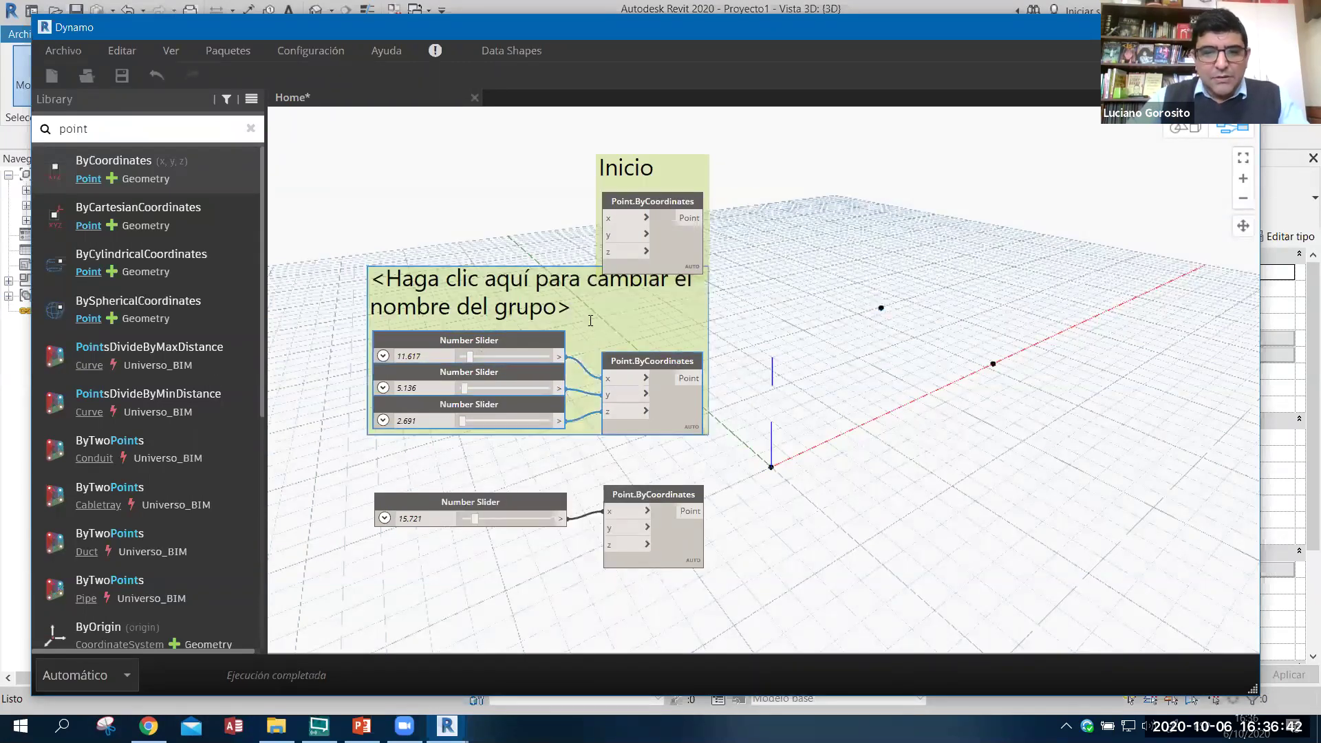
pyautogui.doubleClick(590, 324)
pyautogui.write('Media')
pyautogui.press('BackSpace')
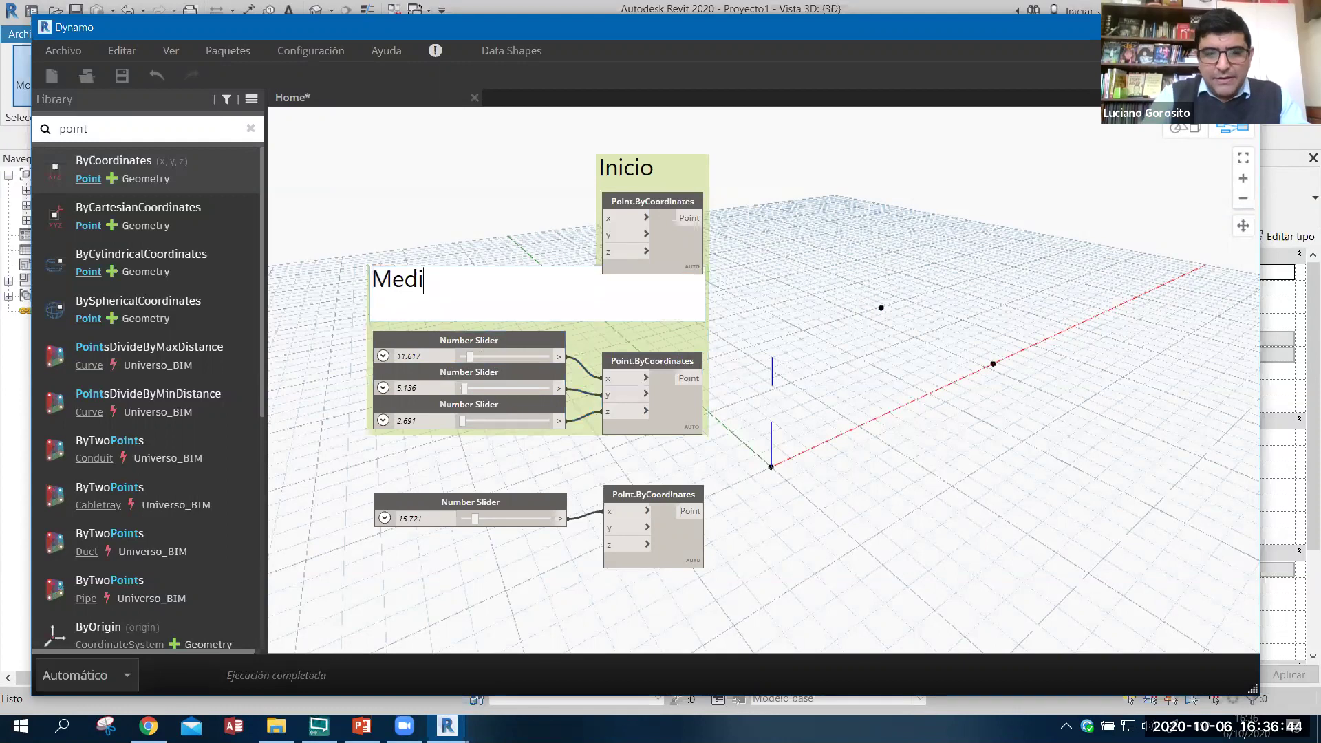
pyautogui.write('o')
pyautogui.press('Return')
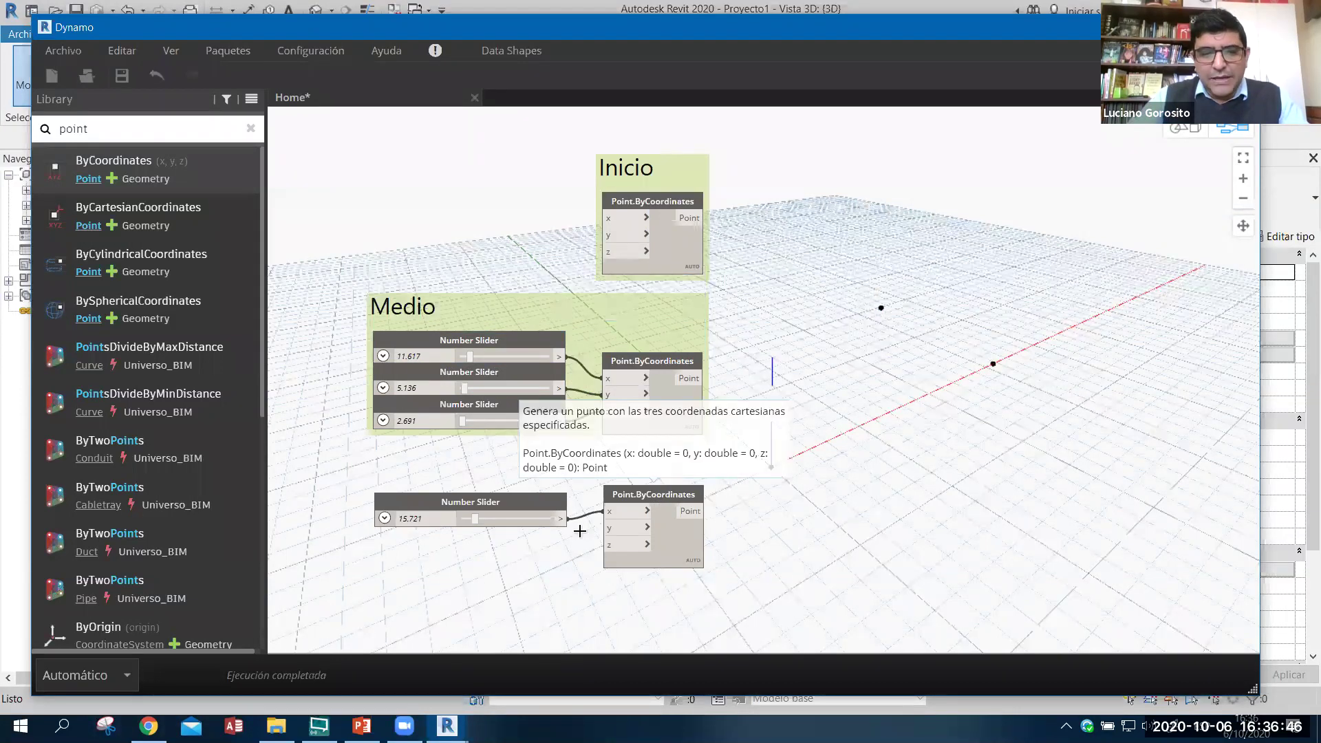
# - Group the bottom point node with its slider as 'Final' and align the three groups
pyautogui.rightClick(530, 309)
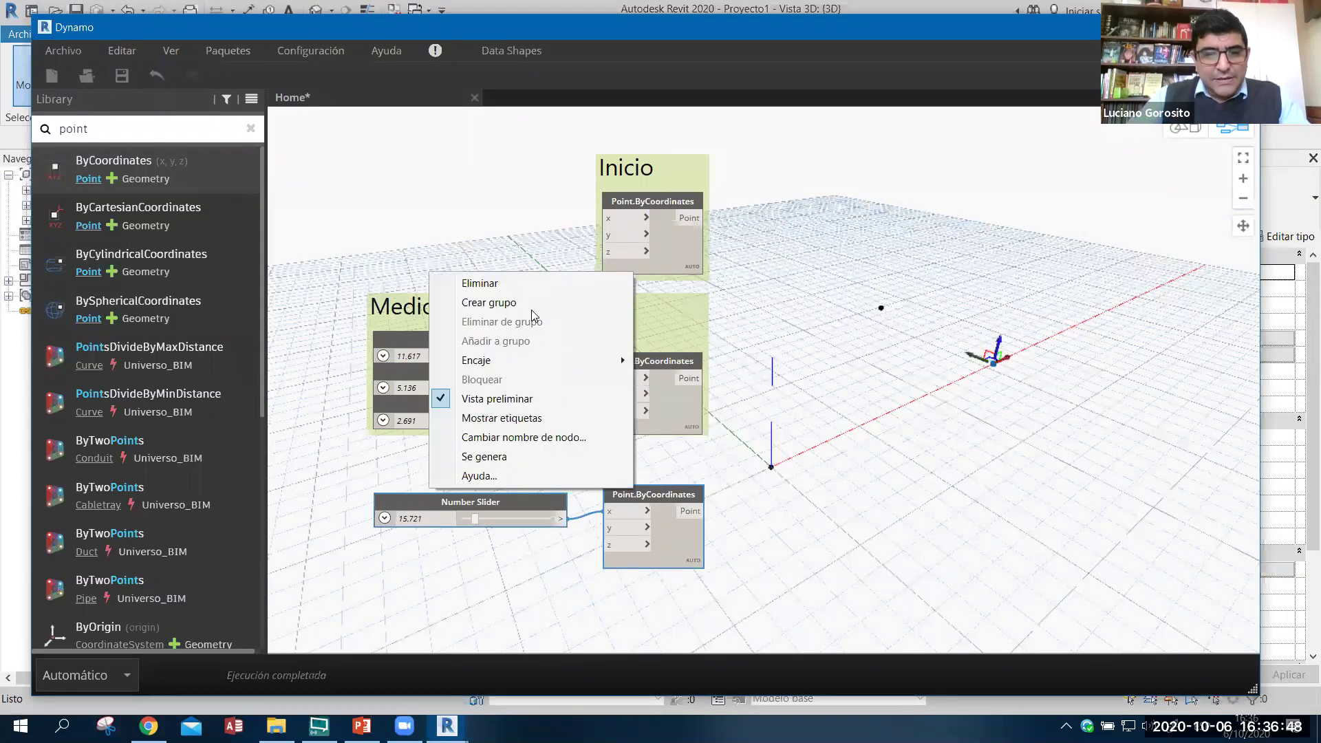
pyautogui.click(475, 297)
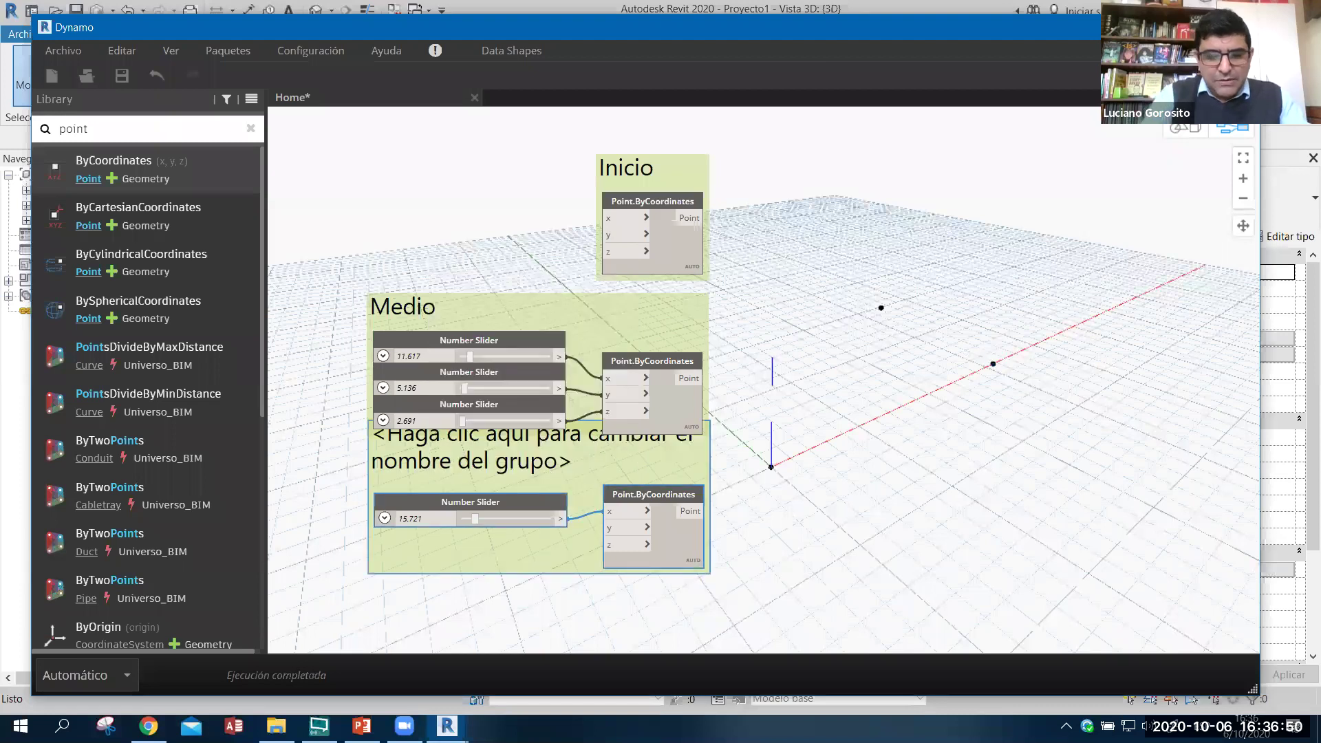
pyautogui.doubleClick(467, 447)
pyautogui.write('F')
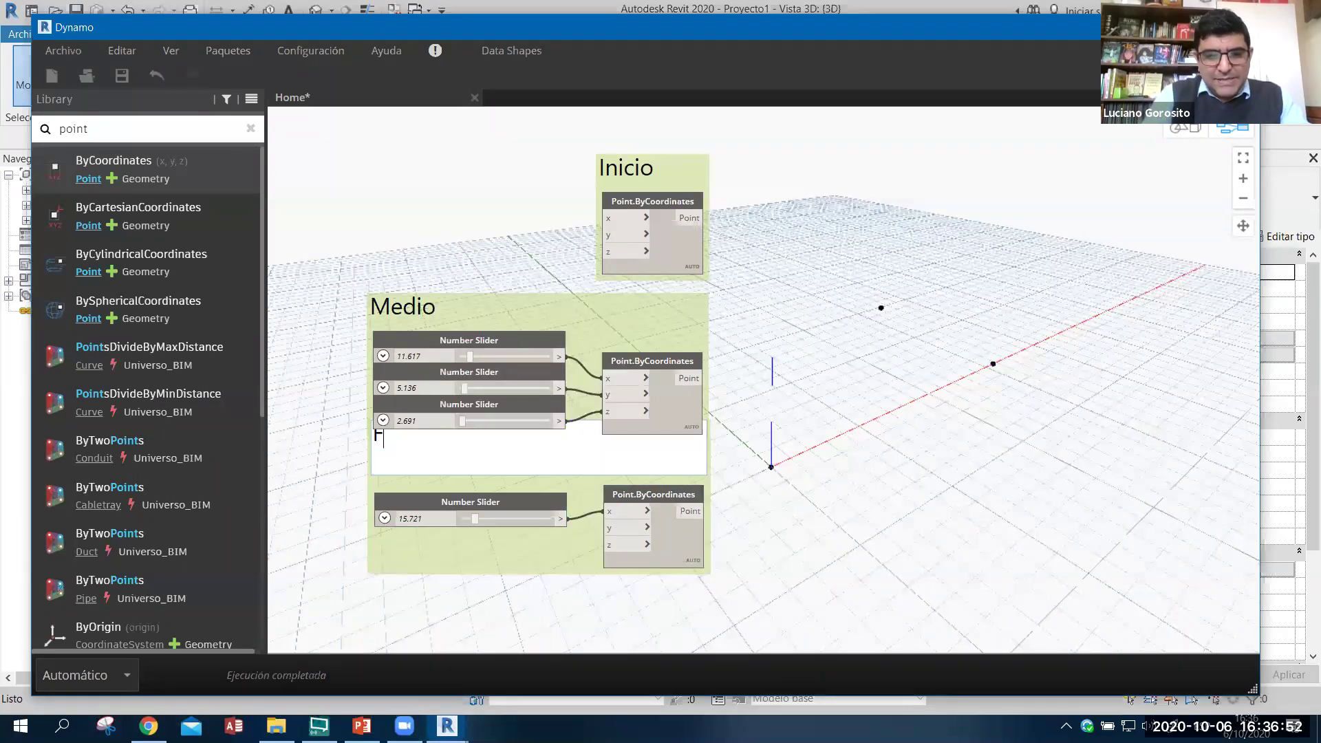
pyautogui.write('inal')
pyautogui.press('Return')
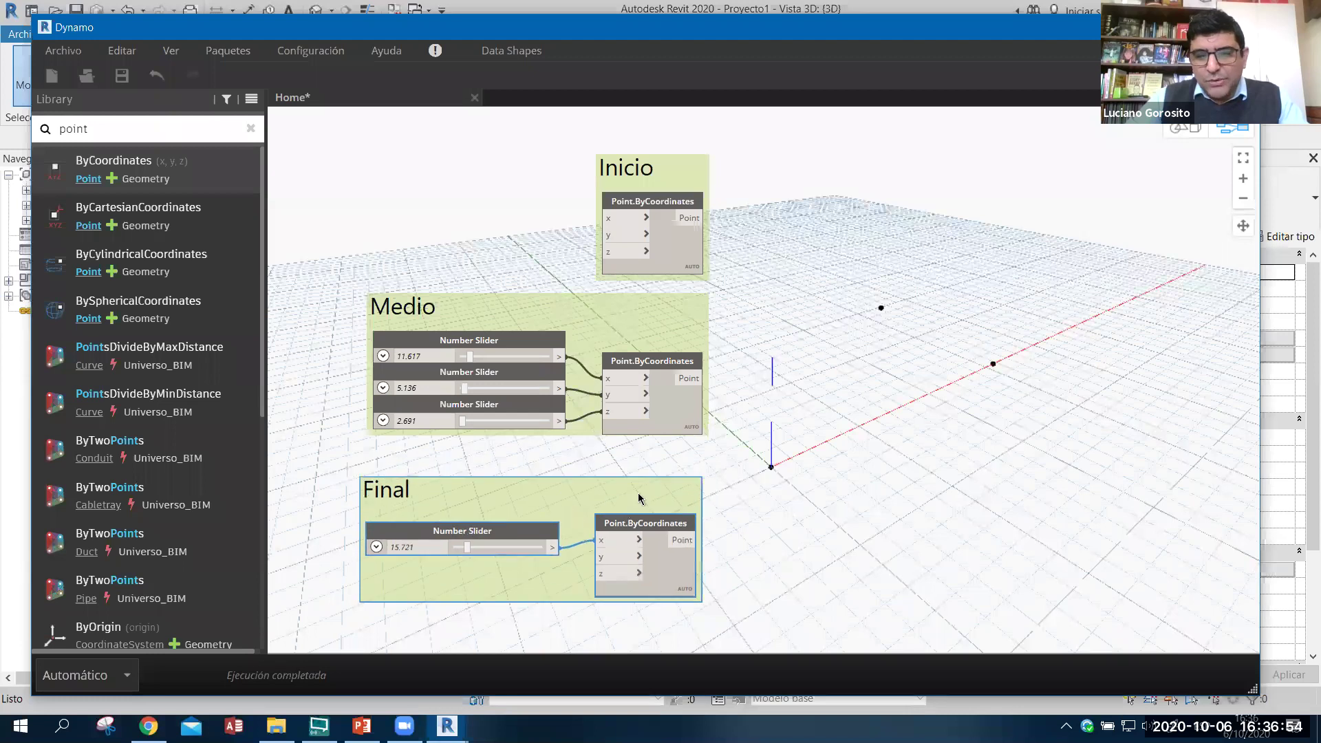
pyautogui.click(728, 492)
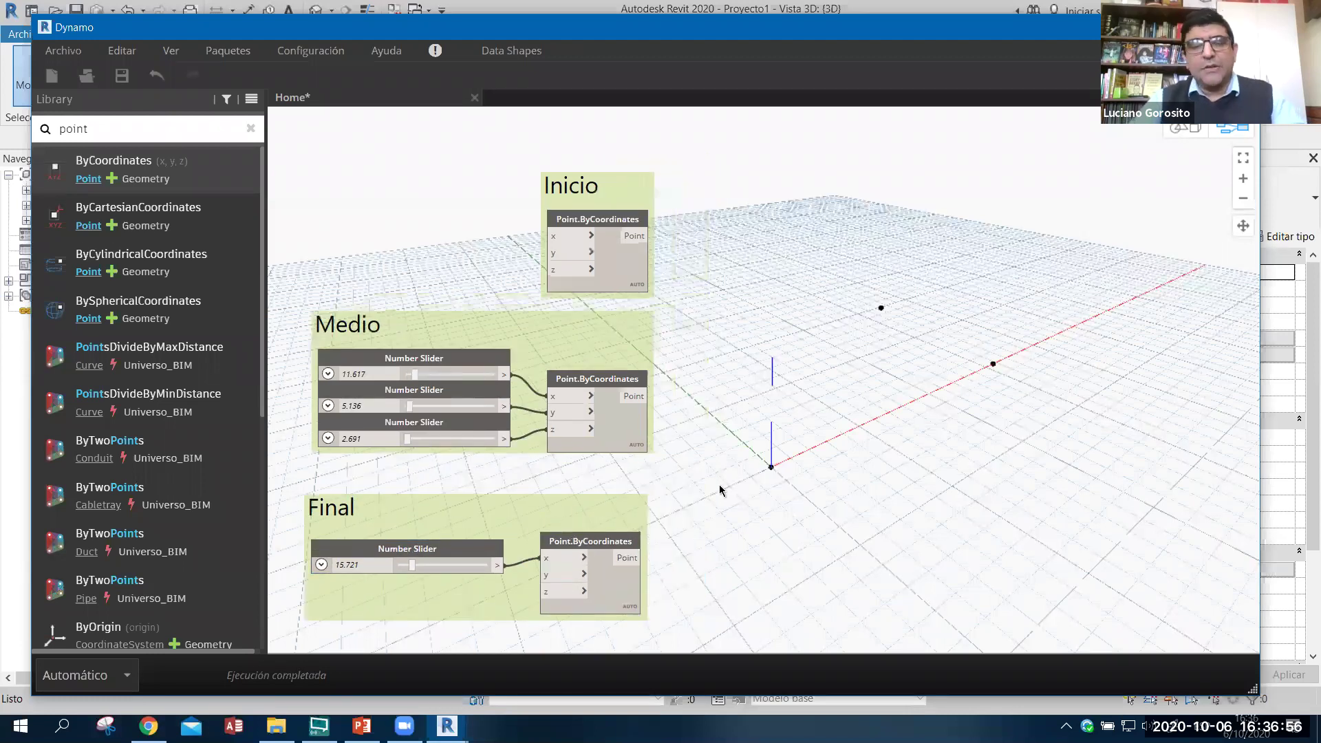
pyautogui.moveTo(611, 451); pyautogui.dragTo(604, 464)
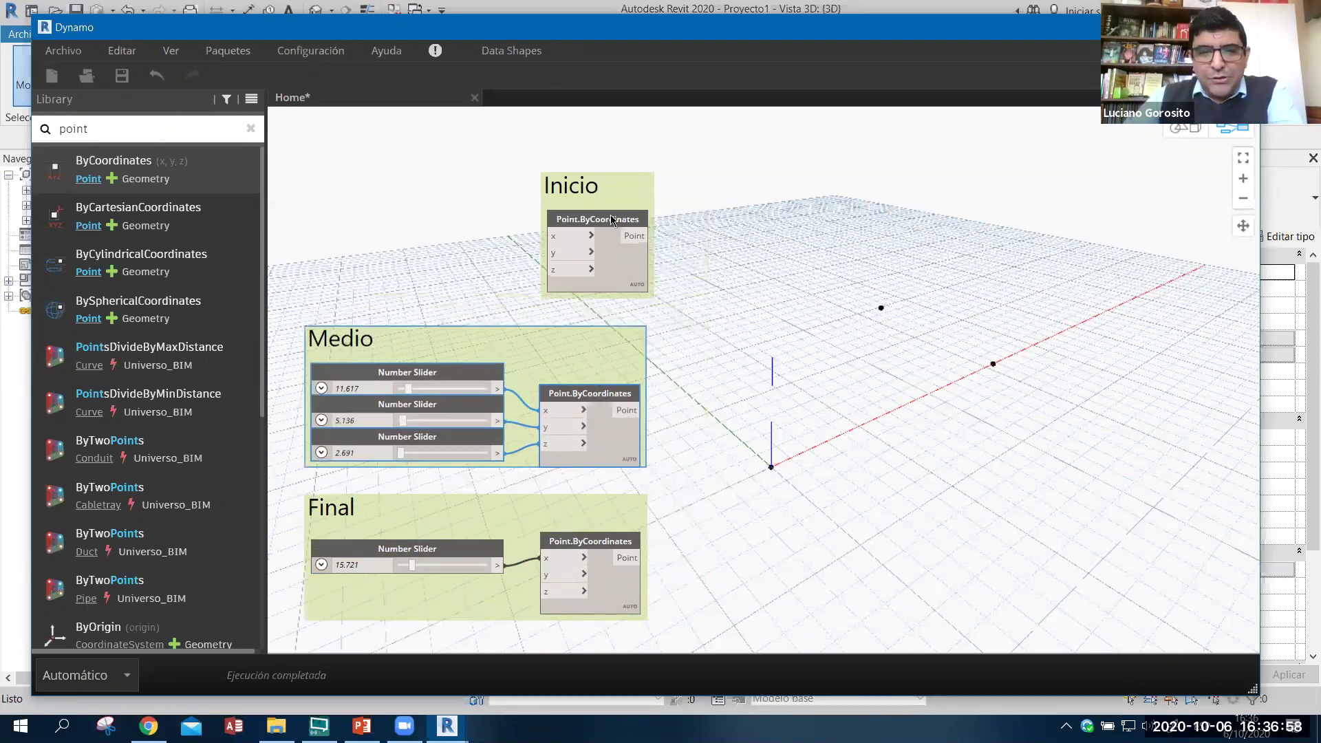
pyautogui.moveTo(611, 219); pyautogui.dragTo(604, 214)
pyautogui.click(690, 232)
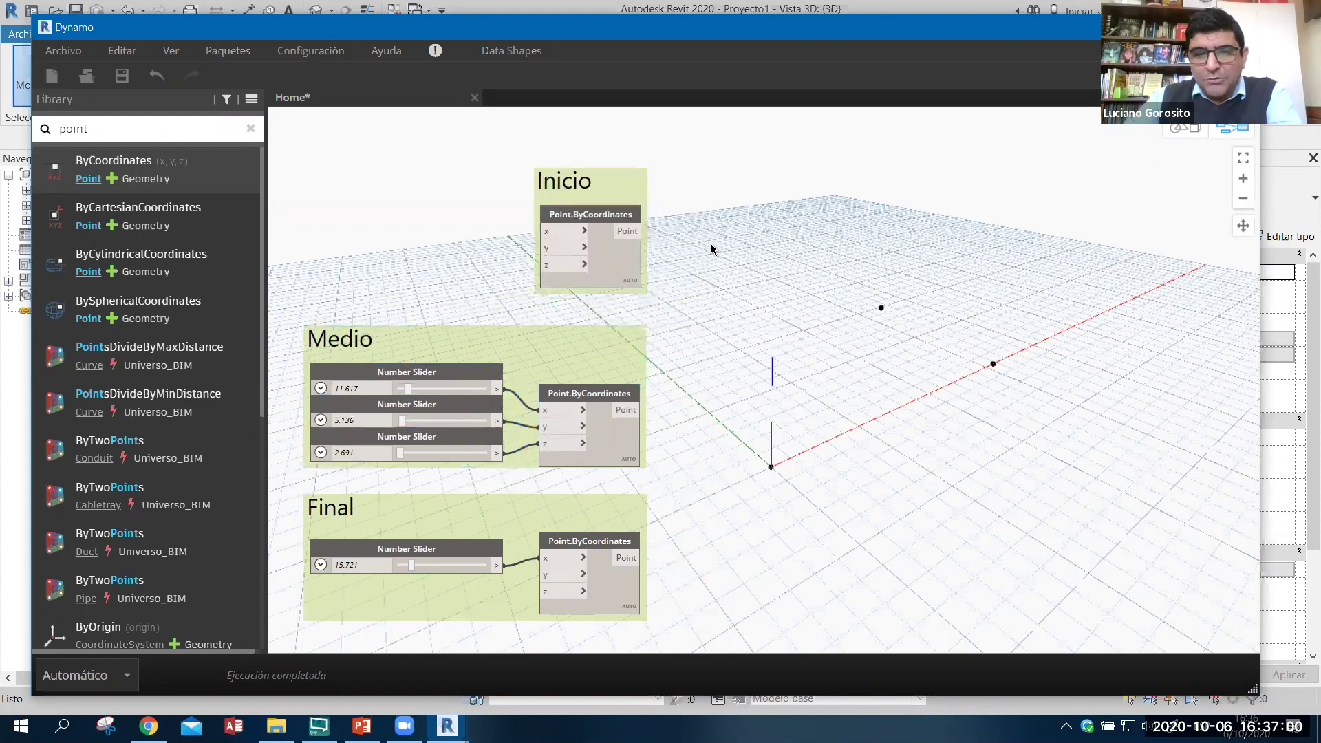
# - Search the library for 'arc' and place an Arc.ByThreePoints node beside the point groups
pyautogui.doubleClick(73, 129)
pyautogui.write('arc')
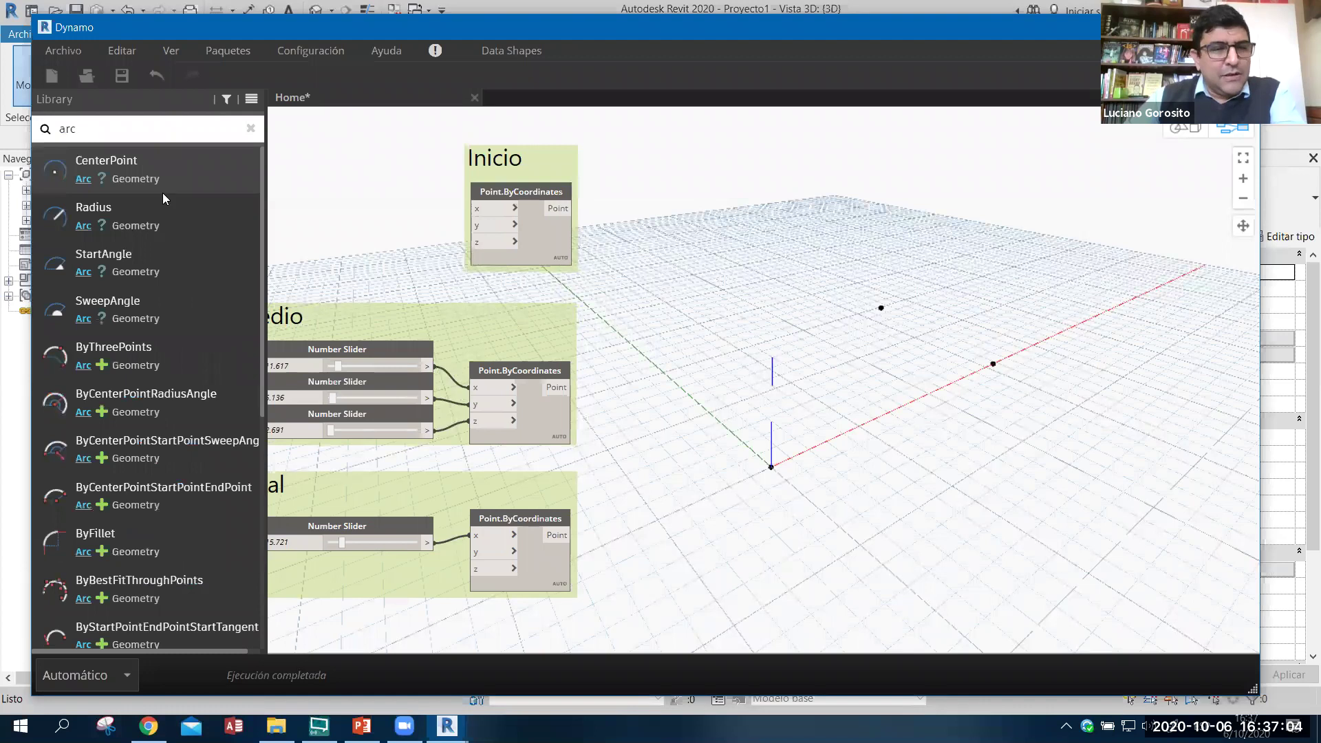
pyautogui.moveTo(113, 355)
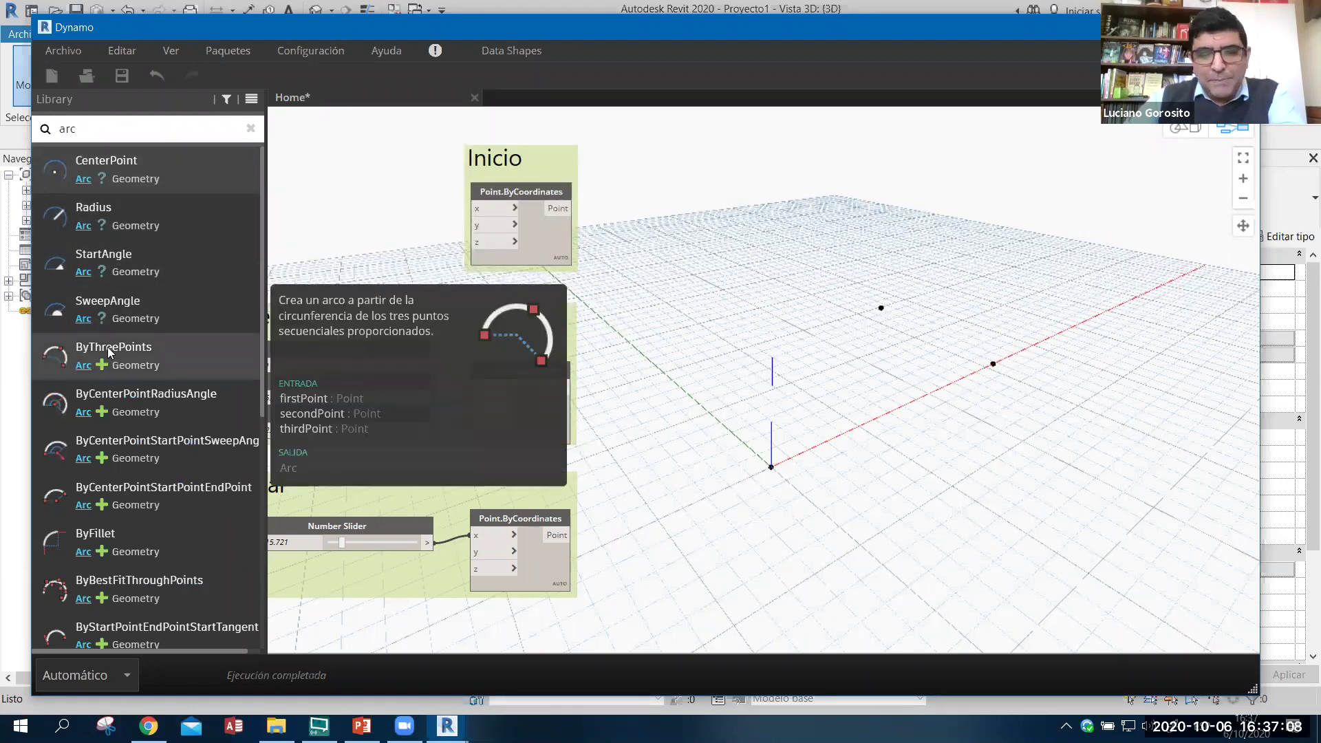
pyautogui.click(109, 352)
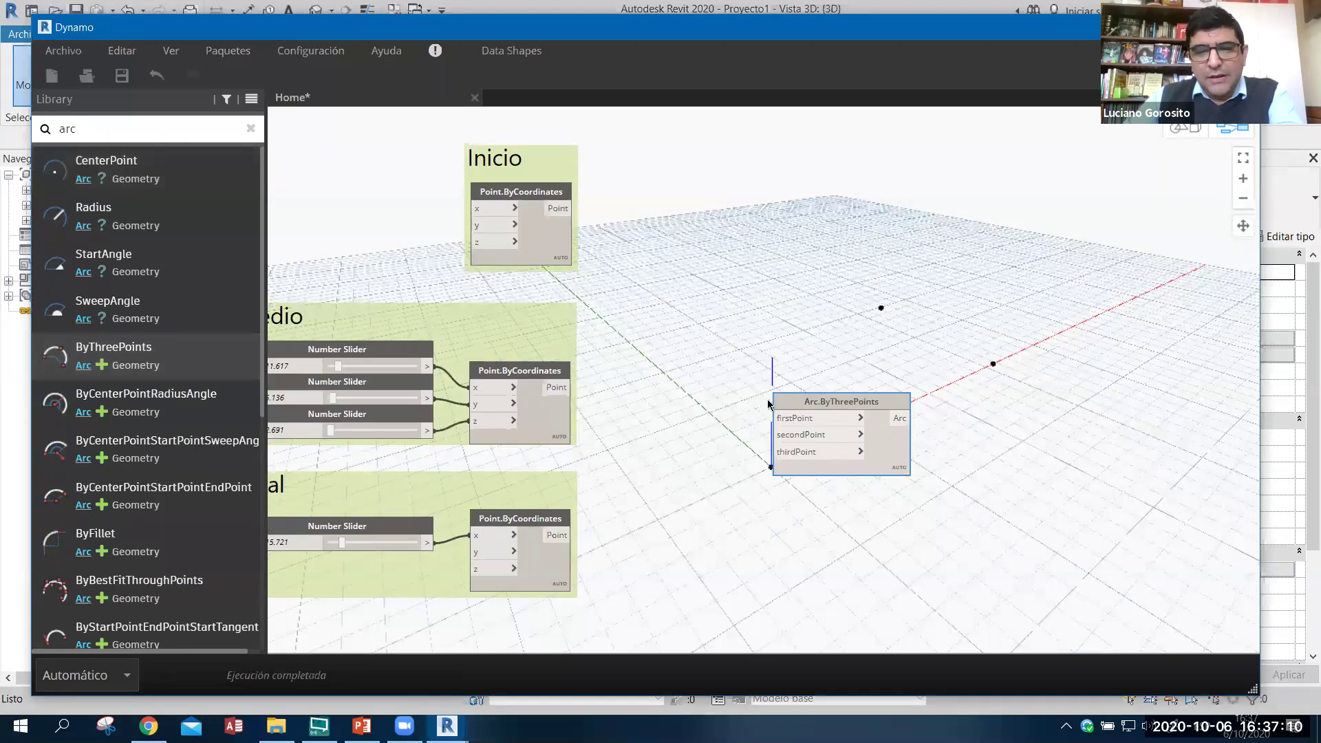
pyautogui.moveTo(789, 406); pyautogui.dragTo(729, 331)
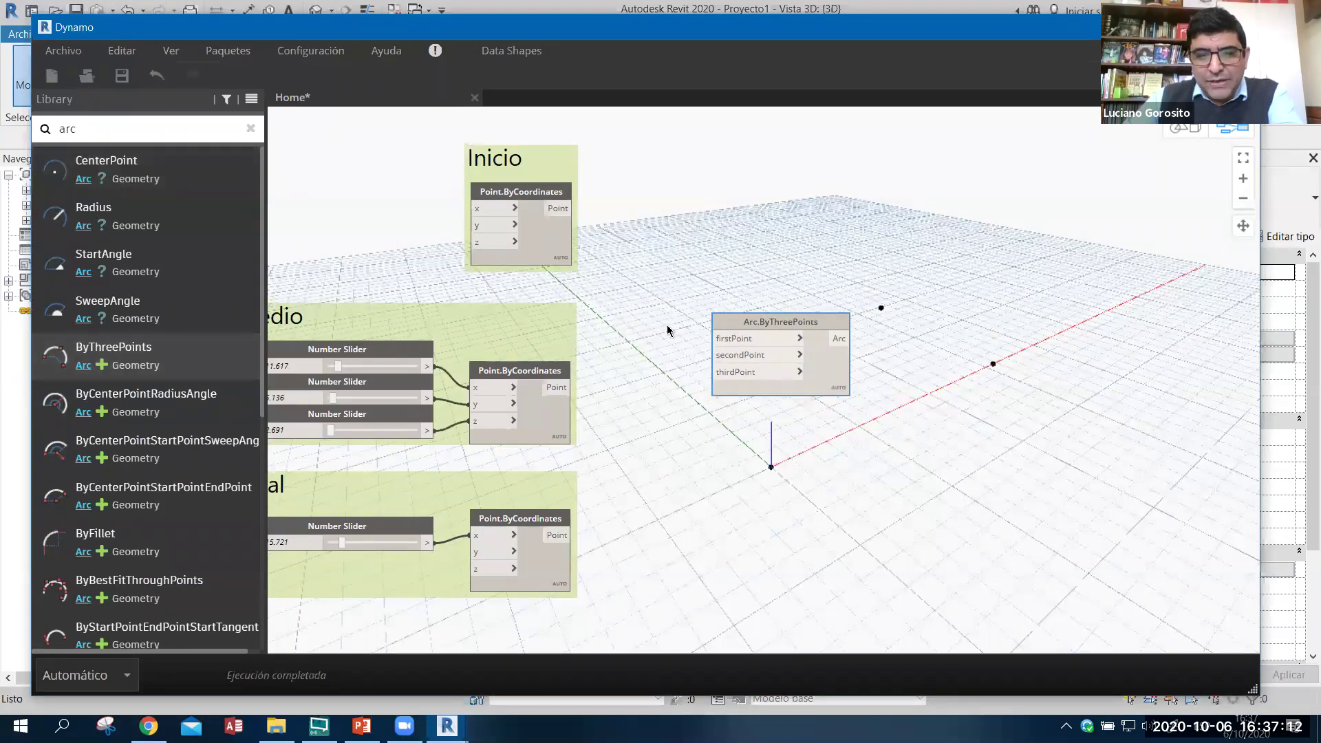
pyautogui.scroll(3, 752, 348)
pyautogui.scroll(1, 763, 357)
pyautogui.scroll(1, 791, 351)
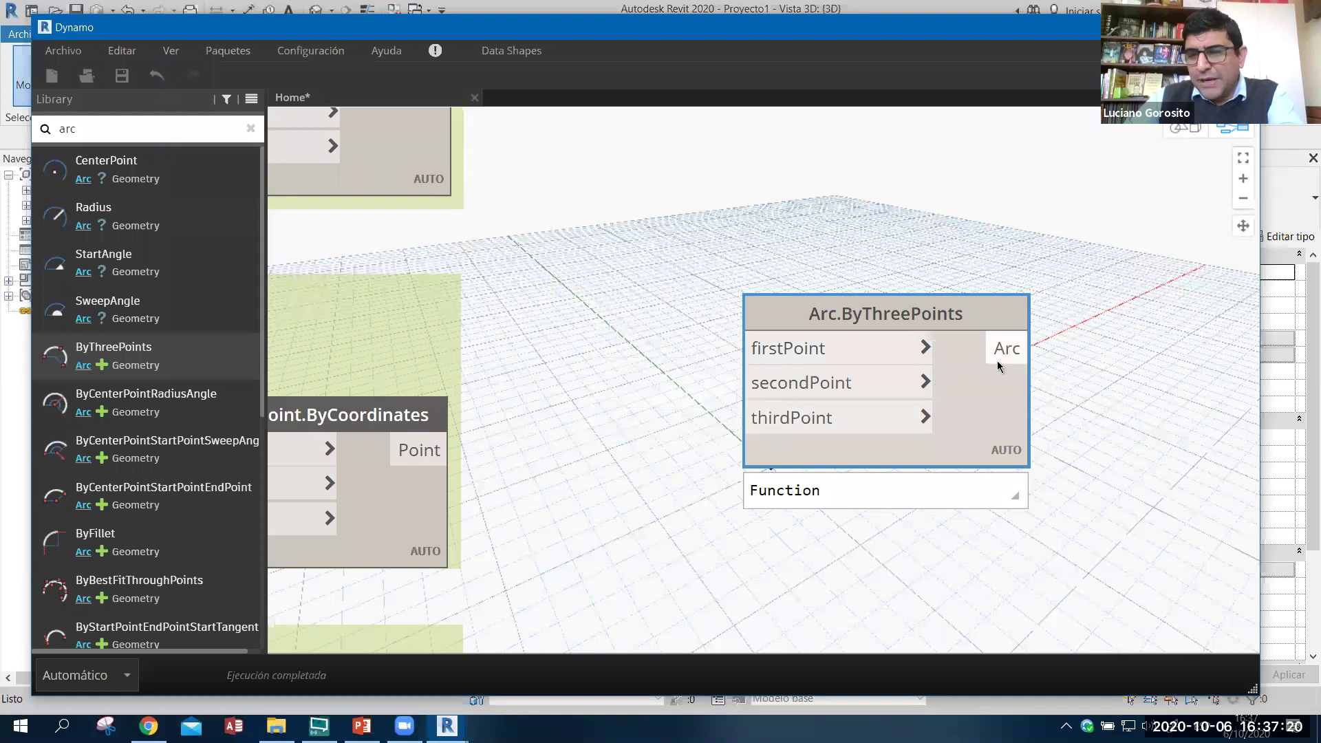
pyautogui.scroll(-1, 651, 431)
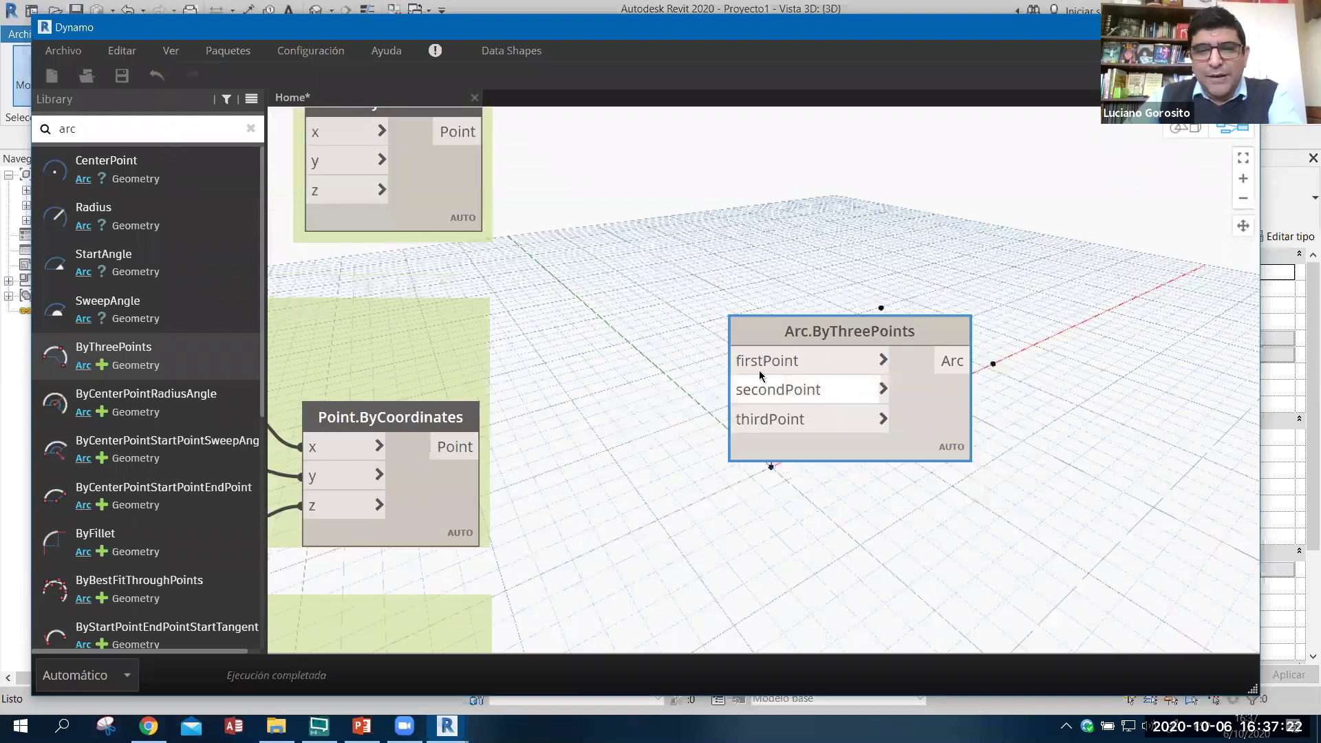
# - Wire the top, middle and bottom points into firstPoint, secondPoint and thirdPoint of the arc
pyautogui.moveTo(597, 297); pyautogui.dragTo(644, 327, button='middle')
pyautogui.click(531, 161)
pyautogui.click(788, 392)
pyautogui.moveTo(758, 425); pyautogui.dragTo(757, 297, button='middle')
pyautogui.click(522, 347)
pyautogui.click(778, 290)
pyautogui.moveTo(668, 349); pyautogui.dragTo(663, 285, button='middle')
pyautogui.click(521, 543)
pyautogui.click(768, 255)
pyautogui.scroll(-2, 619, 473)
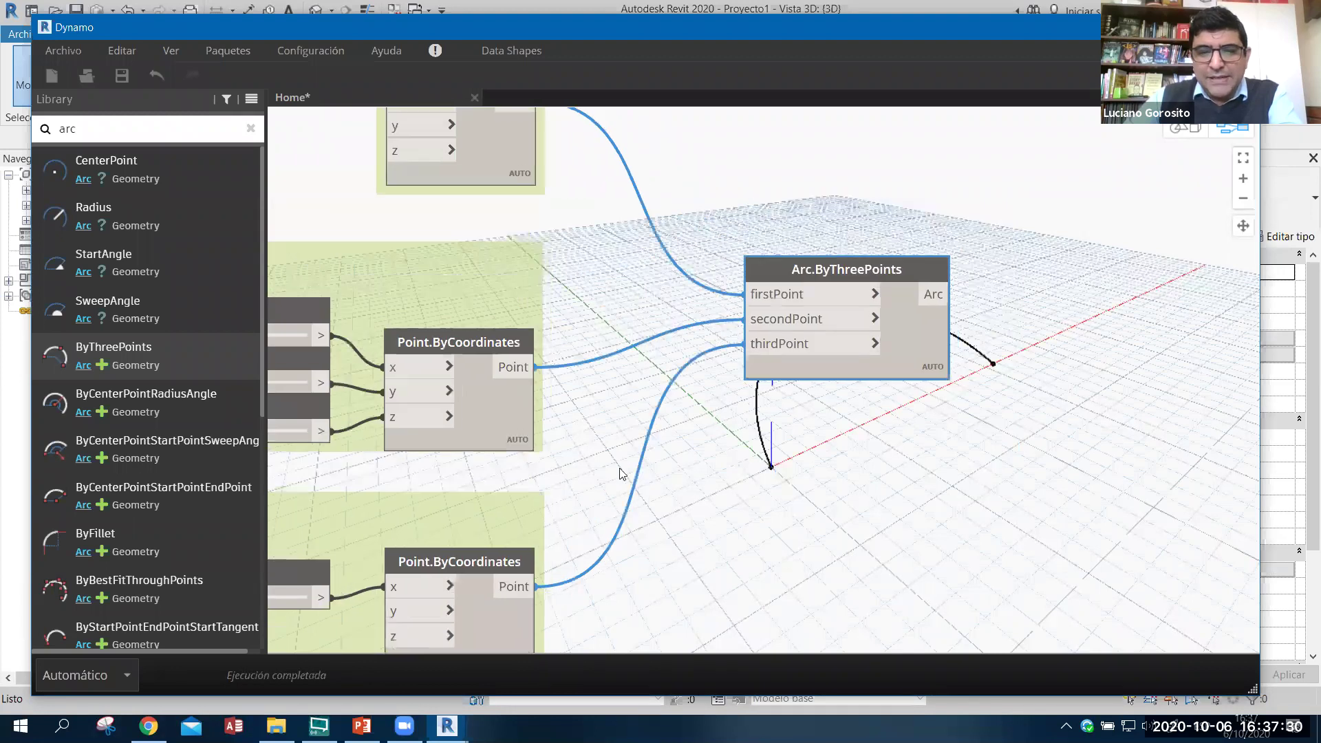
pyautogui.moveTo(621, 473); pyautogui.dragTo(510, 478, button='middle')
pyautogui.moveTo(654, 378); pyautogui.dragTo(678, 364, button='middle')
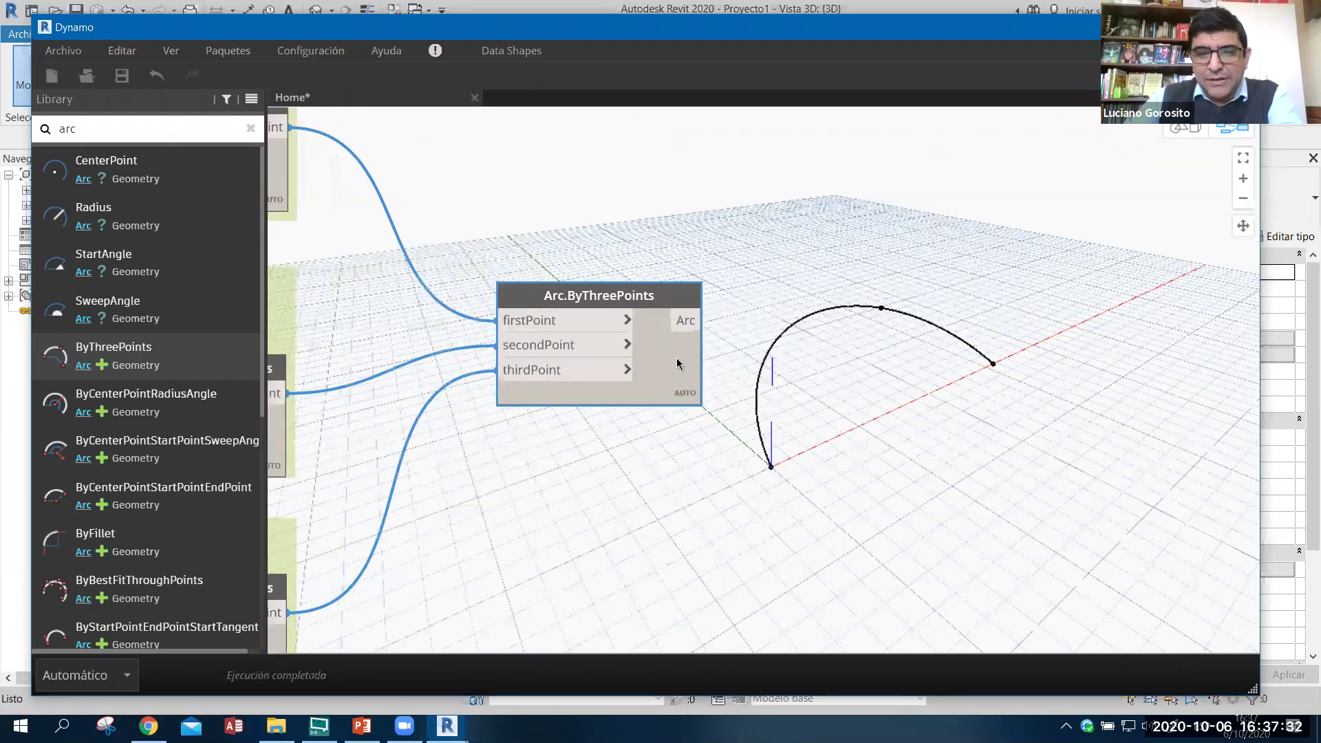
pyautogui.click(678, 372)
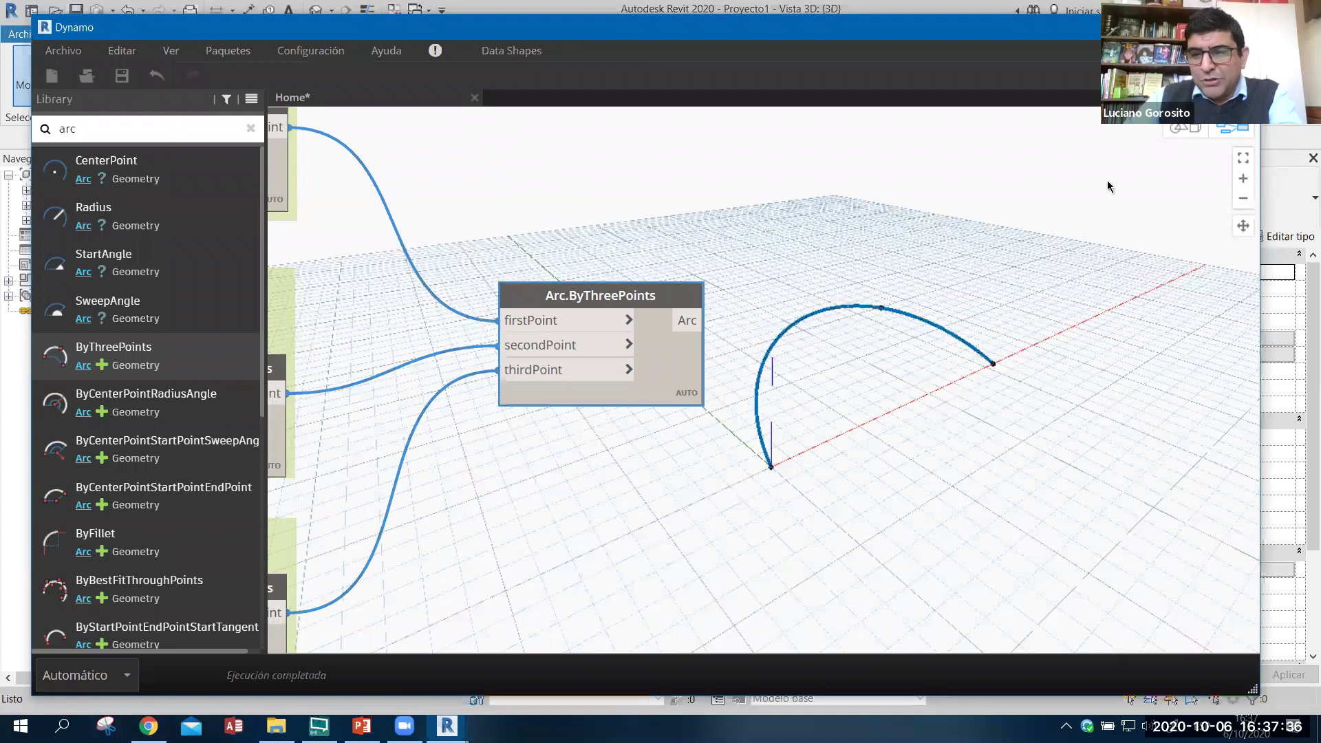
# - Orbit around the arc in the 3D preview and slide its top point along the red axis
pyautogui.hotkey('ctrl', 'b')
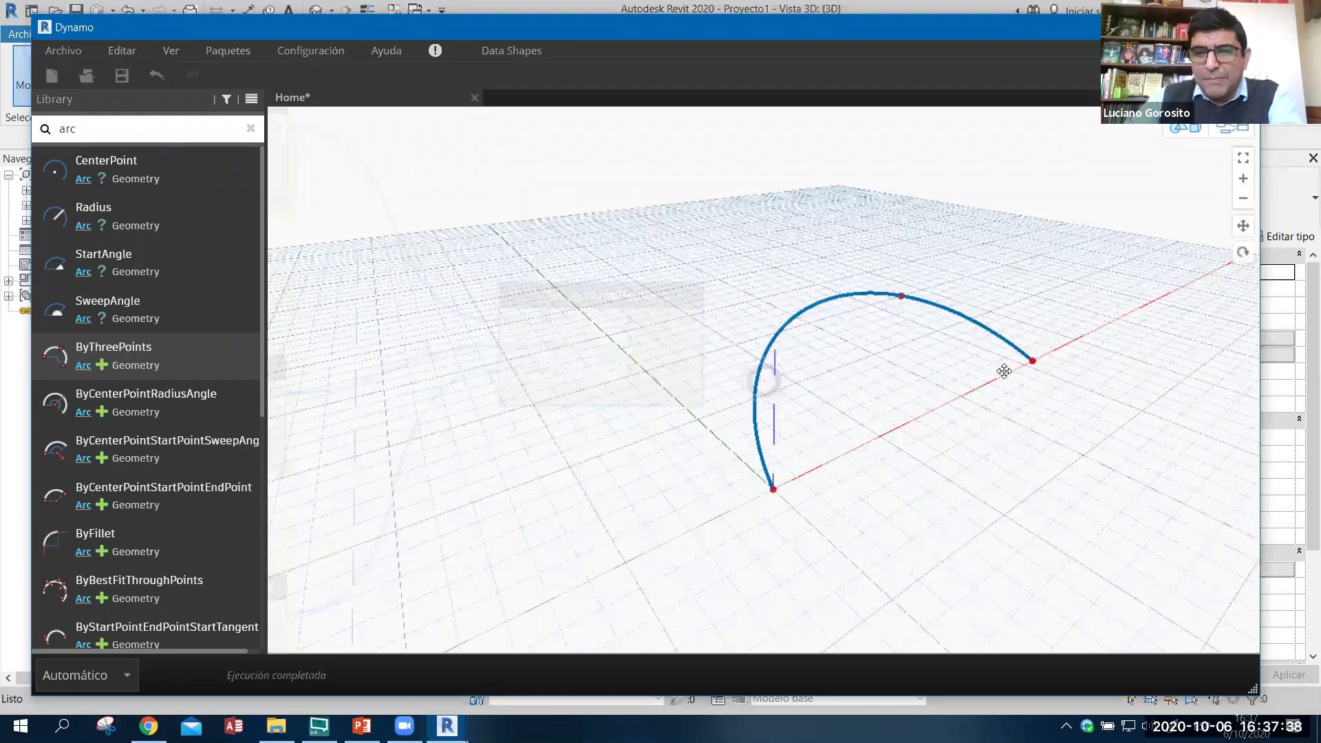
pyautogui.moveTo(1005, 372); pyautogui.dragTo(1005, 373, button='right')
pyautogui.moveTo(720, 294); pyautogui.dragTo(653, 365, button='right')
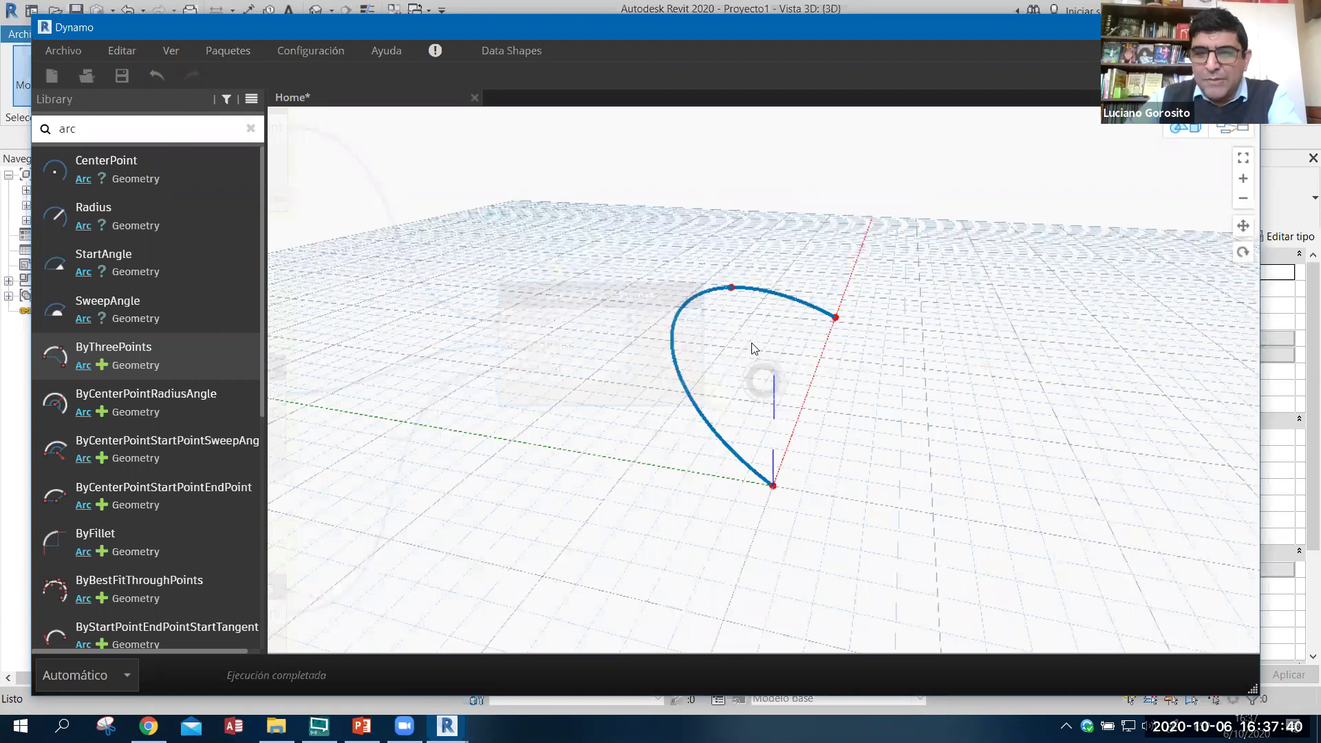
pyautogui.moveTo(752, 348)
pyautogui.mouseDown(button='right')
pyautogui.moveTo(701, 348)
pyautogui.moveTo(685, 307)
pyautogui.mouseUp(button='right')
pyautogui.click(685, 297)
pyautogui.moveTo(685, 297); pyautogui.dragTo(724, 323)
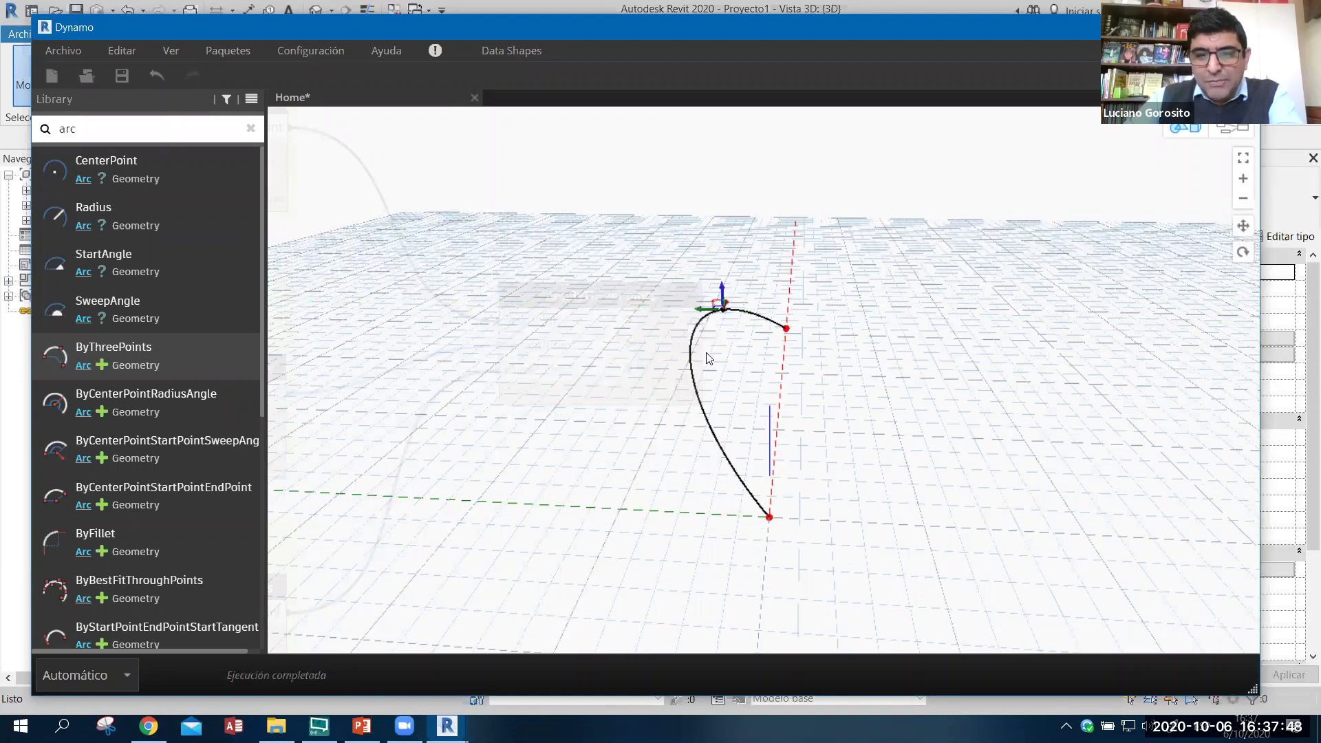
pyautogui.moveTo(719, 310); pyautogui.dragTo(704, 328)
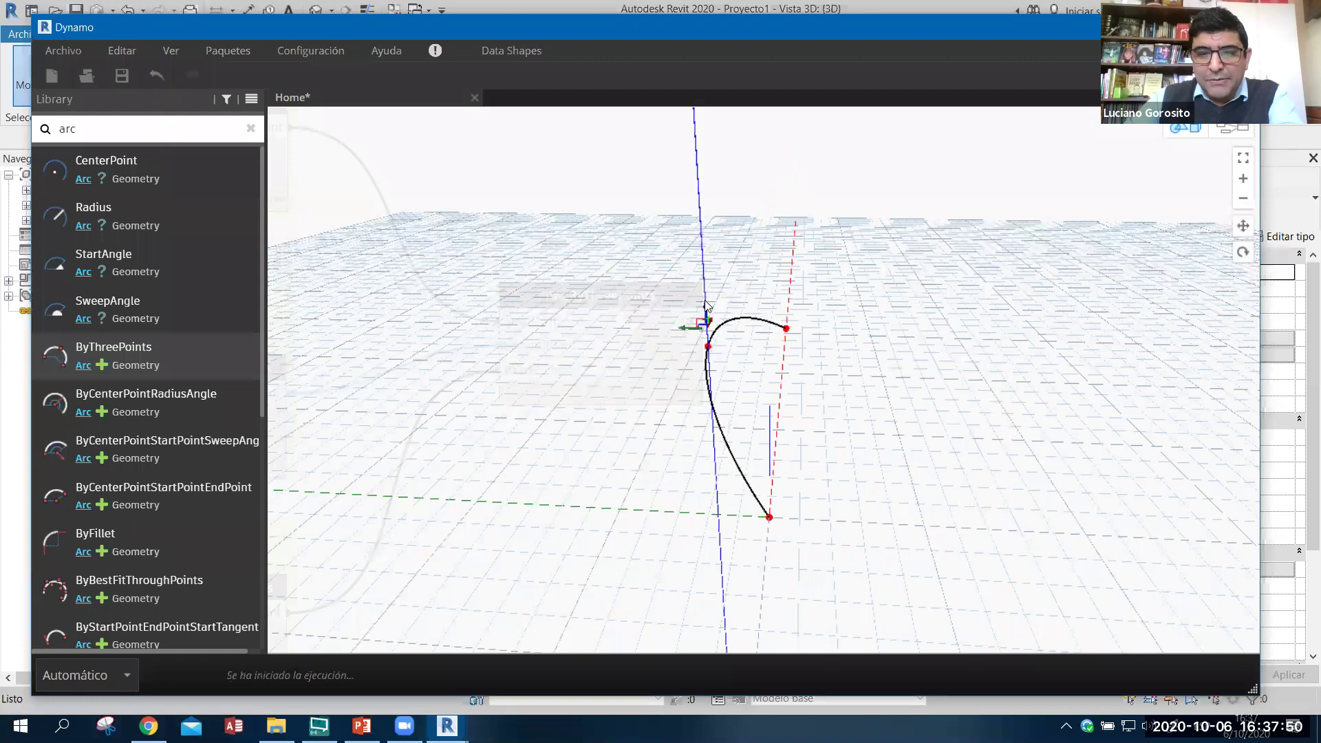
pyautogui.moveTo(923, 369)
pyautogui.mouseDown(button='right')
pyautogui.moveTo(851, 370)
pyautogui.moveTo(959, 264)
pyautogui.mouseUp(button='right')
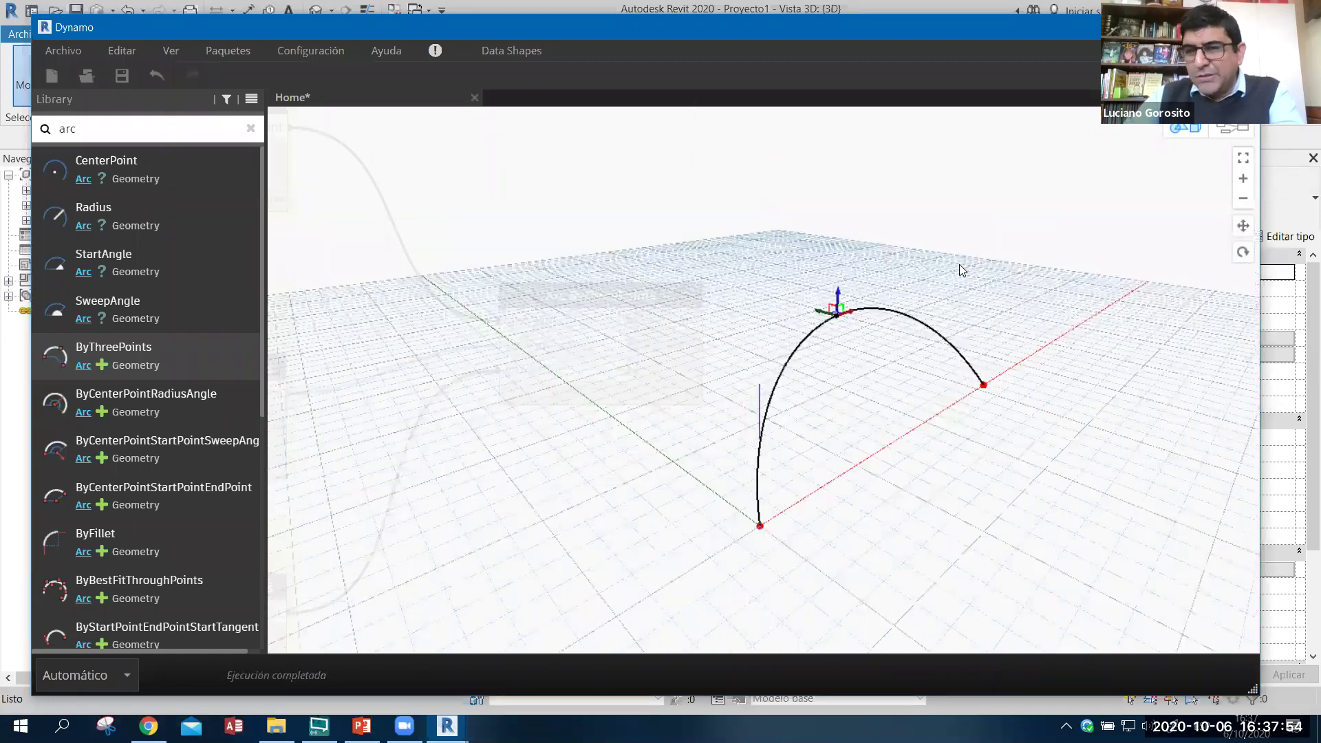
pyautogui.hotkey('ctrl', 'b')
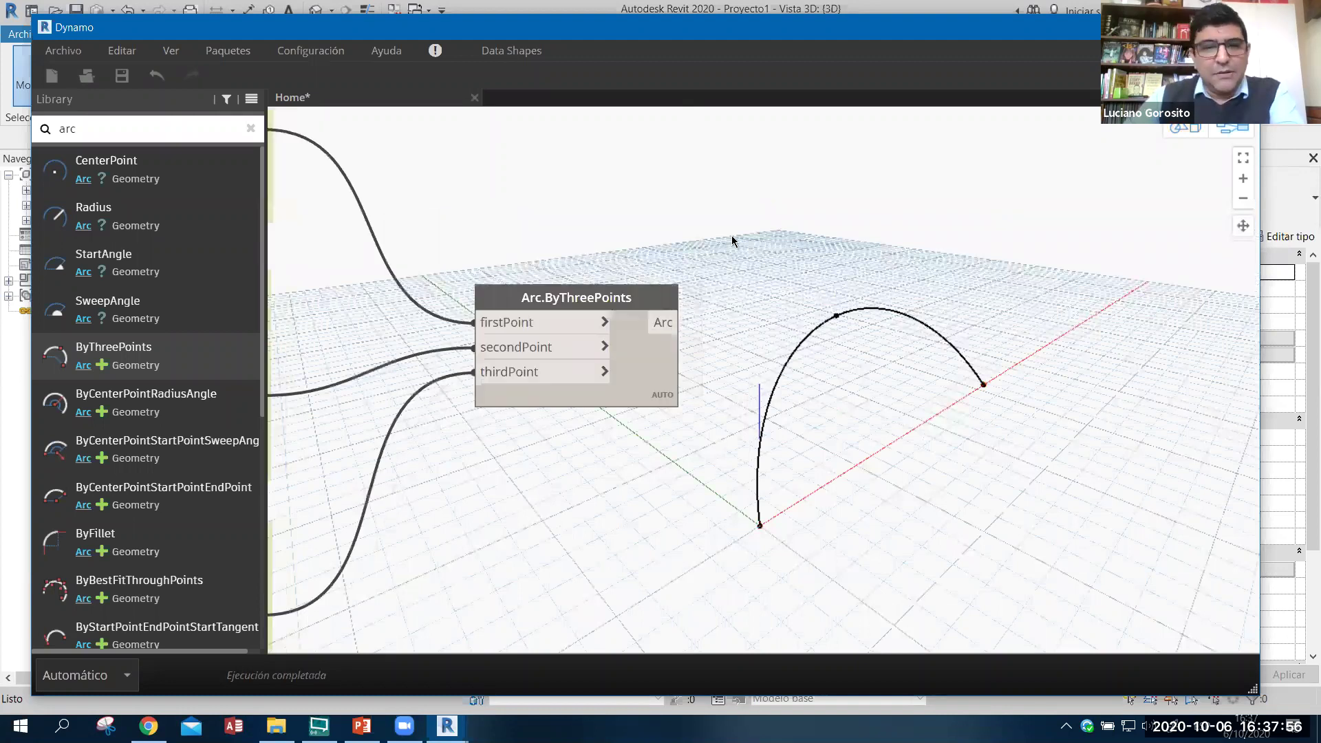
# - Move the Arc.ByThreePoints node up and right beside the Inicio group
pyautogui.scroll(-2, 734, 241)
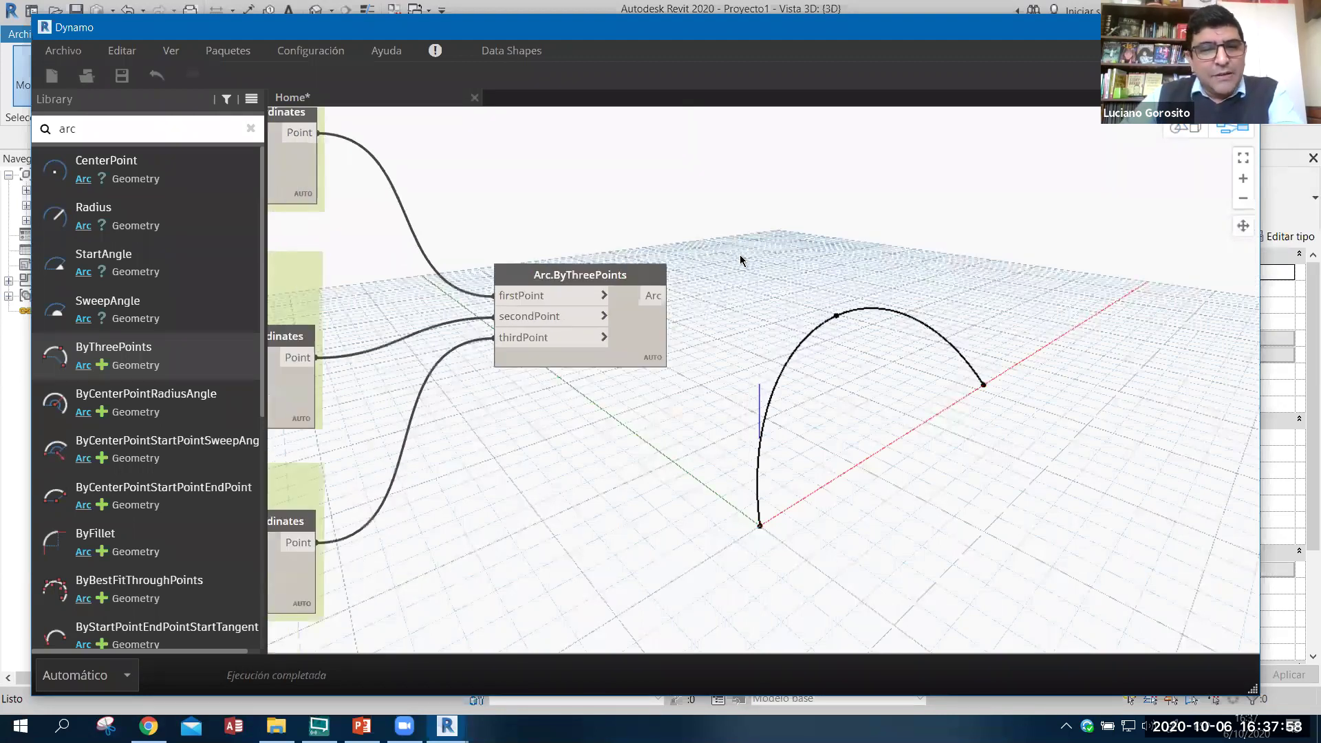
pyautogui.scroll(-1, 727, 278)
pyautogui.click(636, 280)
pyautogui.click(669, 258)
pyautogui.scroll(-1, 688, 264)
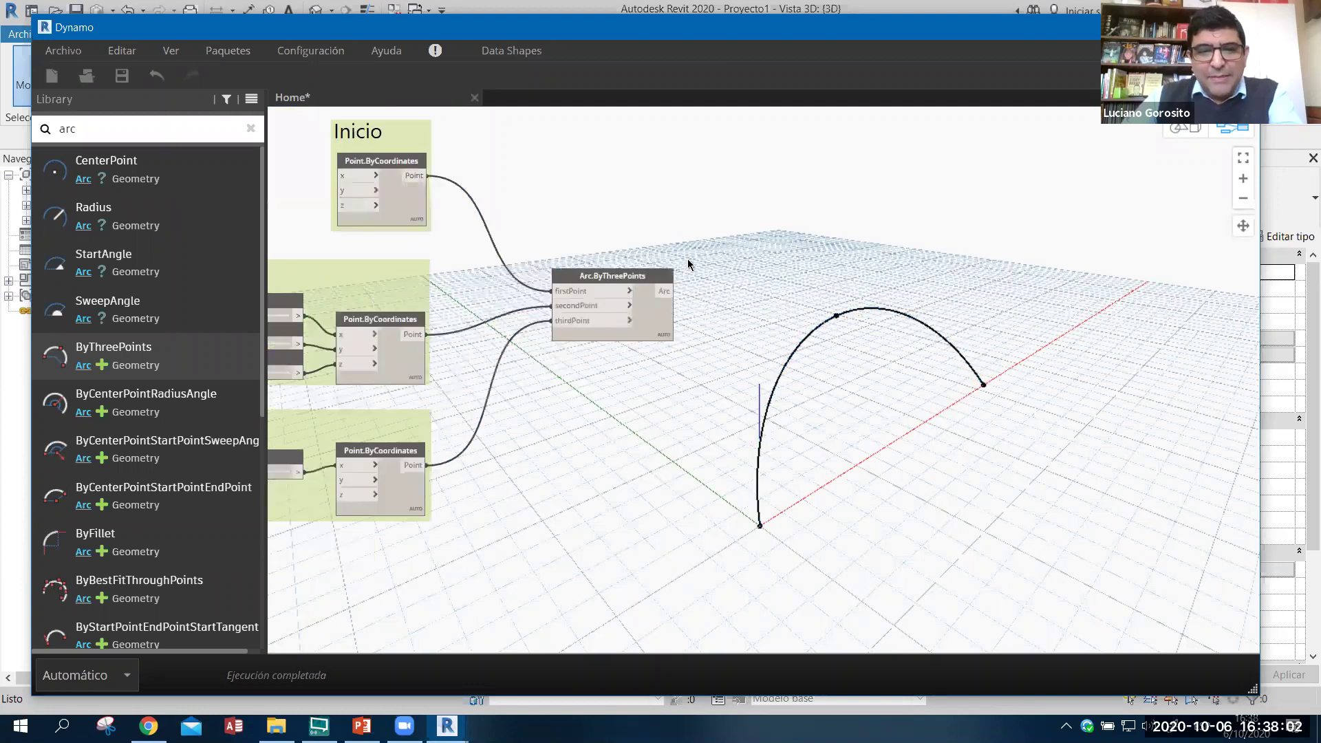
pyautogui.moveTo(657, 289); pyautogui.dragTo(679, 293, button='middle')
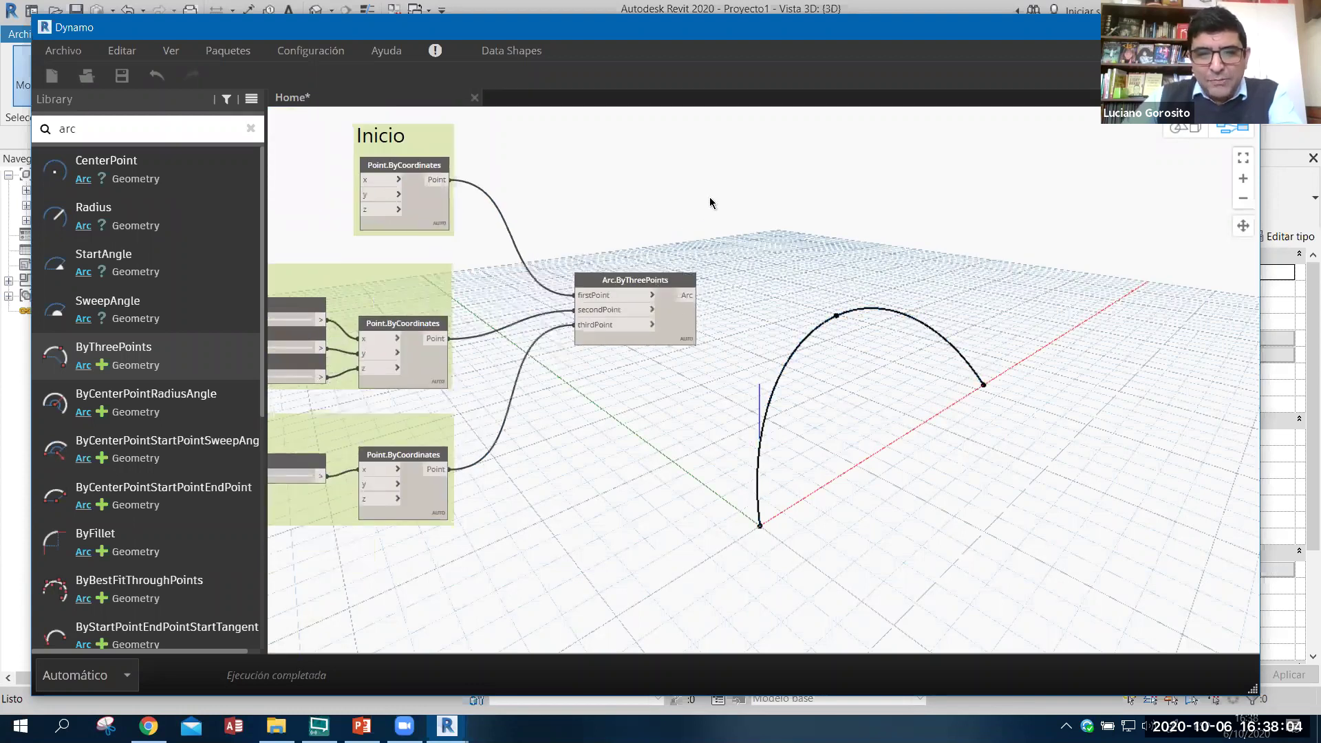
pyautogui.moveTo(663, 280); pyautogui.dragTo(737, 168)
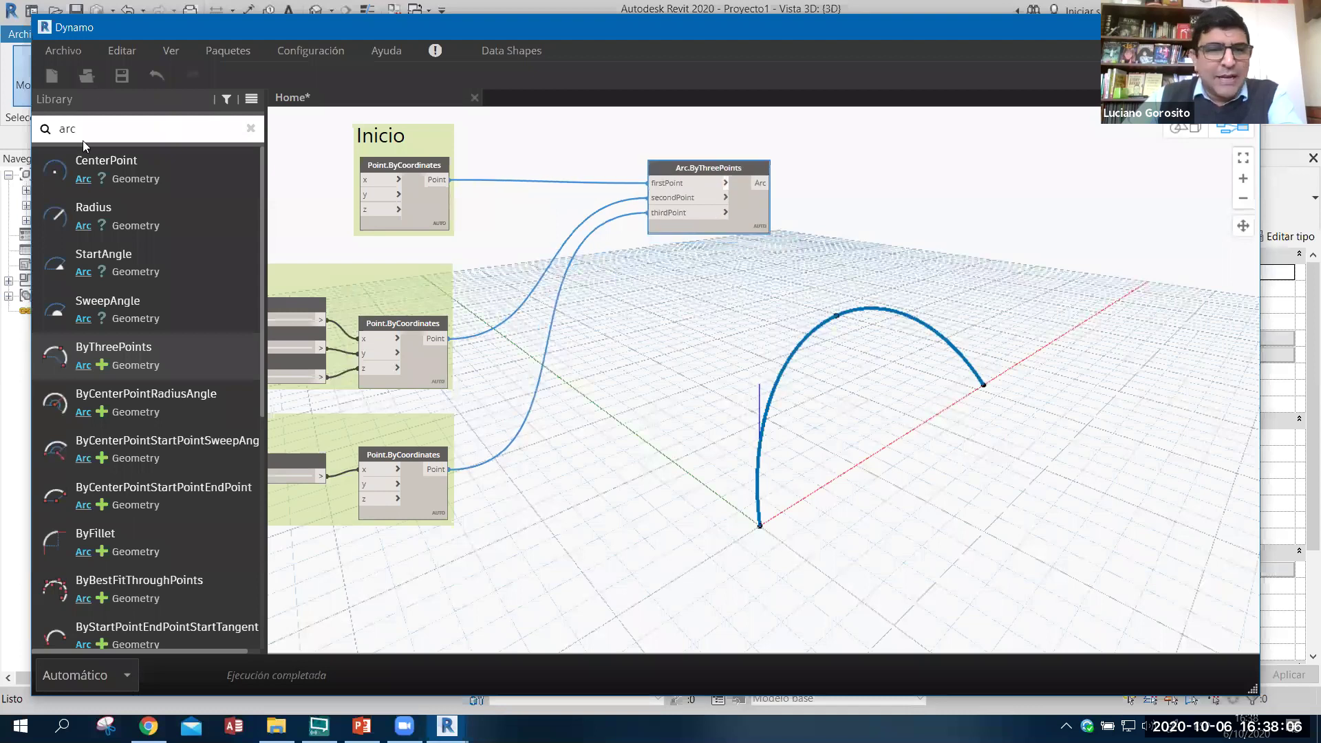
pyautogui.click(72, 125)
# - Add a Line.ByStartPointEndPoint node from the first point to the bottom point
pyautogui.write('line')
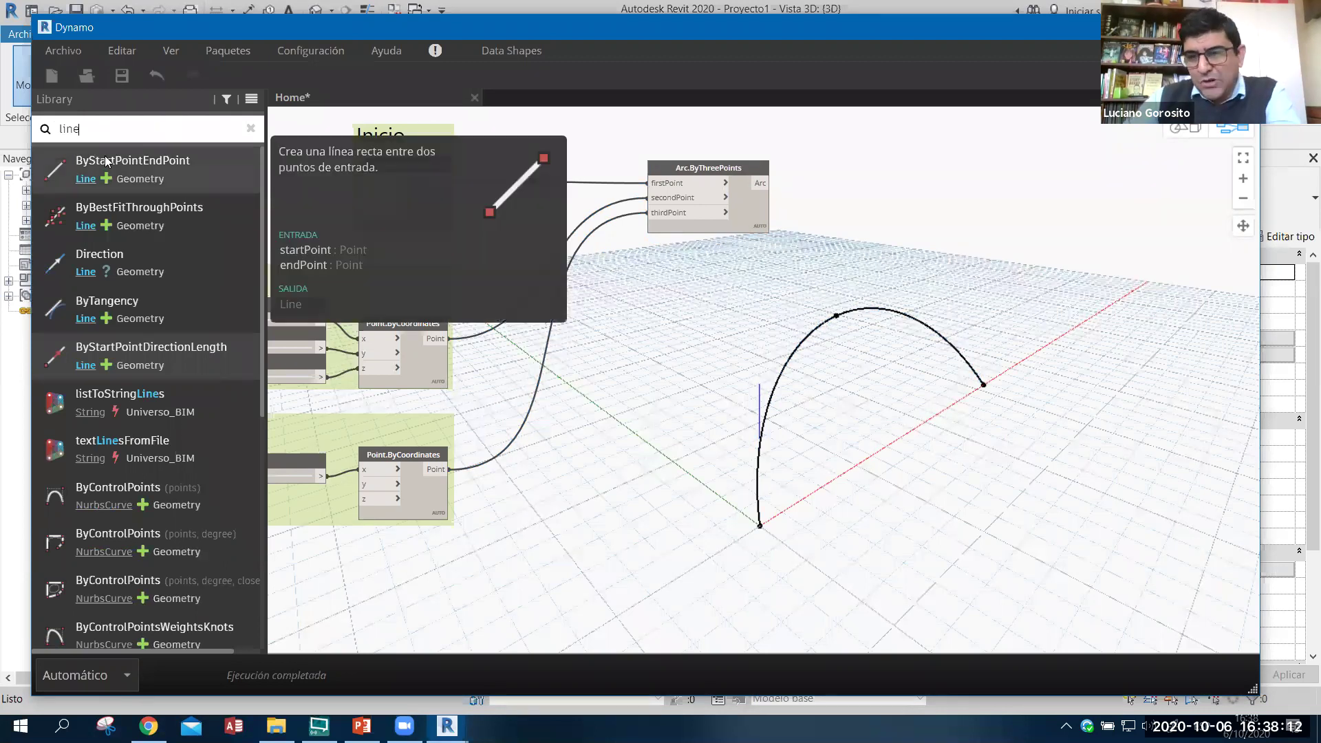
pyautogui.moveTo(107, 161); pyautogui.dragTo(877, 432)
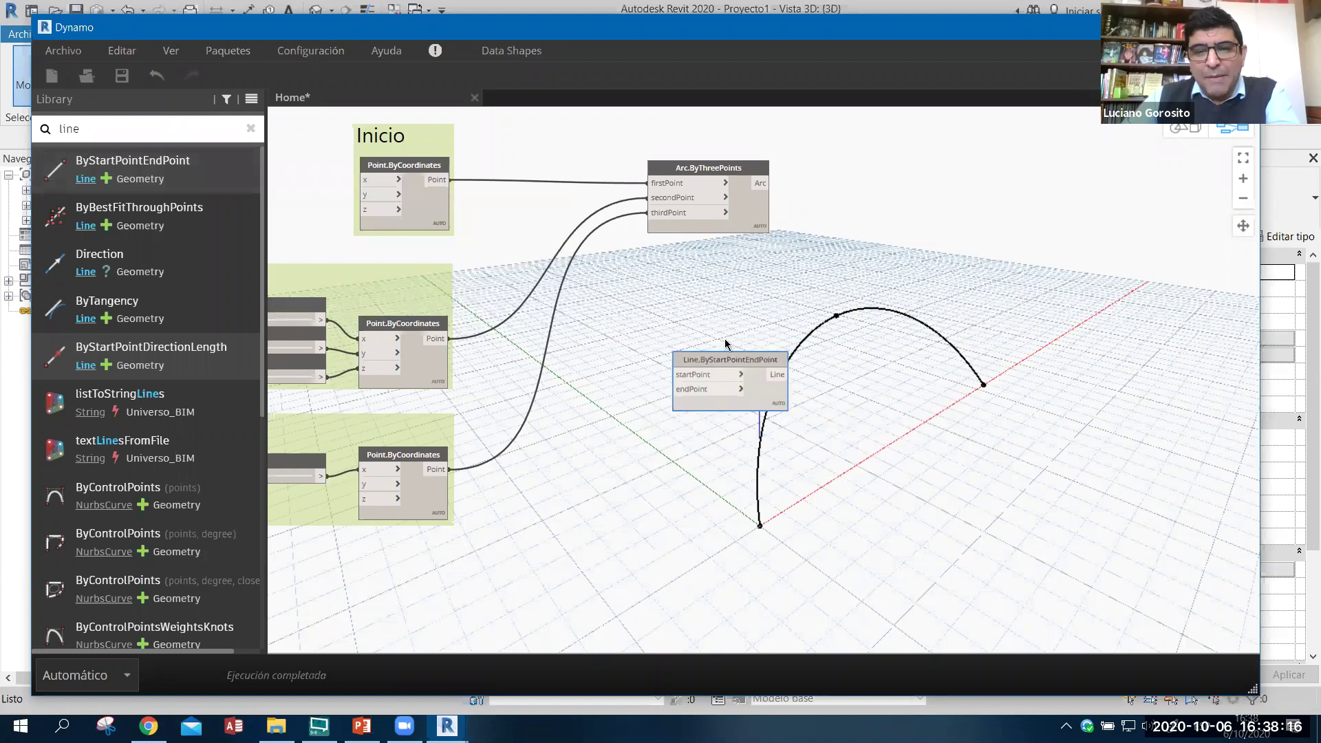
pyautogui.scroll(3, 690, 329)
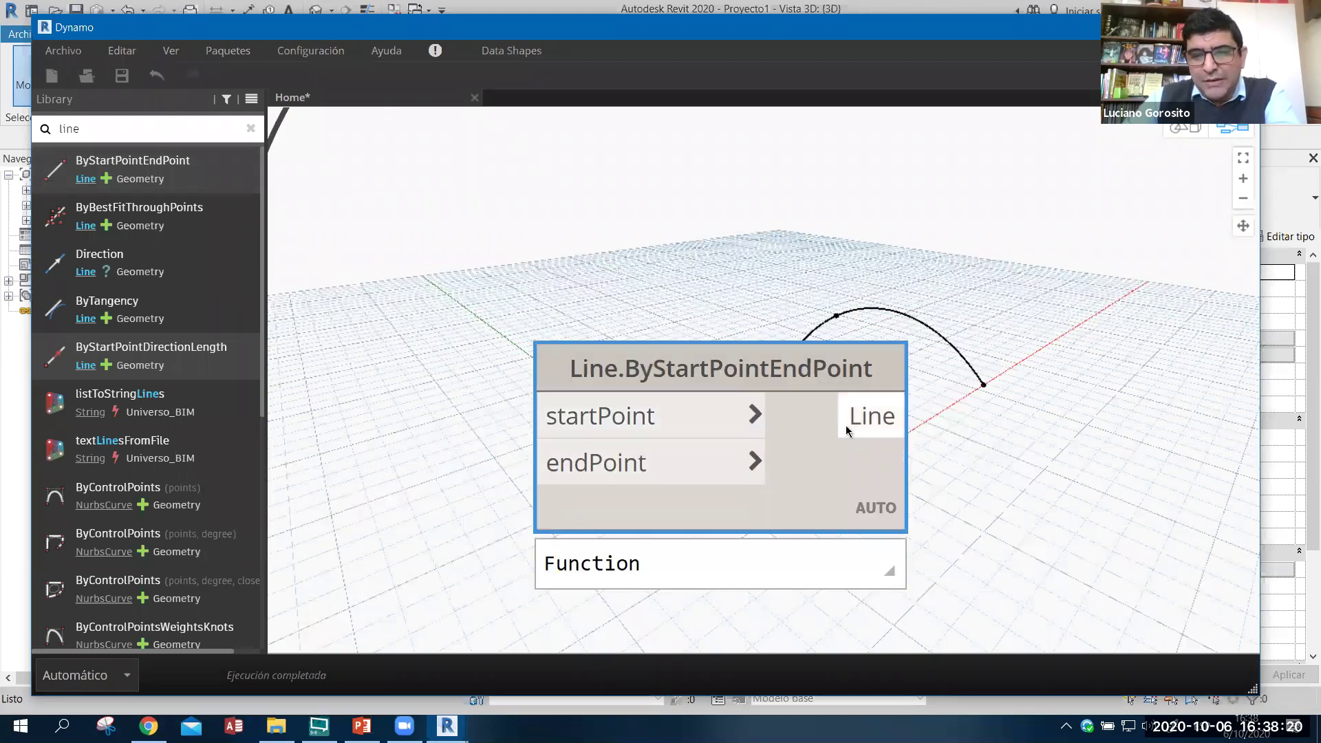
pyautogui.scroll(-5, 773, 286)
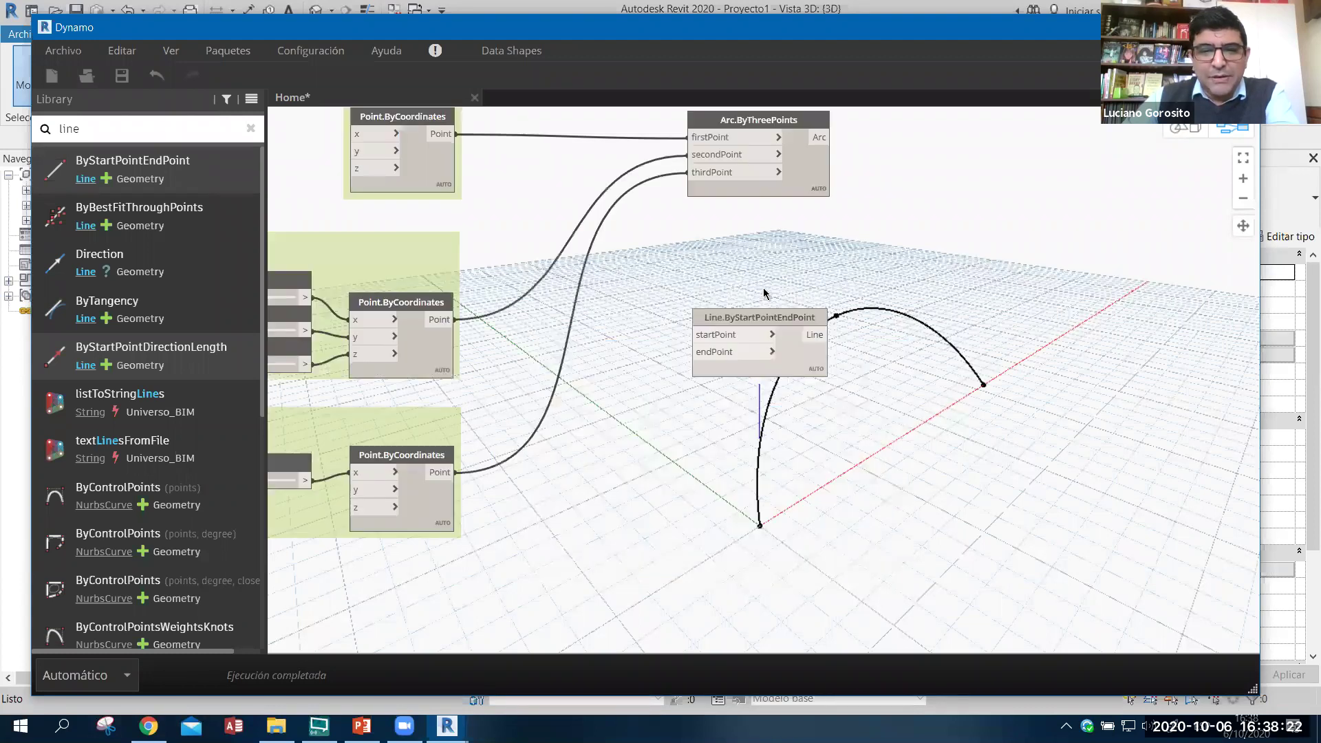
pyautogui.scroll(-1, 672, 316)
pyautogui.click(693, 335)
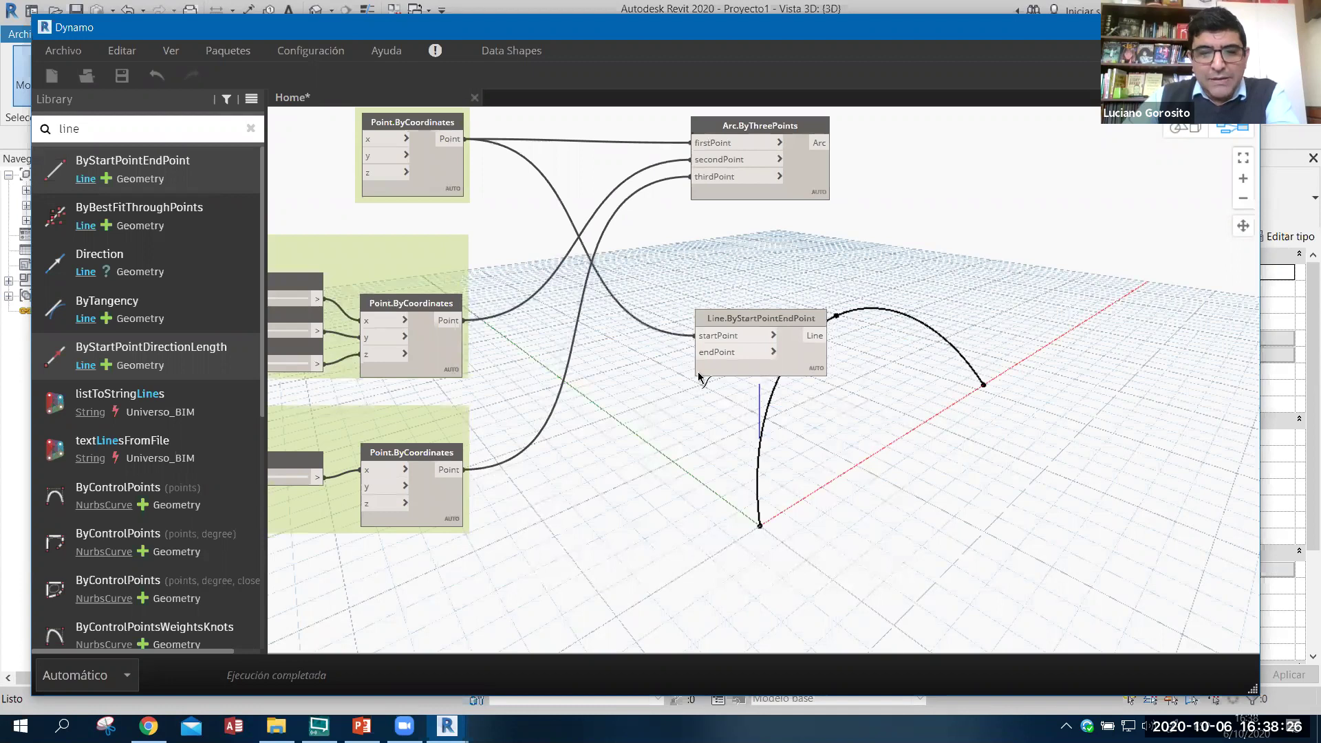
pyautogui.click(705, 352)
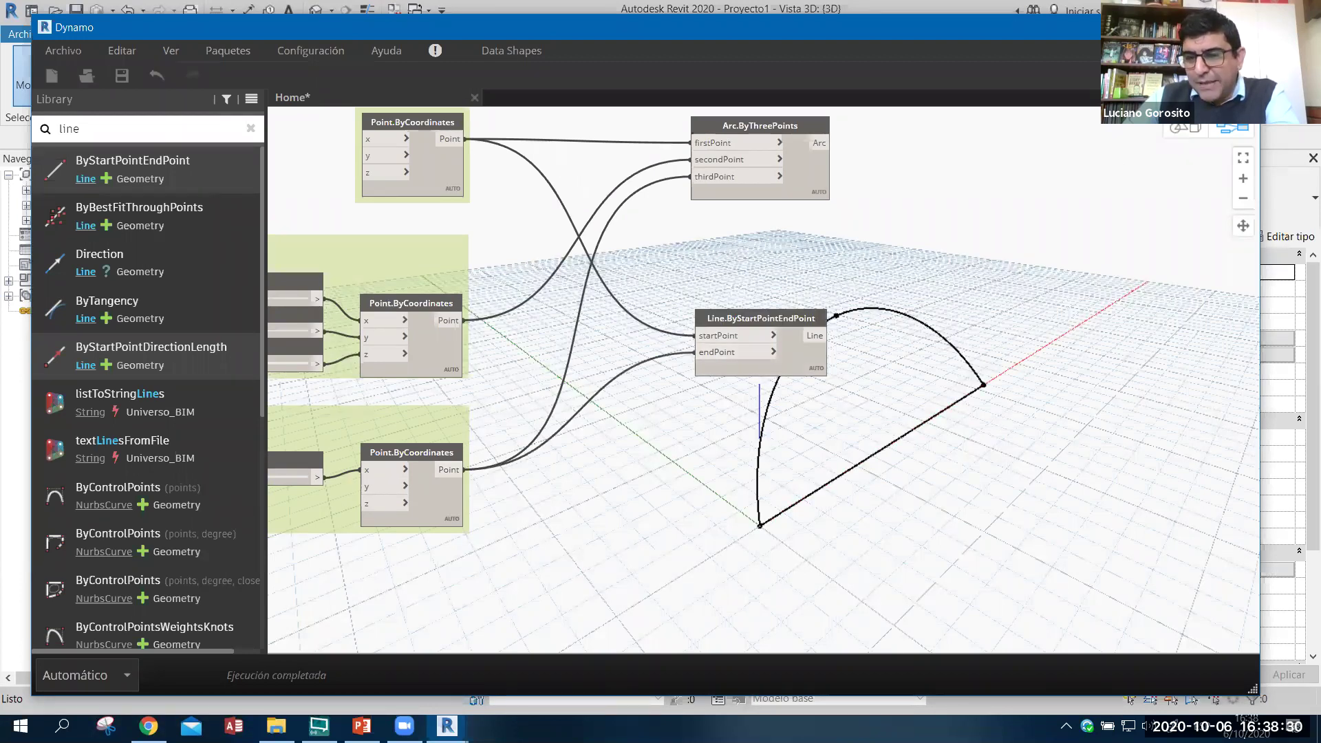
# - Check the chord in the 3D preview and rearrange the line and arc nodes
pyautogui.hotkey('ctrl', 'b')
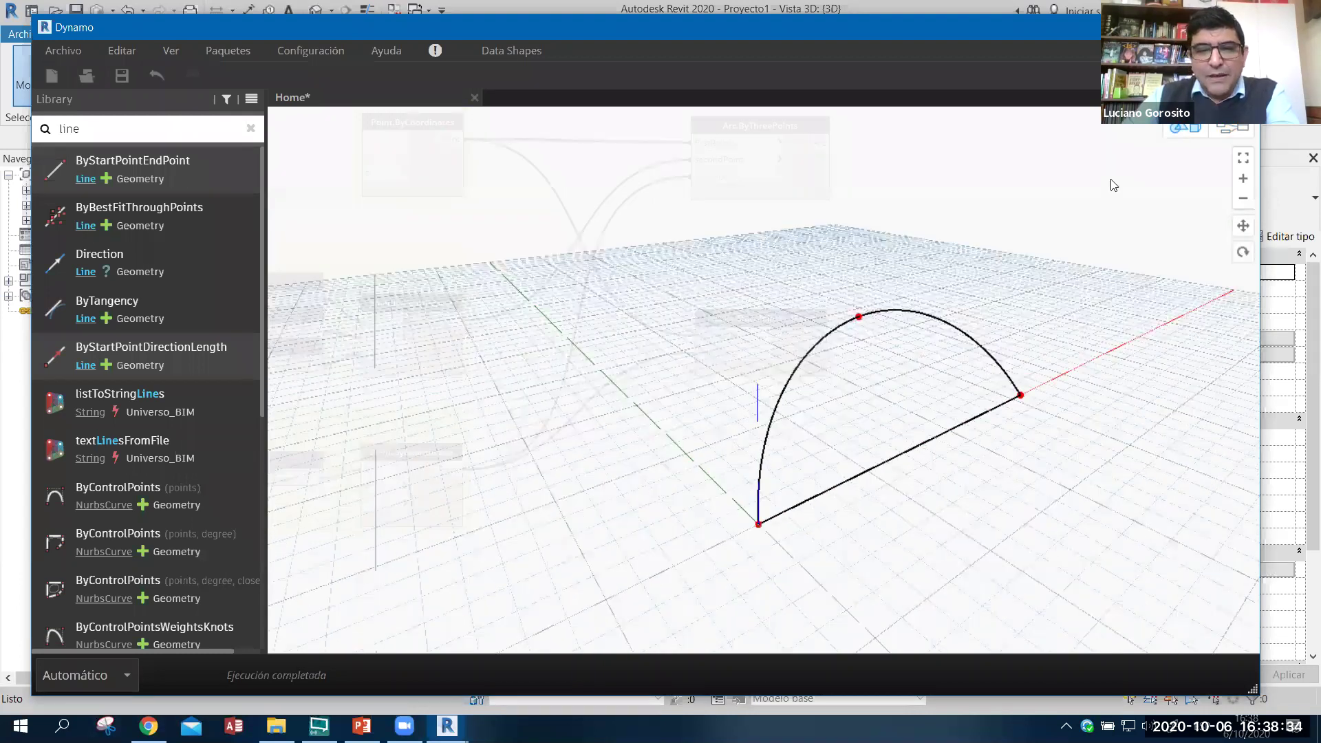
pyautogui.hotkey('ctrl', 'b')
pyautogui.moveTo(602, 377); pyautogui.dragTo(600, 426)
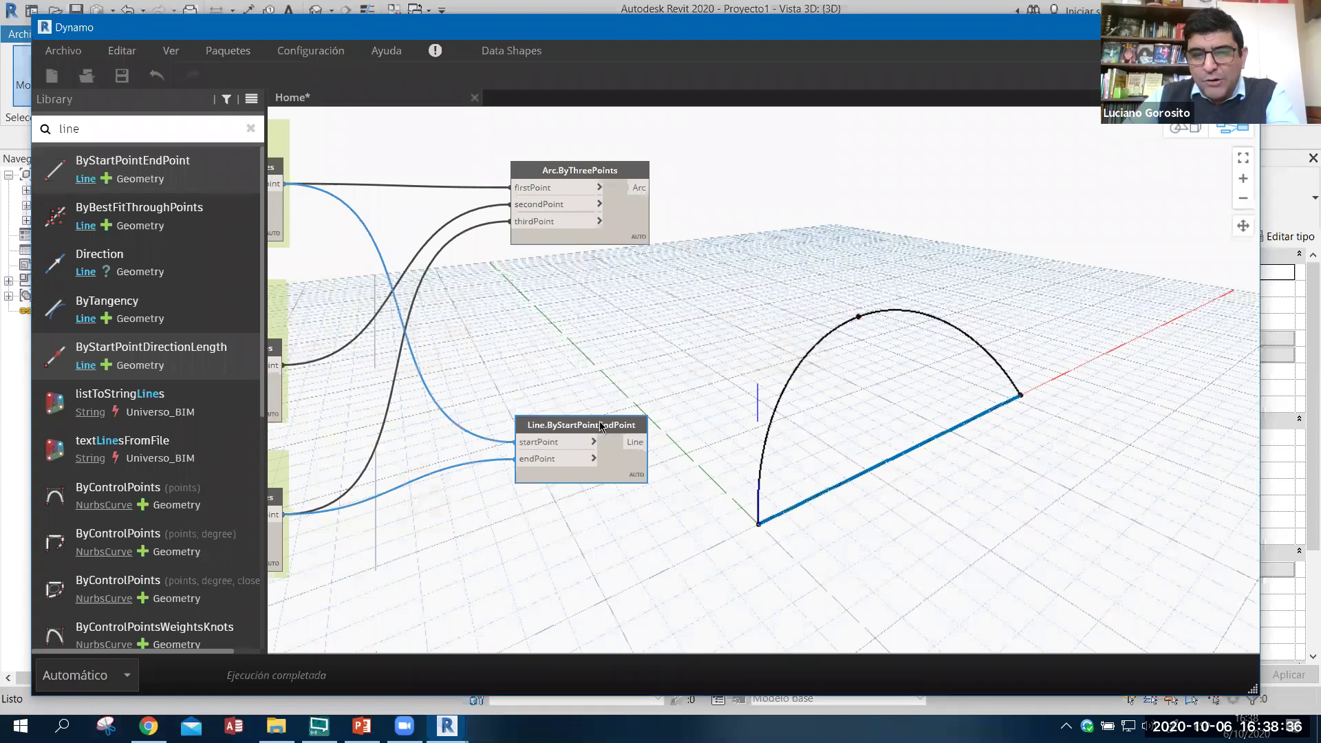
pyautogui.moveTo(662, 171); pyautogui.dragTo(674, 169)
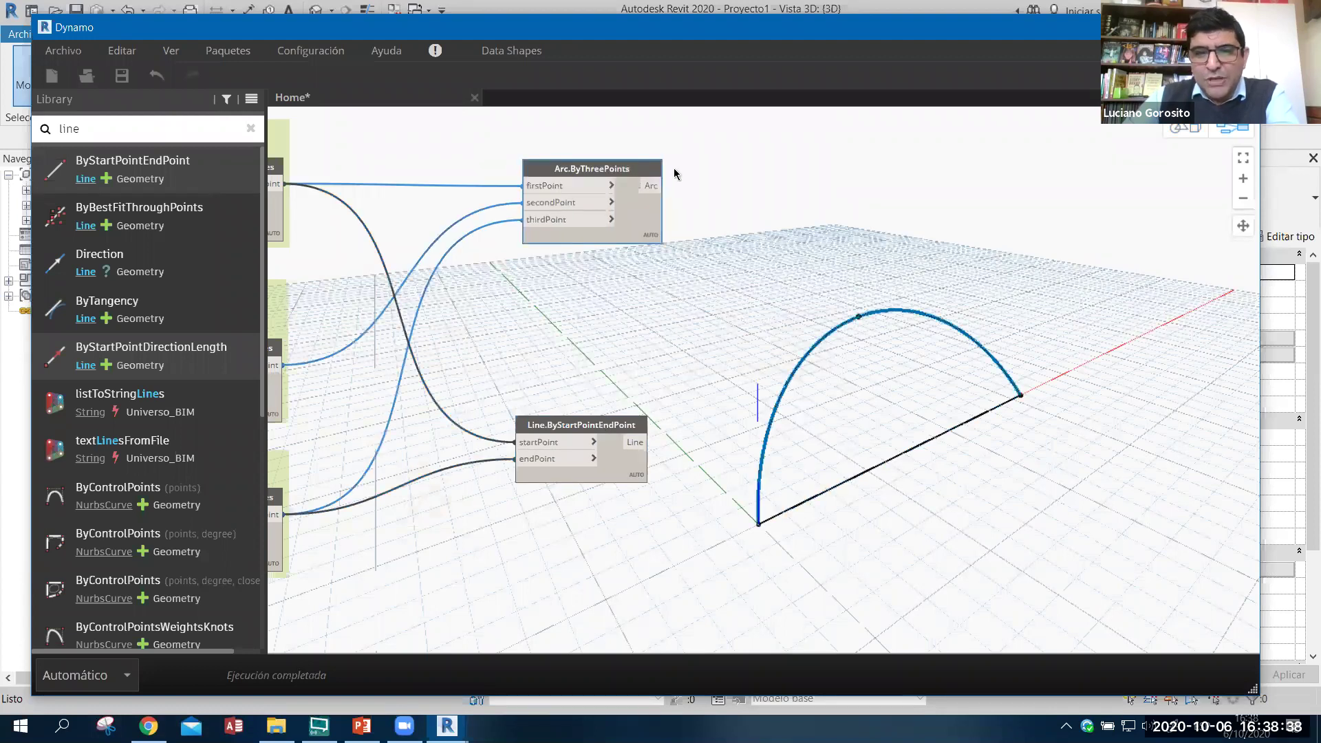
pyautogui.moveTo(644, 428); pyautogui.dragTo(690, 428)
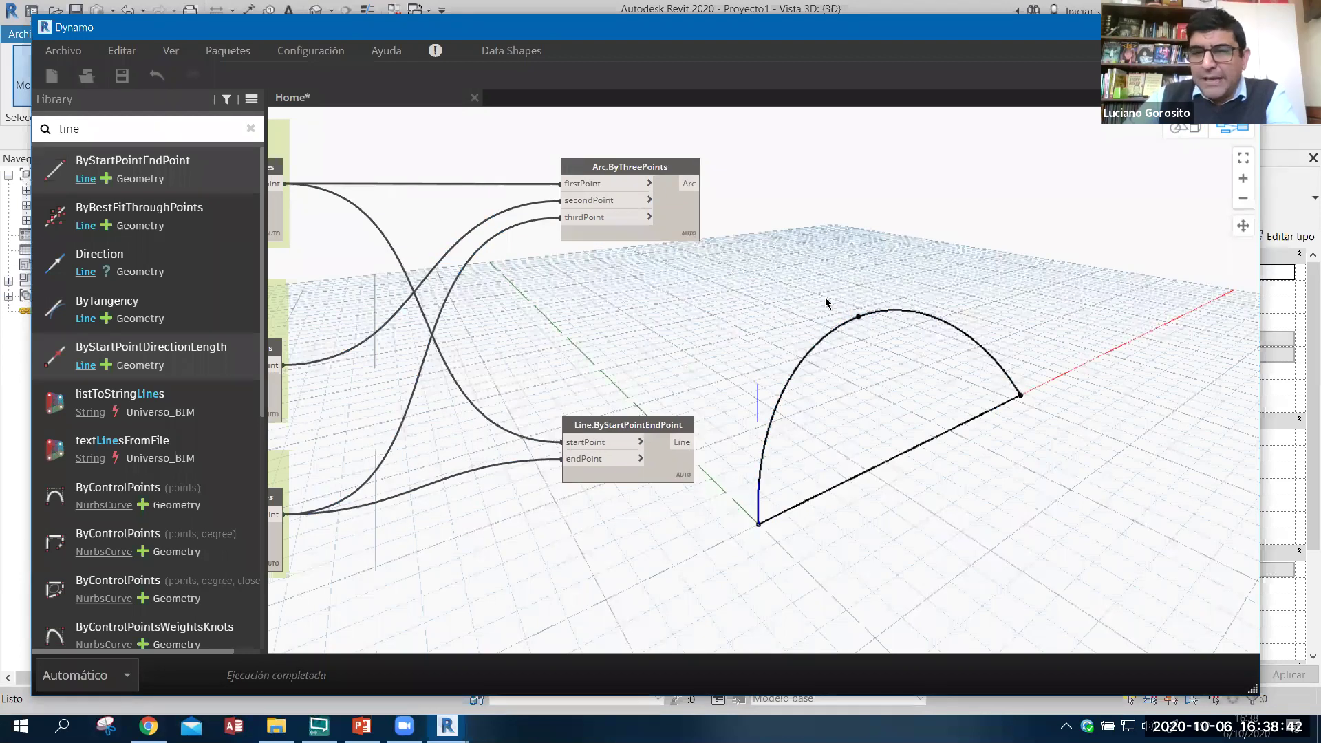
pyautogui.moveTo(711, 278); pyautogui.dragTo(790, 294, button='middle')
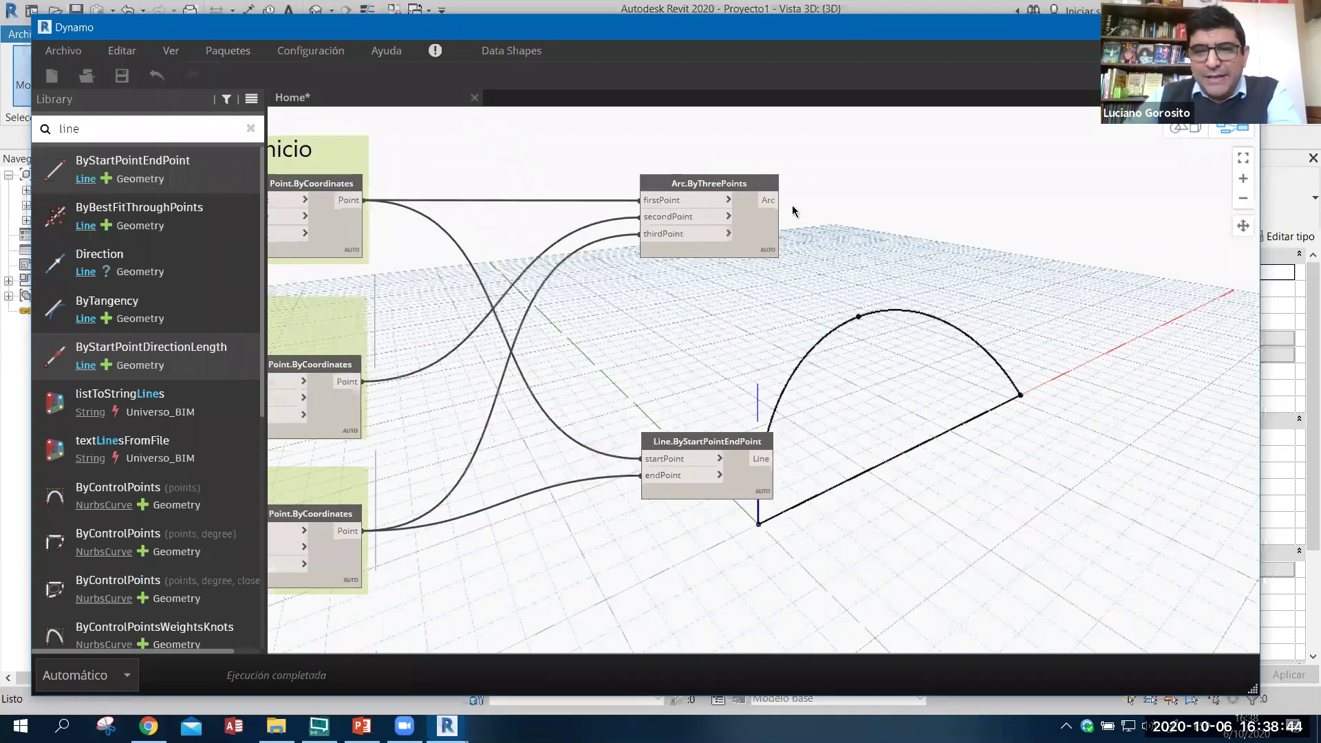
pyautogui.scroll(2, 865, 211)
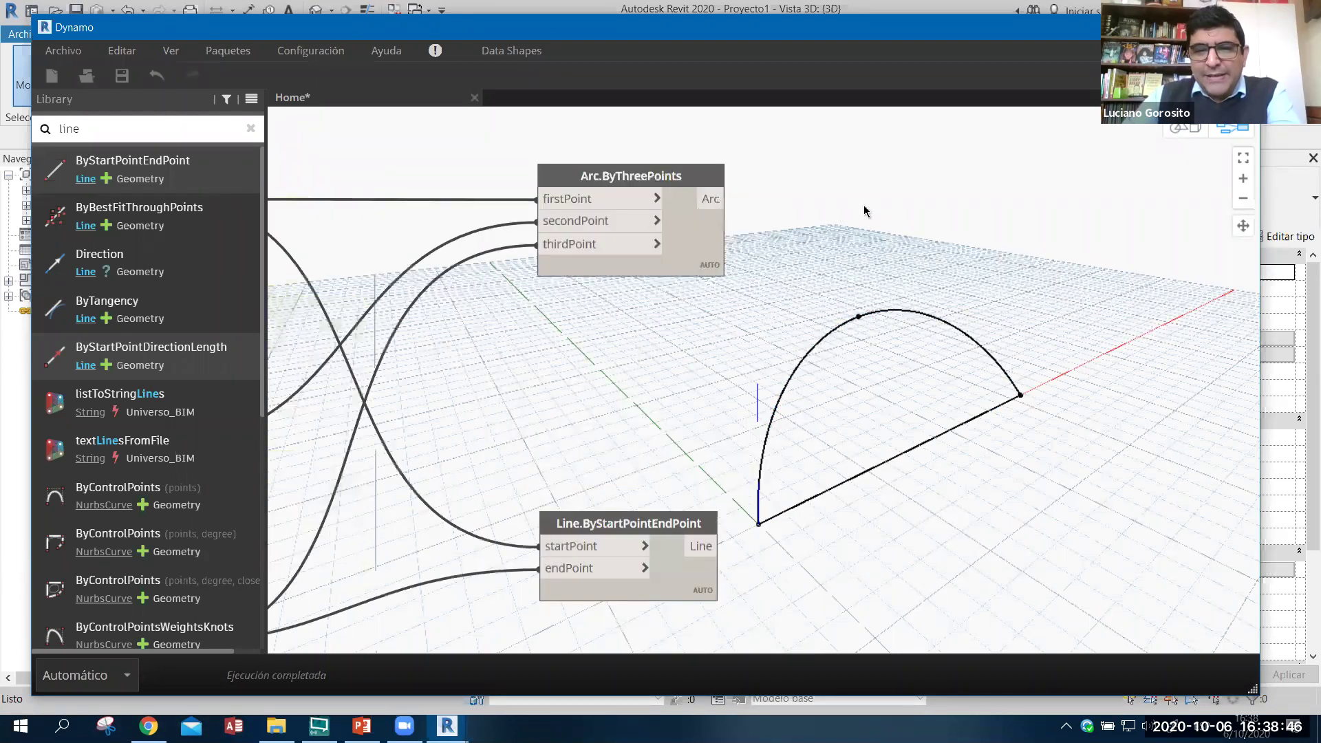
pyautogui.scroll(1, 836, 198)
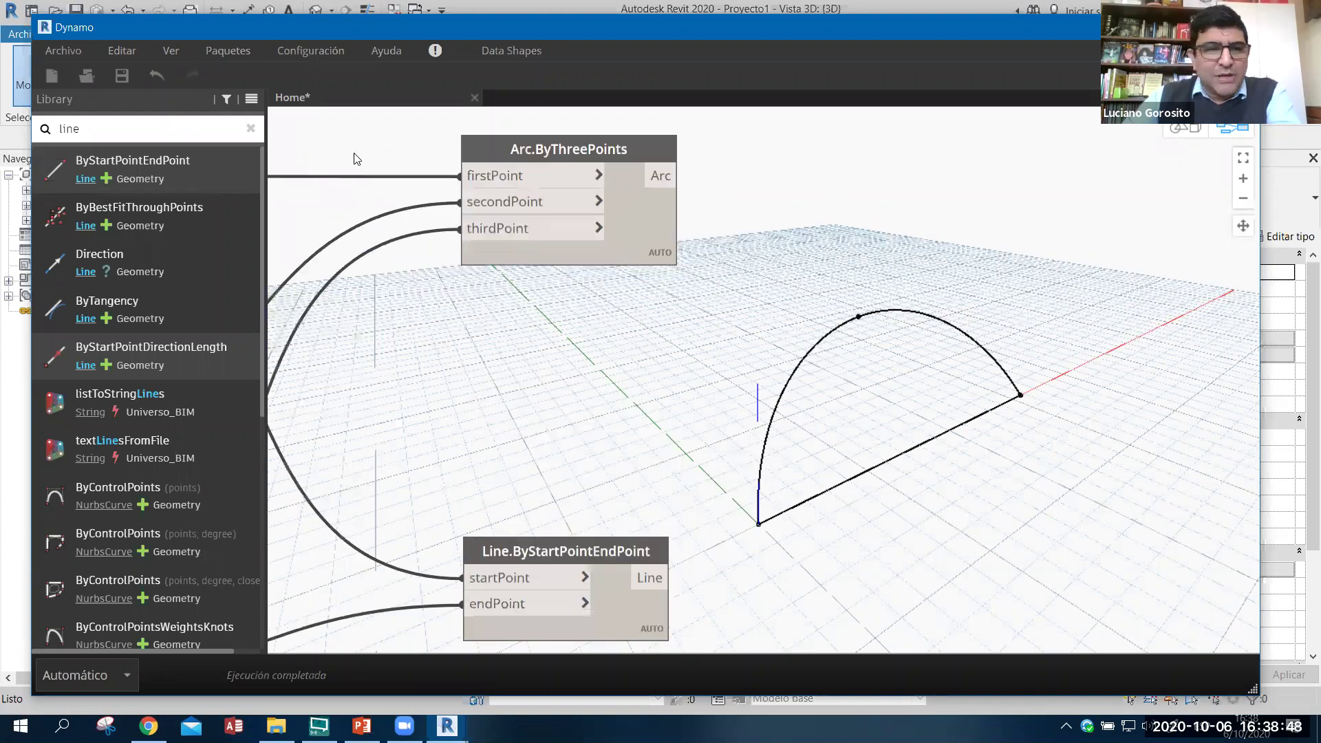
pyautogui.scroll(-1, 355, 159)
# - Add a Curve.PointAtParameter node above the arc and wire the arc into its curve input
pyautogui.hotkey('ctrl', 'a')
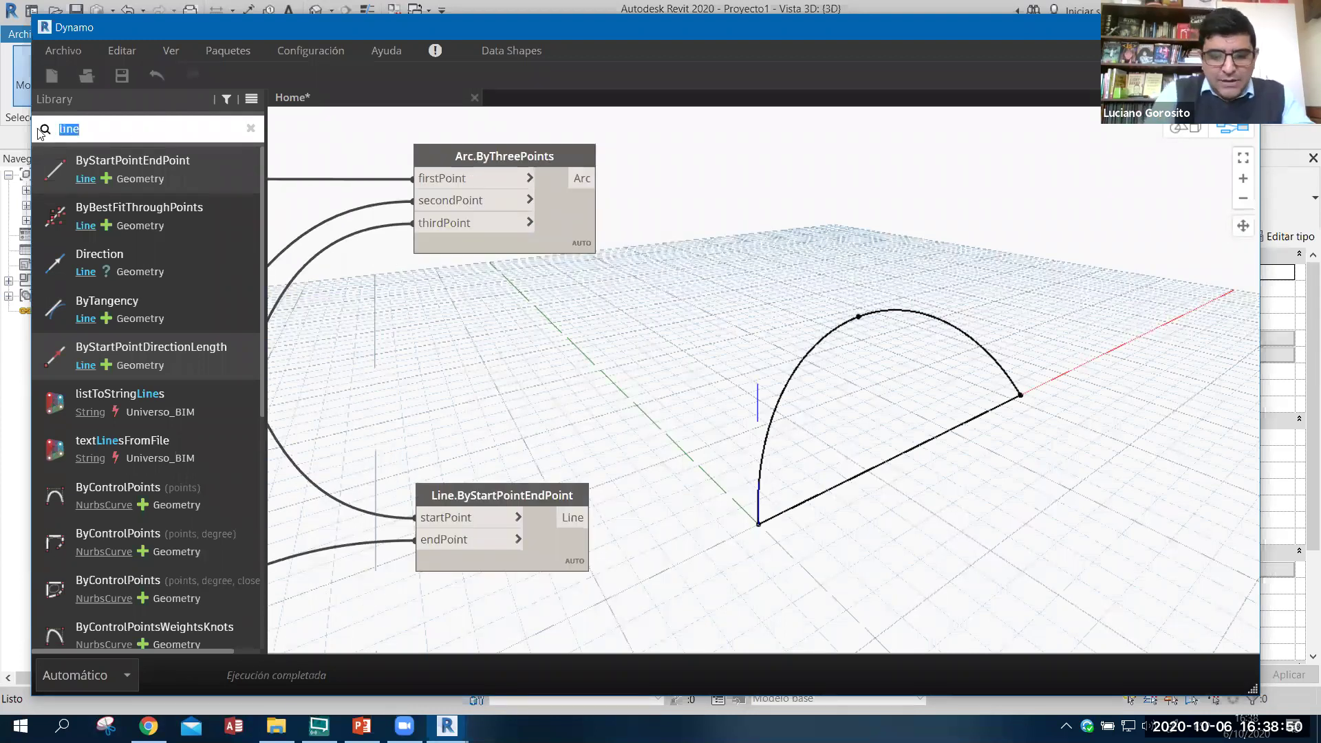
pyautogui.write('pointatpa')
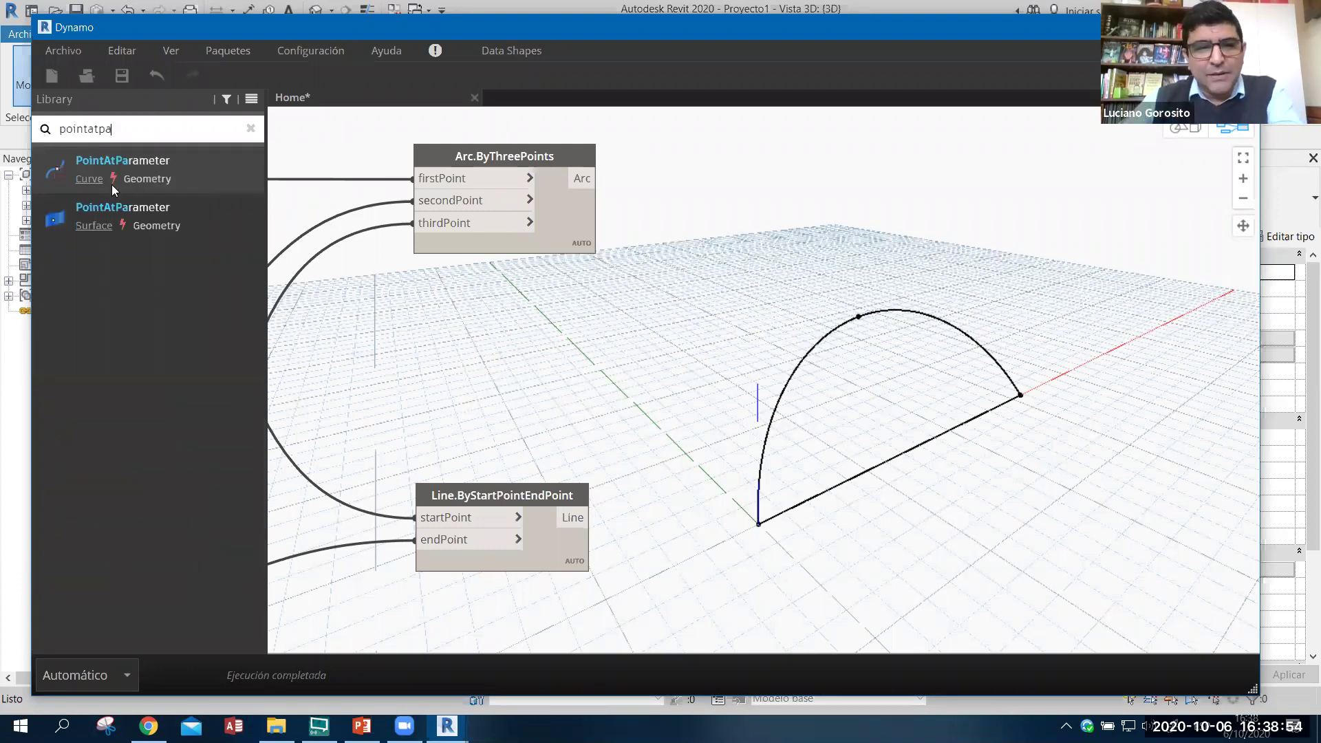
pyautogui.click(151, 161)
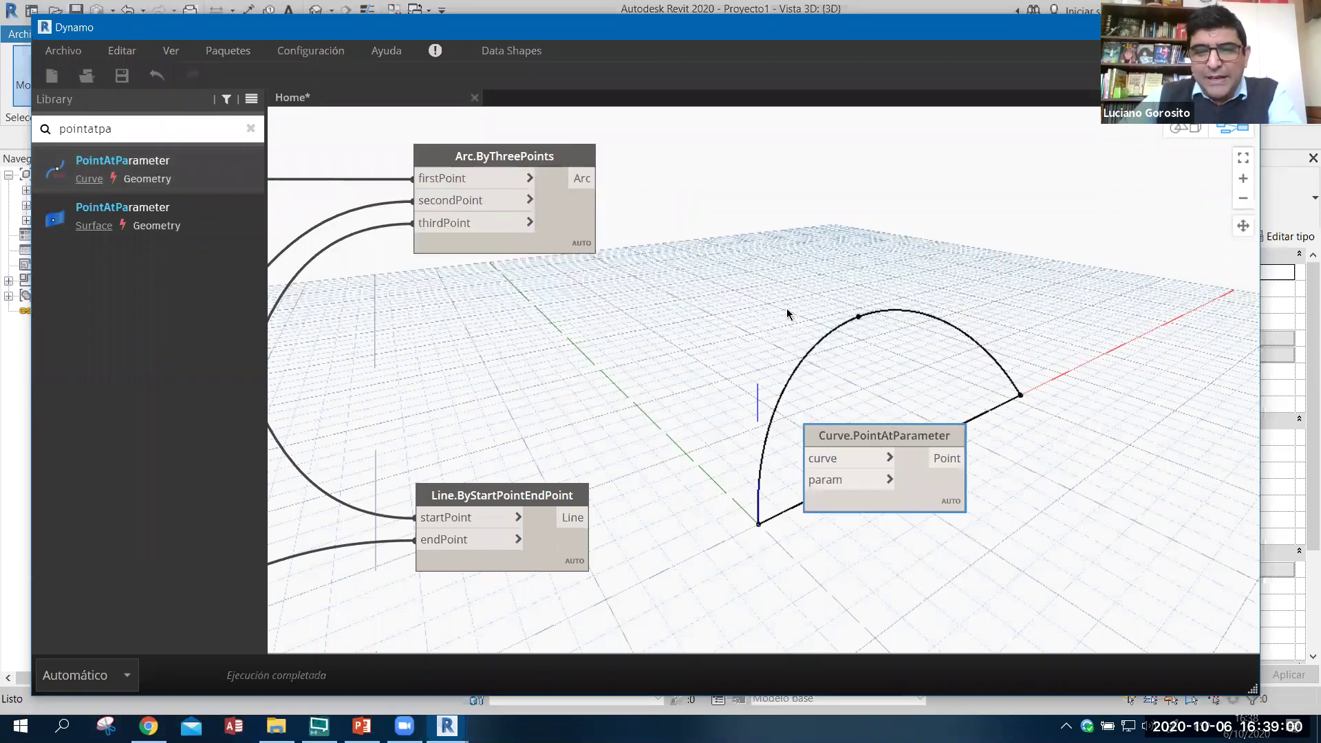
pyautogui.moveTo(787, 313); pyautogui.dragTo(709, 135)
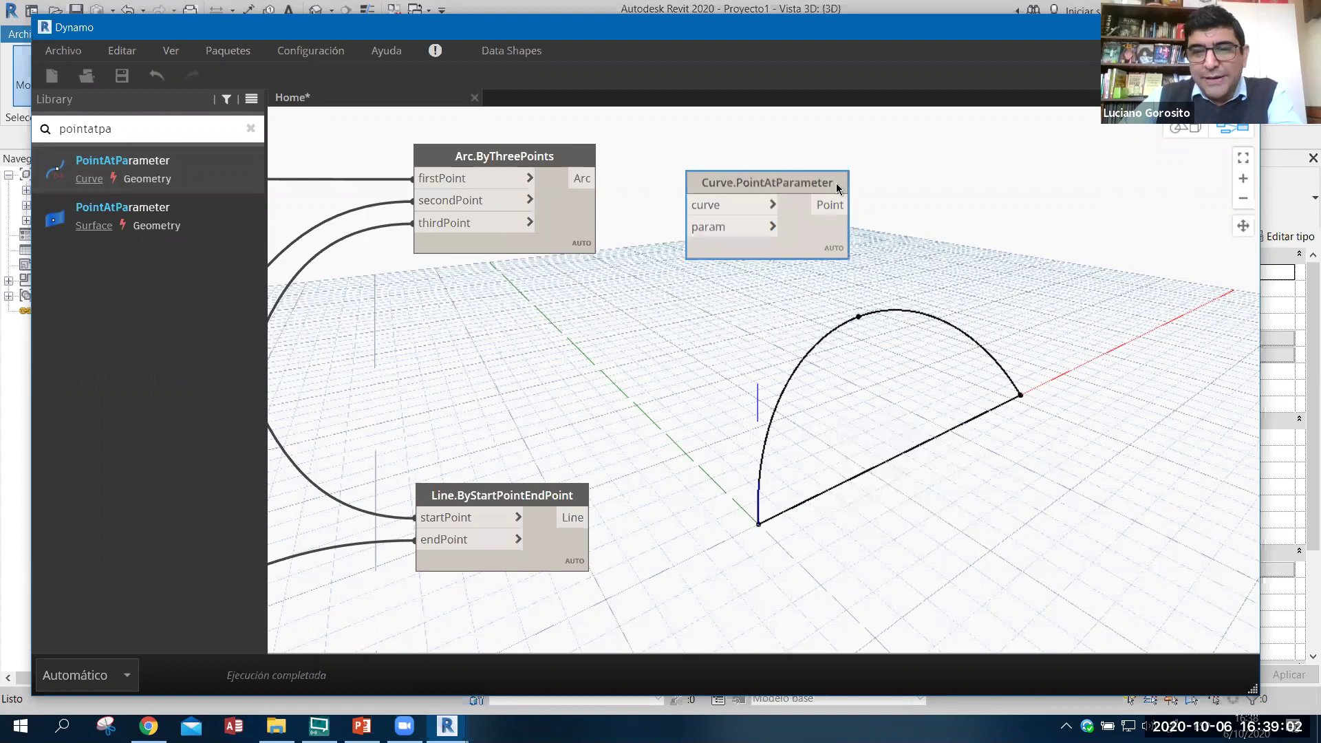
pyautogui.scroll(2, 837, 187)
pyautogui.moveTo(886, 209); pyautogui.dragTo(864, 208)
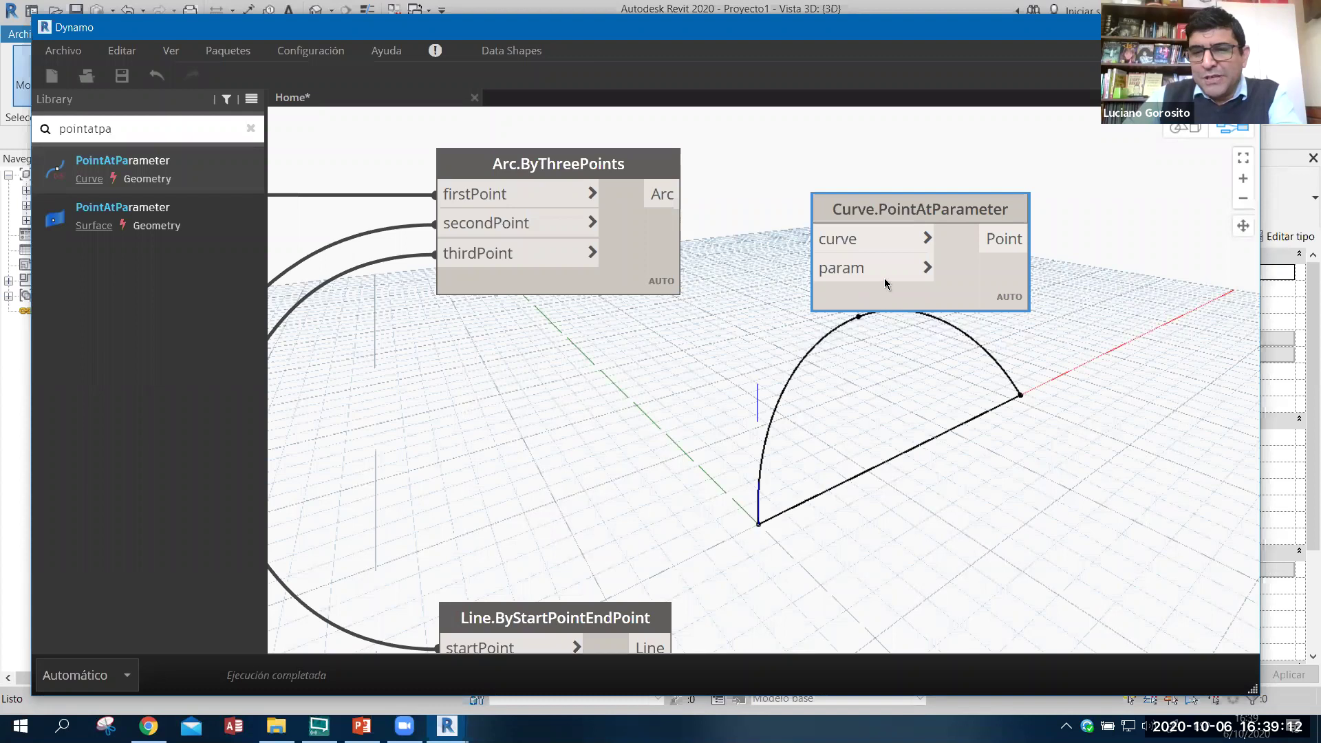
pyautogui.moveTo(895, 210); pyautogui.dragTo(901, 192)
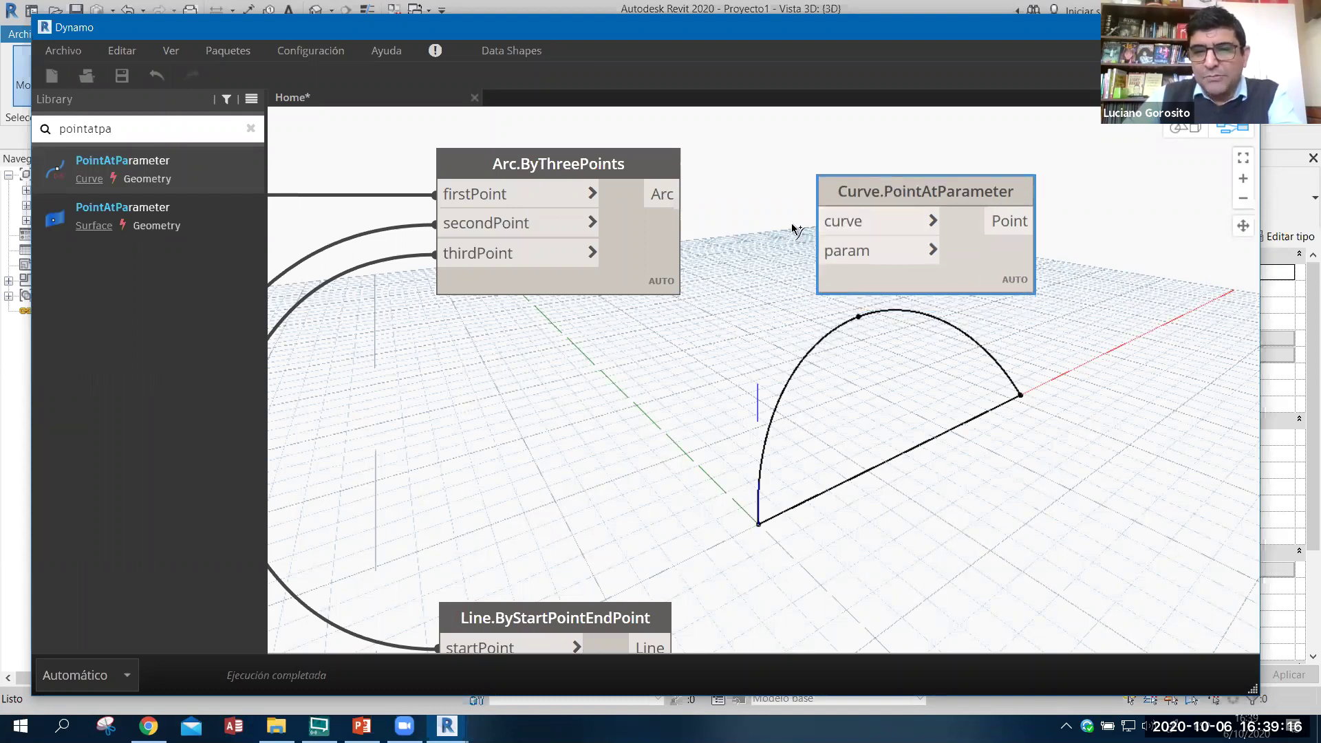
pyautogui.moveTo(683, 195); pyautogui.dragTo(815, 221)
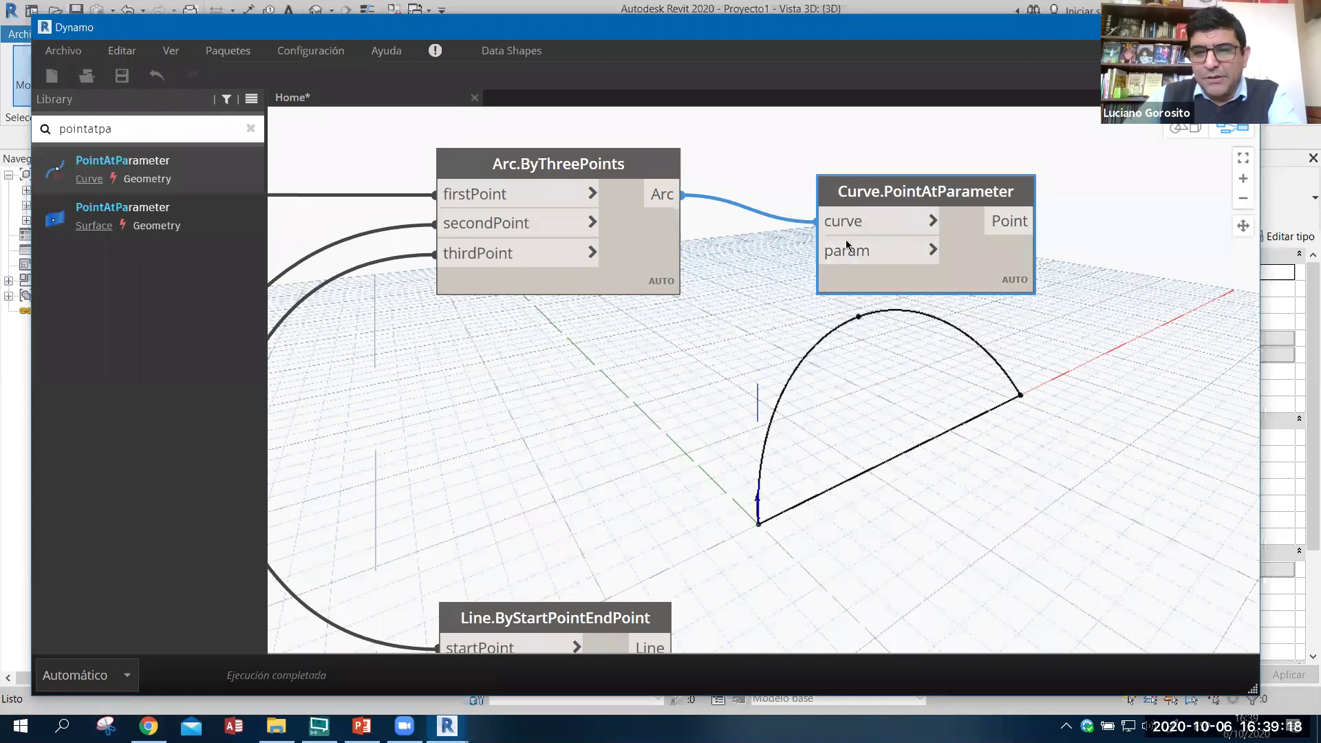
pyautogui.doubleClick(700, 346)
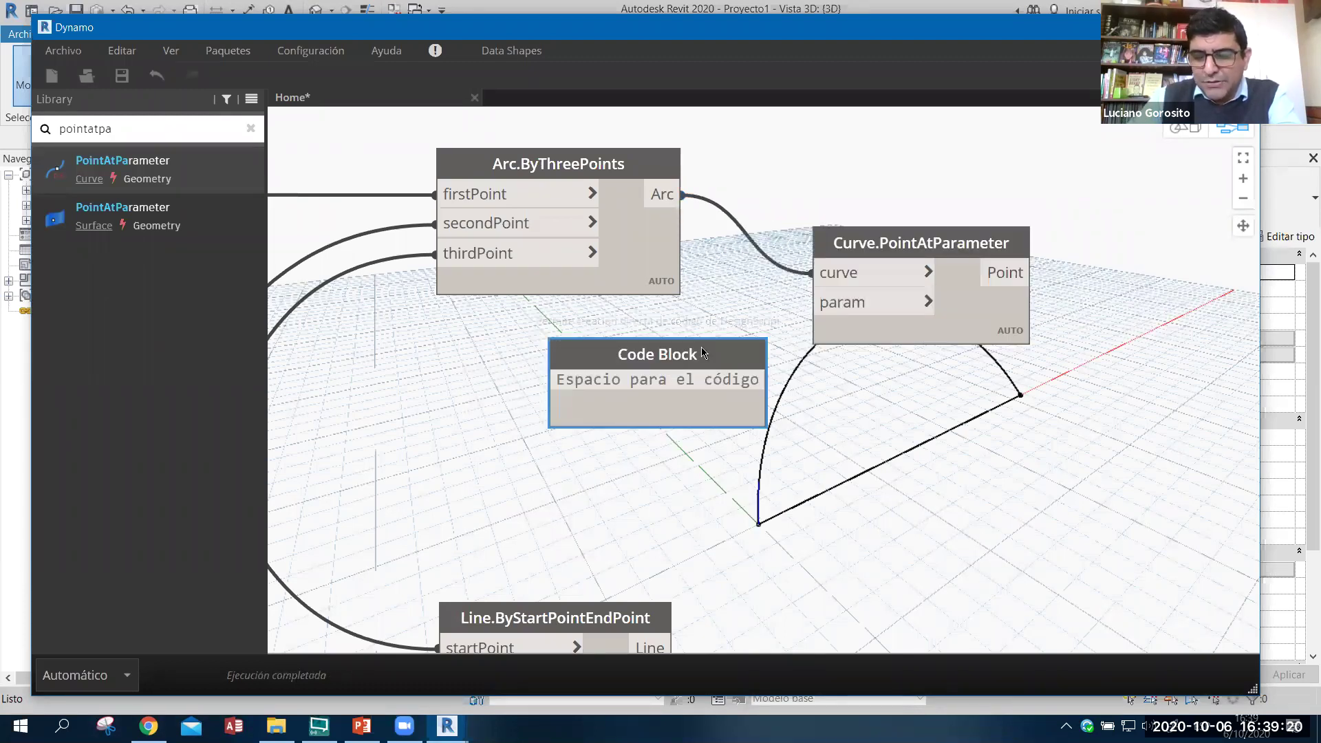
pyautogui.write('0.2')
pyautogui.click(626, 361)
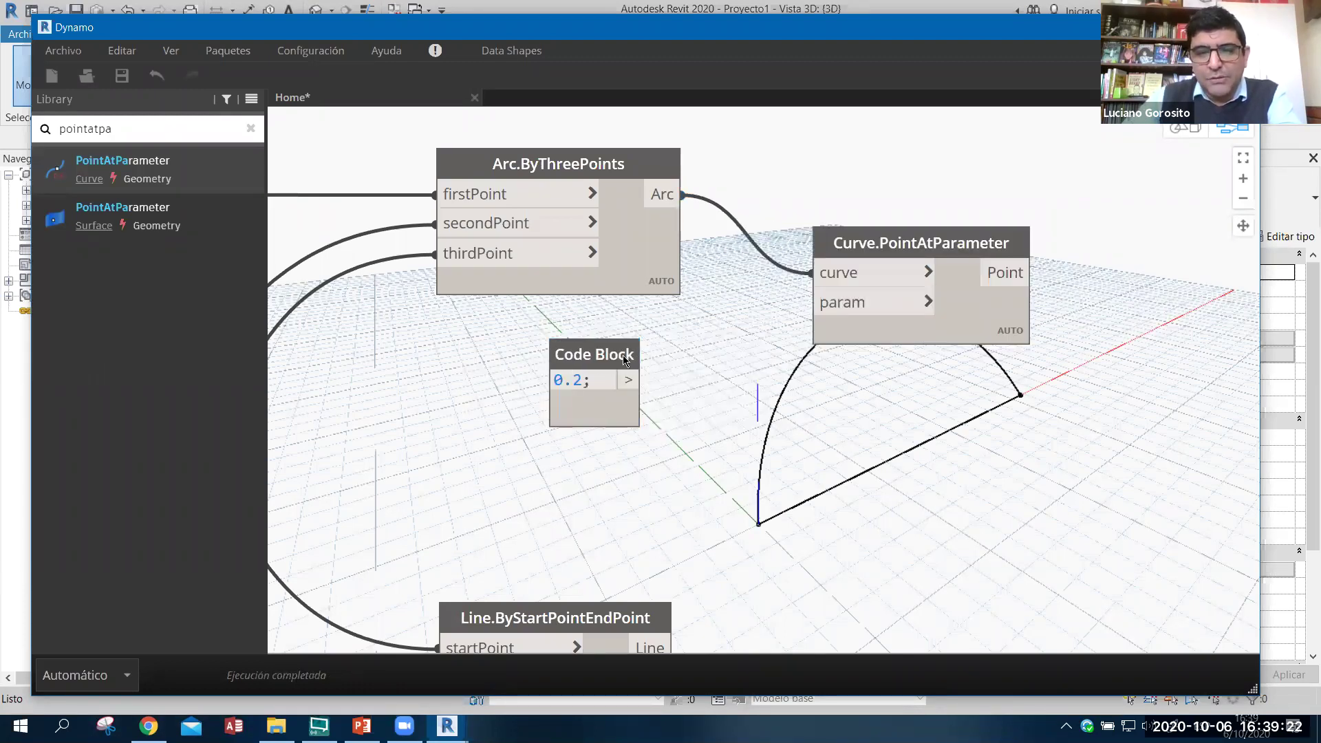
pyautogui.moveTo(636, 360); pyautogui.dragTo(675, 359)
pyautogui.click(837, 320)
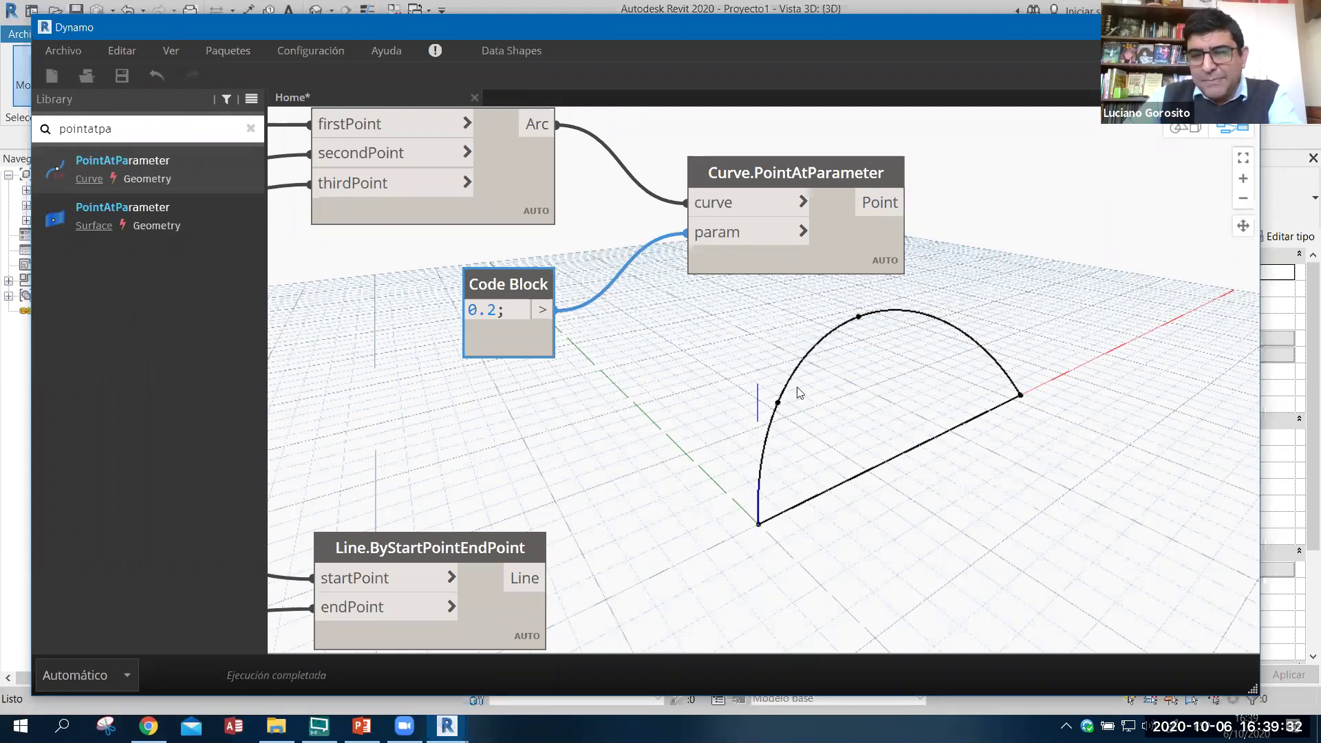
pyautogui.moveTo(755, 359)
pyautogui.mouseDown(button='middle')
pyautogui.moveTo(731, 390)
pyautogui.moveTo(726, 363)
pyautogui.mouseUp(button='middle')
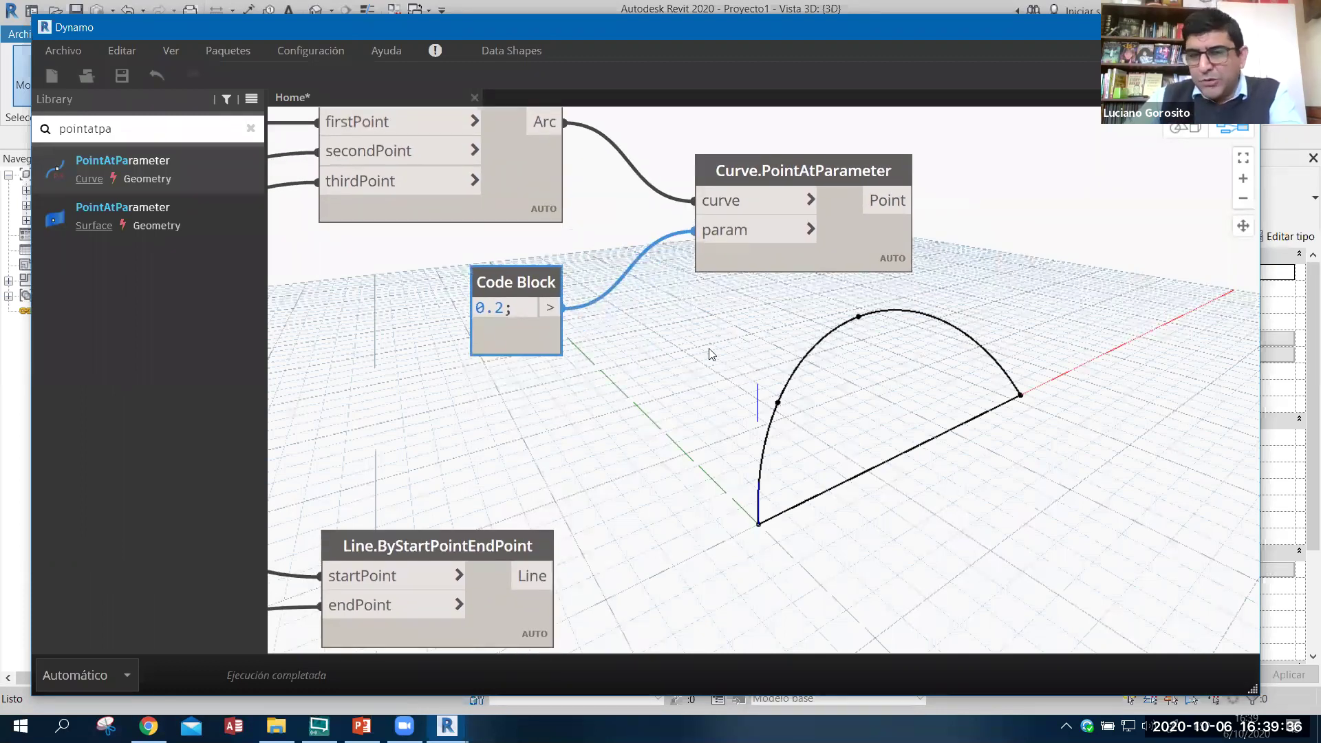
pyautogui.click(502, 370)
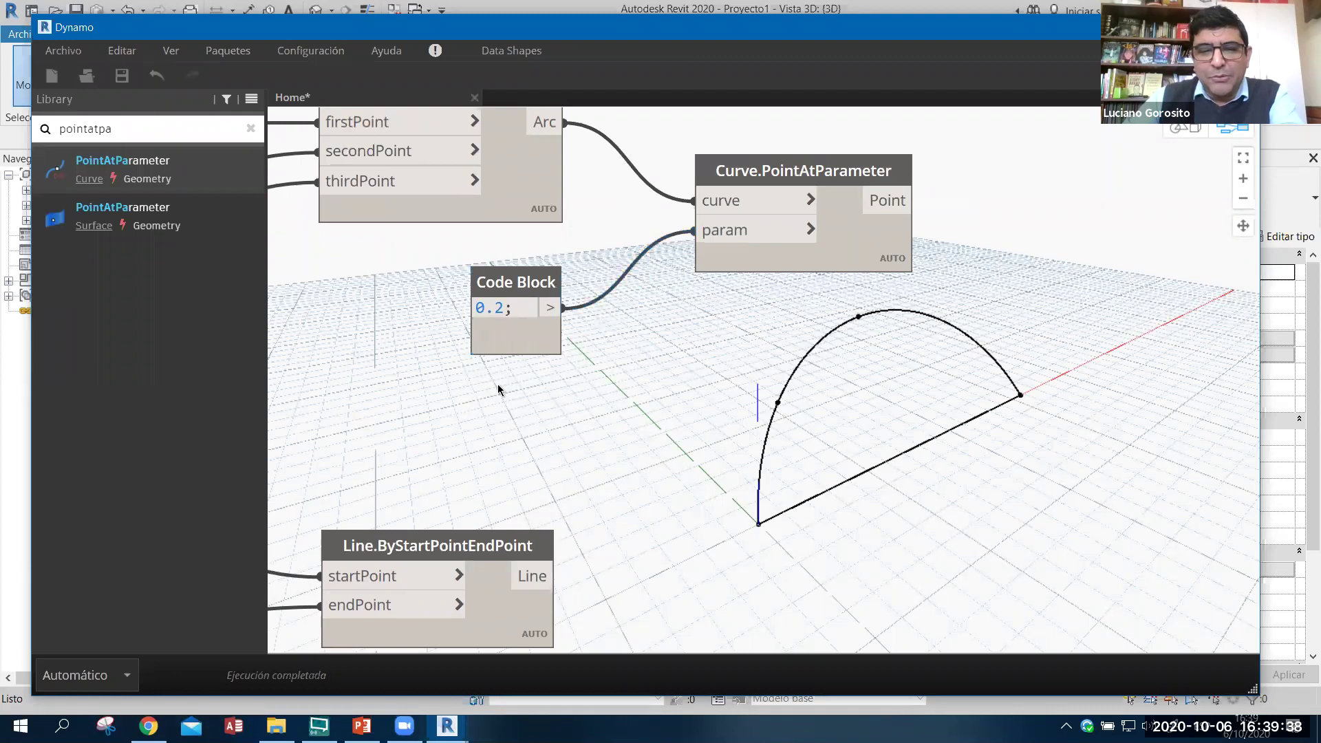
pyautogui.doubleClick(498, 384)
pyautogui.write('0.3')
pyautogui.click(506, 393)
pyautogui.moveTo(480, 377)
pyautogui.mouseDown()
pyautogui.moveTo(557, 396)
pyautogui.moveTo(693, 230)
pyautogui.mouseUp()
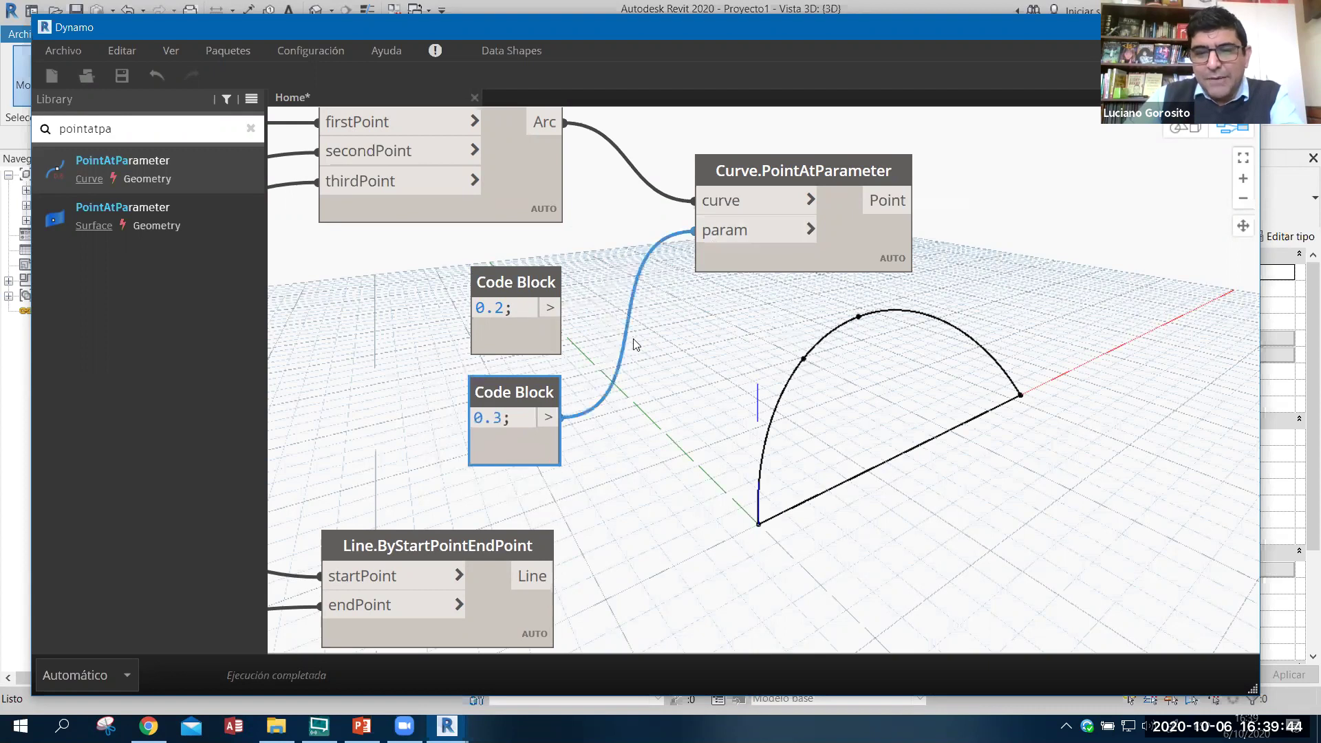
pyautogui.moveTo(550, 308); pyautogui.dragTo(693, 231)
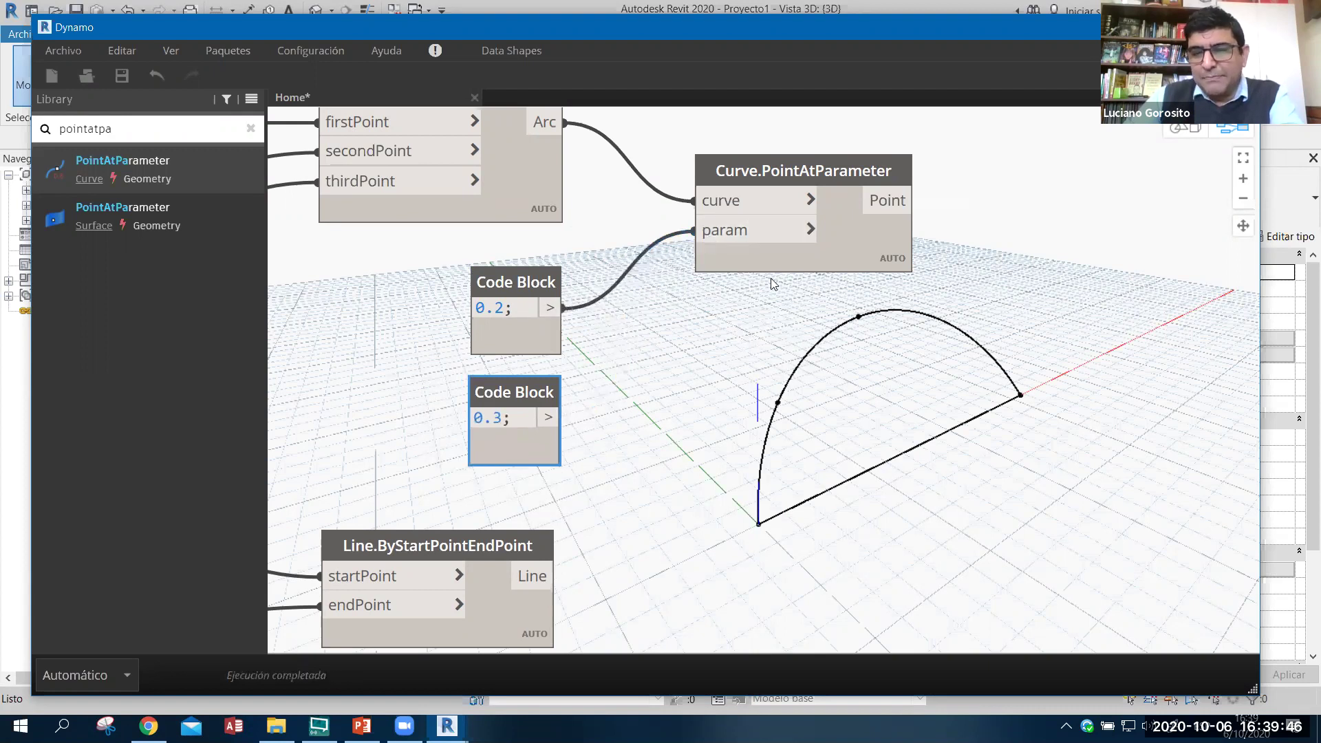
pyautogui.click(660, 354)
pyautogui.moveTo(519, 365); pyautogui.dragTo(513, 400)
pyautogui.press('Delete')
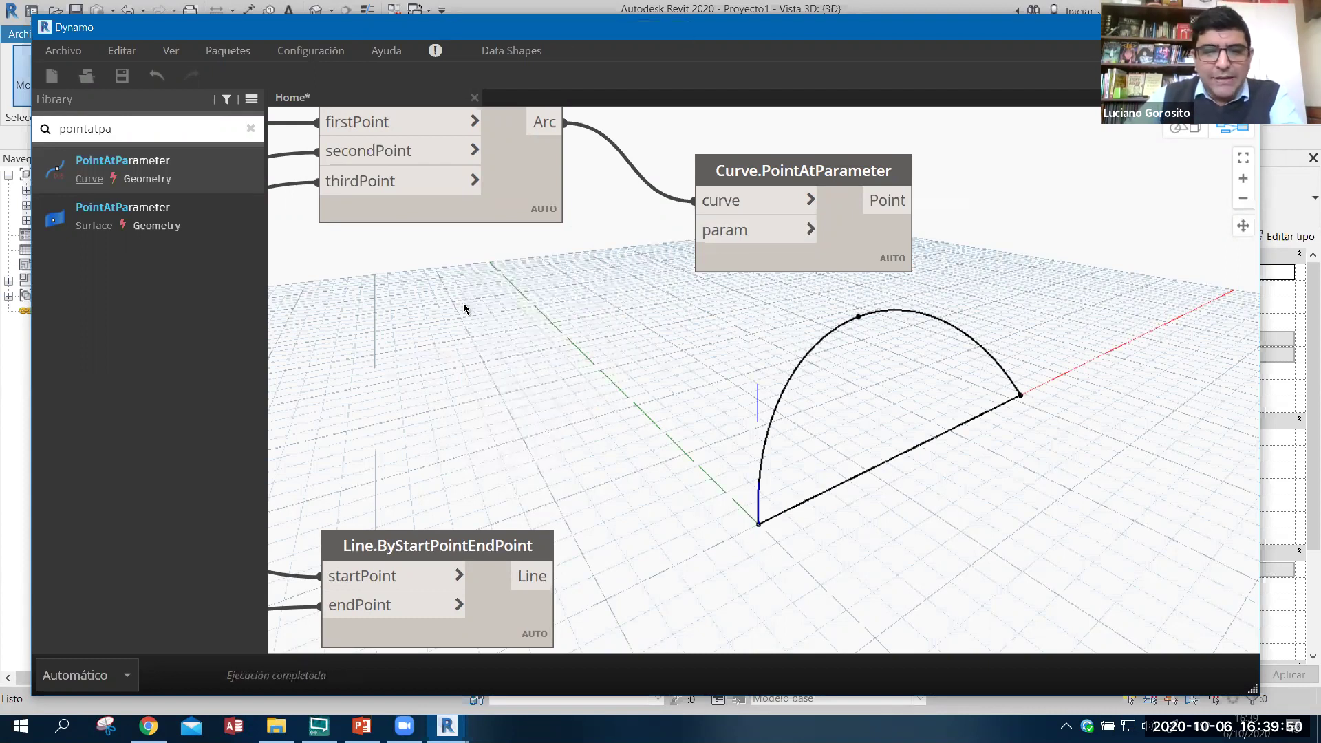
# - Create a Code Block with 0.20..0.80..0.10 and wire it into the param input
pyautogui.doubleClick(453, 289)
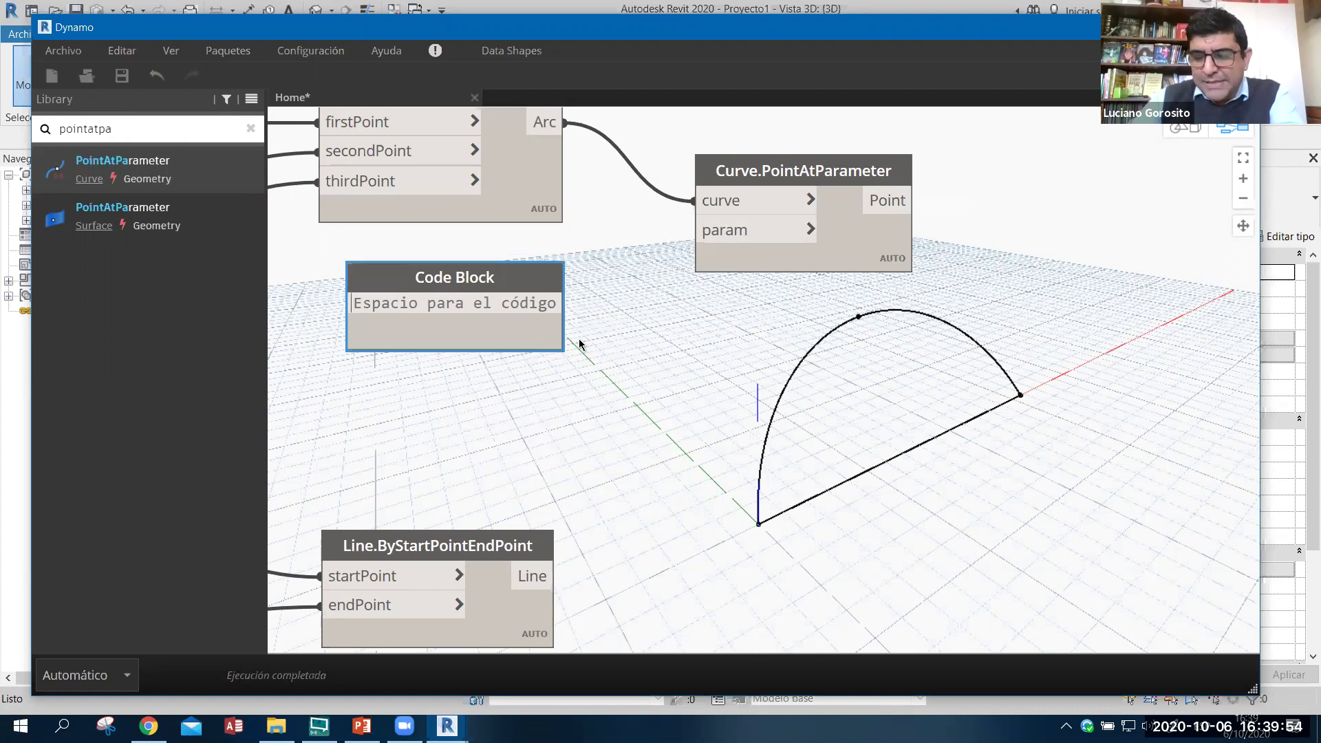
pyautogui.write('0.20')
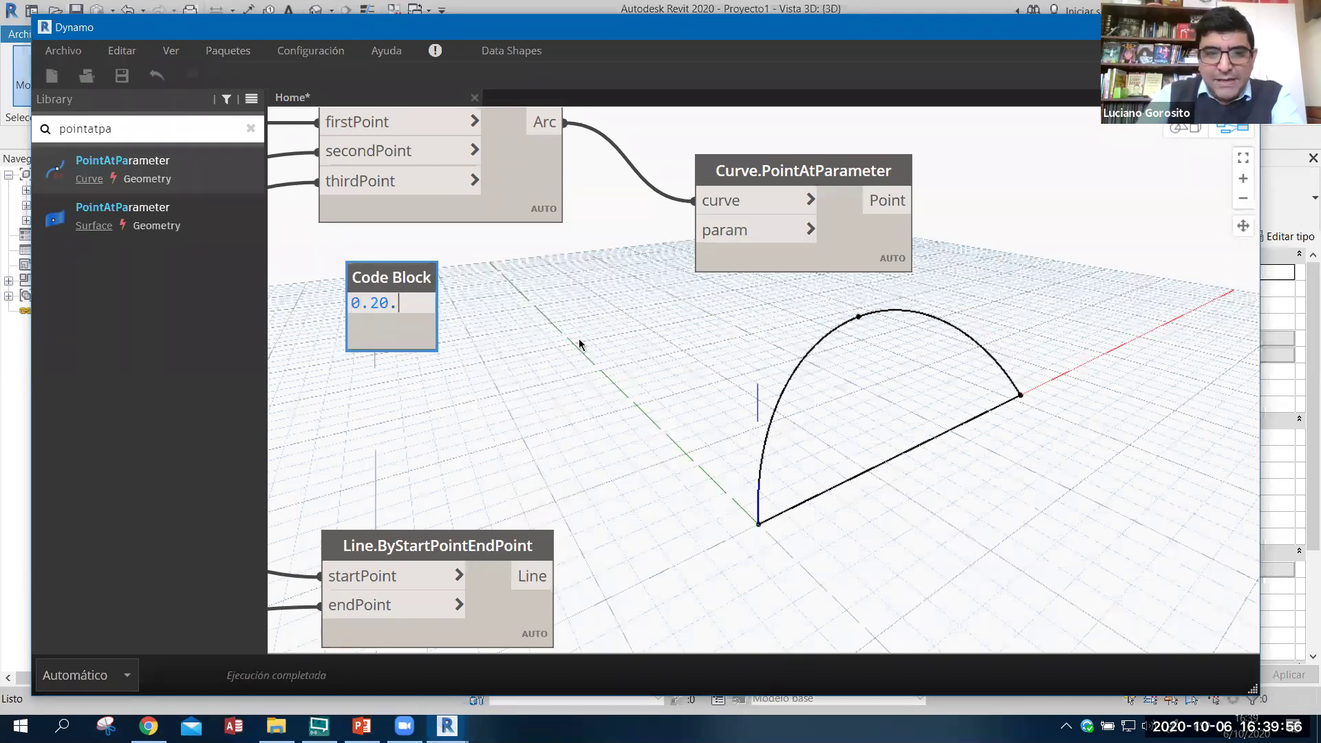
pyautogui.write('.80..')
pyautogui.press('BackSpace')
pyautogui.press('BackSpace')
pyautogui.write('..0')
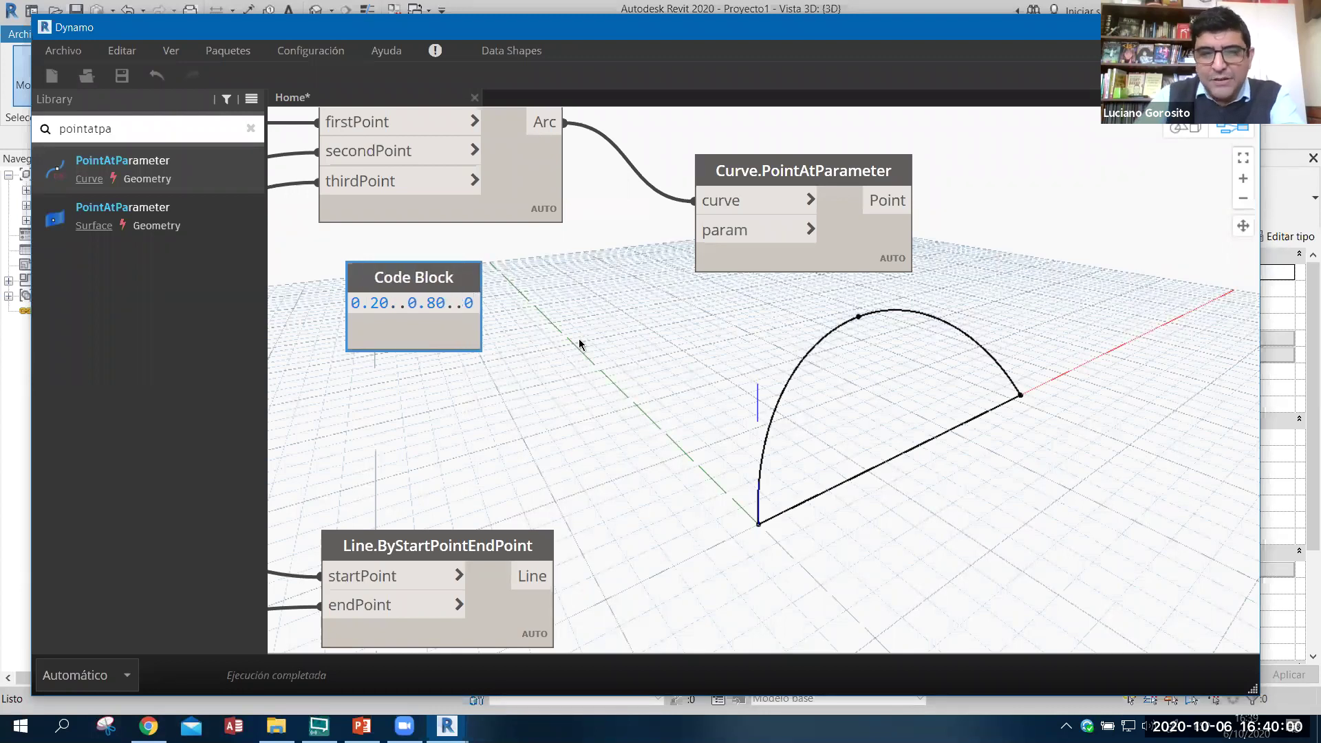
pyautogui.write('.10')
pyautogui.click(579, 344)
pyautogui.moveTo(455, 283); pyautogui.dragTo(519, 304)
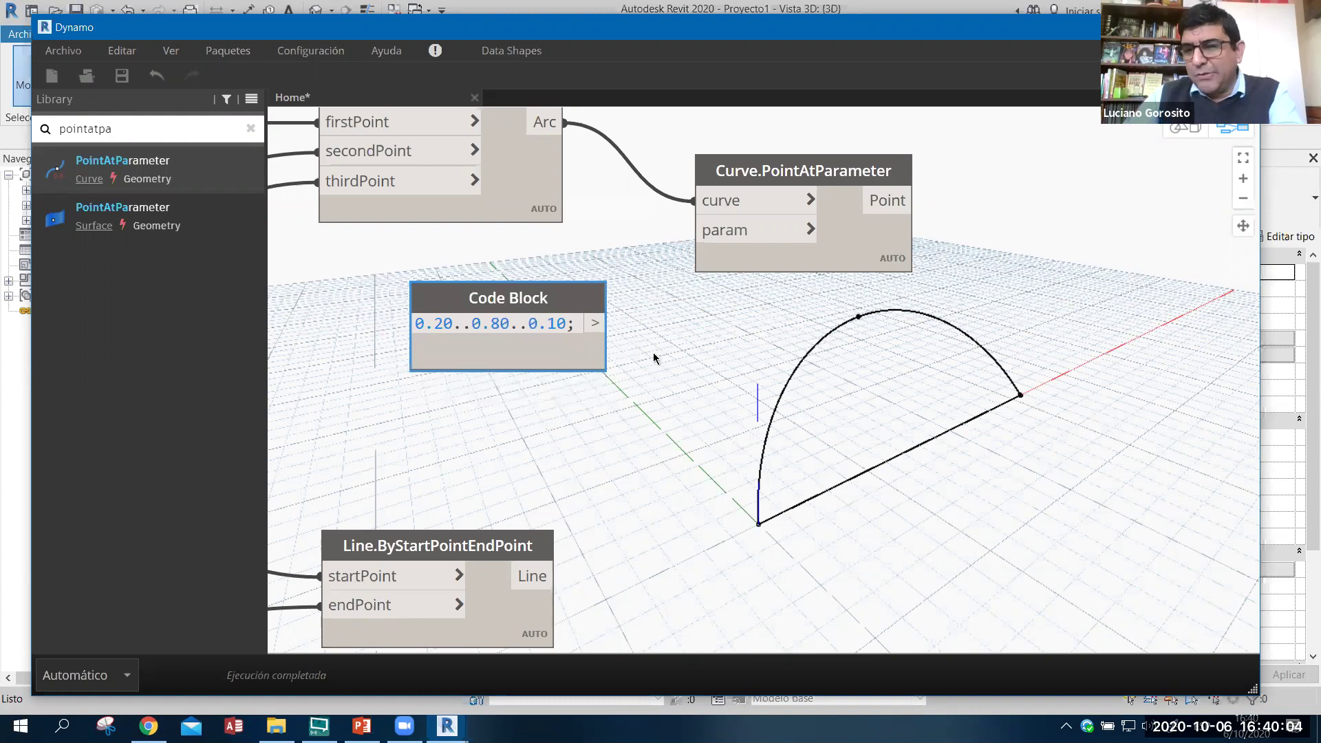
pyautogui.moveTo(412, 305)
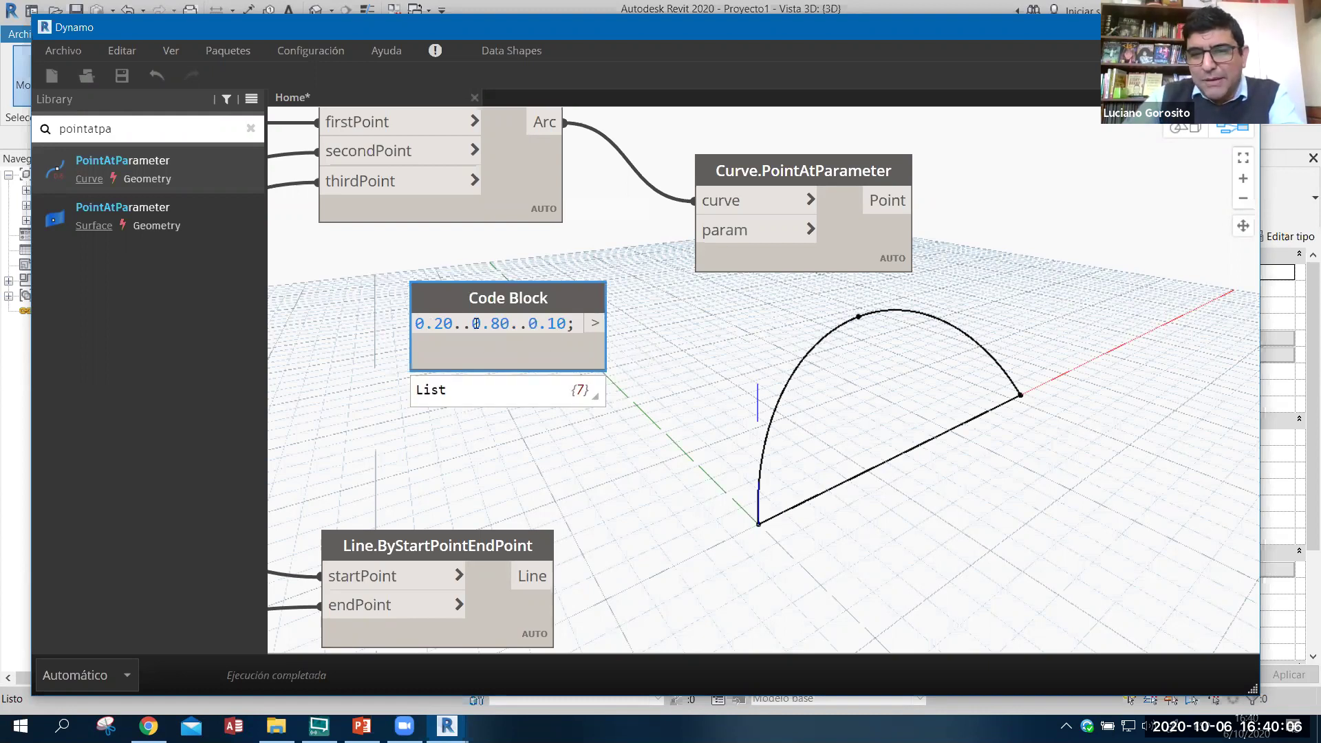
pyautogui.moveTo(508, 341)
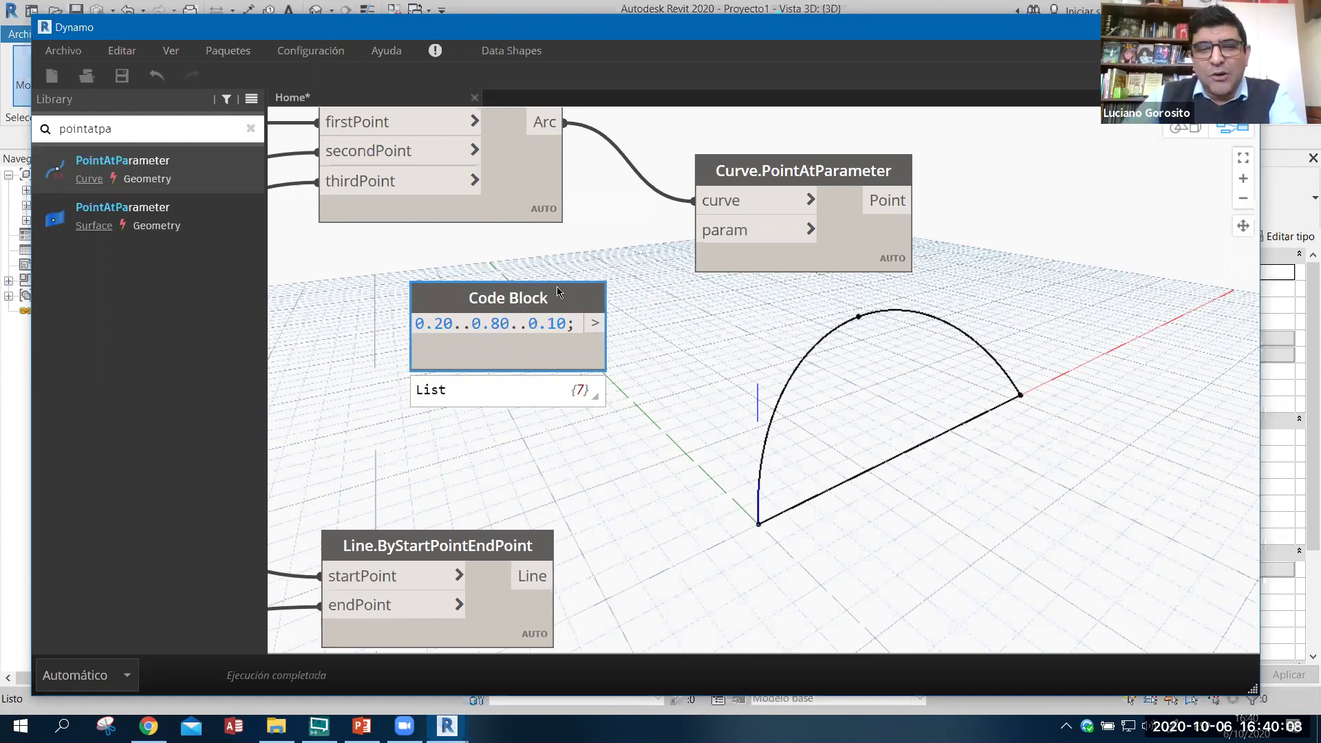
pyautogui.moveTo(586, 320); pyautogui.dragTo(550, 315)
pyautogui.click(694, 231)
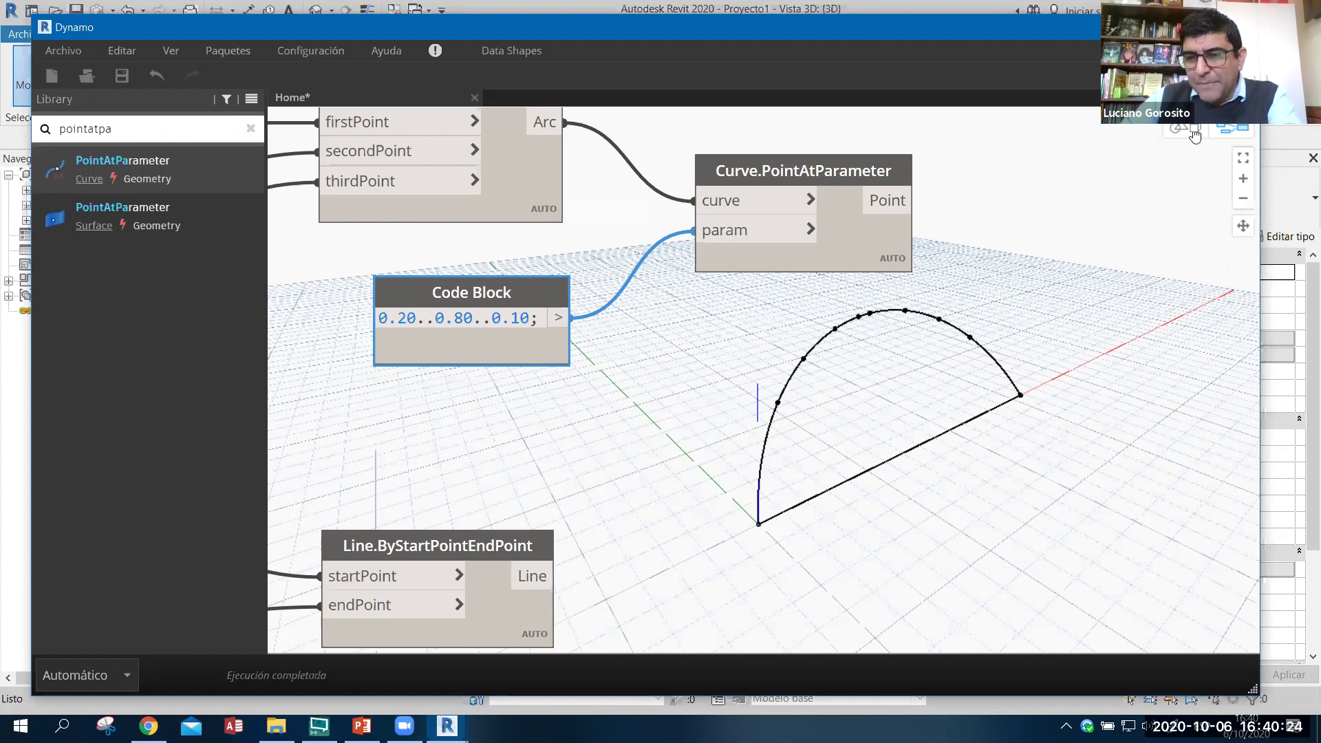
# - Orbit the 3D preview to inspect the seven arc points, then reposition the code block
pyautogui.hotkey('ctrl', 'b')
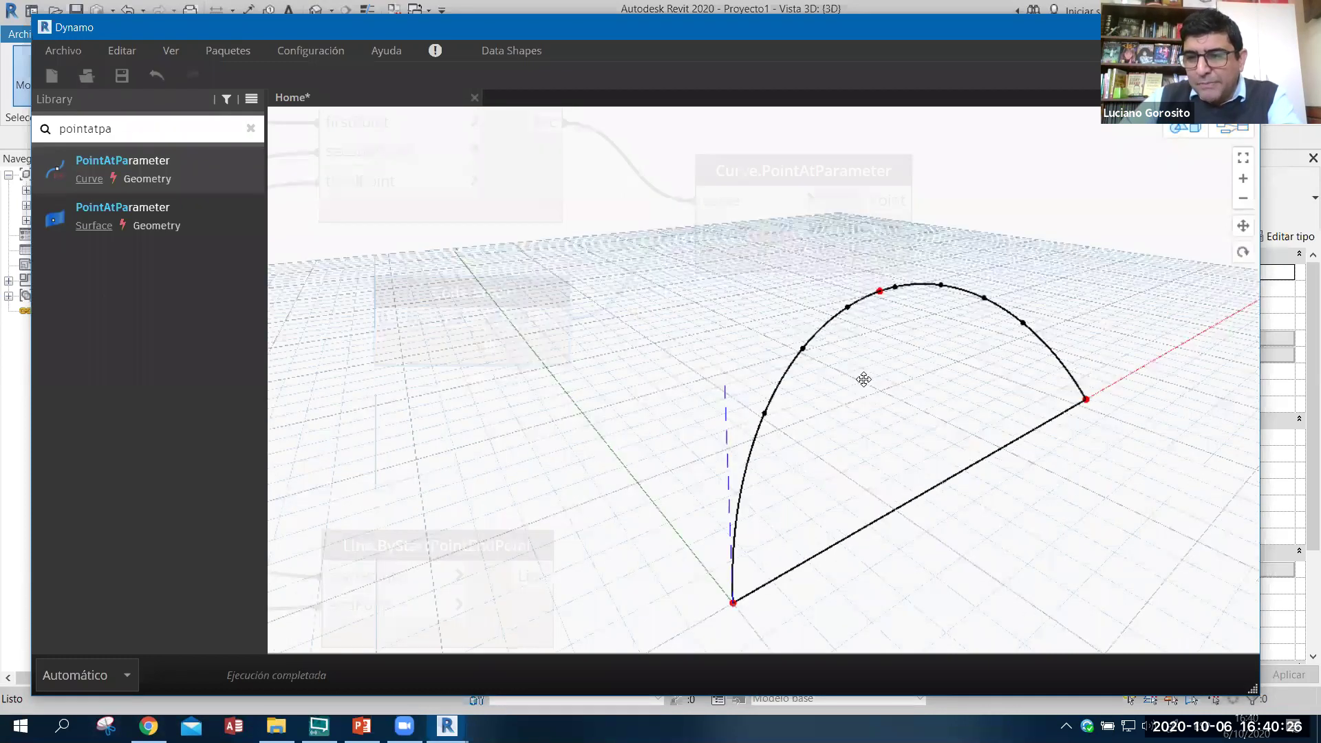
pyautogui.scroll(3, 888, 391)
pyautogui.moveTo(888, 391); pyautogui.dragTo(1099, 241, button='right')
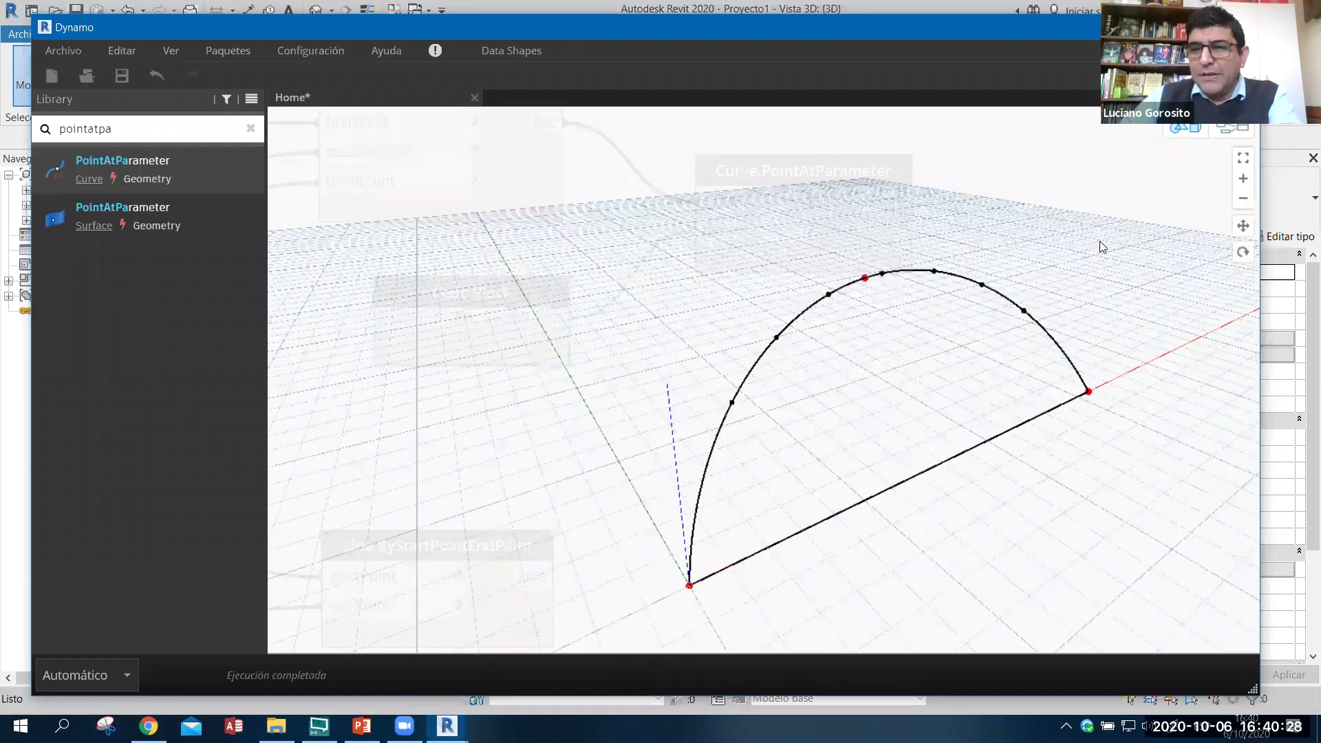
pyautogui.hotkey('ctrl', 'b')
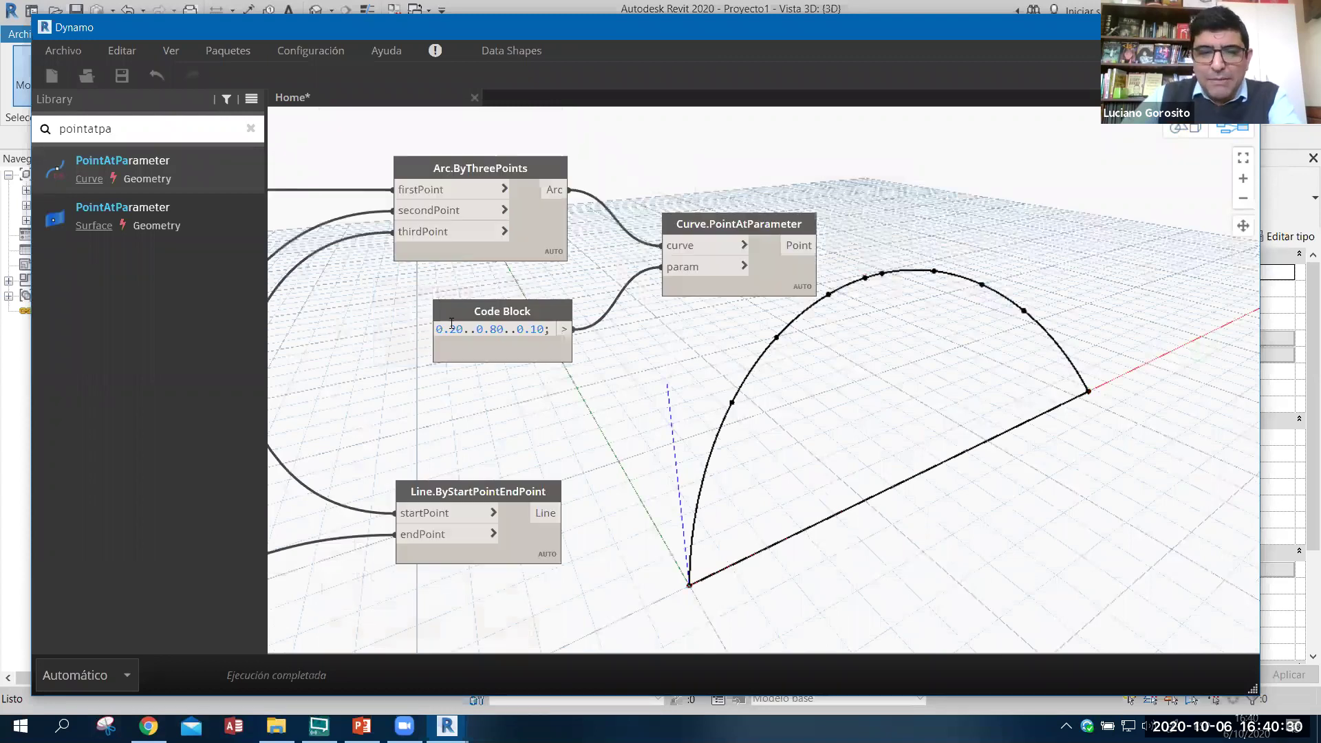
pyautogui.moveTo(480, 354); pyautogui.dragTo(481, 364)
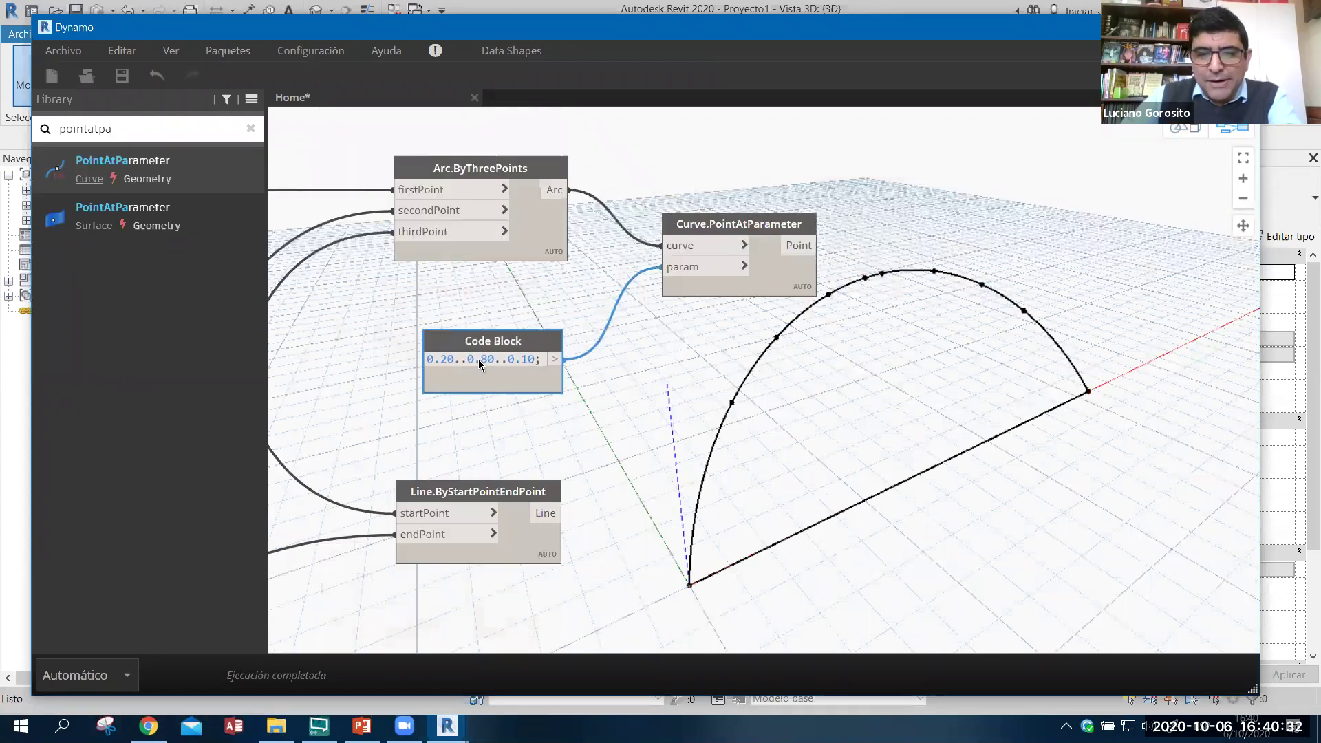
# - Duplicate the Curve.PointAtParameter node with its wires and feed the base line into the copy's curve input
pyautogui.click(719, 226)
pyautogui.hotkey('ctrl', 'c')
pyautogui.hotkey('ctrl', 'v')
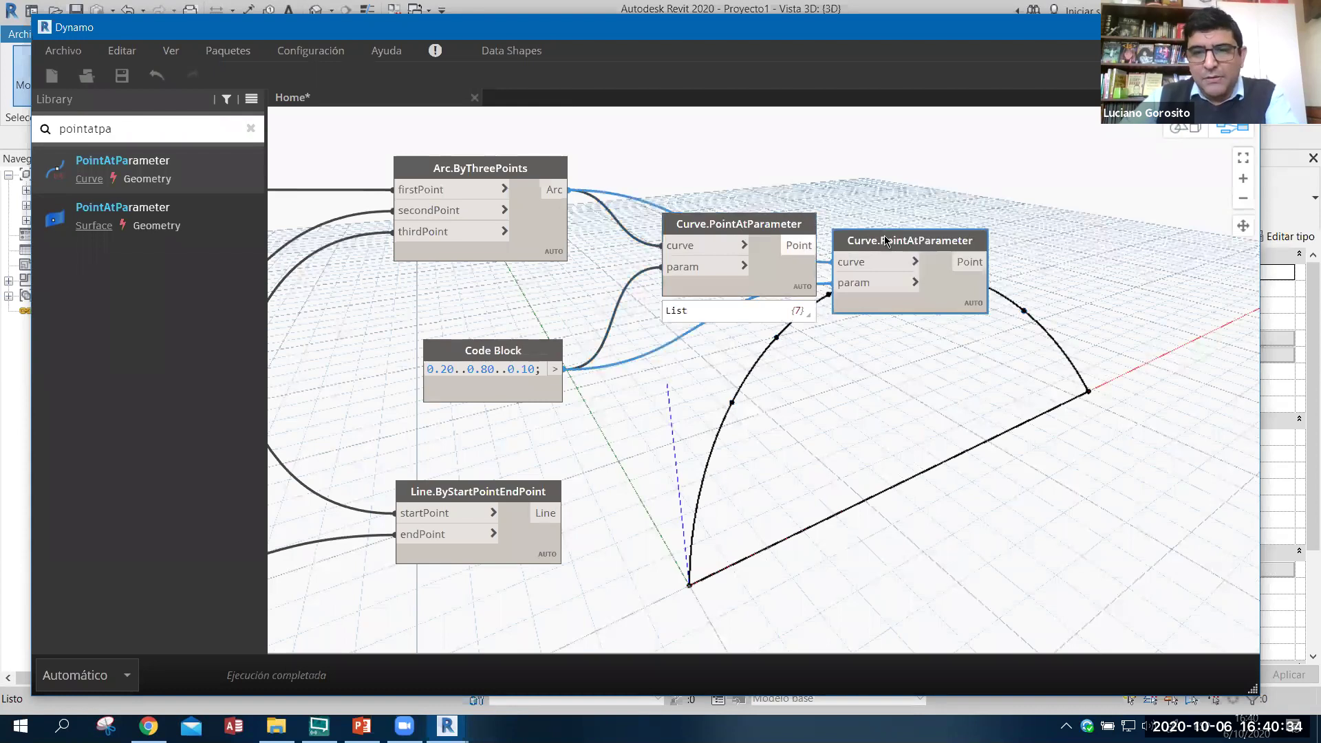
pyautogui.moveTo(846, 275)
pyautogui.mouseDown()
pyautogui.moveTo(734, 480)
pyautogui.moveTo(717, 475)
pyautogui.mouseUp()
pyautogui.click(701, 425)
pyautogui.scroll(-2, 556, 472)
pyautogui.scroll(2, 556, 472)
pyautogui.moveTo(442, 408); pyautogui.dragTo(555, 390)
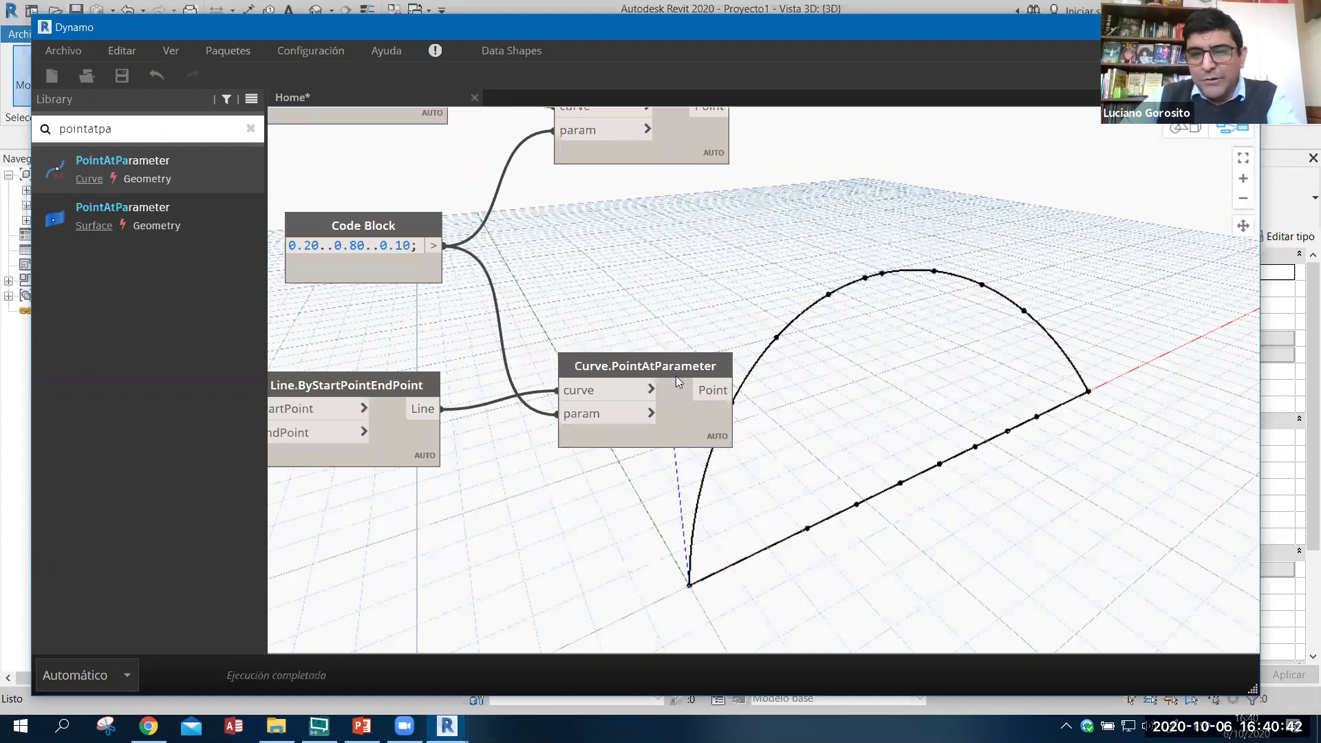
pyautogui.moveTo(688, 291); pyautogui.dragTo(649, 346, button='middle')
pyautogui.doubleClick(81, 134)
# - Add a Line.ByStartPointEndPoint node joining arc points to base-line points, then view the truss in 3D
pyautogui.write('line')
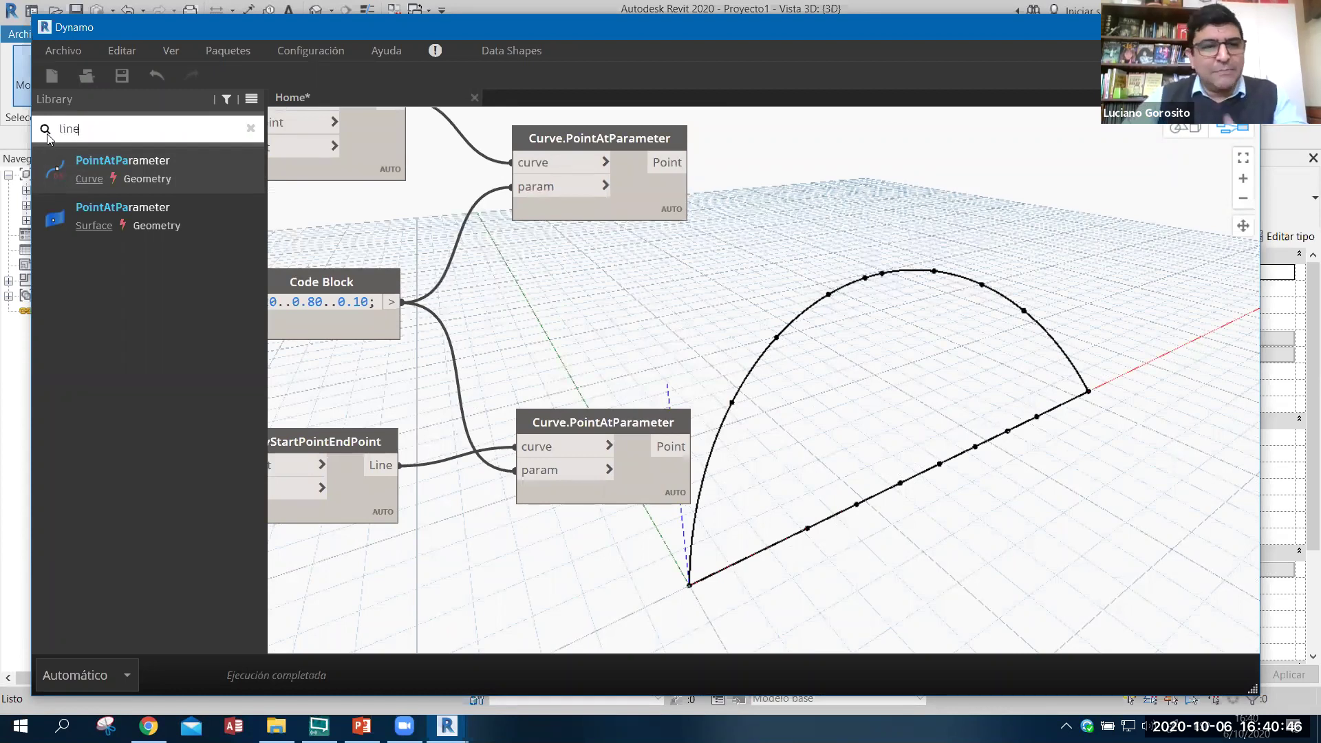
pyautogui.click(103, 170)
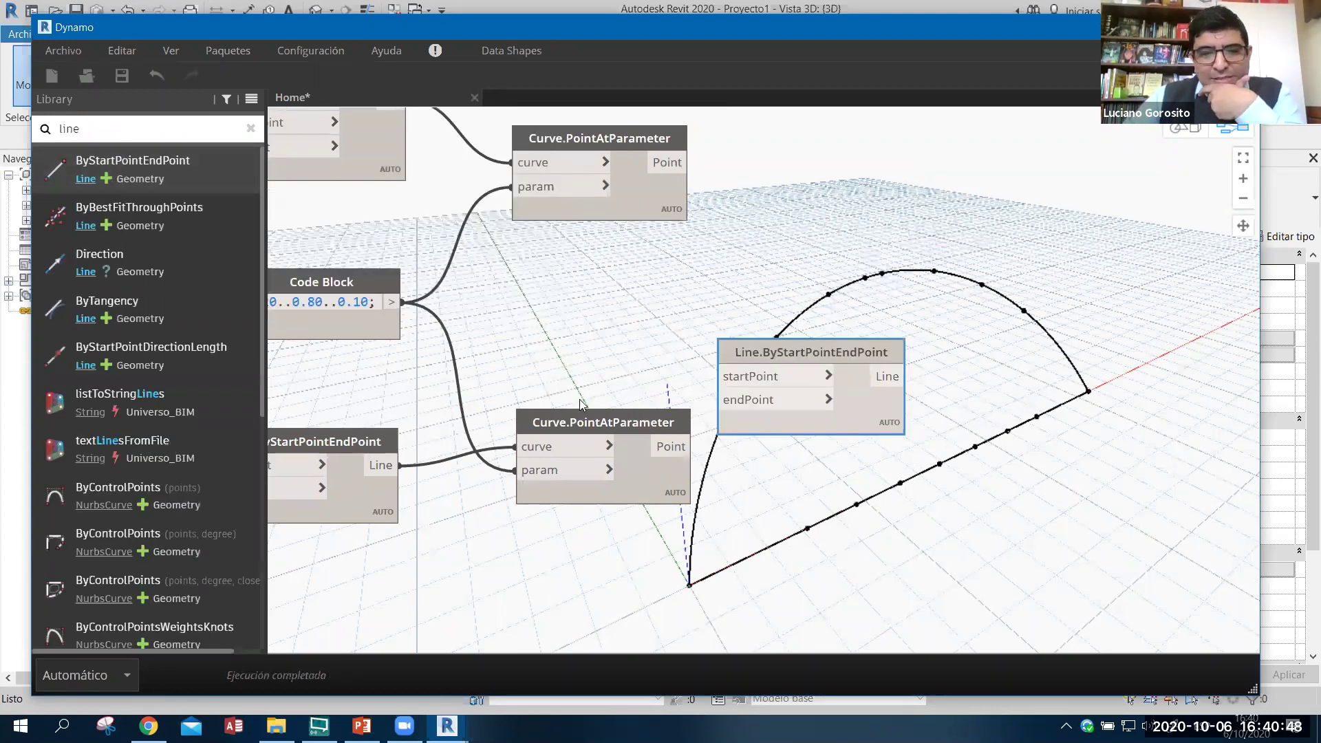
pyautogui.moveTo(580, 405); pyautogui.dragTo(439, 462, button='middle')
pyautogui.moveTo(703, 404); pyautogui.dragTo(722, 343)
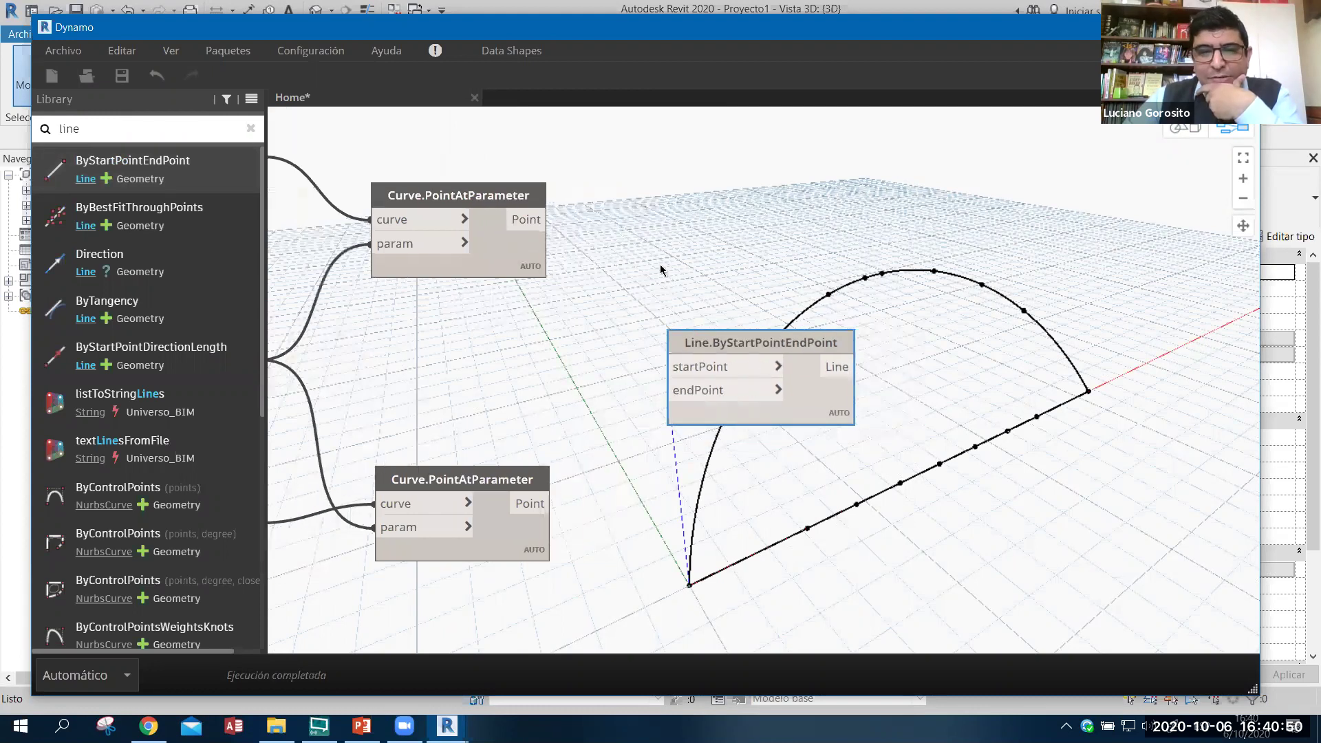
pyautogui.moveTo(660, 270); pyautogui.dragTo(635, 270, button='middle')
pyautogui.click(523, 219)
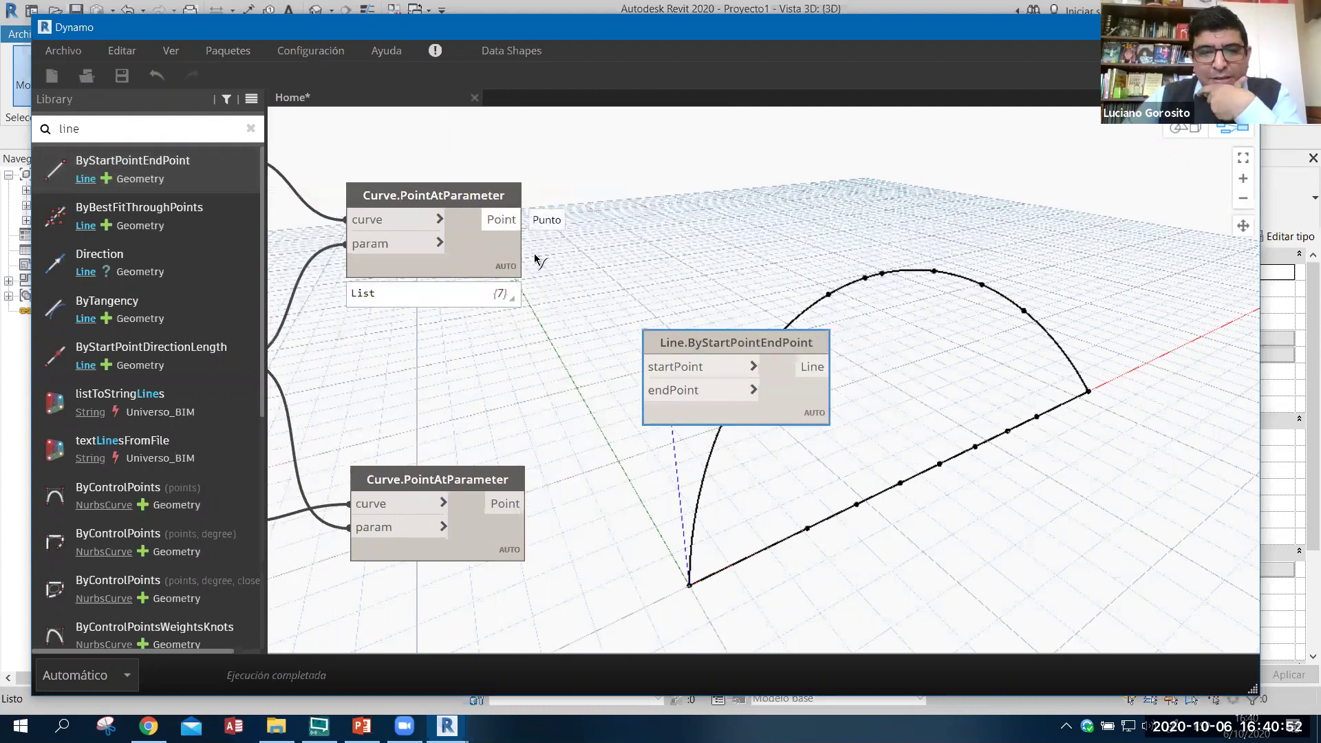
pyautogui.click(643, 367)
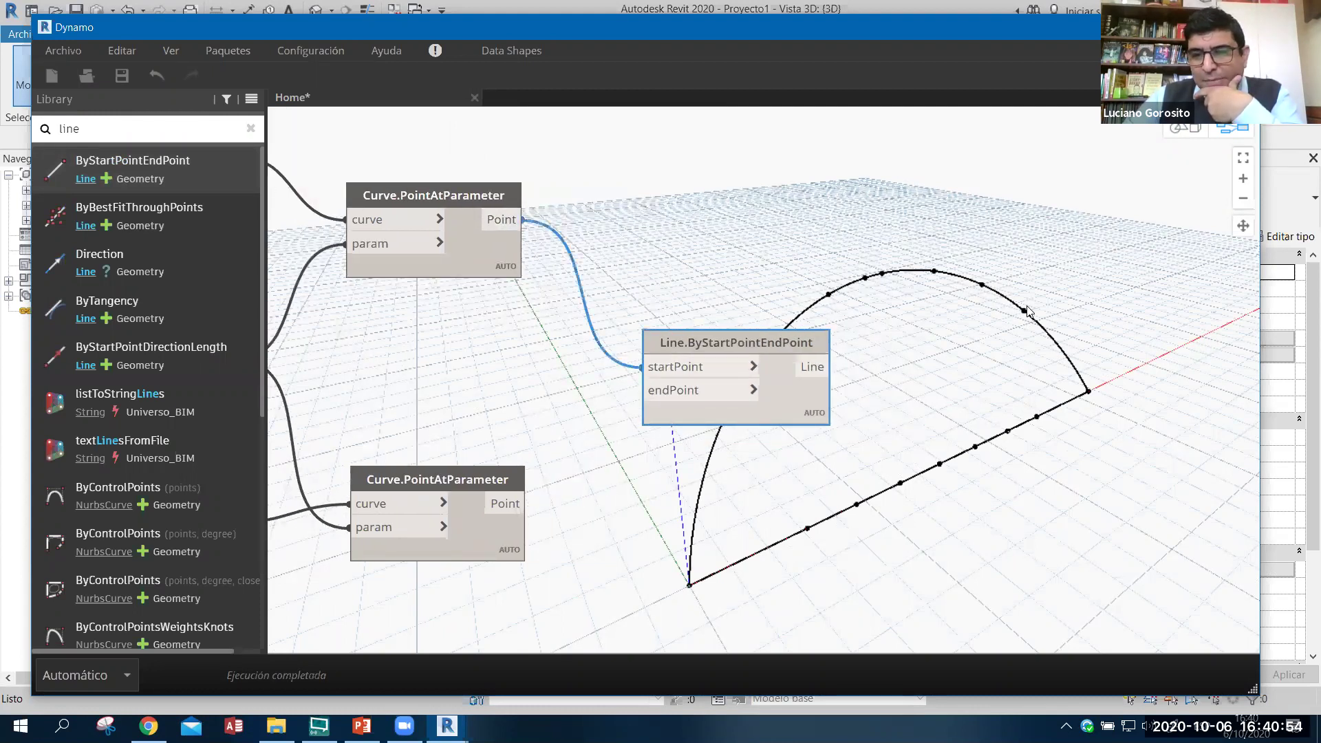
pyautogui.click(525, 503)
pyautogui.click(643, 390)
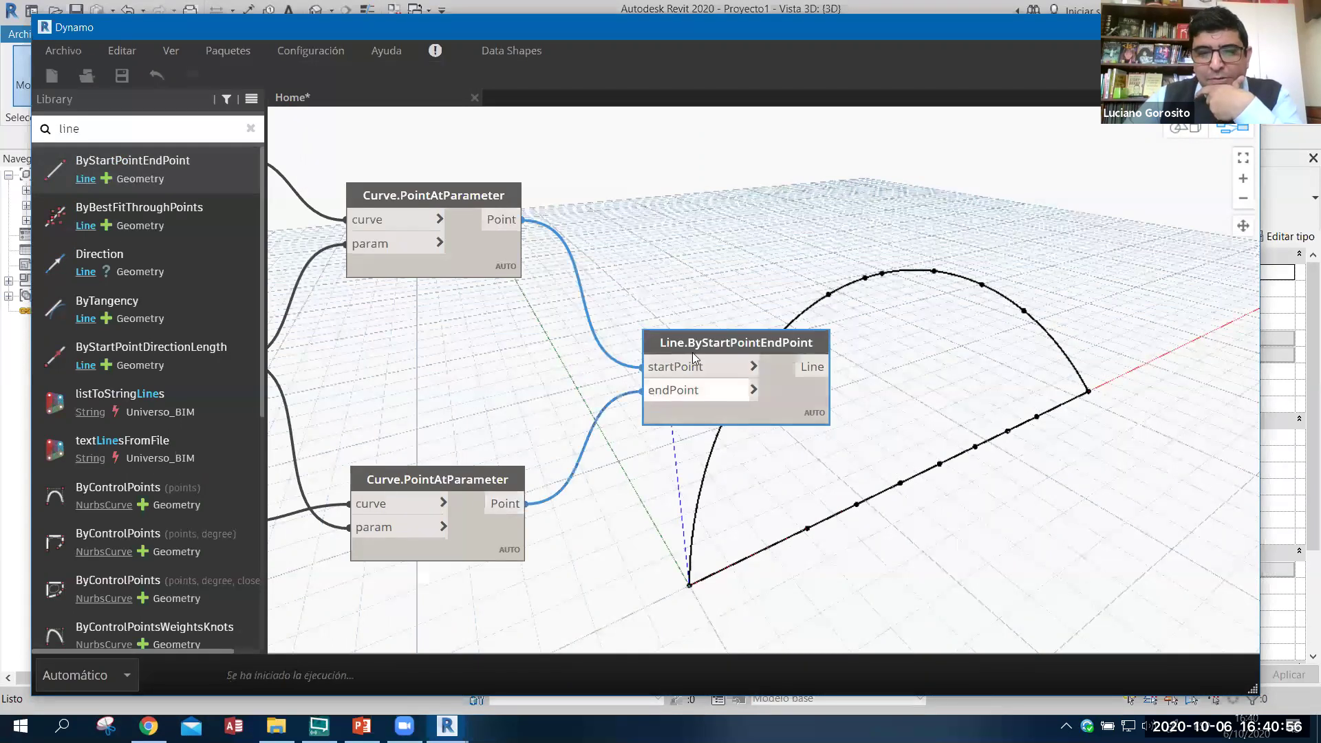
pyautogui.moveTo(700, 342); pyautogui.dragTo(679, 338)
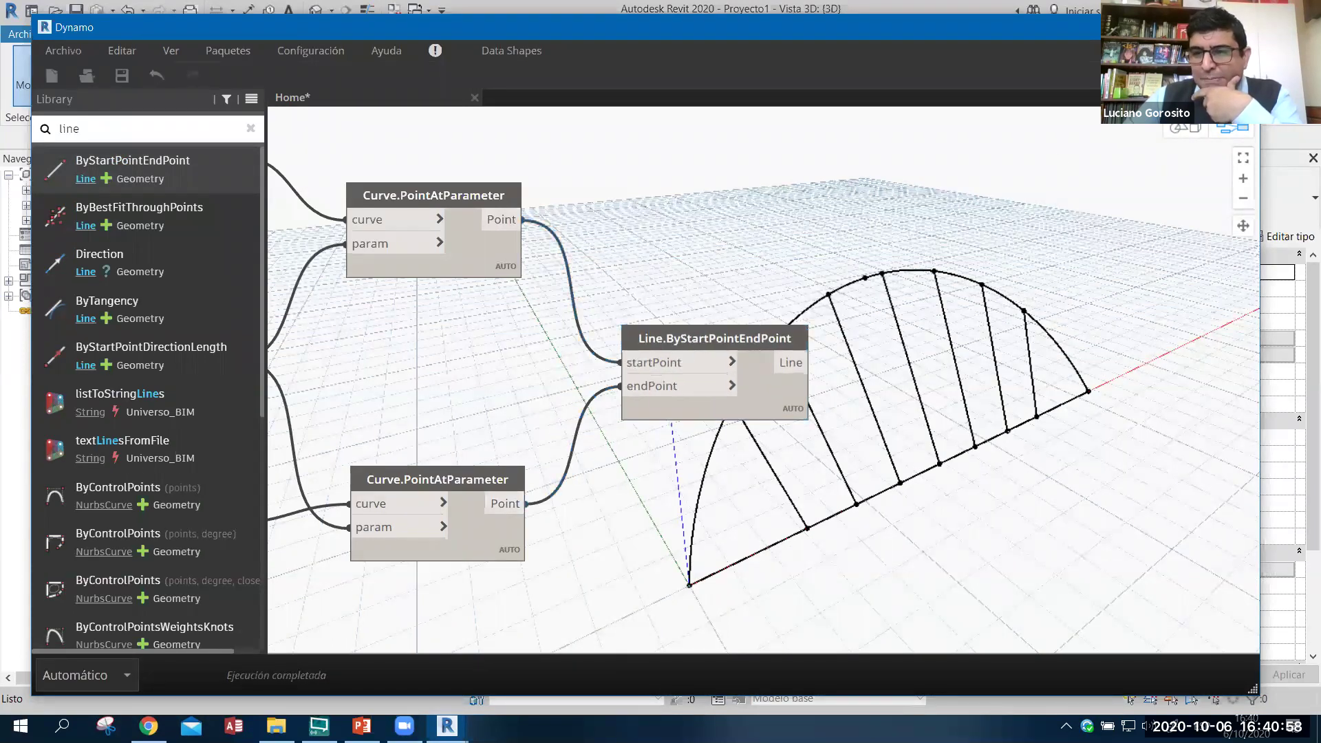
pyautogui.click(1184, 128)
pyautogui.moveTo(870, 366)
pyautogui.mouseDown(button='right')
pyautogui.moveTo(627, 525)
pyautogui.moveTo(616, 563)
pyautogui.mouseUp(button='right')
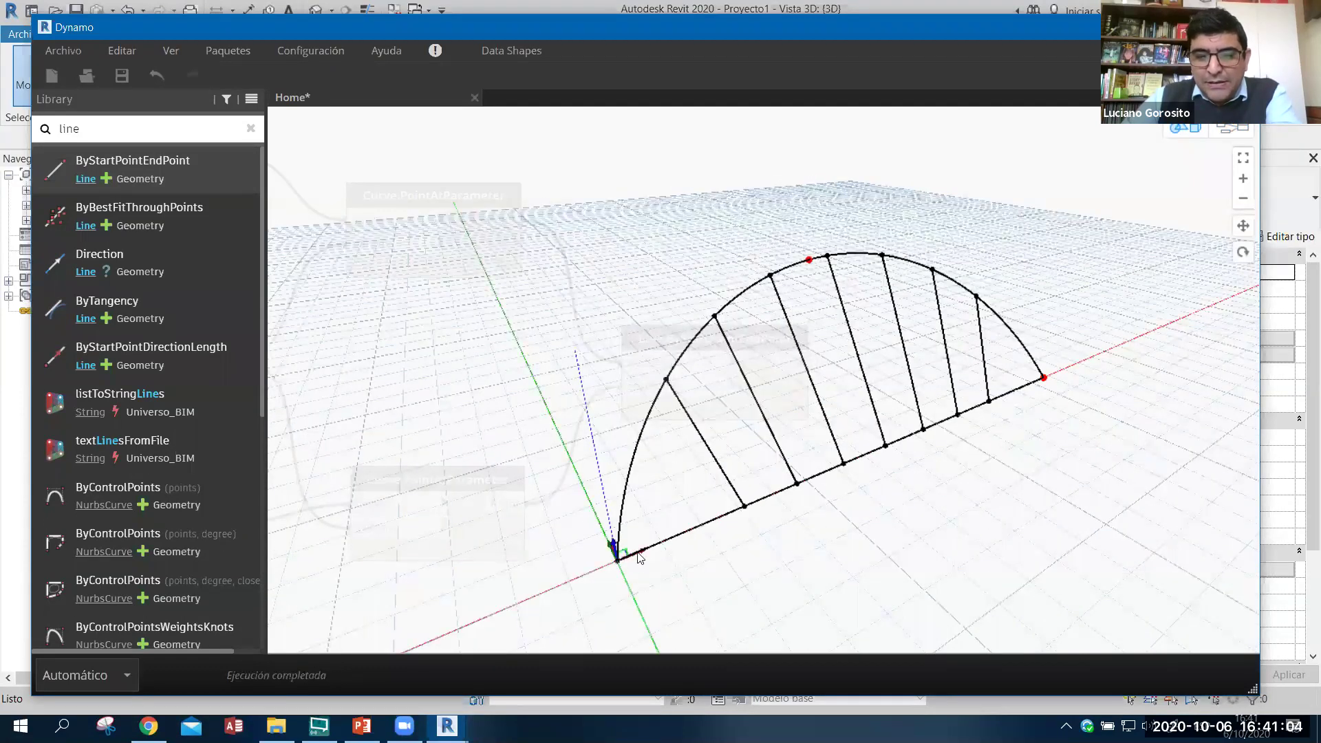
# - Drag the arch's right end point outward in the 3D preview, then view the truss in Revit
pyautogui.moveTo(625, 549); pyautogui.dragTo(574, 569, button='right')
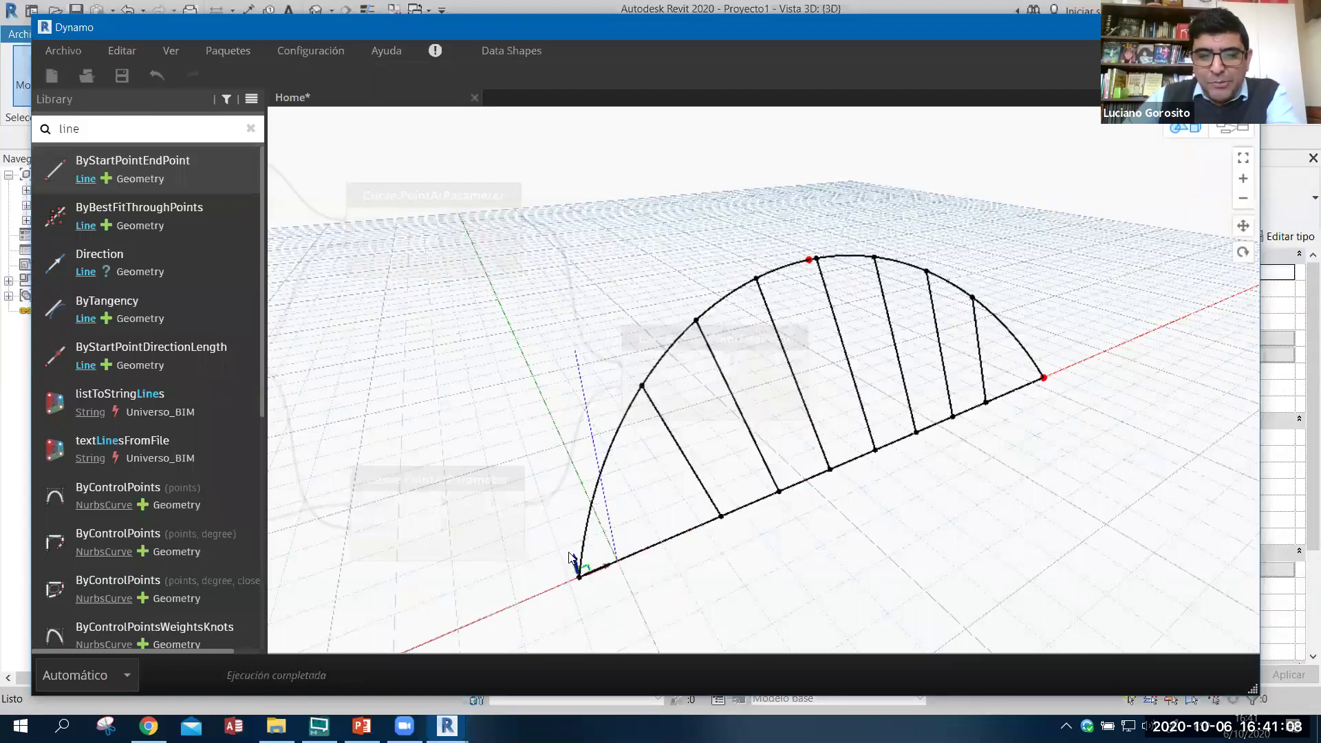
pyautogui.moveTo(705, 505)
pyautogui.mouseDown(button='right')
pyautogui.moveTo(843, 477)
pyautogui.moveTo(805, 479)
pyautogui.moveTo(666, 285)
pyautogui.moveTo(692, 278)
pyautogui.mouseUp(button='right')
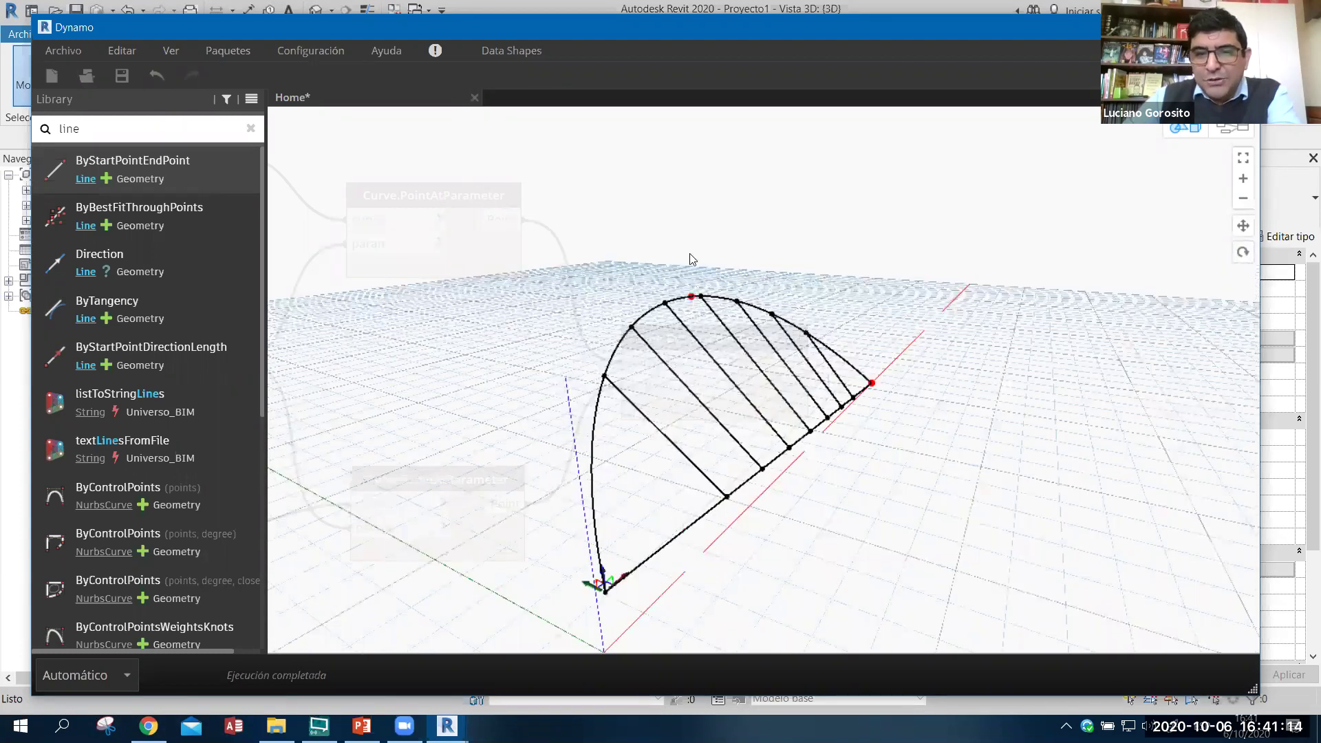
pyautogui.click(691, 297)
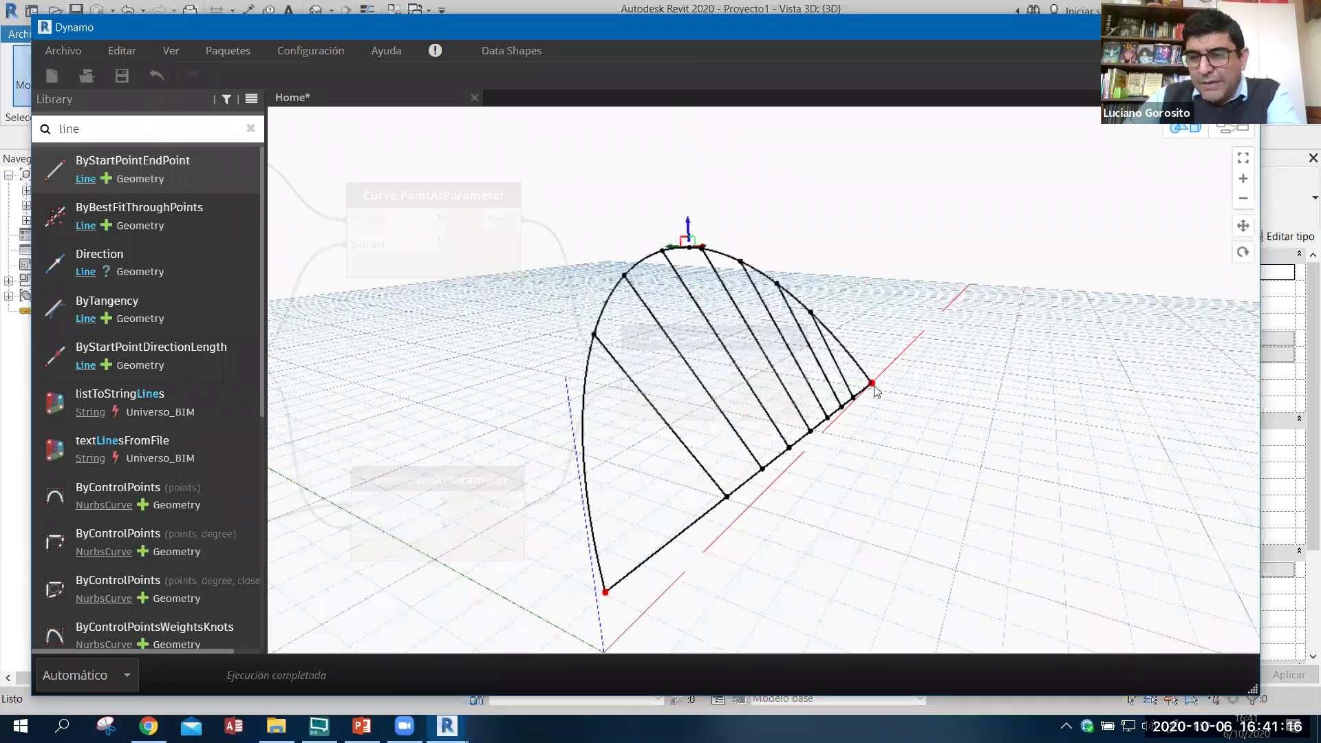
pyautogui.click(870, 384)
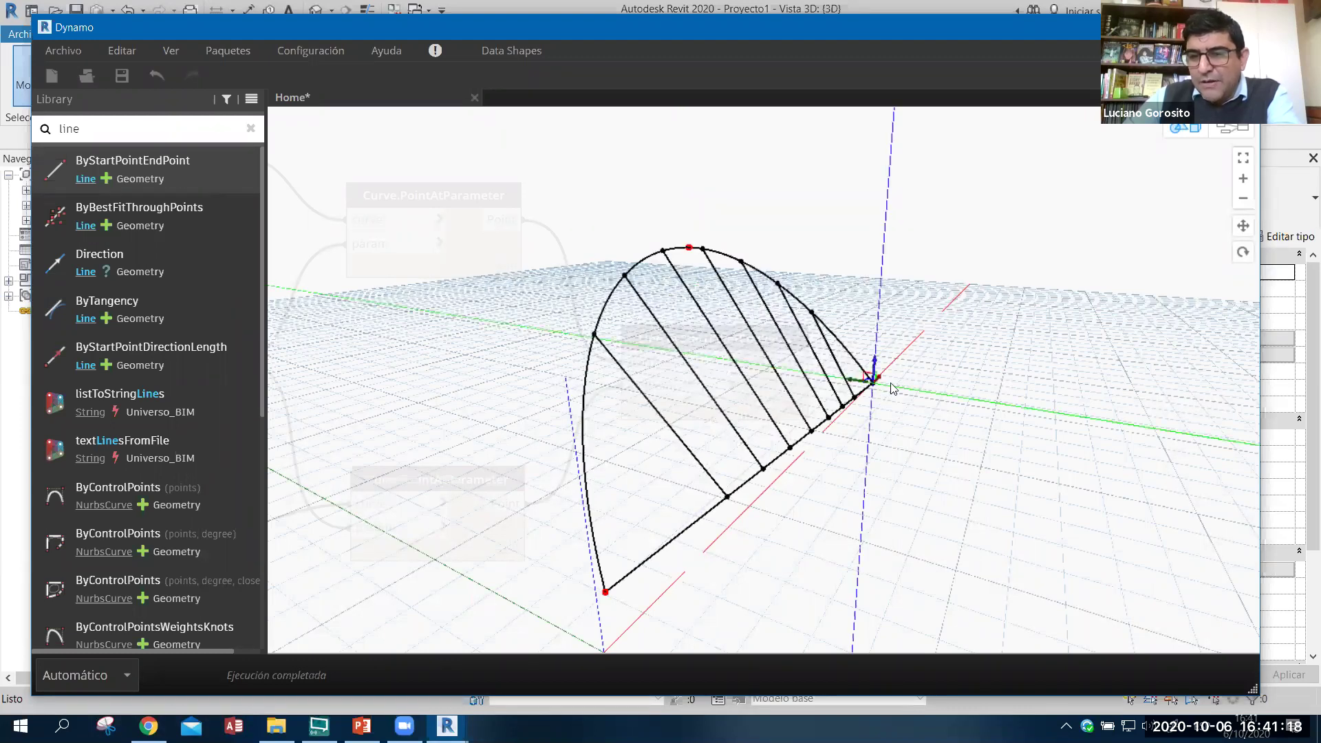
pyautogui.moveTo(892, 389); pyautogui.dragTo(861, 275)
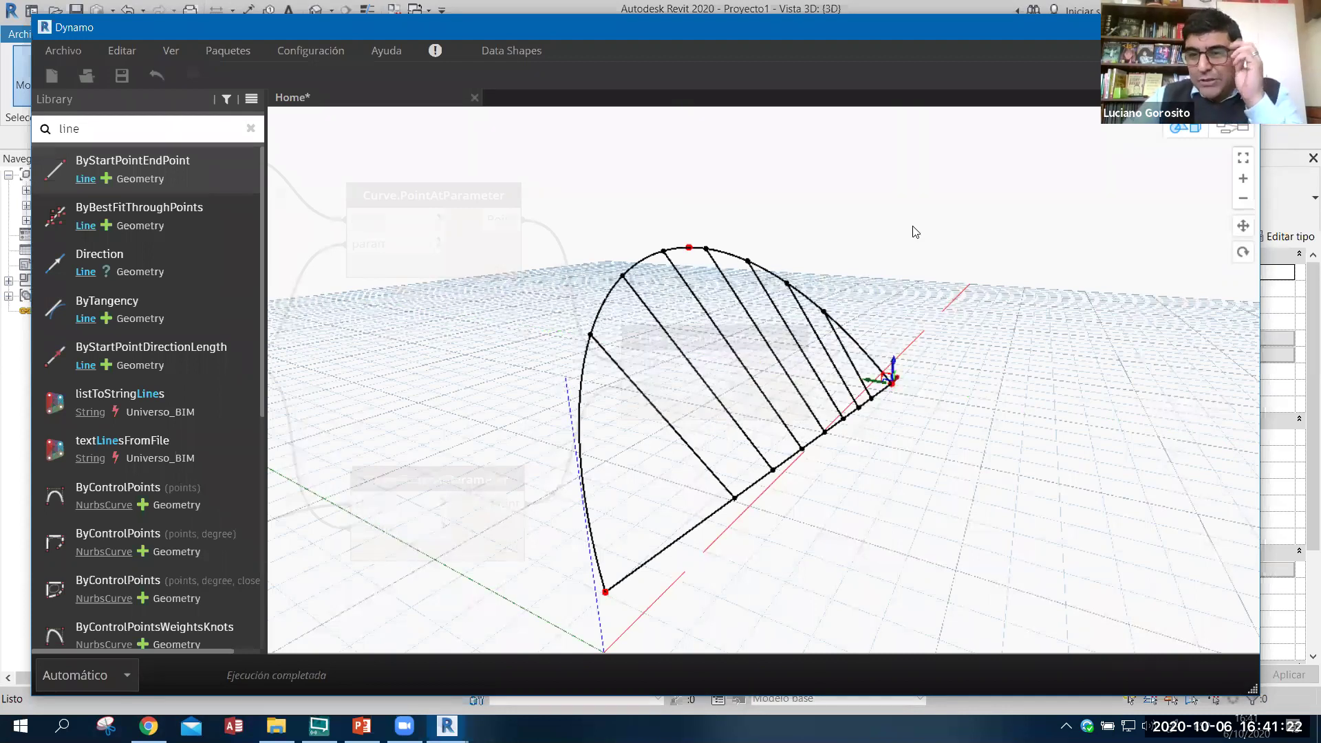
pyautogui.hotkey('ctrl', 'b')
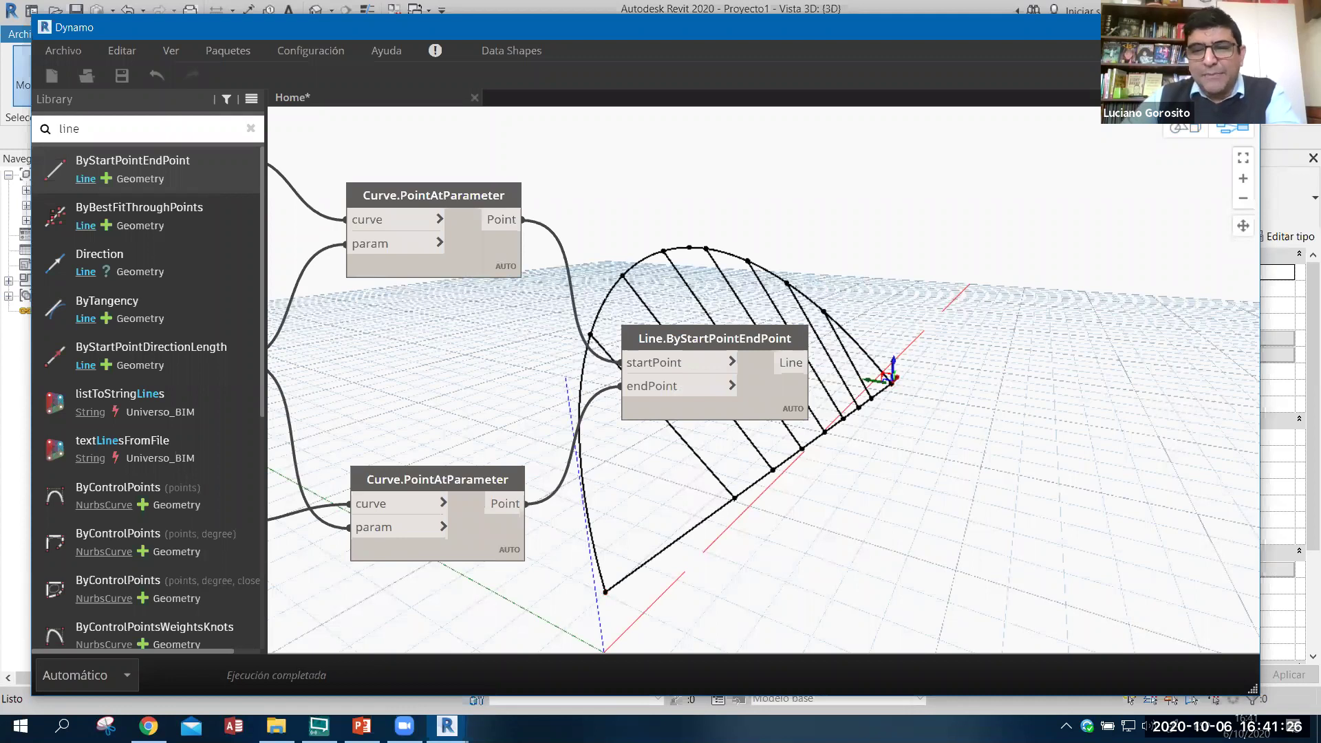
pyautogui.hotkey('alt', 'Tab')
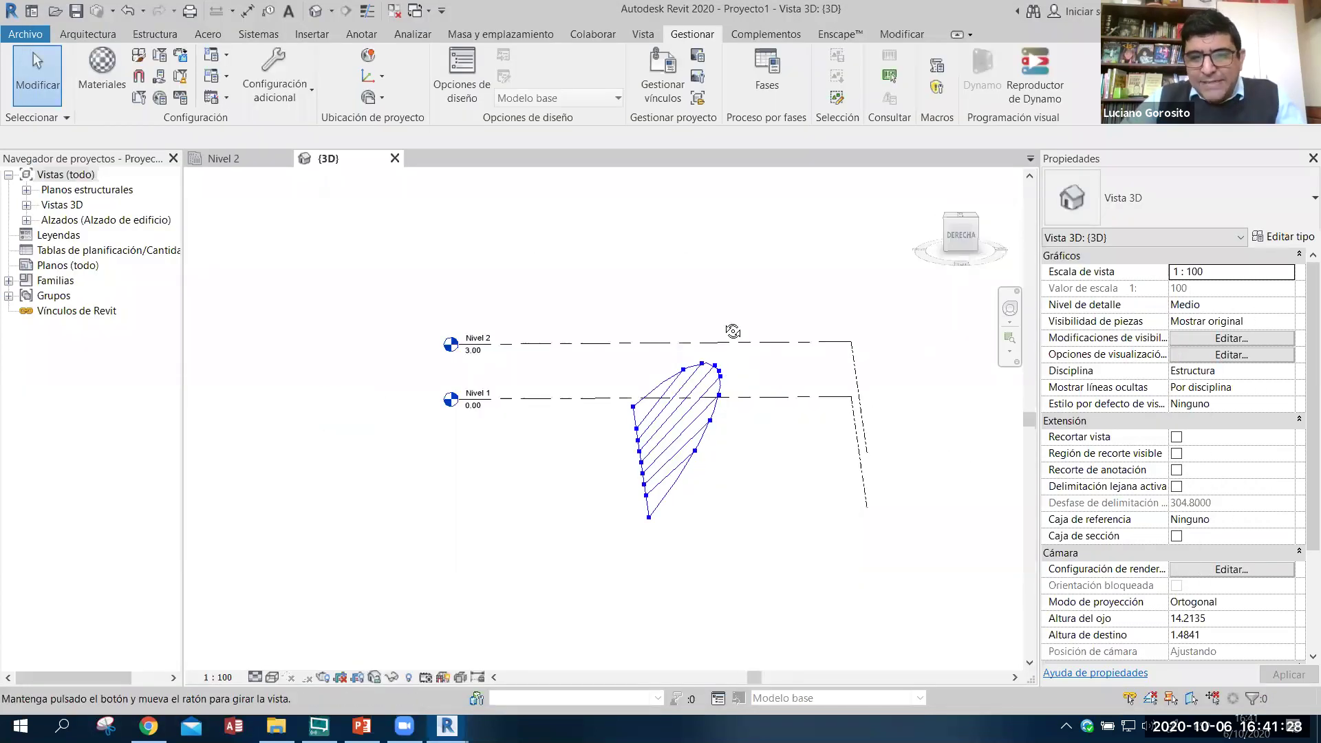
# - Orbit and zoom Revit's 3D view to inspect the arched truss and its seven struts
pyautogui.keyDown('shift'); pyautogui.moveTo(796, 521); pyautogui.dragTo(868, 528, button='middle'); pyautogui.keyUp('shift')
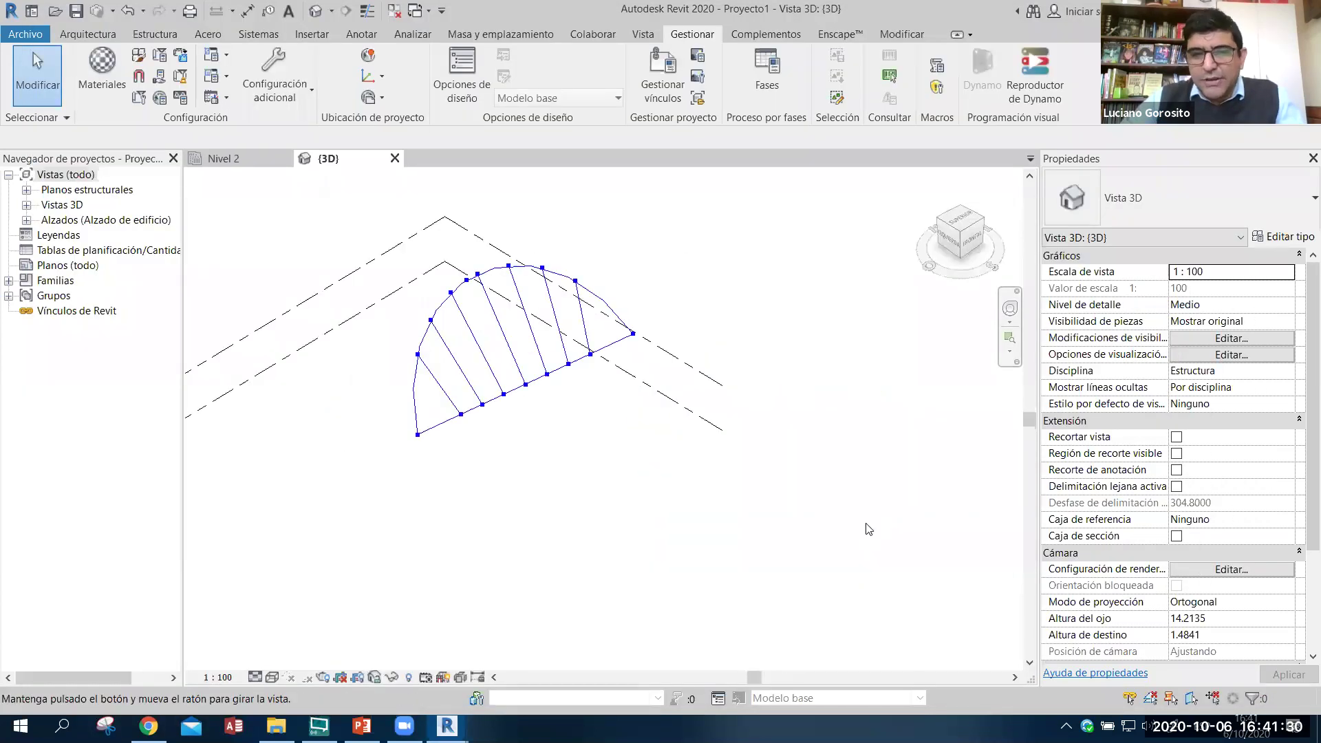
pyautogui.scroll(5, 781, 427)
pyautogui.scroll(-4, 786, 432)
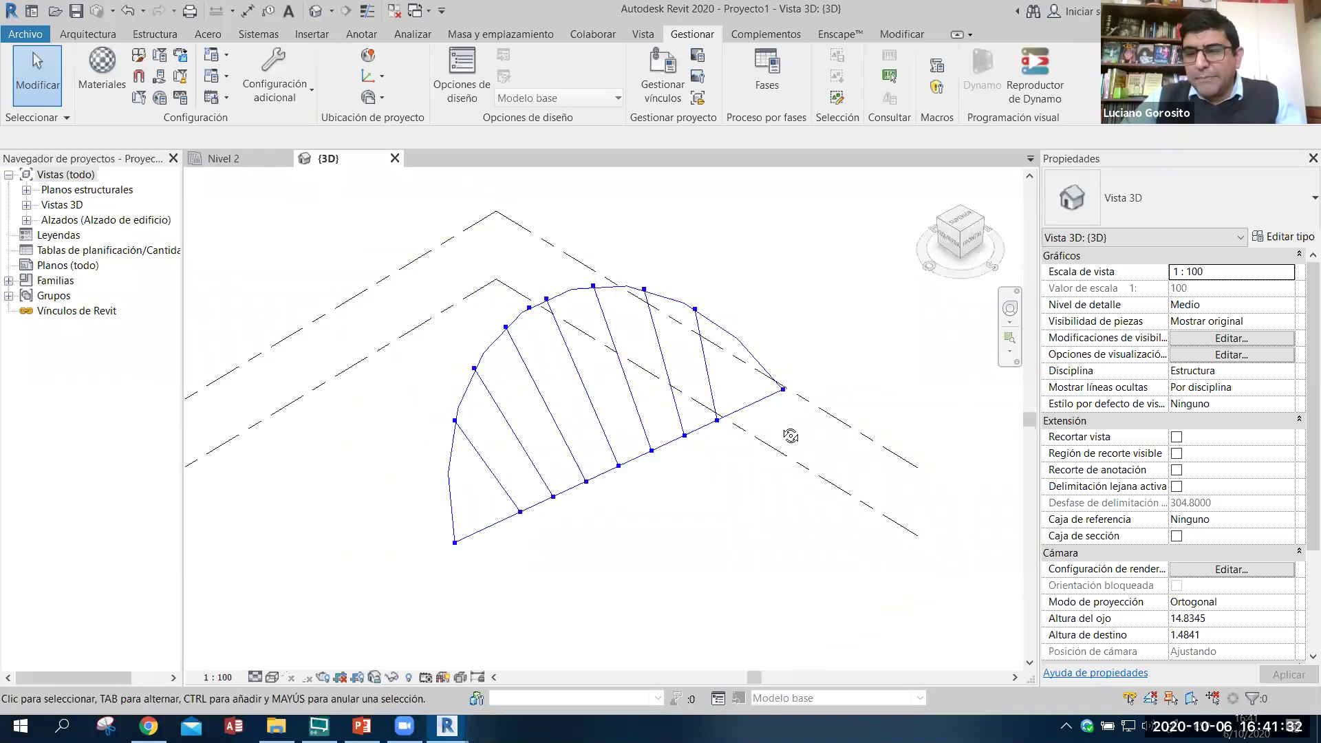
pyautogui.moveTo(597, 462)
pyautogui.keyDown('shift'); pyautogui.mouseDown(button='middle')
pyautogui.moveTo(476, 722)
pyautogui.moveTo(530, 617)
pyautogui.mouseUp(button='middle'); pyautogui.keyUp('shift')
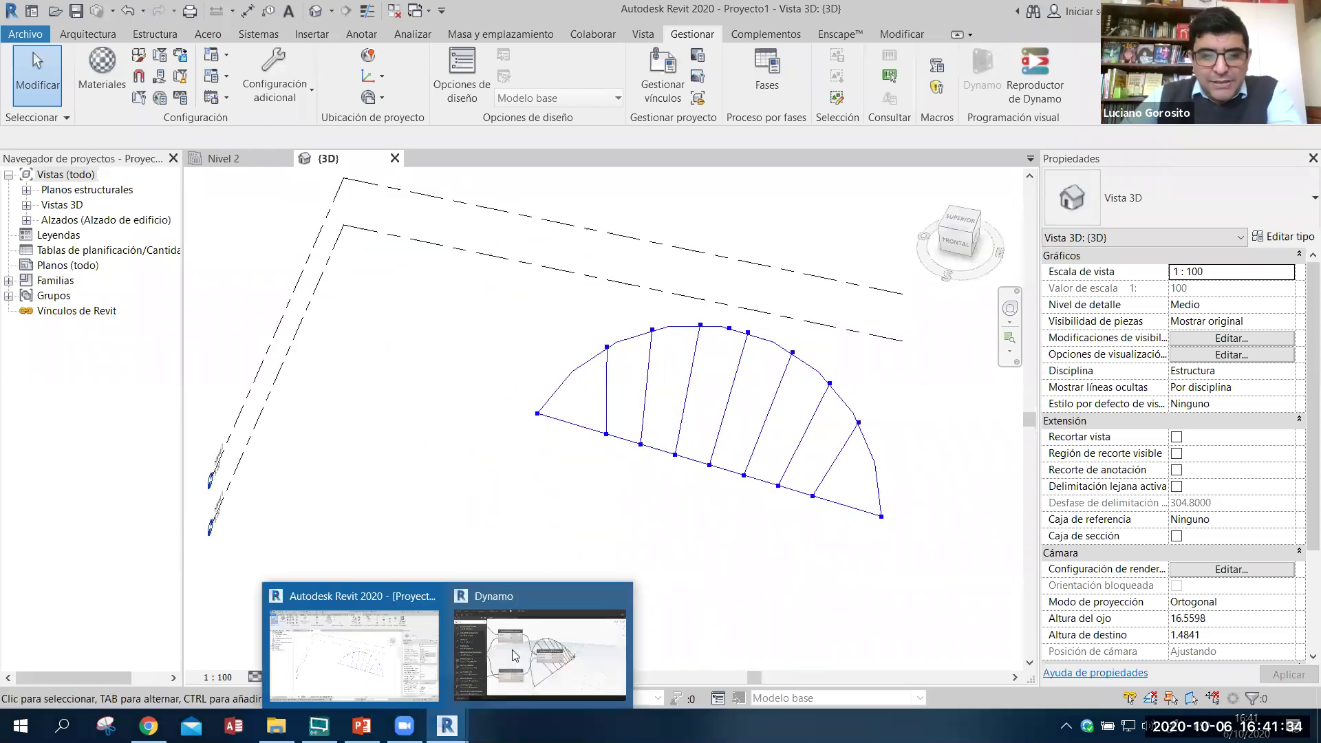
# - Back in Dynamo, drag the strut Line.ByStartPointEndPoint node up-right, clear of the Curve.PointAtParameter nodes
pyautogui.hotkey('alt', 'Tab')
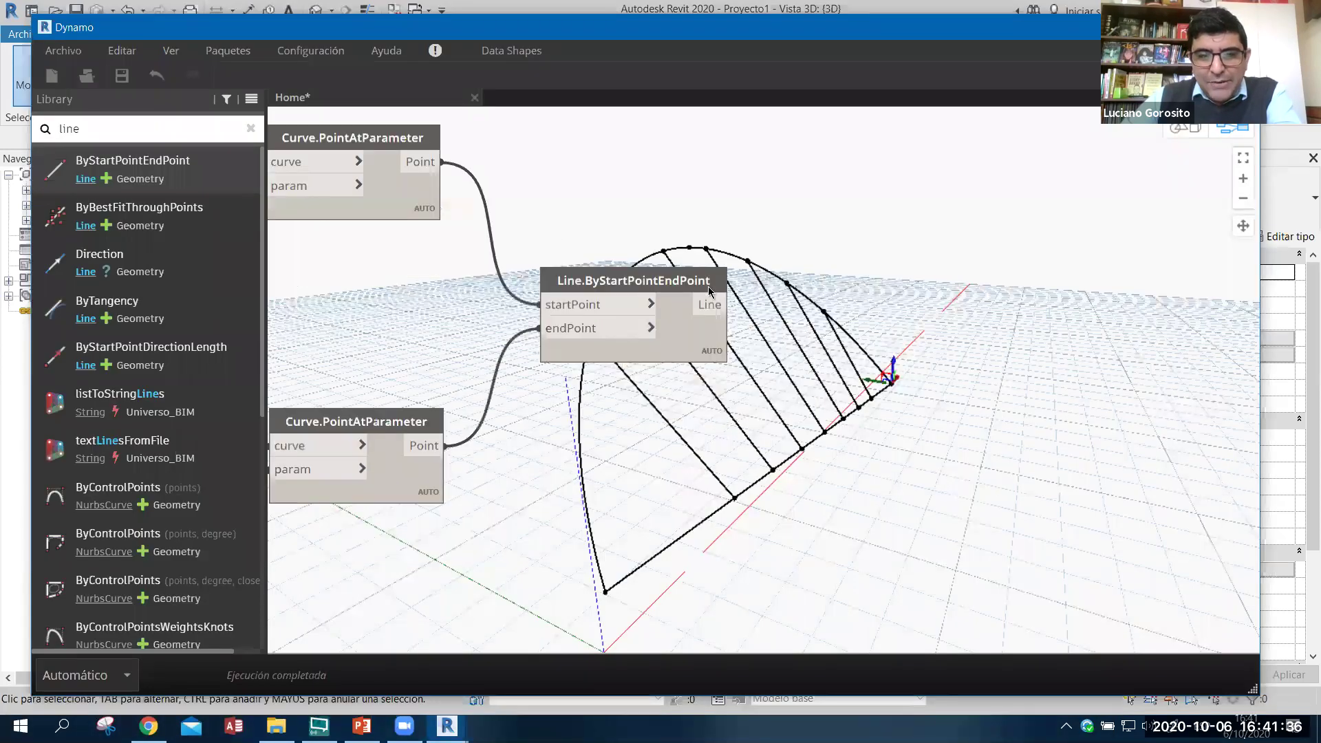
pyautogui.moveTo(697, 441); pyautogui.dragTo(631, 434, button='middle')
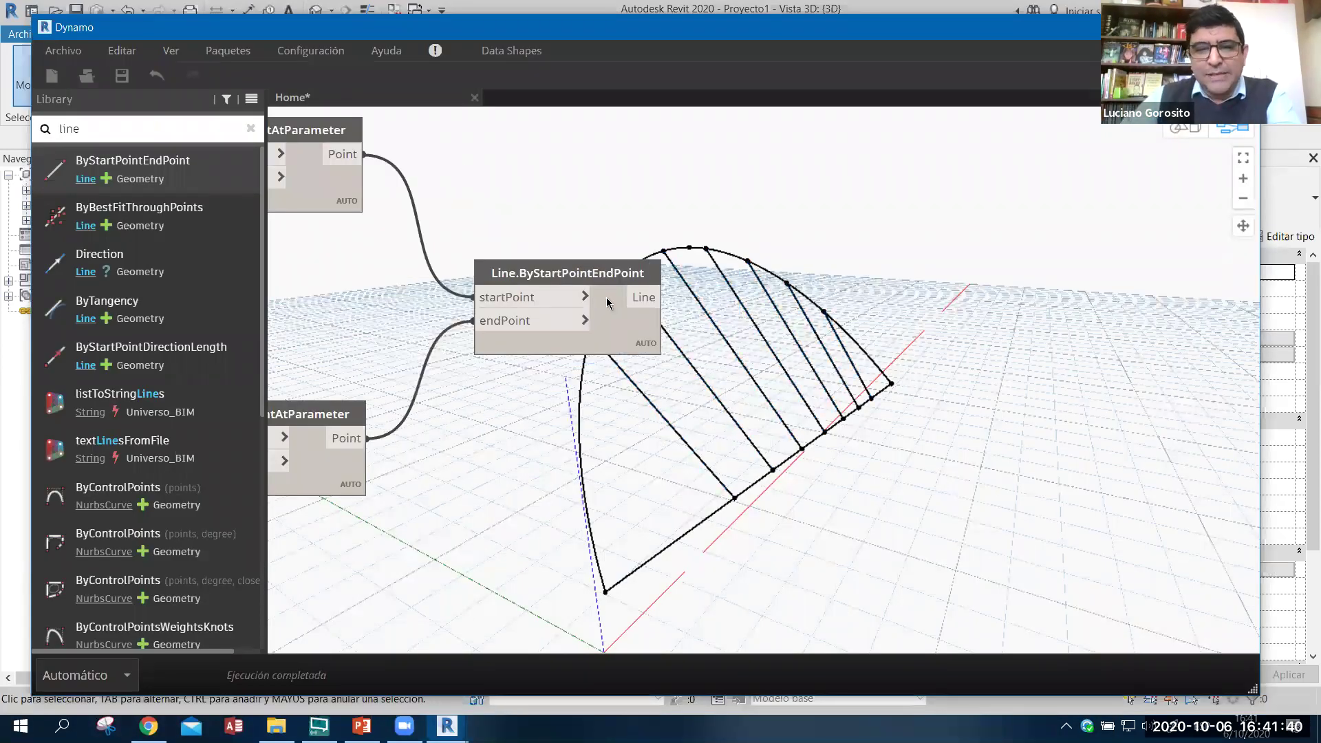
pyautogui.moveTo(617, 277)
pyautogui.mouseDown()
pyautogui.moveTo(695, 205)
pyautogui.moveTo(732, 130)
pyautogui.mouseUp()
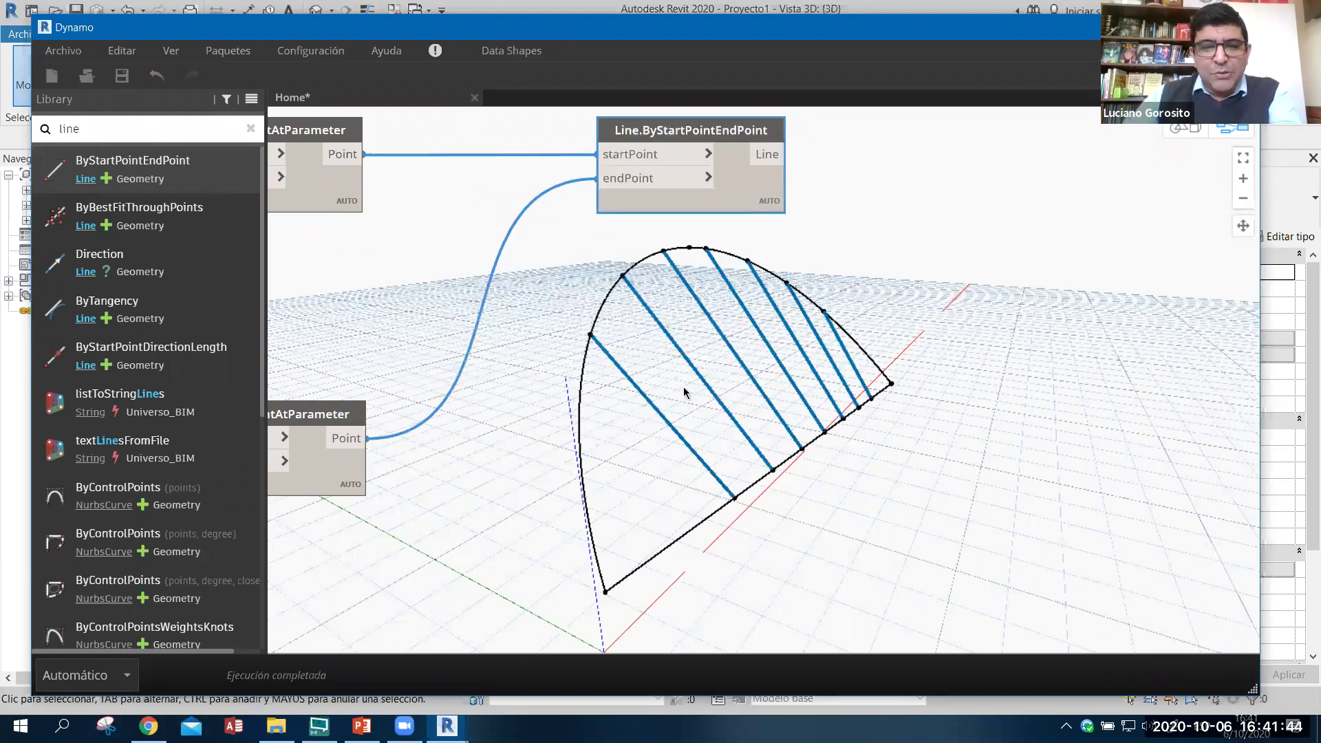
pyautogui.moveTo(682, 393); pyautogui.dragTo(779, 418, button='middle')
pyautogui.click(428, 225)
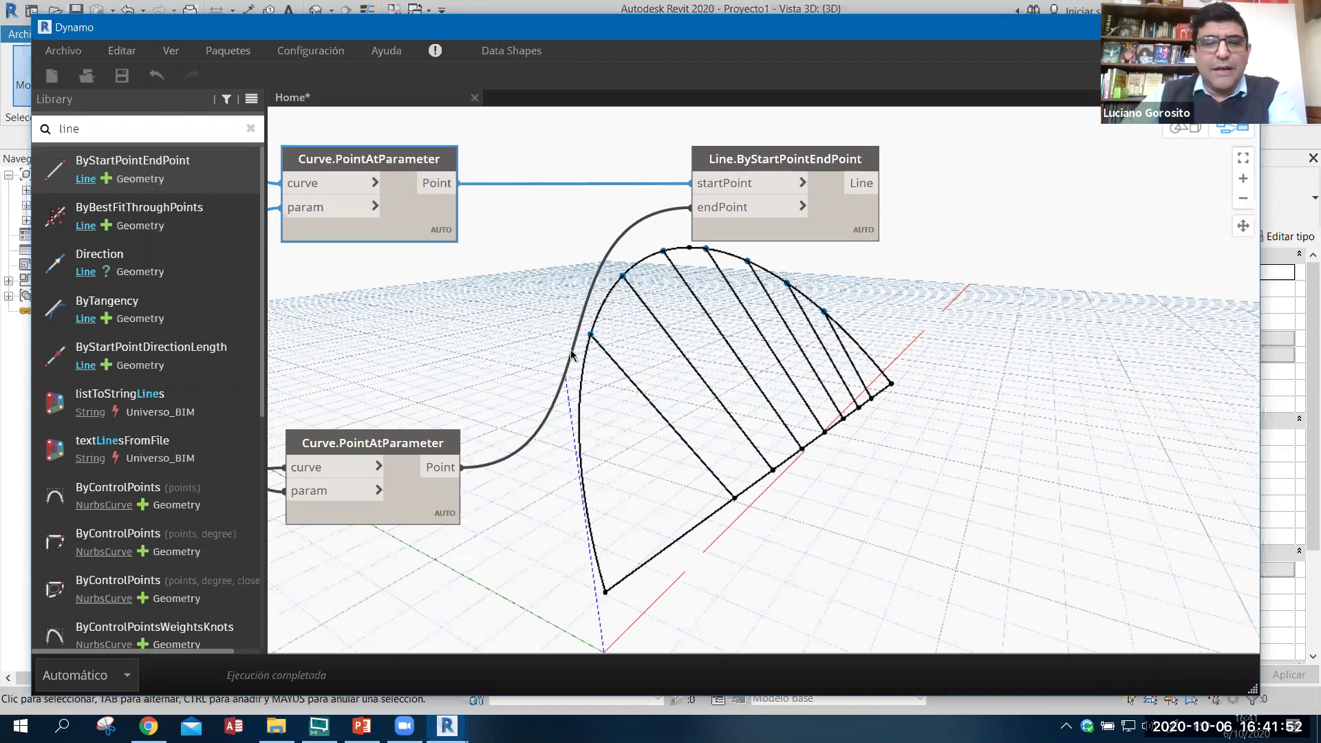
pyautogui.moveTo(603, 324); pyautogui.dragTo(631, 324, button='middle')
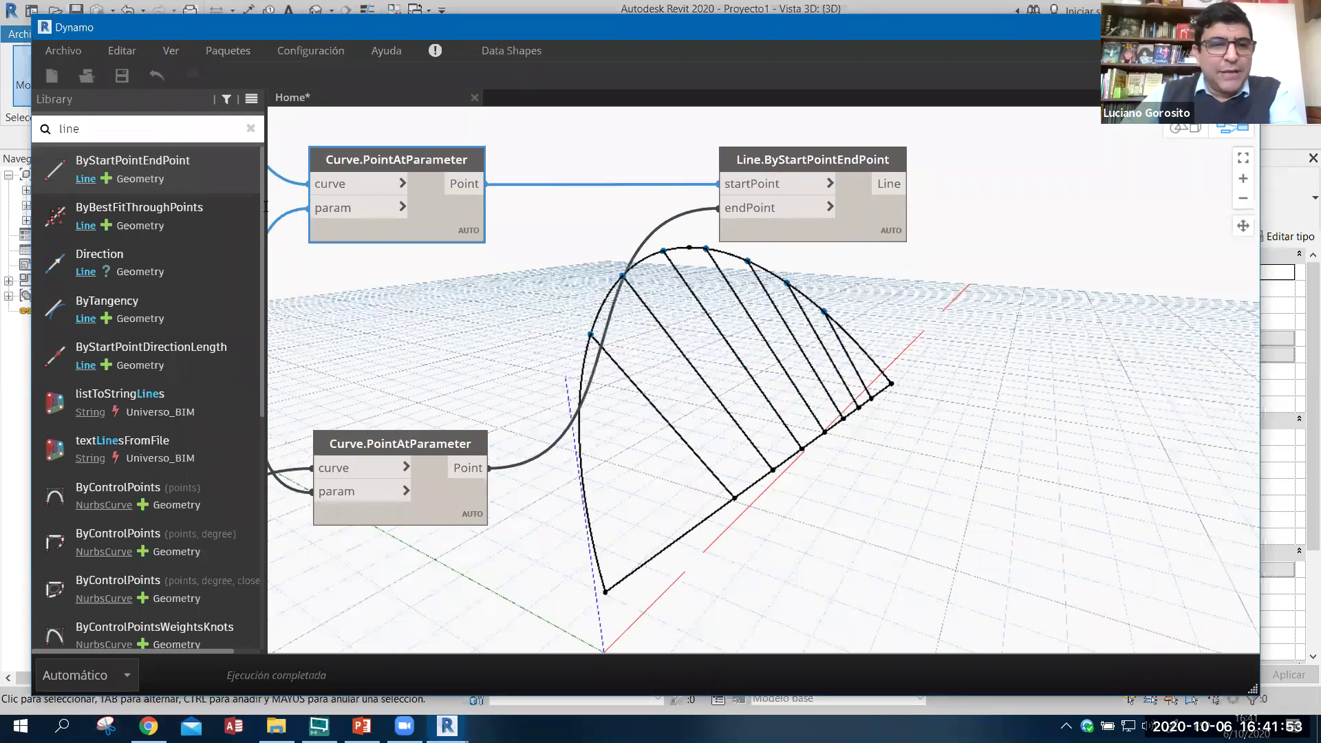
# - Add a List.Deconstruct node via a 'decons' search and feed it the bottom points
pyautogui.doubleClick(53, 128)
pyautogui.write('decons')
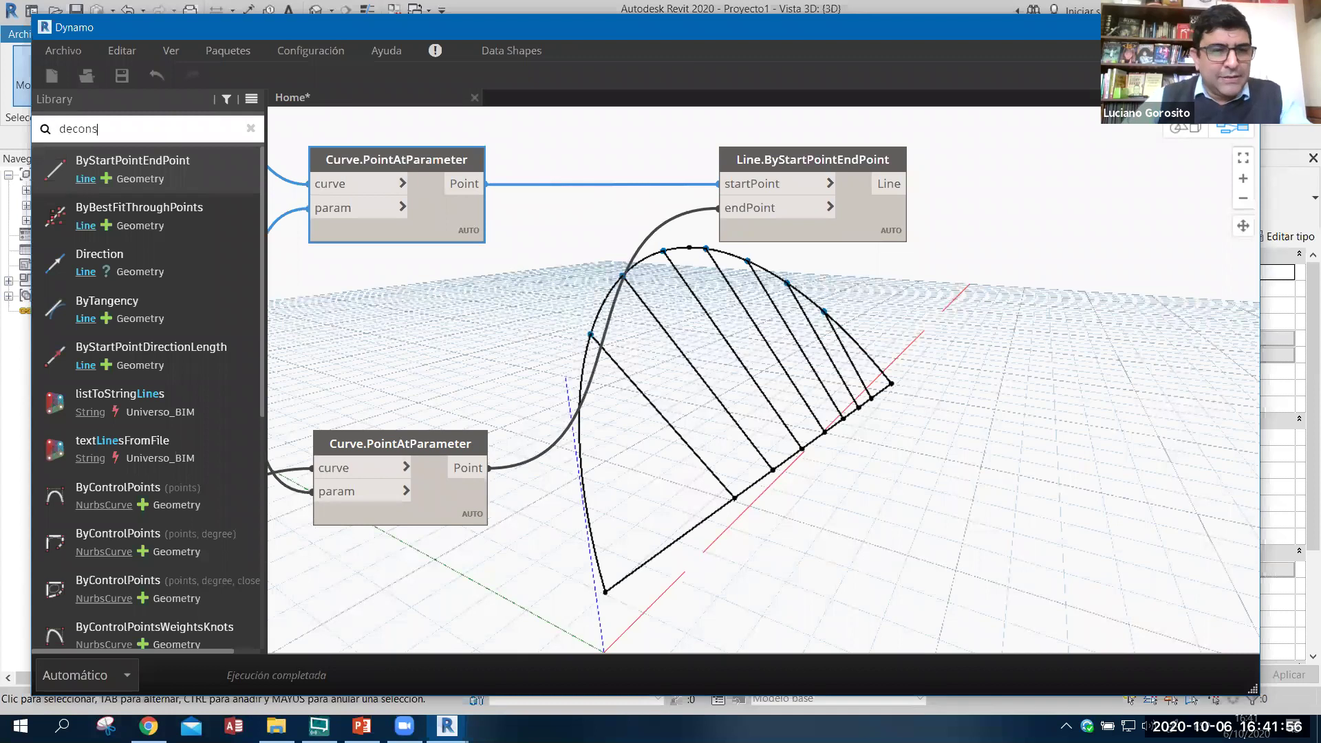
pyautogui.click(107, 168)
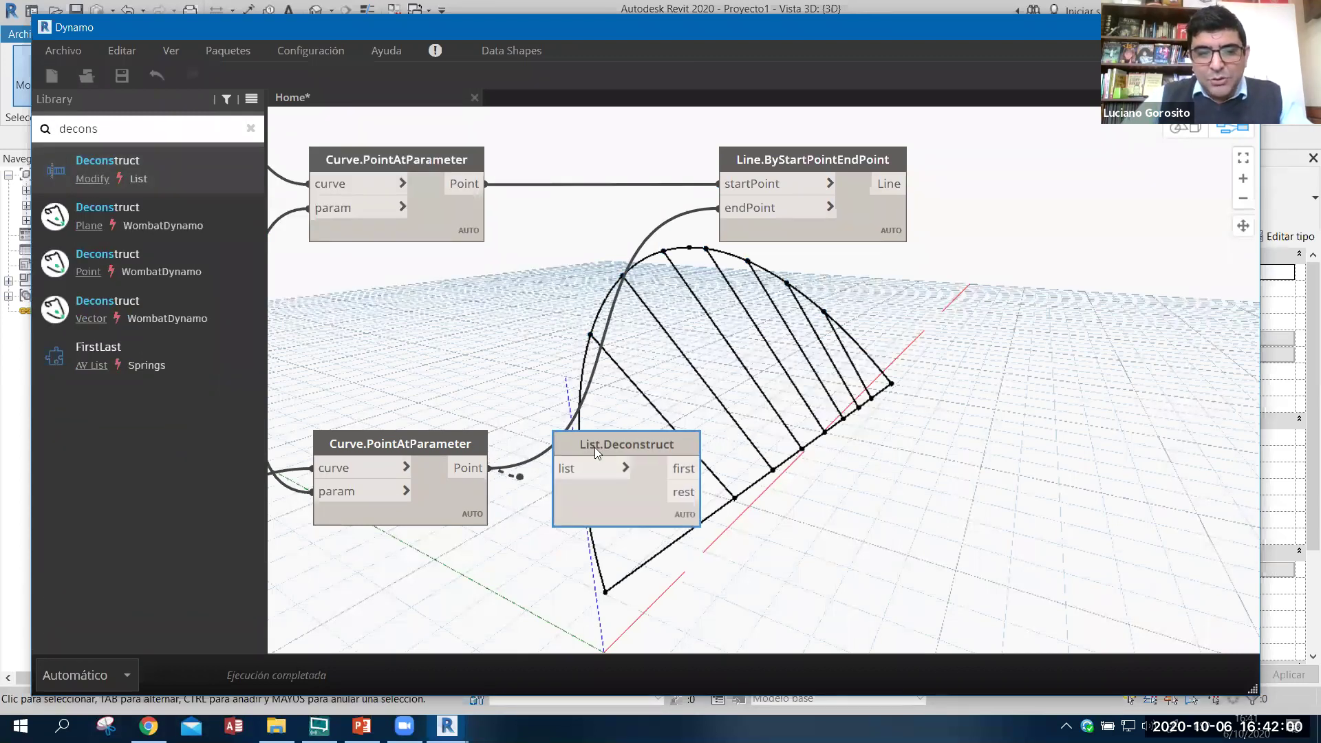
pyautogui.moveTo(850, 158); pyautogui.dragTo(884, 157)
# - Duplicate Line.ByStartPointEndPoint with its endPoint wired to Deconstruct's 'rest', and preview the zigzag
pyautogui.hotkey('ctrl', 'c')
pyautogui.hotkey('ctrl', 'v')
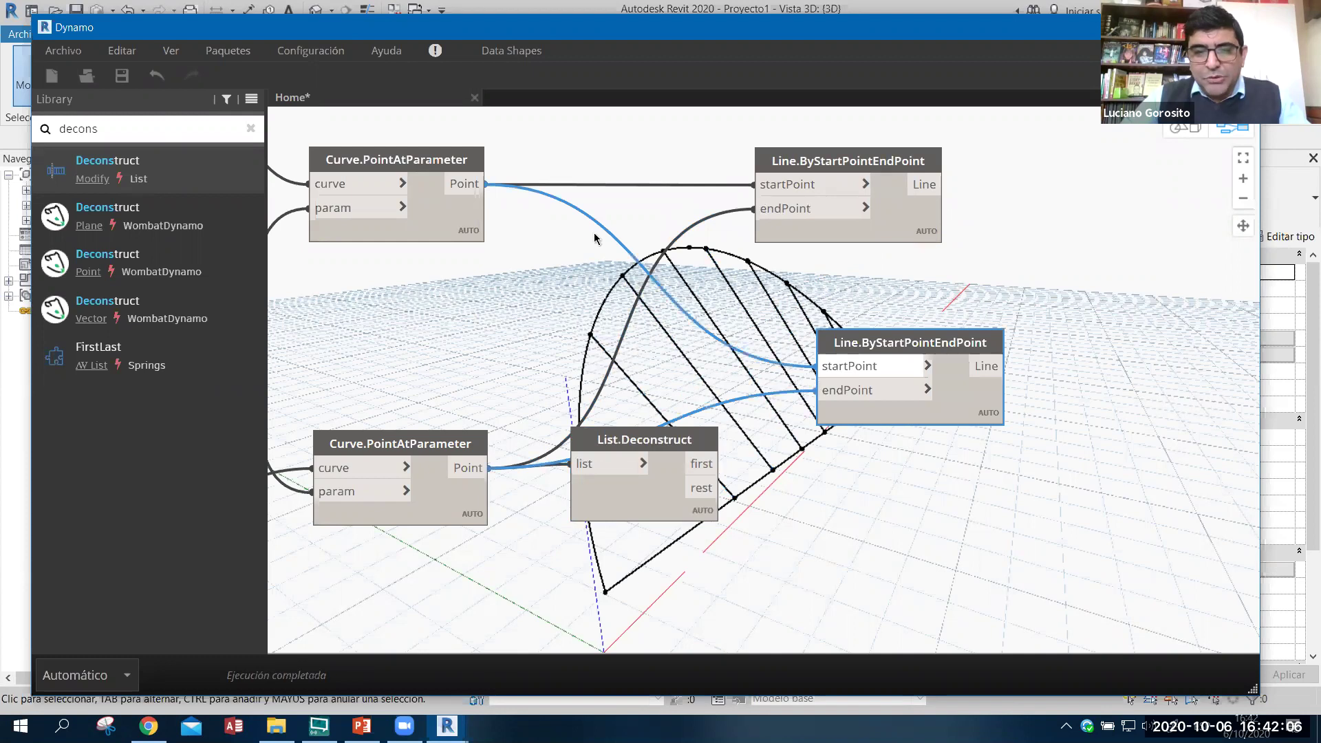
pyautogui.click(509, 204)
pyautogui.moveTo(820, 390); pyautogui.dragTo(717, 465)
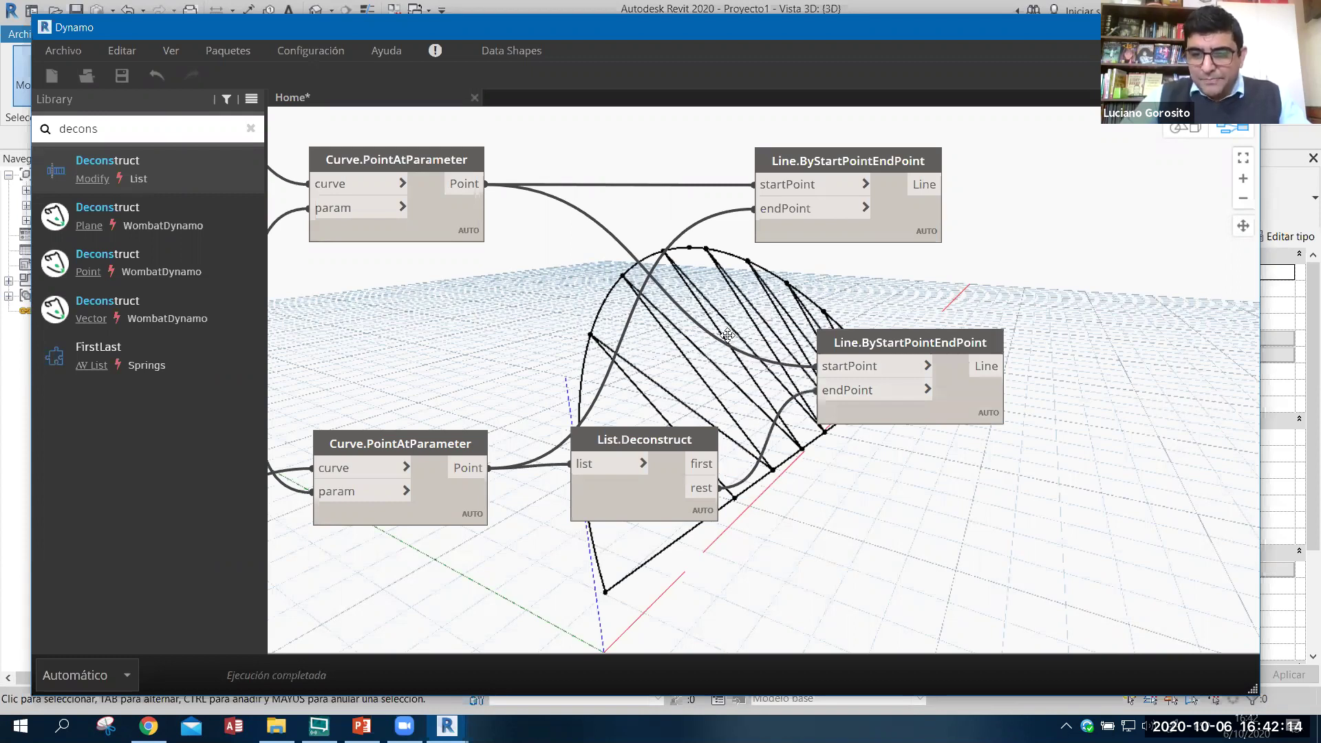
pyautogui.hotkey('ctrl', 'b')
pyautogui.moveTo(911, 260); pyautogui.dragTo(910, 260, button='right')
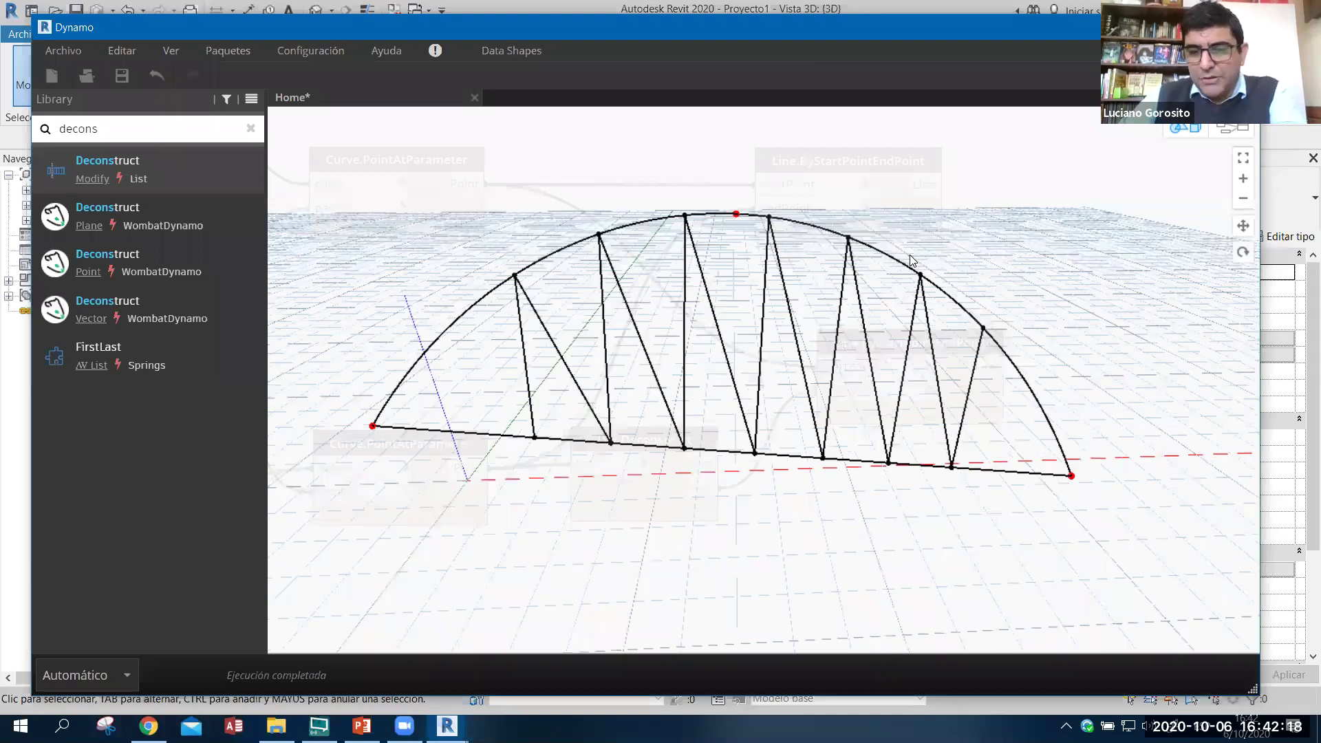
pyautogui.hotkey('ctrl', 'b')
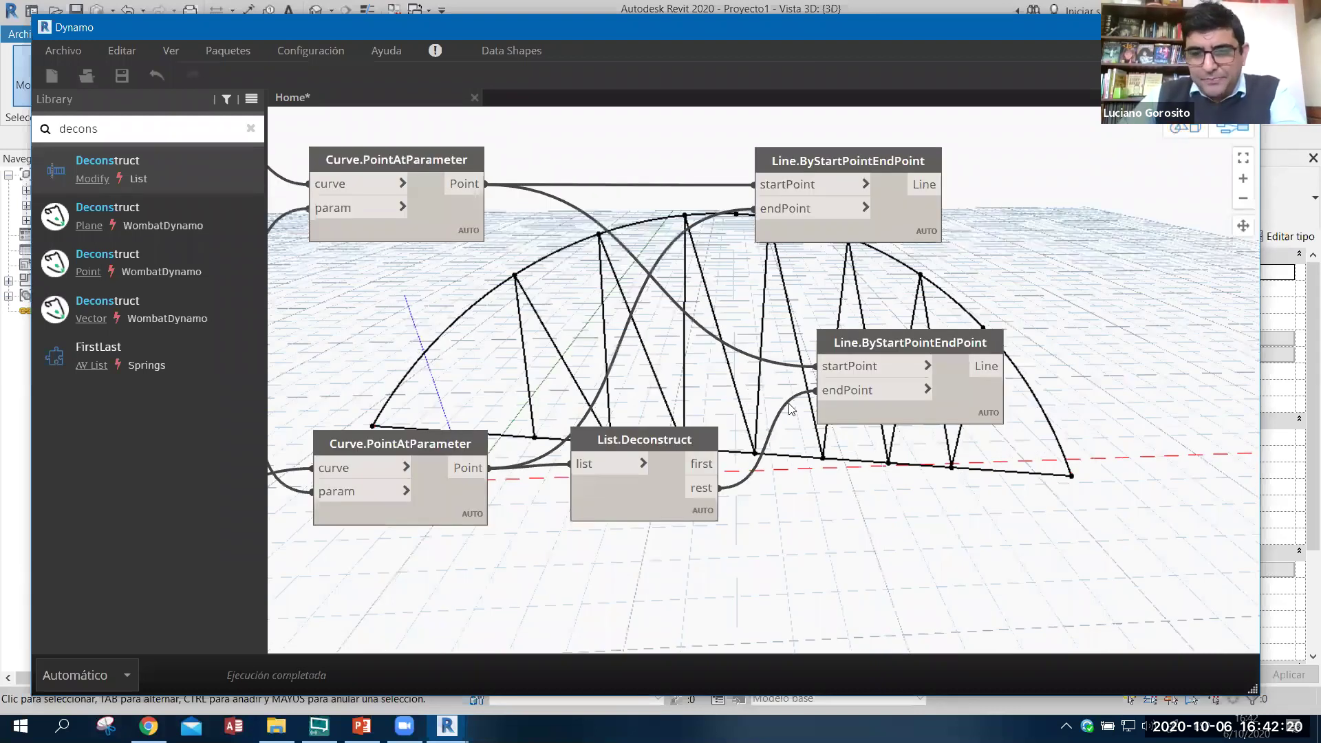
pyautogui.hotkey('ctrl', 'b')
pyautogui.moveTo(685, 263); pyautogui.dragTo(677, 165, button='right')
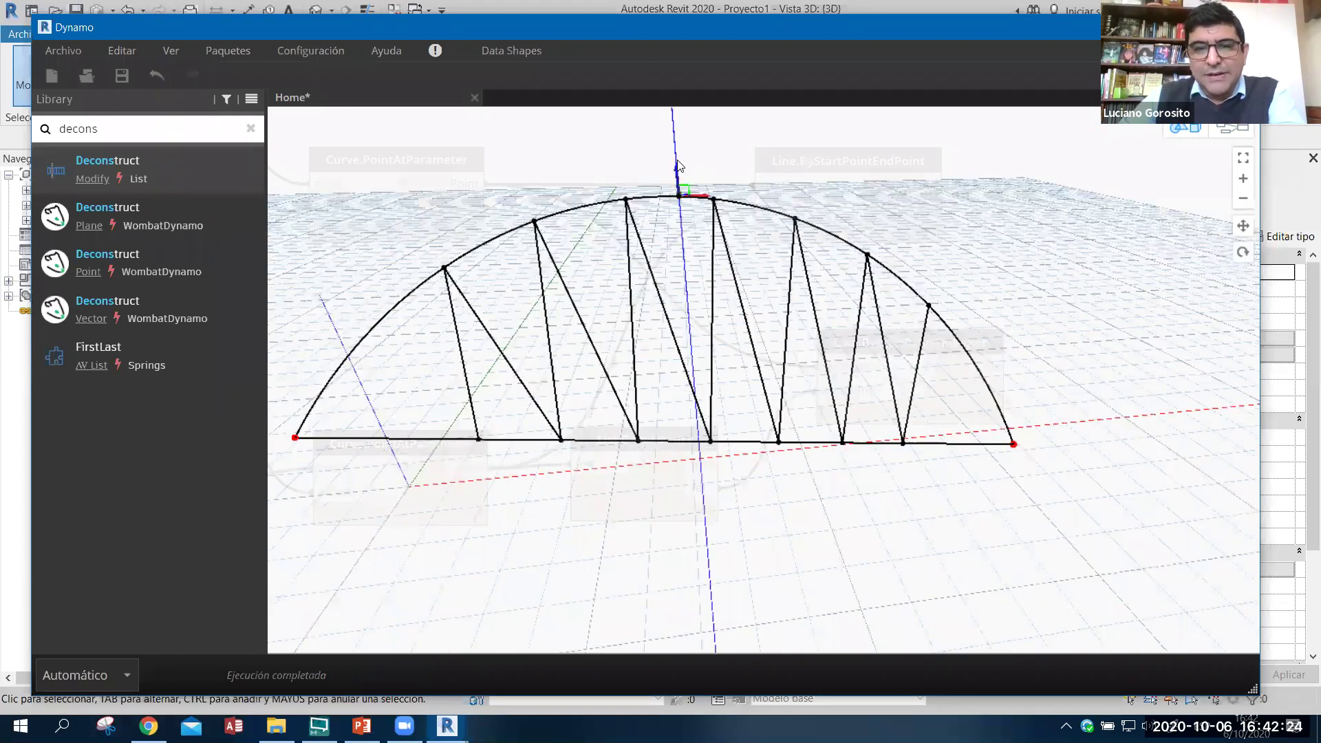
pyautogui.moveTo(679, 176); pyautogui.dragTo(674, 141)
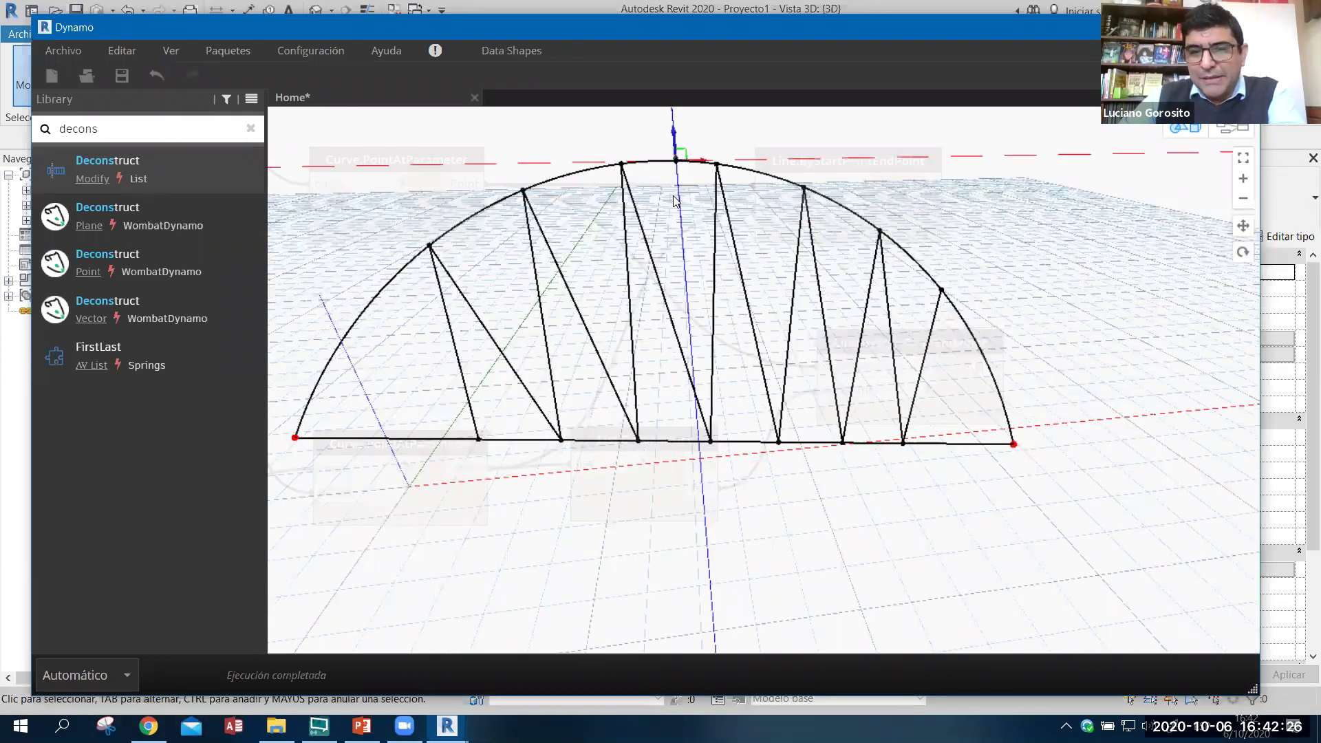
pyautogui.hotkey('ctrl', 'z')
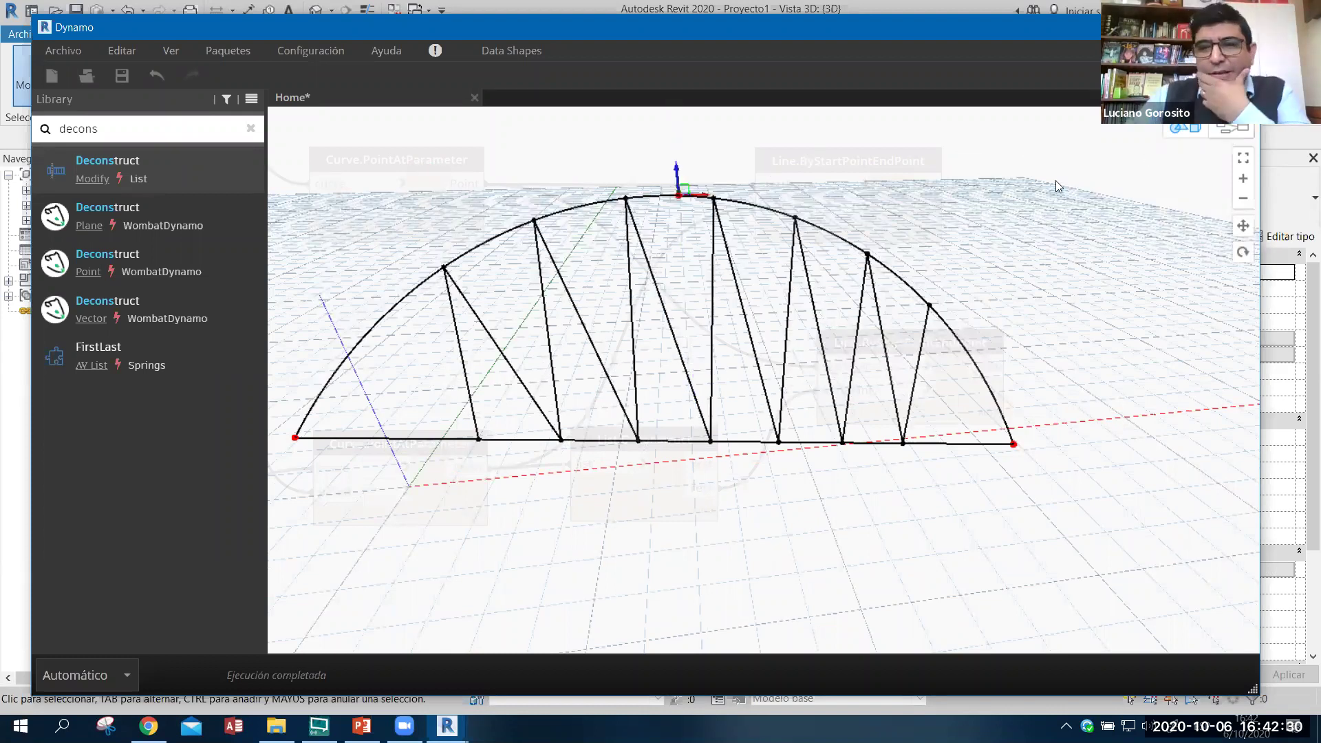
pyautogui.hotkey('ctrl', 'b')
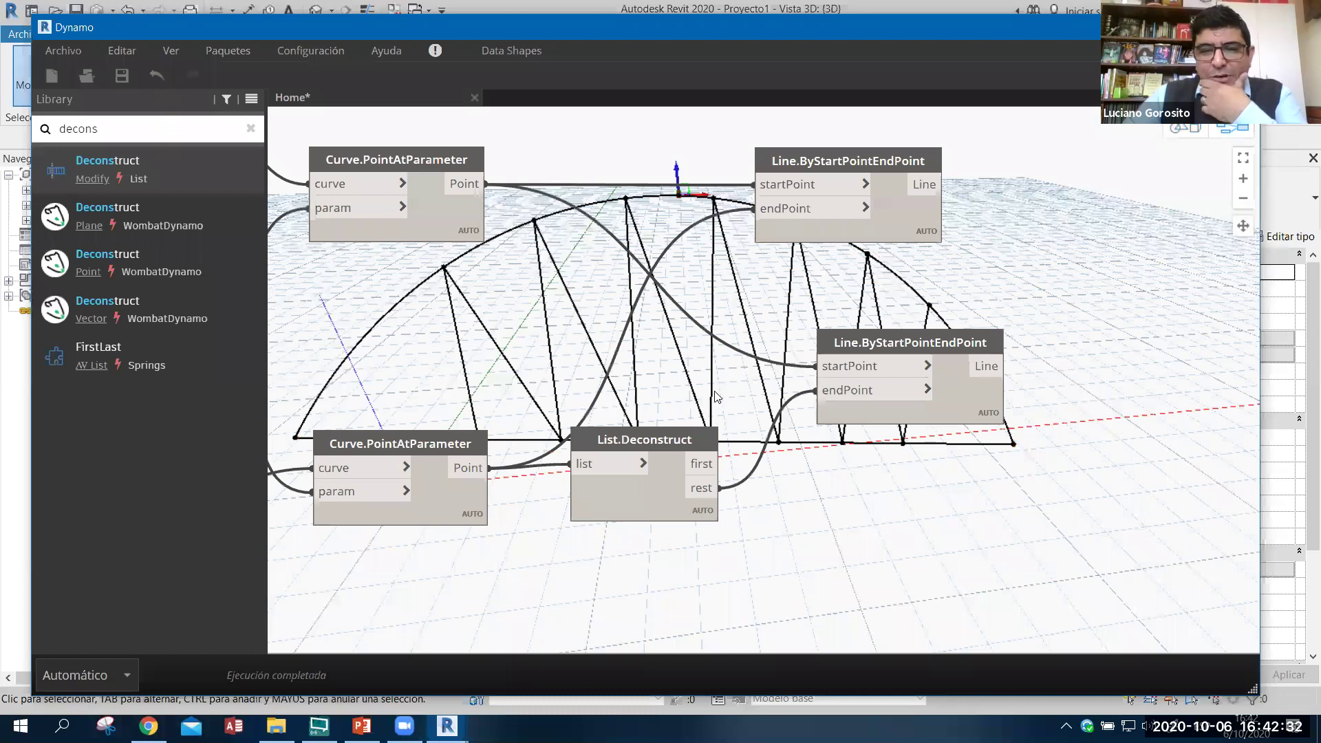
pyautogui.hotkey('ctrl', 'b')
pyautogui.moveTo(791, 420)
pyautogui.mouseDown(button='right')
pyautogui.moveTo(871, 371)
pyautogui.moveTo(774, 397)
pyautogui.mouseUp(button='right')
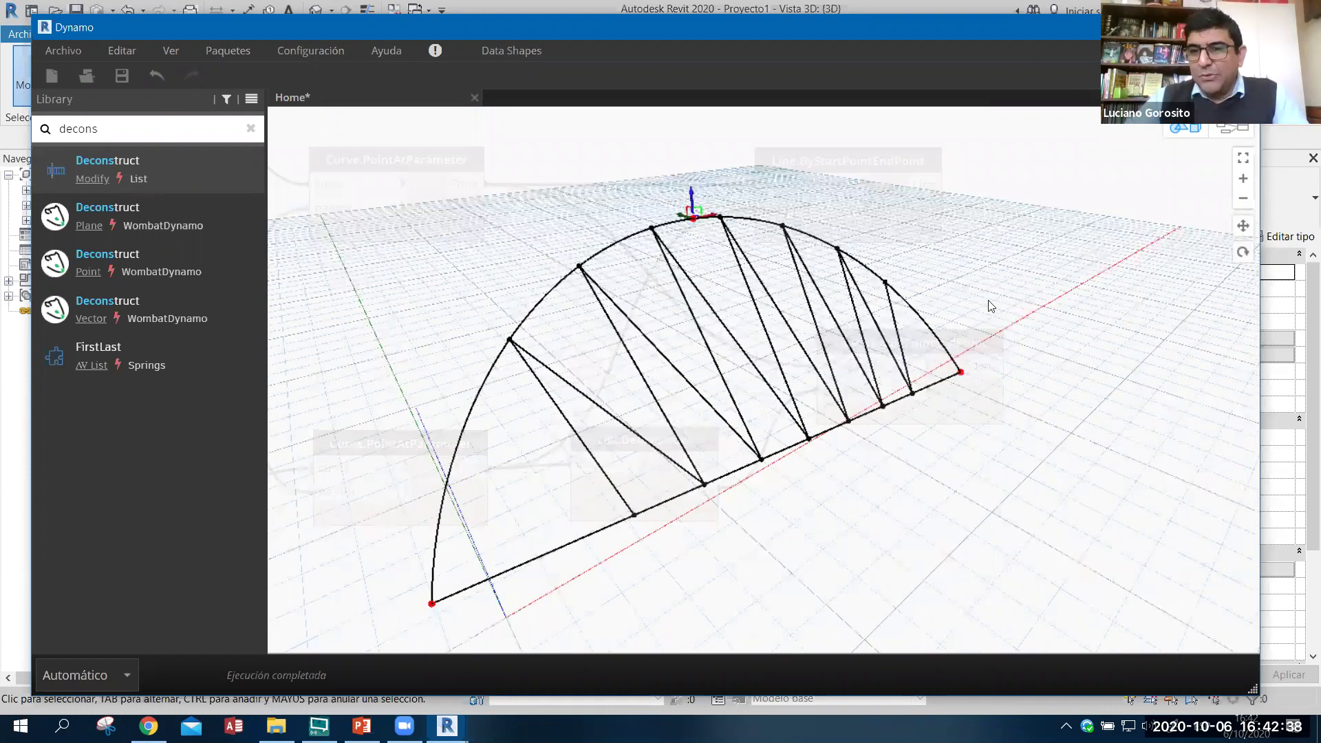
pyautogui.hotkey('ctrl', 'b')
pyautogui.moveTo(794, 300); pyautogui.dragTo(696, 332, button='middle')
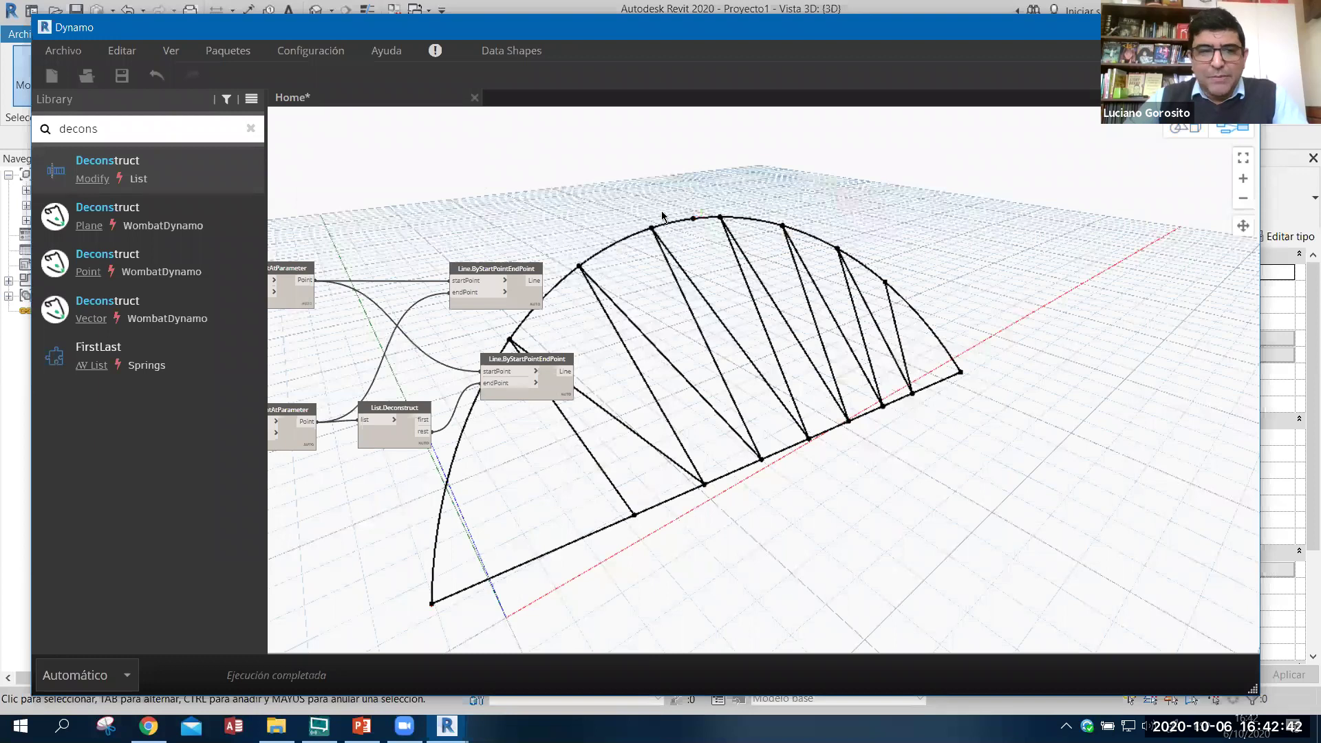
# - Add a List Create node via a 'list' search and give it a second item input
pyautogui.doubleClick(146, 131)
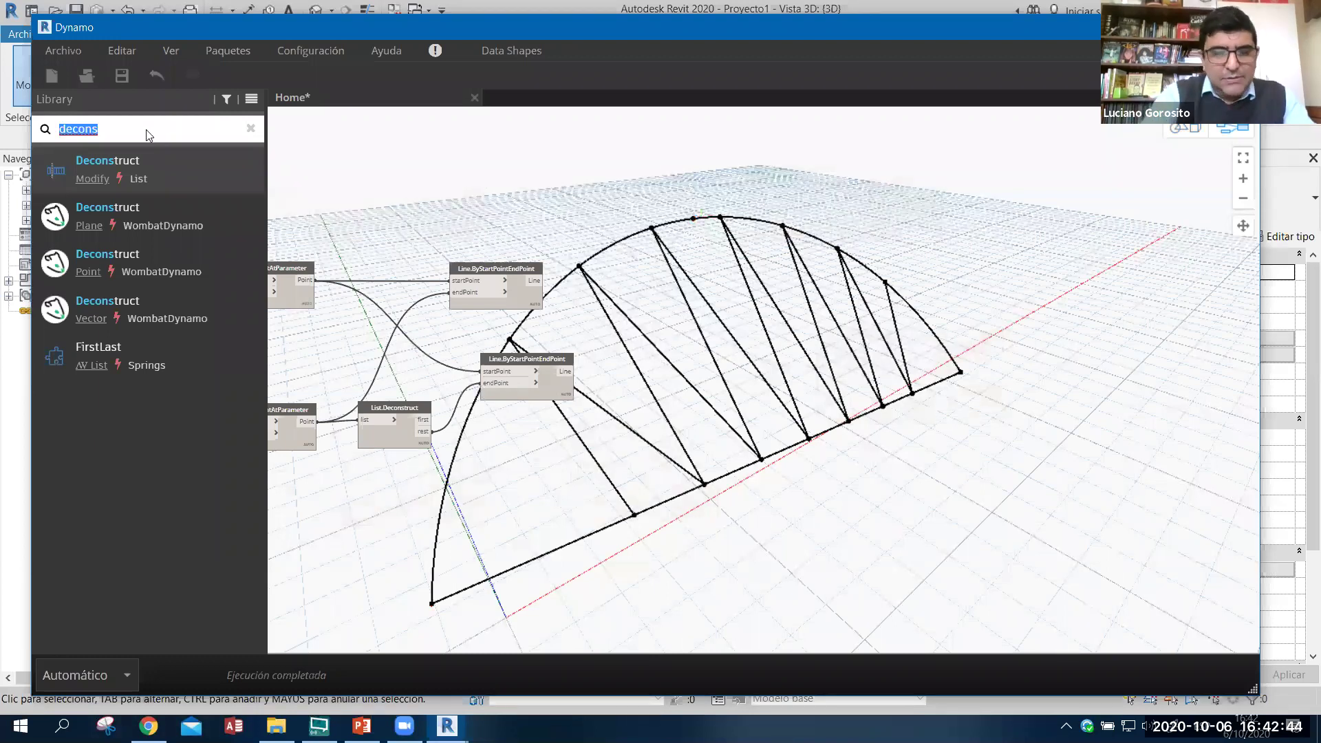
pyautogui.write('list')
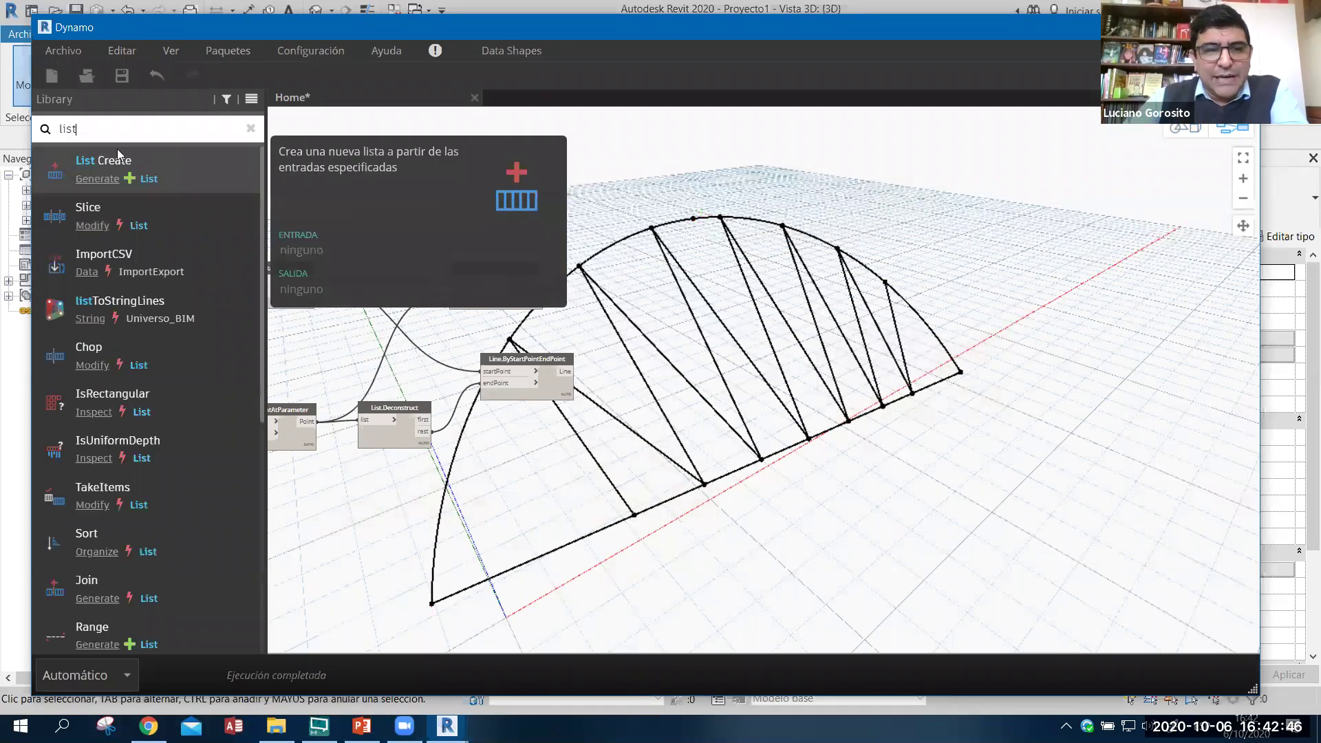
pyautogui.scroll(3, 643, 320)
pyautogui.press('Return')
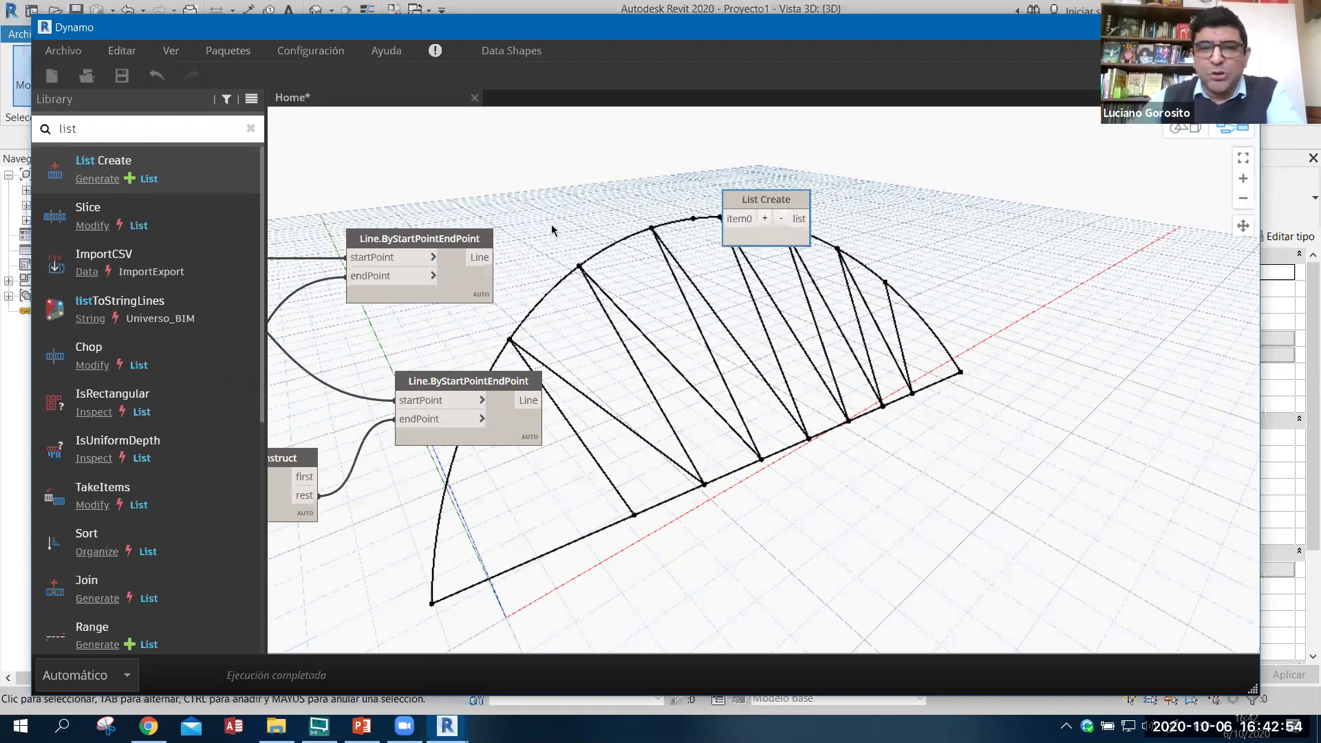
pyautogui.scroll(2, 811, 234)
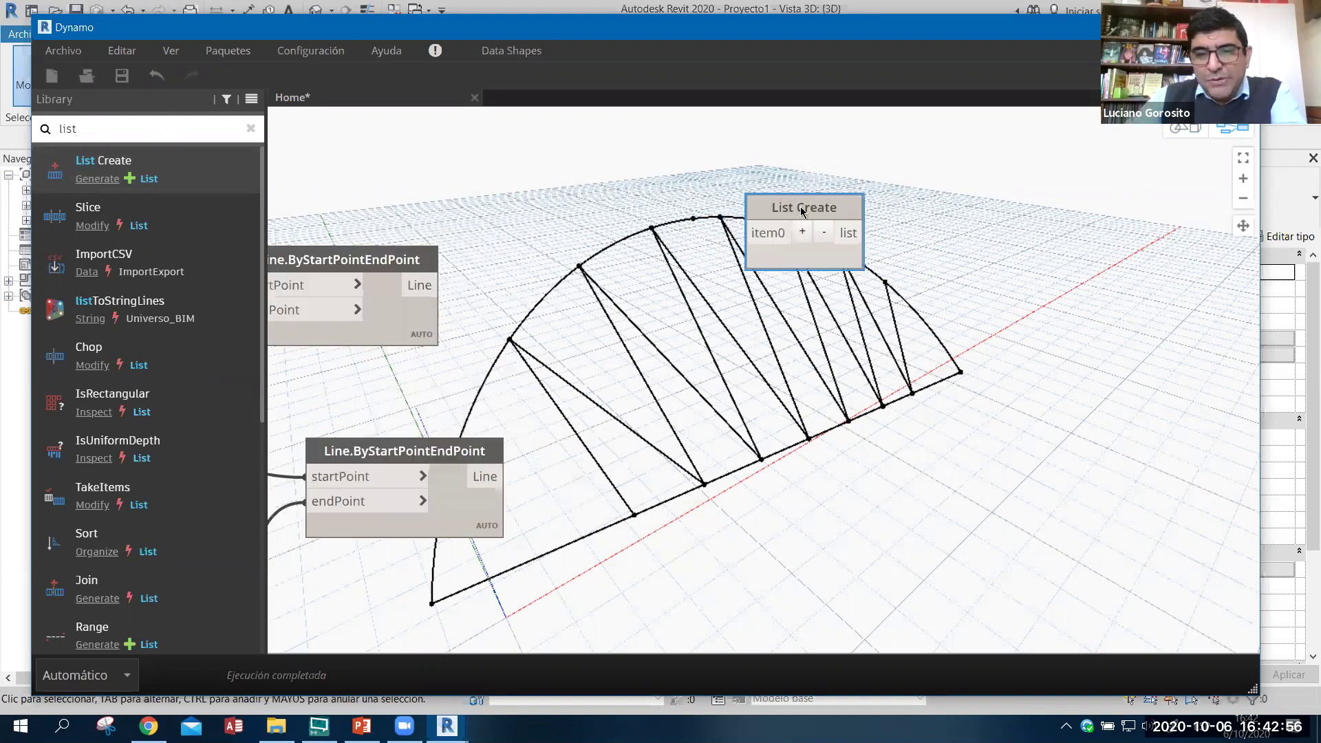
pyautogui.click(801, 218)
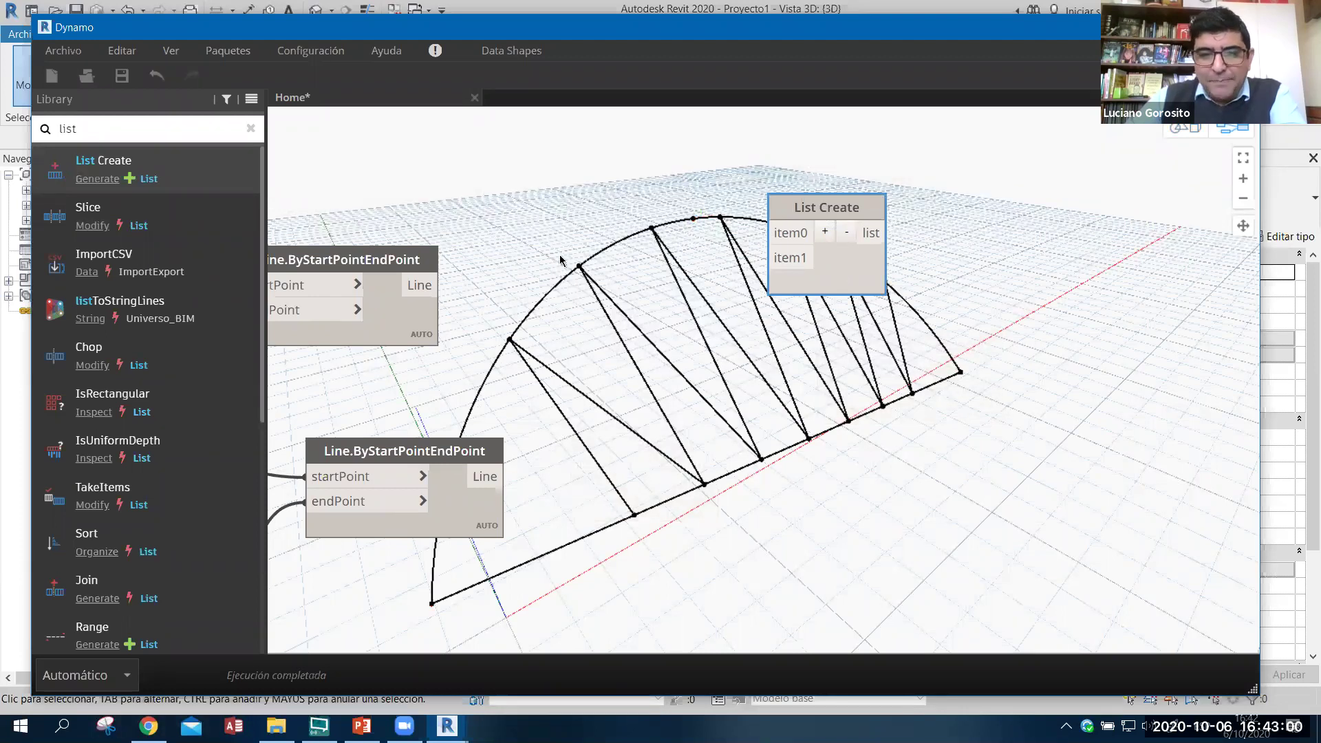
pyautogui.scroll(-5, 698, 303)
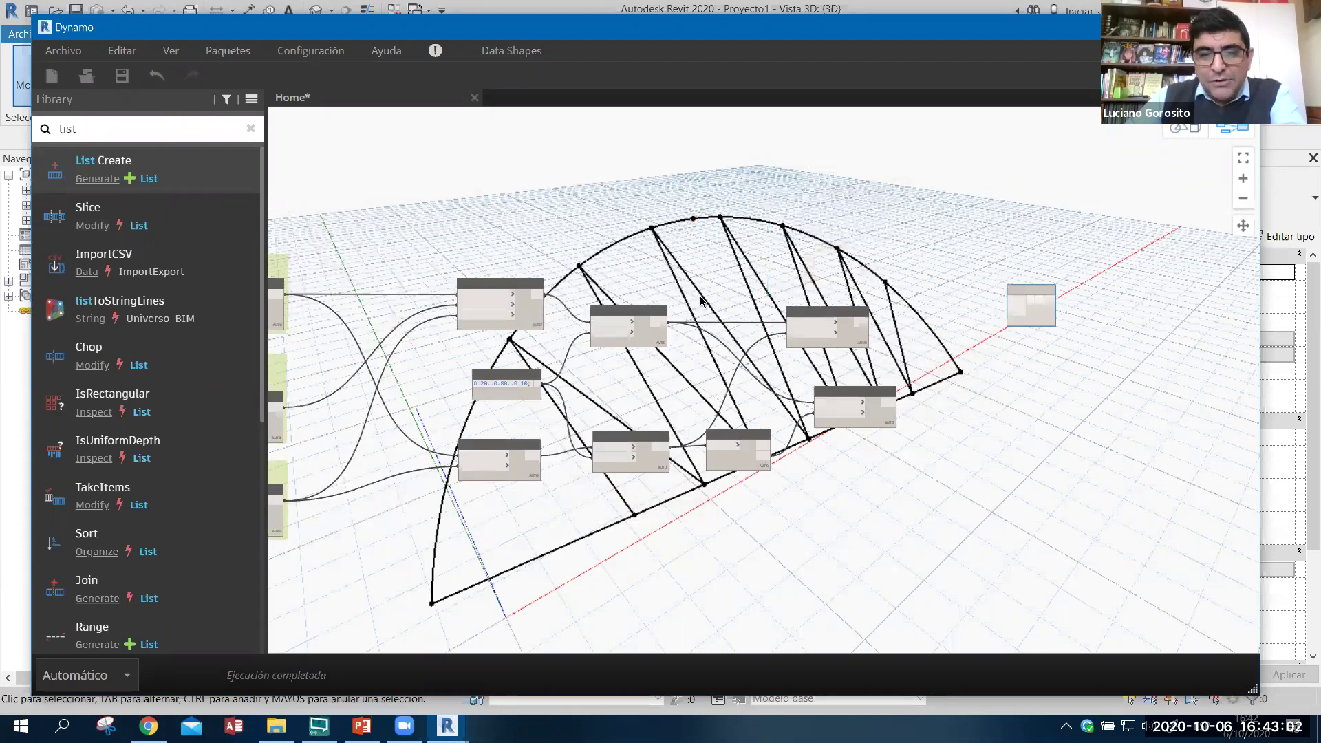
pyautogui.scroll(3, 667, 244)
pyautogui.scroll(2, 608, 197)
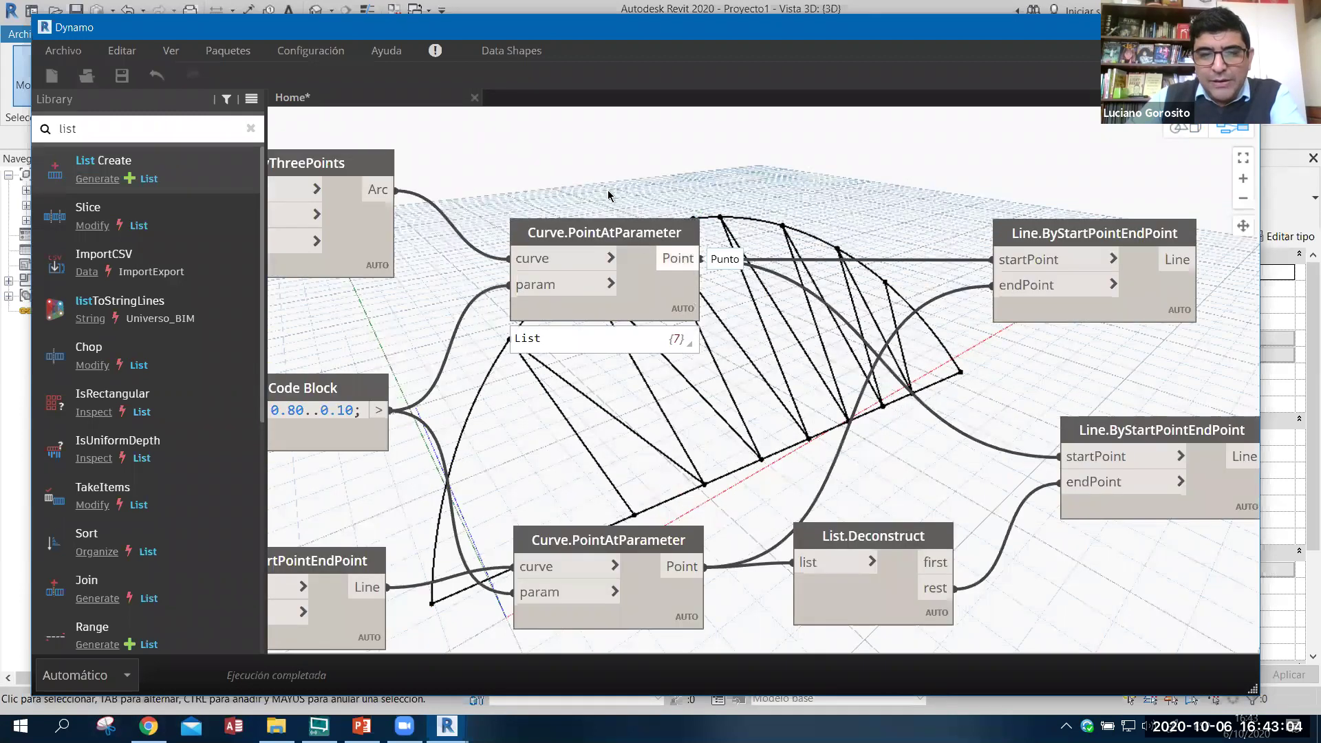
pyautogui.scroll(-1, 609, 196)
pyautogui.scroll(-1, 601, 239)
# - Wire Arc.ByThreePoints' arc output into List Create item0
pyautogui.click(548, 237)
pyautogui.scroll(-1, 940, 179)
pyautogui.scroll(-1, 664, 183)
pyautogui.scroll(-2, 803, 180)
pyautogui.click(893, 230)
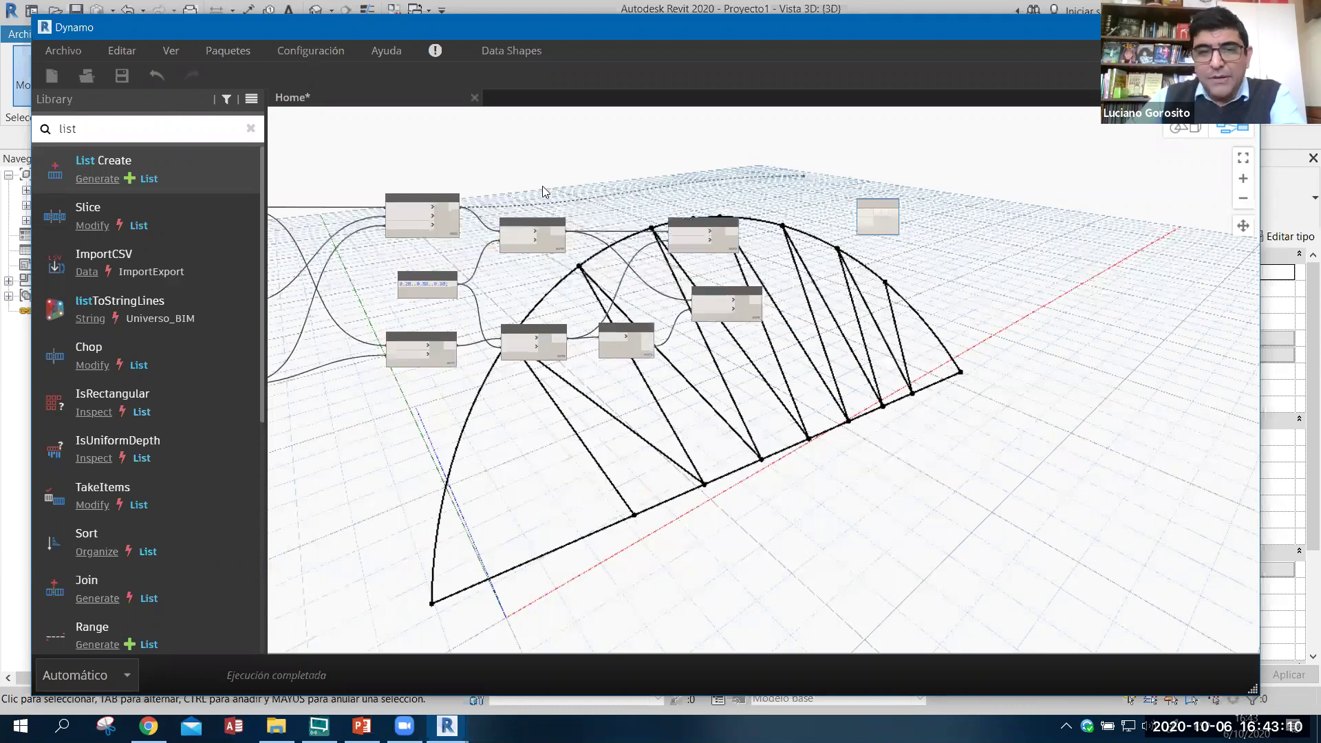
pyautogui.scroll(2, 440, 326)
pyautogui.moveTo(441, 327); pyautogui.dragTo(550, 368, button='middle')
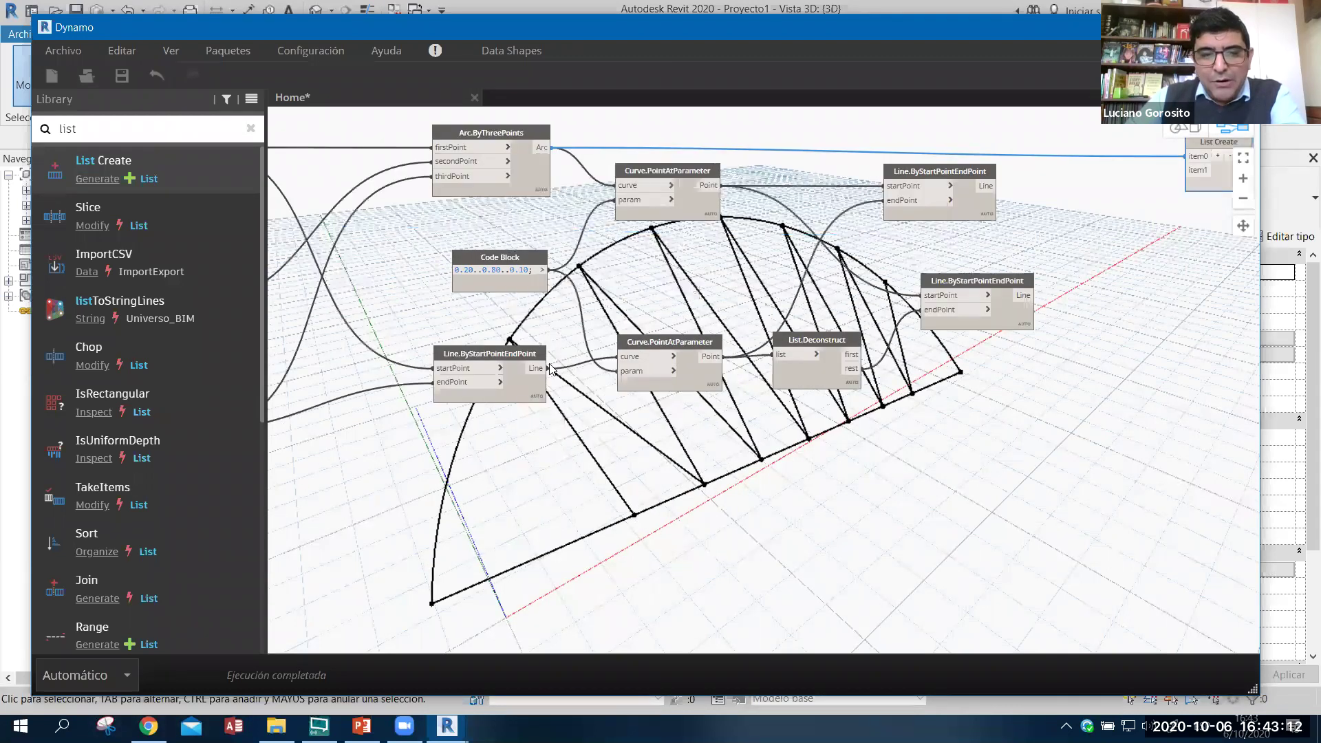
# - Wire the bottom chord Line.ByStartPointEndPoint output into List Create item1
pyautogui.click(541, 368)
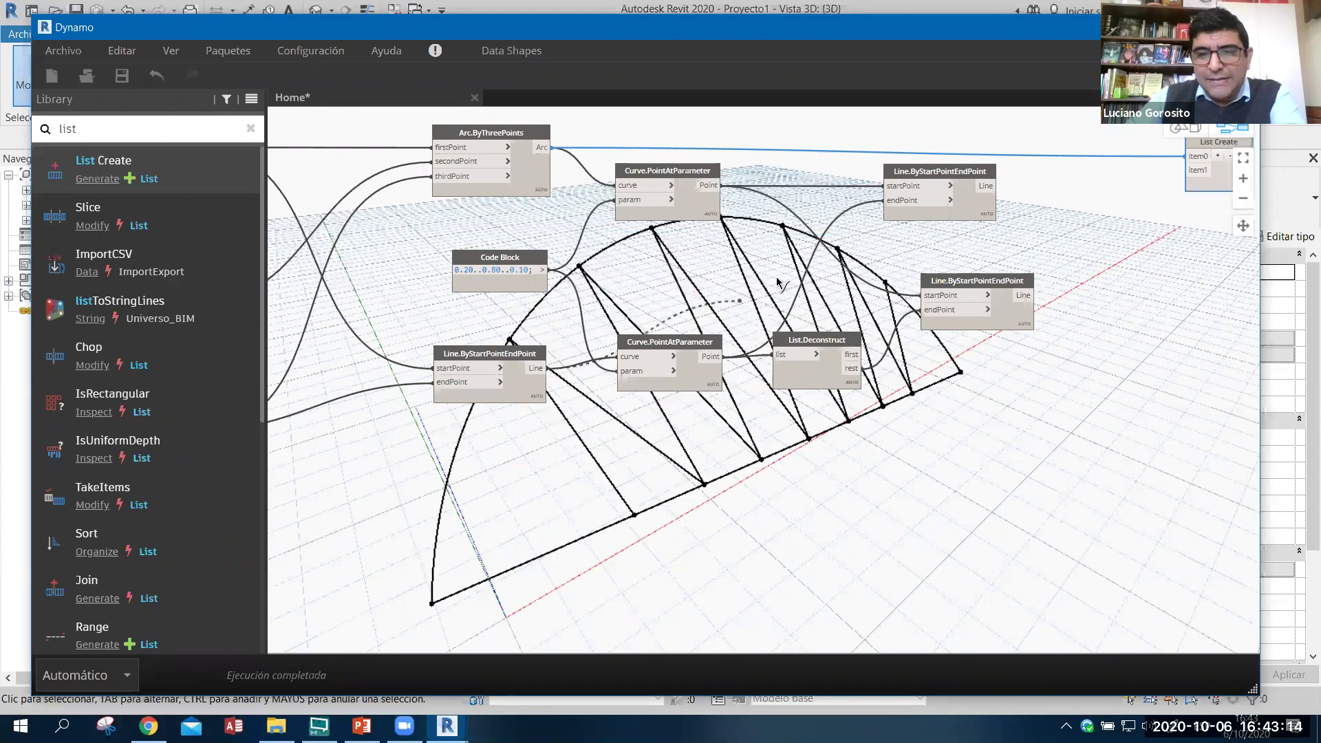
pyautogui.moveTo(1182, 175); pyautogui.dragTo(800, 261, button='middle')
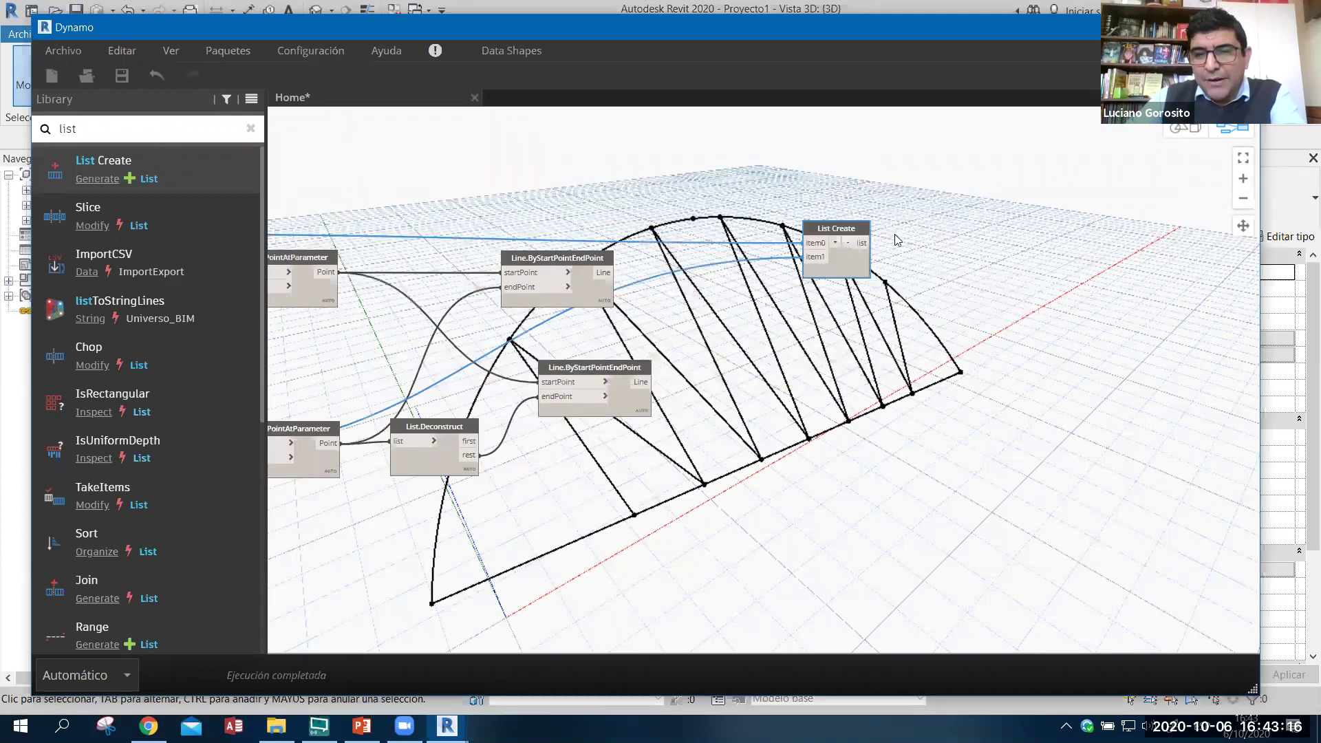
pyautogui.scroll(2, 914, 241)
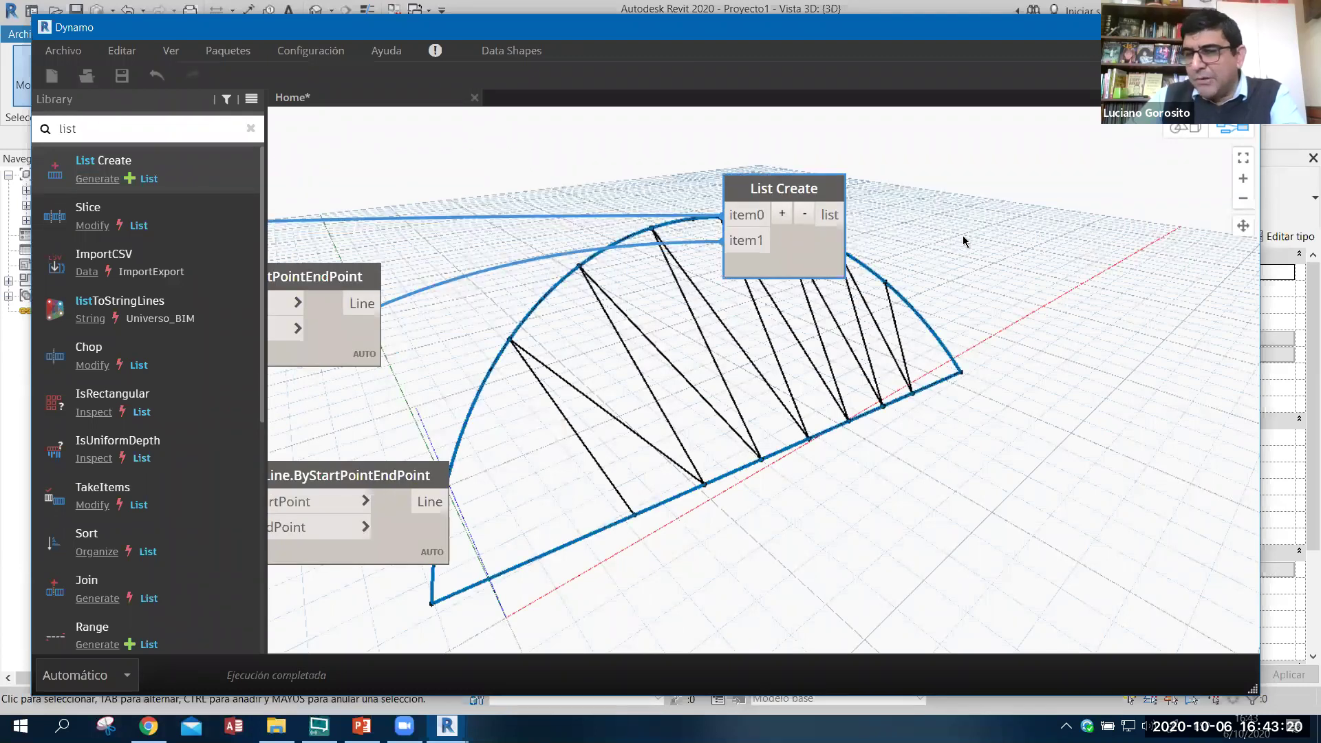
pyautogui.click(954, 258)
pyautogui.scroll(-1, 955, 258)
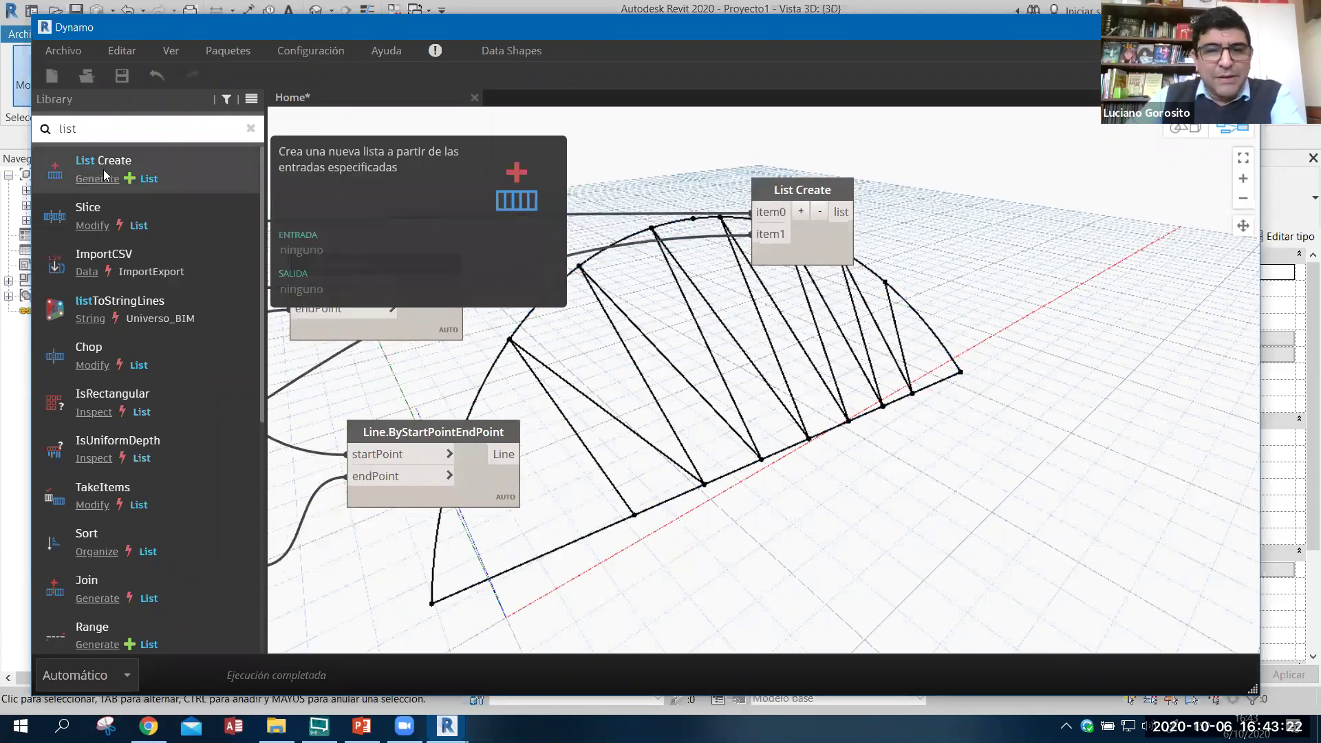
# - Place a second List Create and wire the two diagonal line outputs into item0 and item1
pyautogui.moveTo(788, 411); pyautogui.dragTo(791, 414)
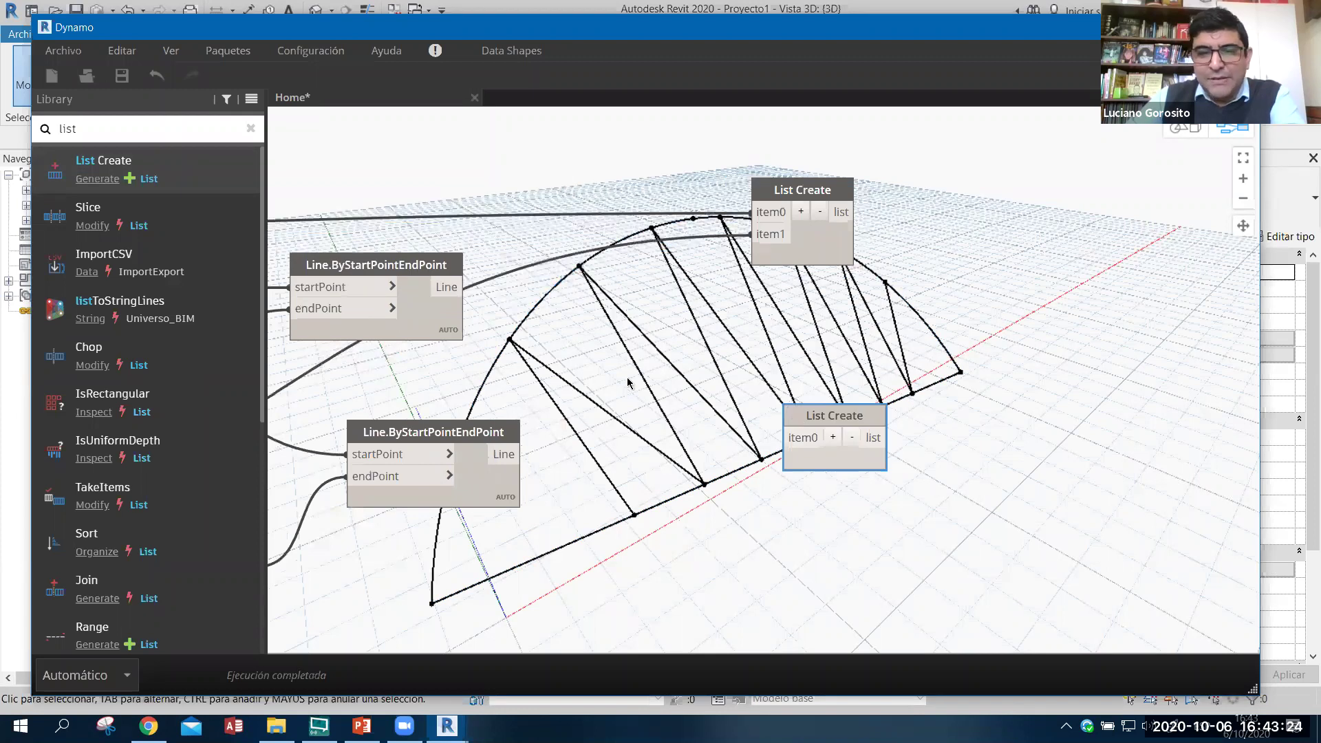
pyautogui.moveTo(427, 327); pyautogui.dragTo(471, 326, button='middle')
pyautogui.moveTo(502, 303); pyautogui.dragTo(841, 410)
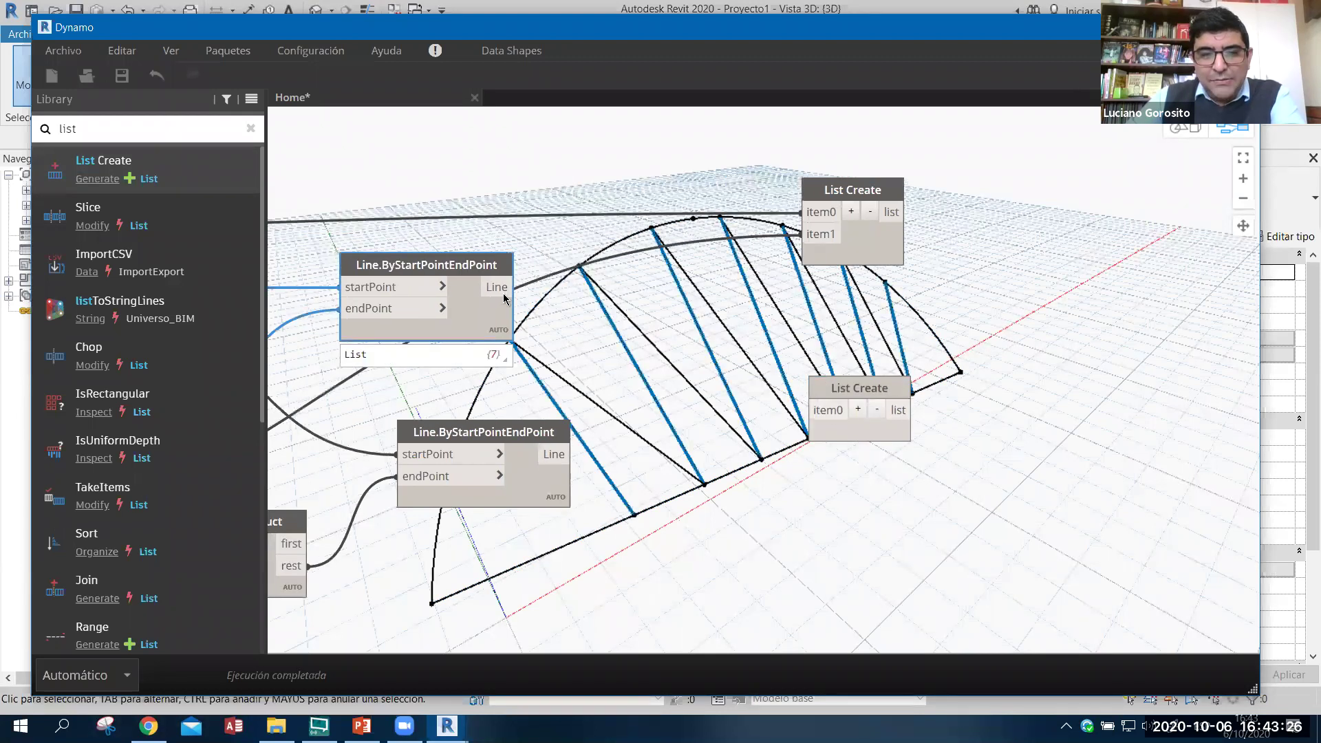
pyautogui.click(561, 457)
pyautogui.click(811, 432)
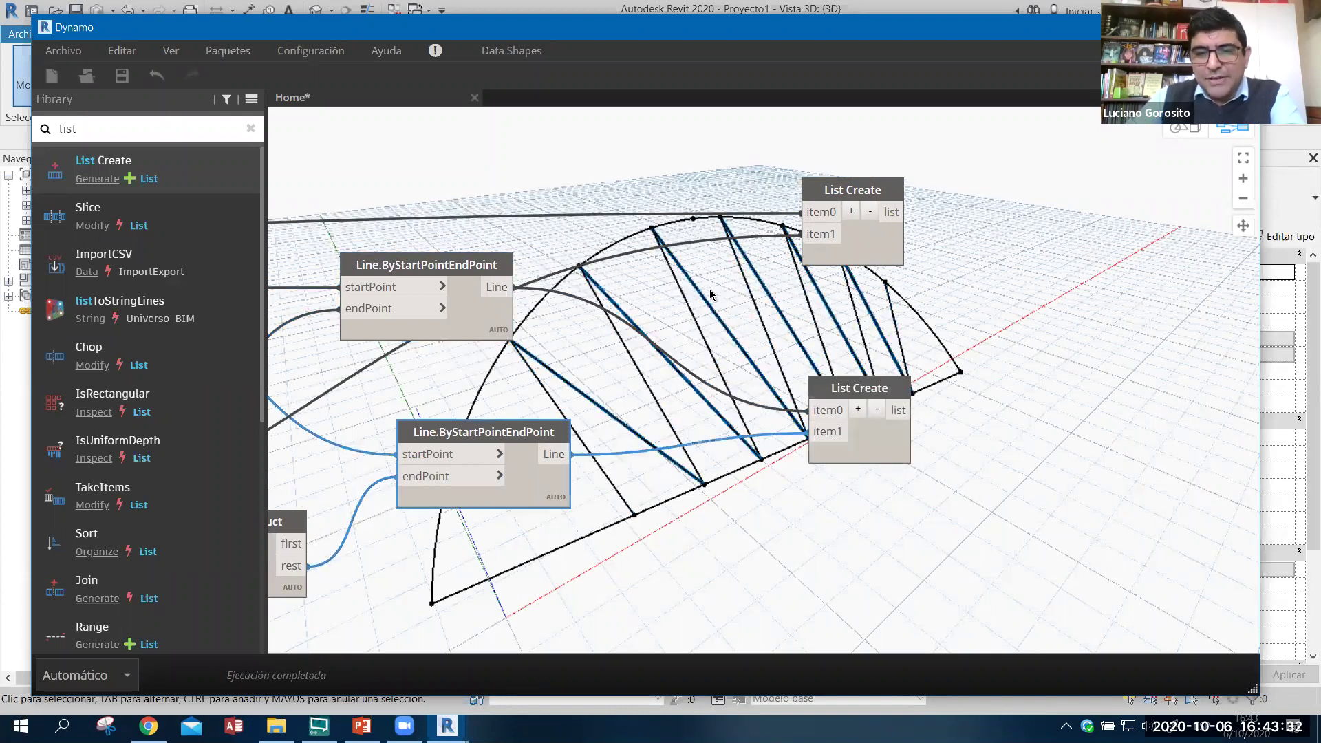
# - Tidy the graph layout with Ctrl+L and check which geometry the upper List Create holds
pyautogui.scroll(1, 724, 298)
pyautogui.scroll(2, 556, 339)
pyautogui.scroll(1, 515, 283)
pyautogui.moveTo(514, 283); pyautogui.dragTo(520, 273)
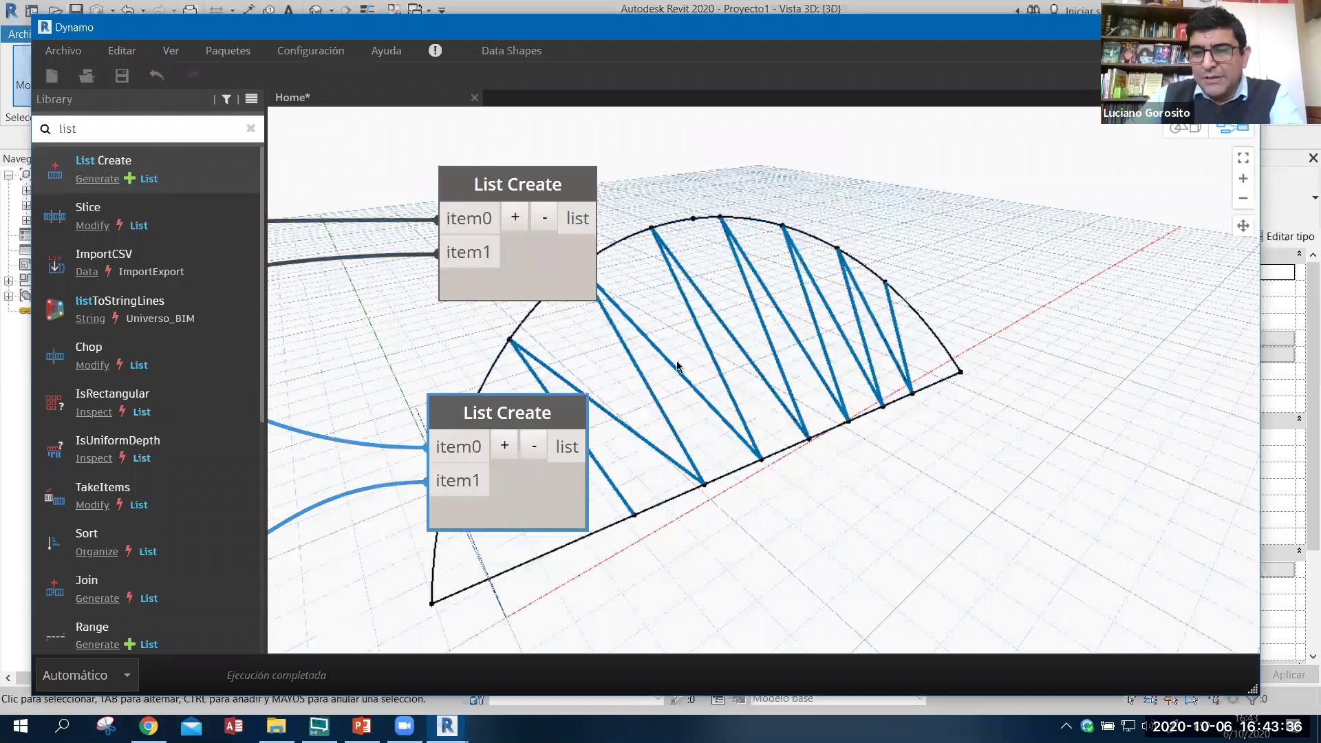
pyautogui.hotkey('ctrl', 'l')
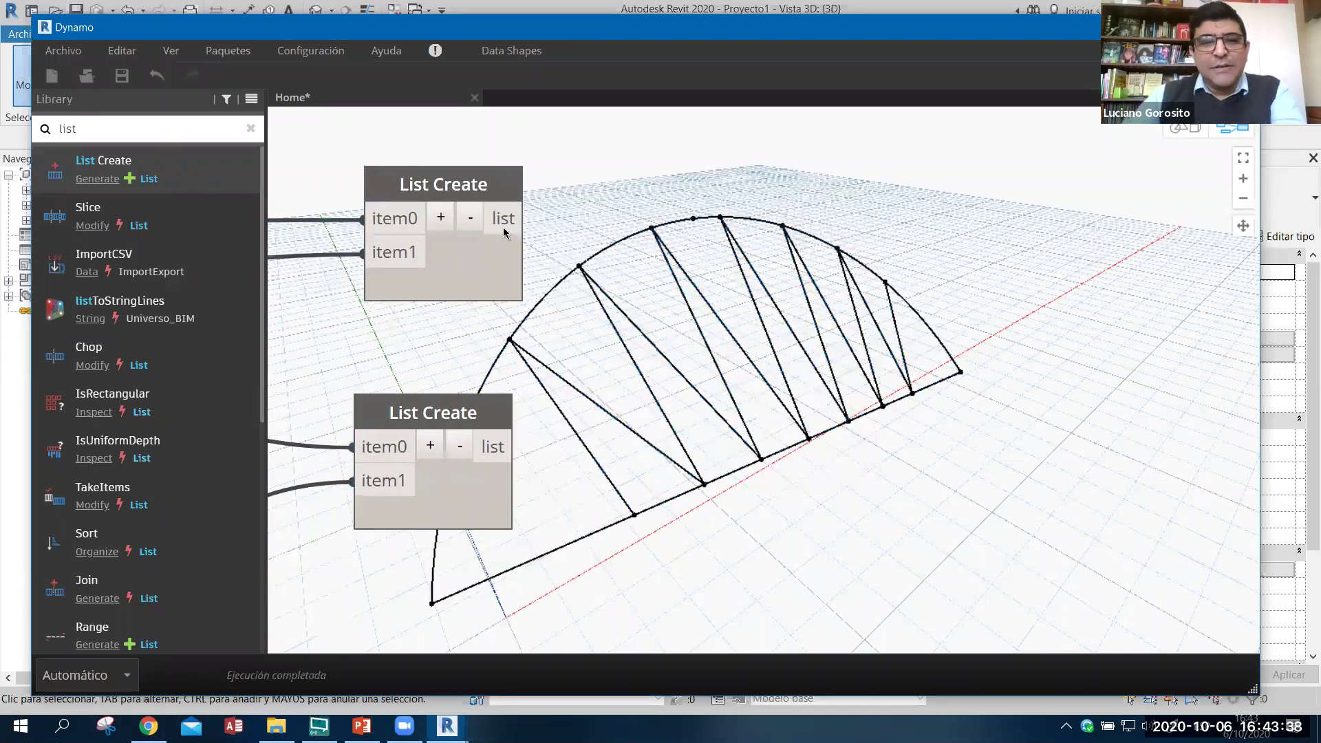
pyautogui.click(494, 196)
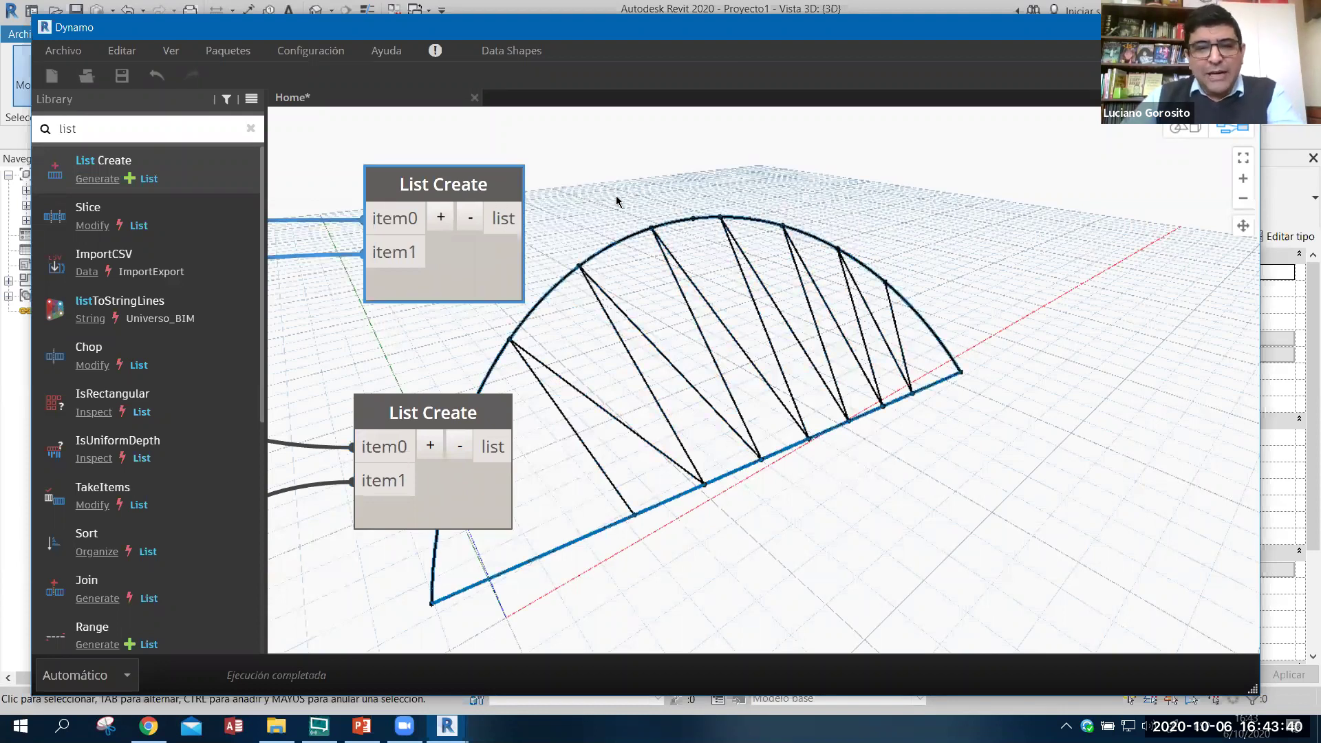
pyautogui.click(616, 201)
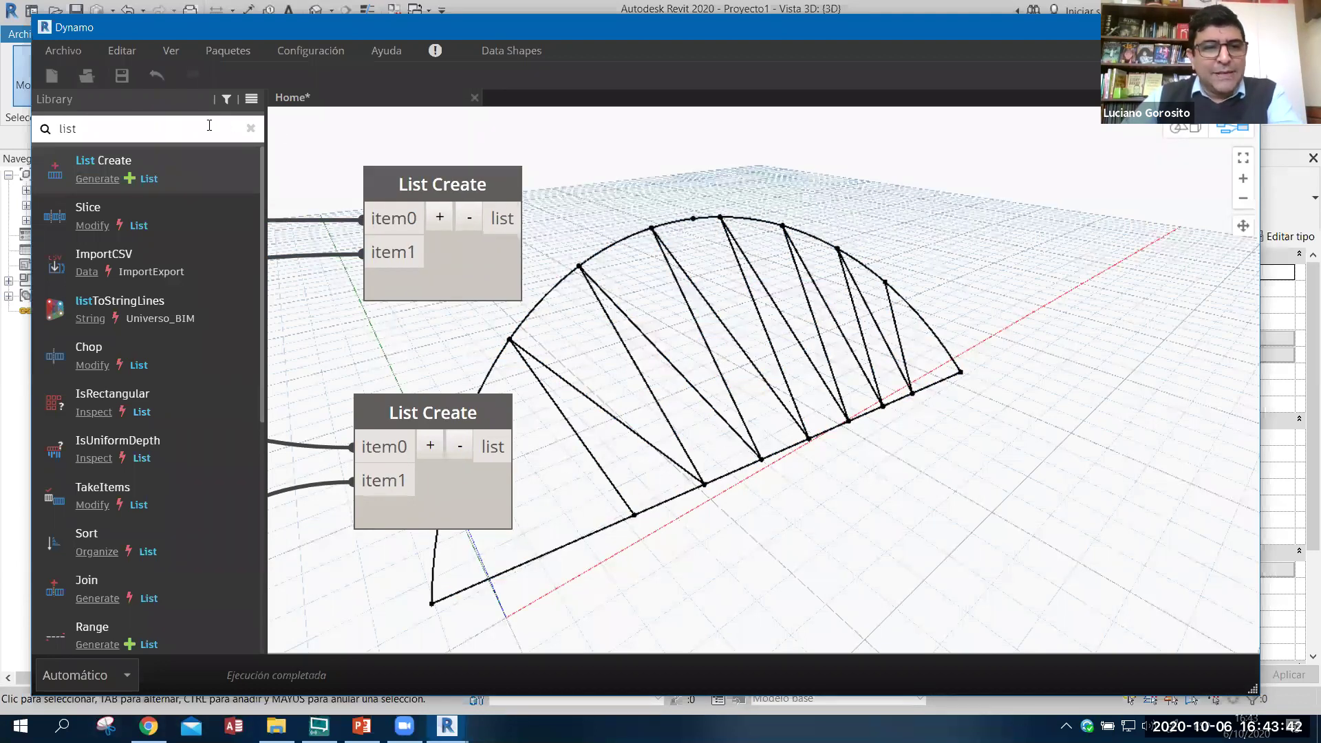
# - Add StructuralFraming.BeamByCurve from a 'beam' search and wire the arc-and-chord list into its curve input
pyautogui.press('BackSpace')
pyautogui.press('BackSpace')
pyautogui.press('BackSpace')
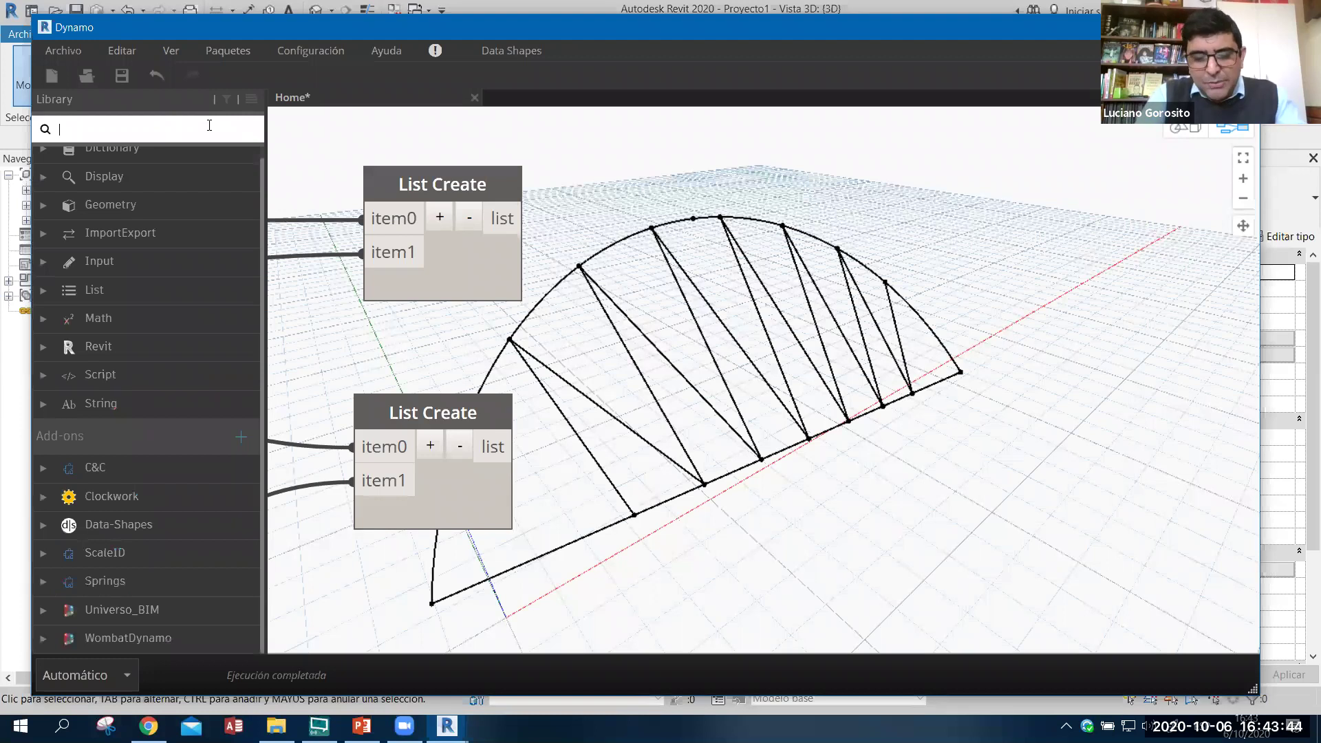
pyautogui.write('beam')
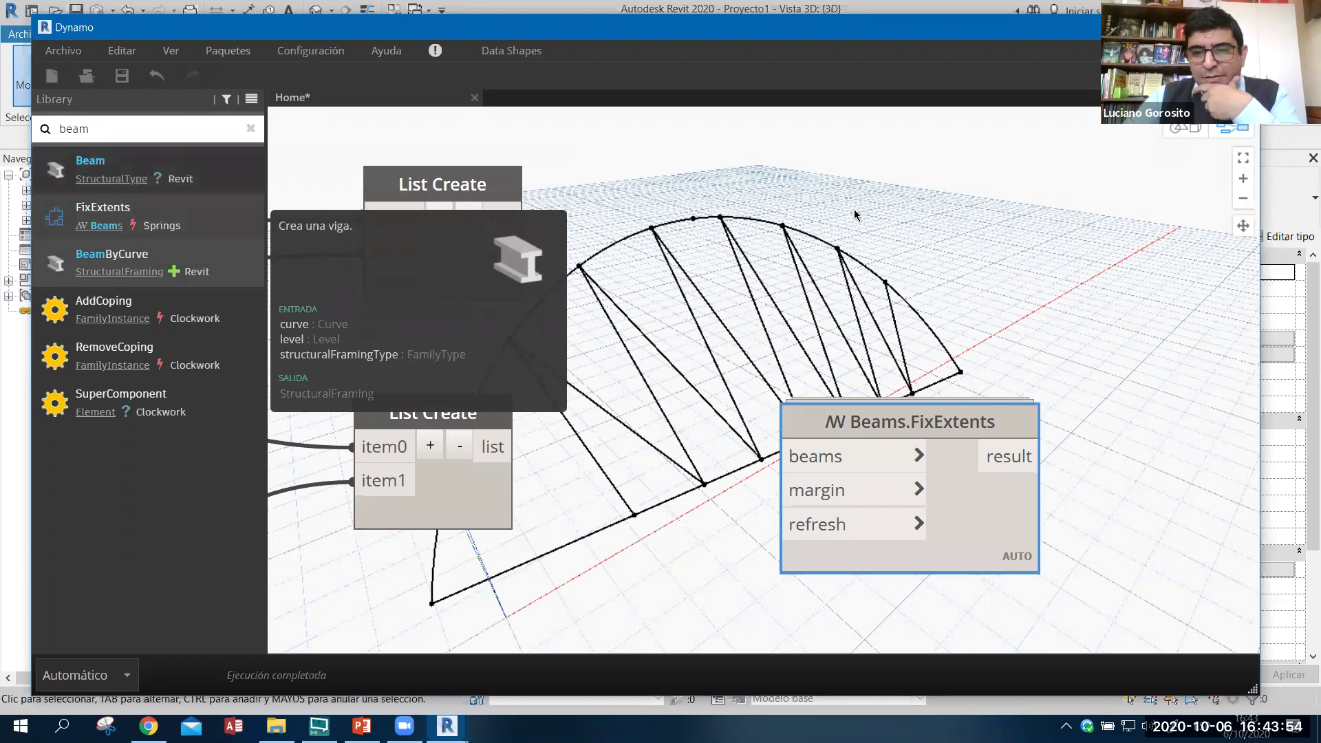
pyautogui.press('Delete')
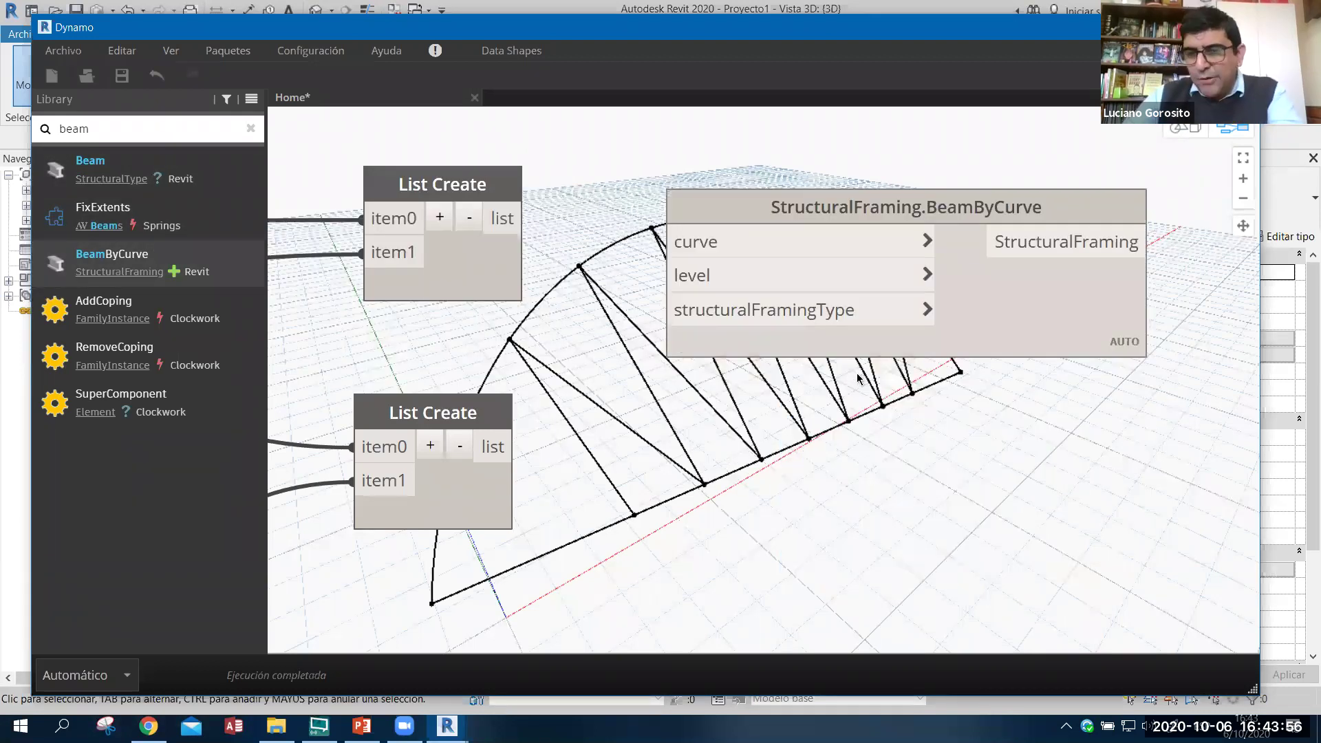
pyautogui.scroll(-2, 694, 360)
pyautogui.scroll(-1, 756, 256)
pyautogui.moveTo(809, 282); pyautogui.dragTo(871, 313)
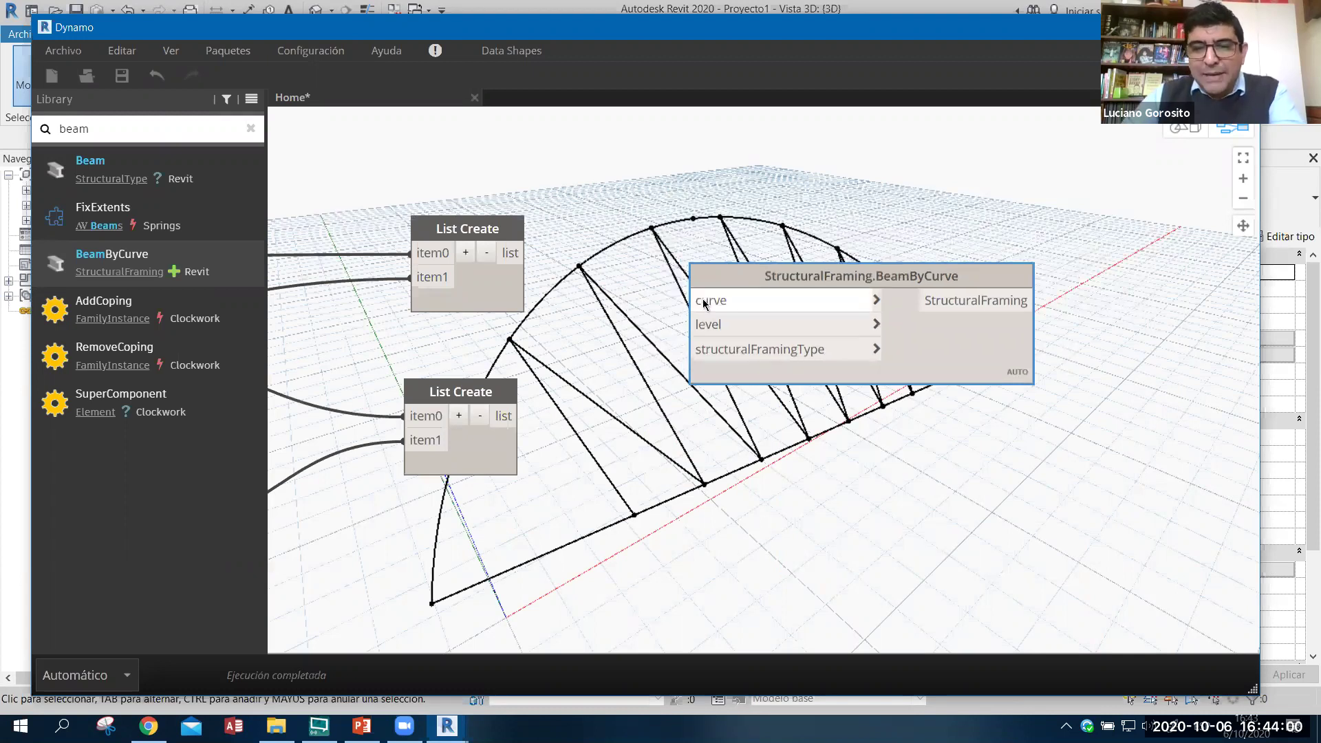
pyautogui.moveTo(708, 324)
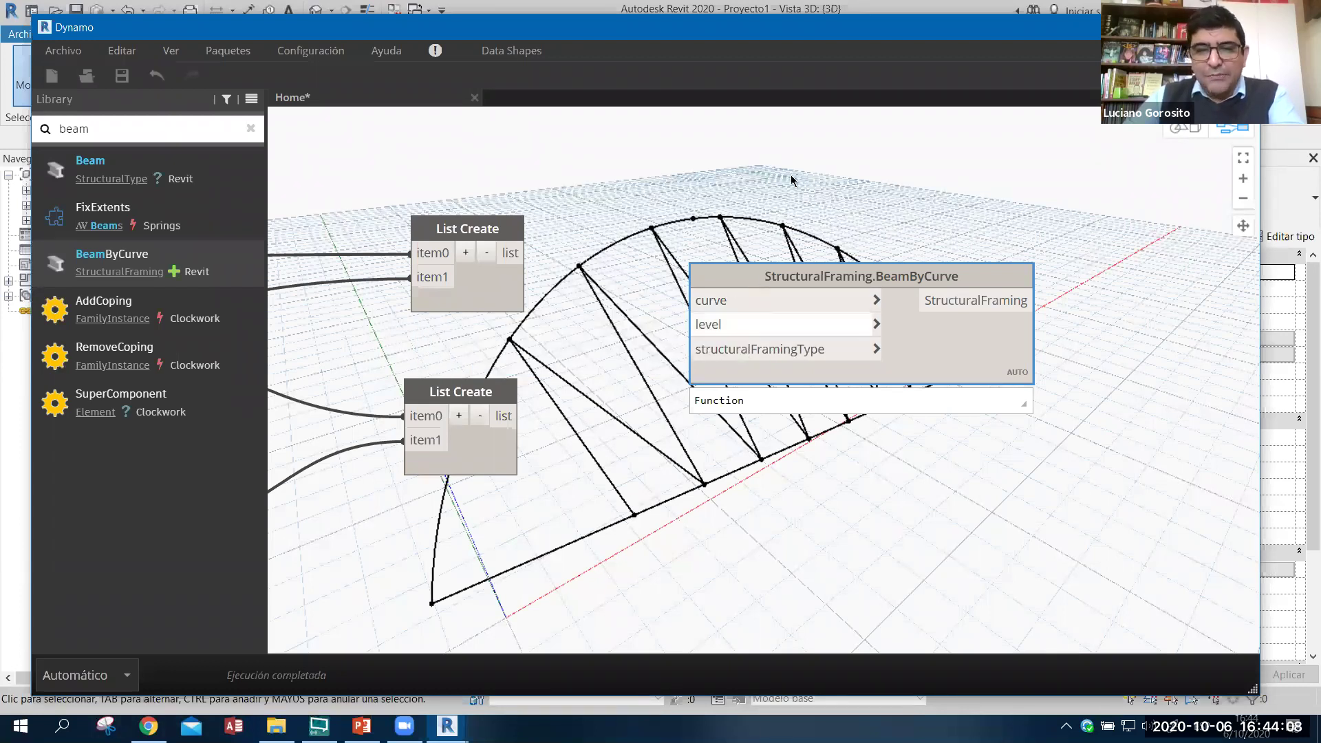
pyautogui.moveTo(791, 276); pyautogui.dragTo(827, 155)
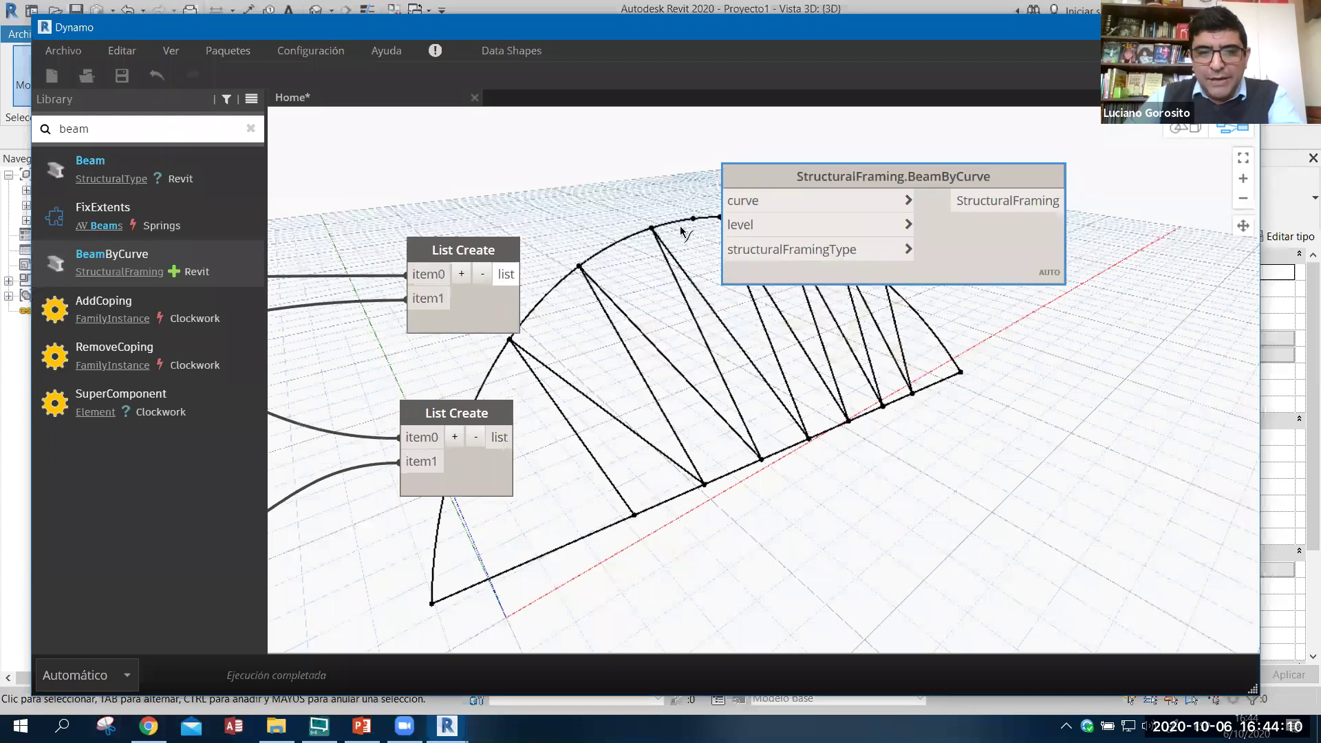
pyautogui.moveTo(516, 274); pyautogui.dragTo(724, 200)
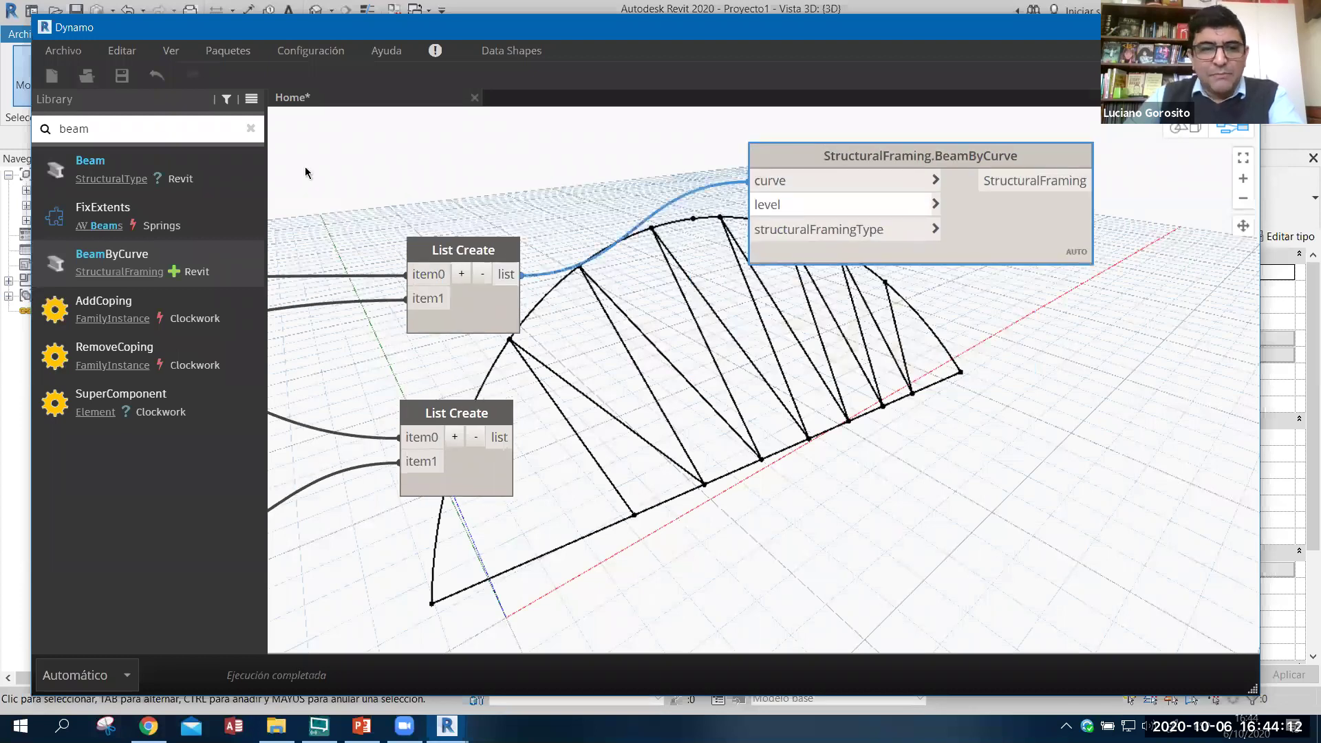
# - Add a Levels node set to Nivel 1 and wire it into BeamByCurve's level input
pyautogui.press('BackSpace')
pyautogui.press('BackSpace')
pyautogui.press('BackSpace')
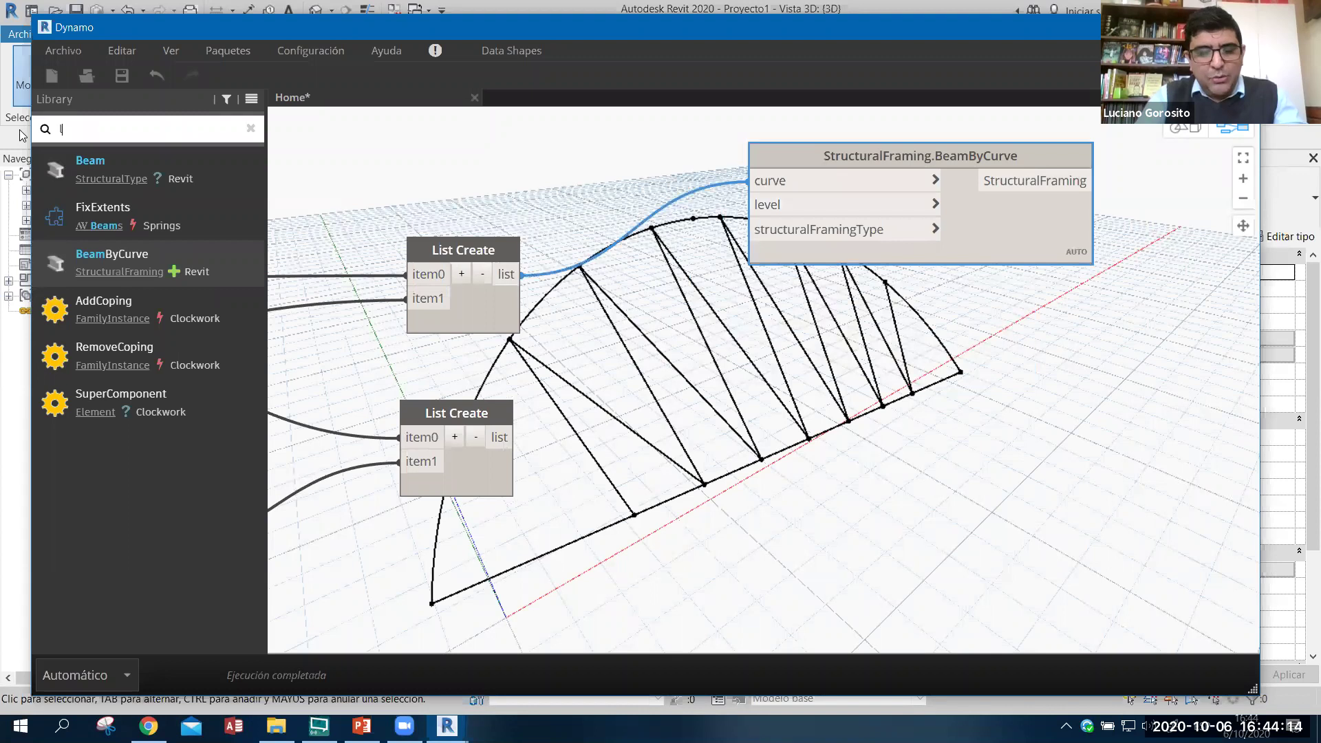
pyautogui.write('level')
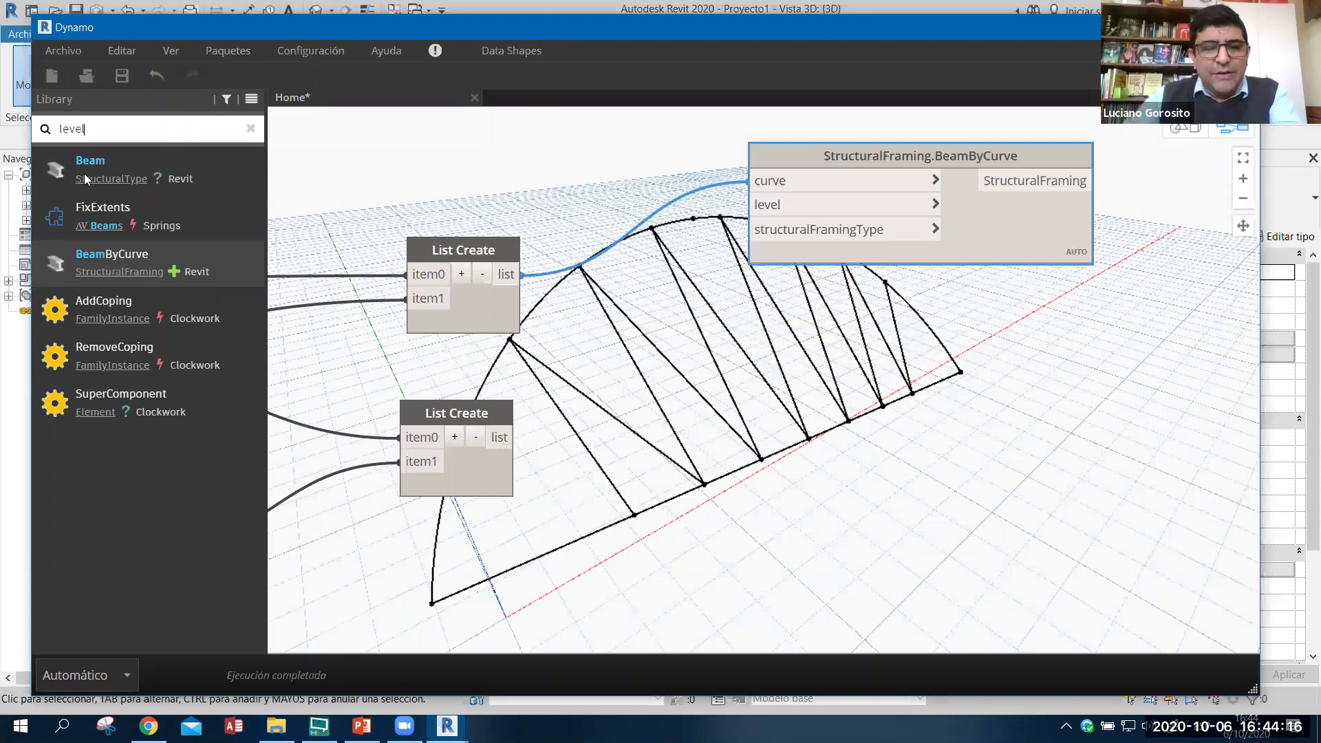
pyautogui.click(84, 173)
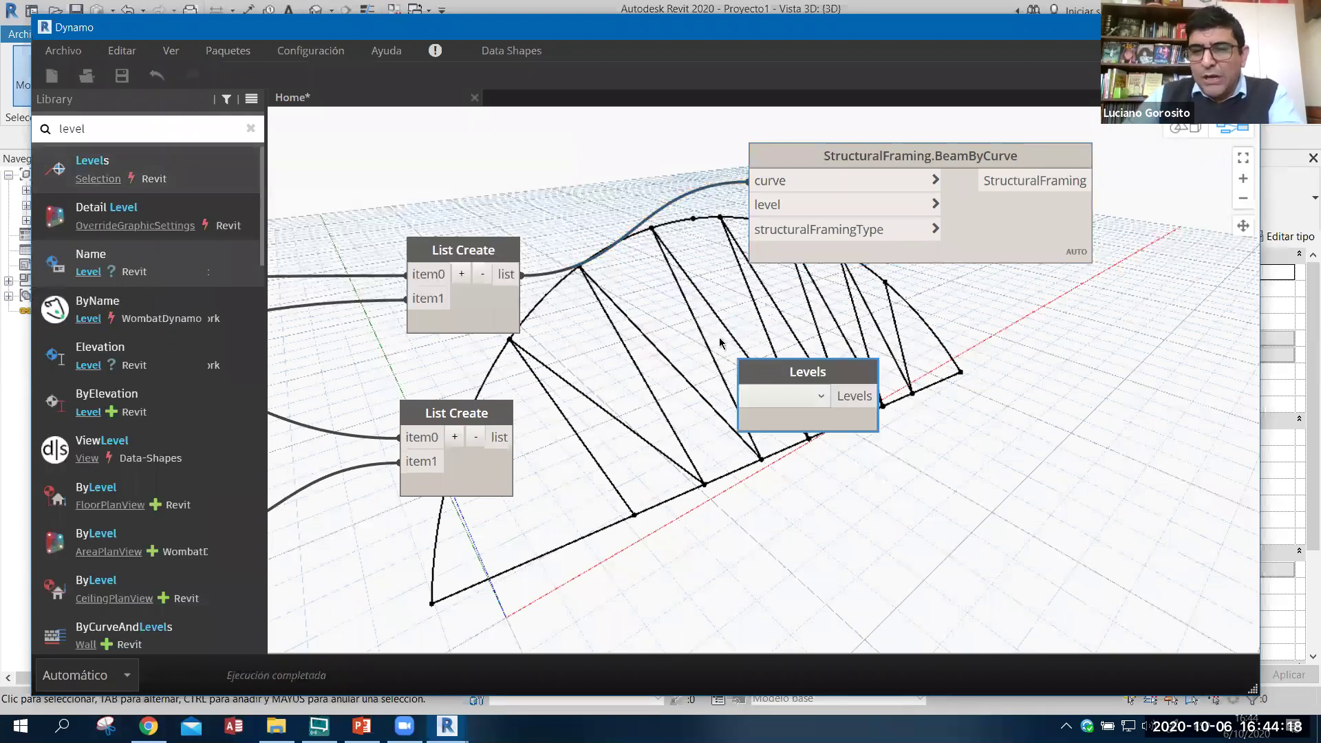
pyautogui.click(865, 166)
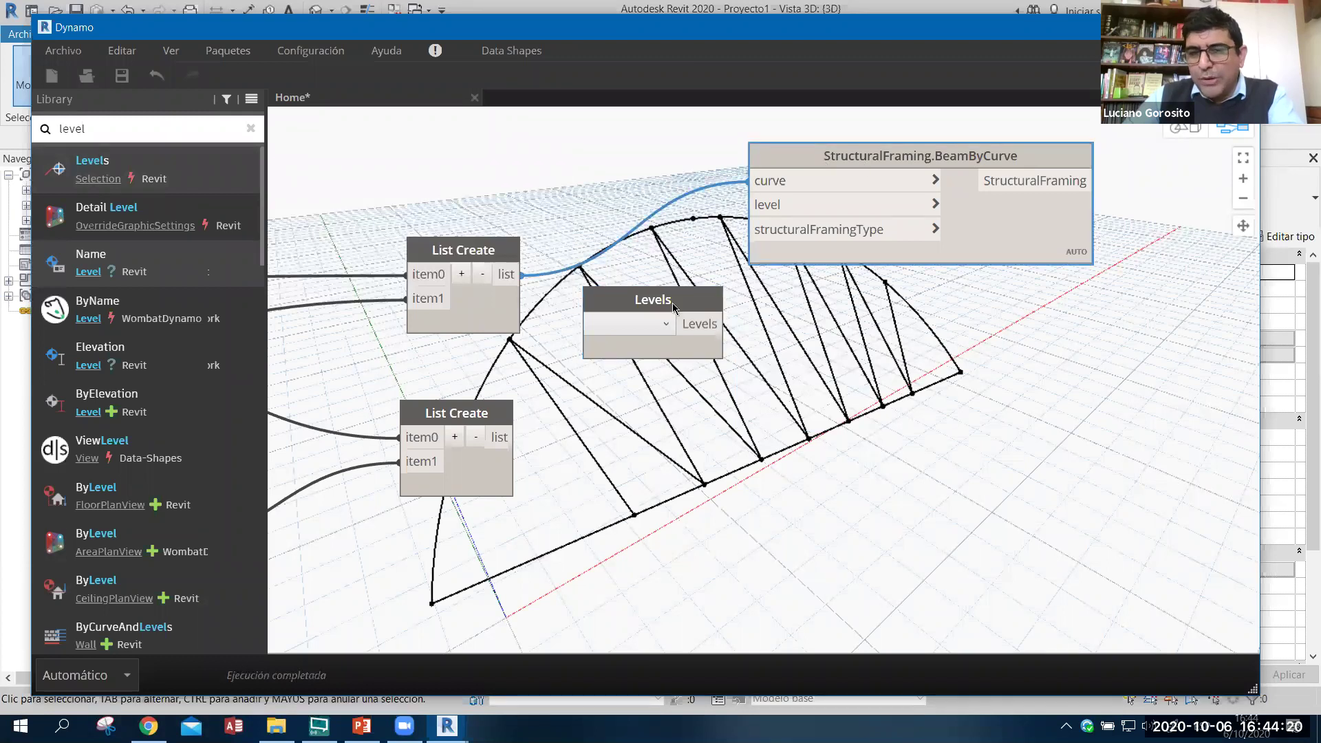
pyautogui.click(683, 289)
pyautogui.click(657, 317)
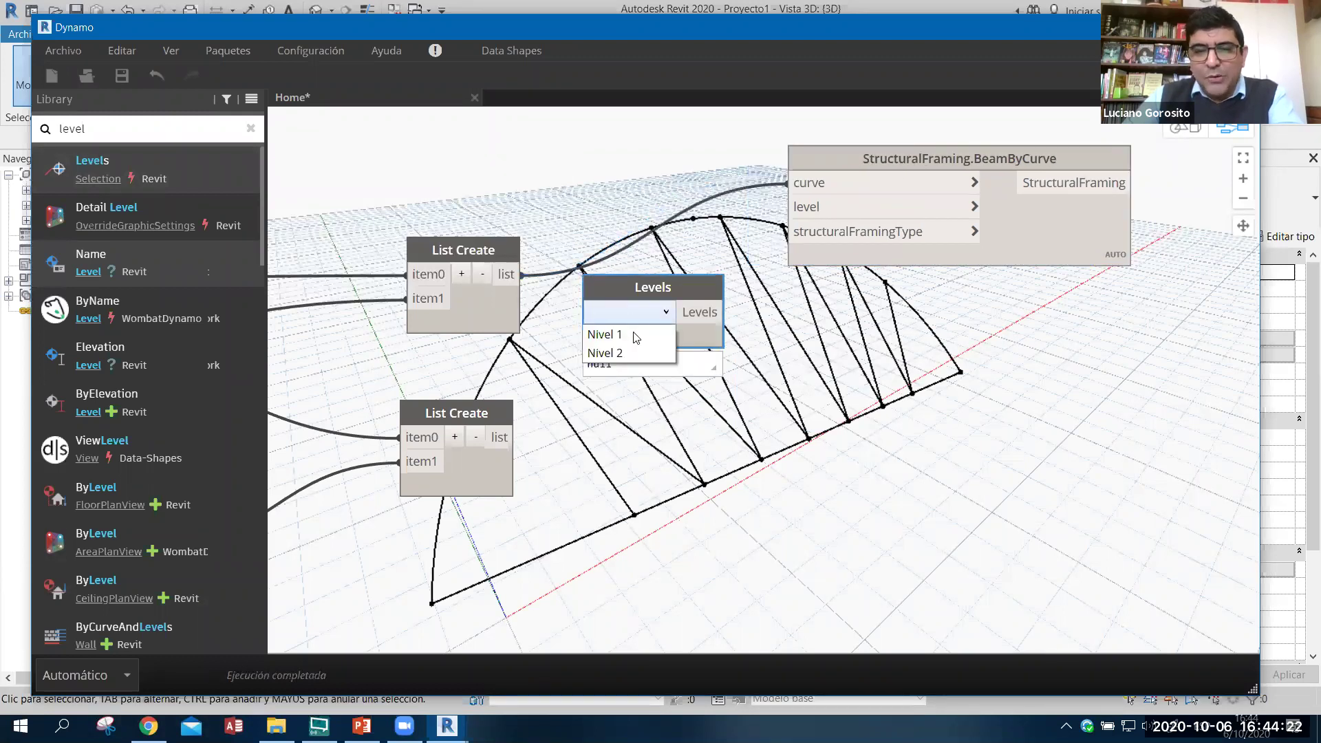
pyautogui.click(802, 217)
pyautogui.moveTo(802, 207); pyautogui.dragTo(719, 310)
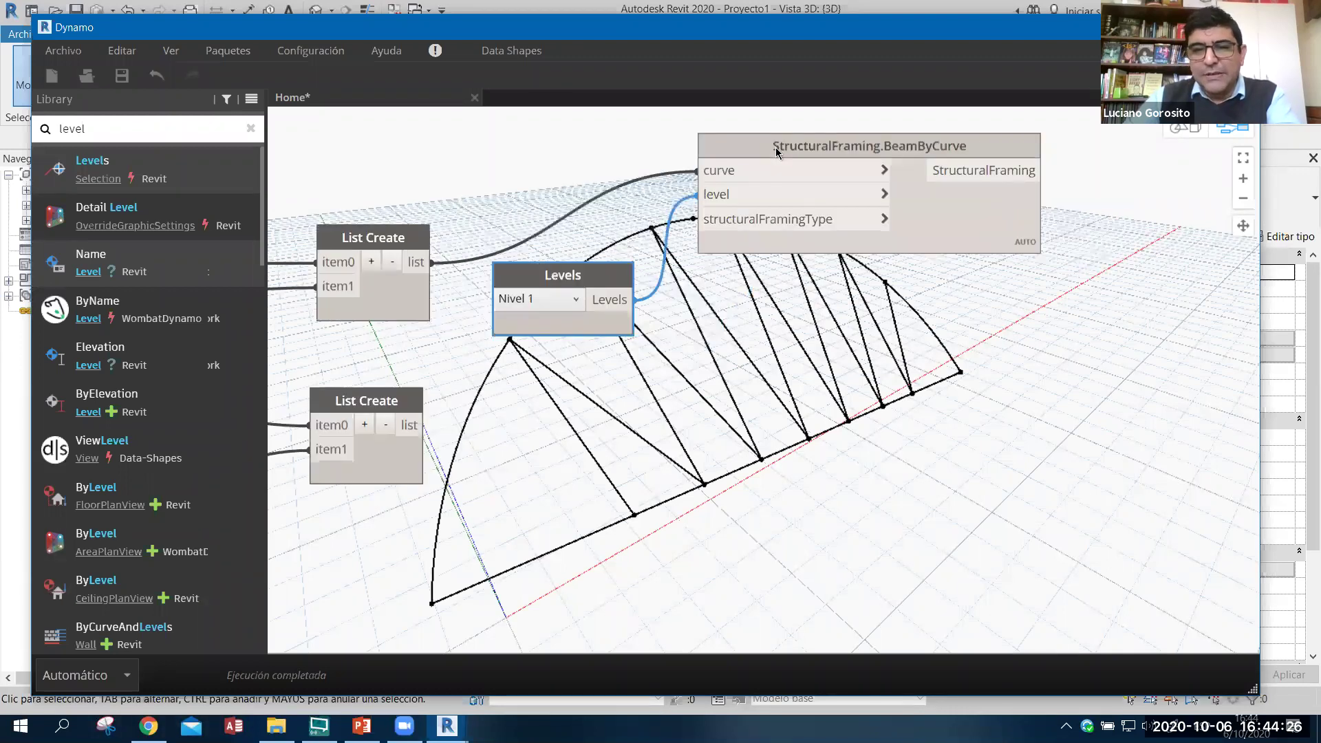
pyautogui.click(774, 249)
pyautogui.moveTo(772, 239); pyautogui.dragTo(776, 244)
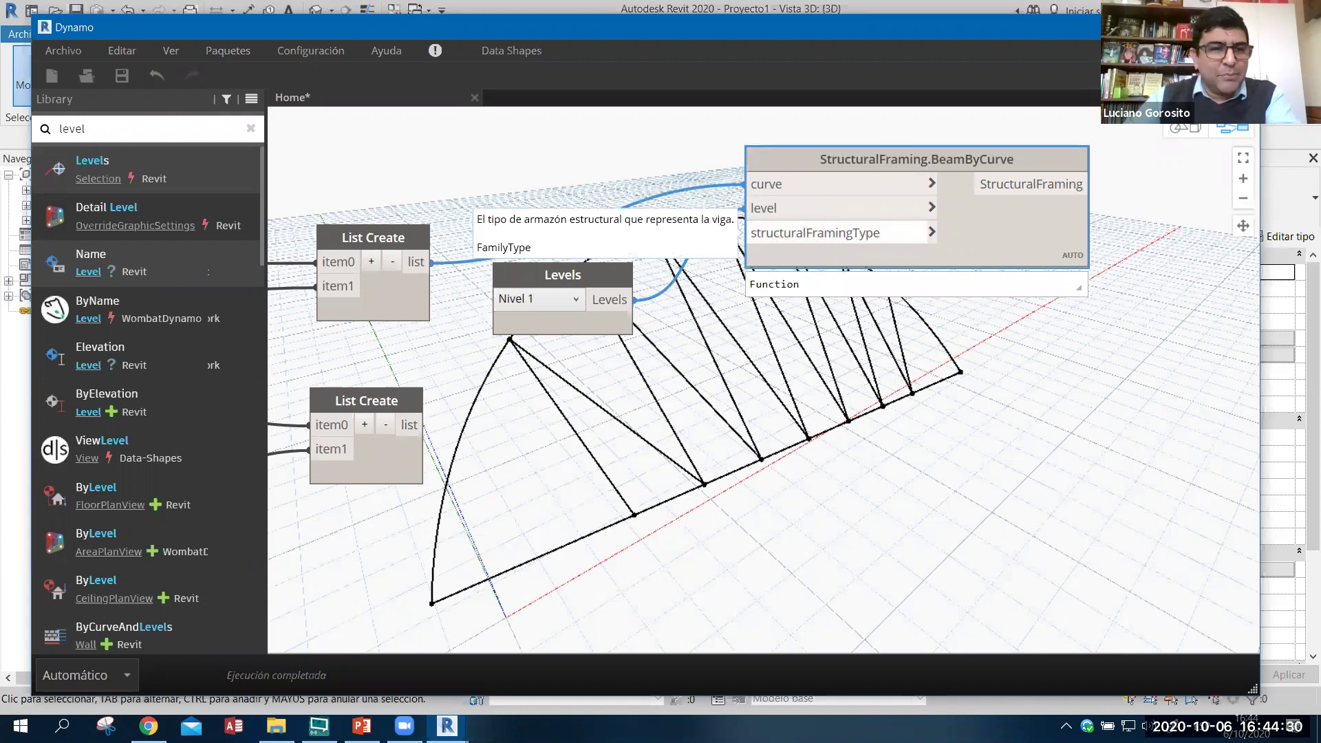
# - Add a Structural Framing Types node set to HSS203.2X203.2X9.5 and wire it into structuralFramingType
pyautogui.hotkey('ctrl', 'a')
pyautogui.write('fra')
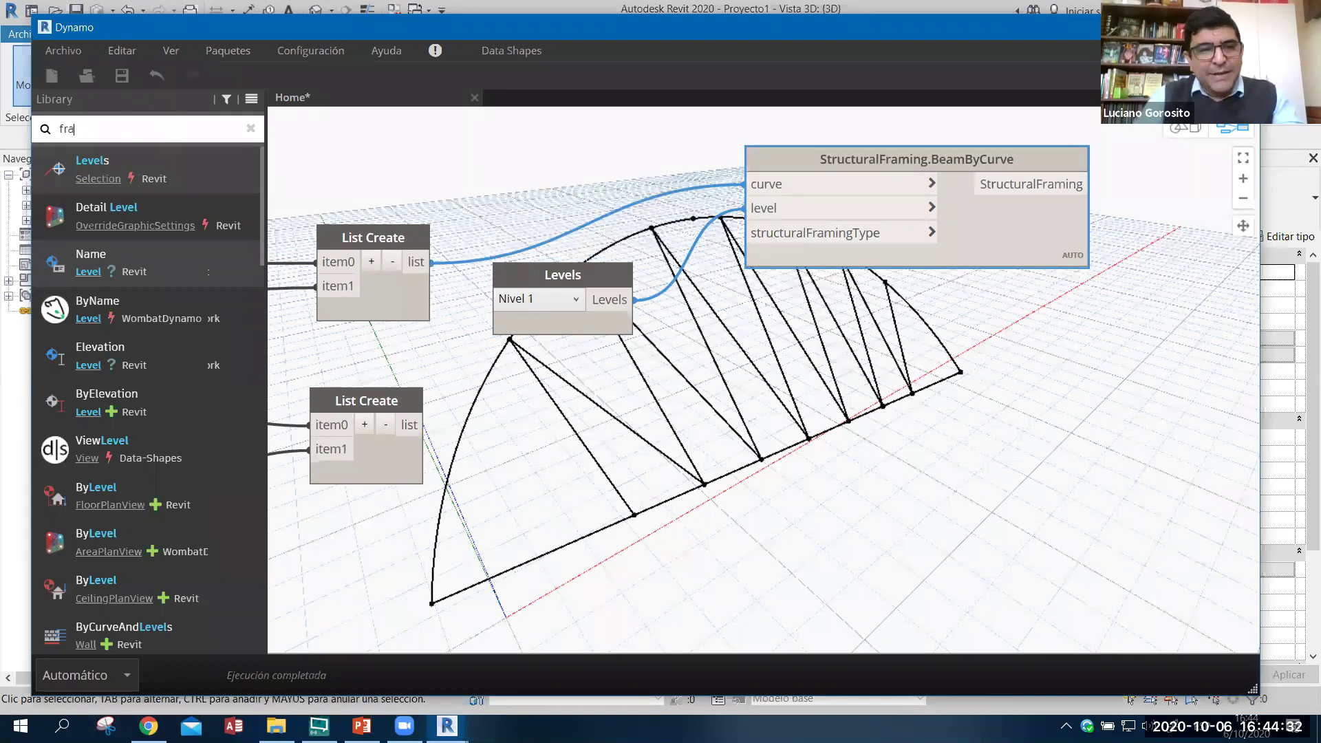
pyautogui.write('ming')
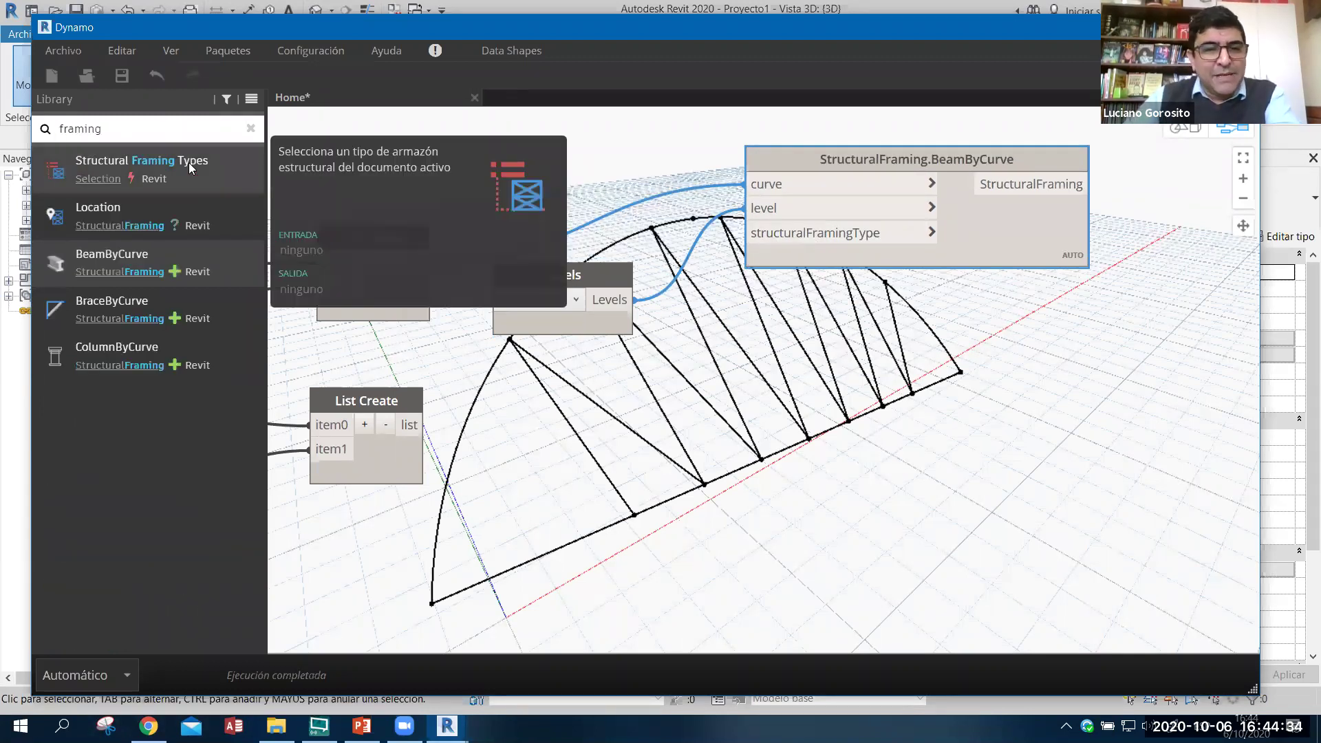
pyautogui.moveTo(897, 397); pyautogui.dragTo(899, 396)
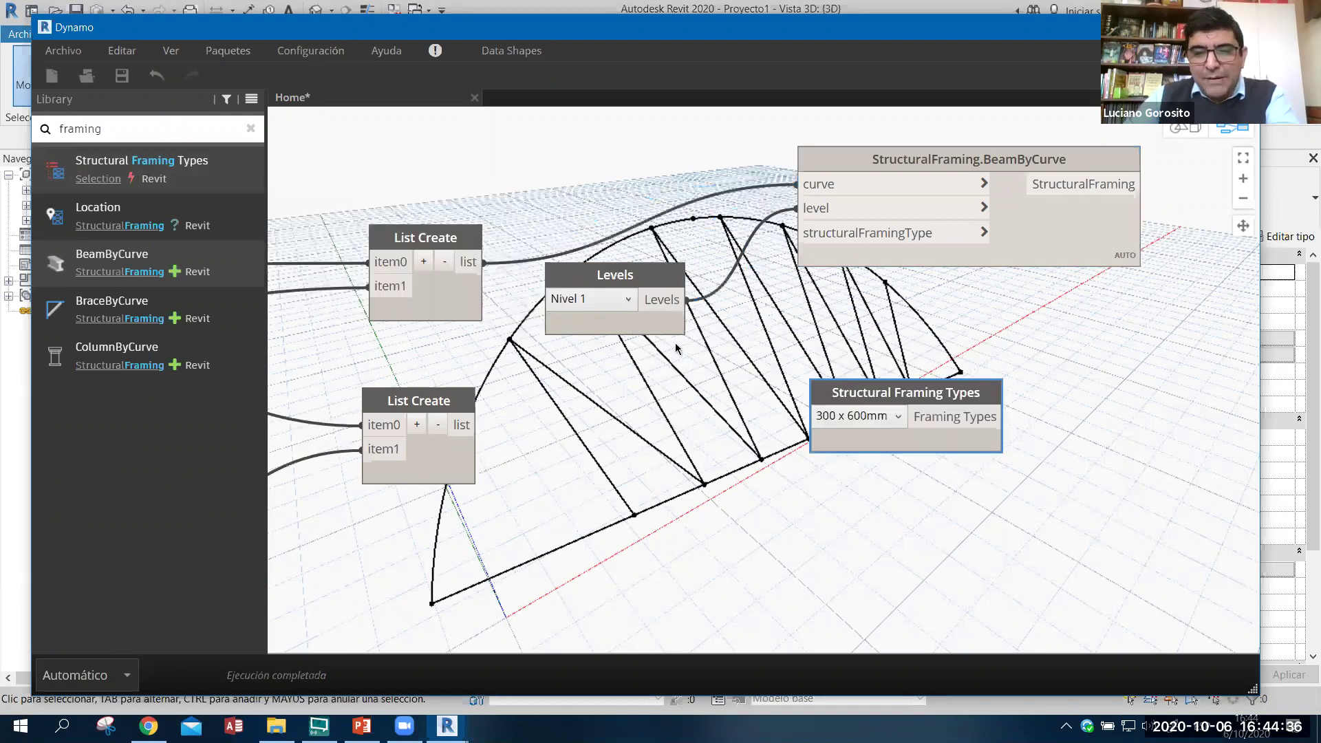
pyautogui.moveTo(613, 362); pyautogui.dragTo(604, 389)
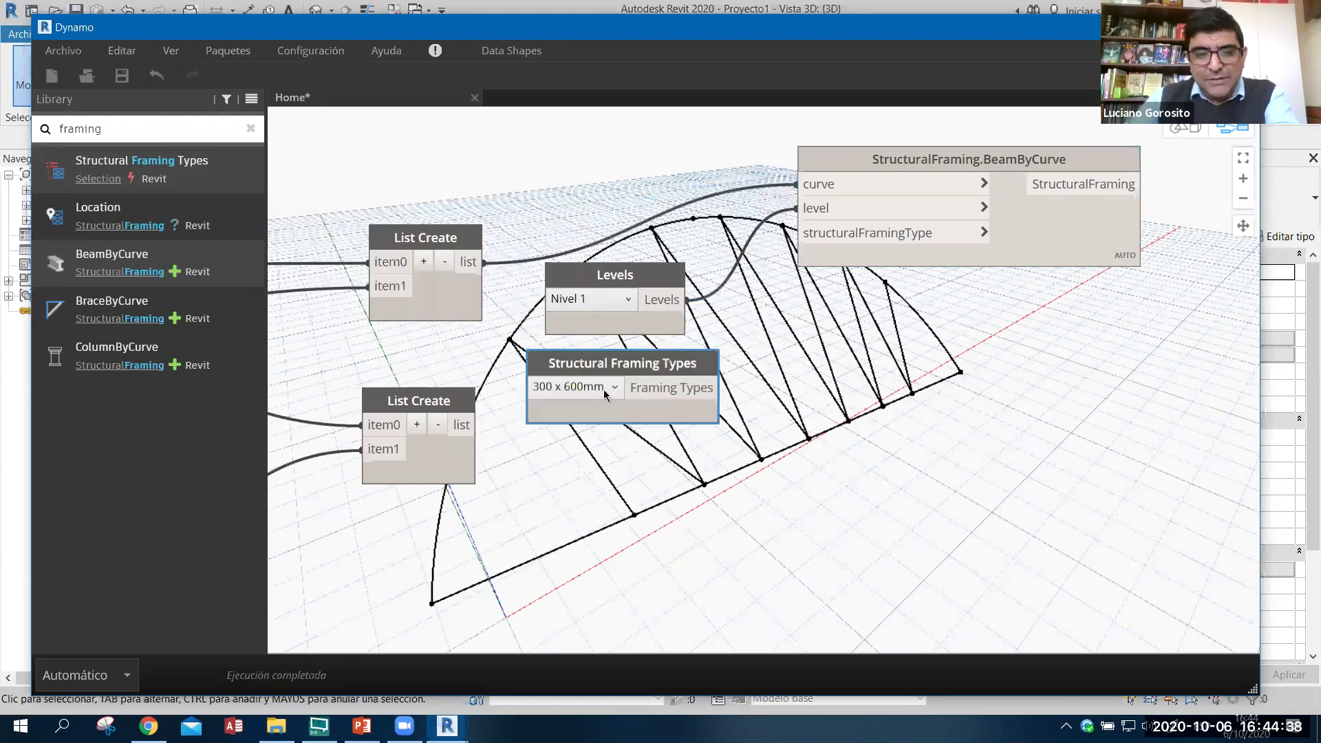
pyautogui.click(603, 389)
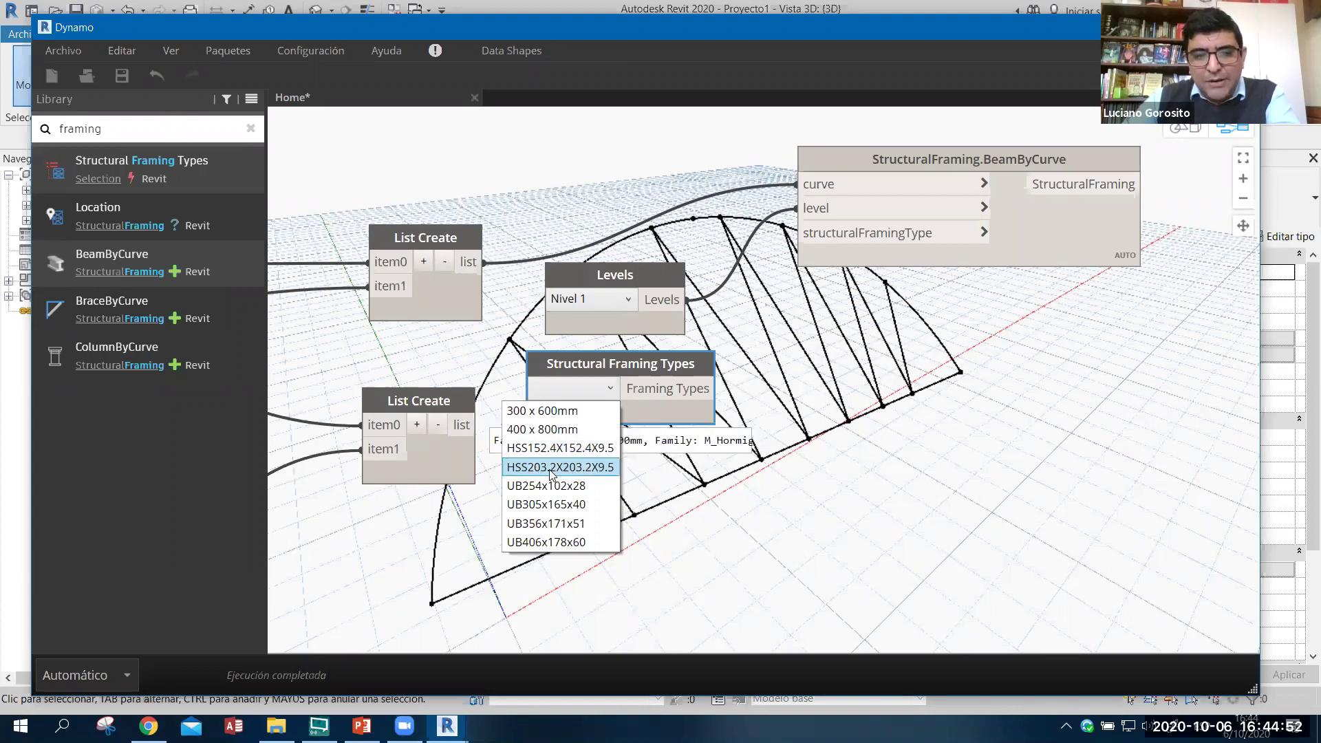
pyautogui.click(547, 473)
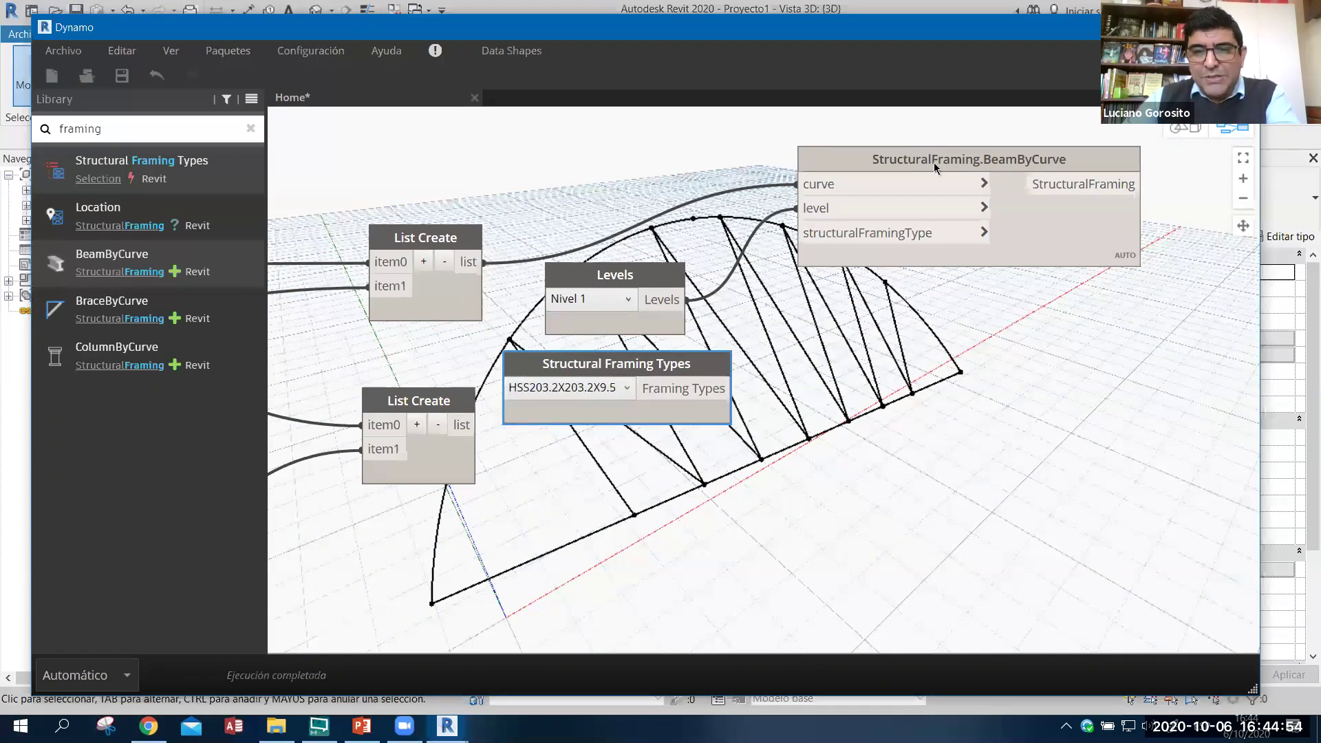
pyautogui.moveTo(934, 162); pyautogui.dragTo(954, 184)
pyautogui.moveTo(689, 394); pyautogui.dragTo(834, 260)
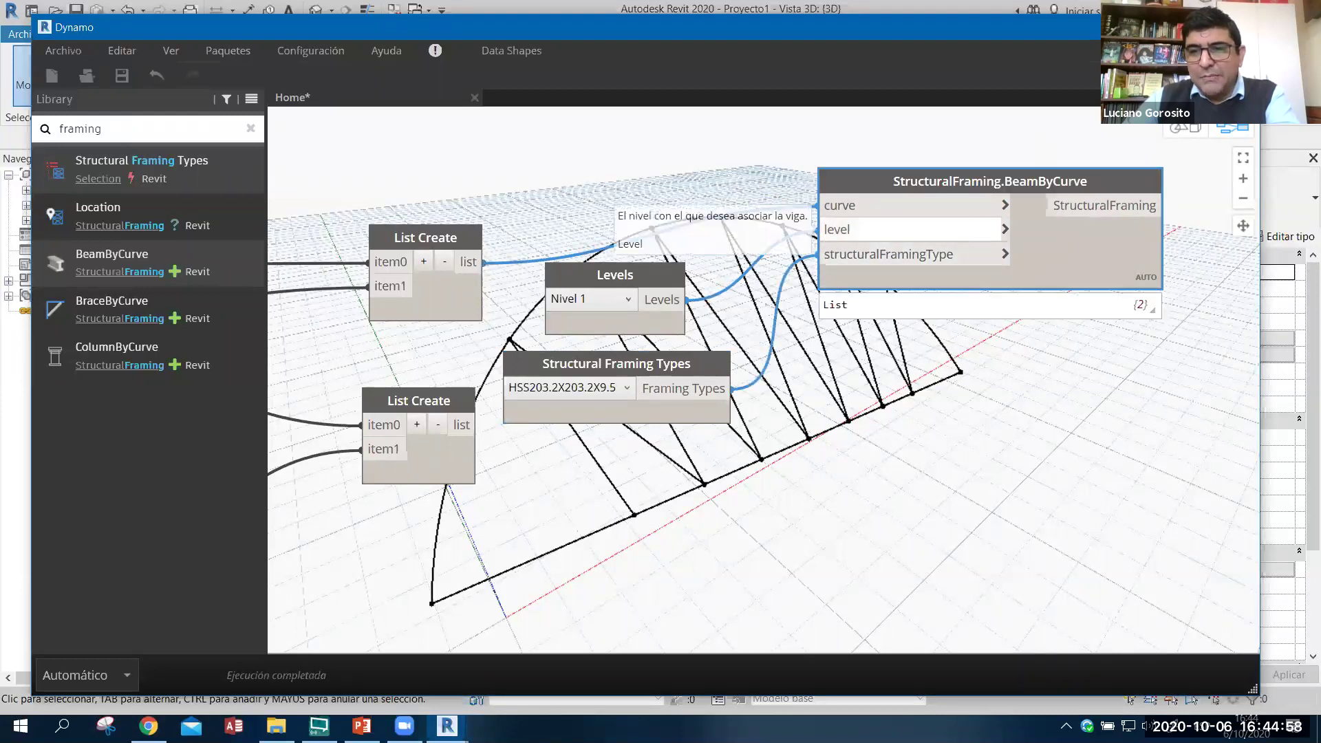
# - Switch Revit's 3D view to the Sombreado visual style and orbit the truss
pyautogui.scroll(2, 801, 329)
pyautogui.scroll(3, 801, 328)
pyautogui.scroll(2, 801, 329)
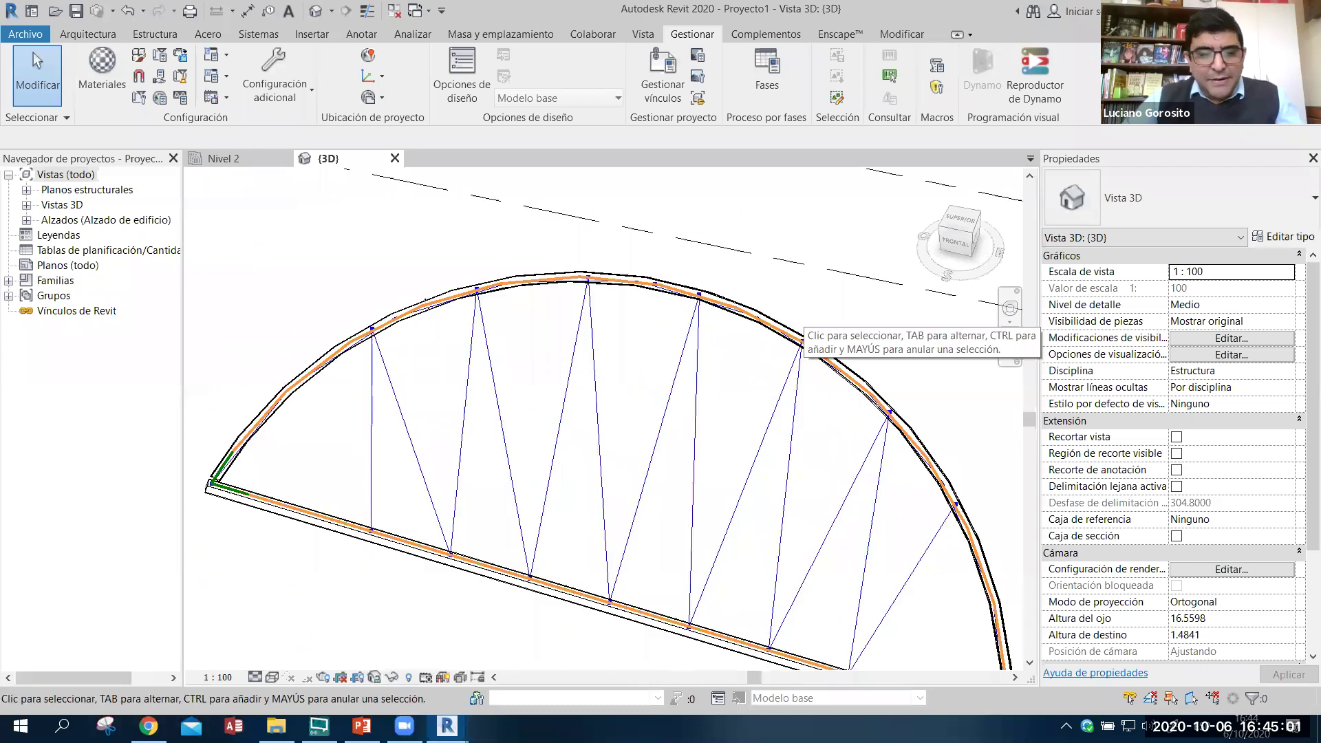
pyautogui.click(273, 677)
pyautogui.click(303, 608)
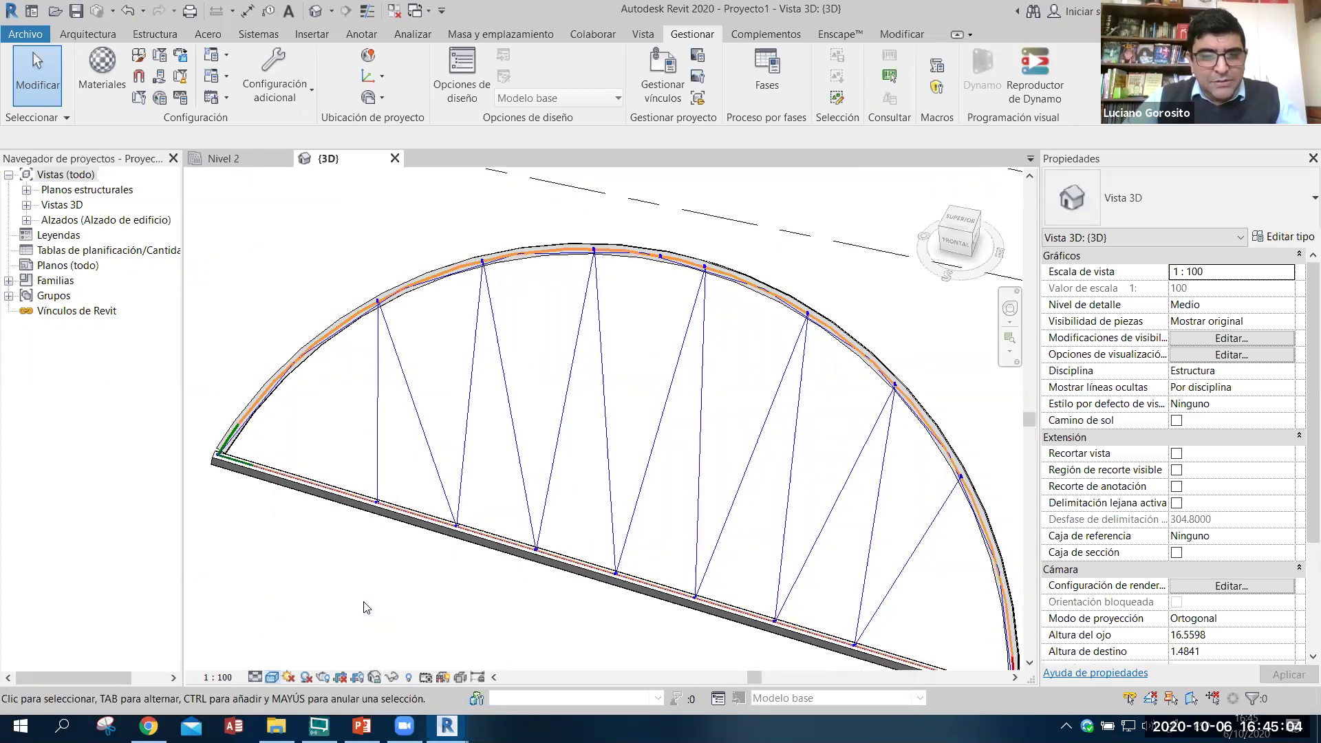
pyautogui.moveTo(499, 609)
pyautogui.keyDown('shift'); pyautogui.mouseDown(button='middle')
pyautogui.moveTo(419, 408)
pyautogui.moveTo(332, 381)
pyautogui.mouseUp(button='middle'); pyautogui.keyUp('shift')
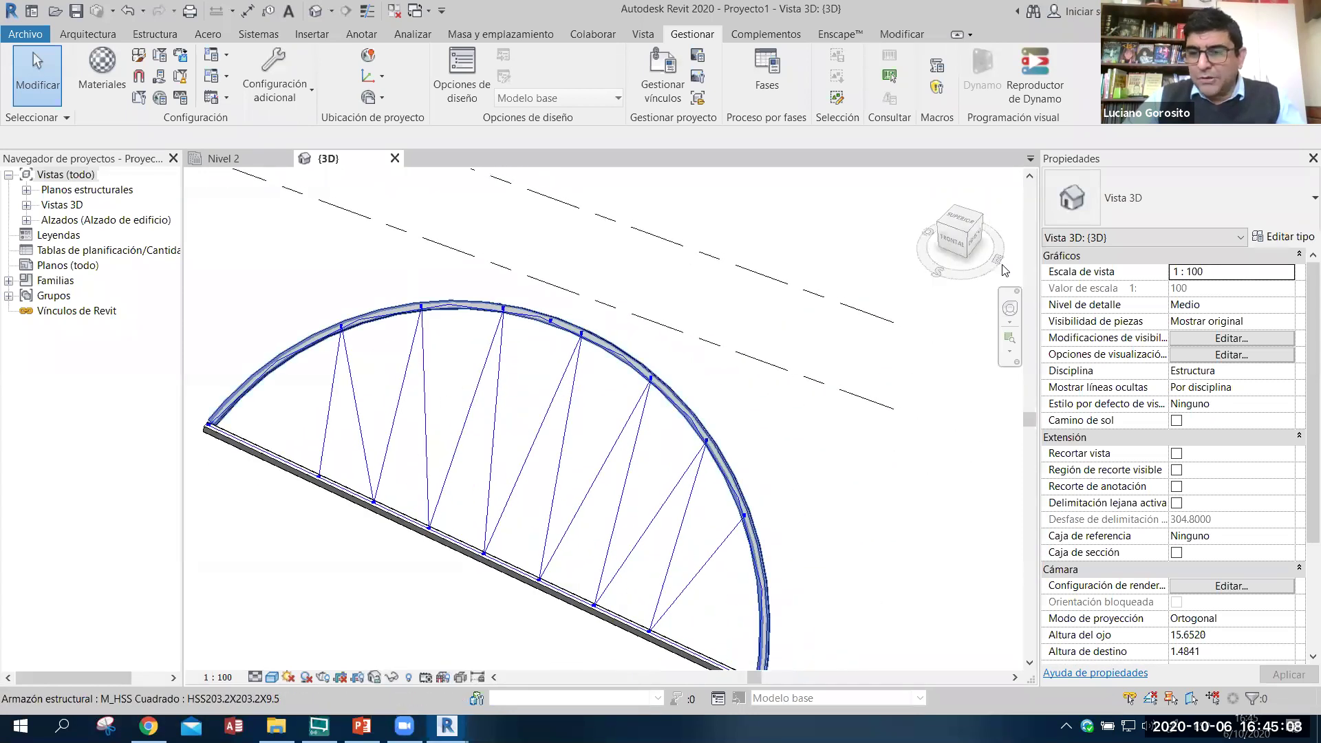
# - Select the arched top chord and straight bottom chord to confirm their HSS203.2X203.2X9.5 type
pyautogui.click(623, 352)
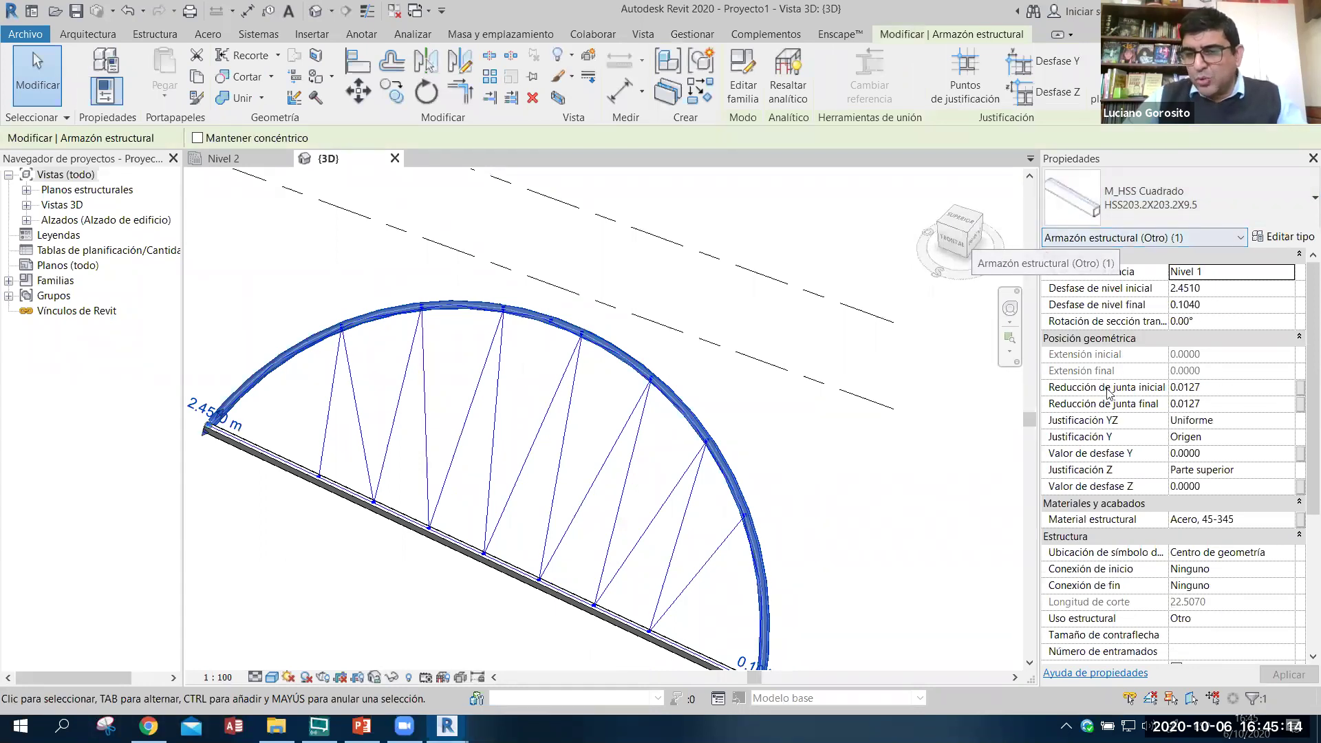
pyautogui.moveTo(548, 604); pyautogui.dragTo(554, 544, button='middle')
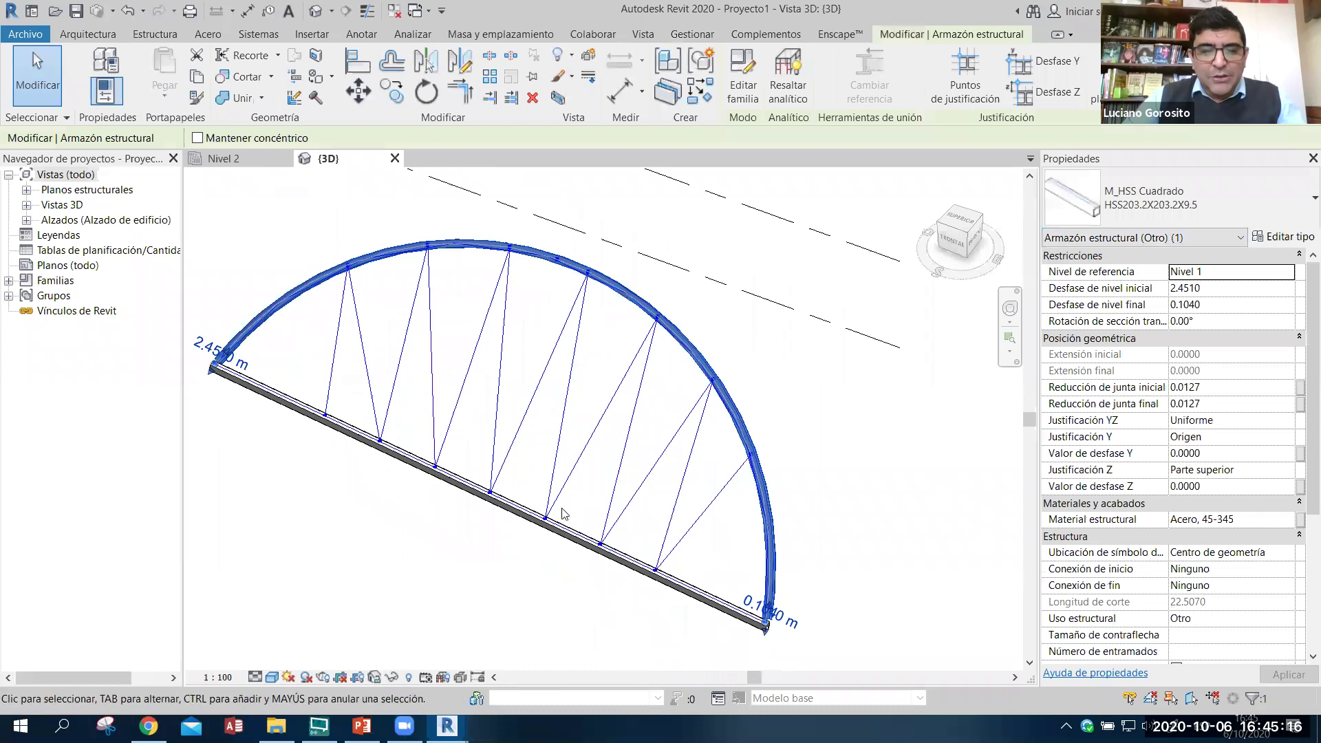
pyautogui.click(550, 542)
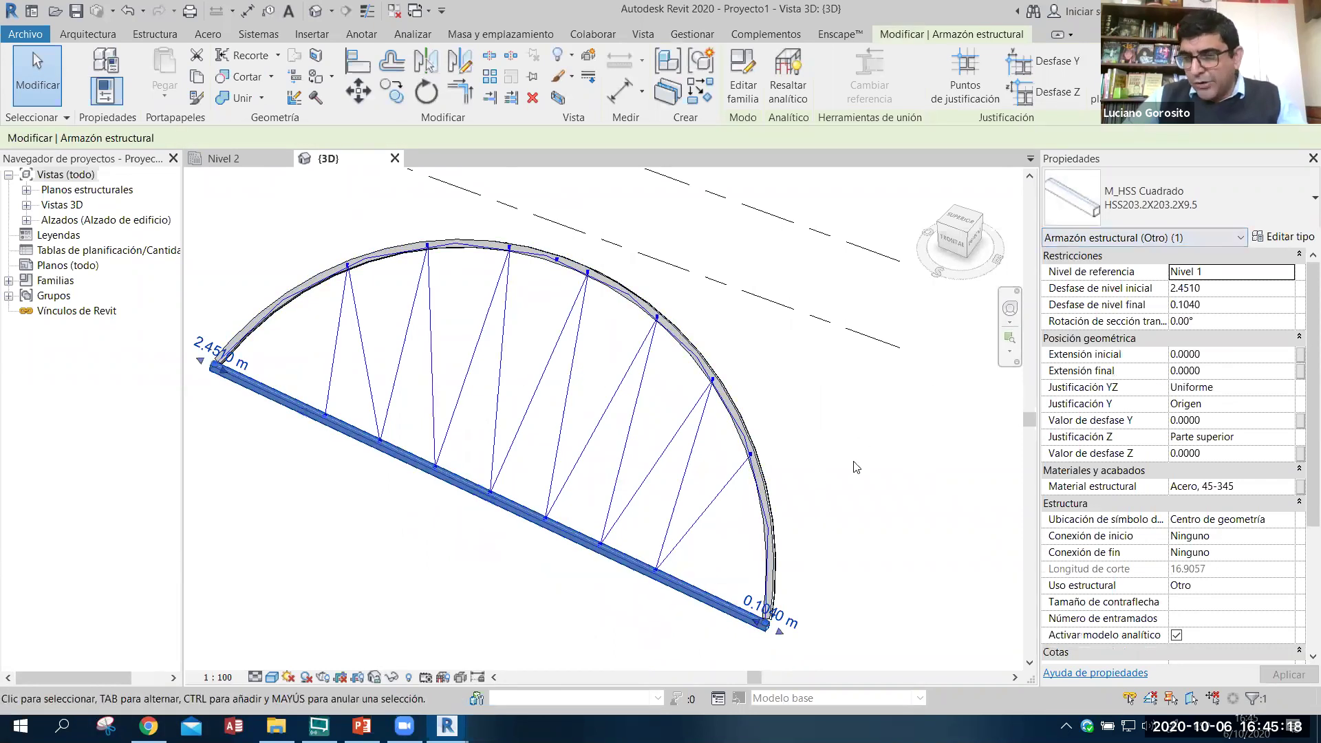
pyautogui.press('Escape')
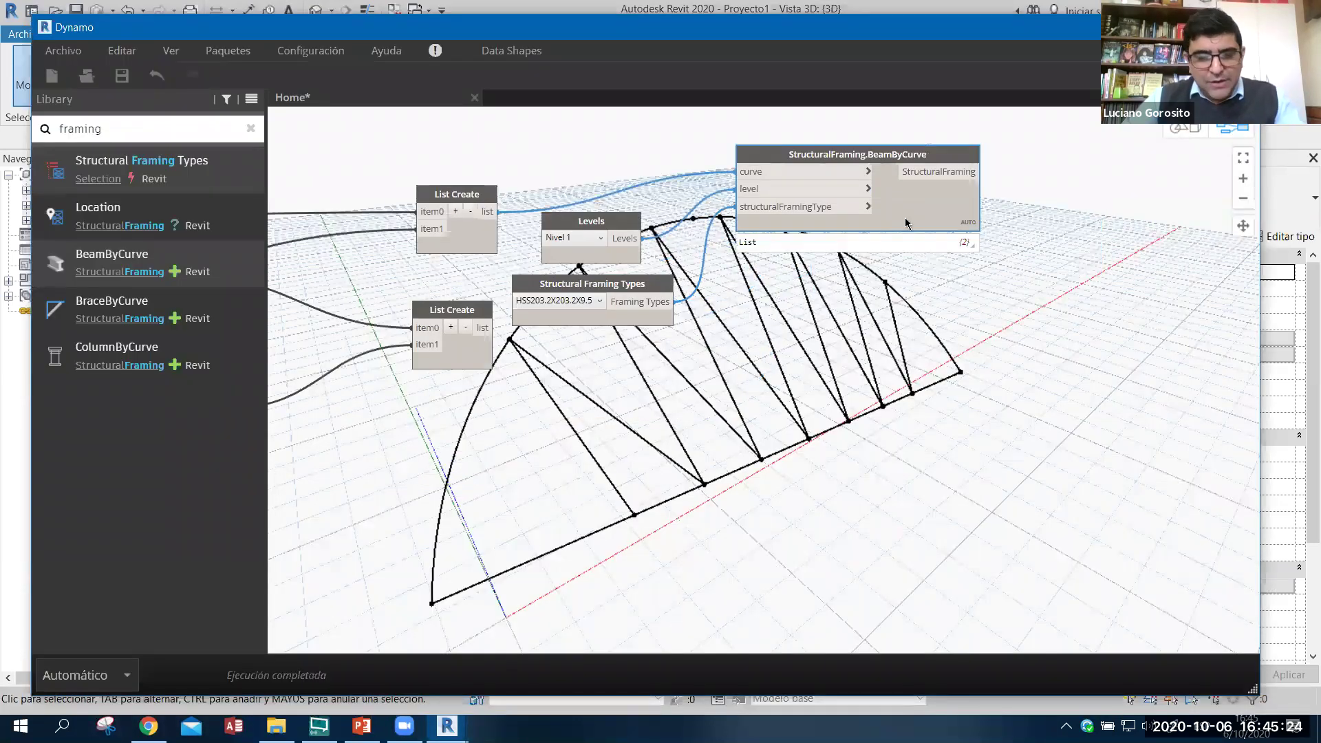
# - Duplicate the BeamByCurve node and move the copy lower on the canvas
pyautogui.hotkey('ctrl', 'c')
pyautogui.hotkey('ctrl', 'v')
pyautogui.click(938, 353)
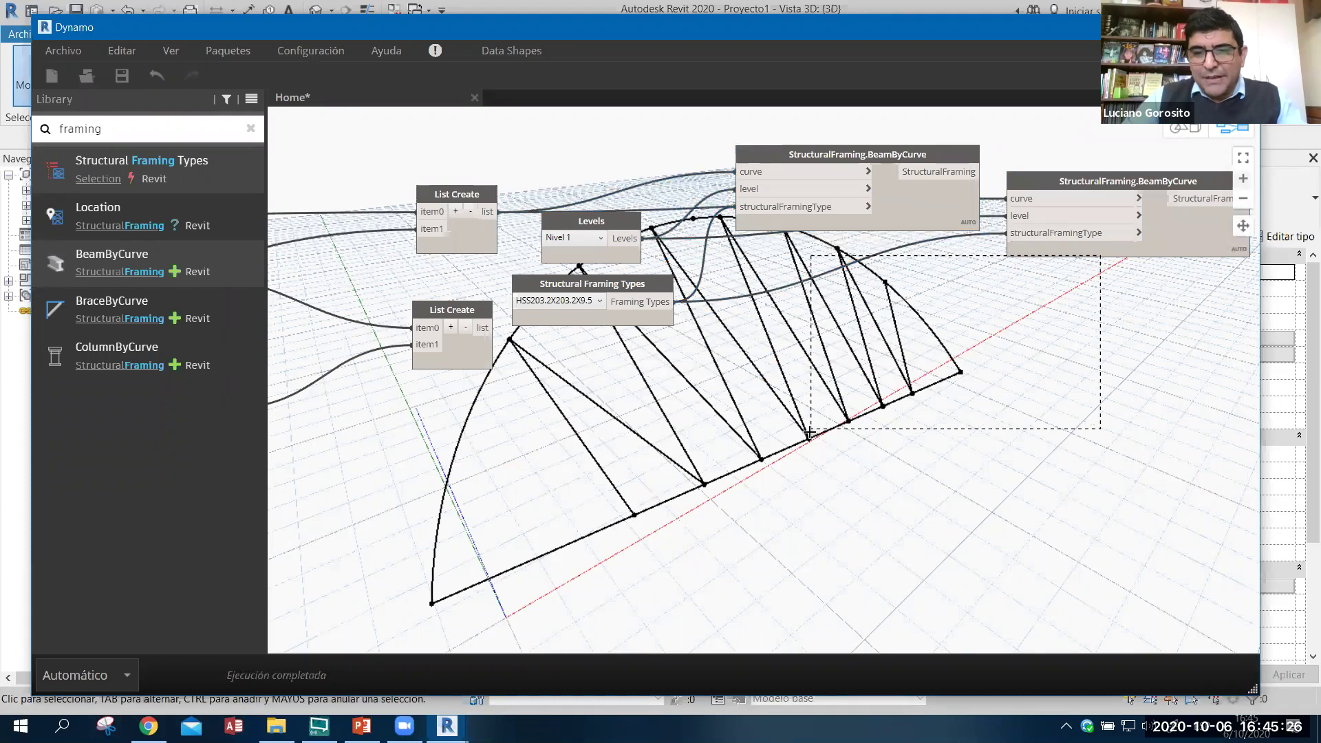
pyautogui.moveTo(1128, 220); pyautogui.dragTo(889, 400)
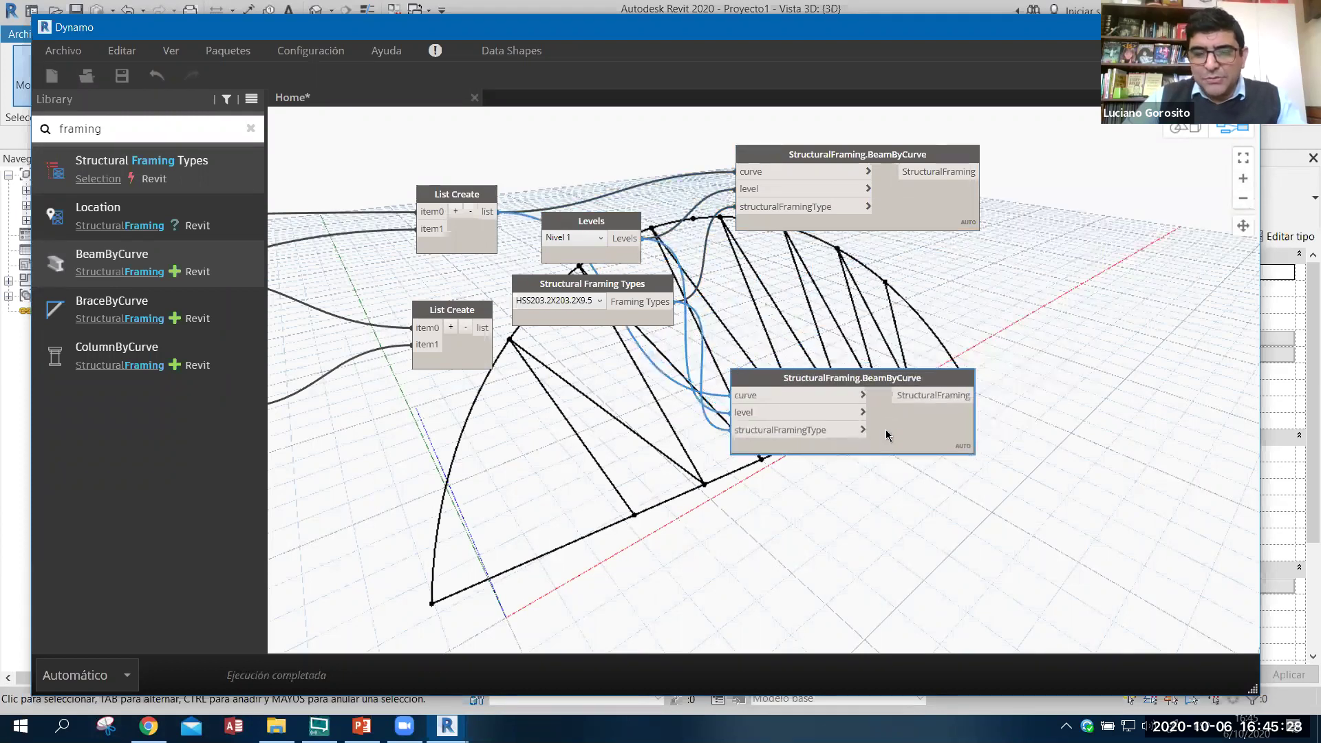
pyautogui.scroll(2, 612, 374)
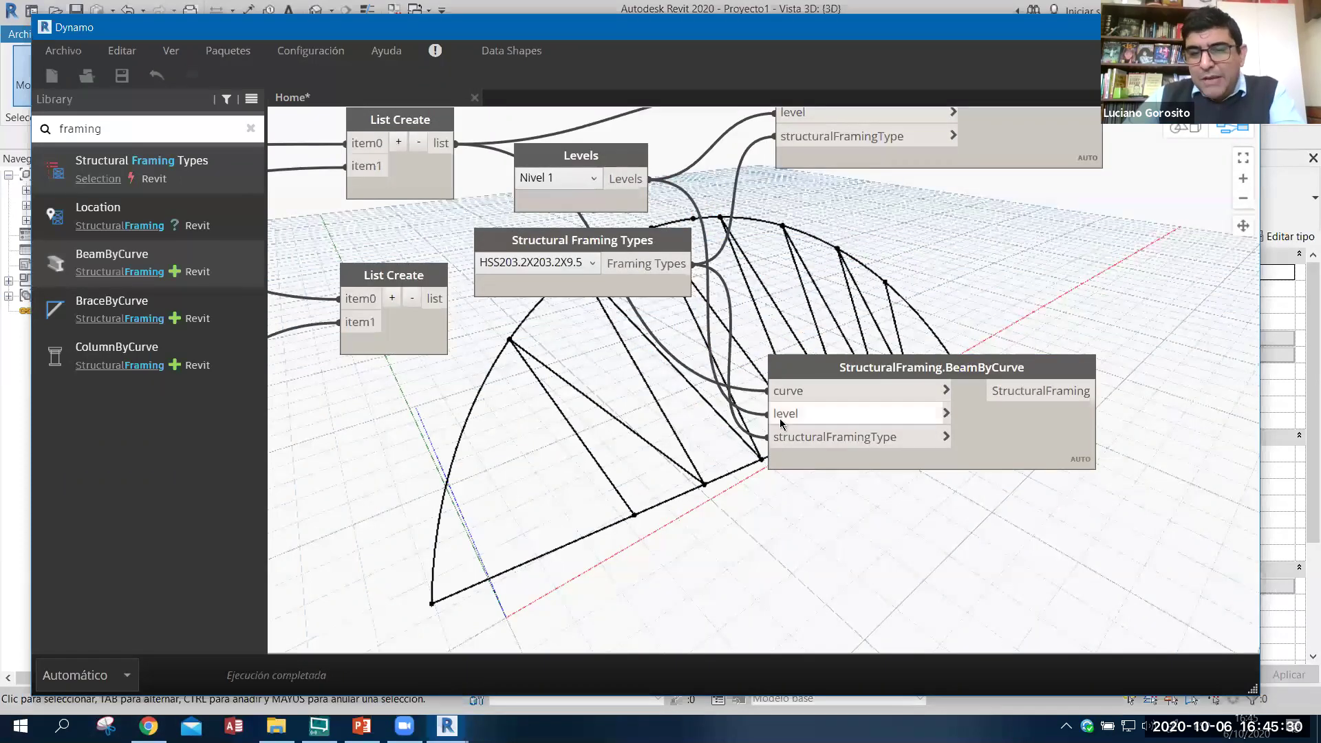
# - Wire a copied framing-types node set to HSS152.4X152.4X9.5 and the lower List Create curves into it
pyautogui.click(665, 239)
pyautogui.hotkey('ctrl', 'c')
pyautogui.hotkey('ctrl', 'v')
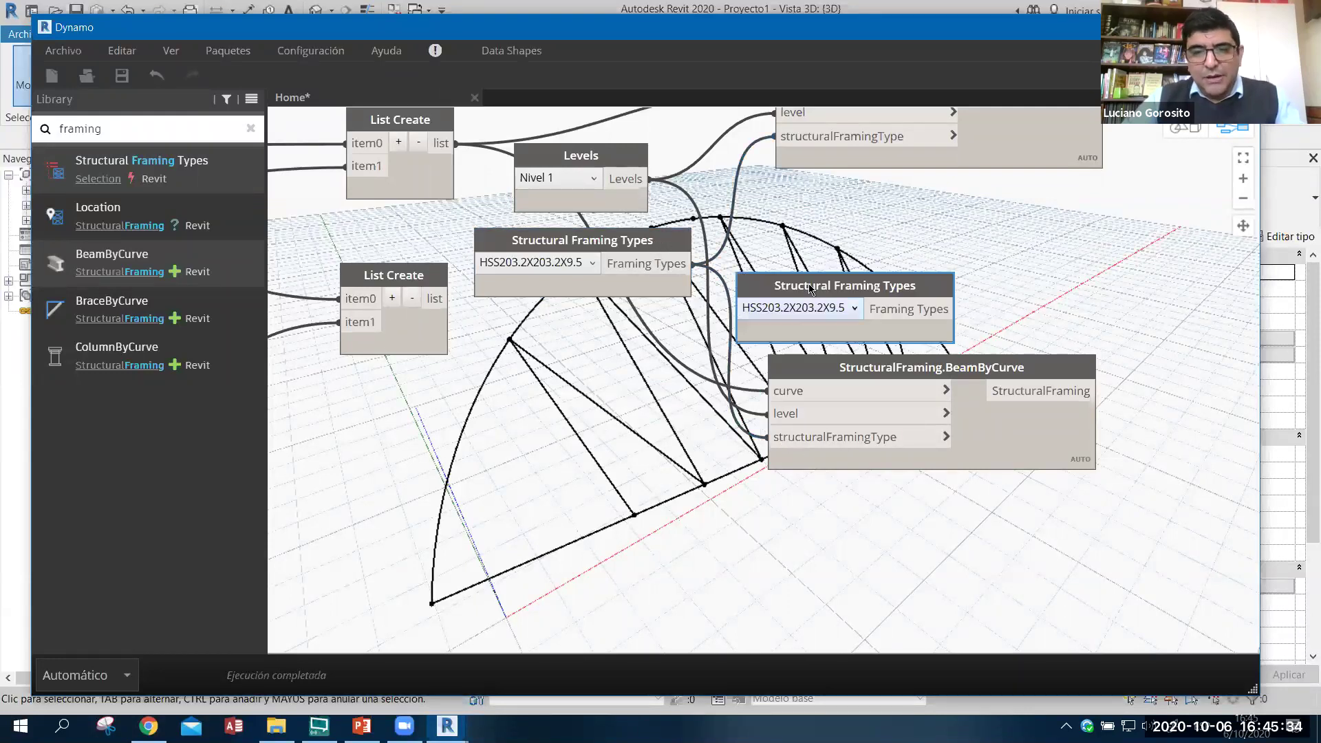
pyautogui.moveTo(813, 285); pyautogui.dragTo(528, 472)
pyautogui.click(527, 493)
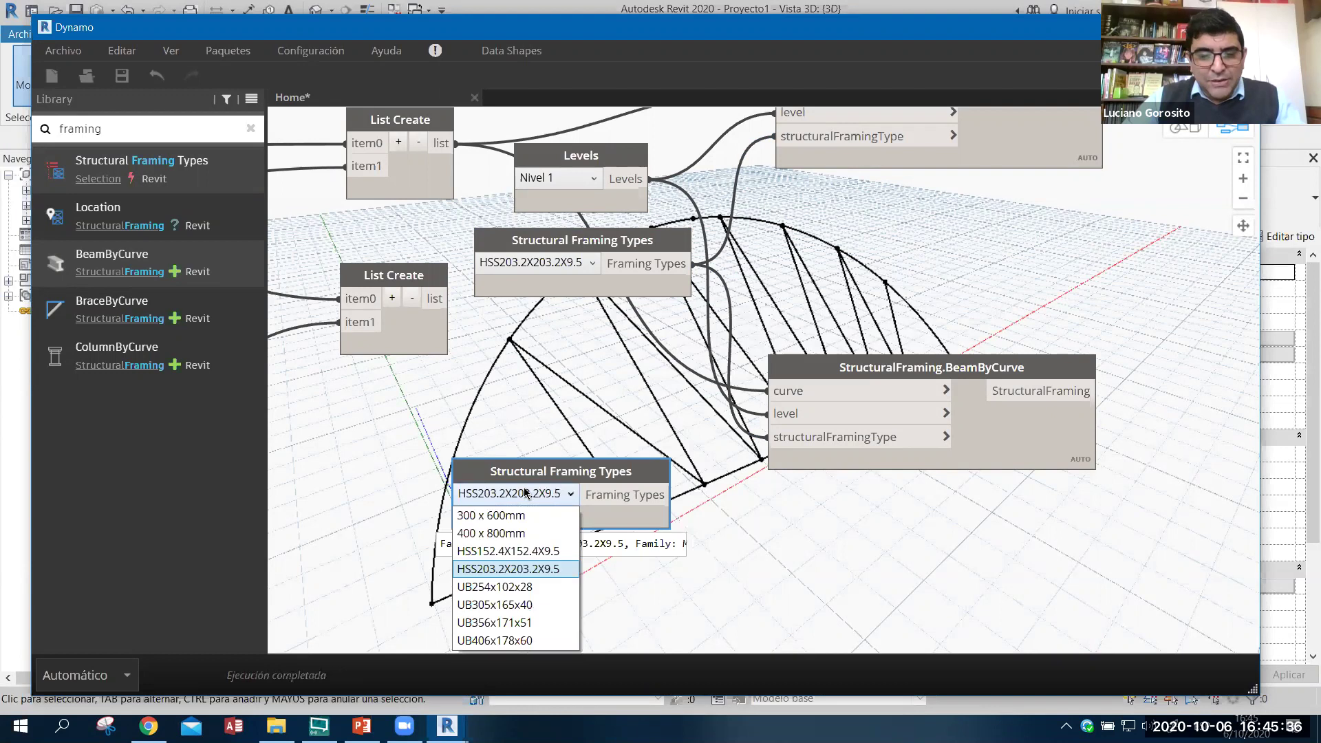
pyautogui.click(513, 551)
pyautogui.moveTo(671, 494); pyautogui.dragTo(768, 437)
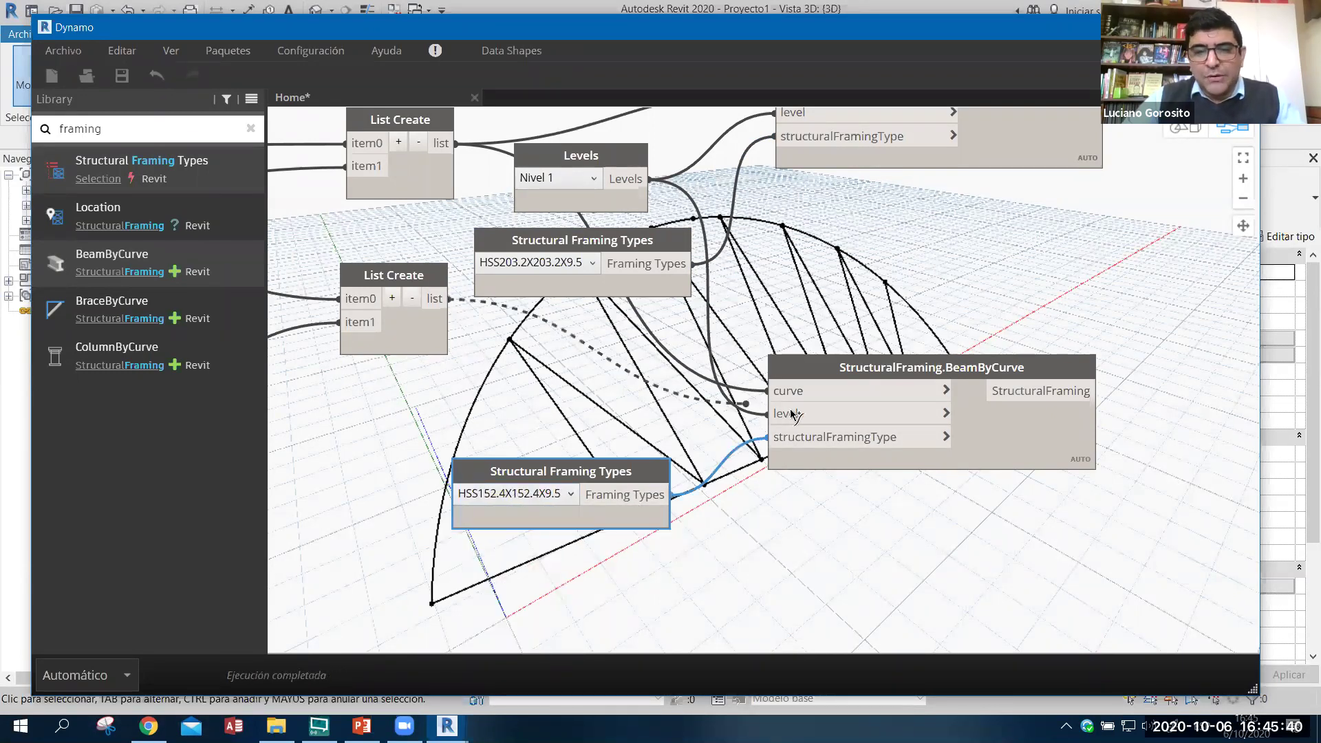
pyautogui.moveTo(434, 298); pyautogui.dragTo(767, 390)
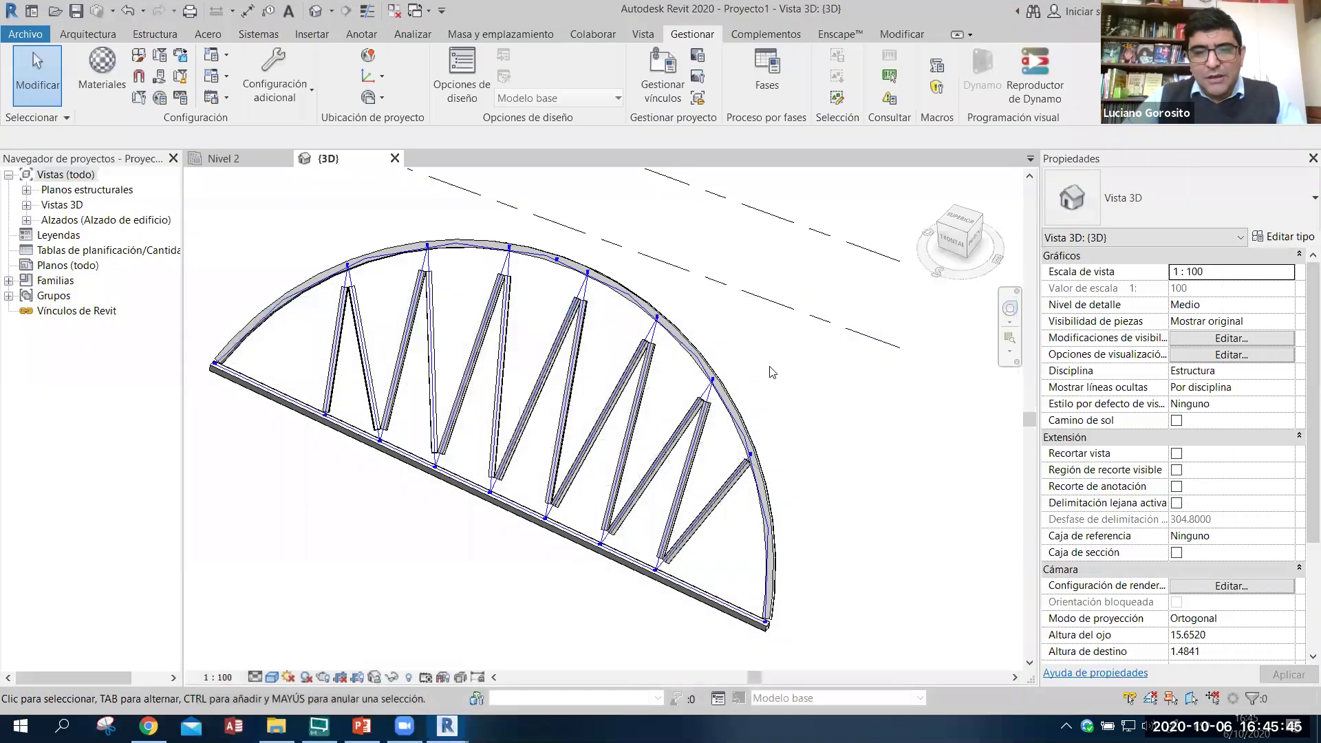
# - In Revit, orbit the truss and select a diagonal to confirm it is HSS152.4X152.4X9.5 framing
pyautogui.hotkey('alt', 'Tab')
pyautogui.moveTo(671, 387)
pyautogui.keyDown('shift'); pyautogui.mouseDown(button='middle')
pyautogui.moveTo(793, 387)
pyautogui.moveTo(242, 374)
pyautogui.mouseUp(button='middle'); pyautogui.keyUp('shift')
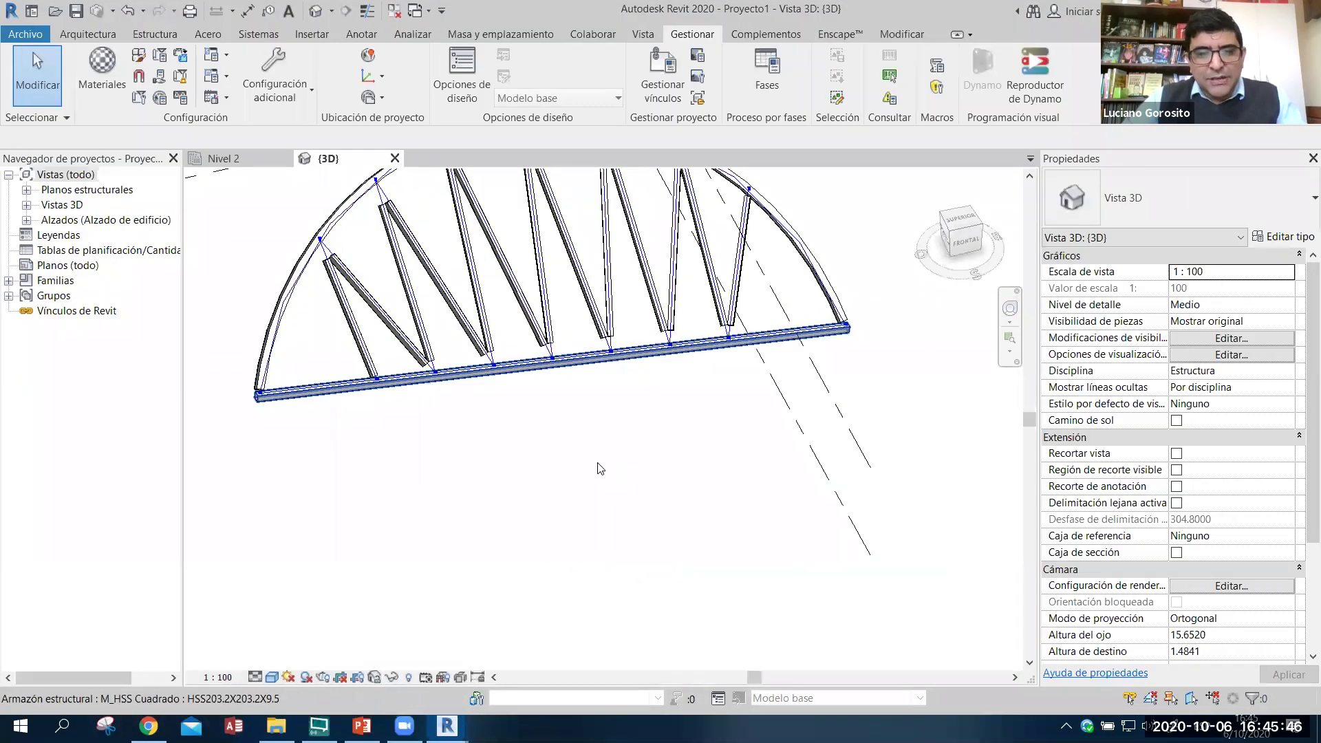
pyautogui.scroll(3, 242, 373)
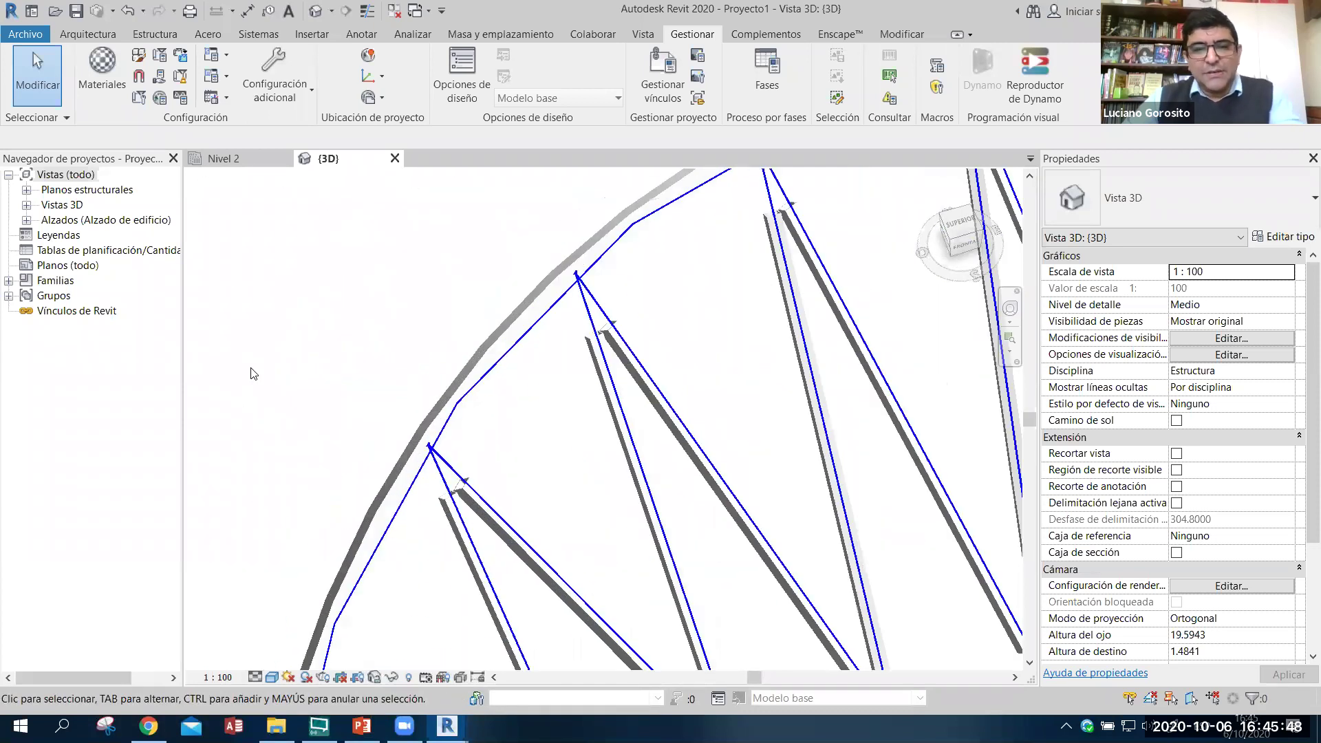
pyautogui.scroll(2, 412, 354)
pyautogui.scroll(2, 529, 377)
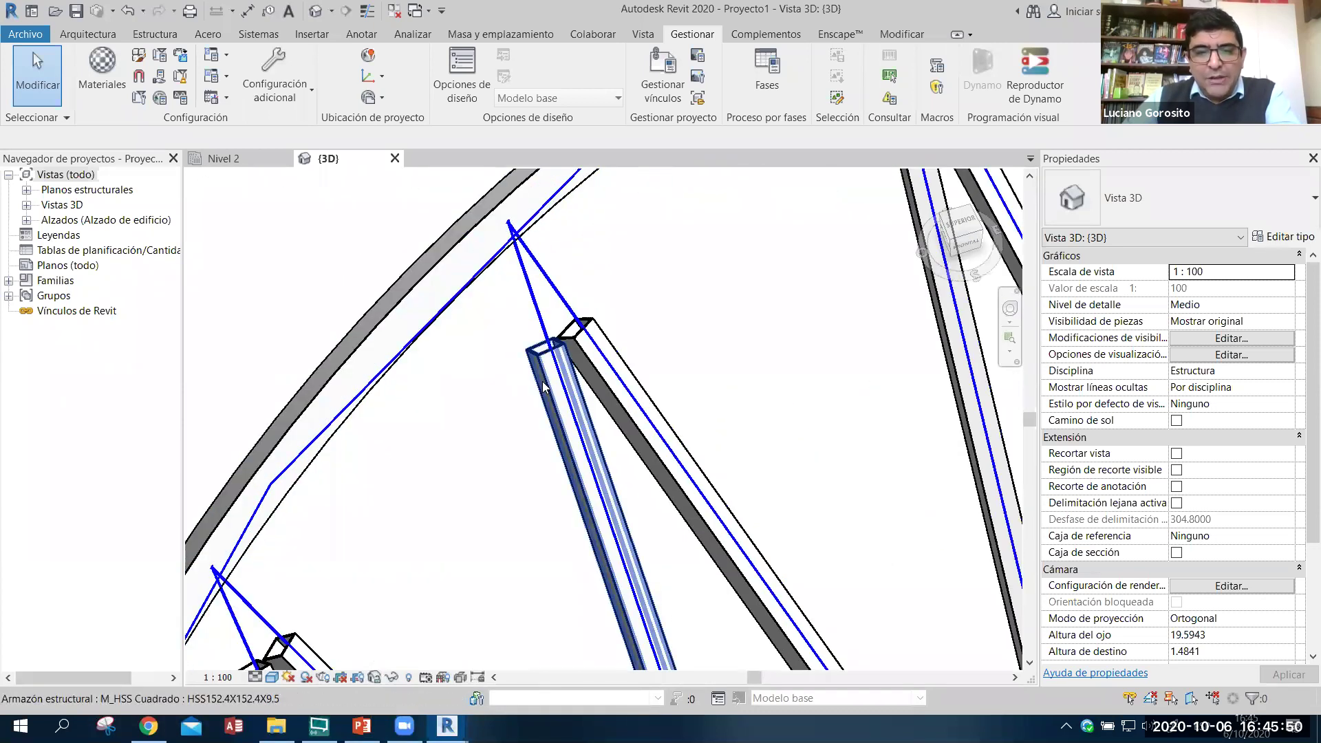
pyautogui.click(540, 333)
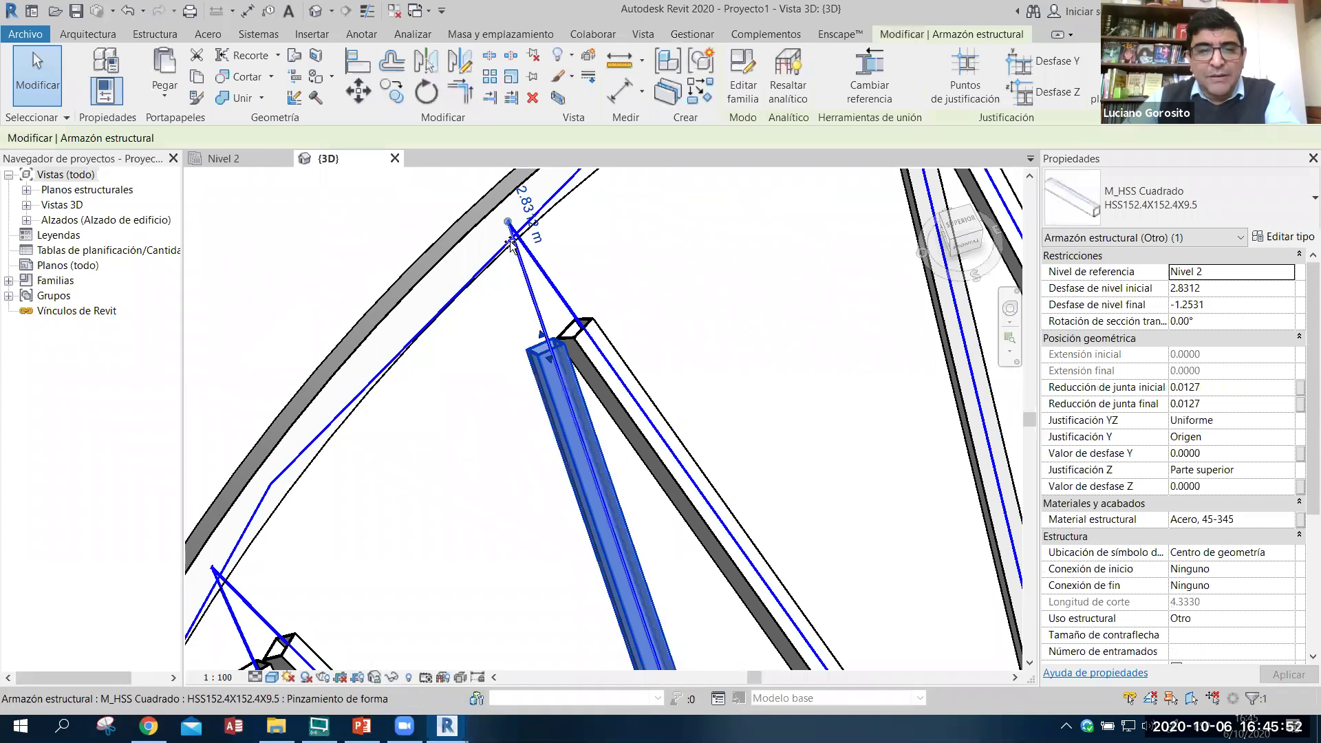
pyautogui.moveTo(564, 315); pyautogui.dragTo(506, 245)
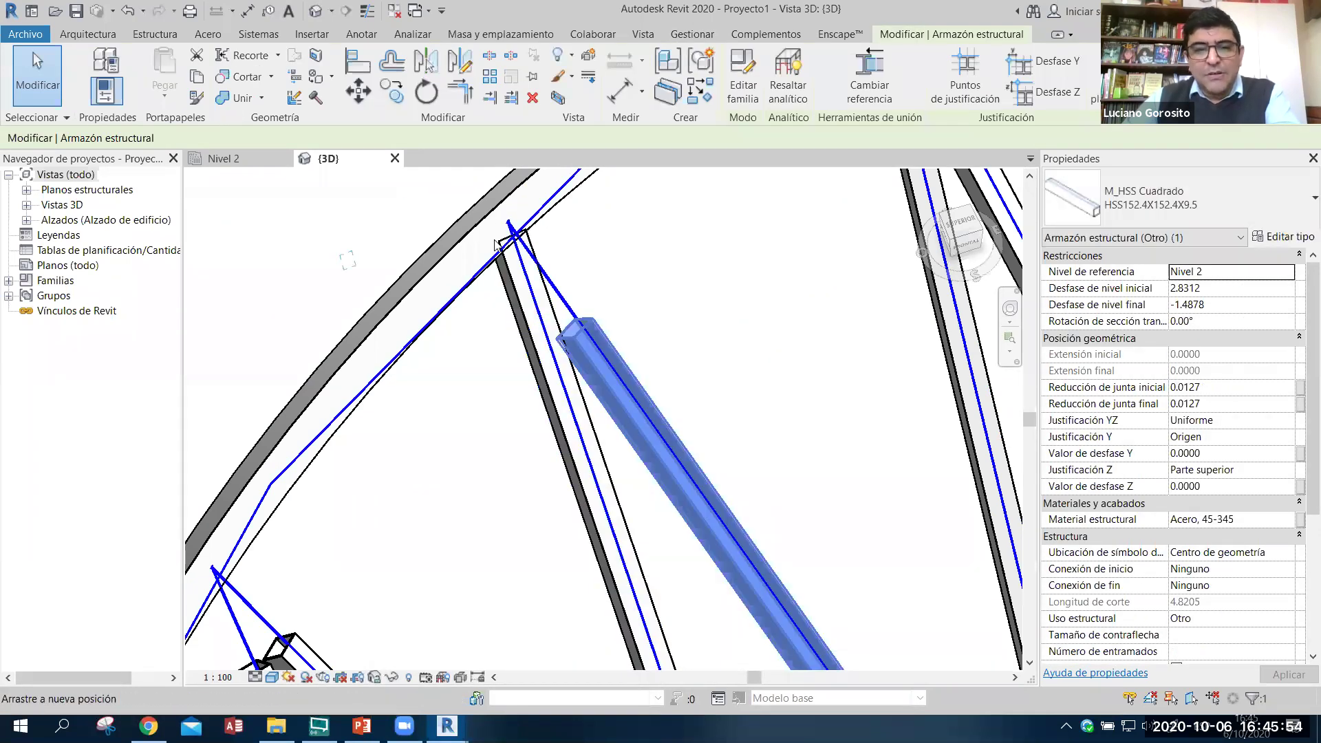
pyautogui.press('Escape')
pyautogui.scroll(-5, 436, 265)
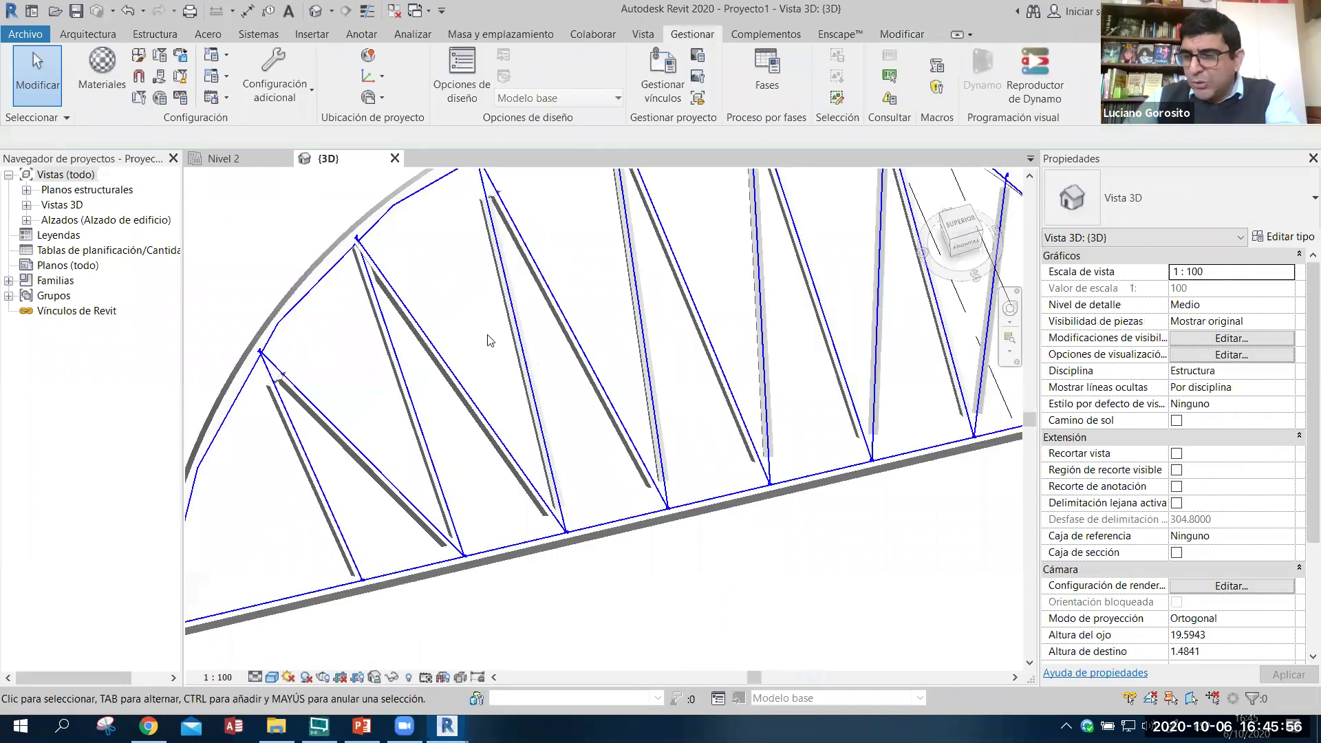
pyautogui.scroll(1, 490, 344)
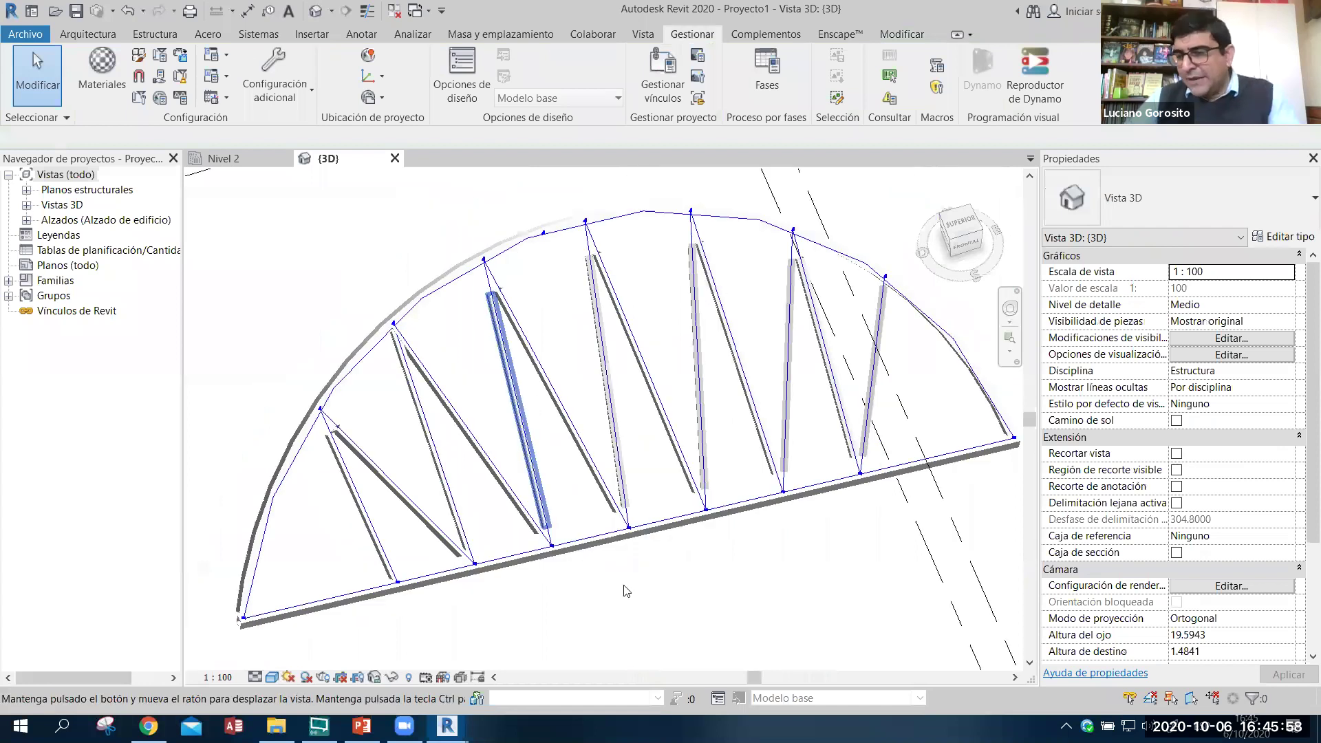
pyautogui.moveTo(652, 588)
pyautogui.keyDown('shift'); pyautogui.mouseDown(button='middle')
pyautogui.moveTo(502, 370)
pyautogui.moveTo(481, 304)
pyautogui.mouseUp(button='middle'); pyautogui.keyUp('shift')
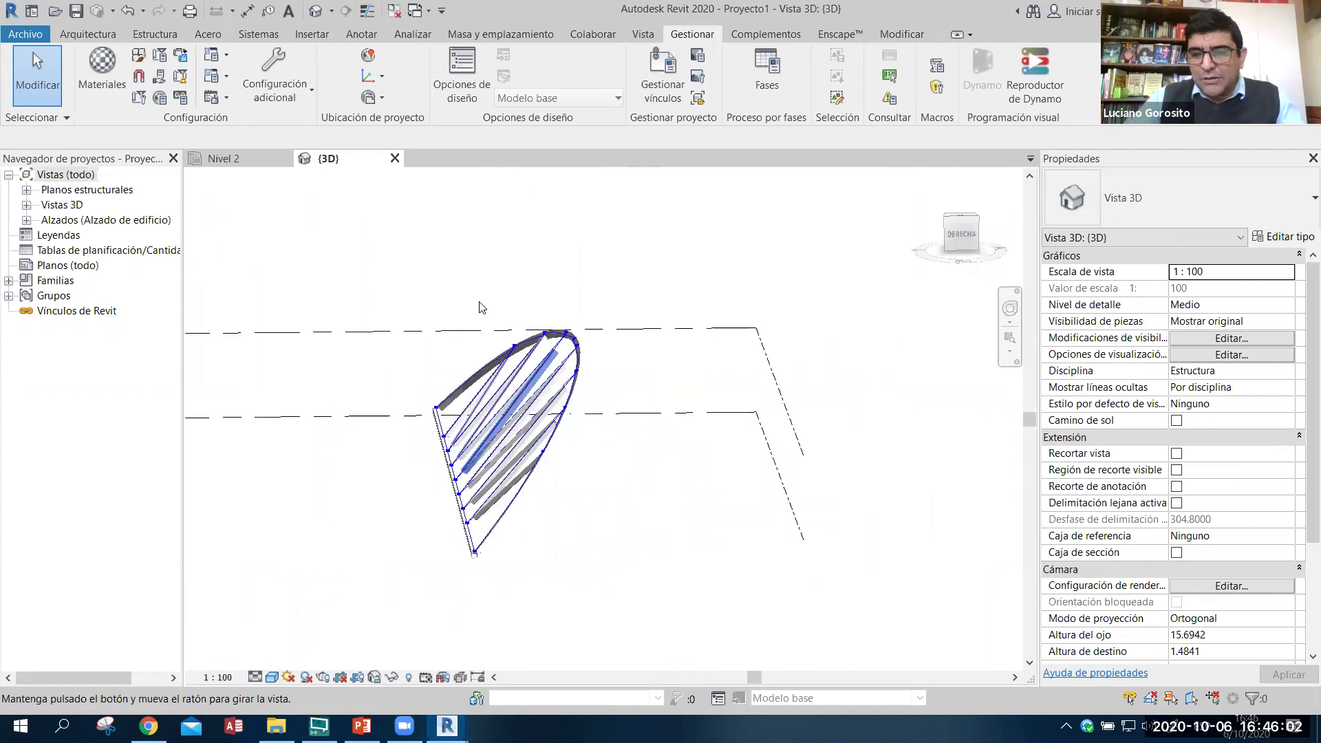
pyautogui.keyDown('shift'); pyautogui.moveTo(737, 509); pyautogui.dragTo(637, 555, button='middle'); pyautogui.keyUp('shift')
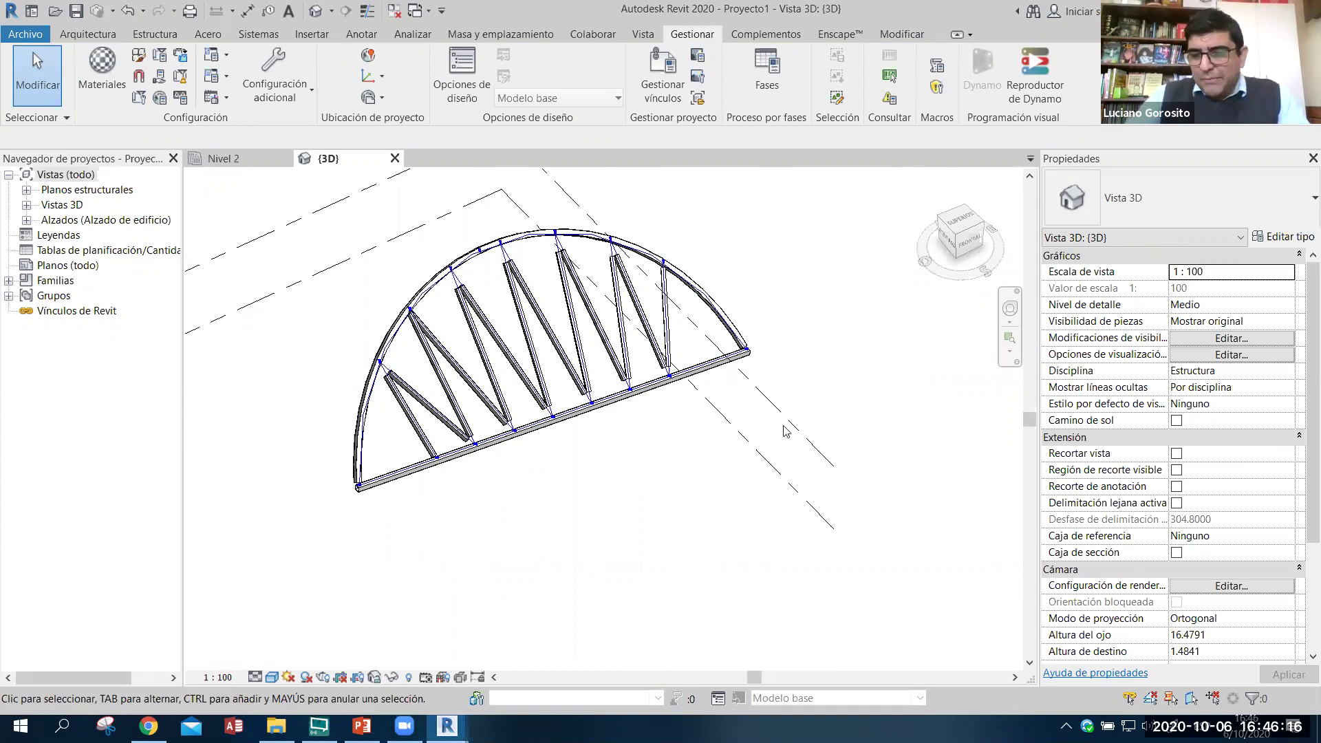
# - Switch between Dynamo and Revit, then enter Dynamo's 3D geometry navigation mode
pyautogui.hotkey('alt', 'Tab')
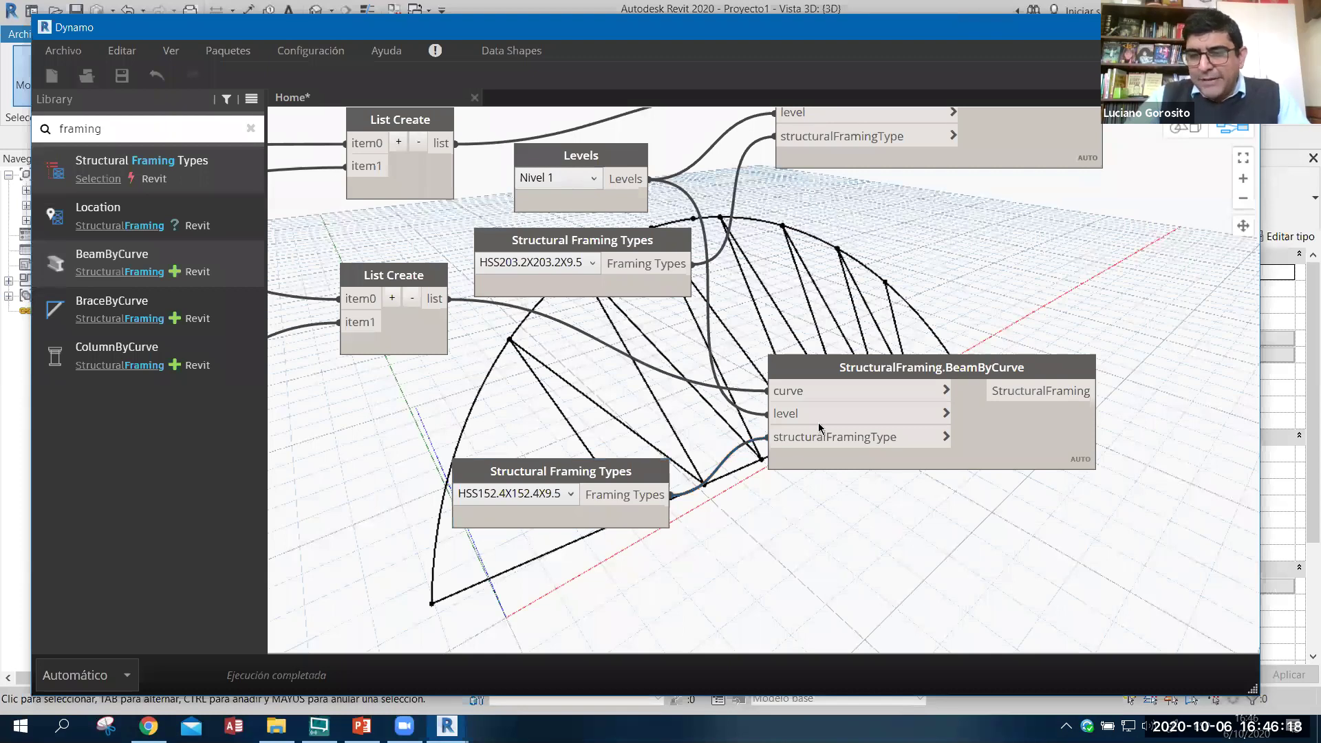
pyautogui.scroll(-5, 819, 428)
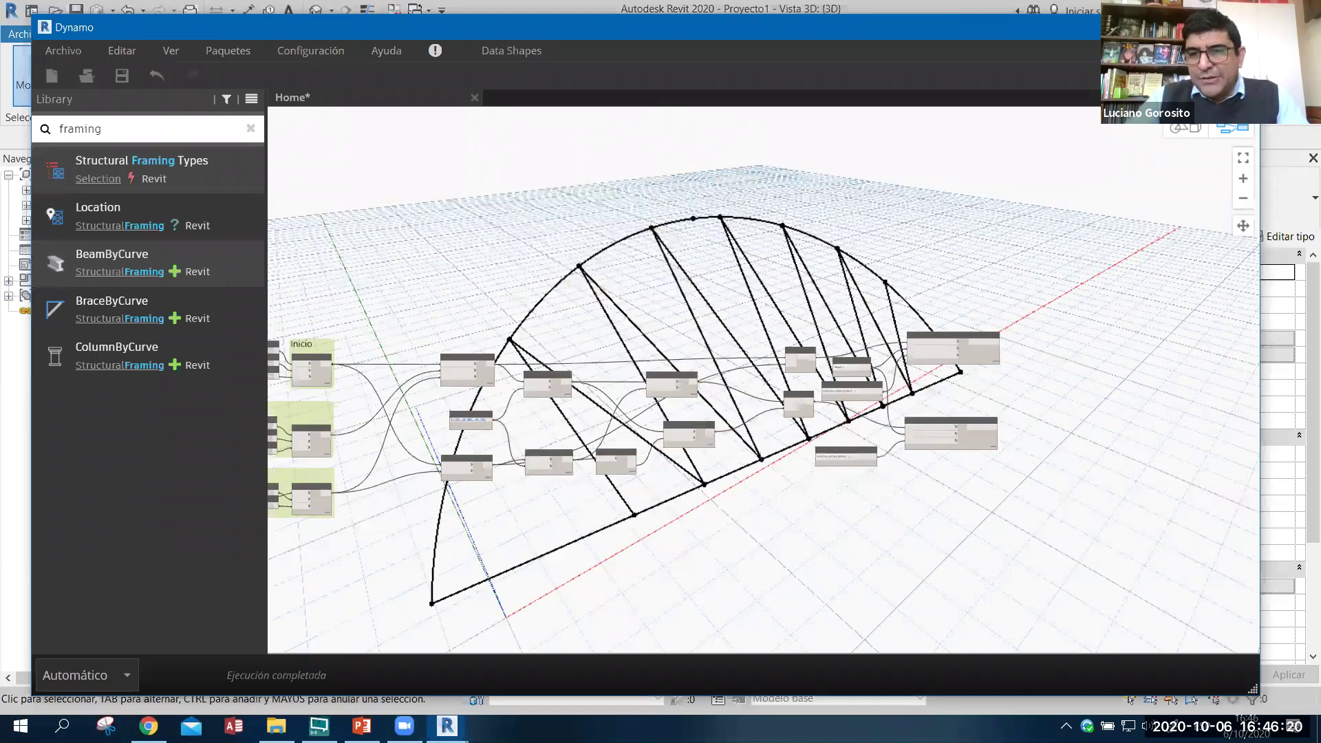
pyautogui.hotkey('alt', 'Tab')
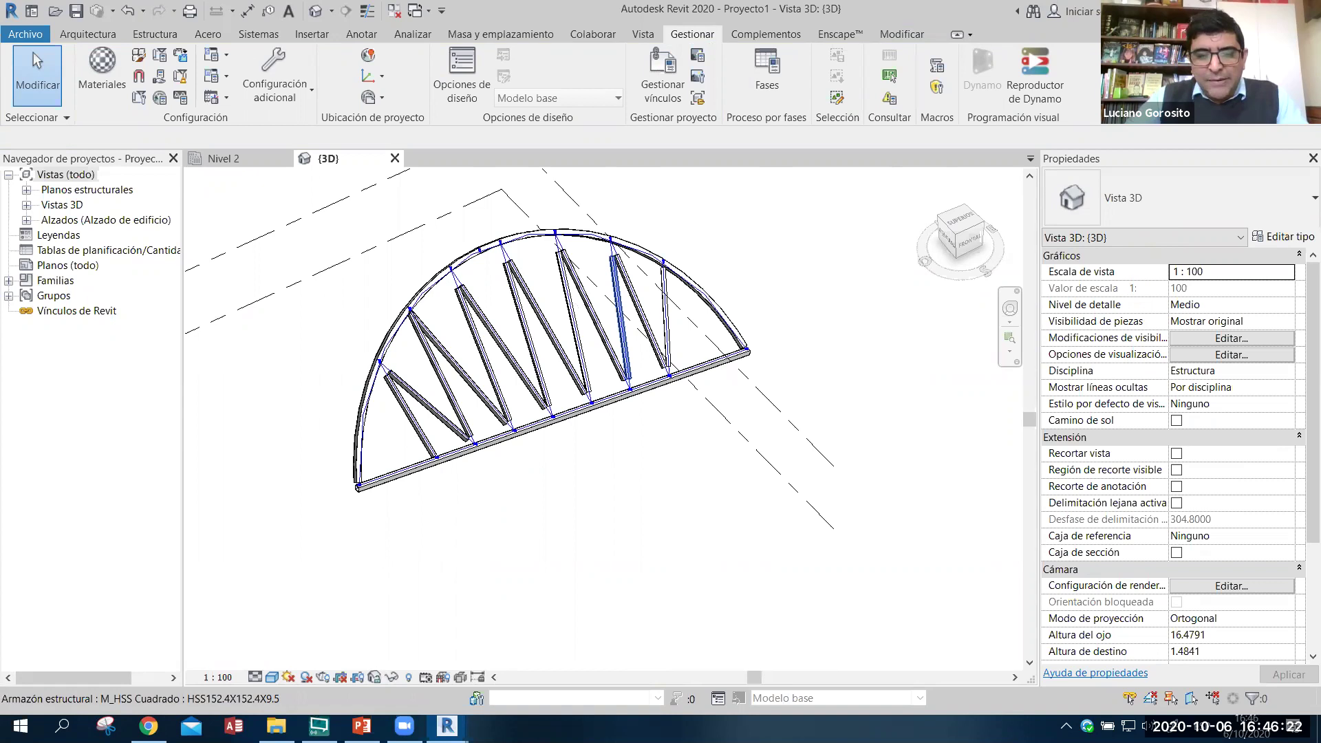
pyautogui.moveTo(446, 727)
pyautogui.hotkey('alt', 'Tab')
pyautogui.hotkey('ctrl', 'b')
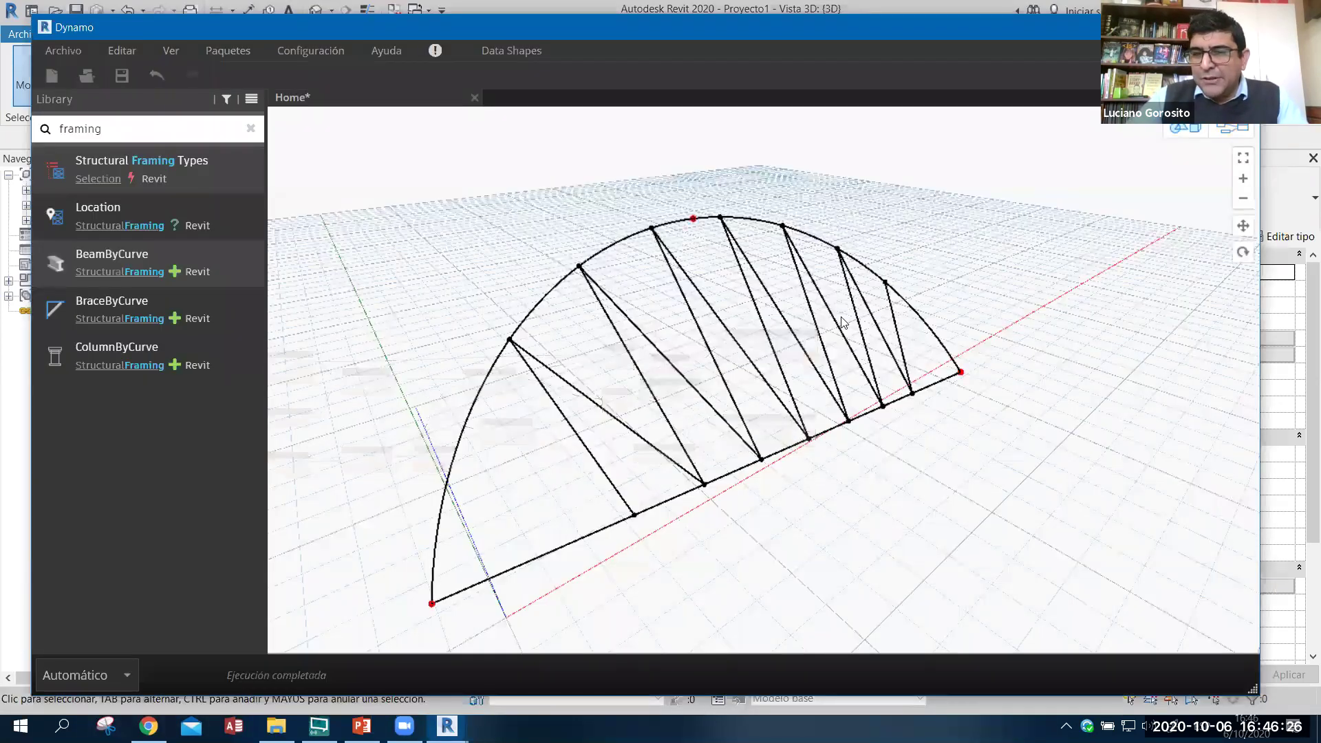
pyautogui.scroll(2, 664, 167)
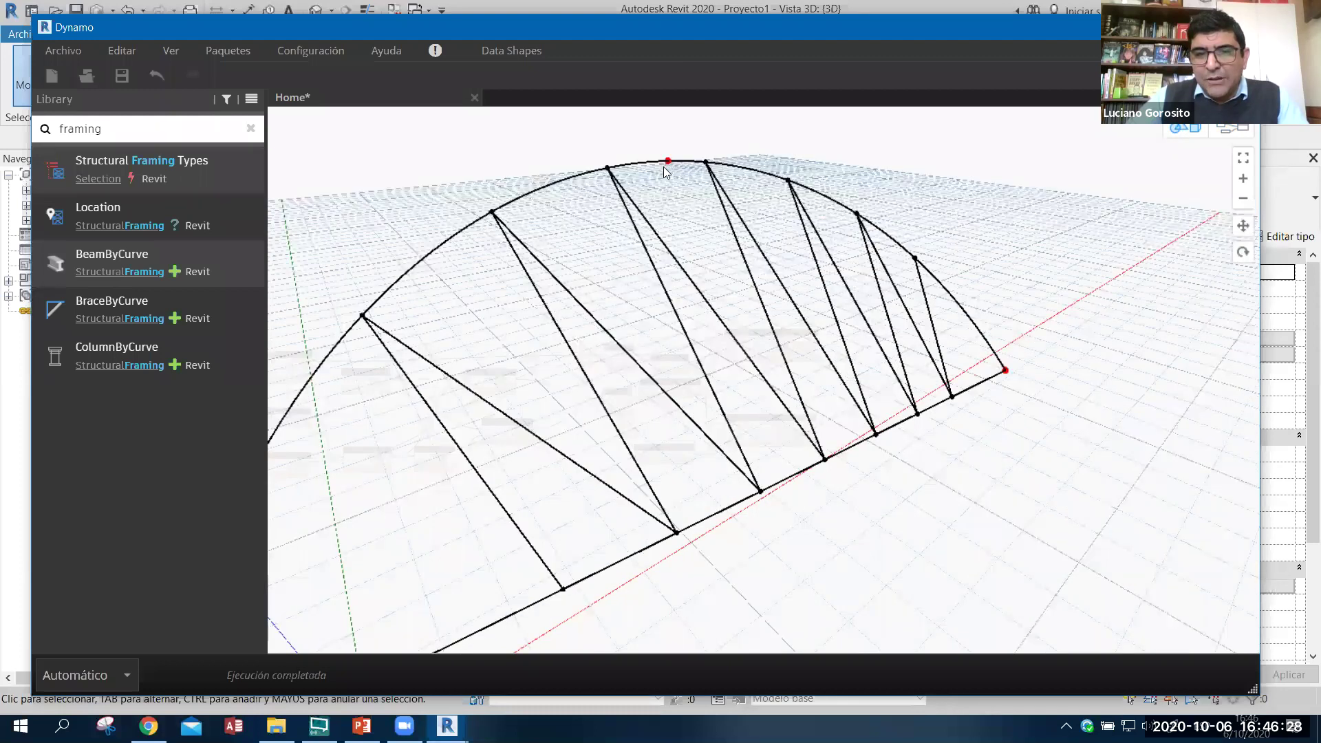
# - Lower the arch's apex point along Z, separating unjoinable members when Revit reports errors
pyautogui.click(668, 156)
pyautogui.moveTo(667, 290); pyautogui.dragTo(668, 296)
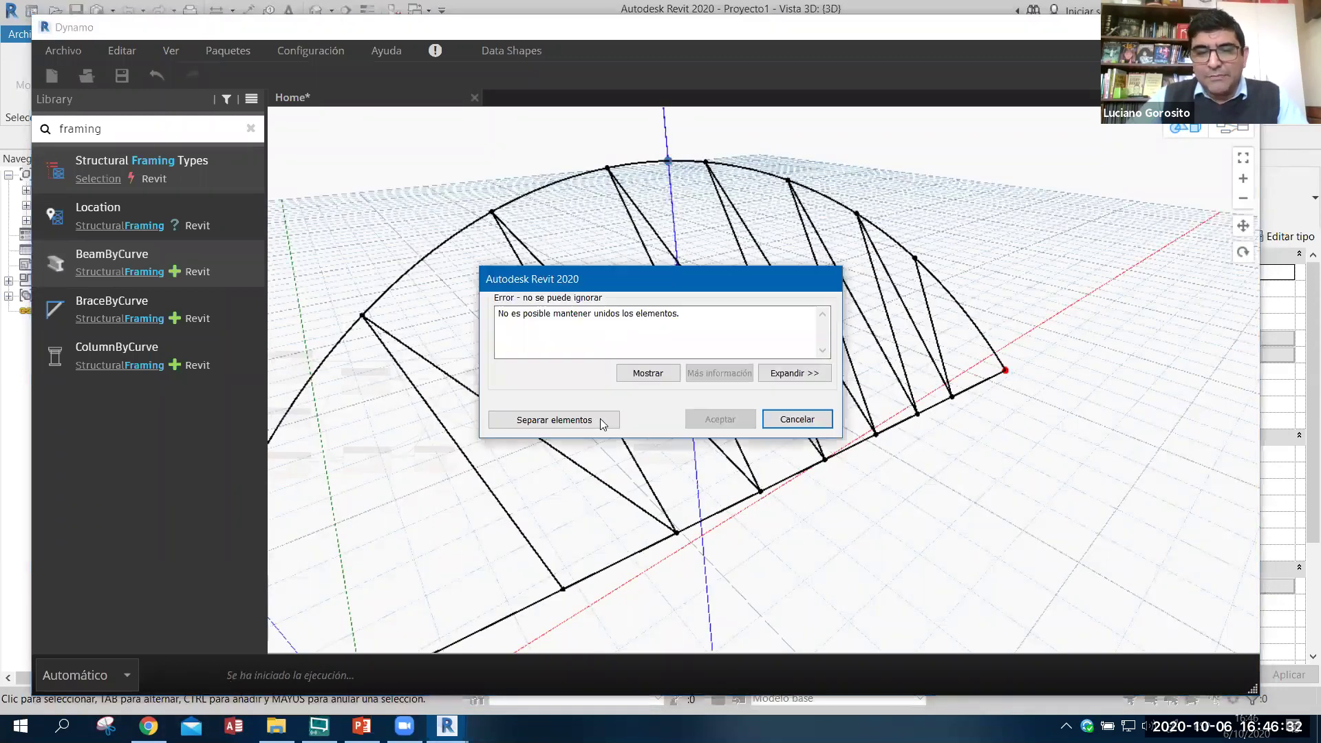
pyautogui.click(596, 413)
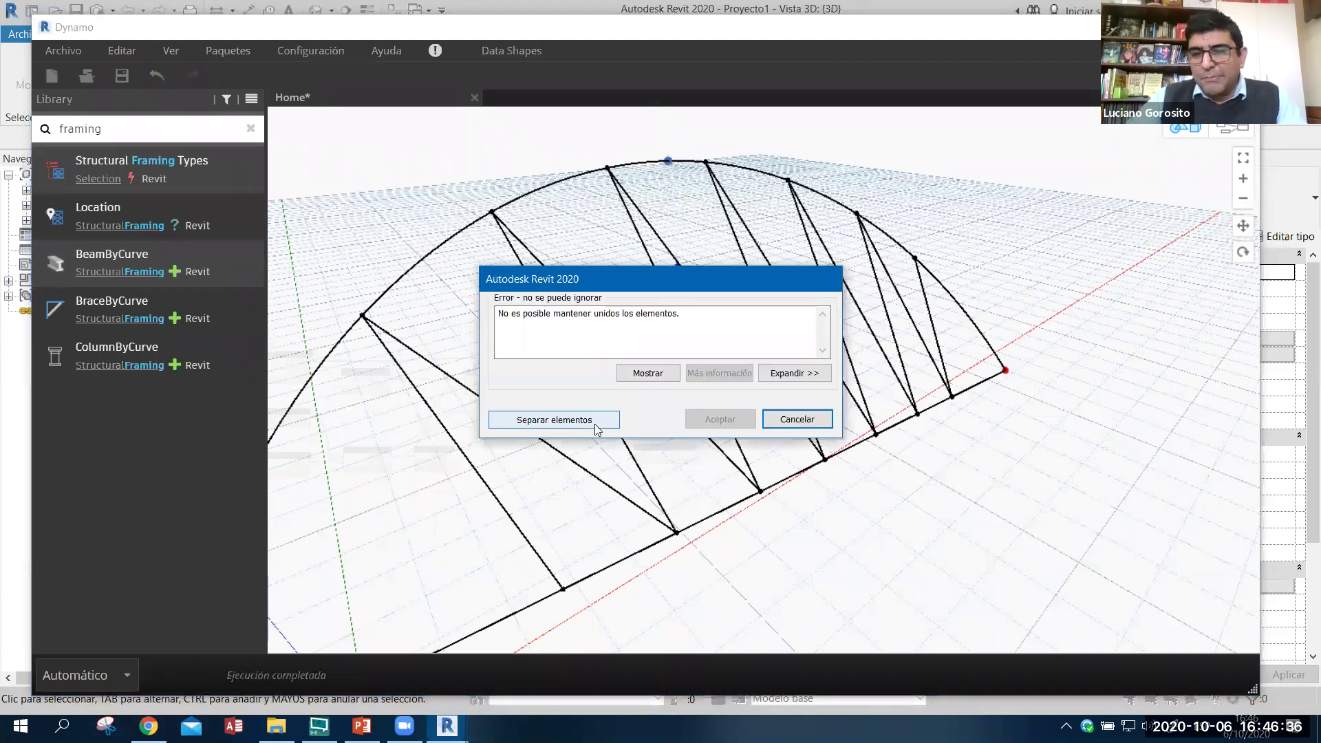
pyautogui.click(594, 421)
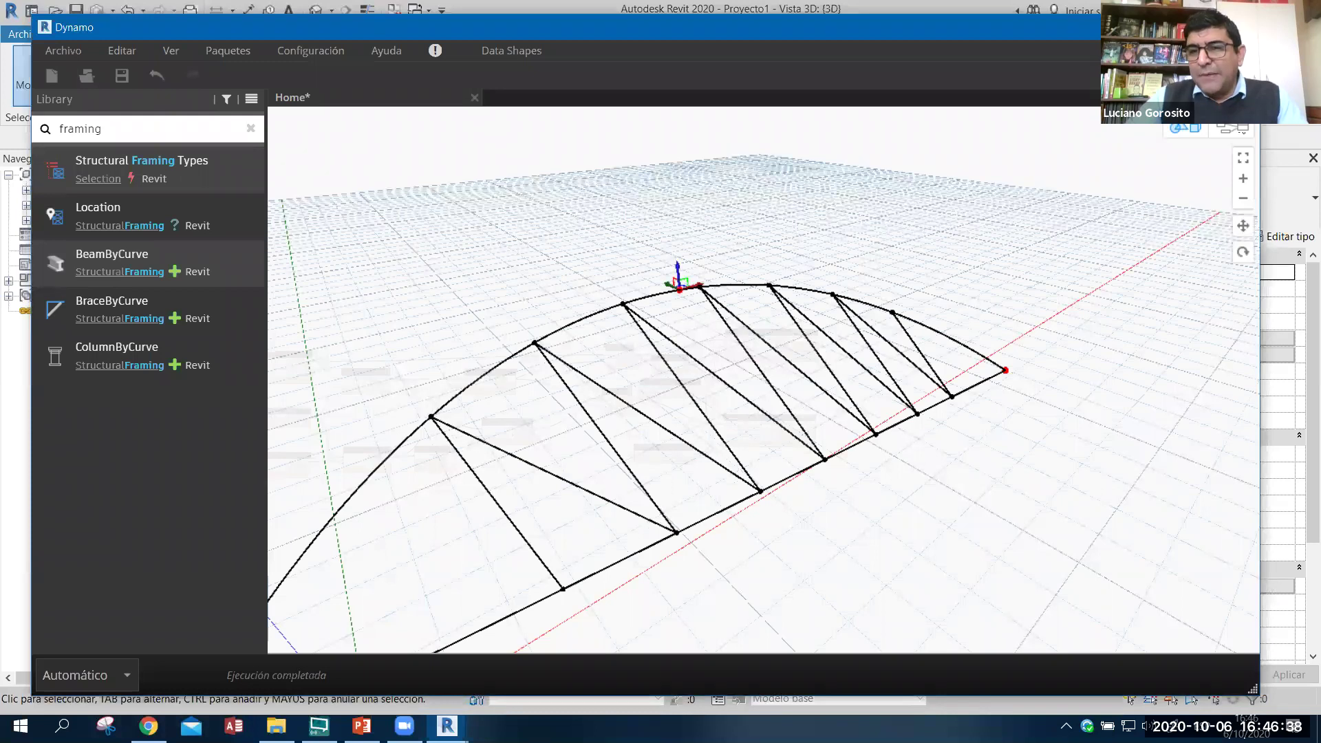
pyautogui.hotkey('alt', 'Tab')
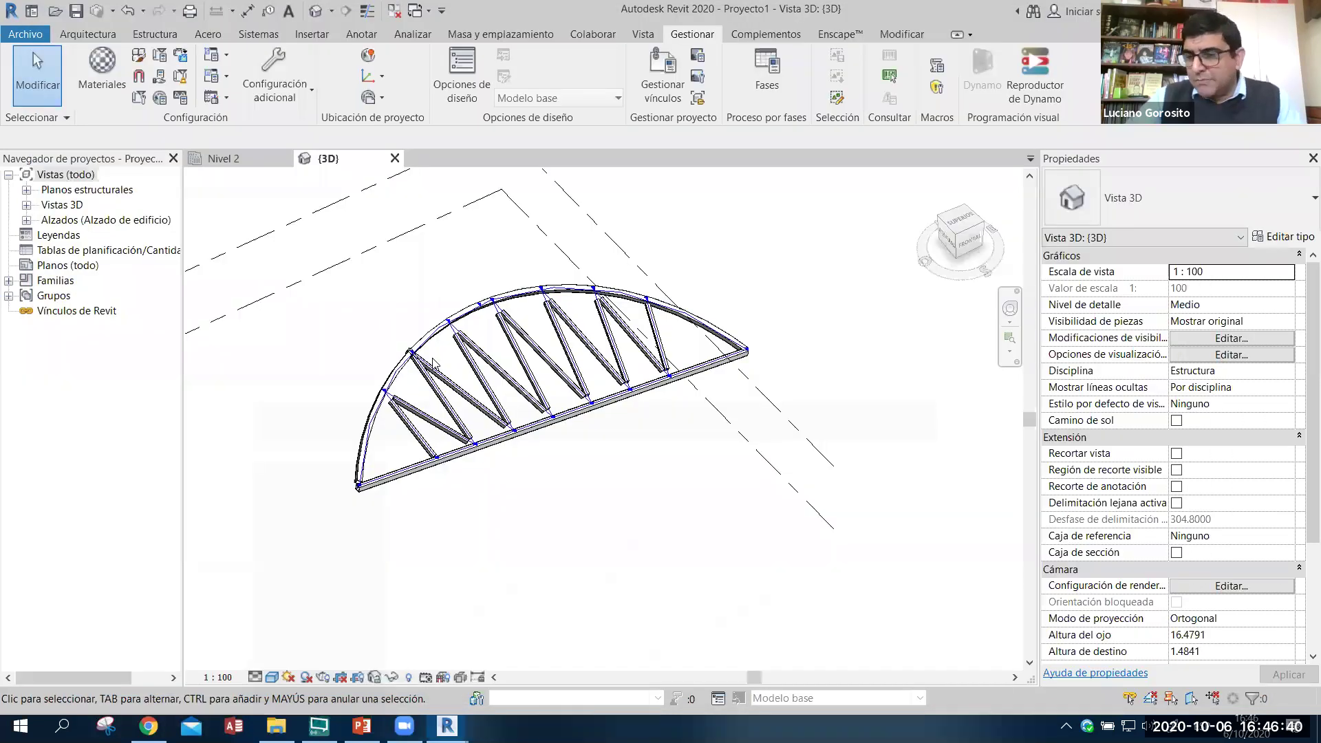
pyautogui.moveTo(456, 380)
pyautogui.keyDown('shift'); pyautogui.mouseDown(button='middle')
pyautogui.moveTo(450, 359)
pyautogui.moveTo(509, 364)
pyautogui.mouseUp(button='middle'); pyautogui.keyUp('shift')
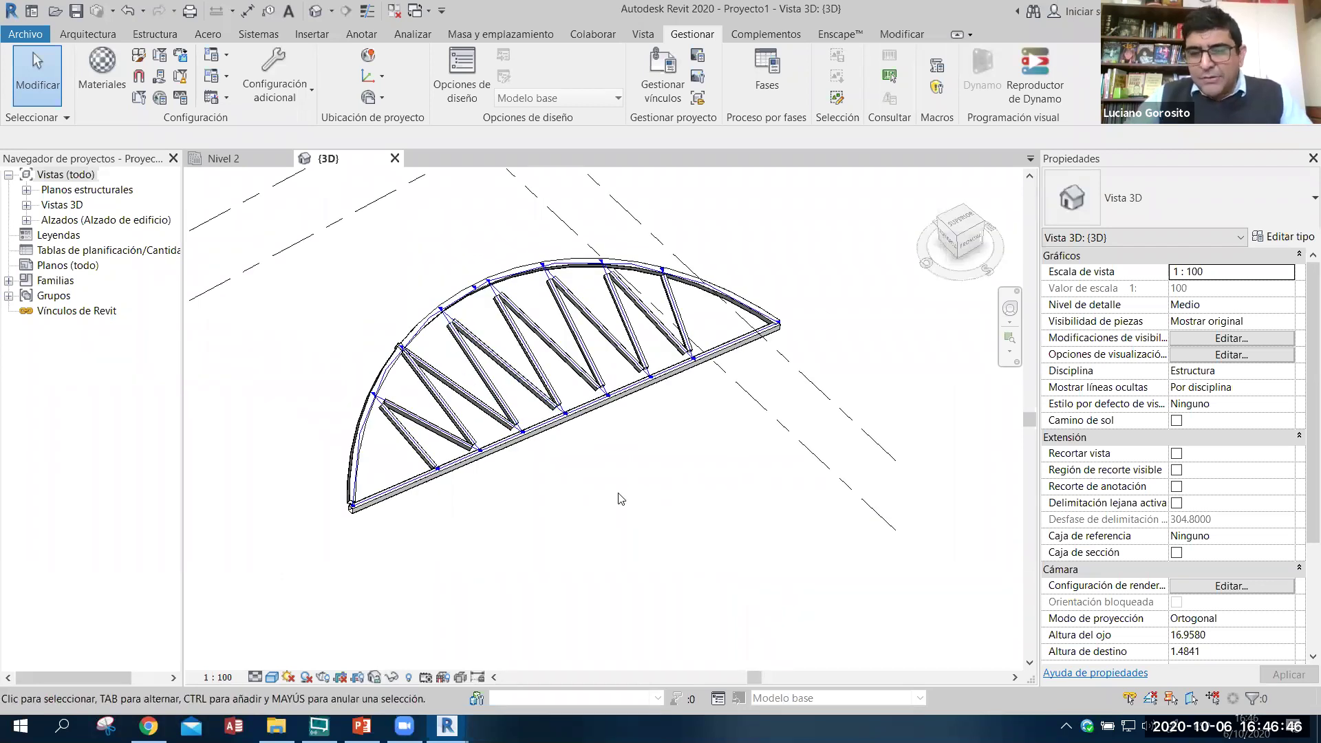
pyautogui.click(447, 726)
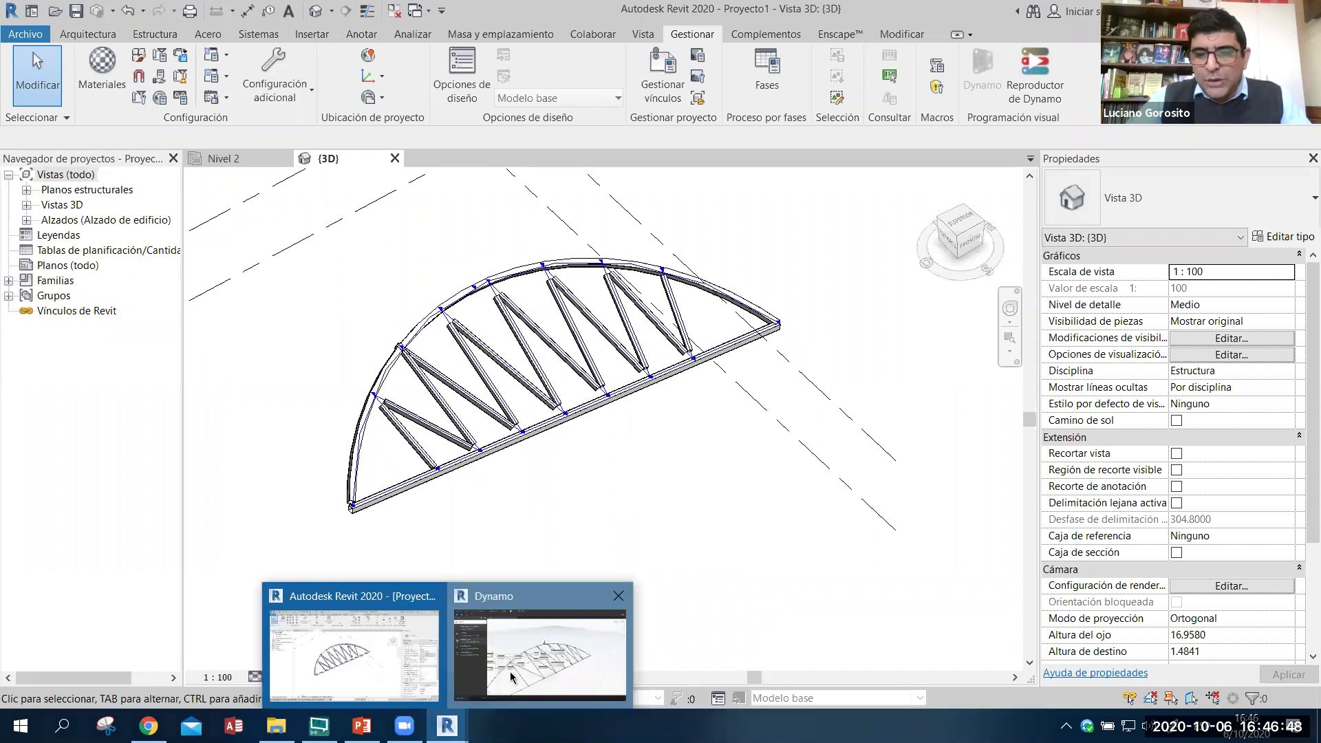
# - In the Dynamo 3D preview, shift the arch's apex point sideways along the green axis
pyautogui.hotkey('alt', 'Tab')
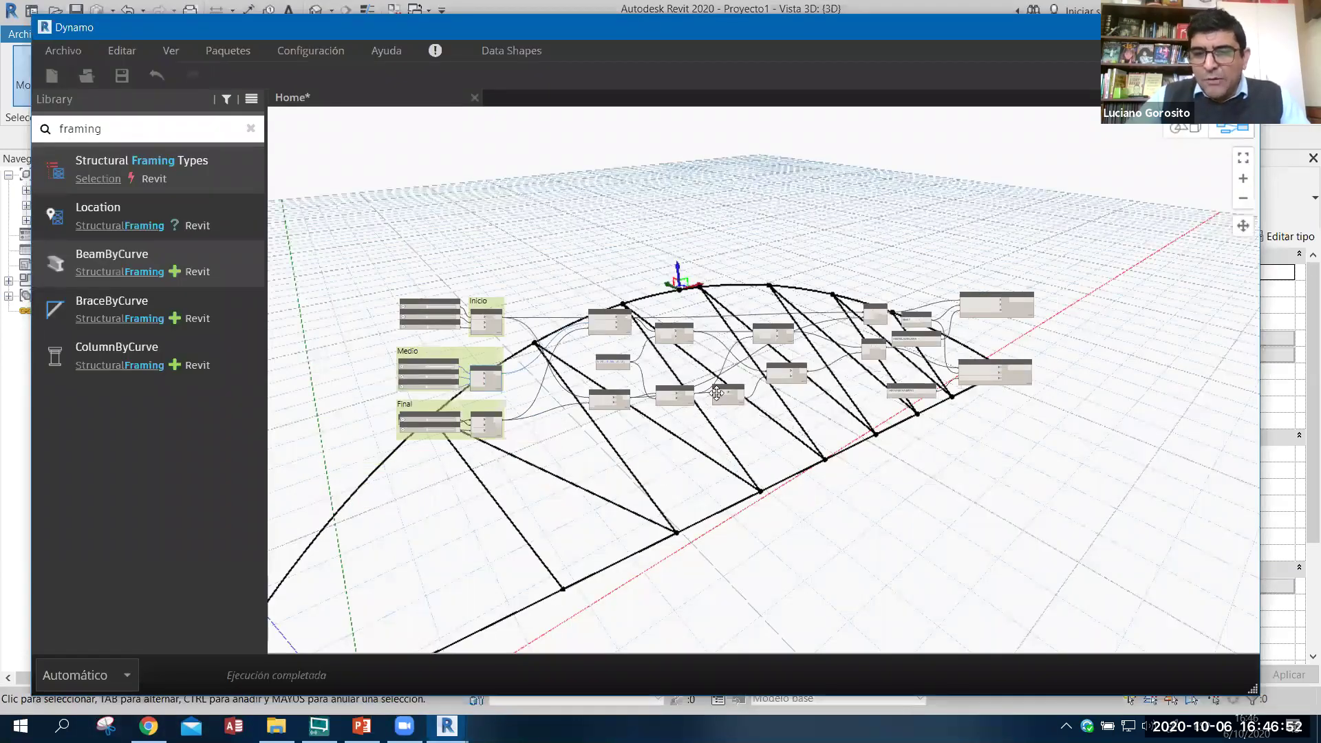
pyautogui.hotkey('ctrl', 'b')
pyautogui.moveTo(791, 355); pyautogui.dragTo(571, 380, button='right')
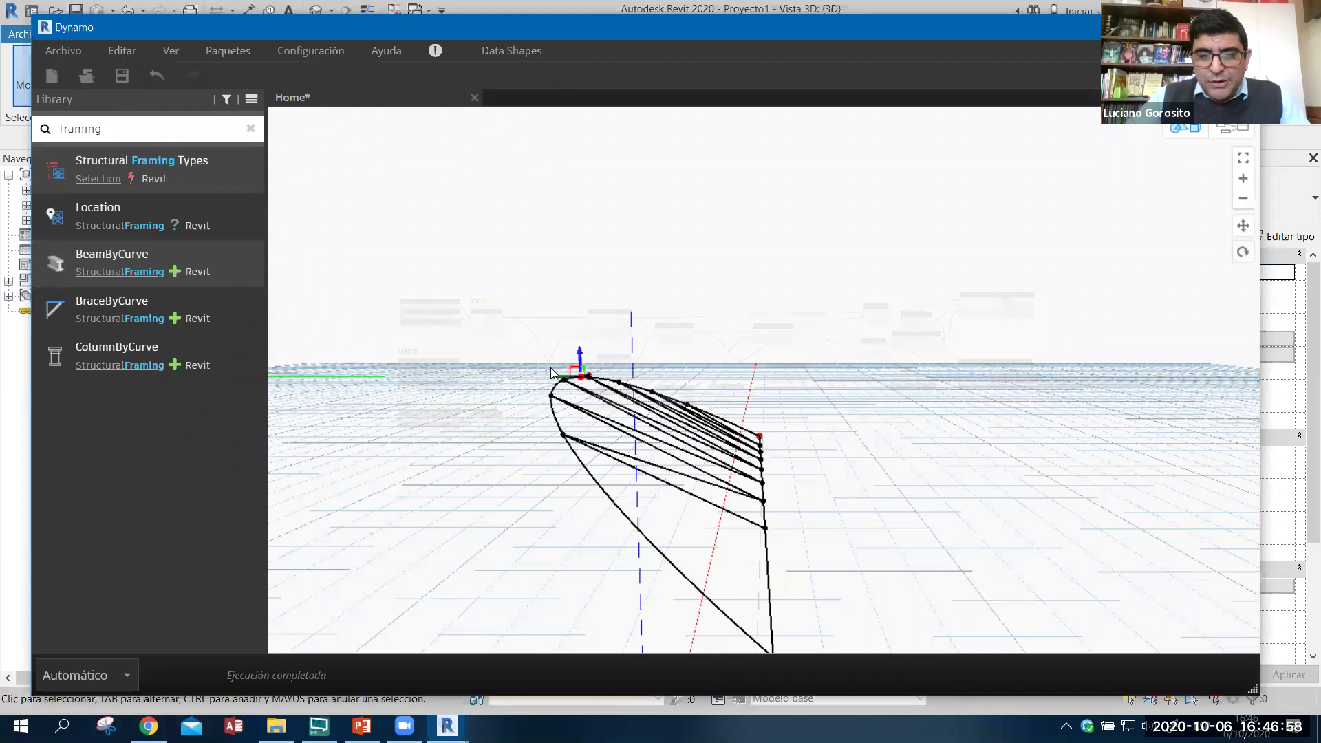
pyautogui.moveTo(509, 380); pyautogui.dragTo(507, 379, button='right')
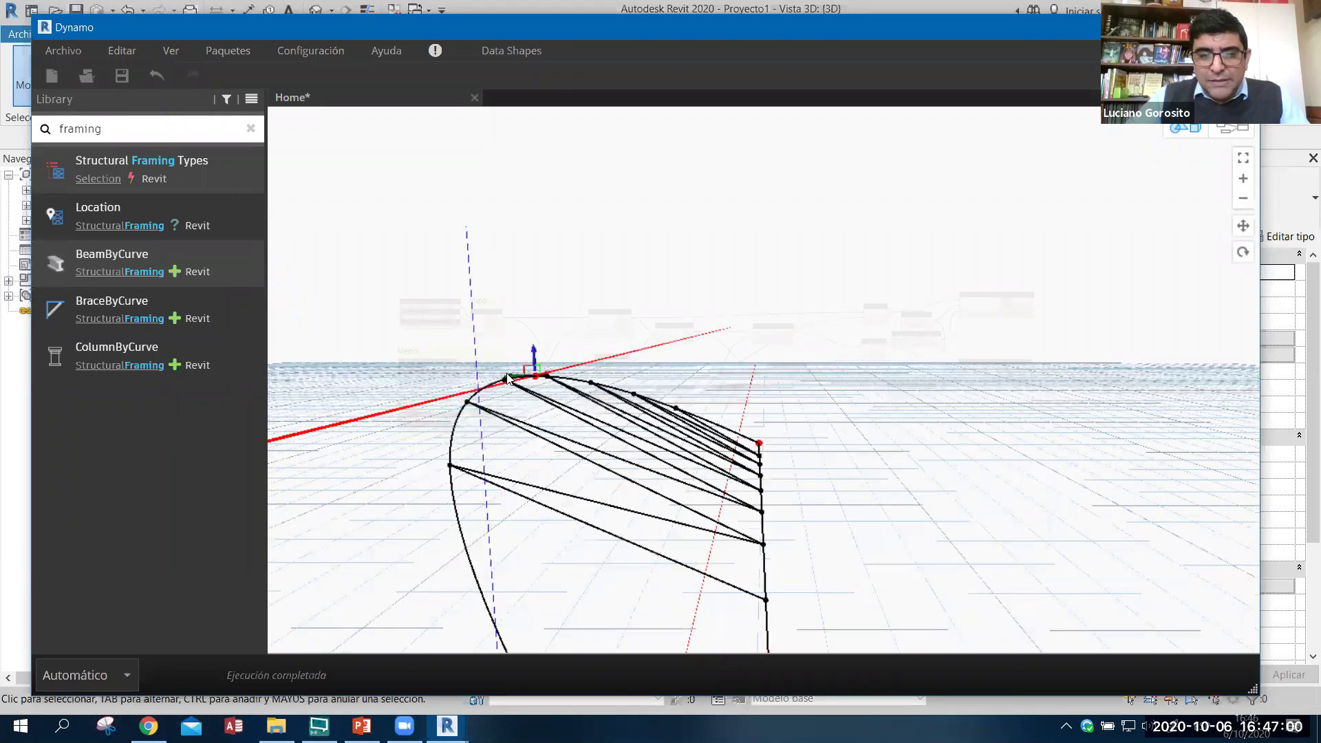
pyautogui.moveTo(508, 379); pyautogui.dragTo(661, 374)
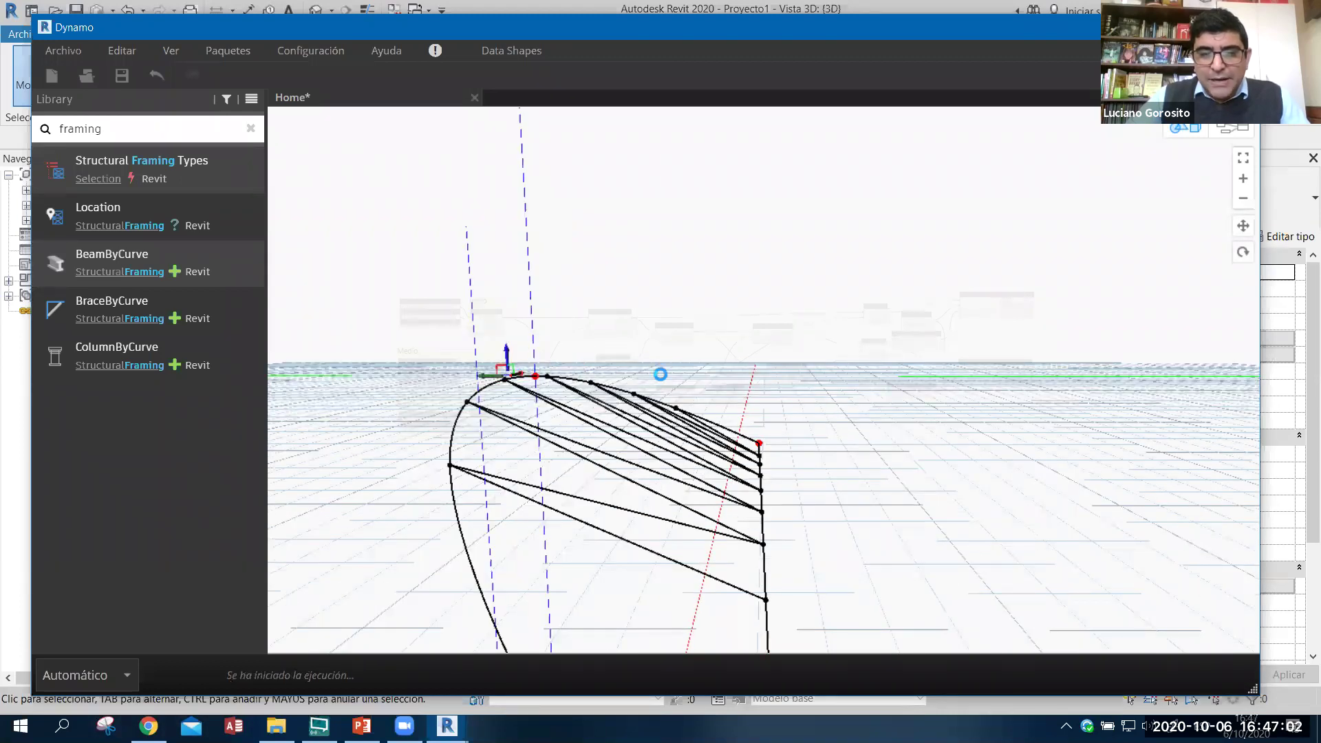
# - Choose 'Separar elementos' on each joining error until the run completes
pyautogui.click(585, 419)
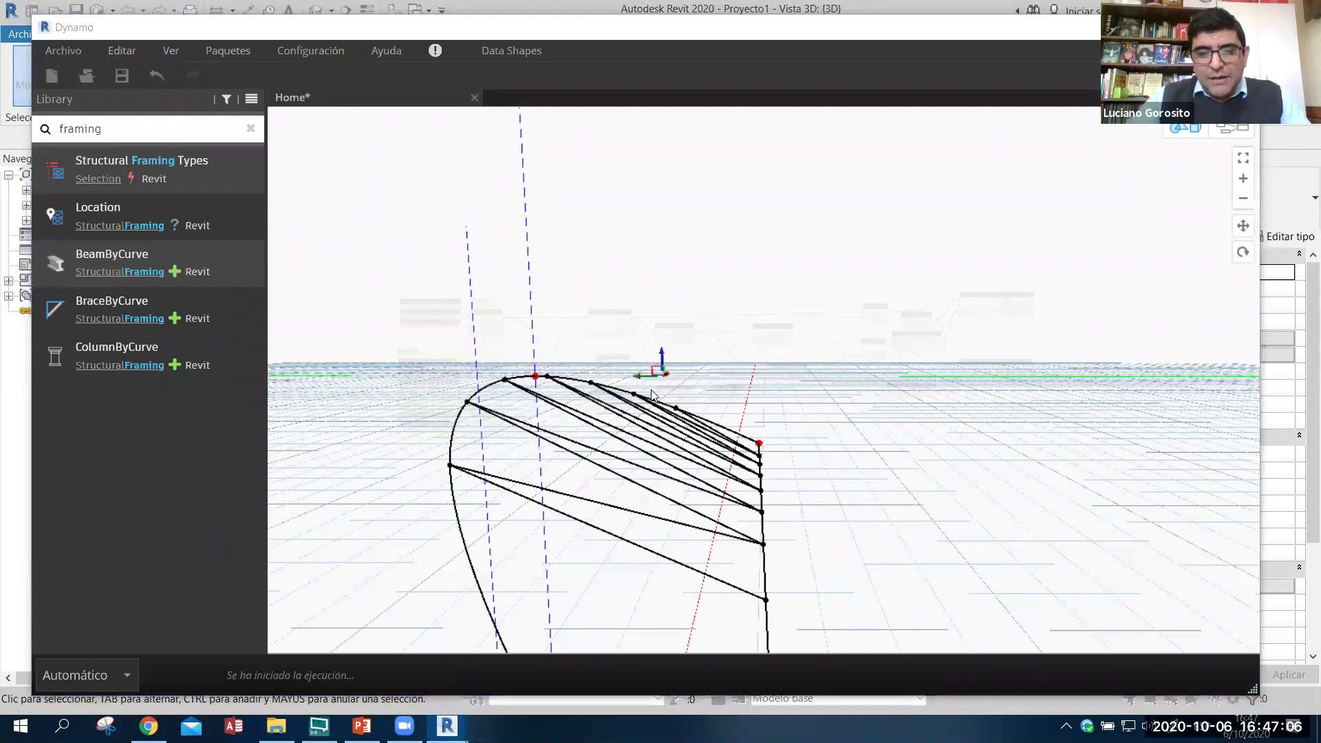
pyautogui.click(593, 425)
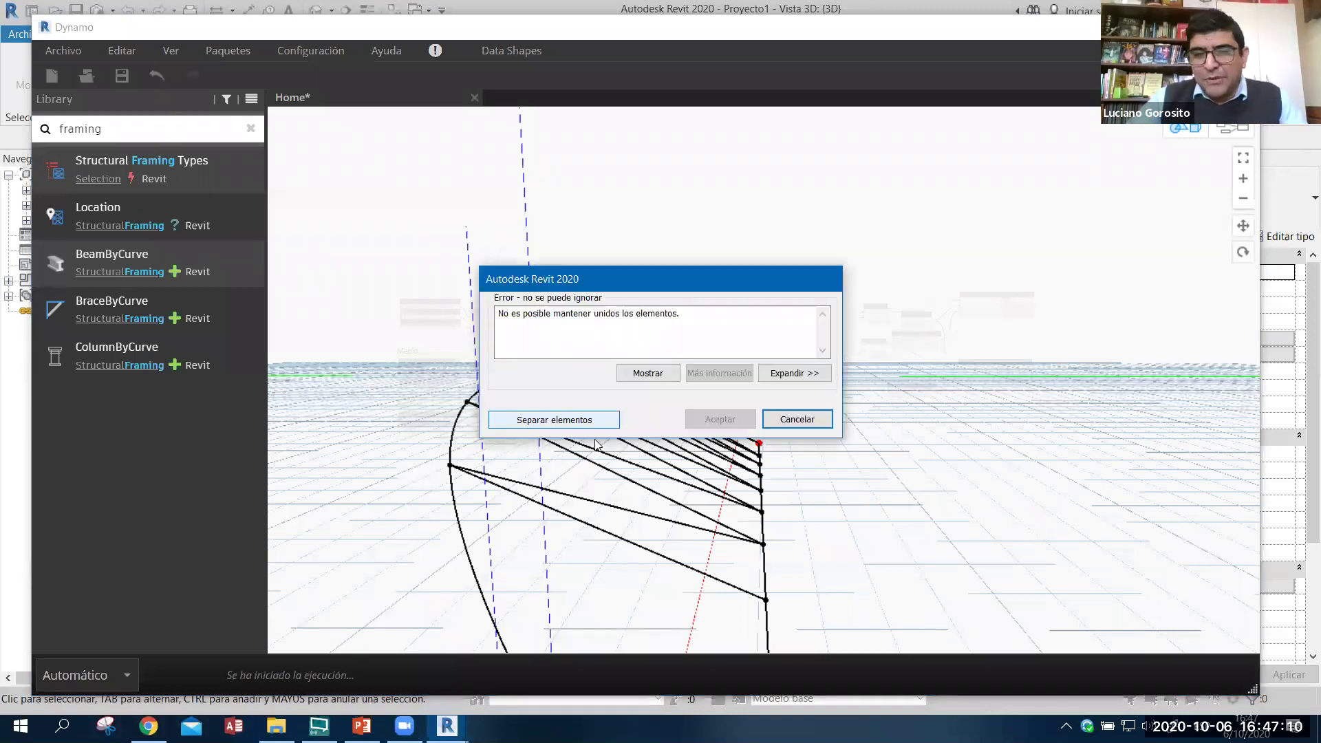
pyautogui.click(594, 421)
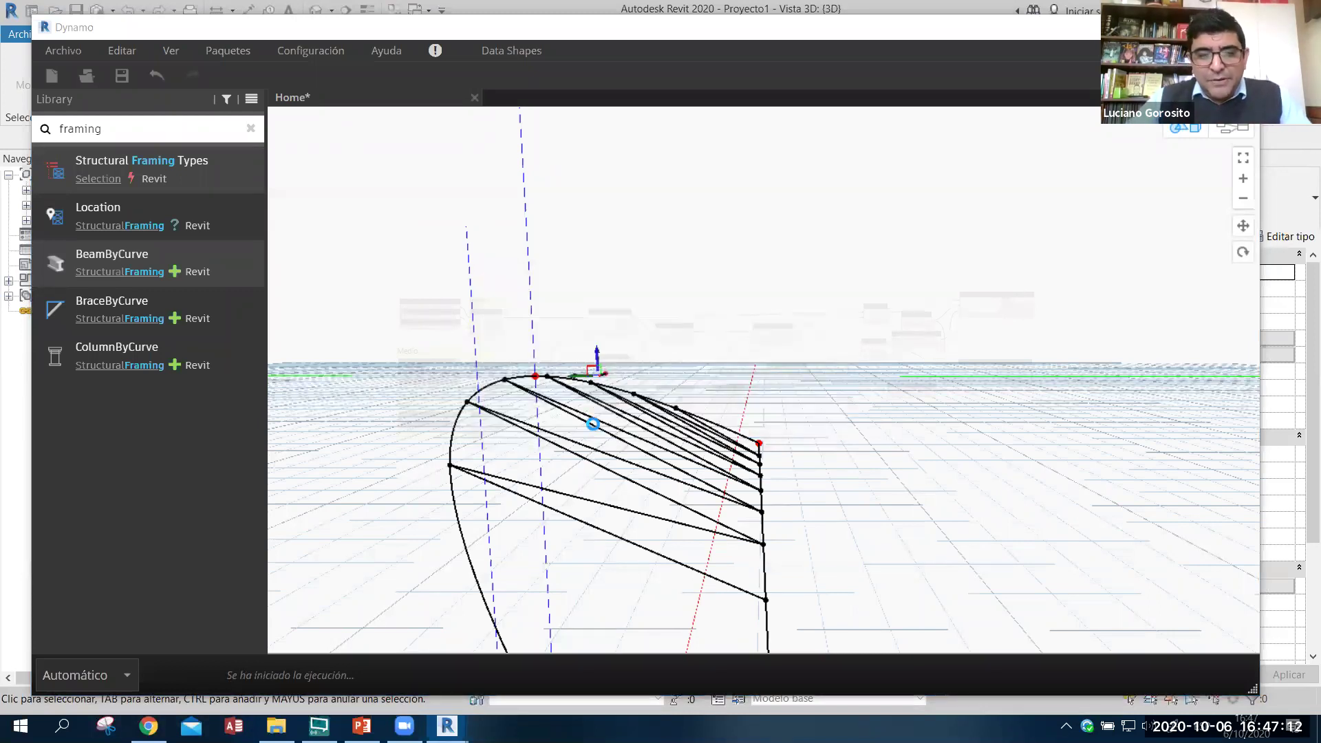
pyautogui.click(594, 423)
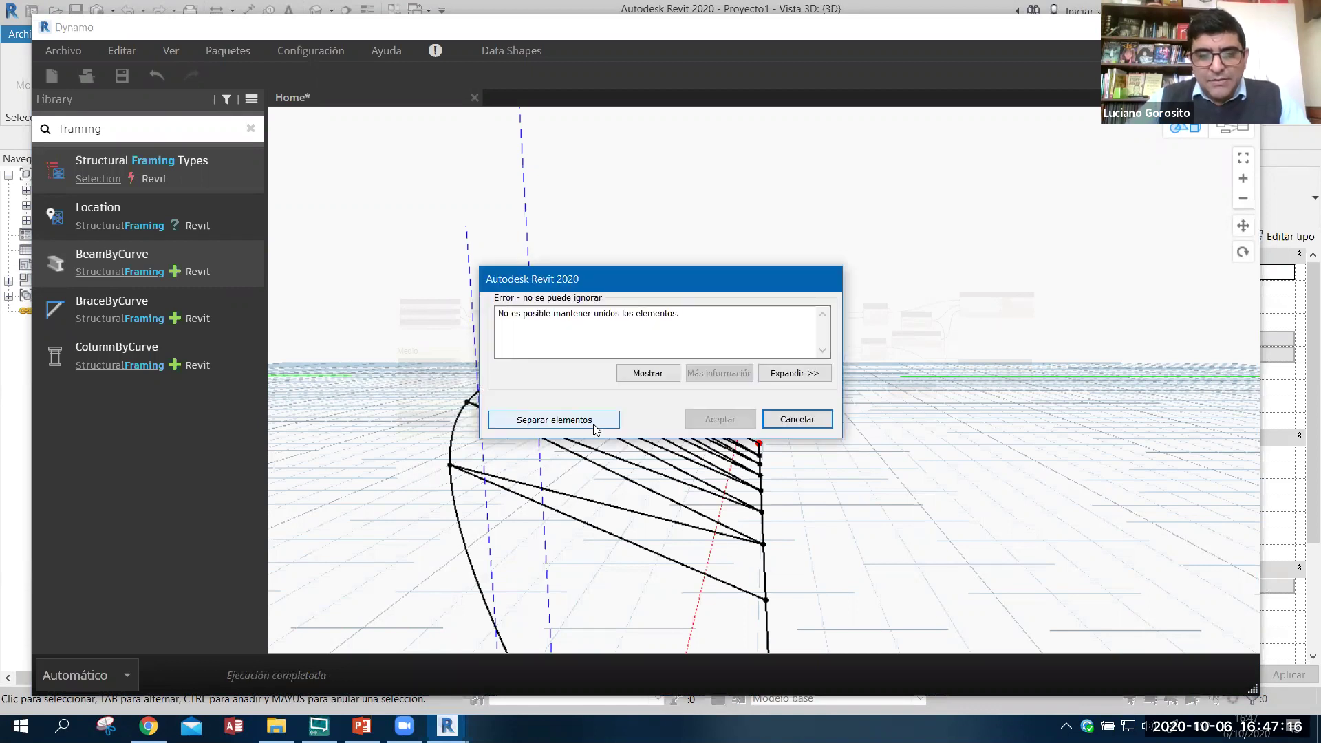
pyautogui.click(594, 425)
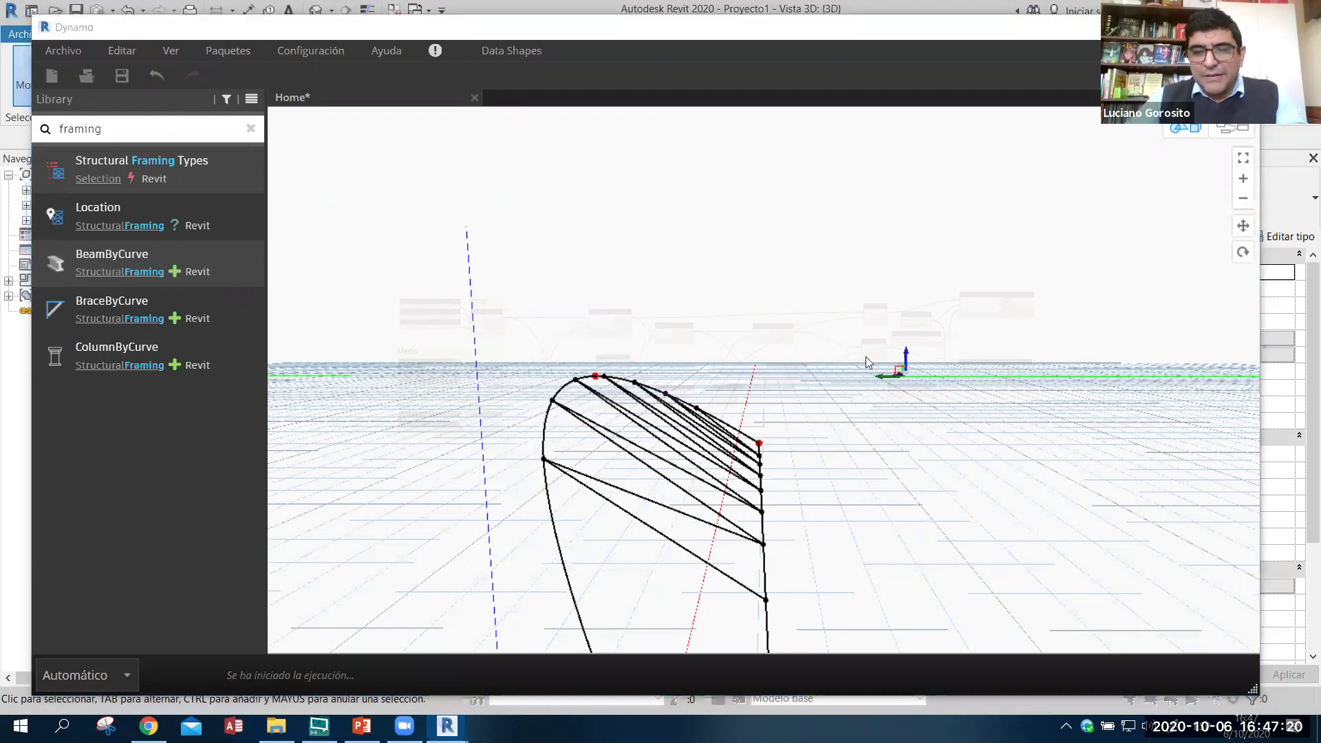
pyautogui.click(783, 419)
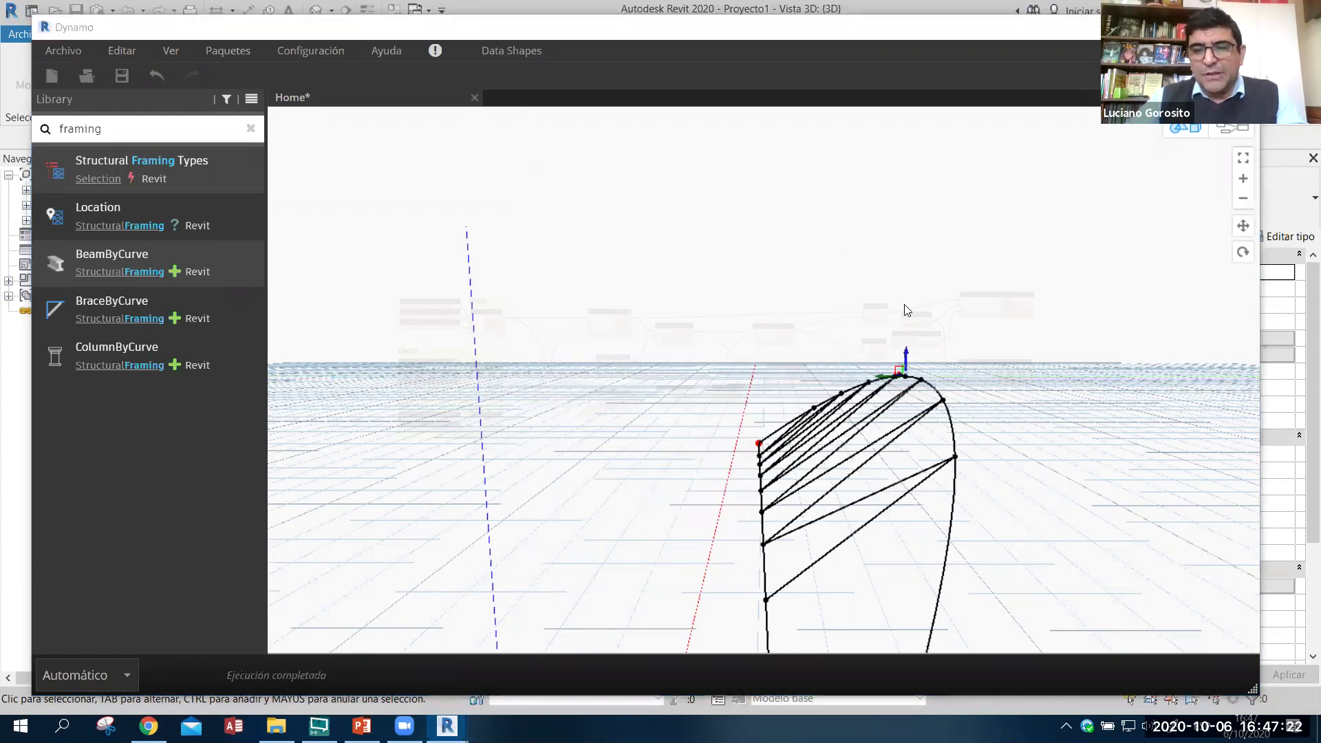
# - Check the rebuilt truss in Revit, then set Dynamo's run mode to Manual
pyautogui.click(1179, 132)
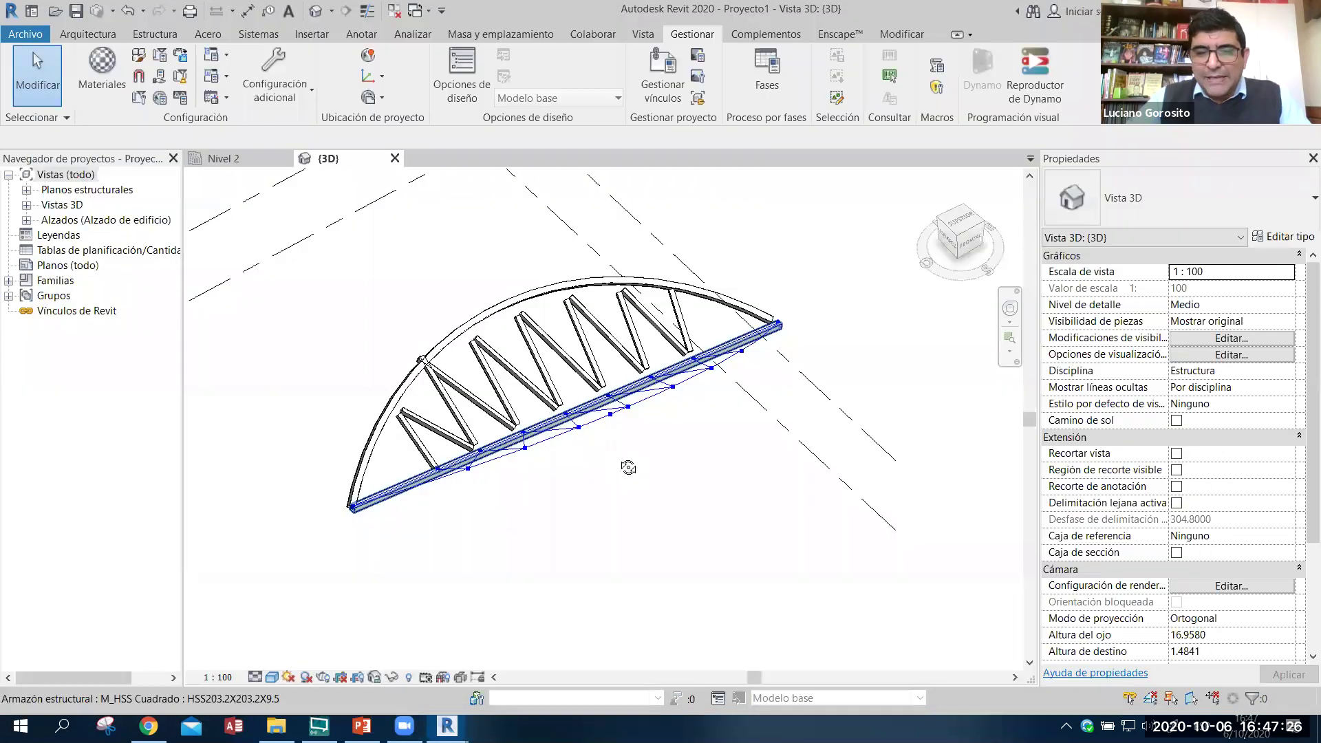
pyautogui.keyDown('shift'); pyautogui.moveTo(626, 465); pyautogui.dragTo(752, 436, button='middle'); pyautogui.keyUp('shift')
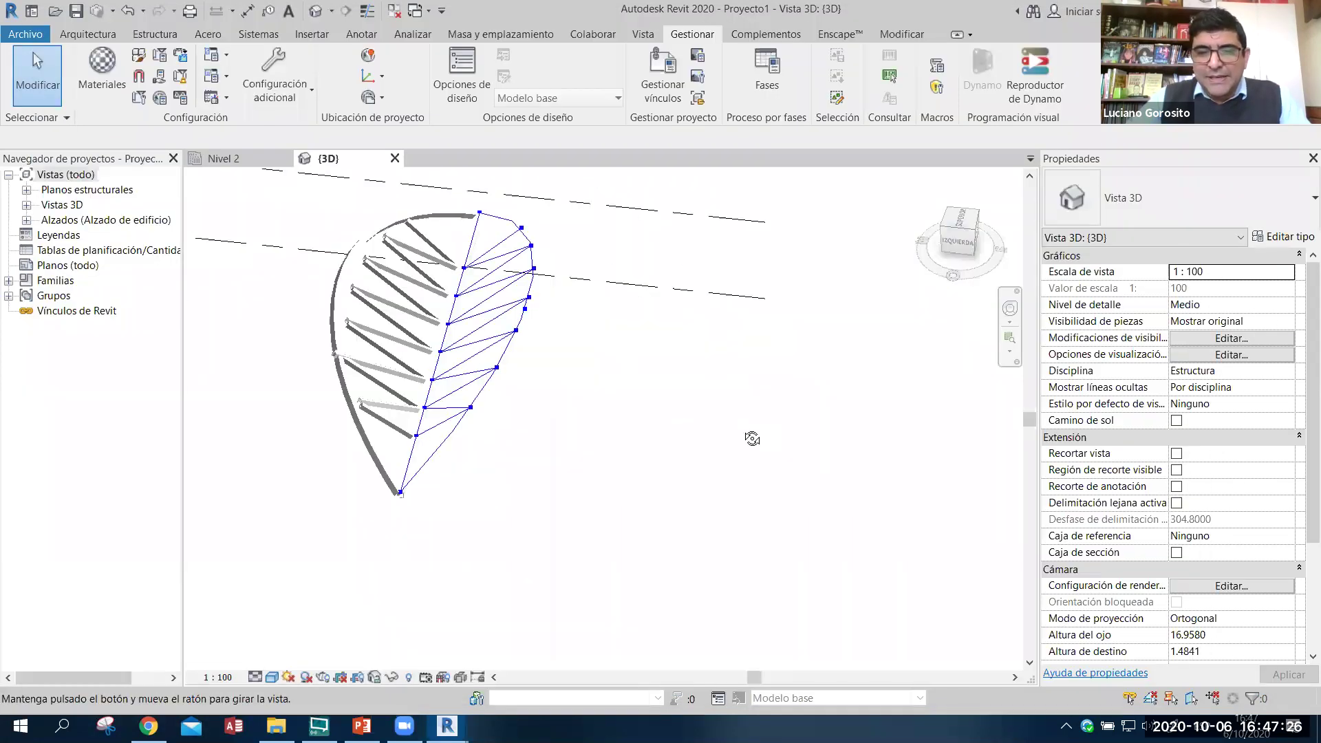
pyautogui.scroll(2, 650, 603)
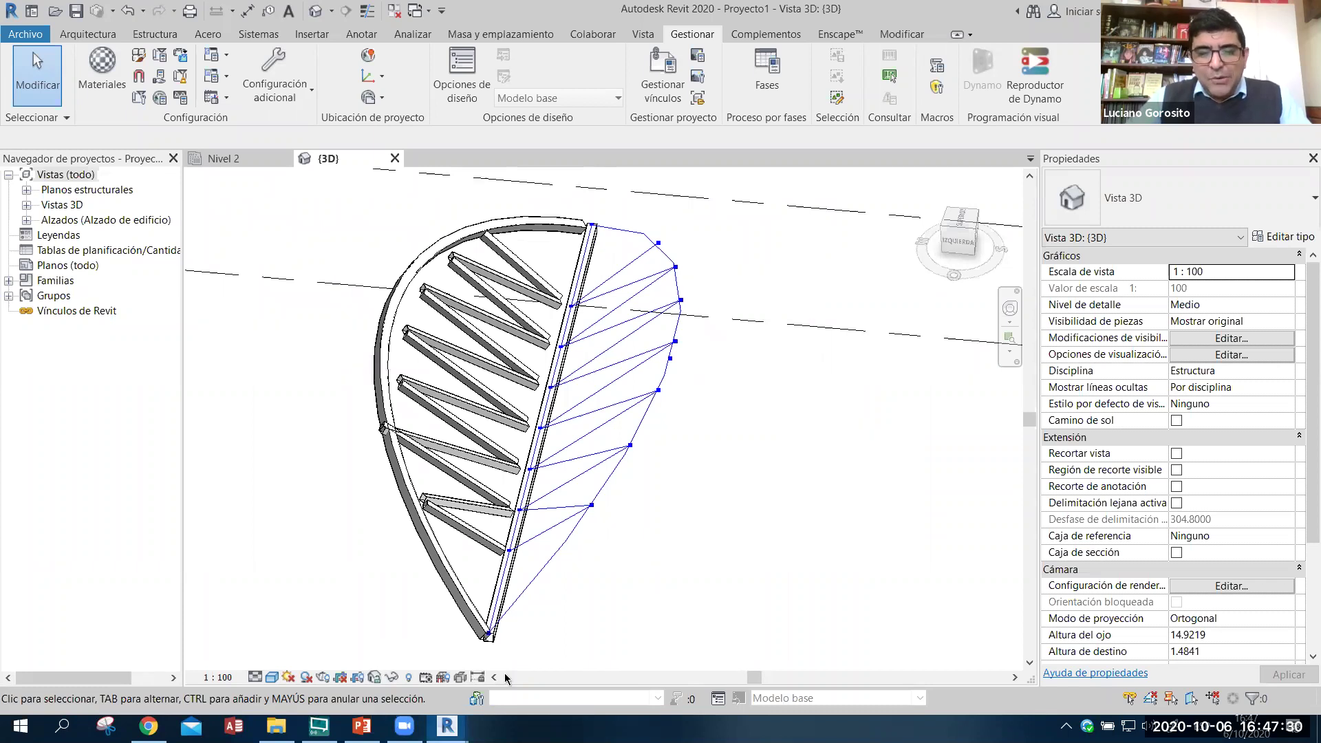
pyautogui.hotkey('alt', 'Tab')
pyautogui.click(104, 673)
pyautogui.click(113, 583)
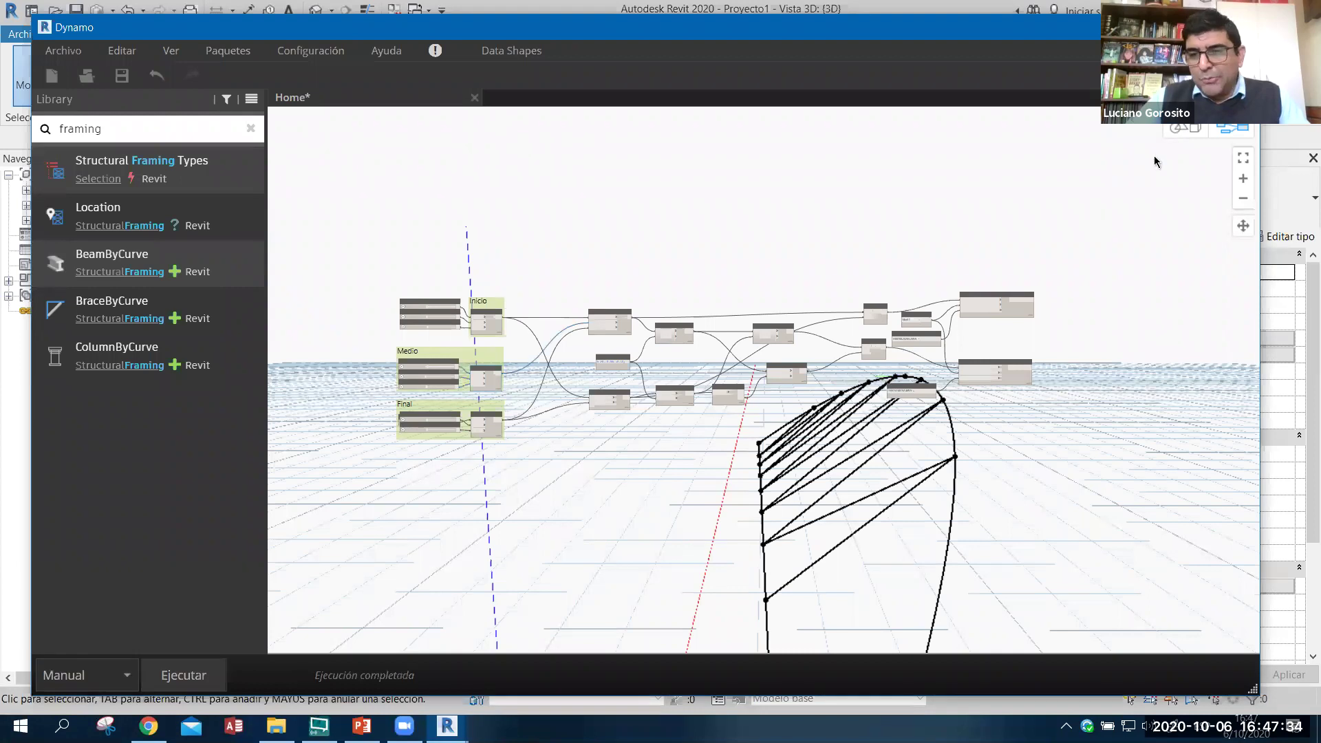
# - Inspect the reshaped shallow arch in the Dynamo preview and the Revit 3D view
pyautogui.hotkey('ctrl', 'b')
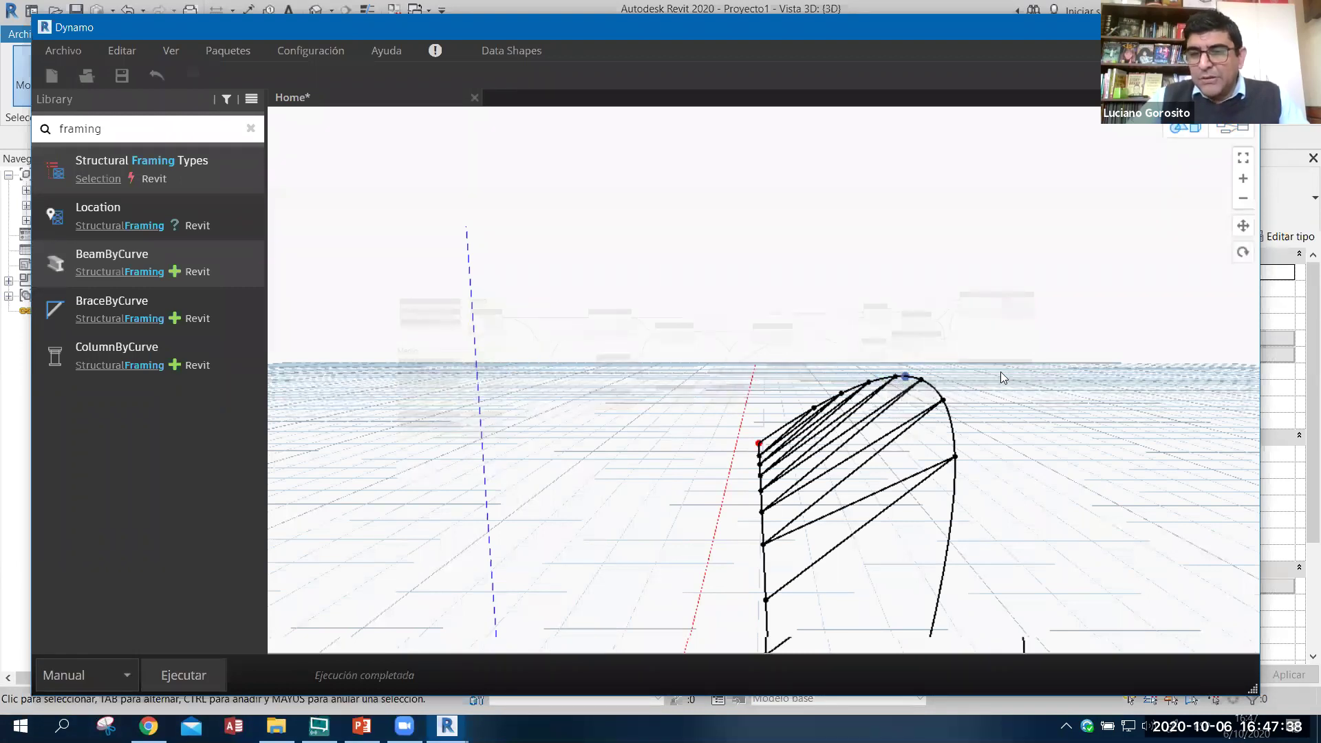
pyautogui.scroll(3, 1000, 371)
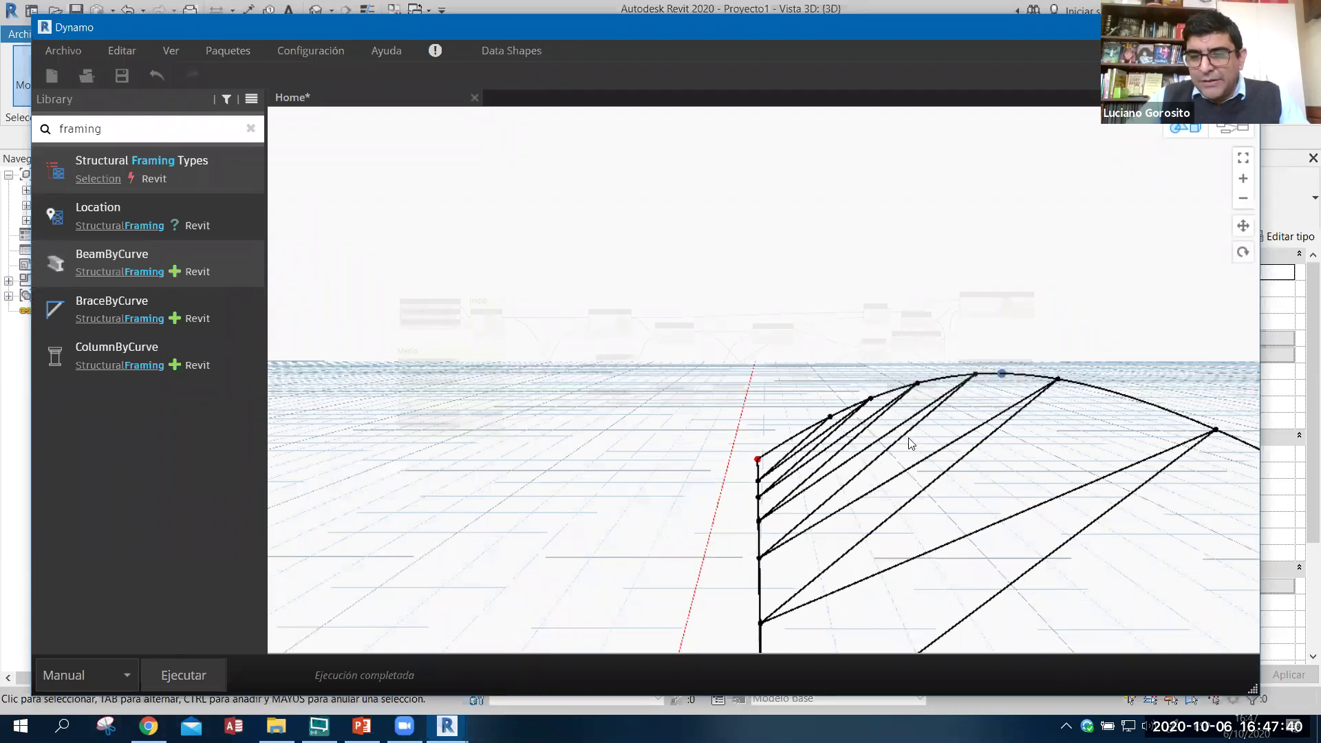
pyautogui.scroll(2, 830, 443)
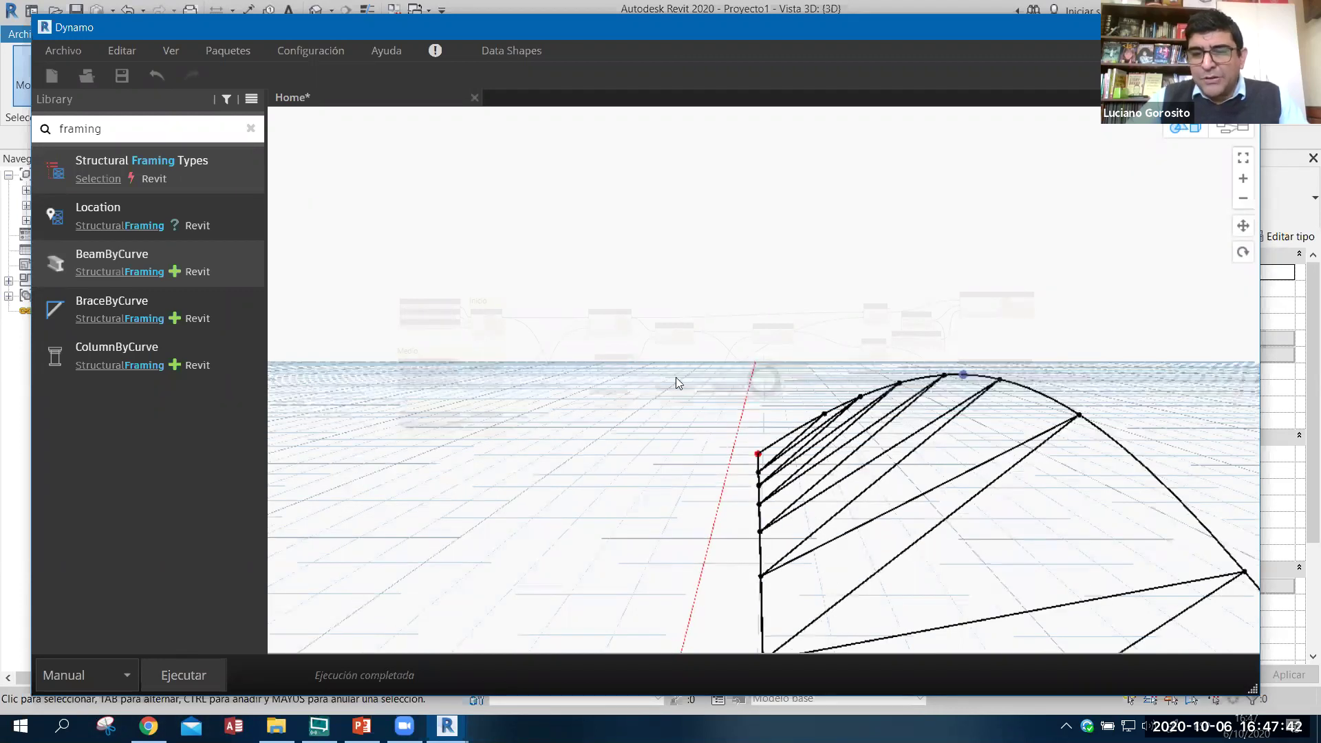
pyautogui.scroll(-5, 719, 385)
pyautogui.scroll(3, 862, 386)
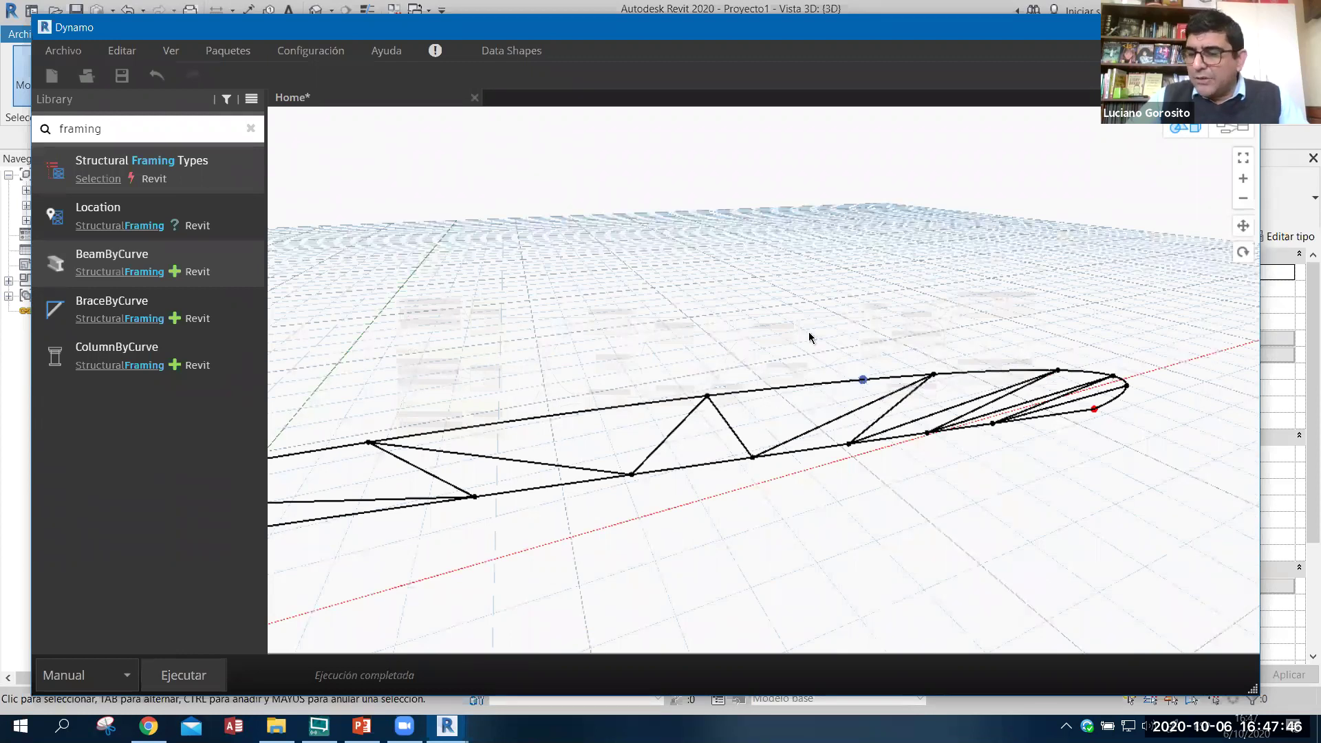
pyautogui.hotkey('ctrl', 'b')
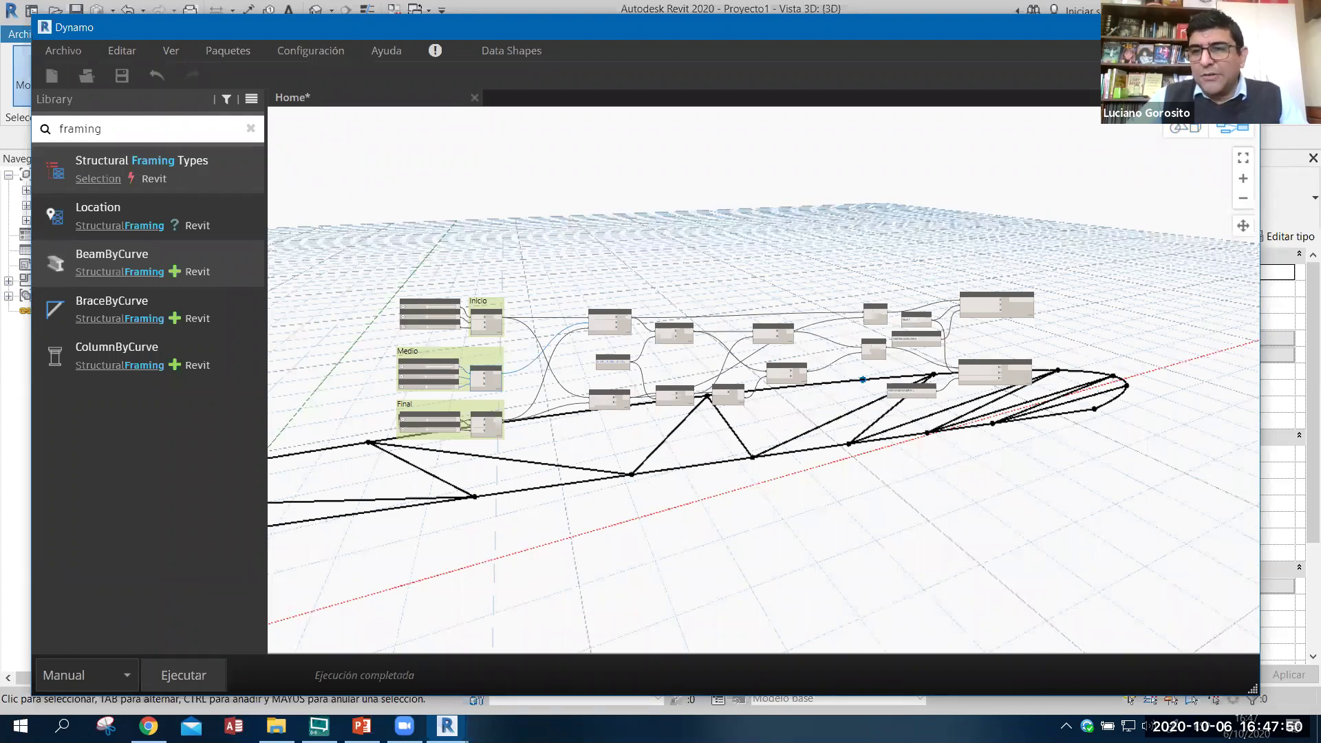
pyautogui.hotkey('alt', 'Tab')
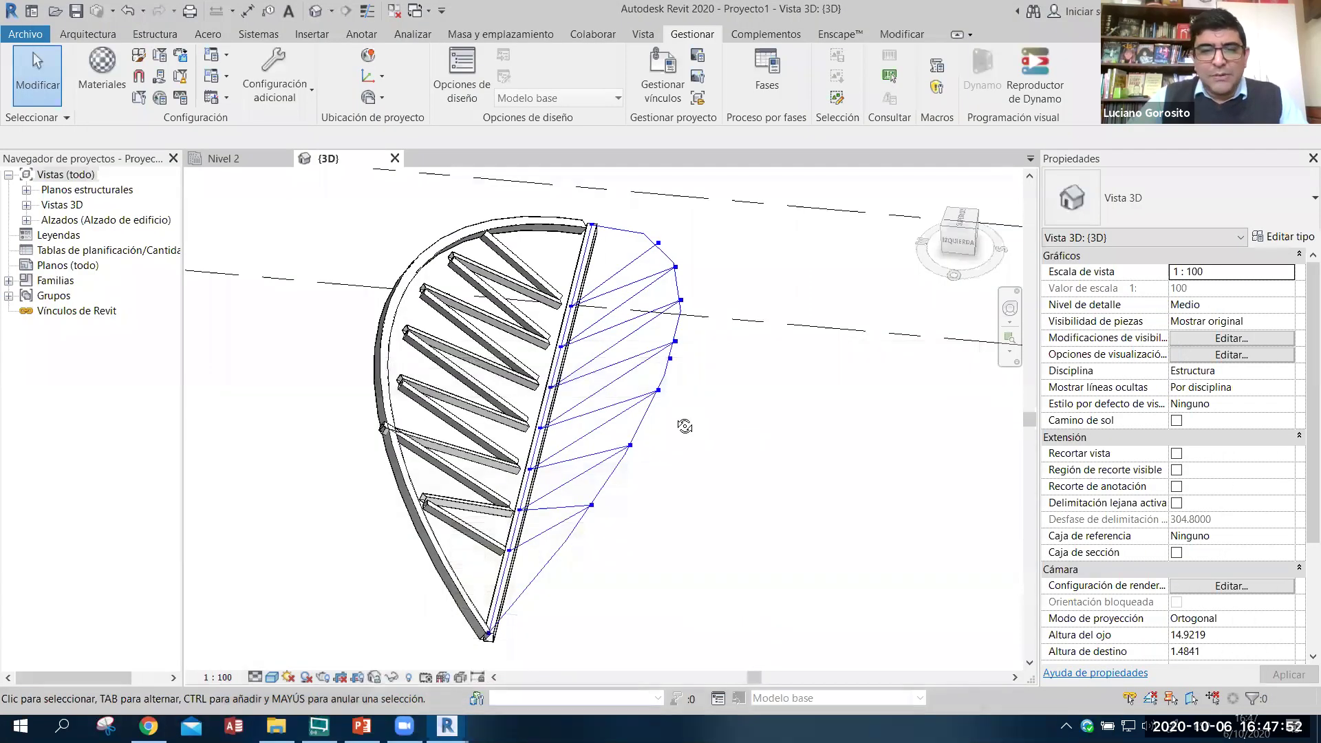
pyautogui.keyDown('shift'); pyautogui.moveTo(529, 659); pyautogui.dragTo(543, 647, button='middle'); pyautogui.keyUp('shift')
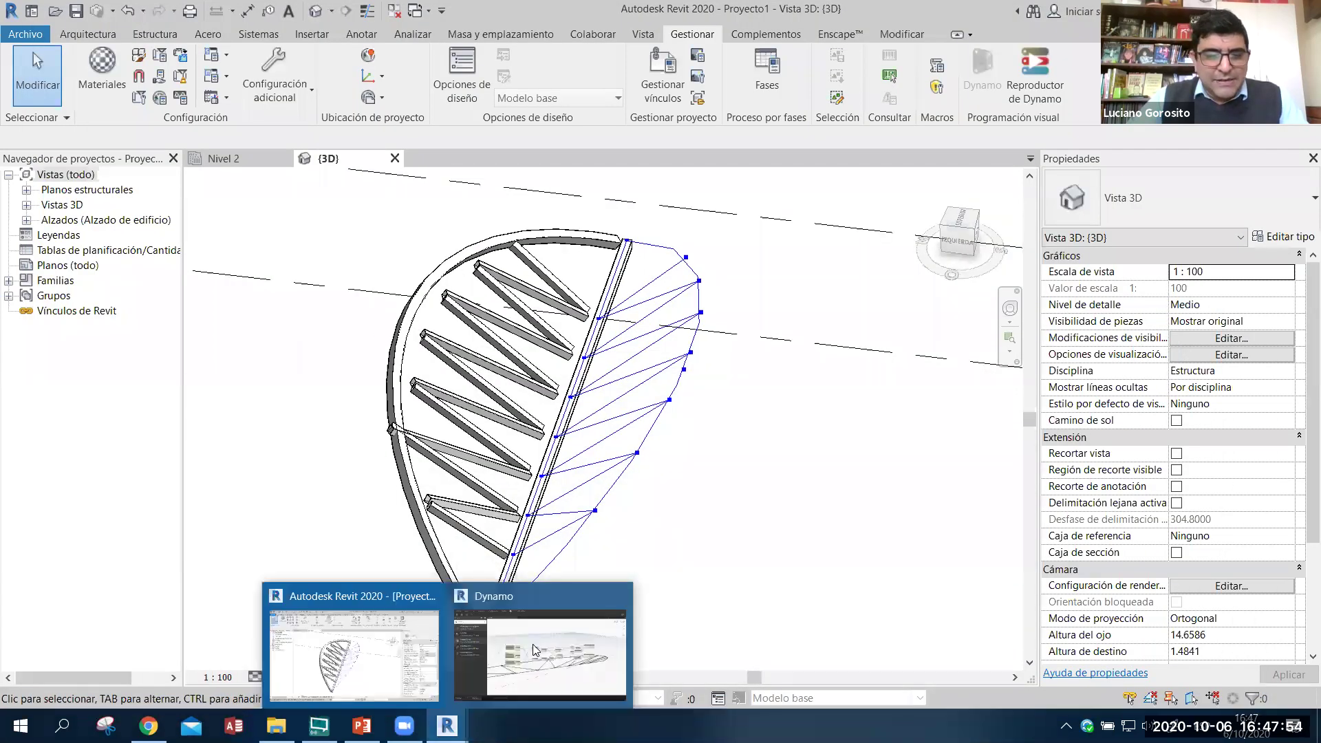
pyautogui.hotkey('alt', 'Tab')
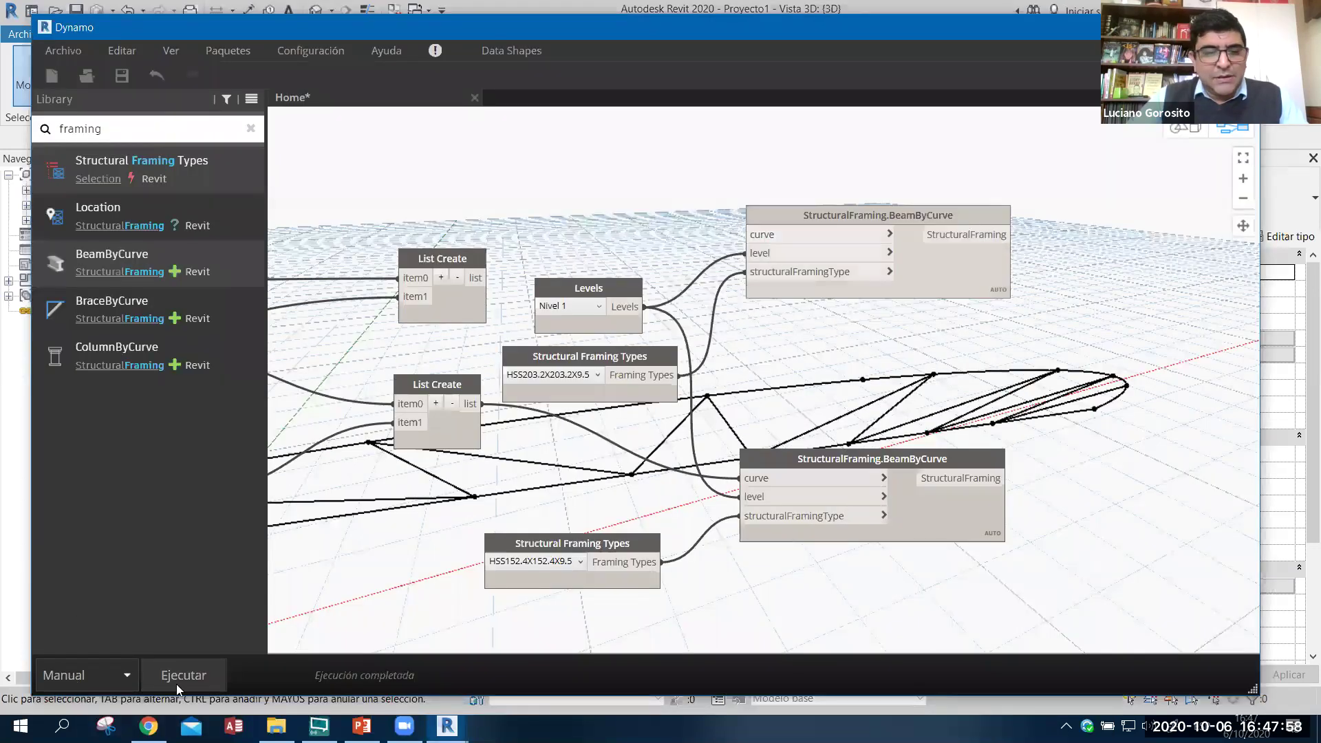
# - Connect the upper and lower List Create outputs to the two BeamByCurve nodes and run the graph
pyautogui.moveTo(482, 277); pyautogui.dragTo(745, 235)
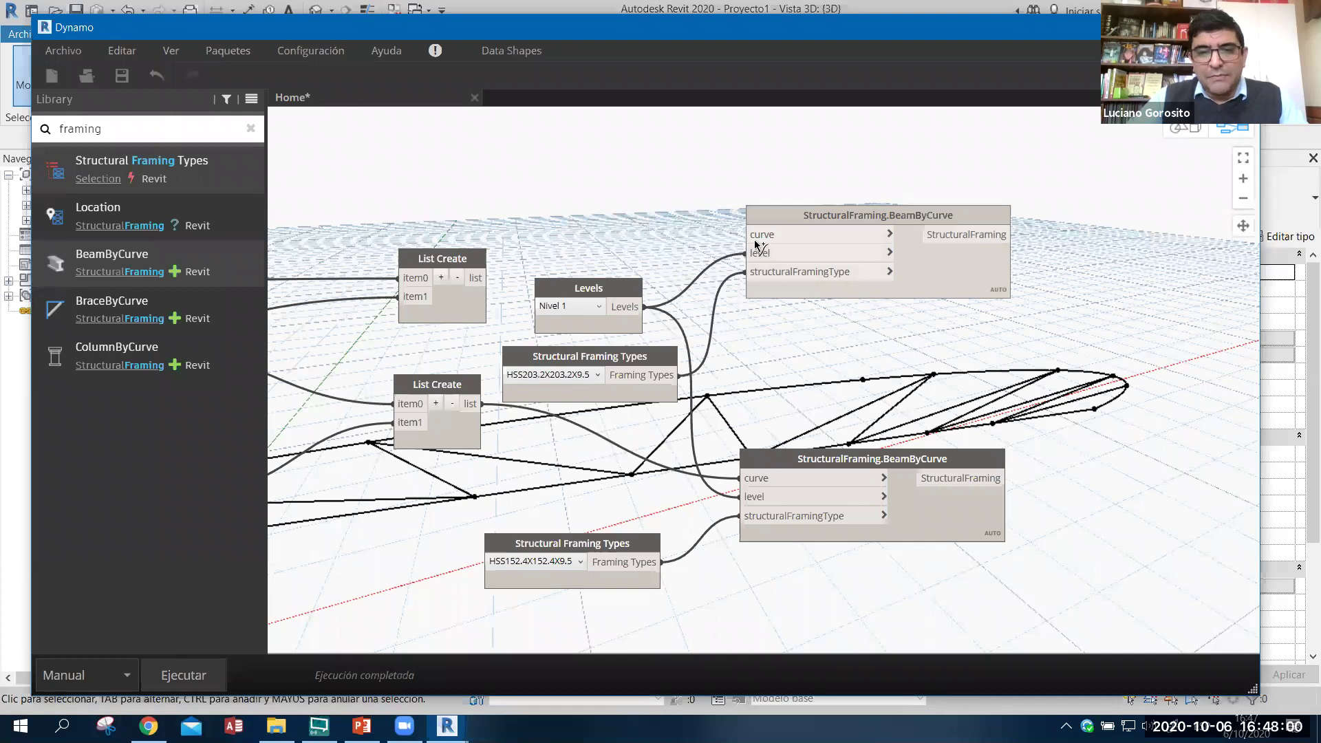
pyautogui.click(186, 681)
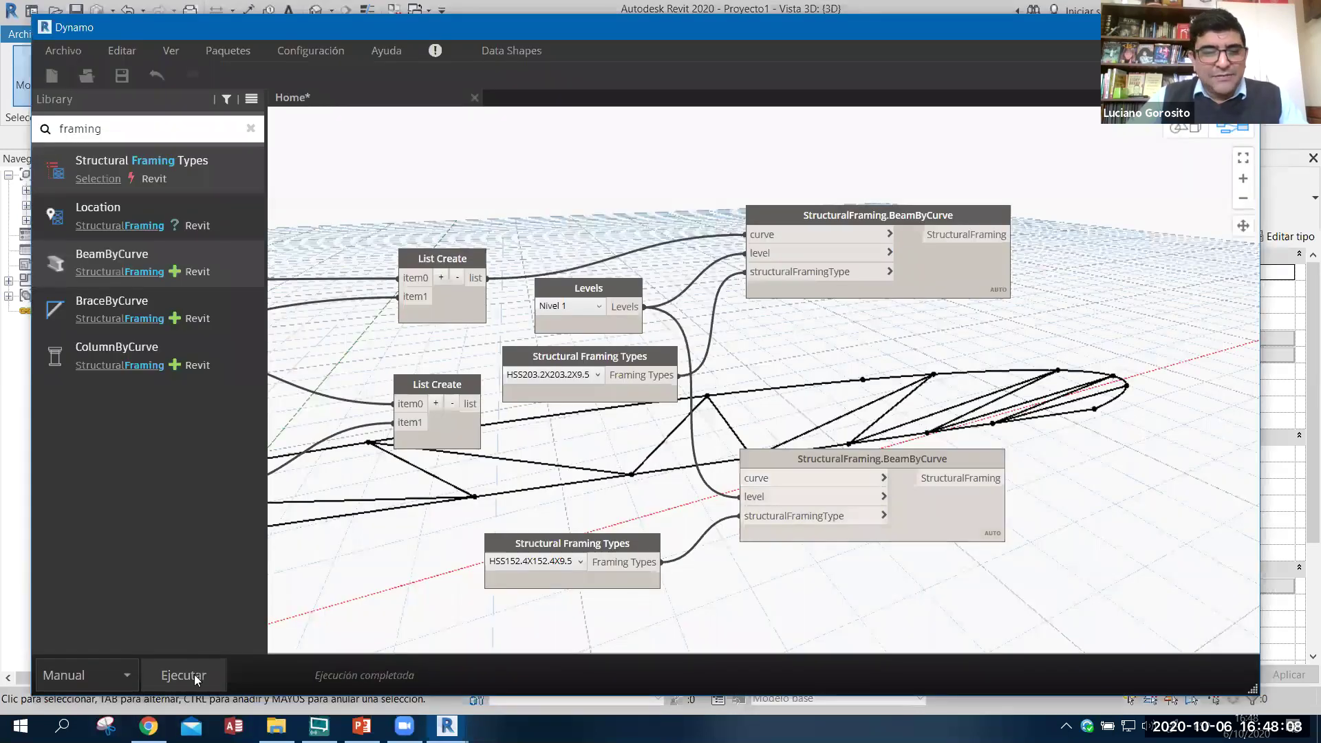
pyautogui.click(196, 679)
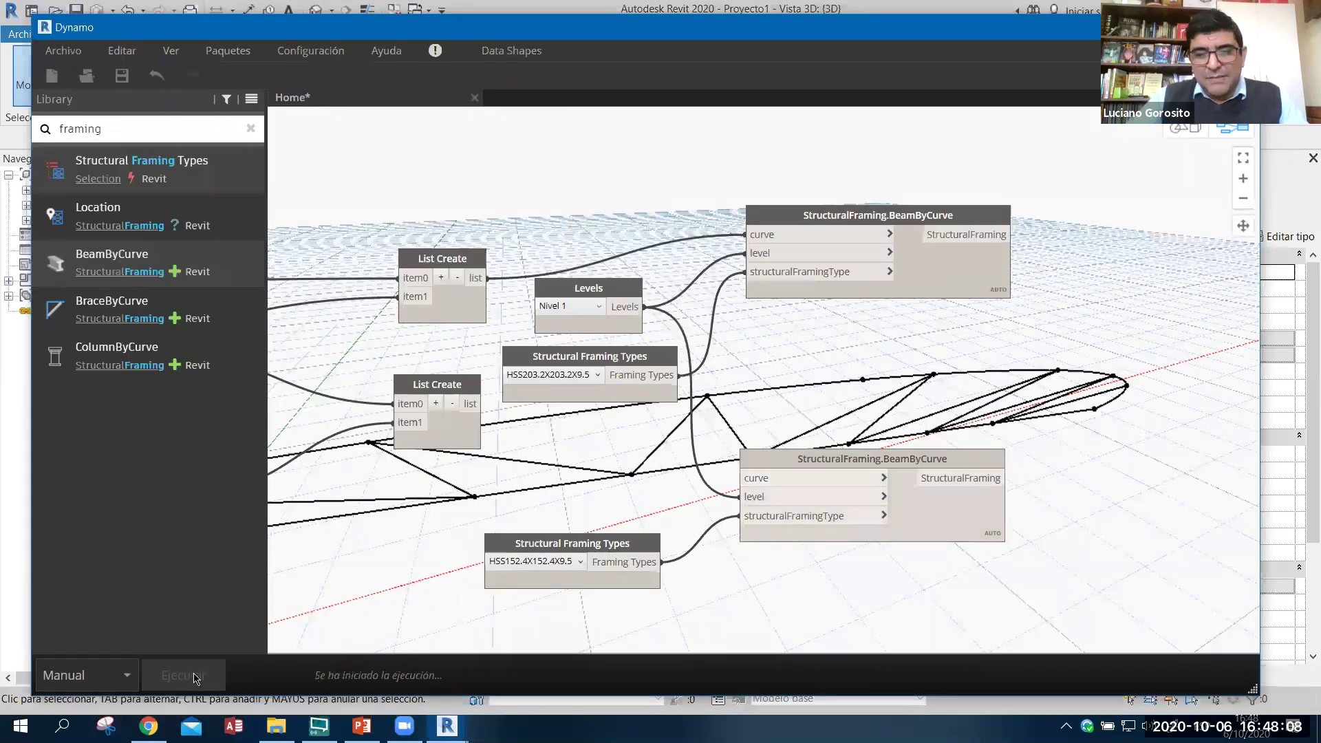
pyautogui.moveTo(481, 404); pyautogui.dragTo(741, 477)
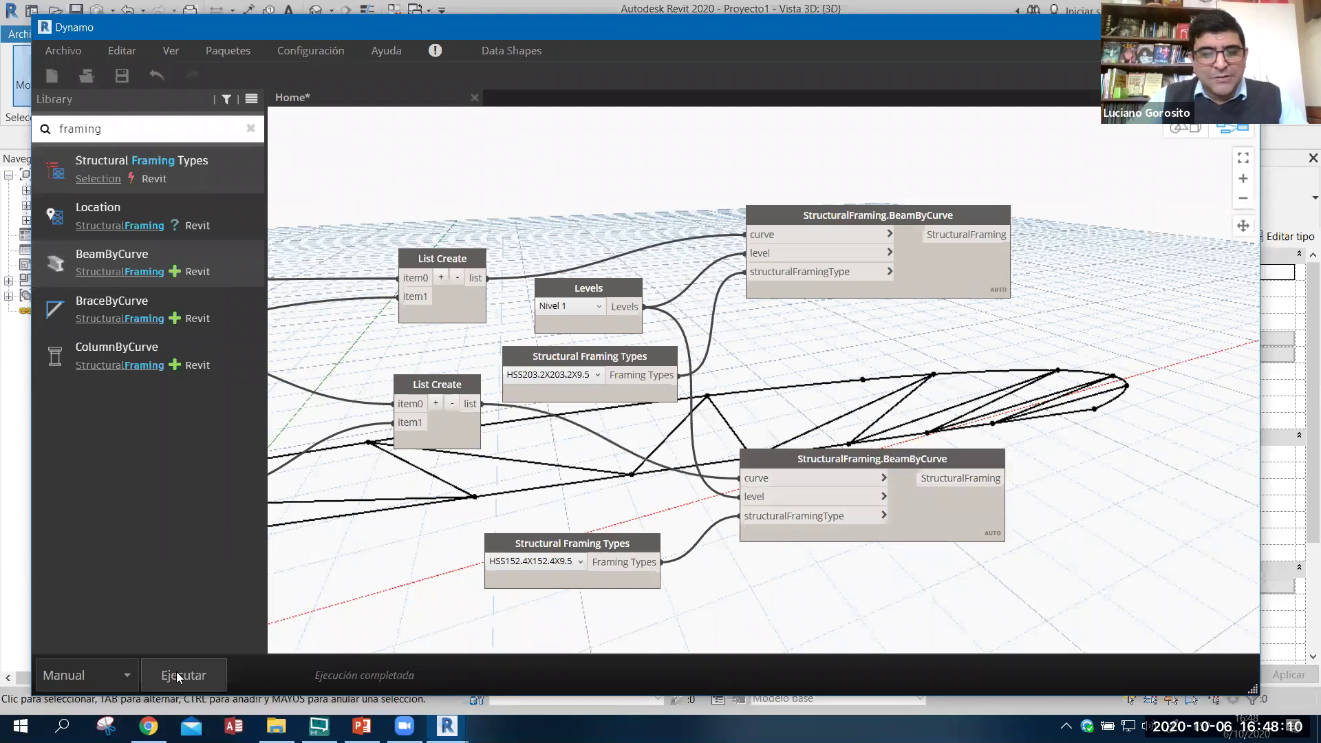
pyautogui.click(184, 675)
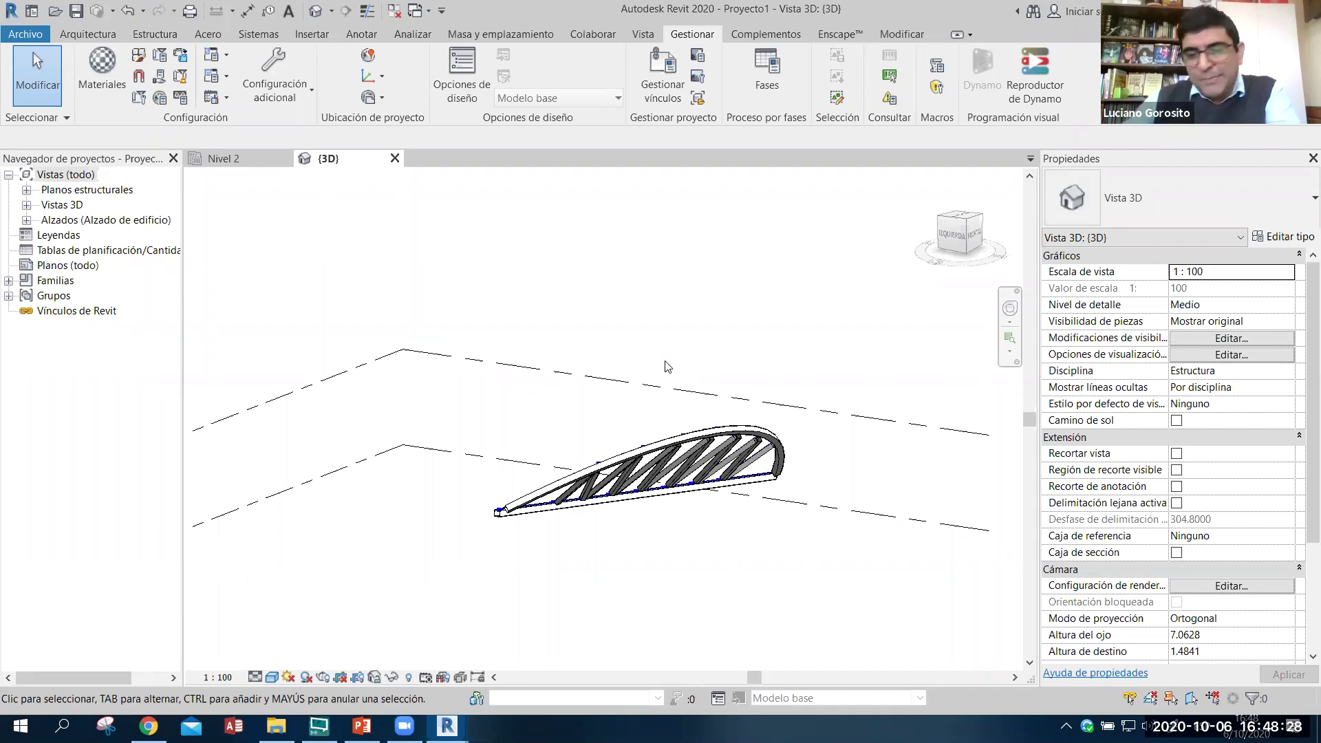
pyautogui.moveTo(445, 727)
pyautogui.click(556, 675)
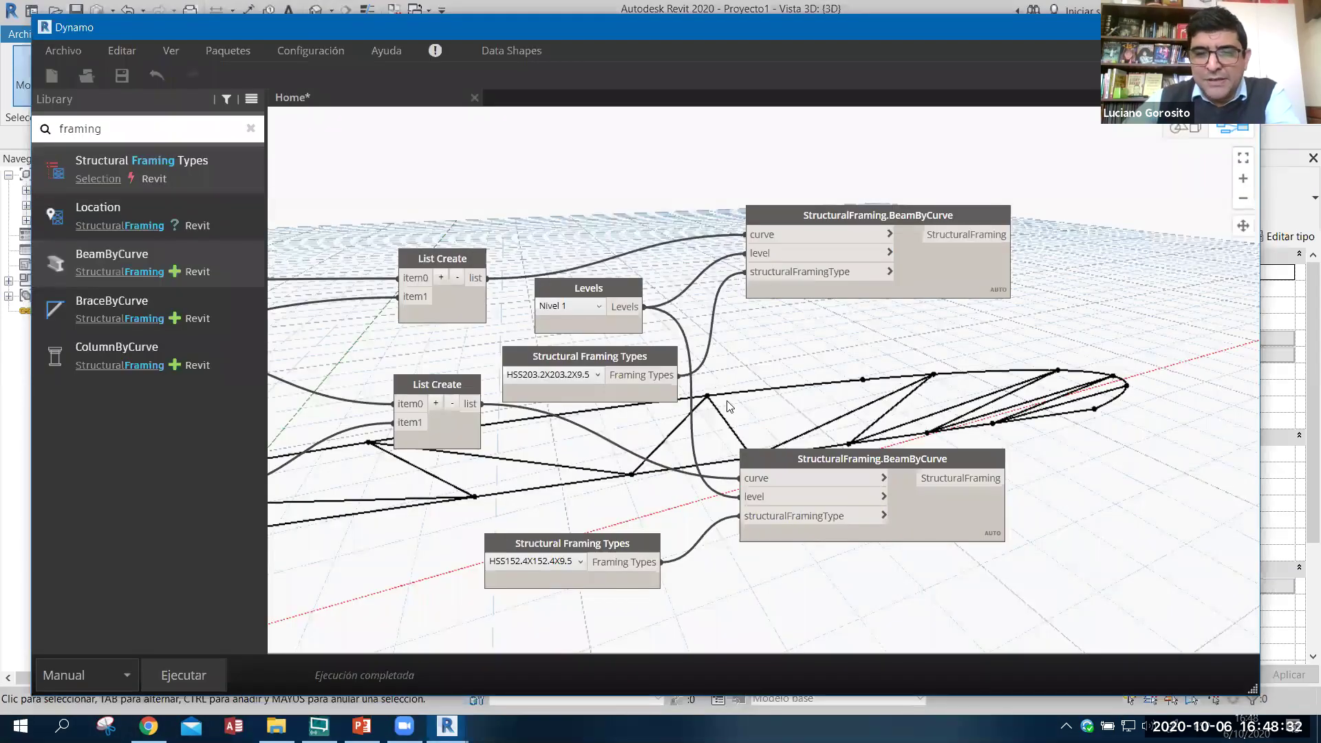
pyautogui.hotkey('ctrl', 'b')
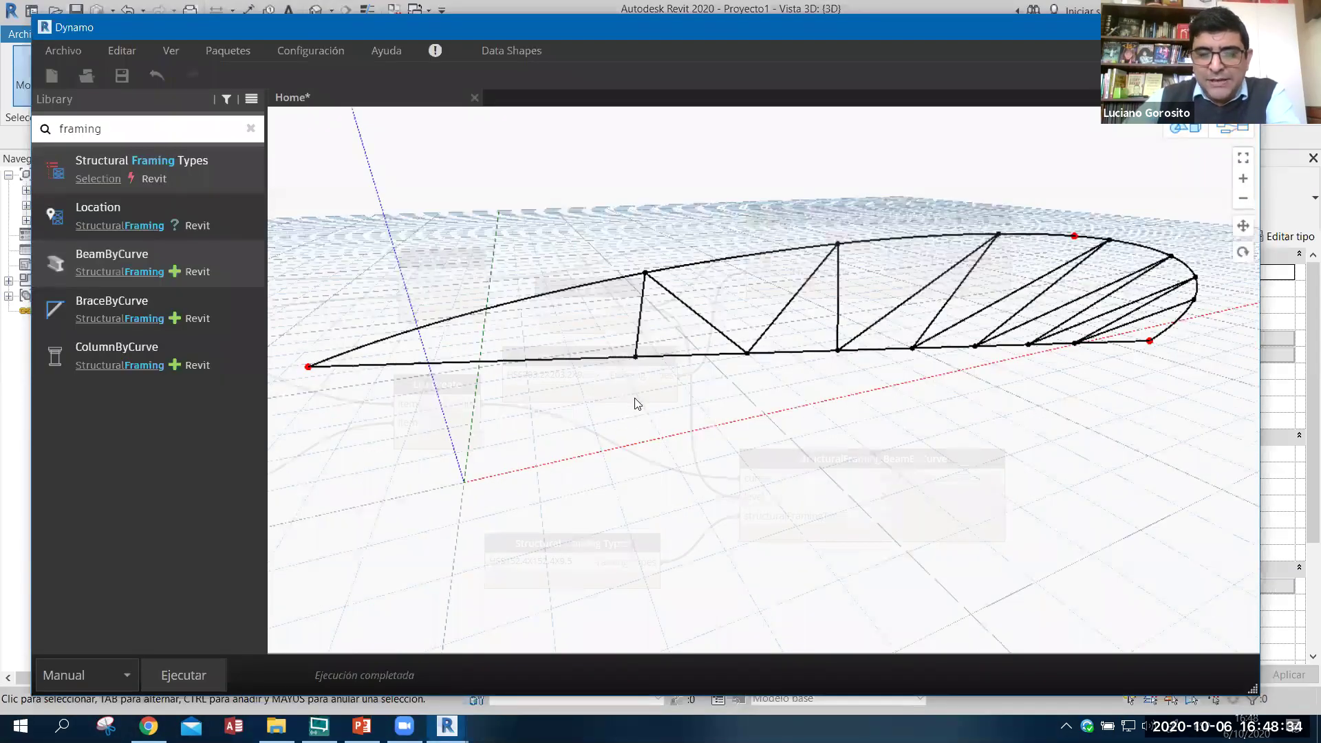
pyautogui.scroll(3, 634, 402)
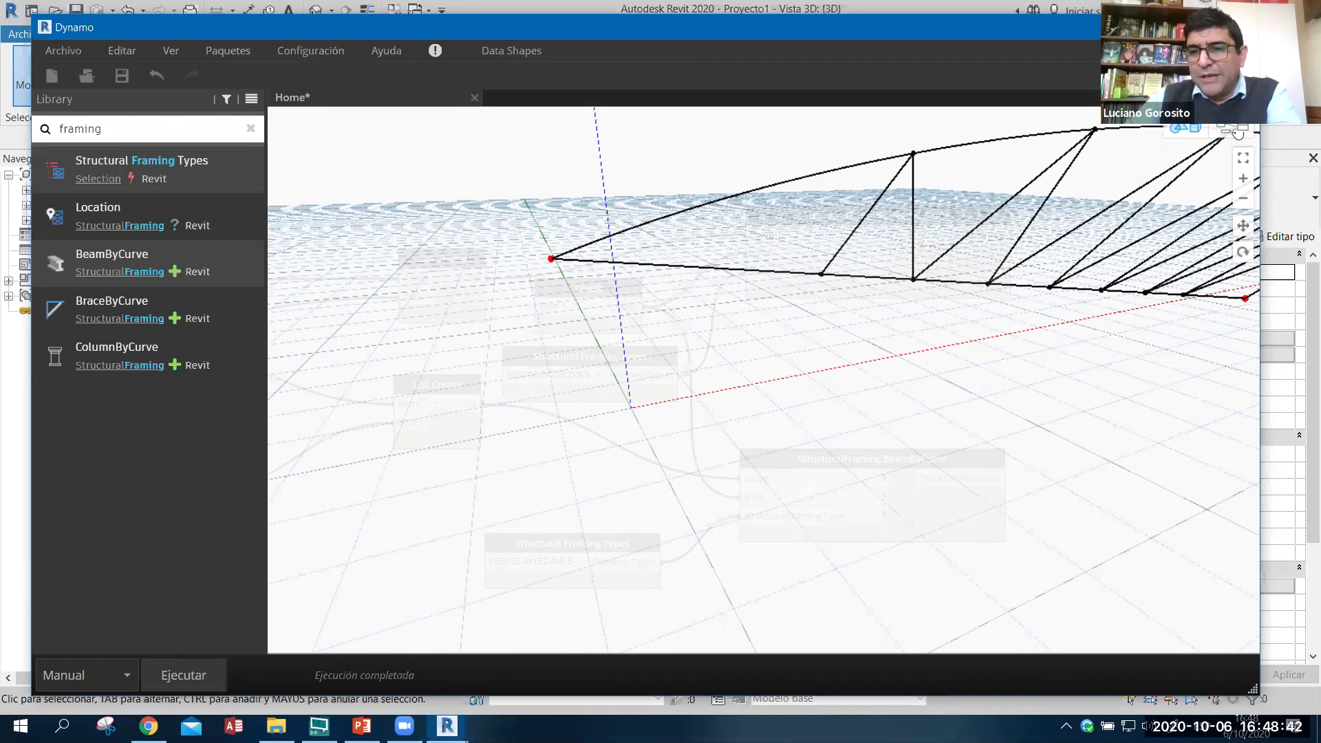
pyautogui.hotkey('ctrl', 'b')
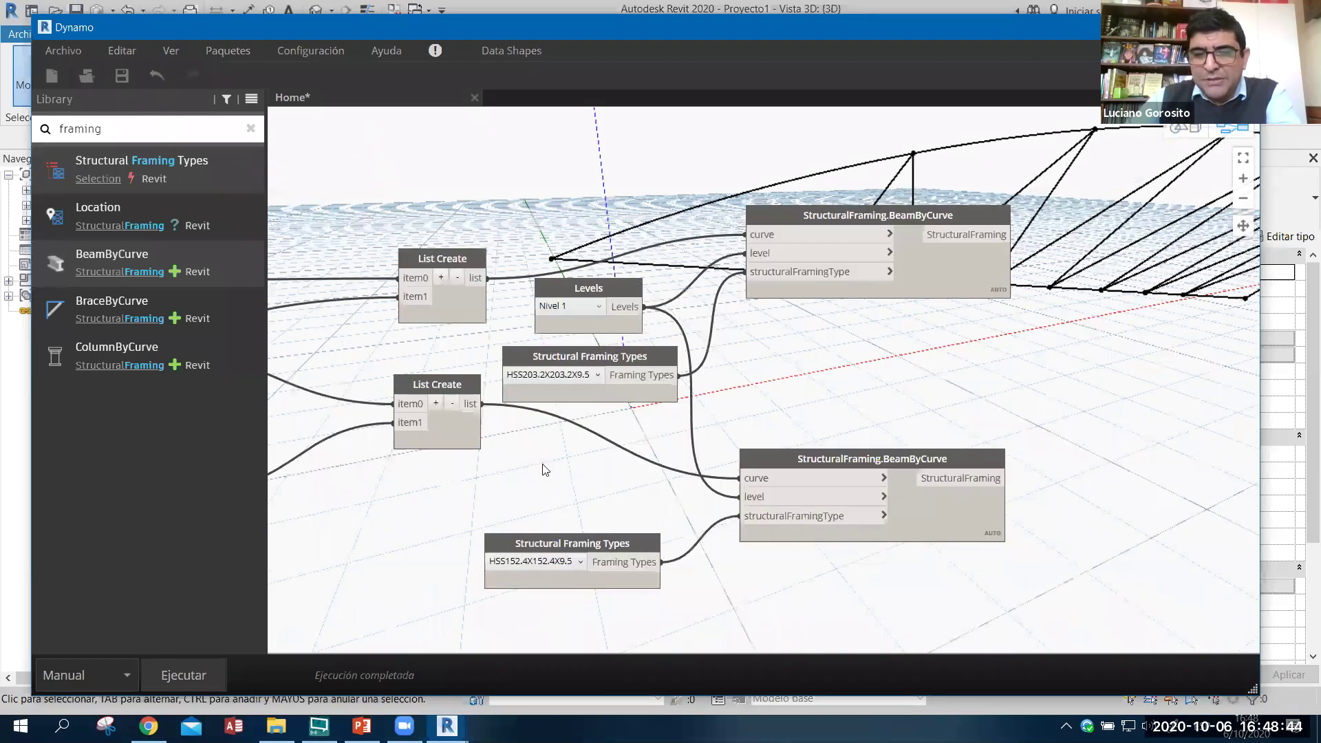
pyautogui.scroll(-3, 688, 424)
pyautogui.scroll(1, 687, 424)
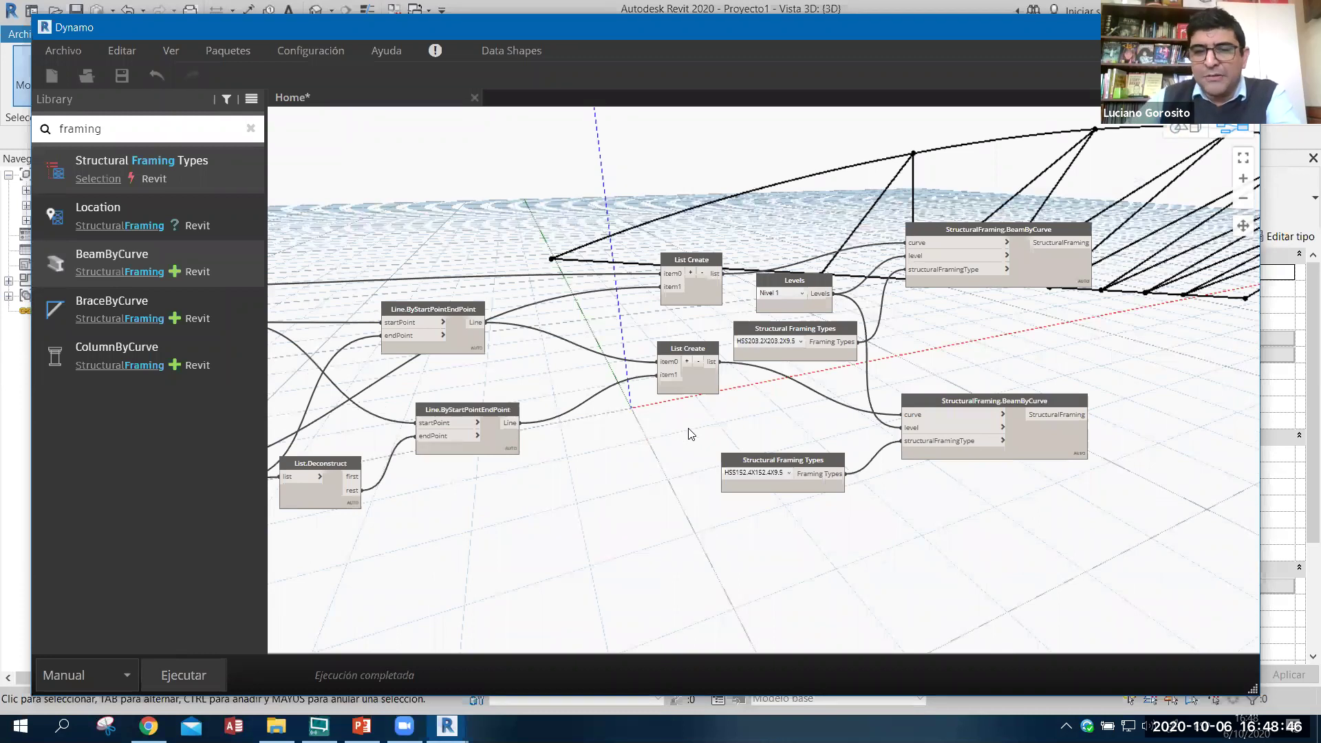
pyautogui.scroll(-3, 688, 425)
pyautogui.scroll(2, 682, 278)
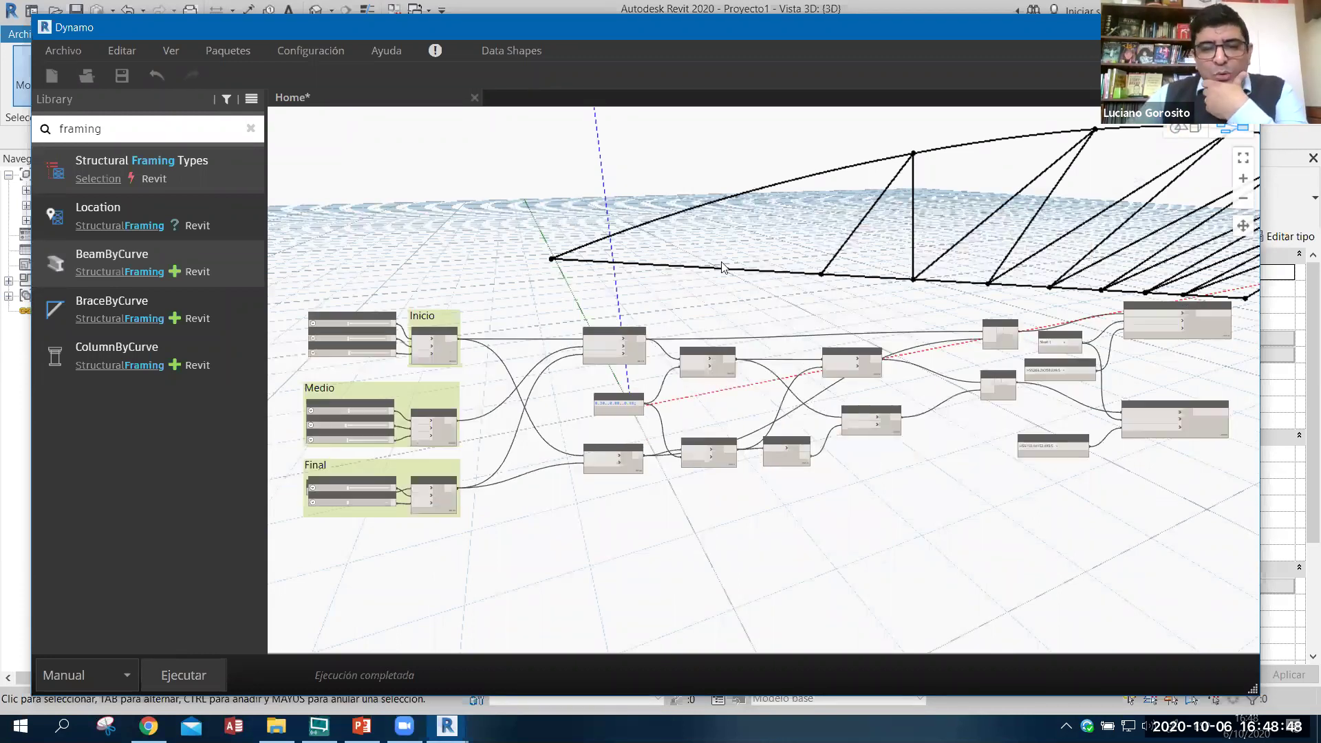
pyautogui.scroll(1, 683, 273)
pyautogui.hscroll(-1, 683, 273)
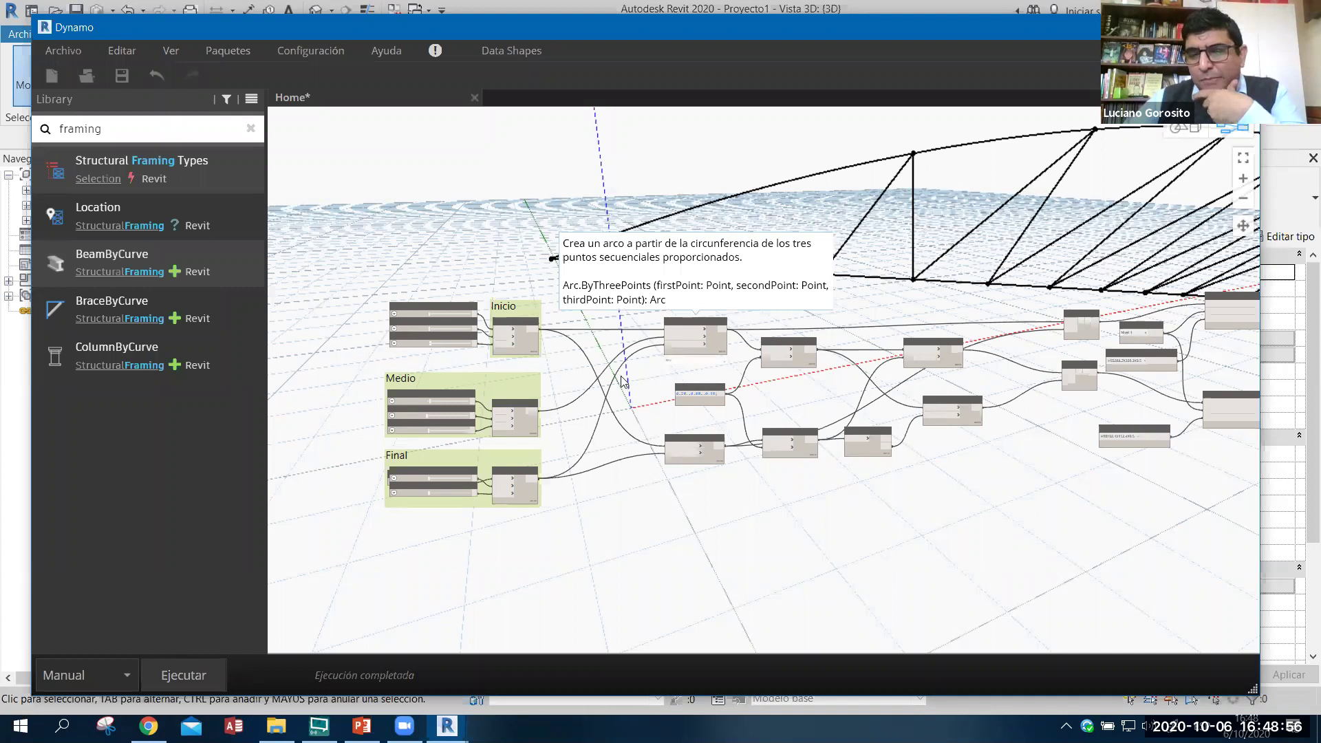
pyautogui.scroll(2, 622, 381)
pyautogui.scroll(2, 622, 380)
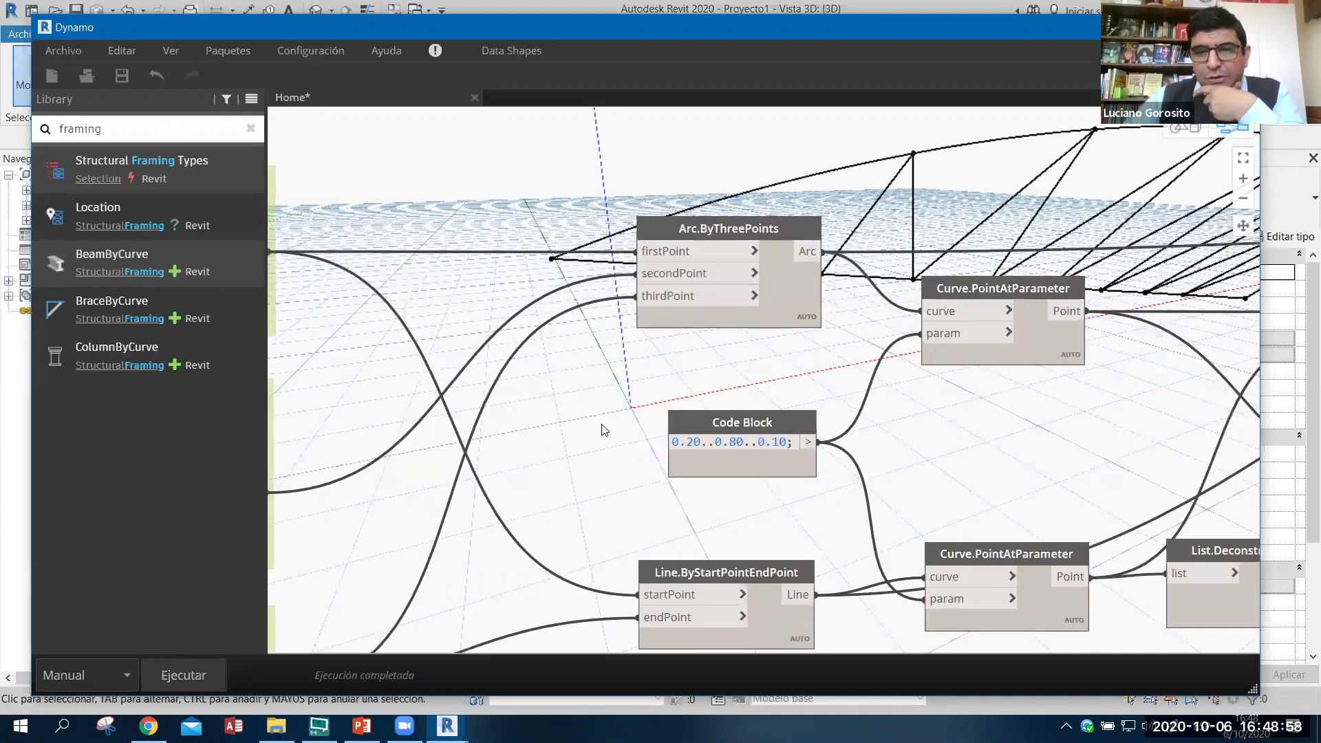
pyautogui.moveTo(844, 413); pyautogui.dragTo(840, 253, button='middle')
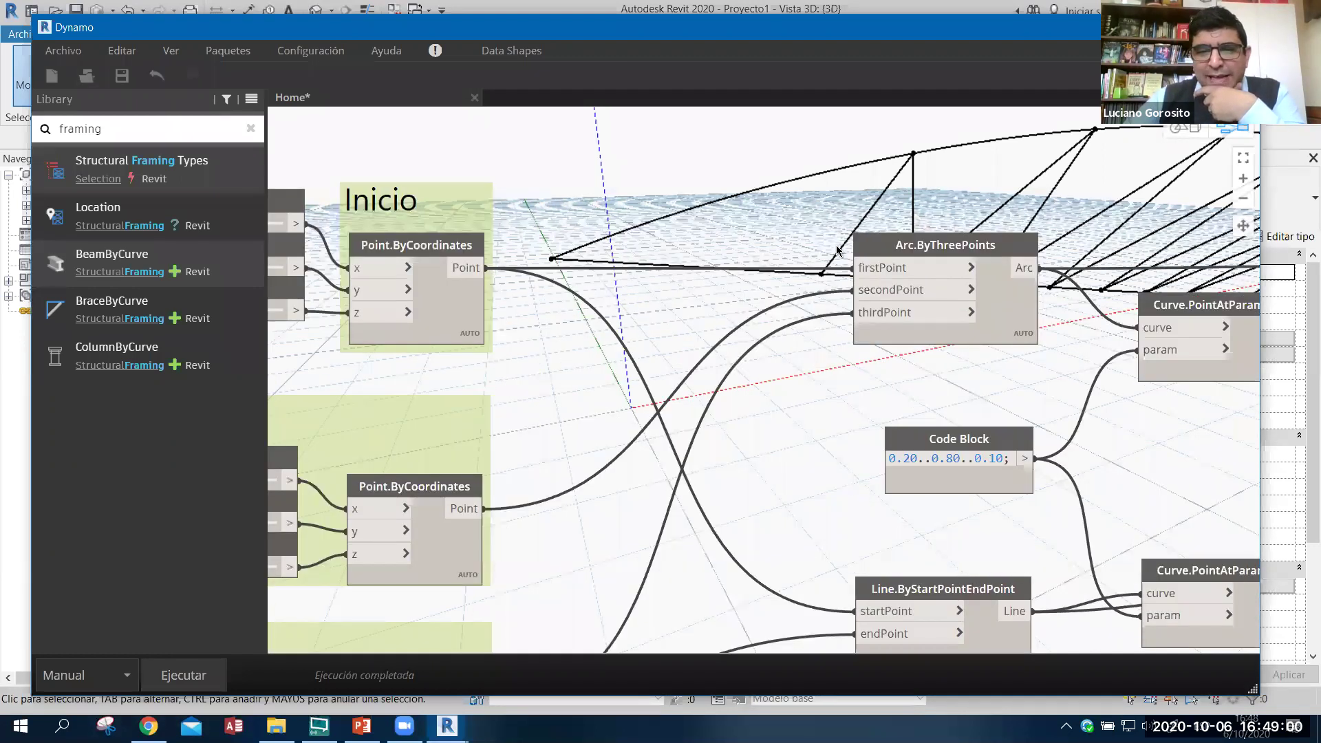
pyautogui.moveTo(935, 251)
pyautogui.mouseDown(button='middle')
pyautogui.moveTo(991, 249)
pyautogui.moveTo(790, 313)
pyautogui.mouseUp(button='middle')
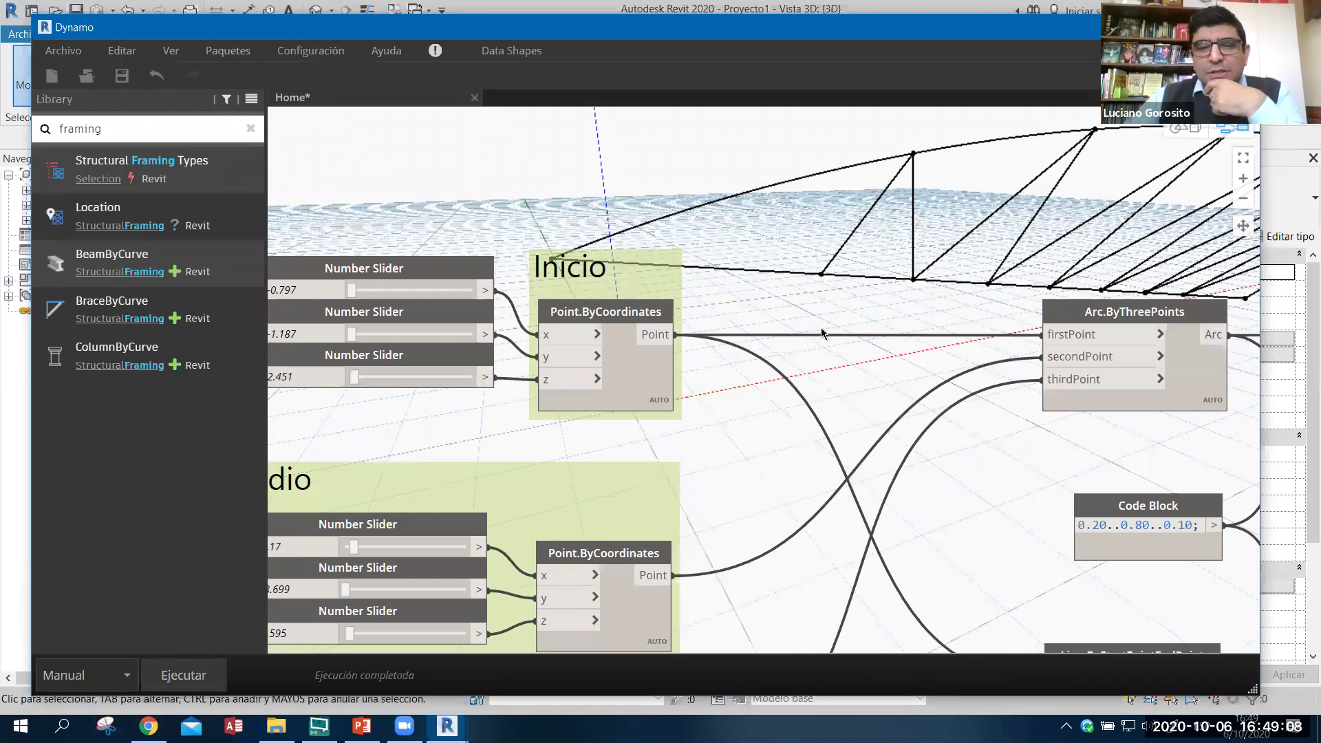
pyautogui.scroll(-1, 692, 284)
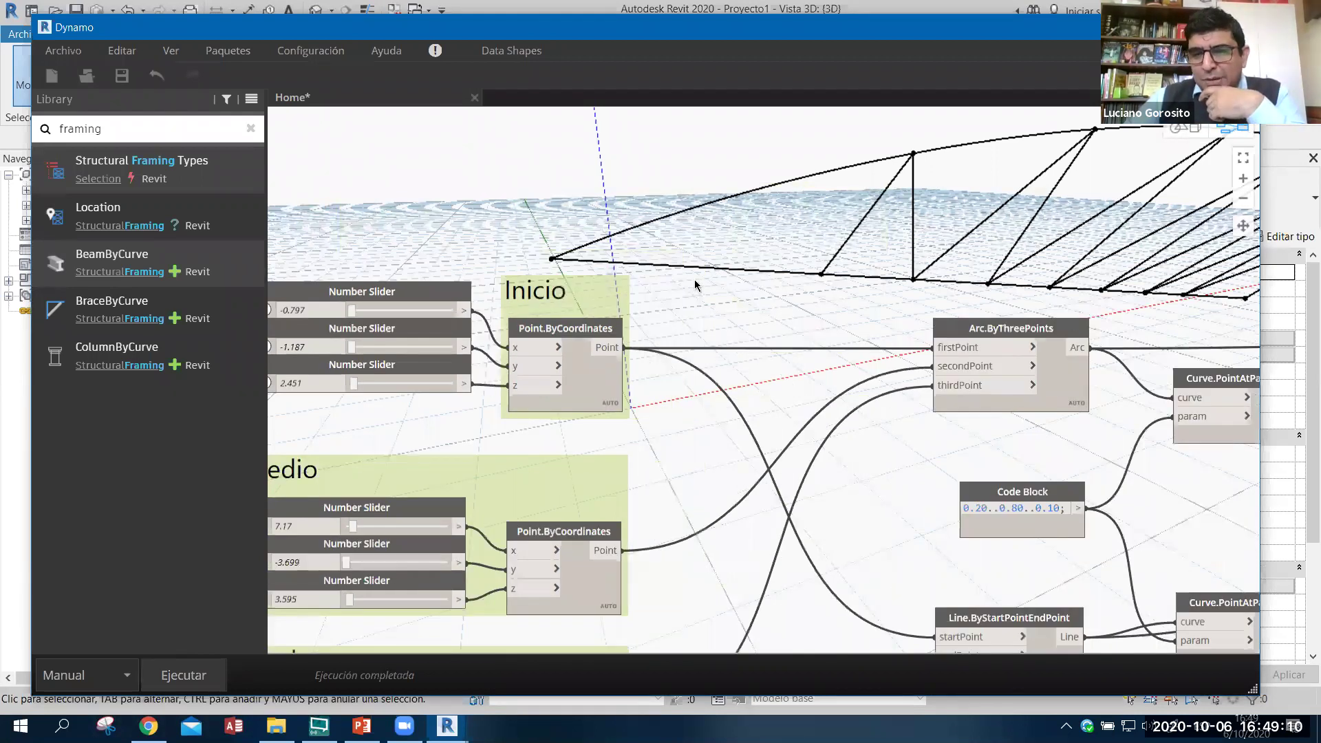
pyautogui.moveTo(695, 285); pyautogui.dragTo(673, 224, button='middle')
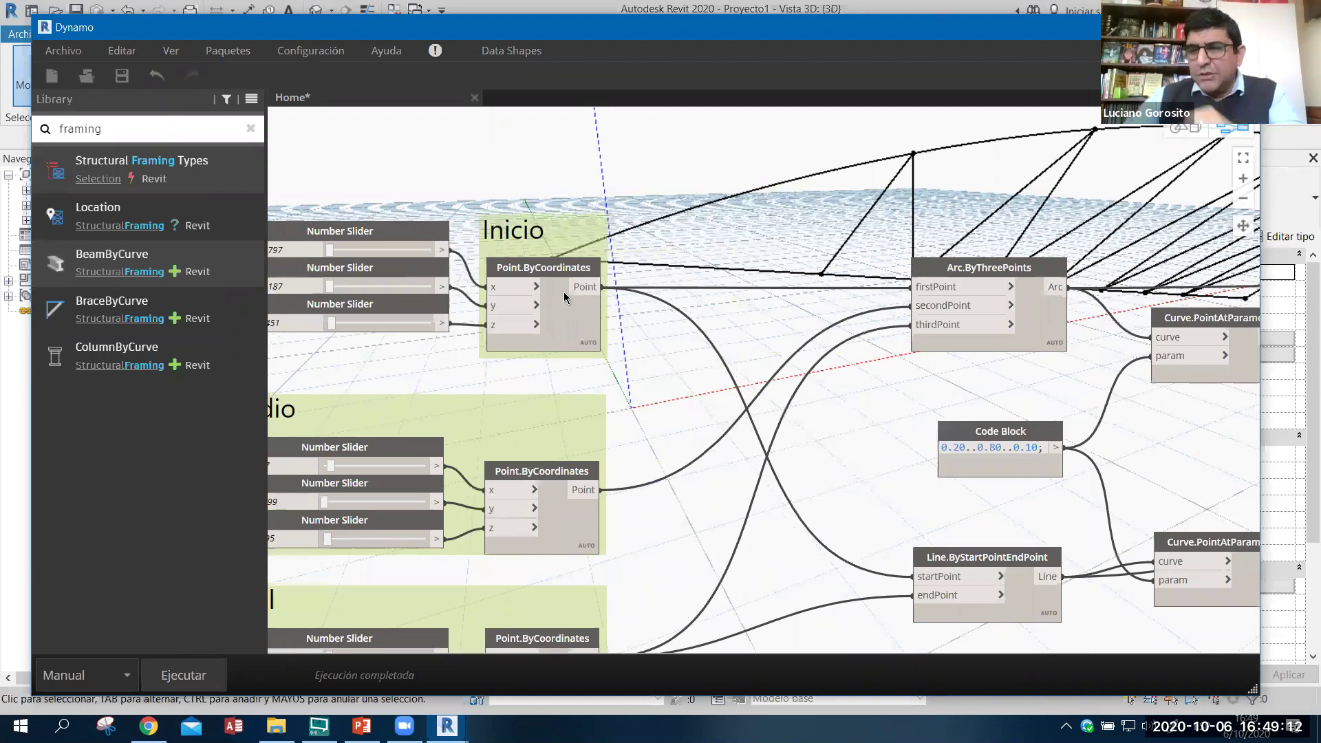
pyautogui.moveTo(564, 297); pyautogui.dragTo(491, 337, button='middle')
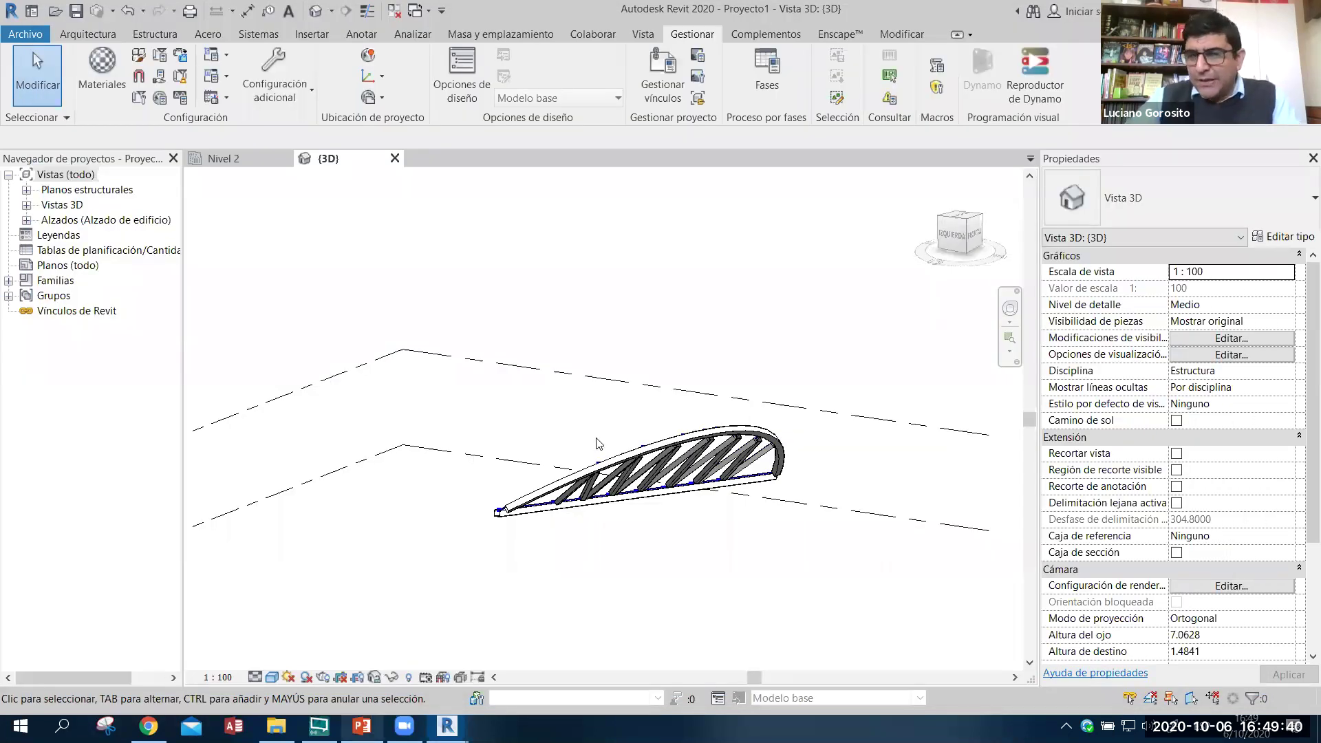
# - Leave Revit and return to the PowerPoint DEMOSTRACIÓN slide
pyautogui.hotkey('alt', 'Tab')
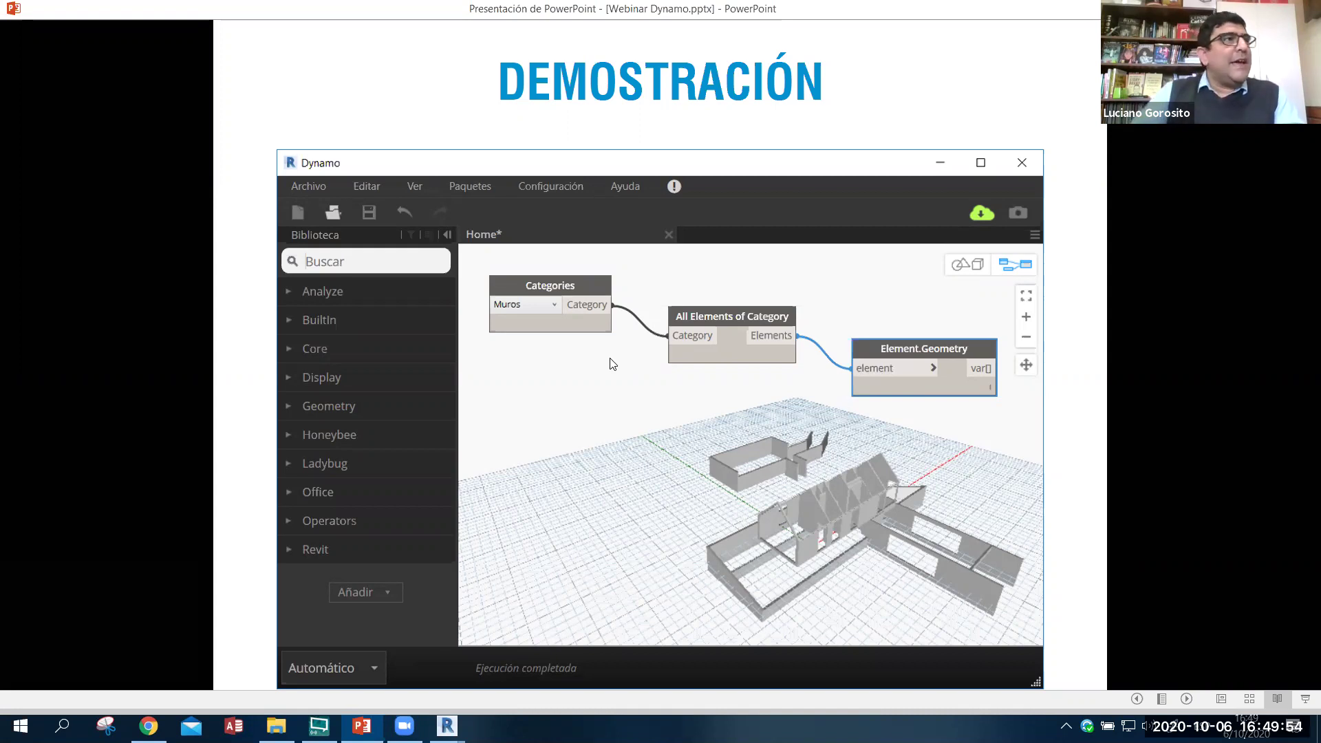
# - Advance to the INFORMACIÓN DEL CURSO DE DYNAMO slide
pyautogui.click(539, 314)
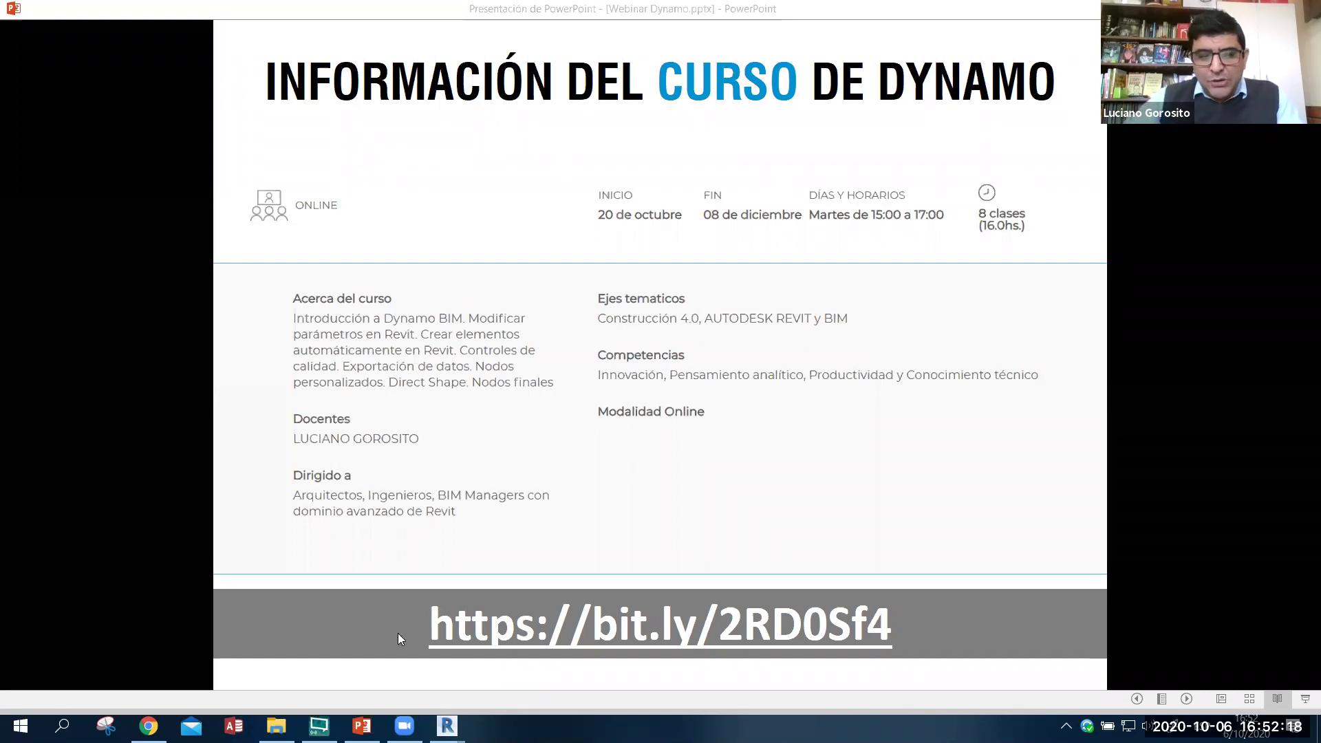
# - Bring Dynamo forward, close the truss graph without saving, and start a new blank graph
pyautogui.click(447, 725)
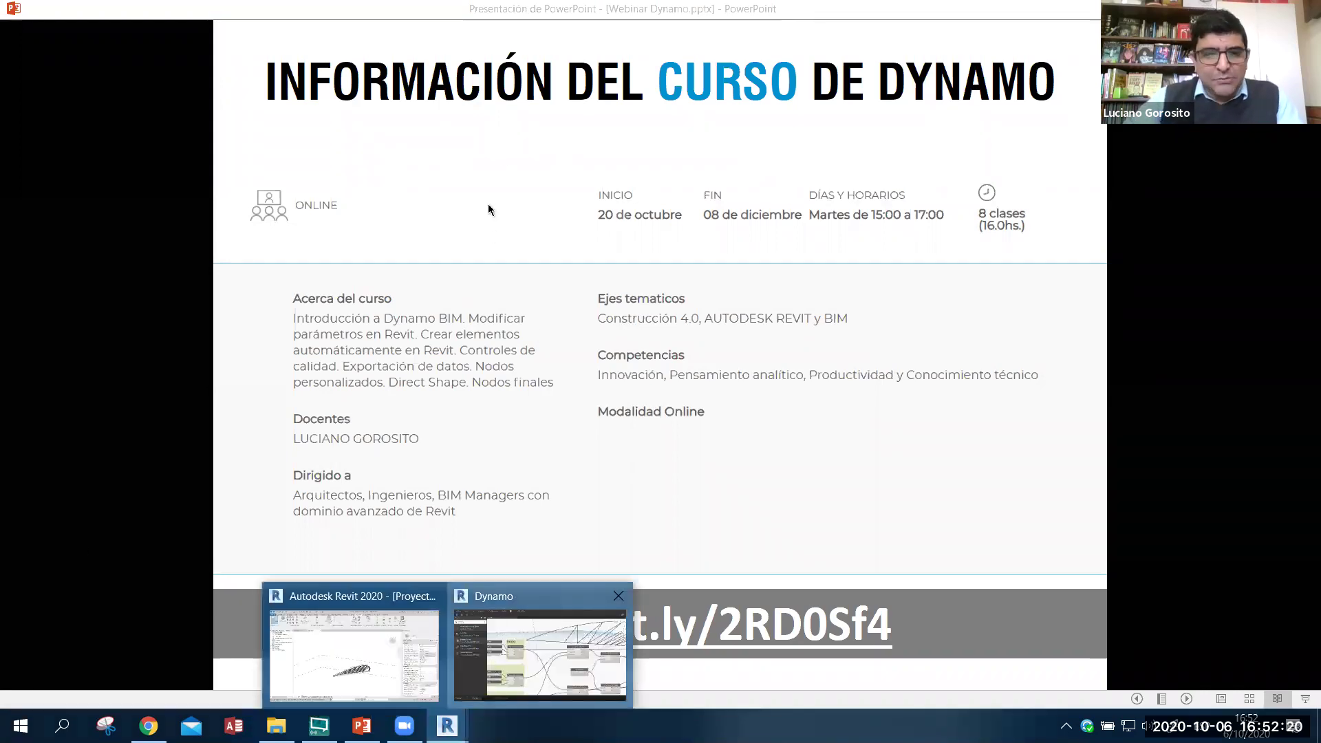
pyautogui.click(540, 653)
pyautogui.click(475, 106)
pyautogui.click(683, 406)
pyautogui.click(431, 256)
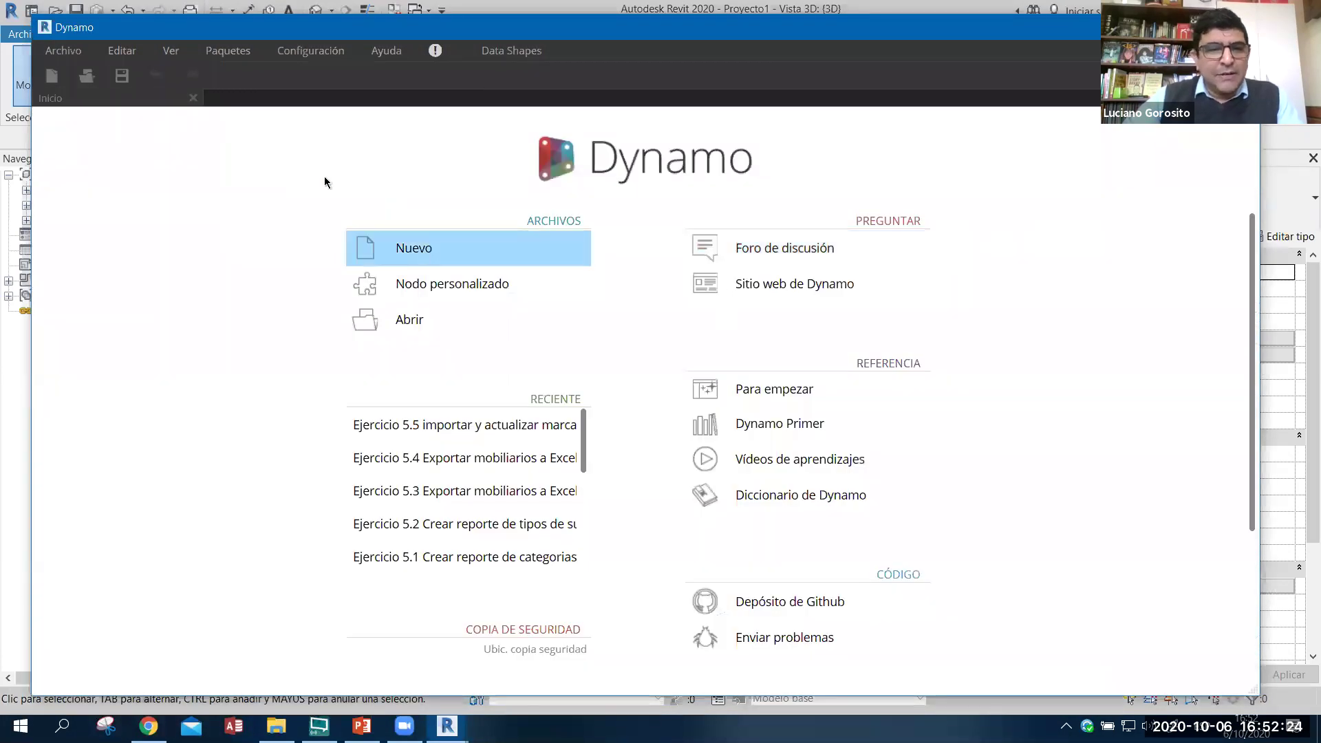
# - Search the node library for 'selectmodel', then trim the term to broaden results
pyautogui.hotkey('ctrl', 'a')
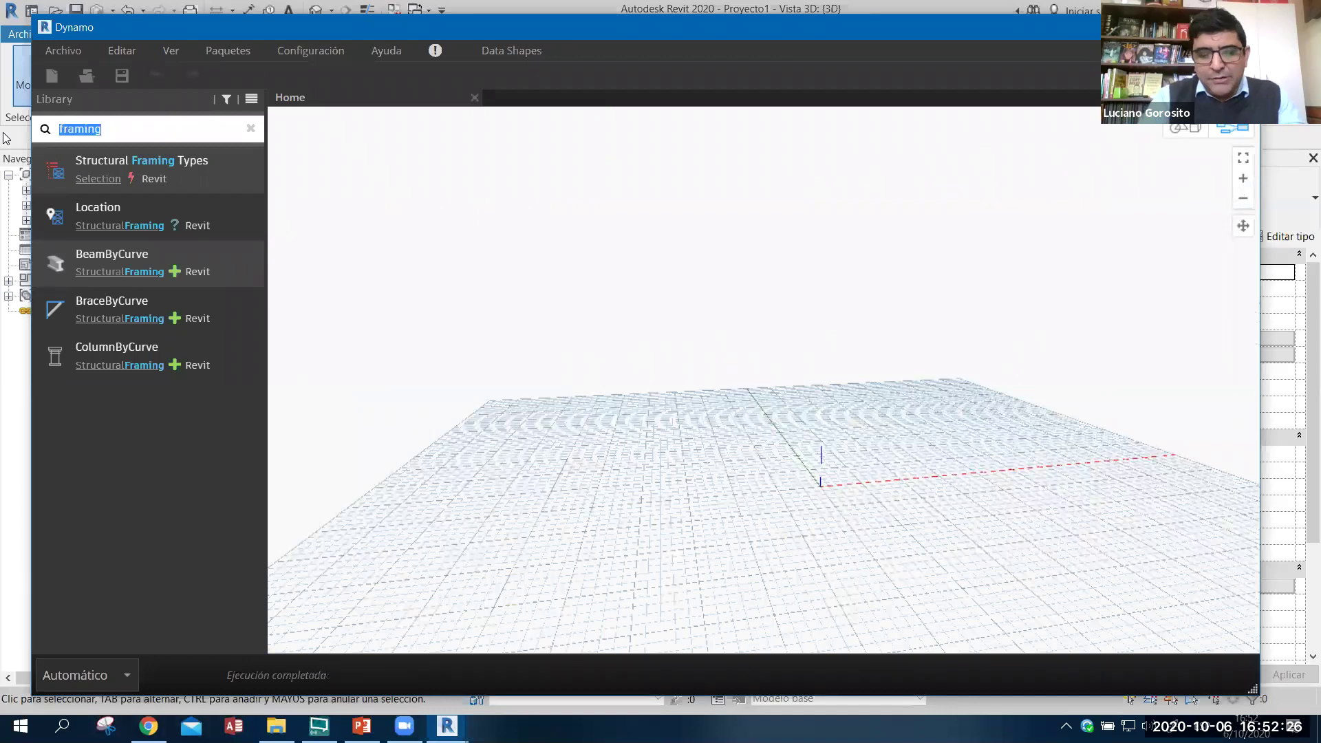
pyautogui.write('sele')
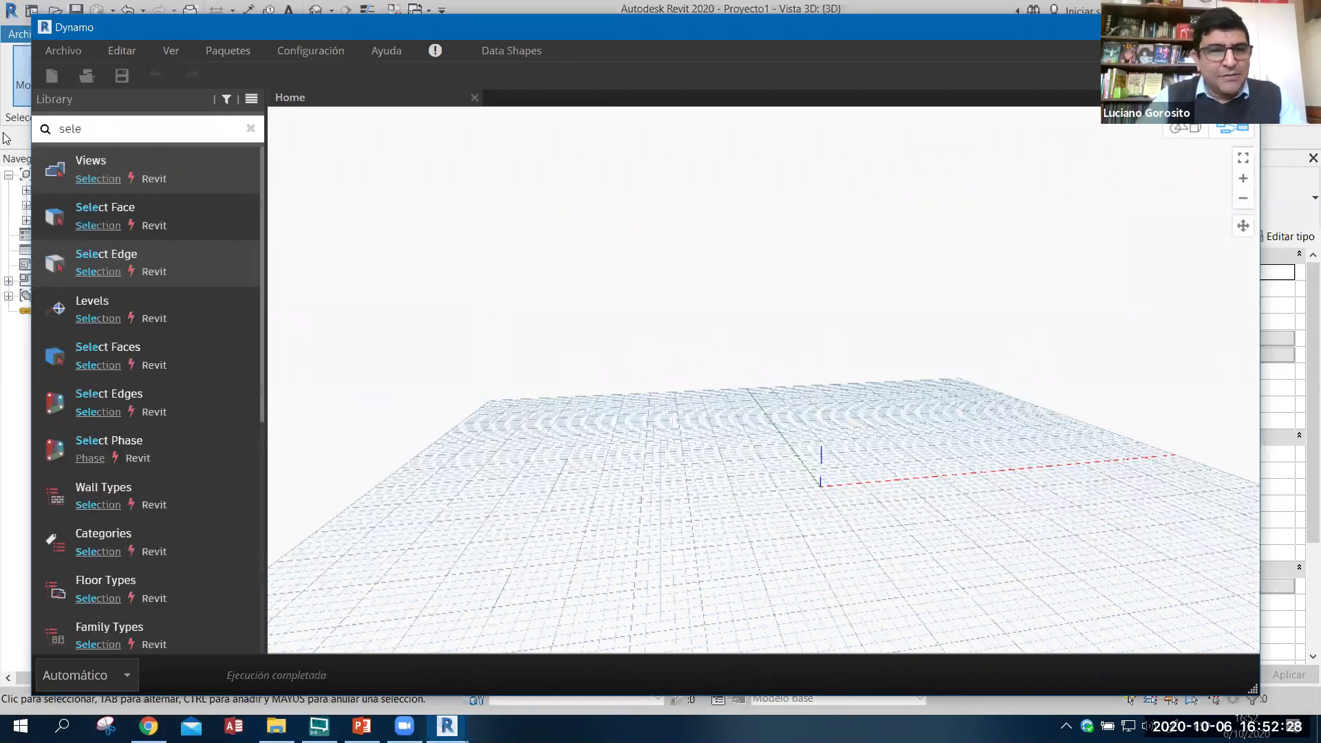
pyautogui.write('ctmo')
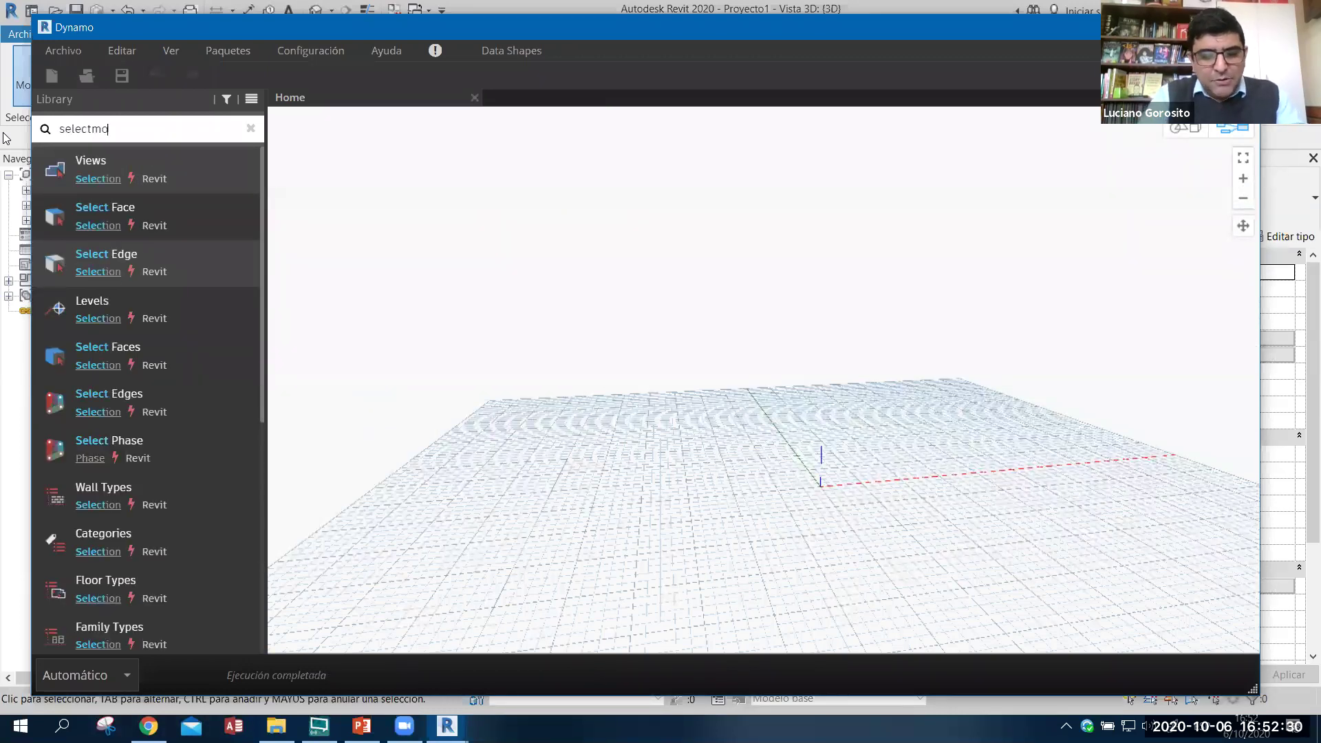
pyautogui.write('del')
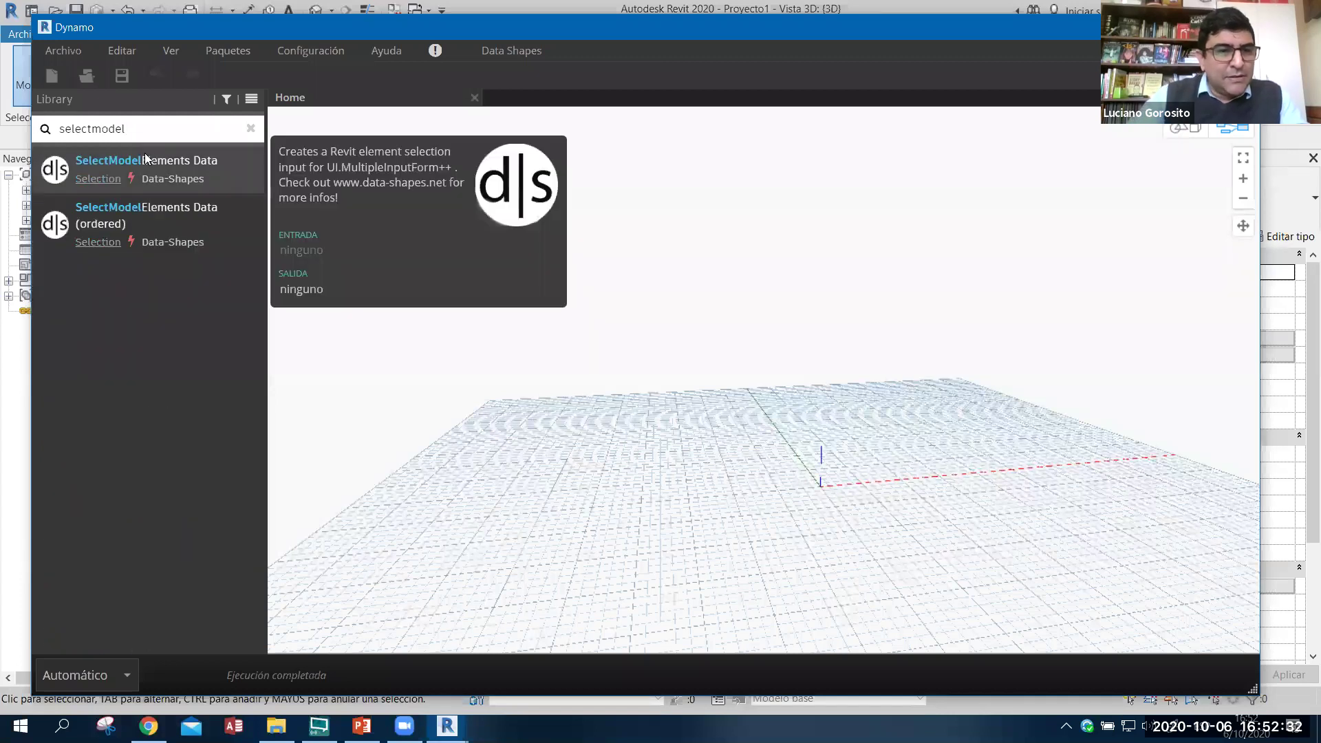
pyautogui.press('BackSpace')
pyautogui.press('BackSpace')
pyautogui.press('BackSpace')
pyautogui.press('BackSpace')
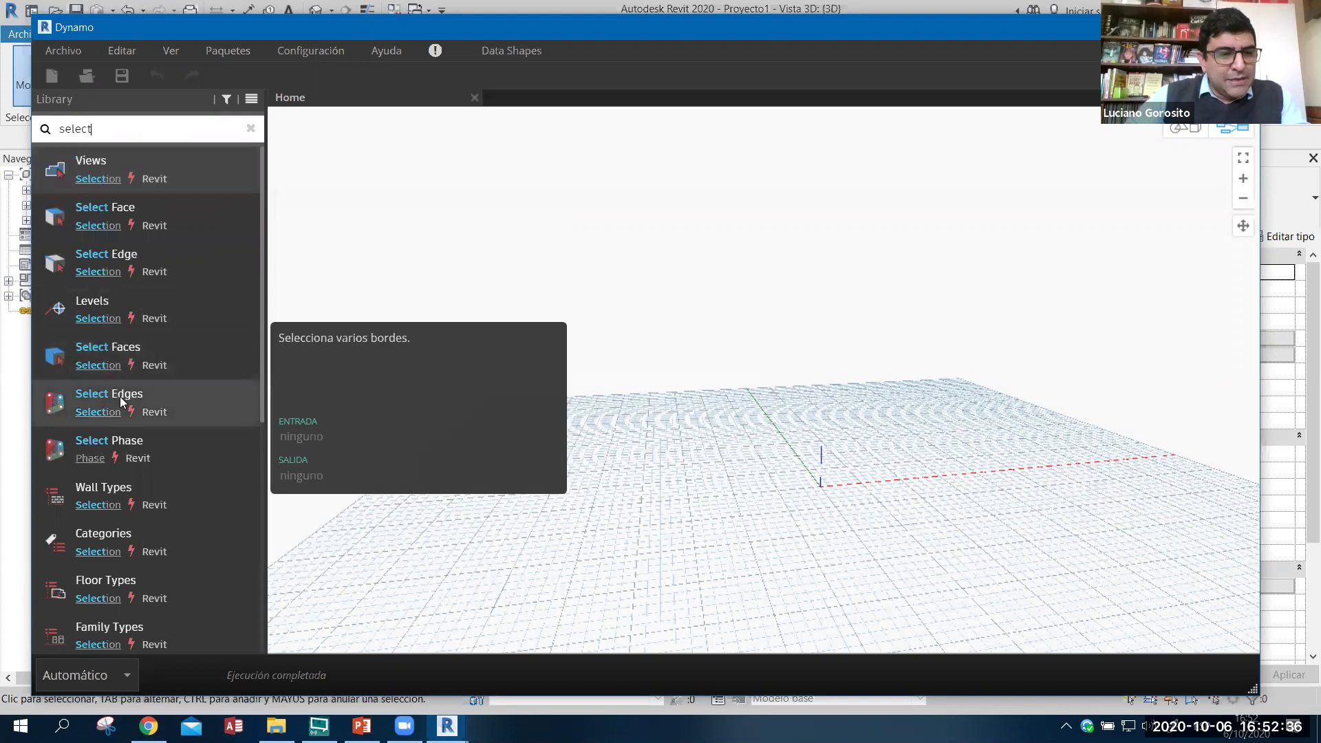
# - Place a Select Model Element node and pick a truss member in Revit, giving Element 418563
pyautogui.scroll(-3, 117, 412)
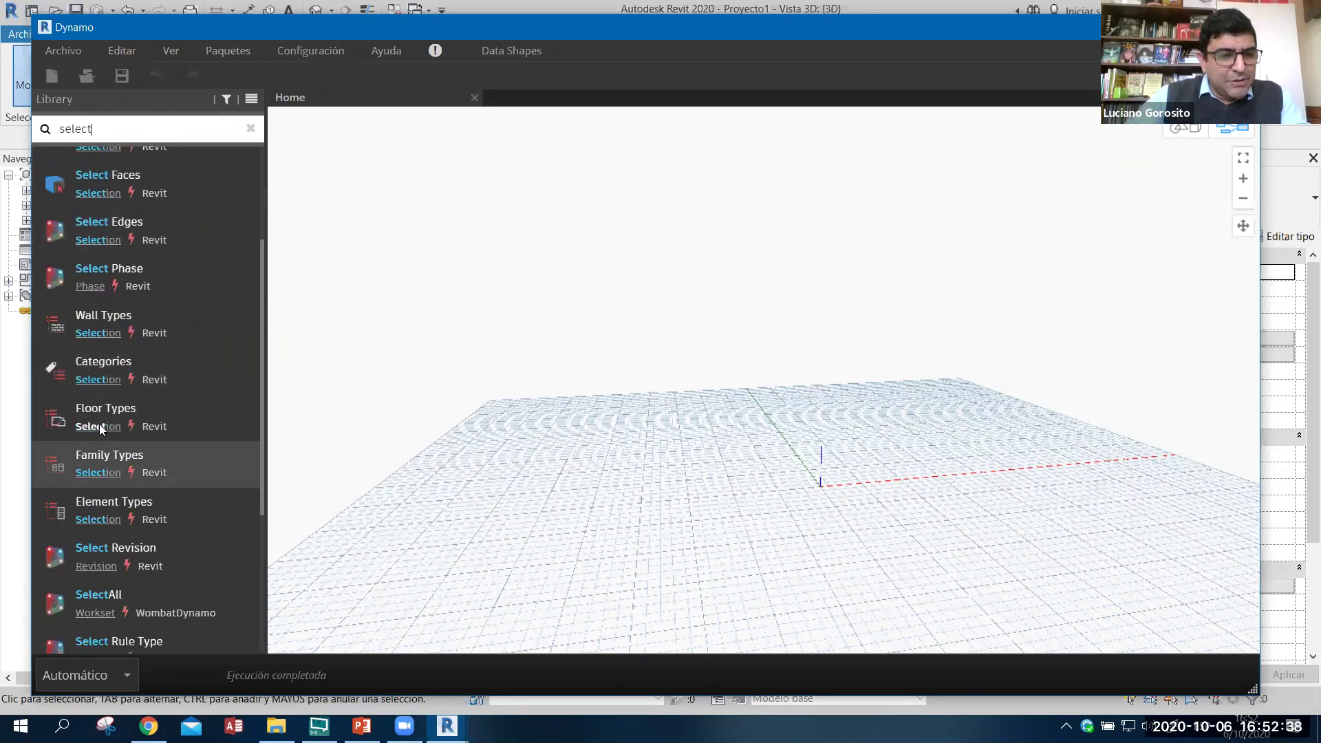
pyautogui.scroll(-3, 99, 426)
pyautogui.scroll(-2, 105, 536)
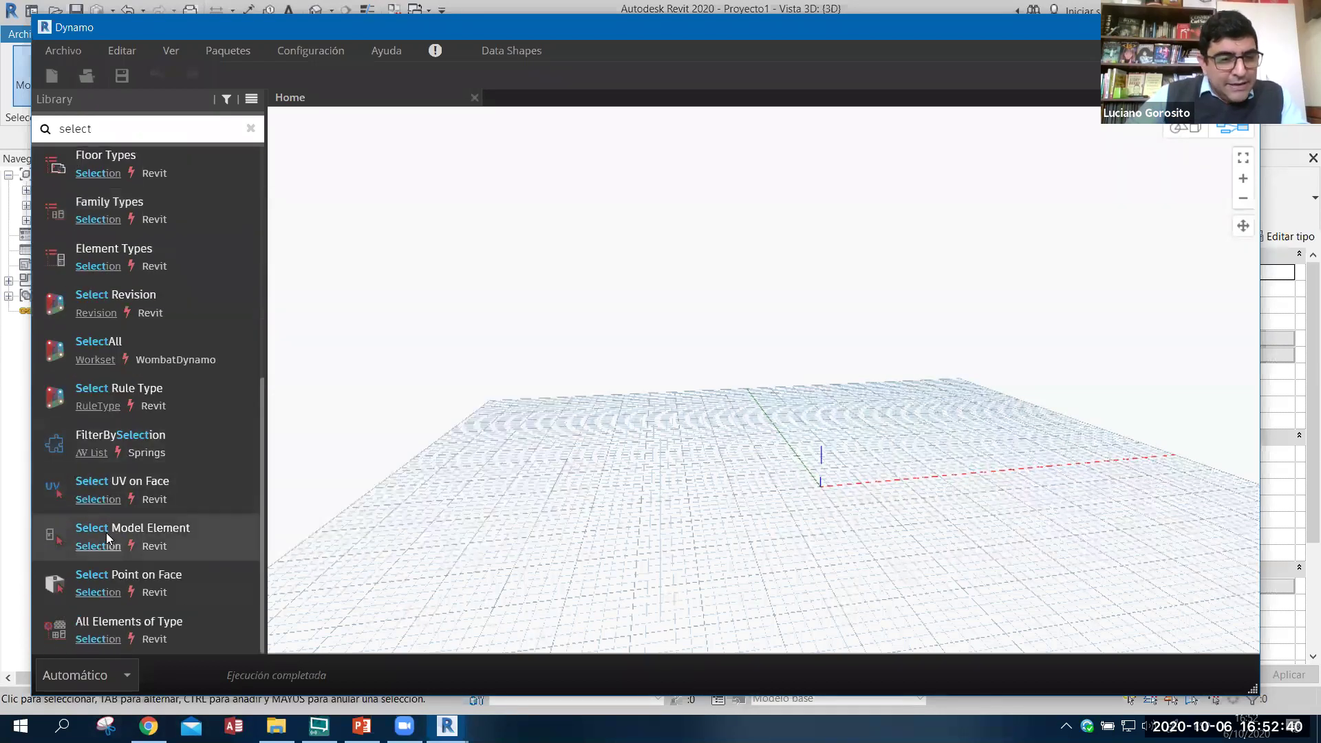
pyautogui.moveTo(105, 532); pyautogui.dragTo(887, 449)
pyautogui.moveTo(923, 405); pyautogui.dragTo(572, 234)
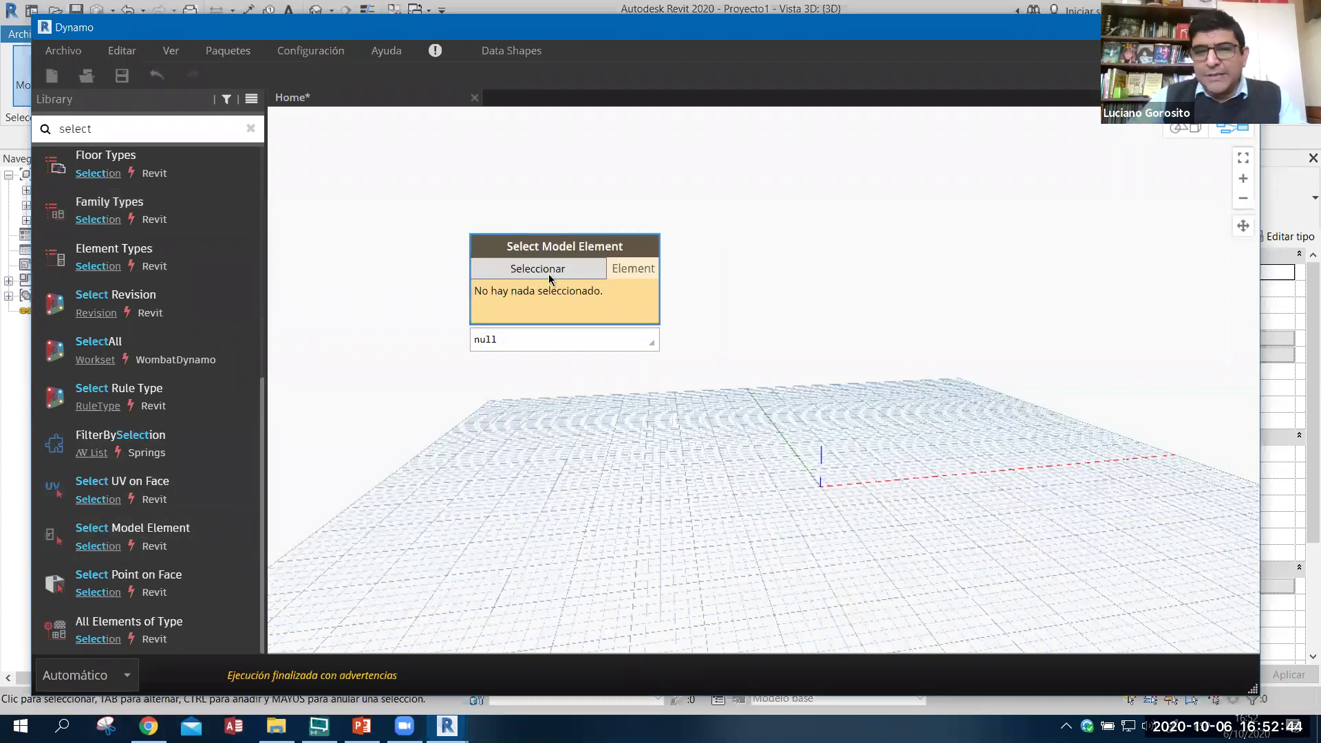
pyautogui.click(550, 271)
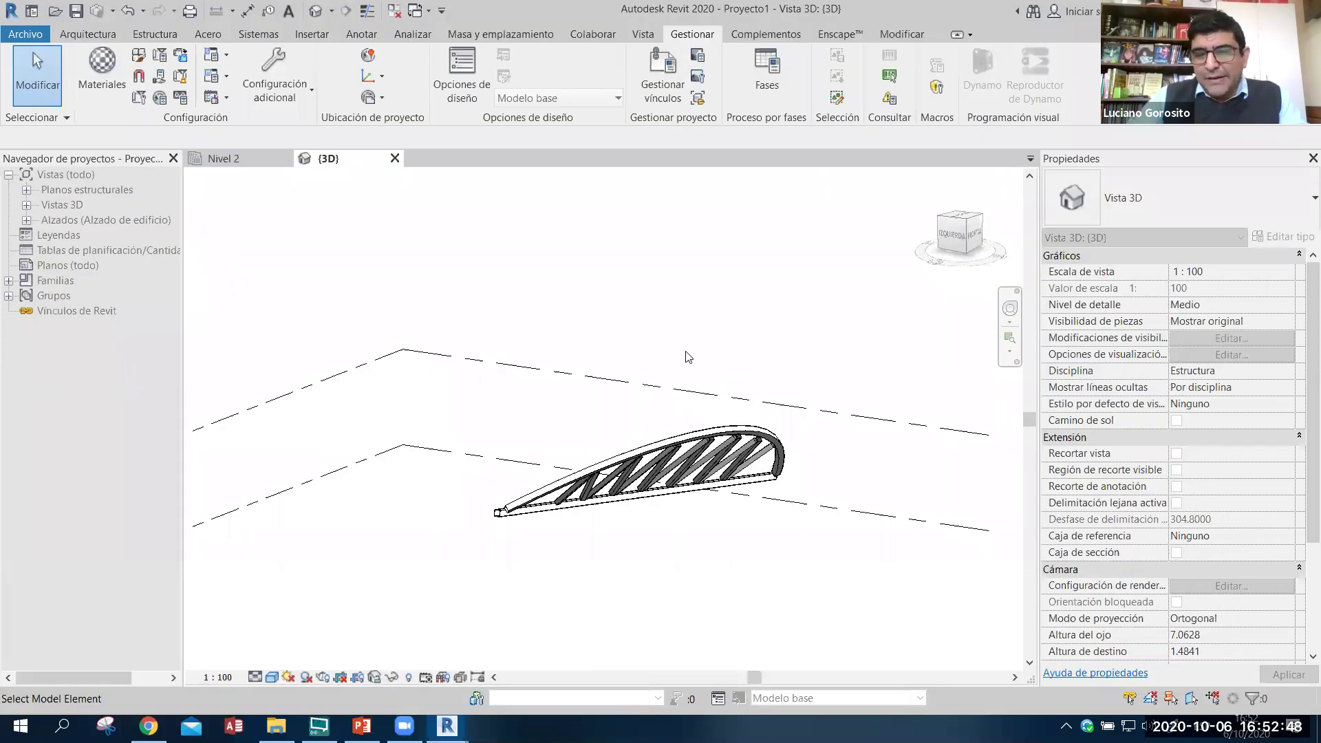
pyautogui.scroll(2, 688, 356)
pyautogui.click(687, 355)
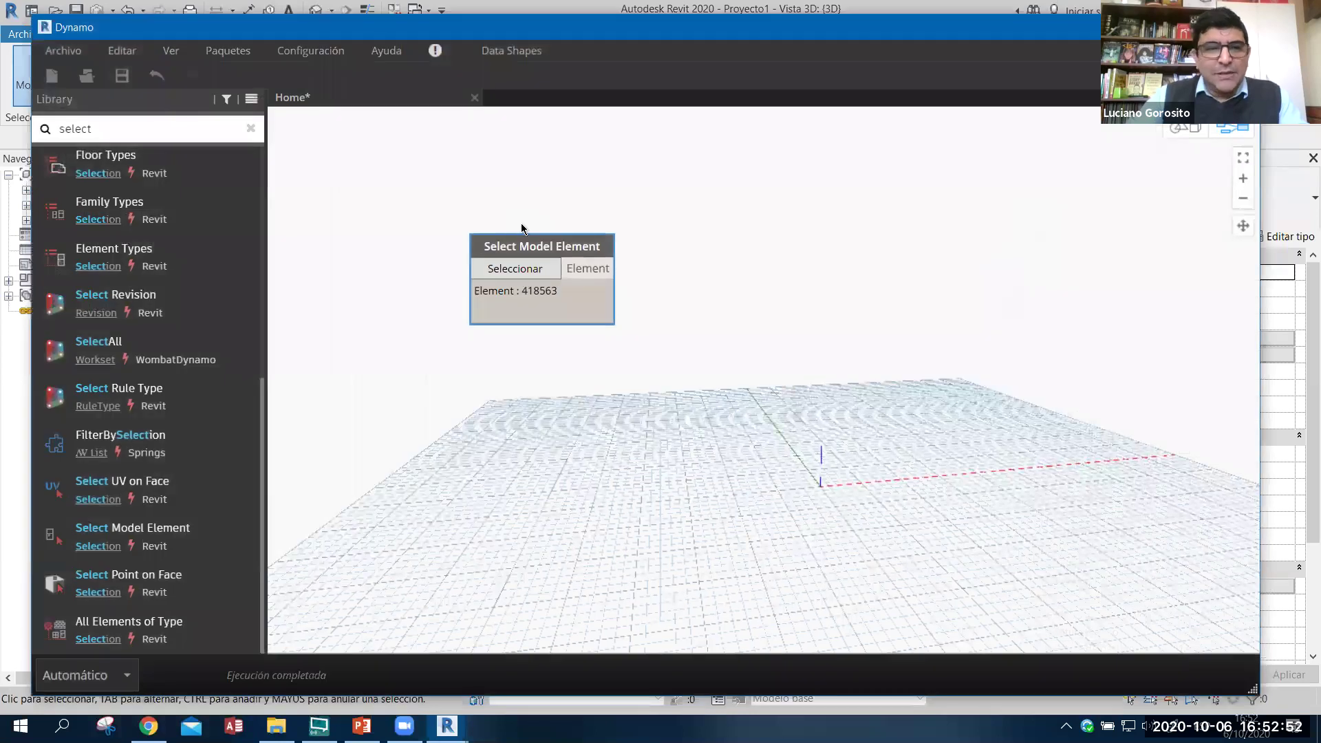
pyautogui.moveTo(521, 241); pyautogui.dragTo(484, 216)
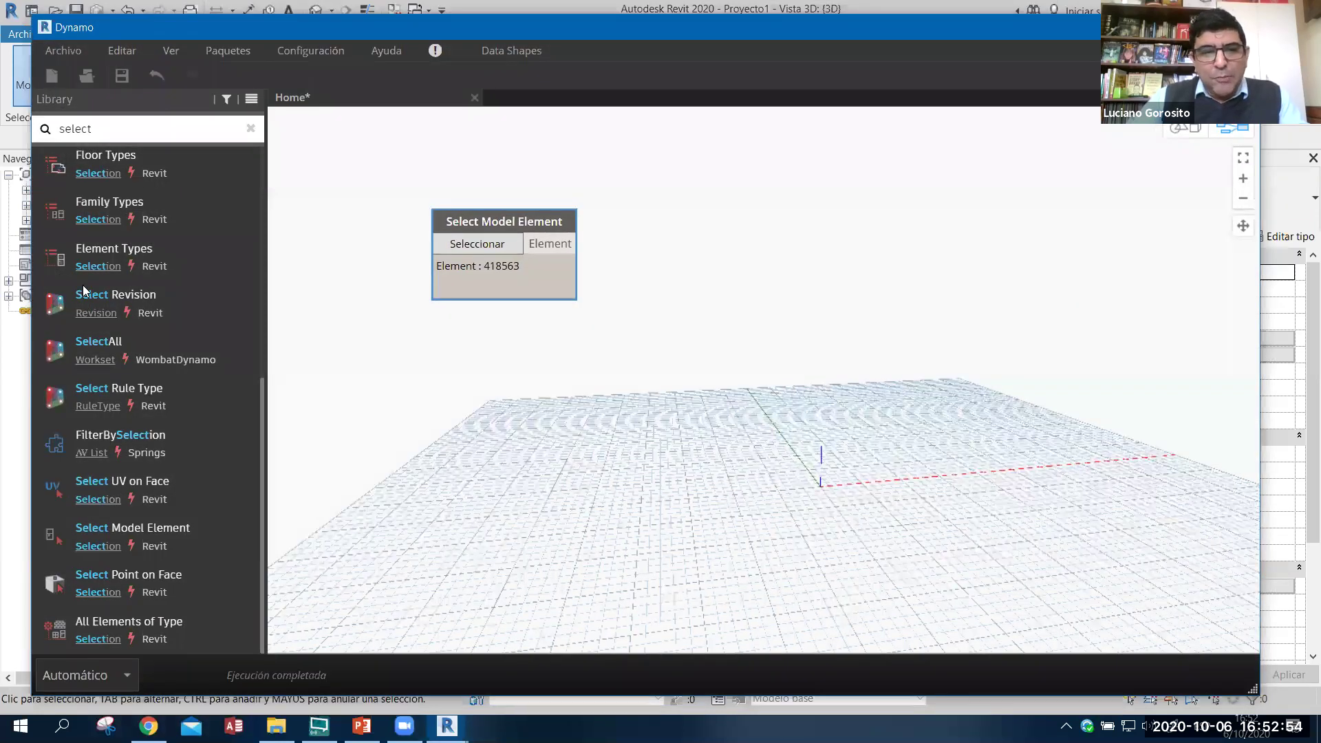
# - Add an Element.Parameters node from the library's Revit Element category
pyautogui.press('Escape')
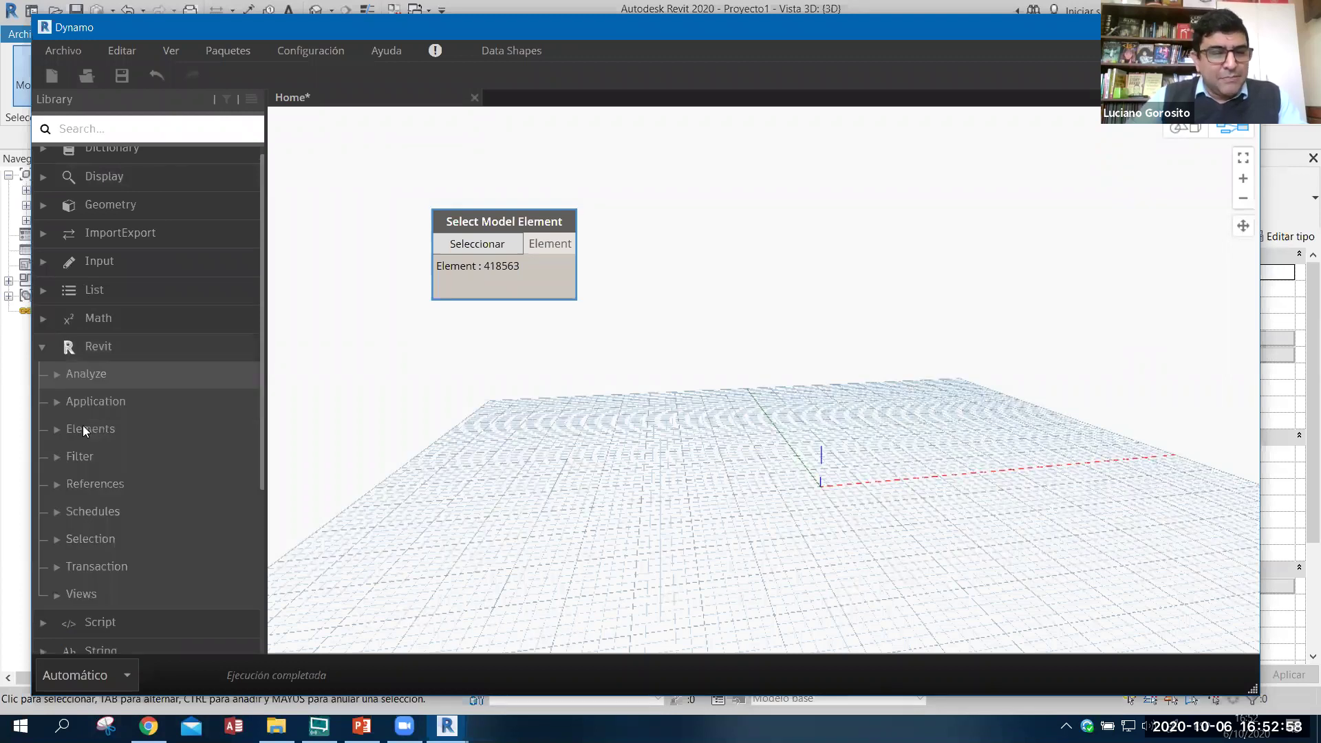
pyautogui.click(82, 425)
pyautogui.scroll(-3, 112, 525)
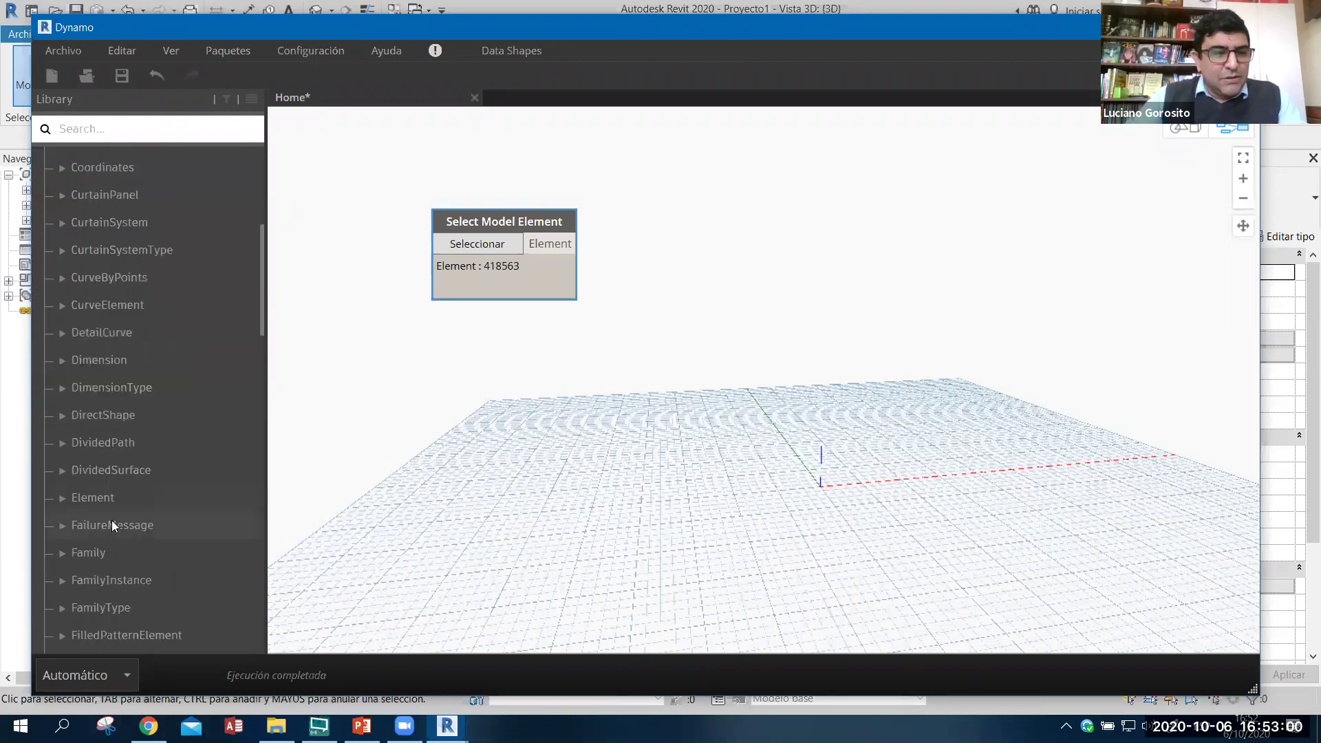
pyautogui.click(108, 474)
pyautogui.scroll(-5, 120, 536)
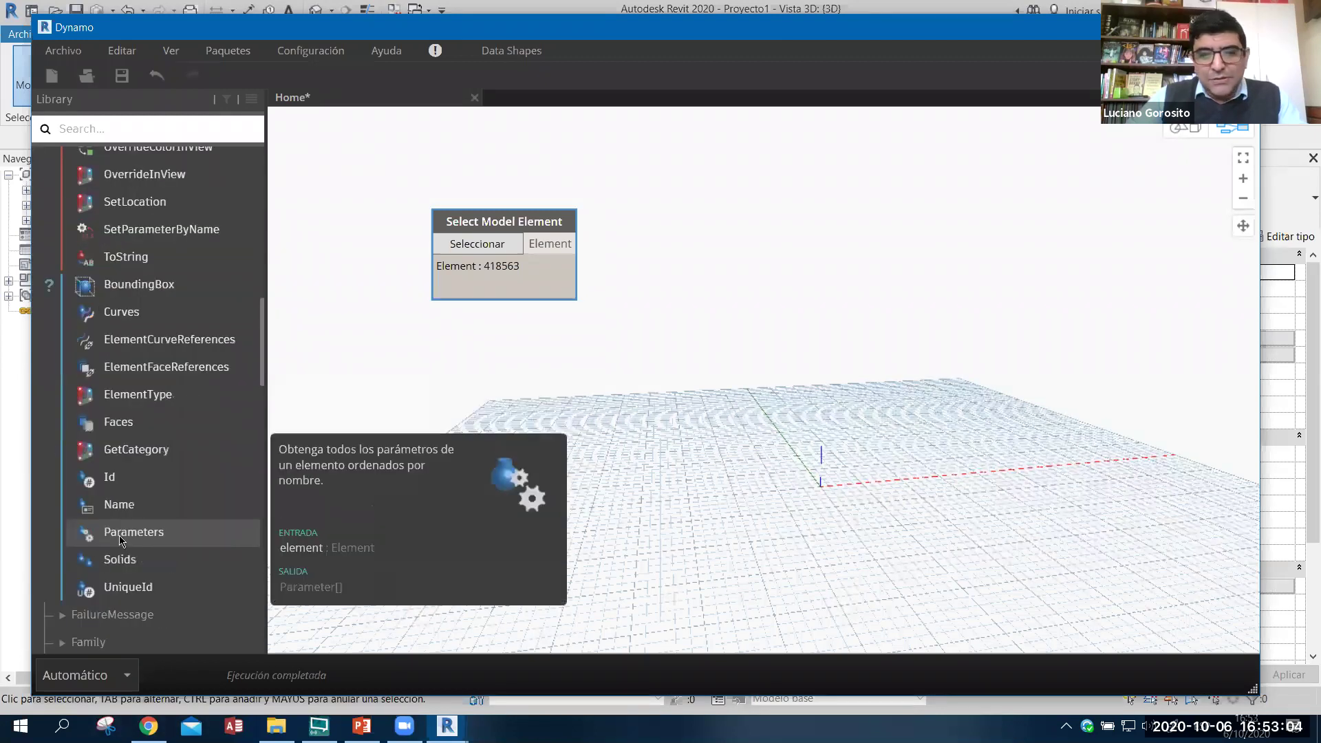
pyautogui.click(119, 536)
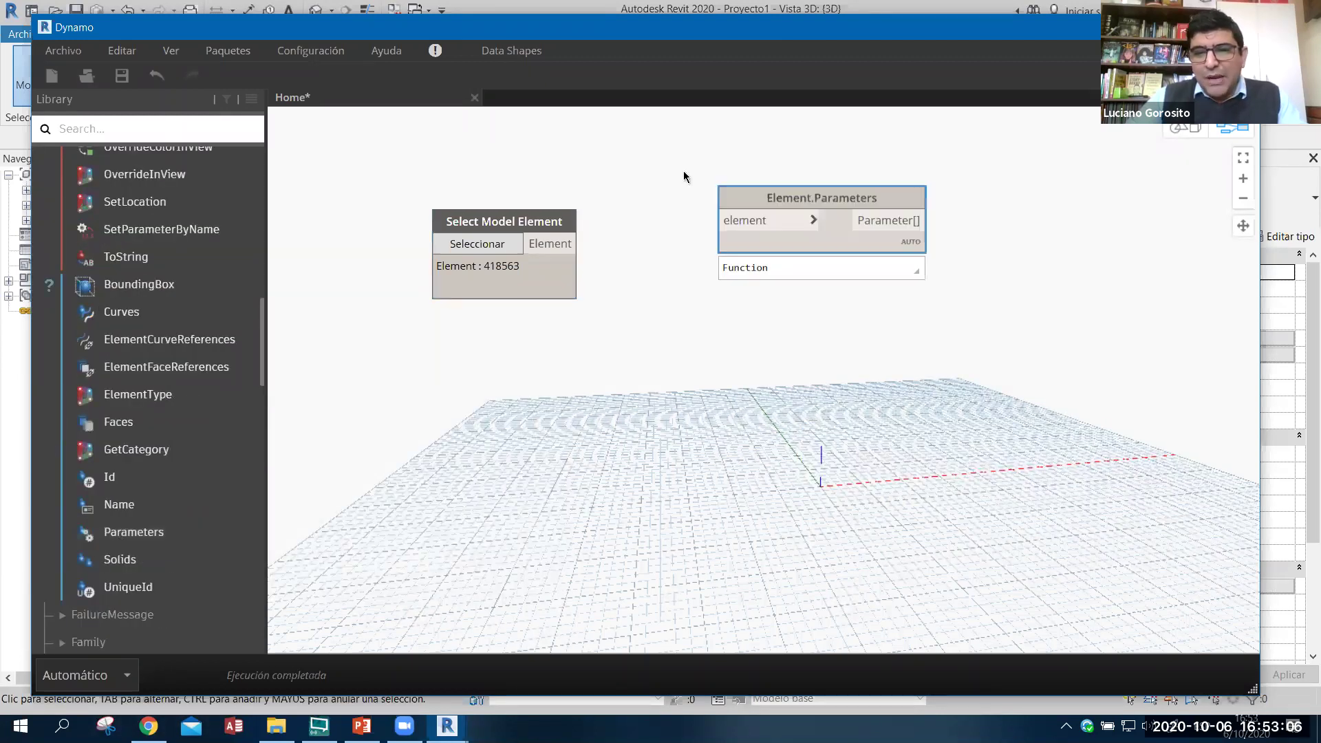
pyautogui.scroll(2, 968, 255)
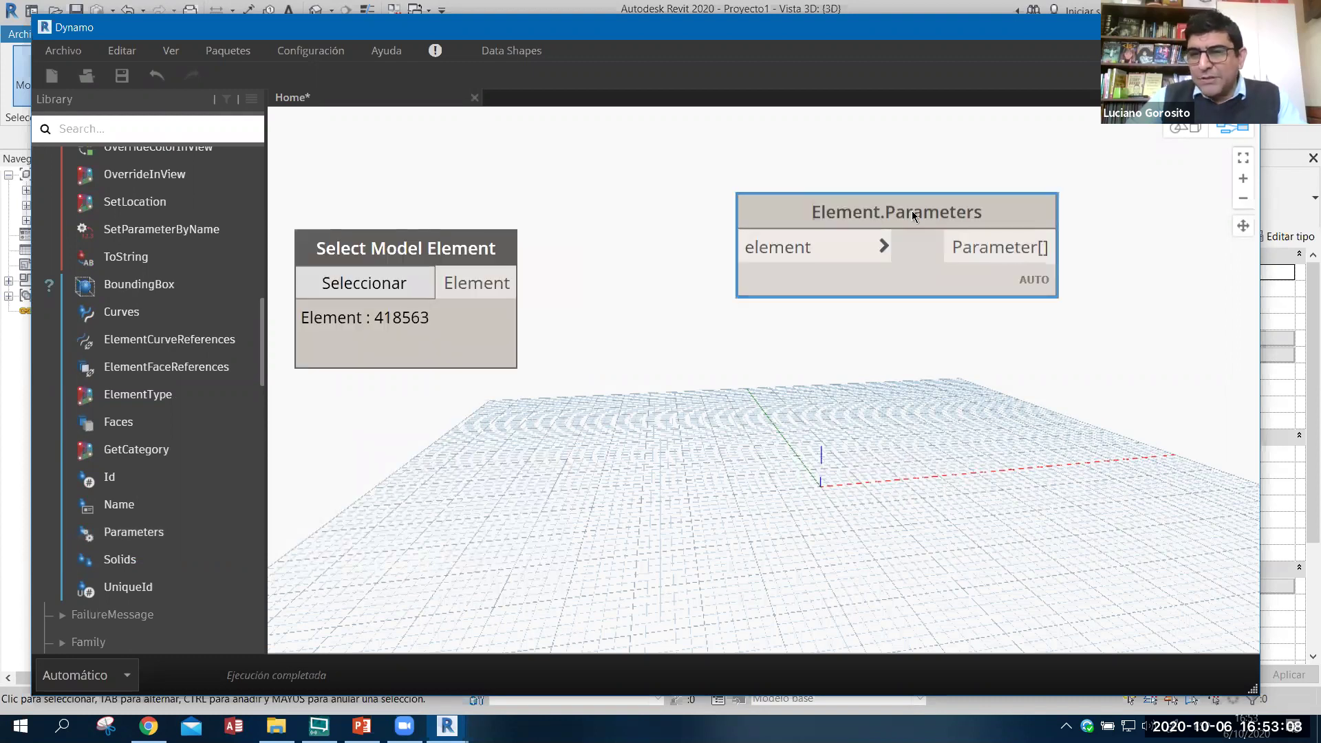
# - Wire the picked element into Element.Parameters to list its 44 parameters, showing Comentarios empty
pyautogui.click(476, 293)
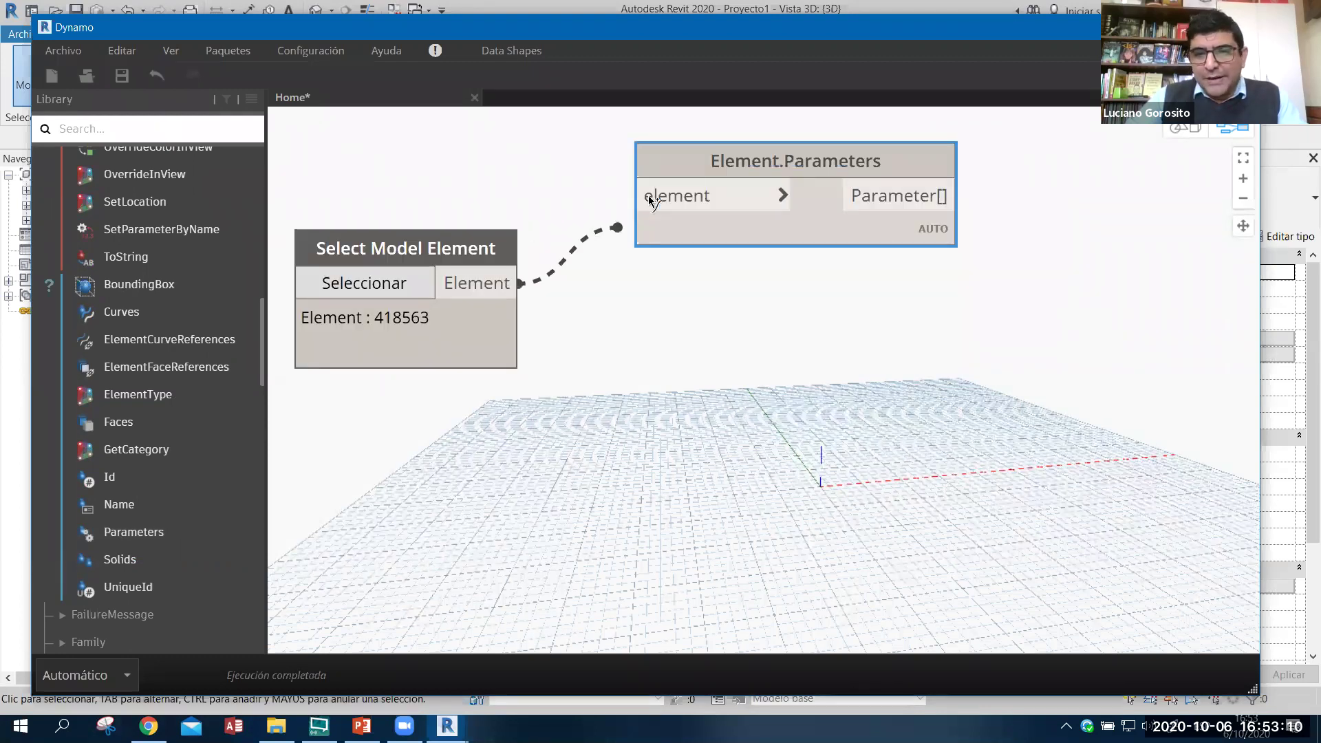
pyautogui.click(638, 196)
pyautogui.moveTo(919, 238); pyautogui.dragTo(780, 238, button='middle')
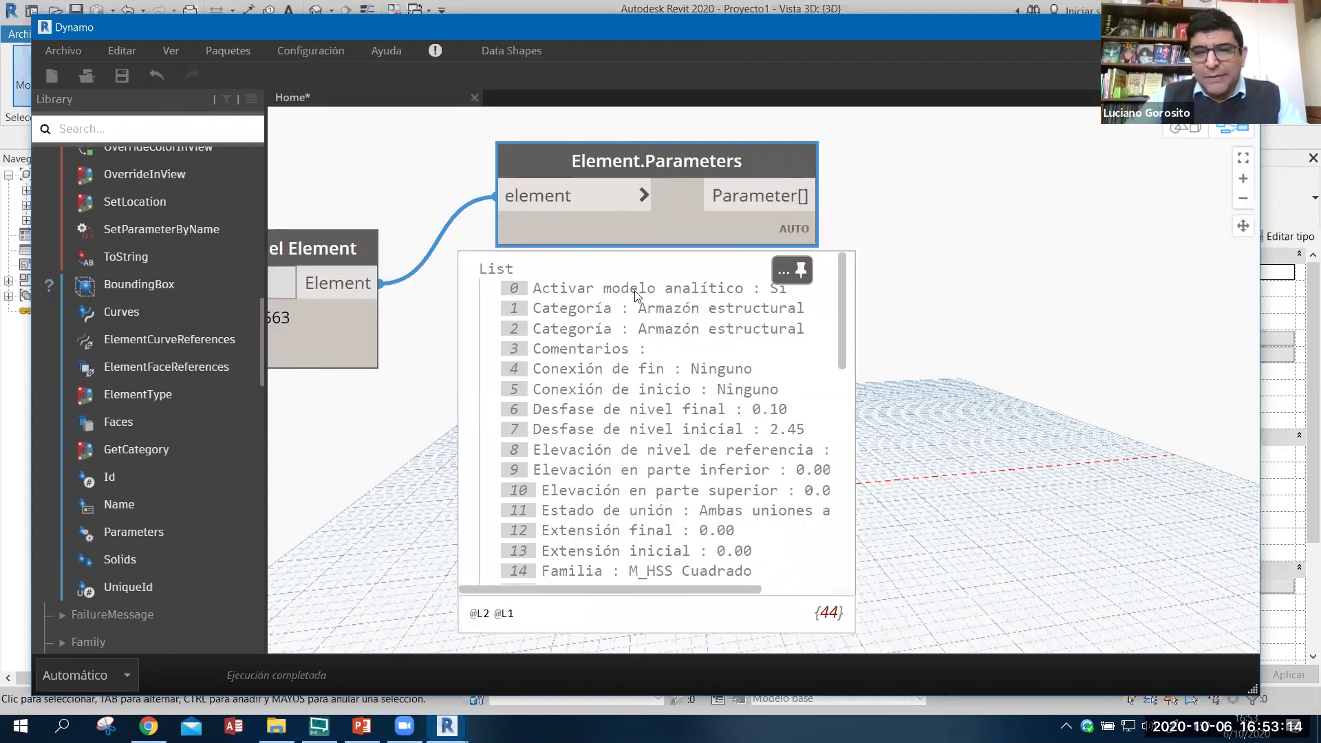
pyautogui.moveTo(657, 212)
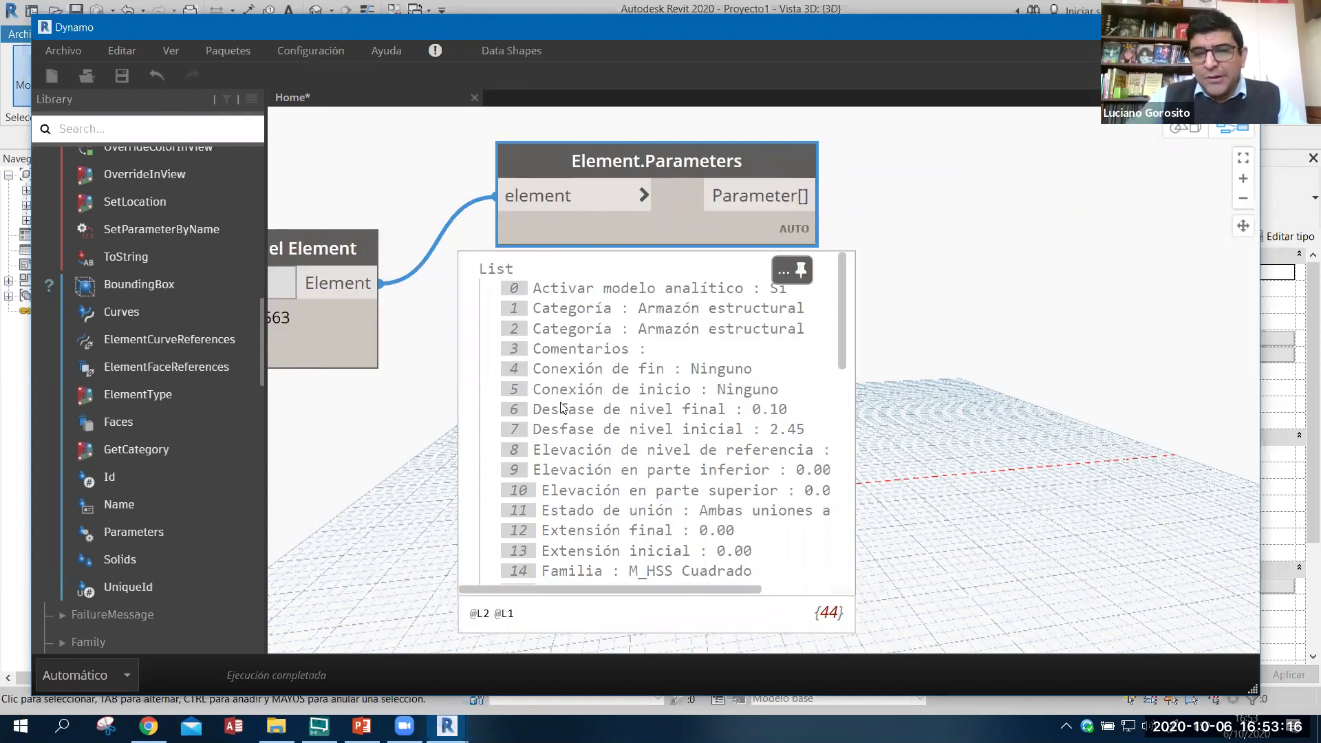
pyautogui.moveTo(657, 428)
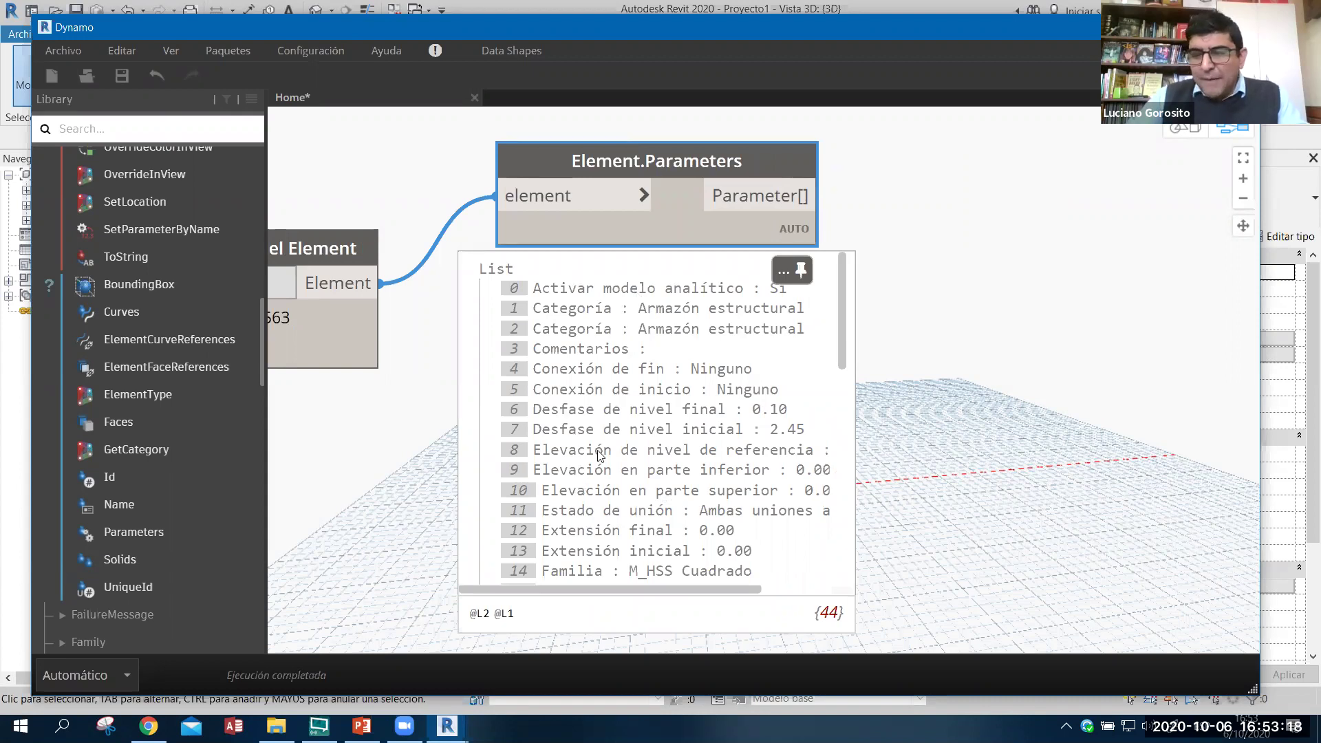
pyautogui.scroll(-3, 832, 621)
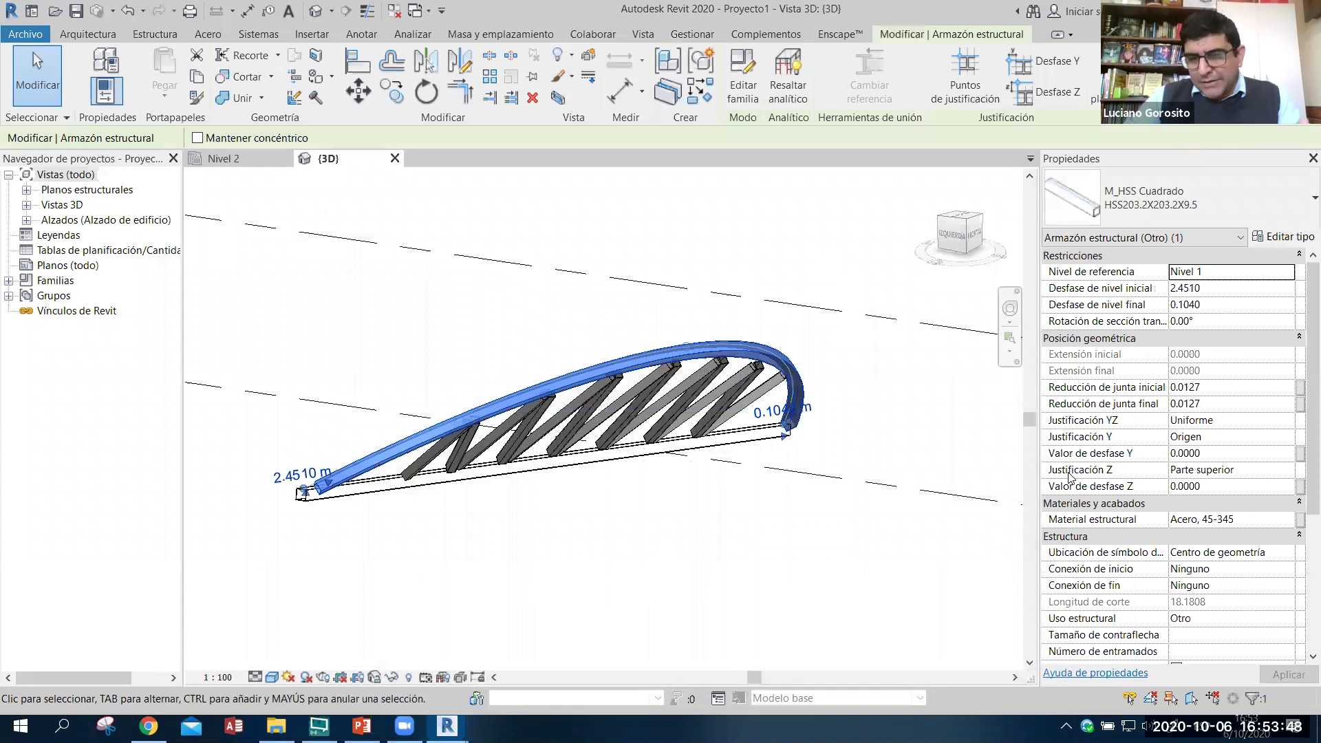
pyautogui.press('Escape')
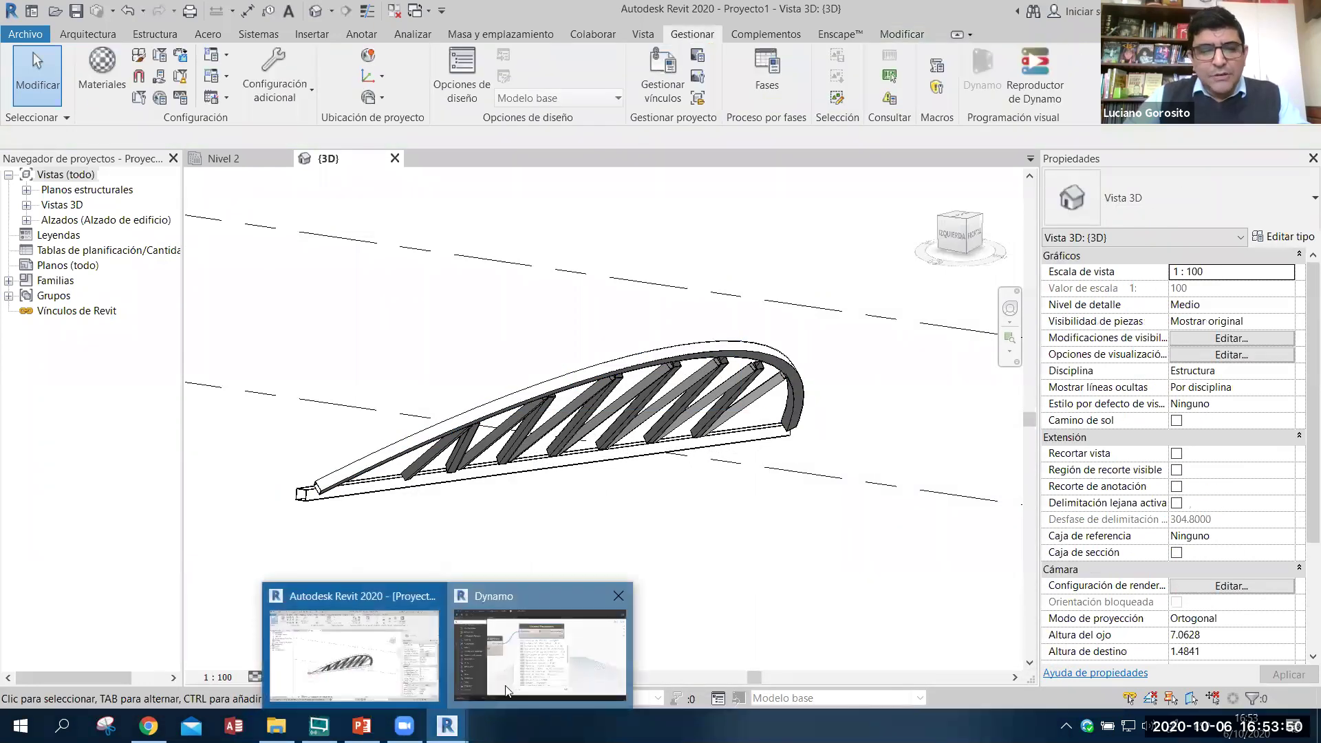
pyautogui.click(506, 690)
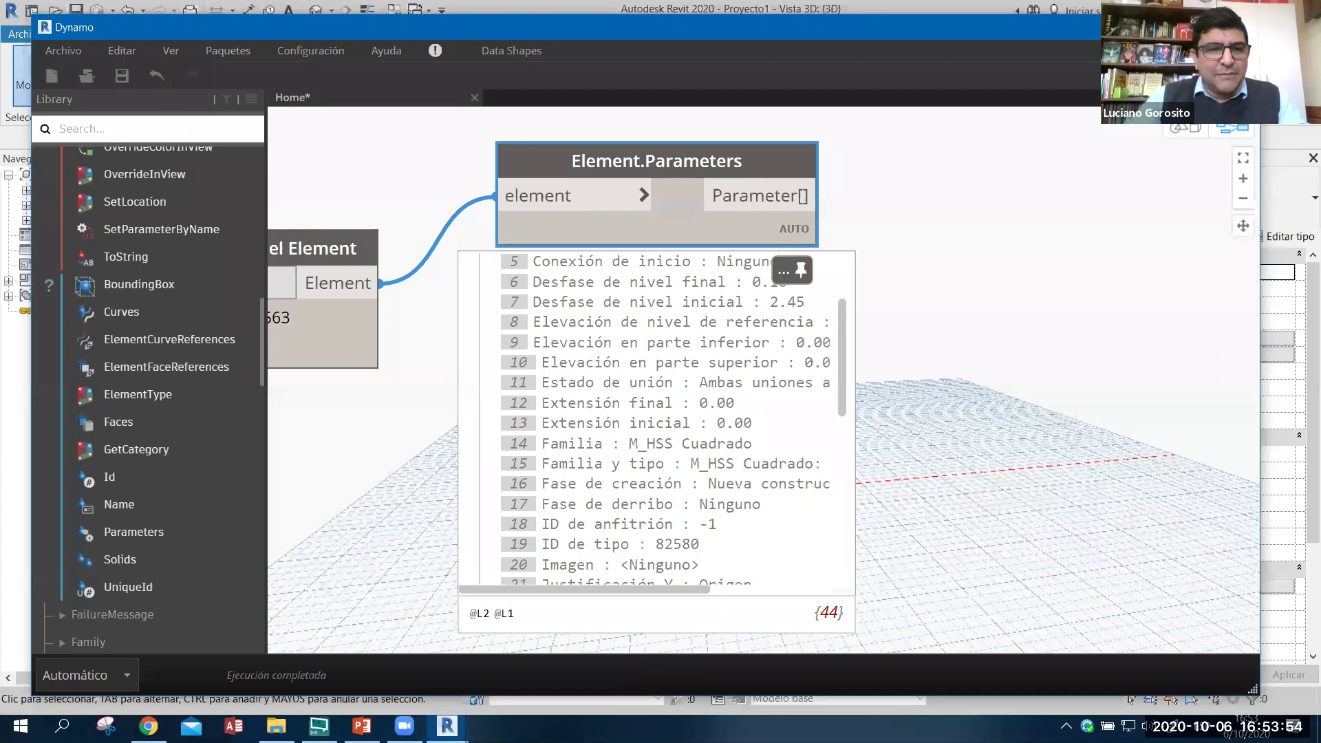
# - Add an Element.SetParameterByName node and feed the picked HSS element into it
pyautogui.click(138, 129)
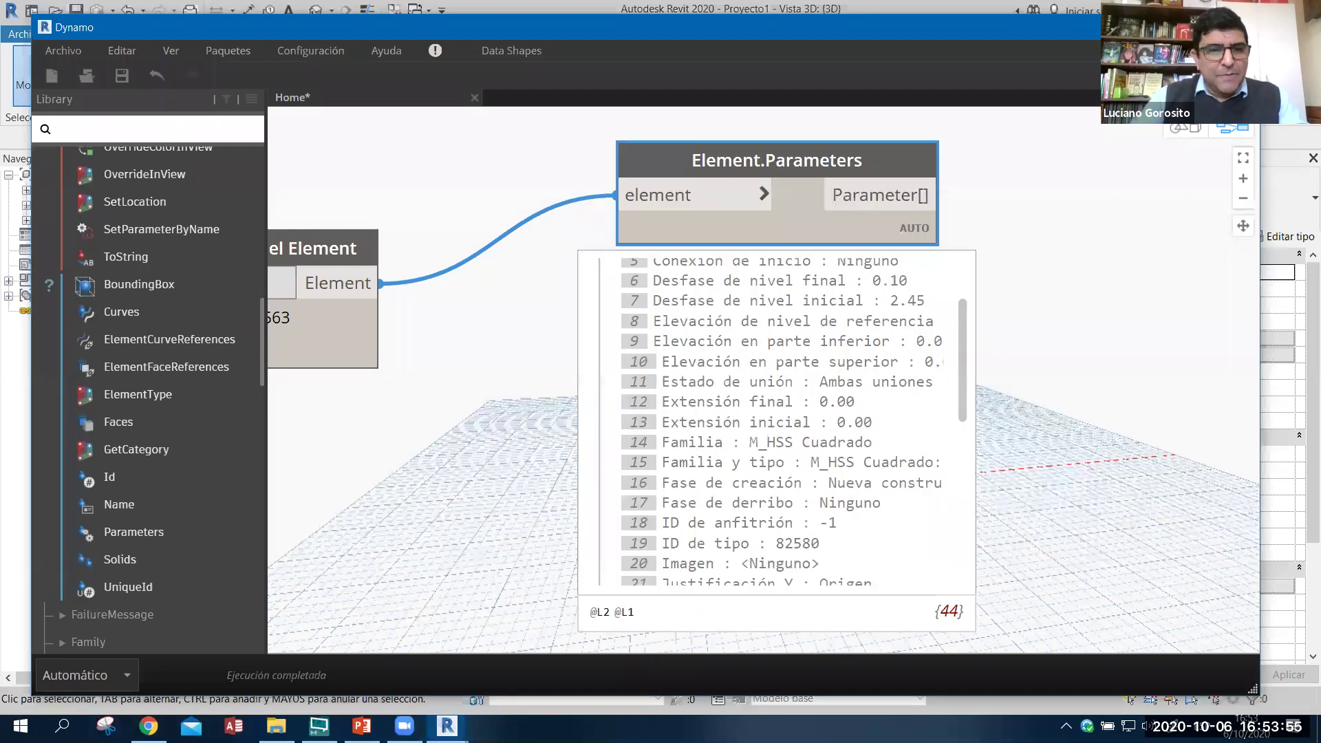
pyautogui.click(149, 231)
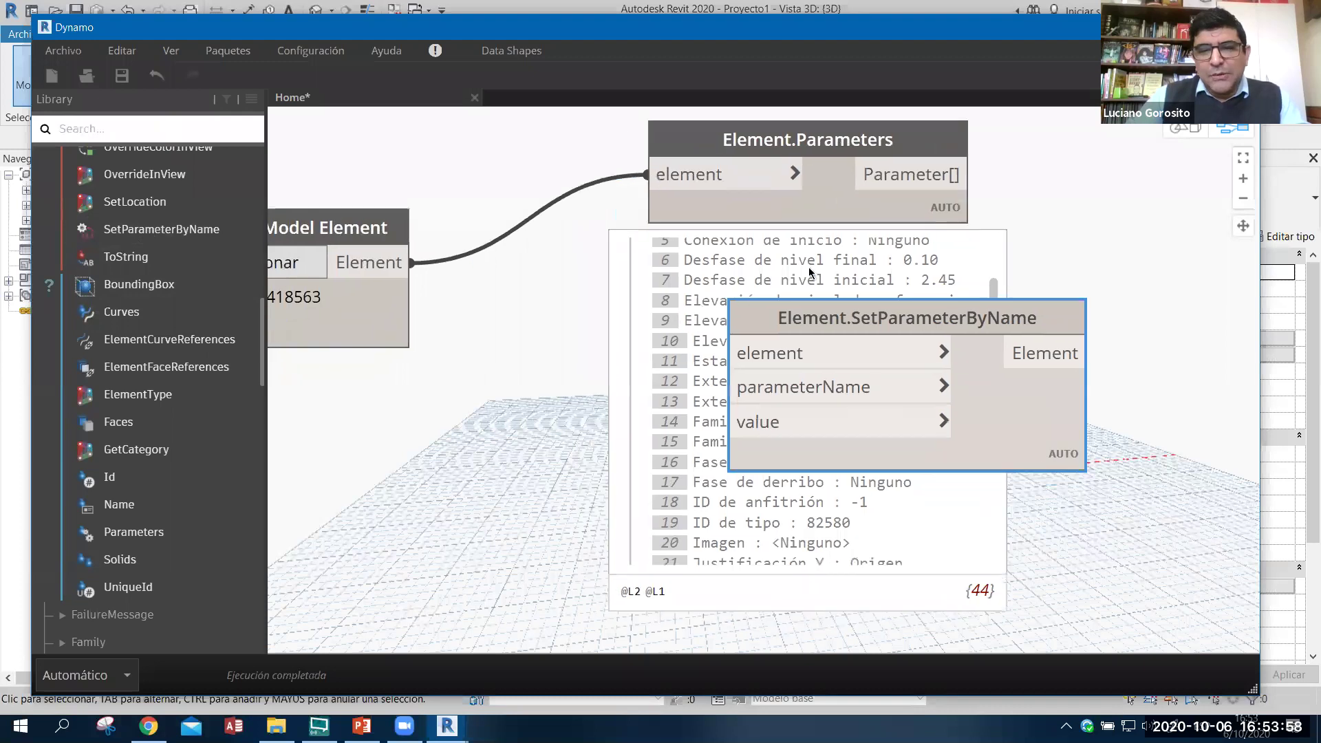
pyautogui.scroll(2, 808, 272)
pyautogui.moveTo(963, 201); pyautogui.dragTo(426, 331)
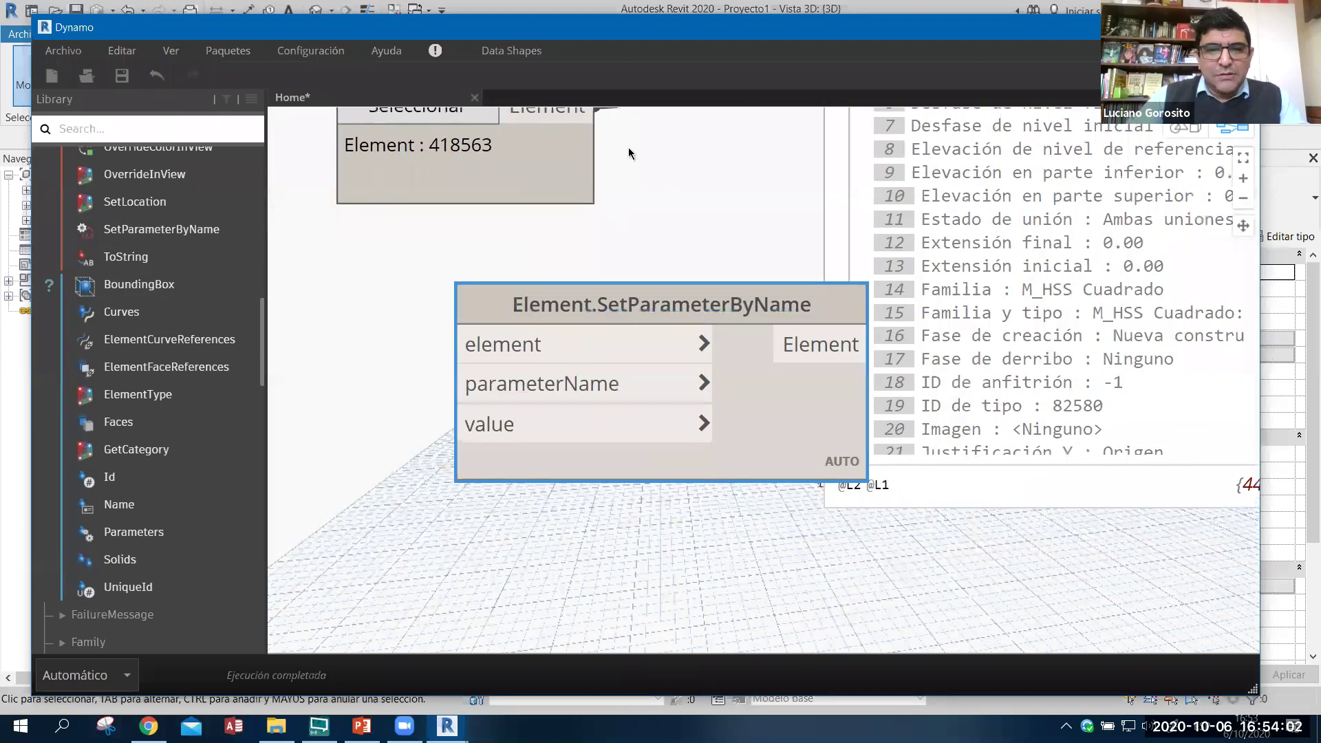
pyautogui.scroll(-2, 619, 158)
pyautogui.click(430, 172)
pyautogui.moveTo(432, 174); pyautogui.dragTo(576, 341)
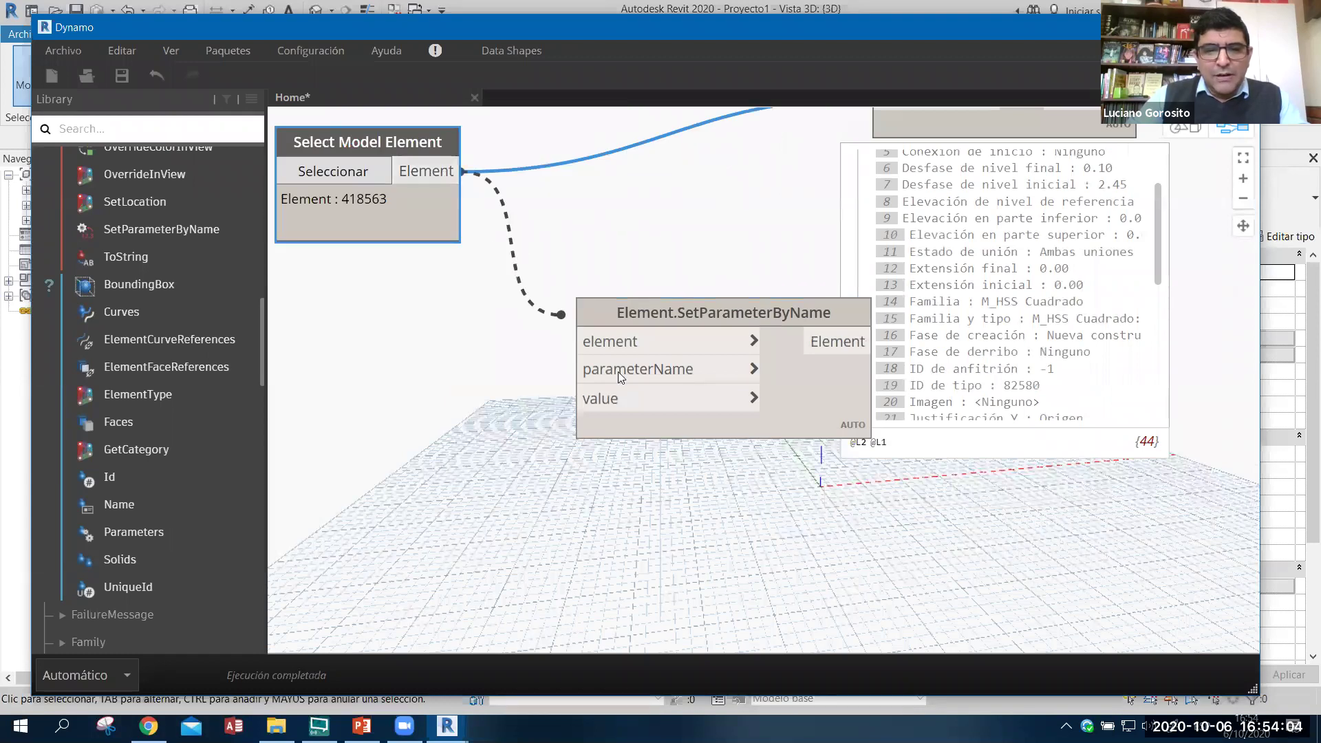
# - Wire Code Blocks "Comentarios" and "Hola mundo" into parameterName and value
pyautogui.click(429, 375)
pyautogui.doubleClick(429, 375)
pyautogui.write('"')
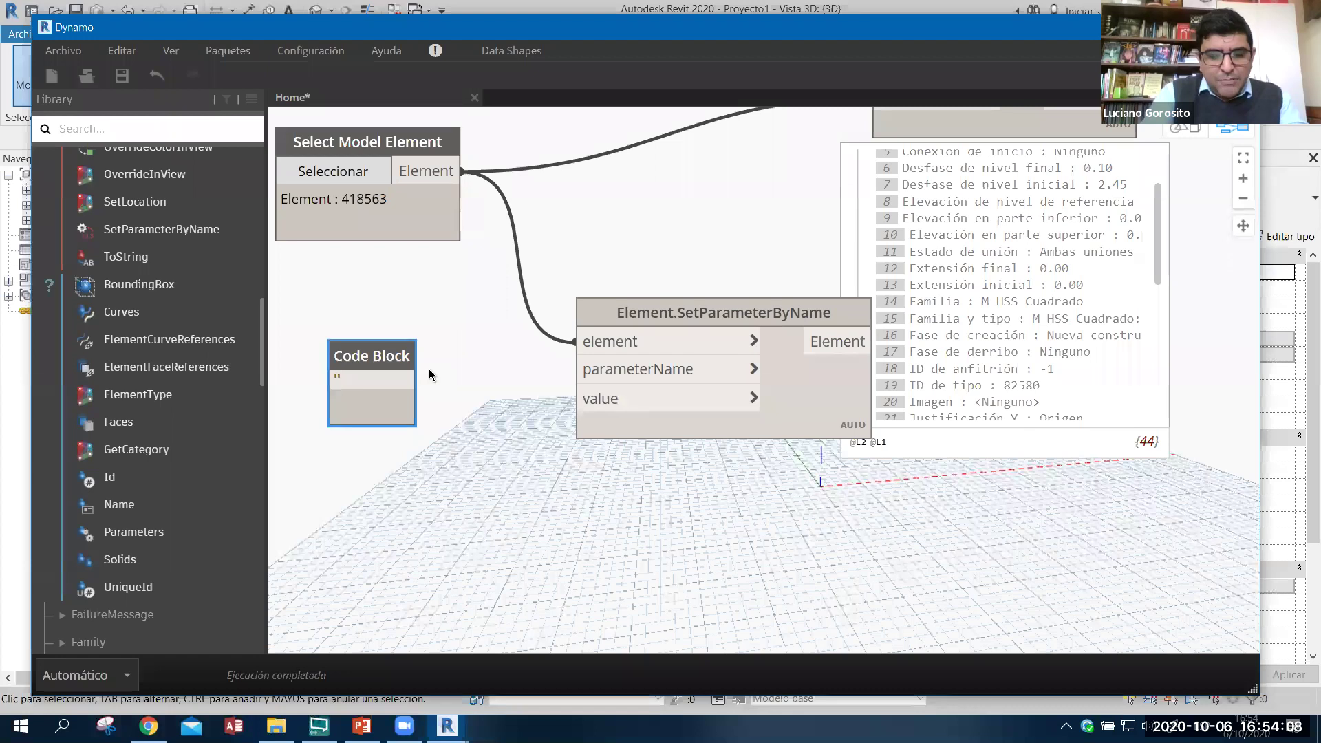
pyautogui.write('"Comentarios"')
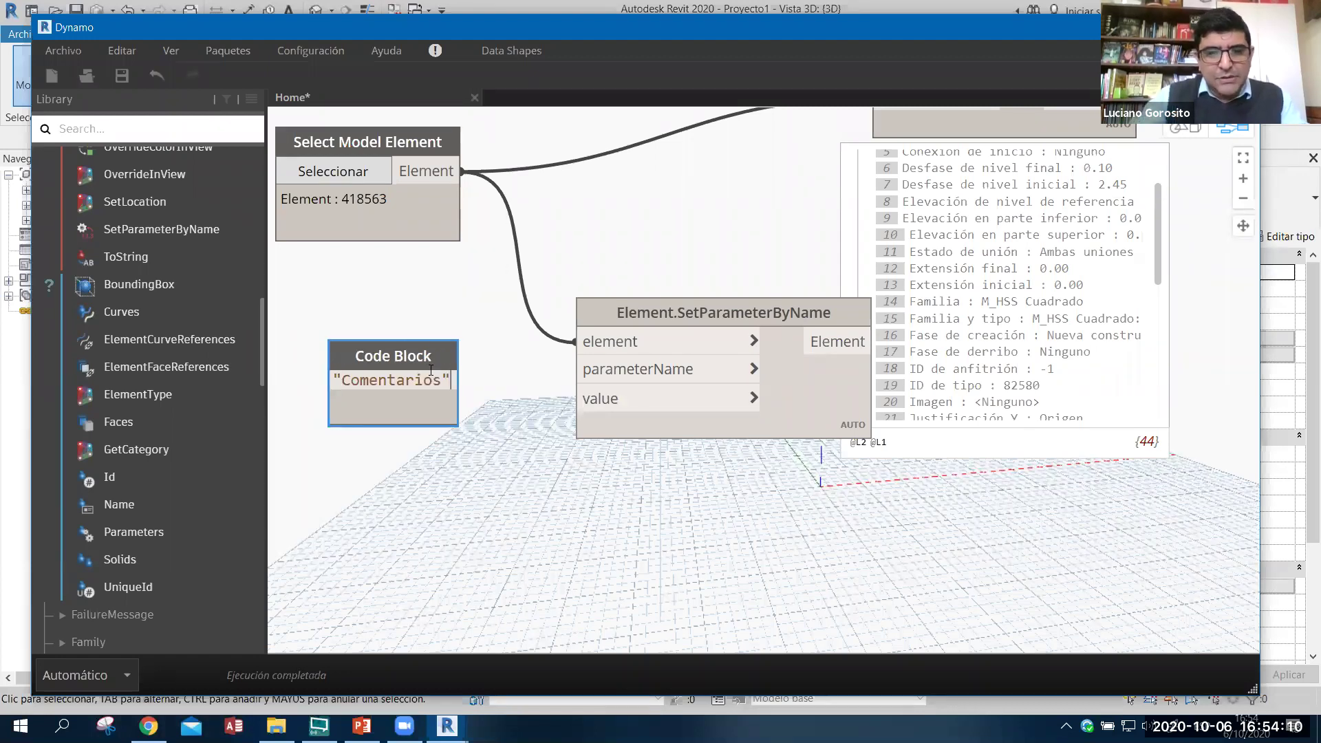
pyautogui.click(482, 363)
pyautogui.moveTo(477, 380); pyautogui.dragTo(576, 370)
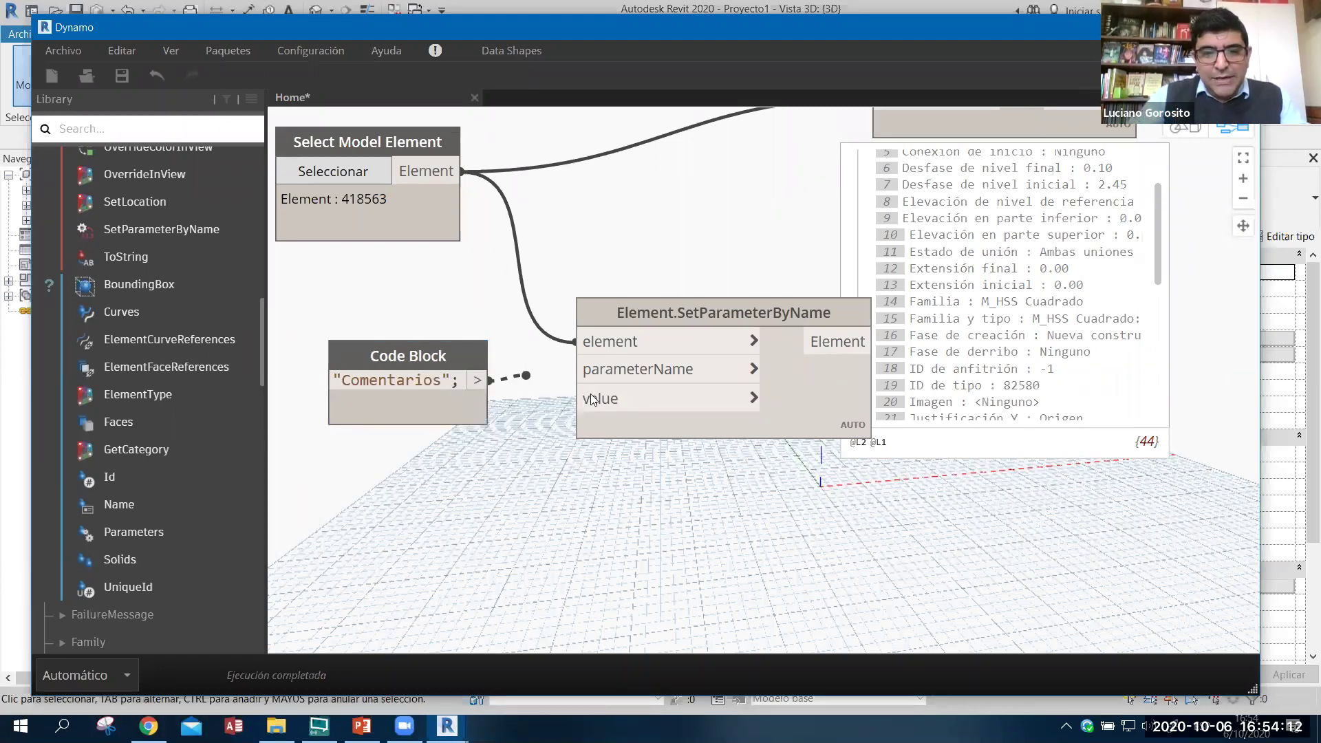
pyautogui.doubleClick(401, 485)
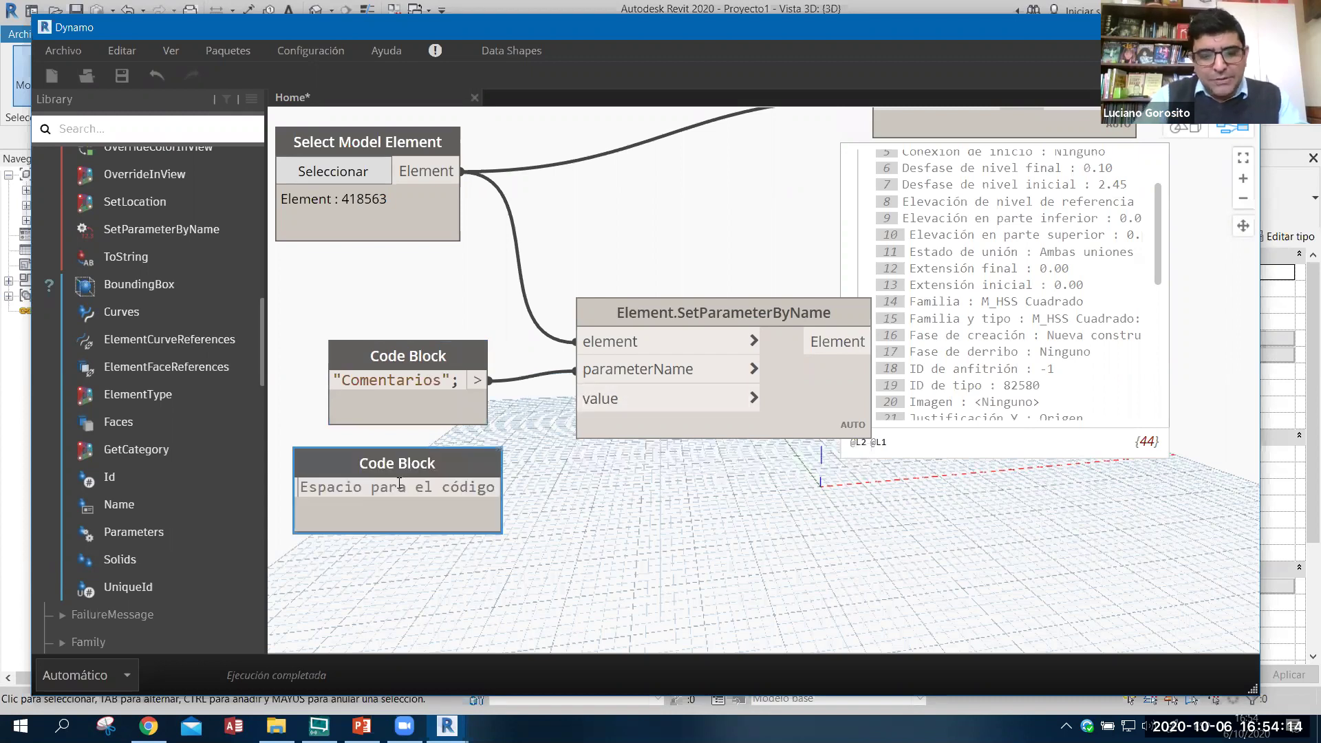
pyautogui.write('"Hola m')
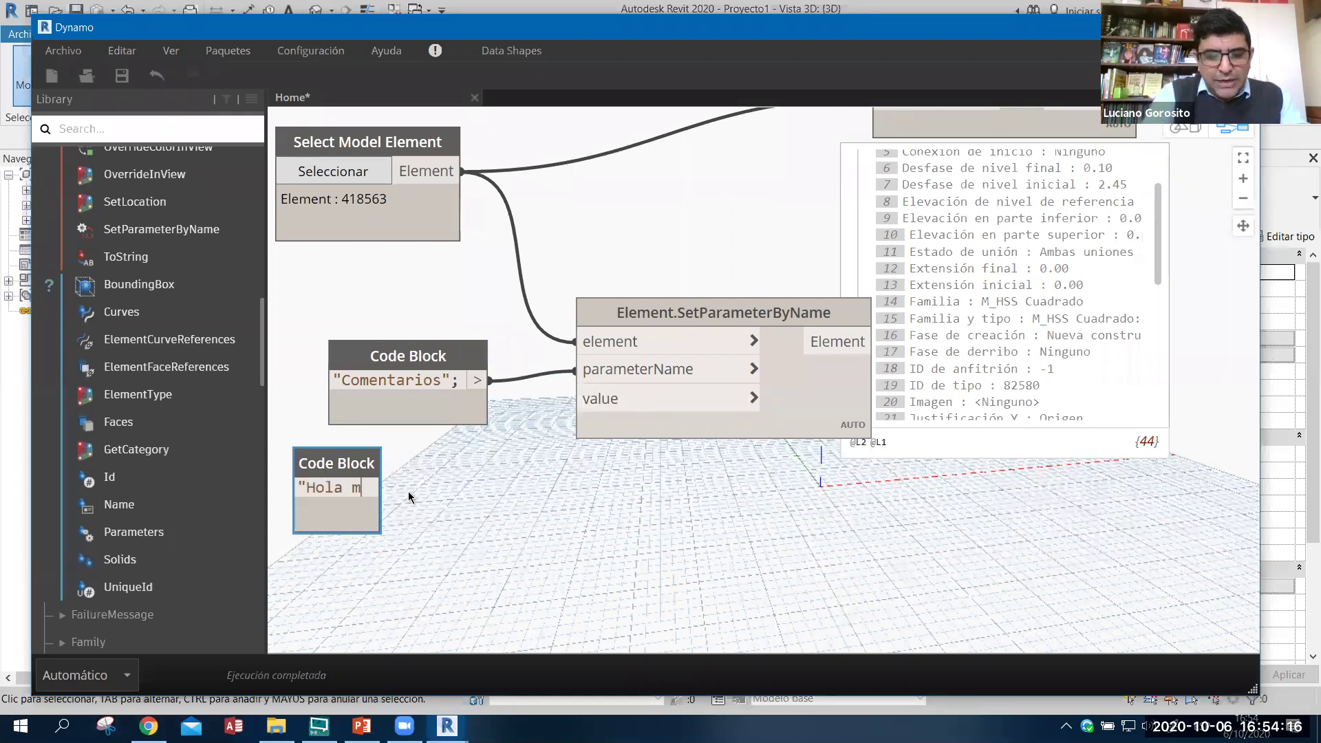
pyautogui.write('undo";')
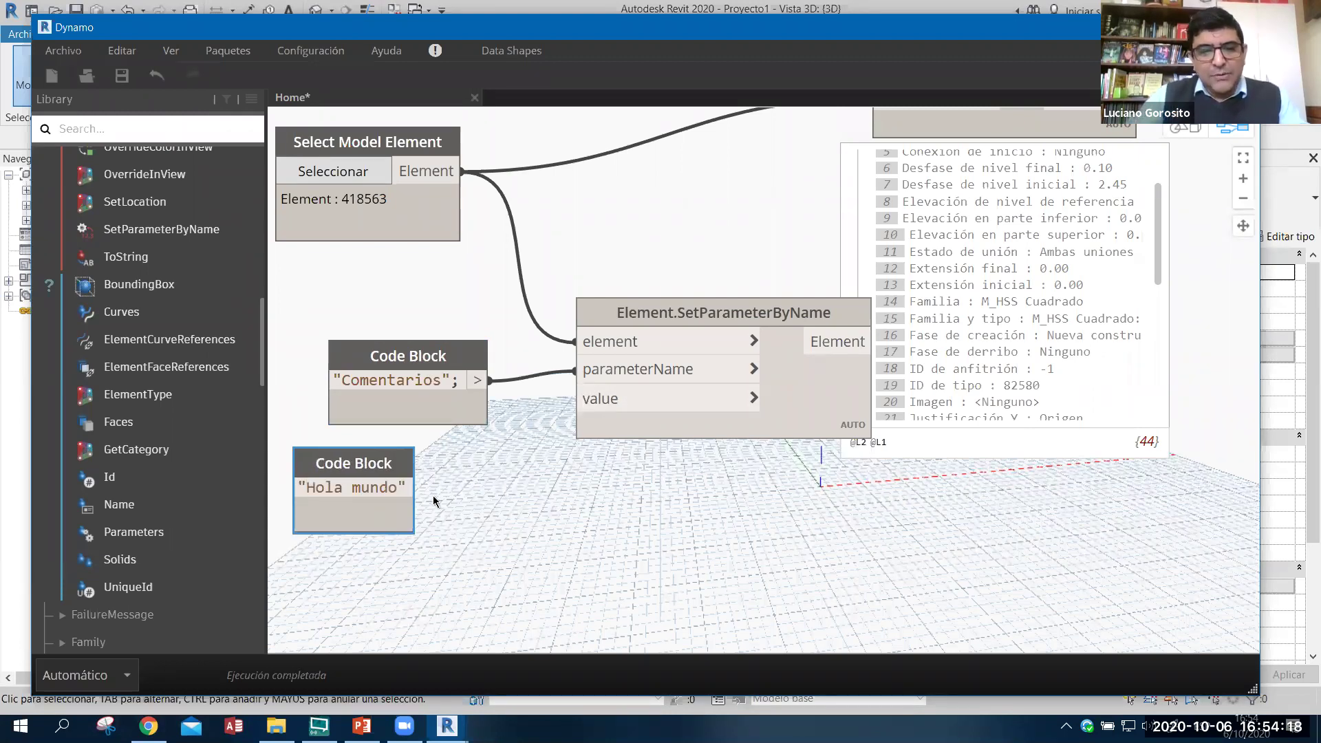
pyautogui.moveTo(446, 487)
pyautogui.mouseDown()
pyautogui.moveTo(556, 440)
pyautogui.moveTo(577, 398)
pyautogui.mouseUp()
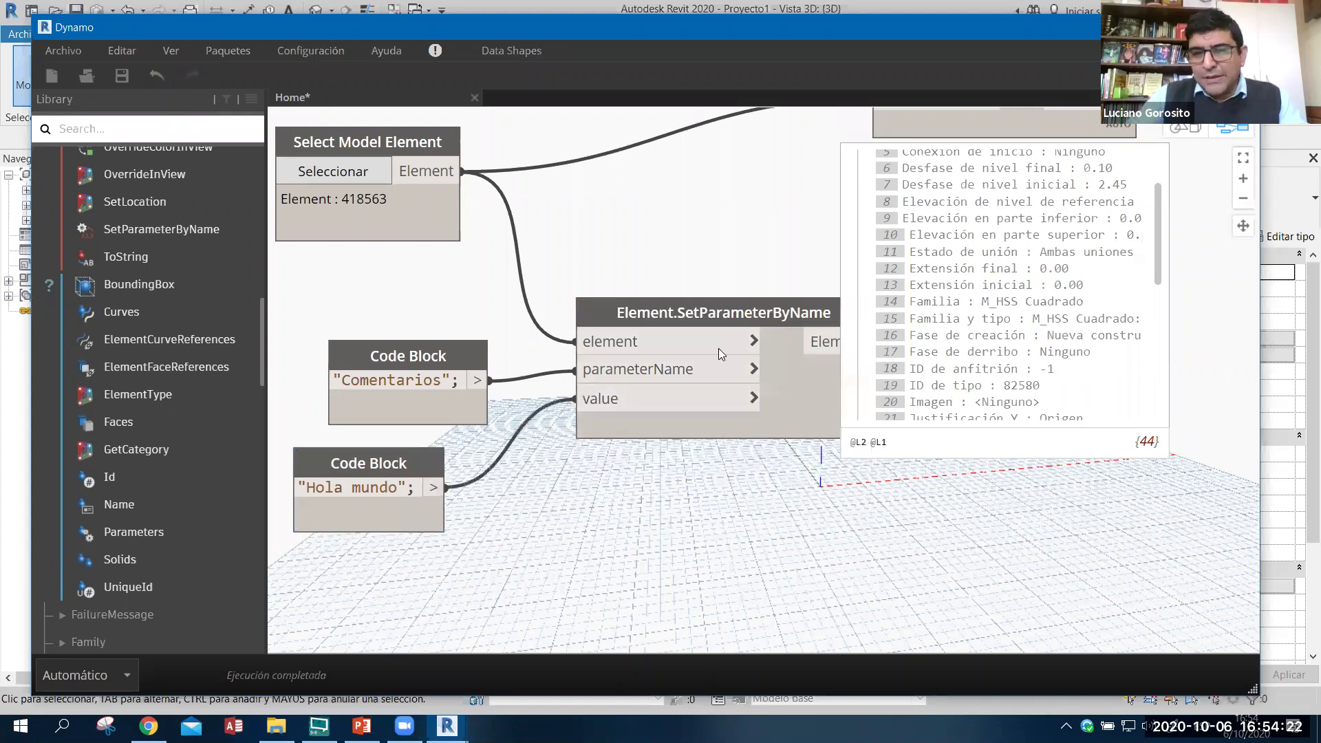
pyautogui.press('super+Down')
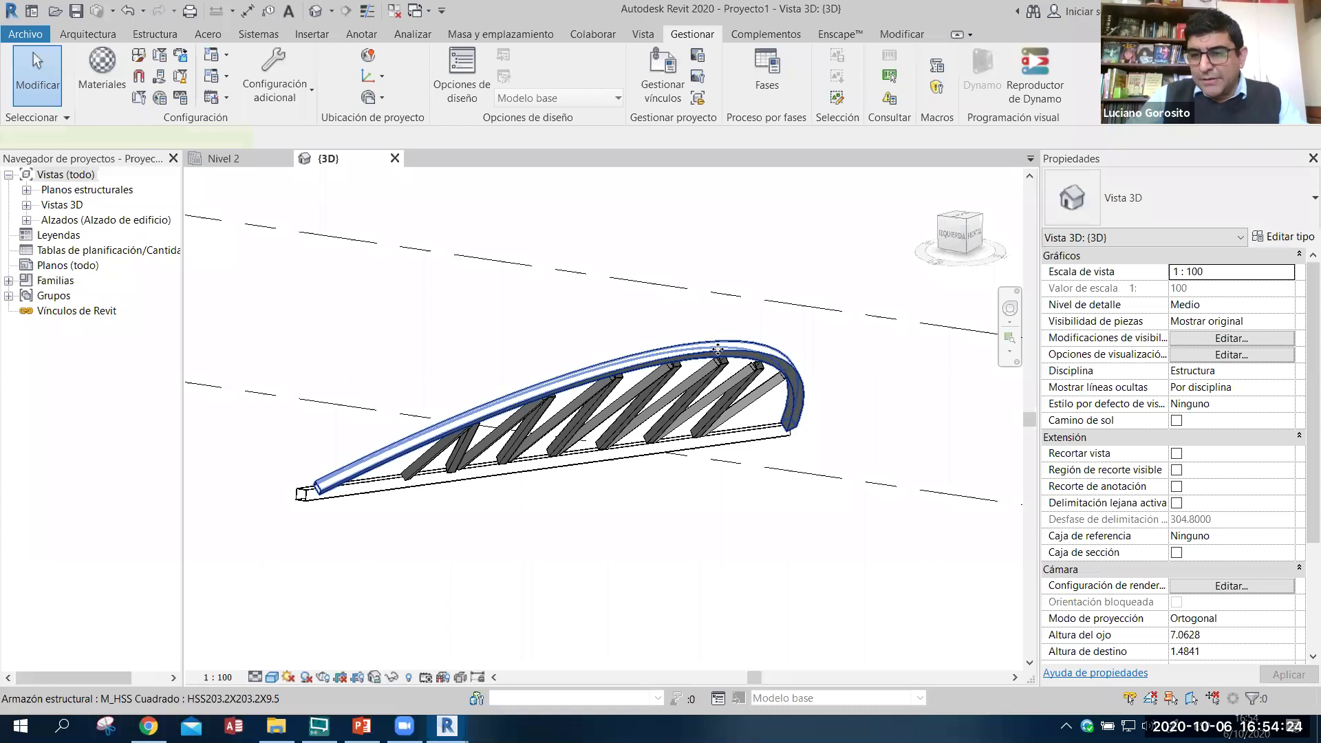
pyautogui.click(717, 350)
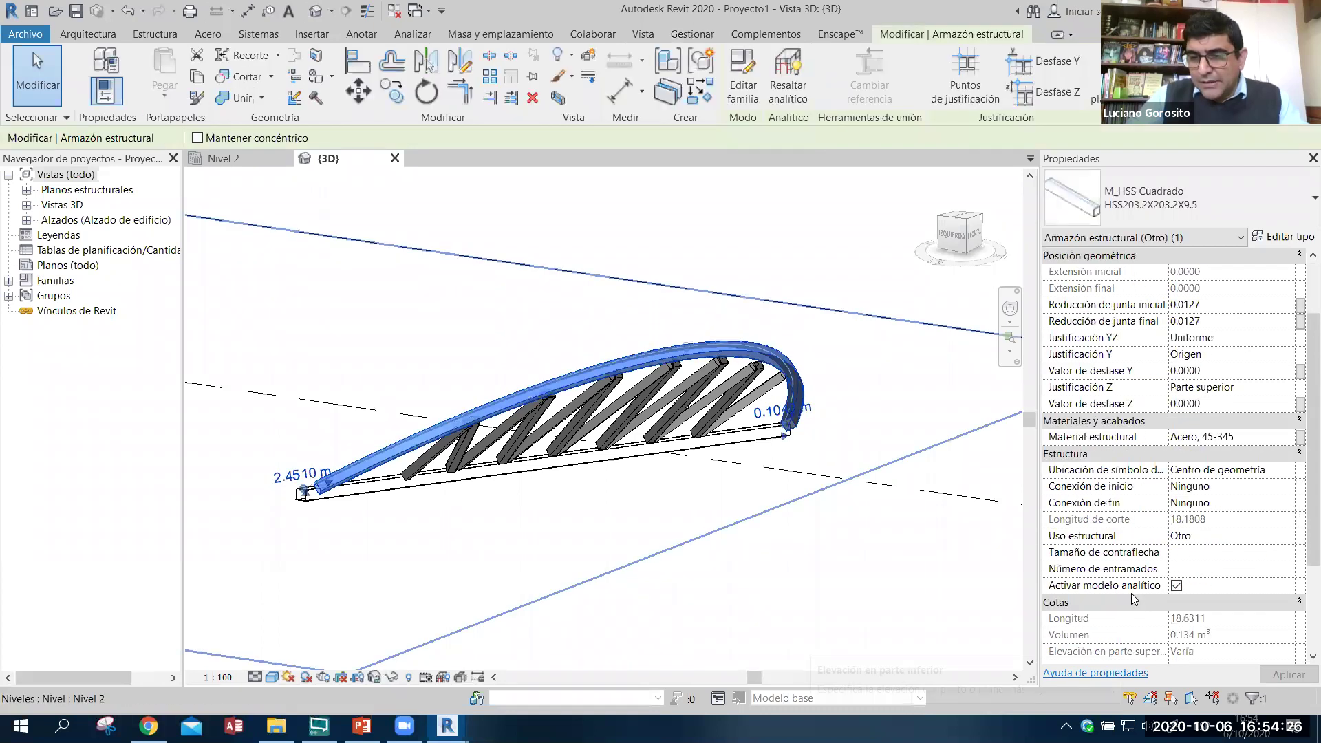
pyautogui.scroll(3, 1134, 598)
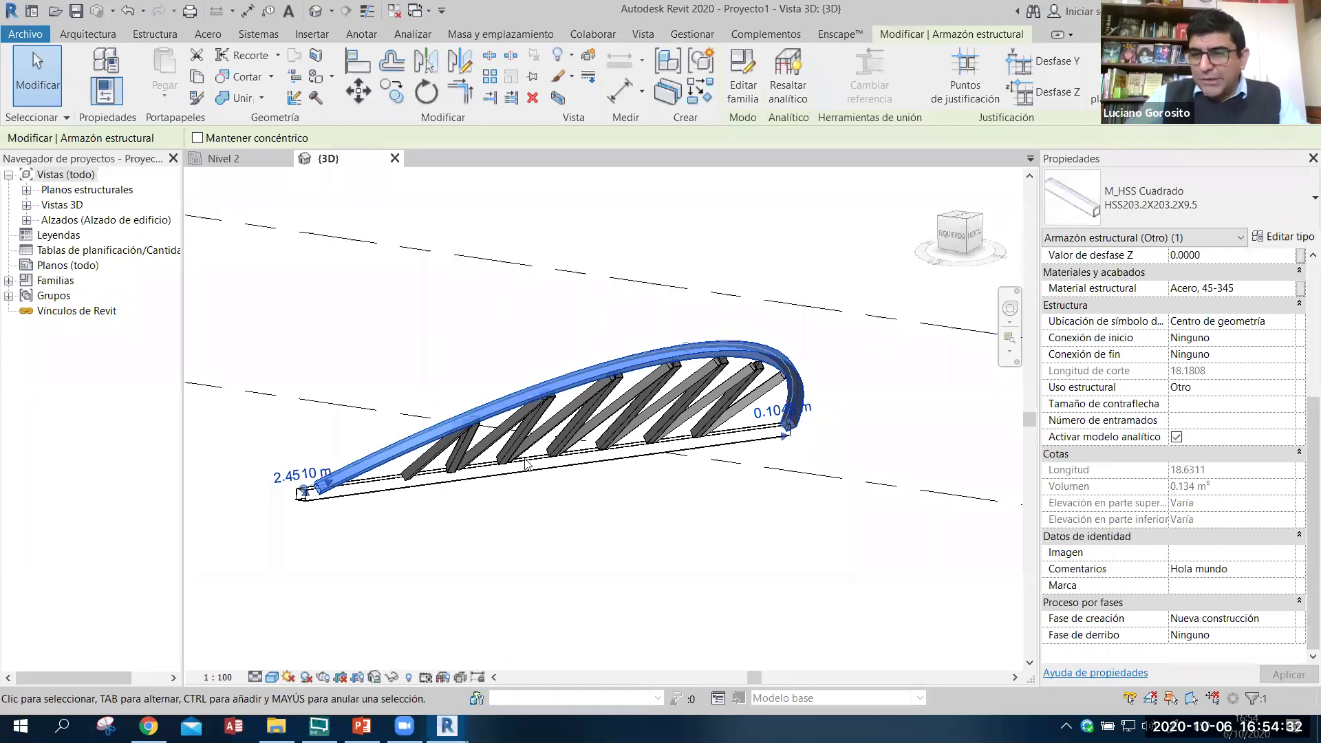
pyautogui.press('Escape')
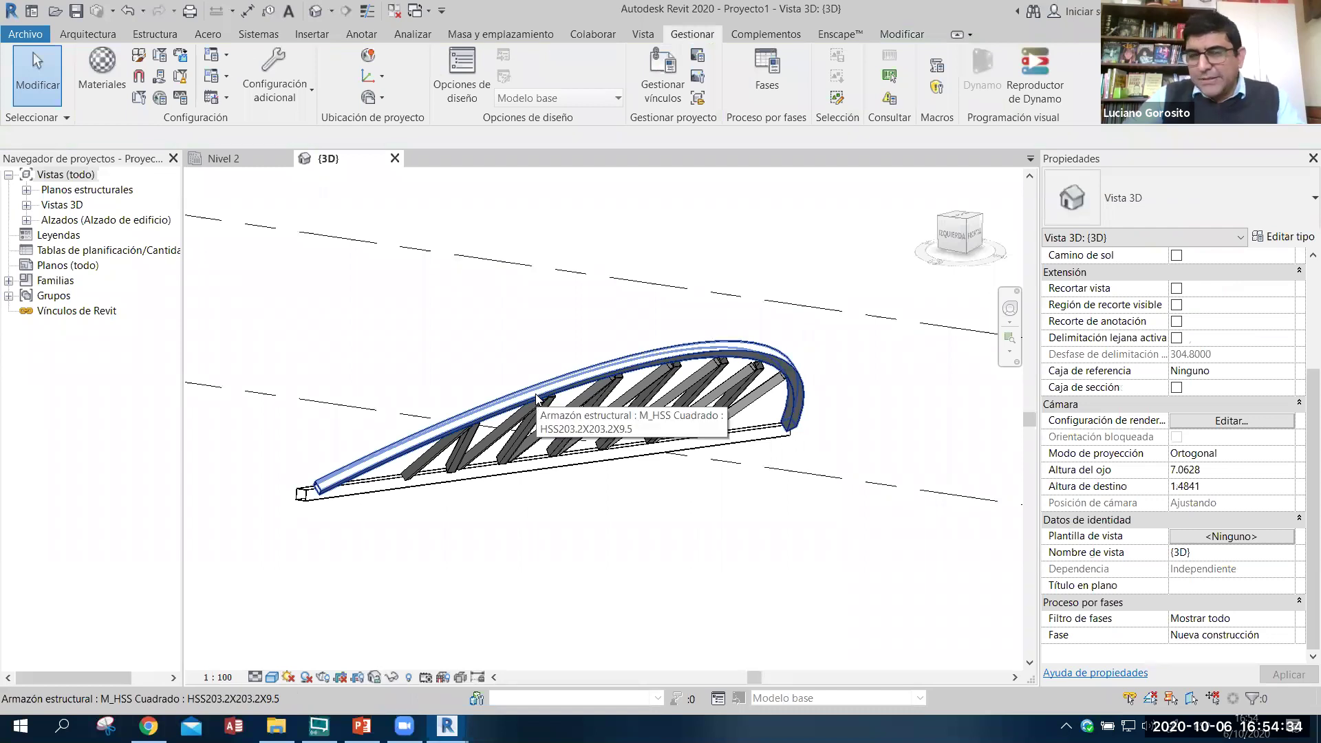
pyautogui.click(548, 397)
pyautogui.scroll(-2, 1186, 564)
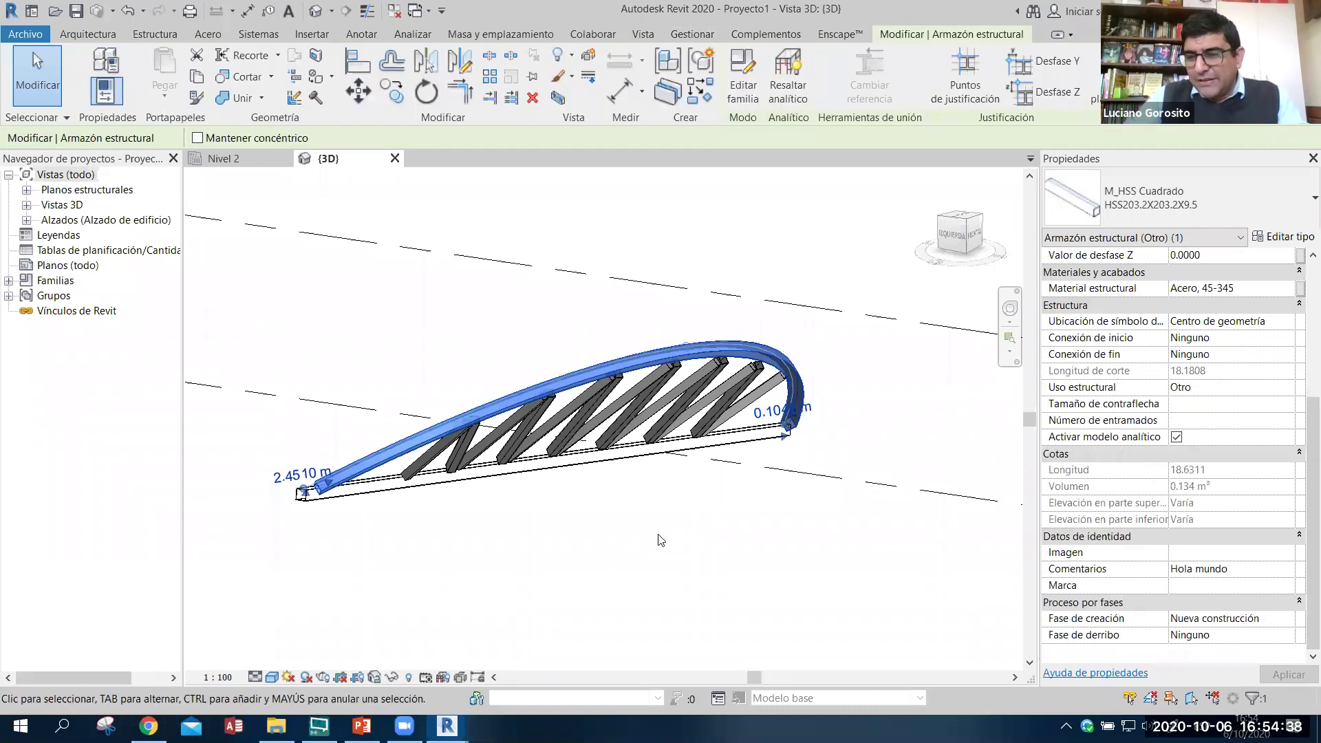
pyautogui.press('Escape')
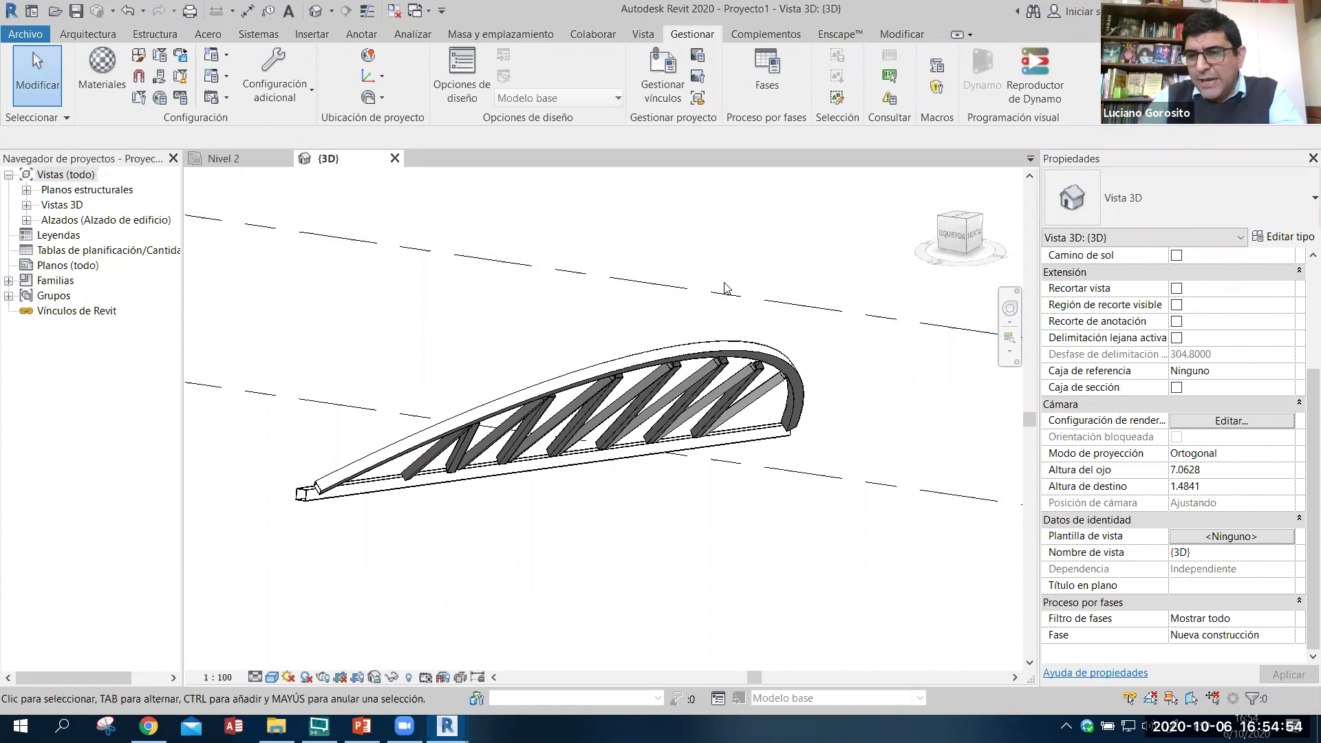
pyautogui.moveTo(446, 726)
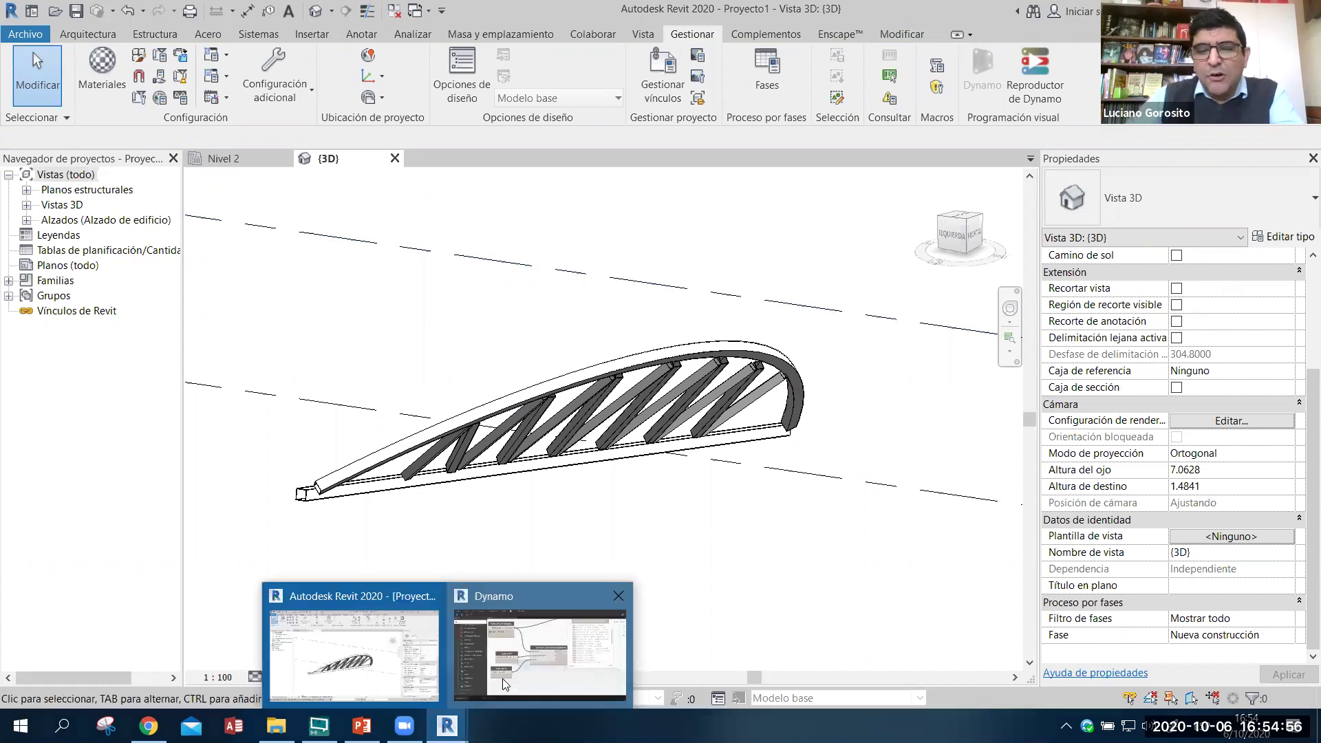
# - Return to Dynamo and zoom out until the whole SetParameterByName graph is visible
pyautogui.hotkey('alt', 'Tab')
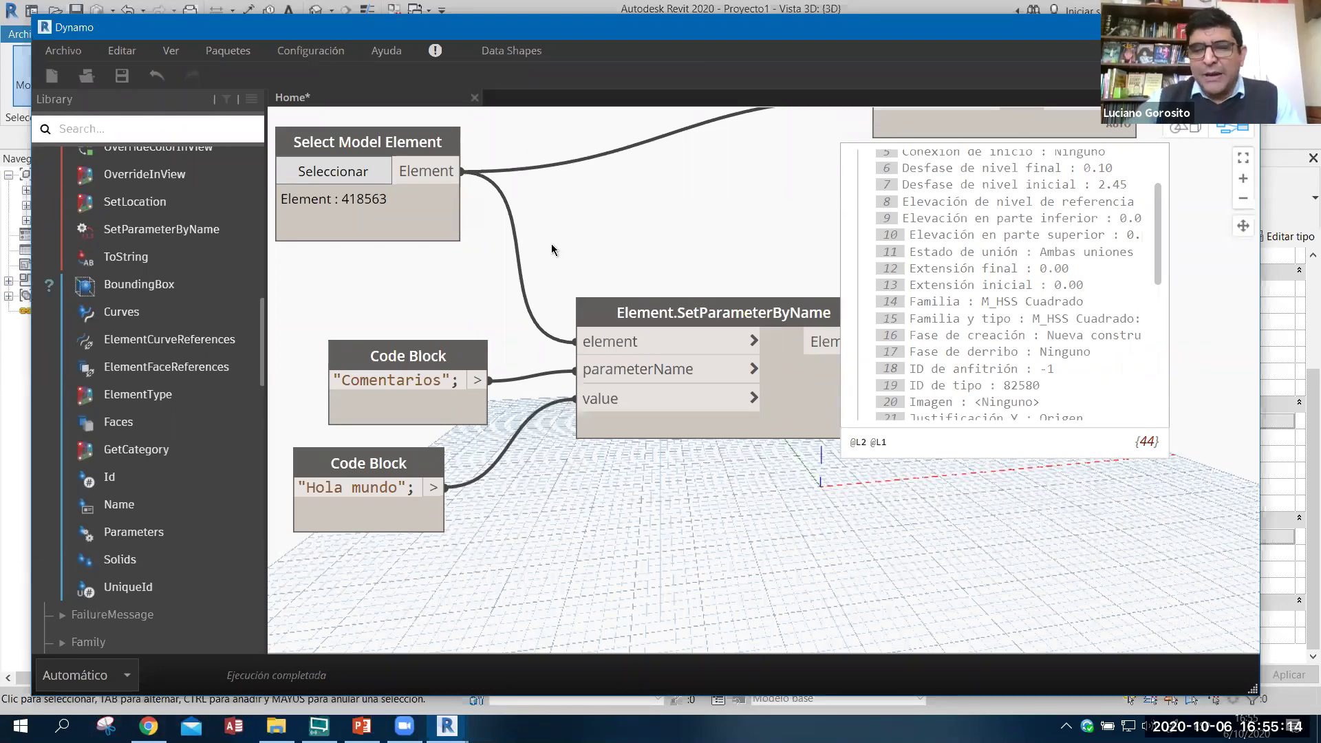
pyautogui.scroll(-2, 551, 249)
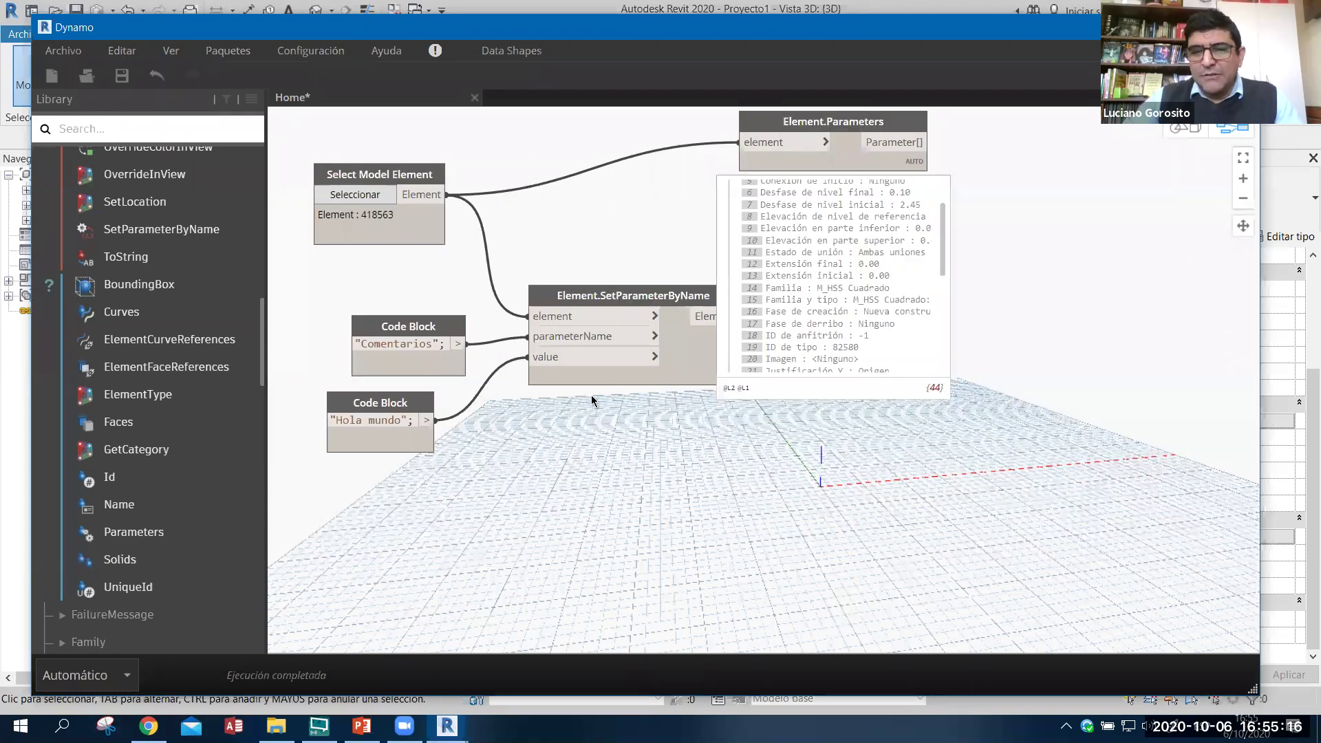
pyautogui.scroll(-2, 591, 401)
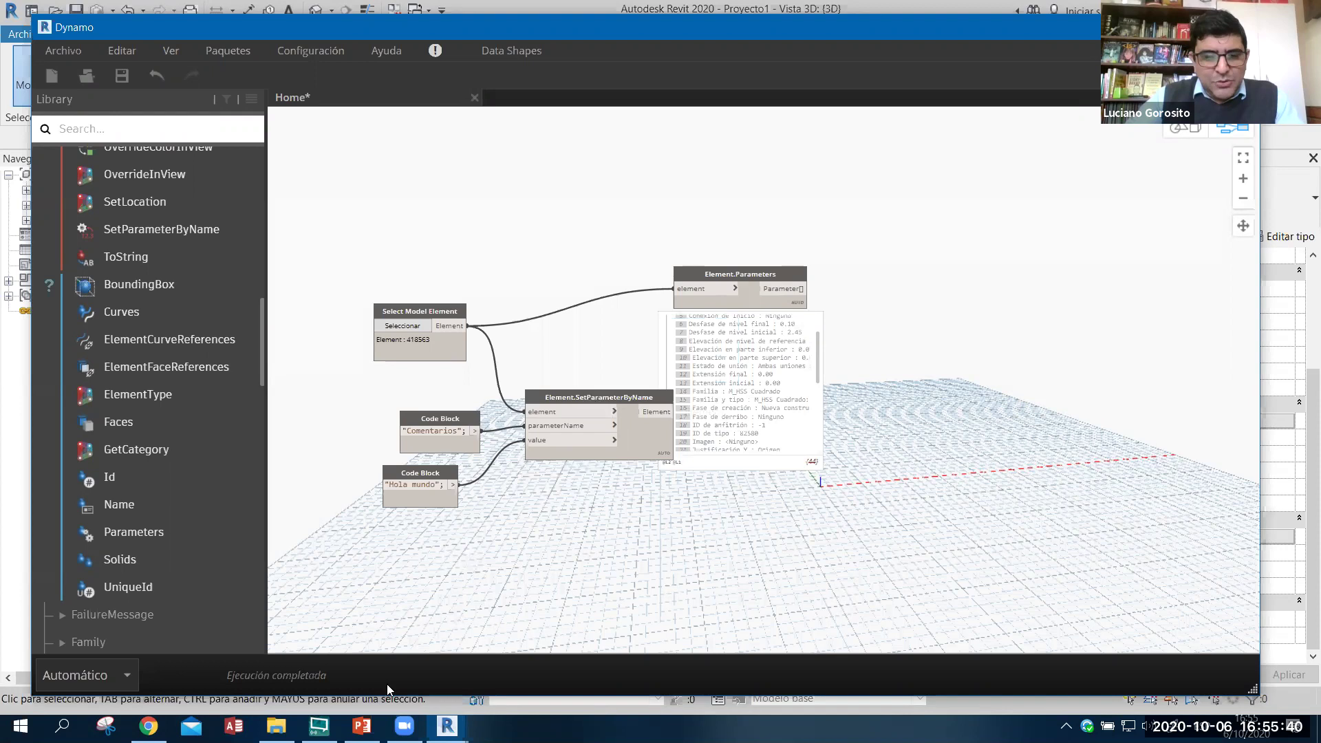
pyautogui.moveTo(361, 725)
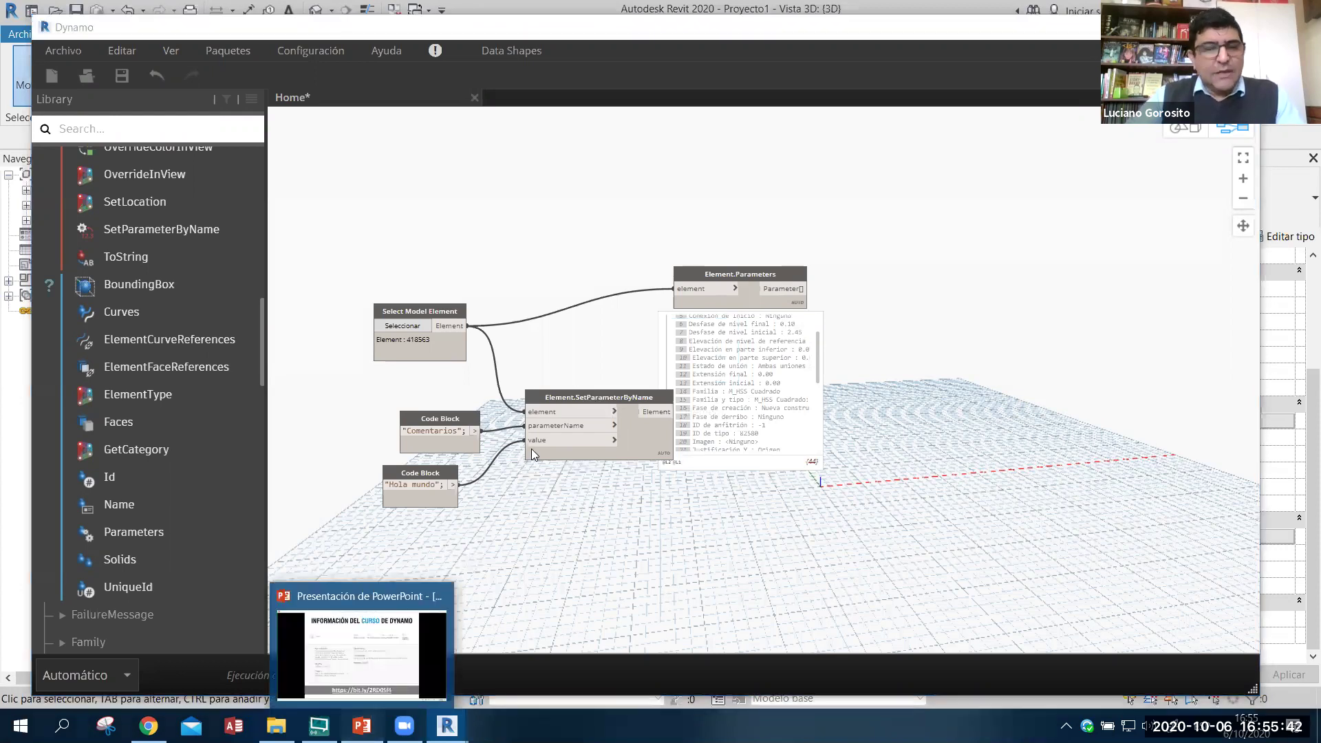
# - Bring up the PowerPoint course slide and advance to the ¡Muchas gracias! slide
pyautogui.click(361, 650)
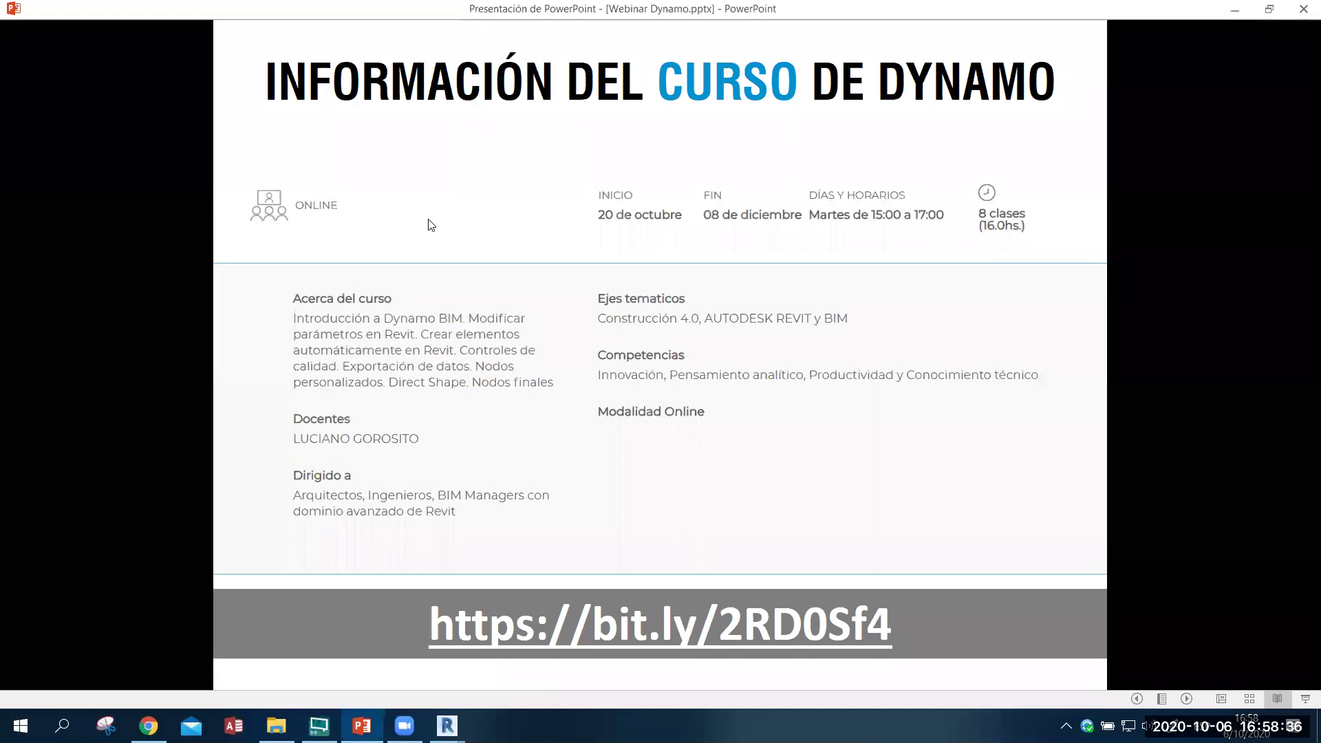
pyautogui.click(178, 182)
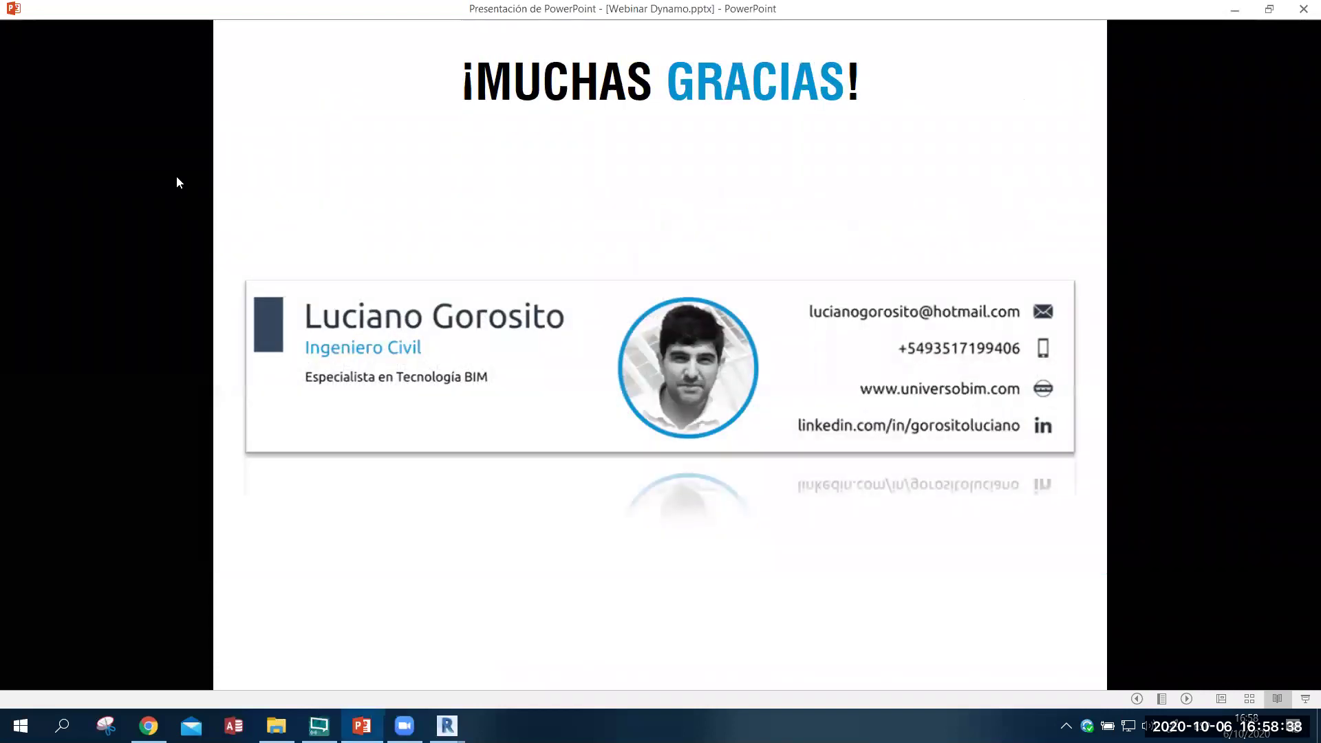